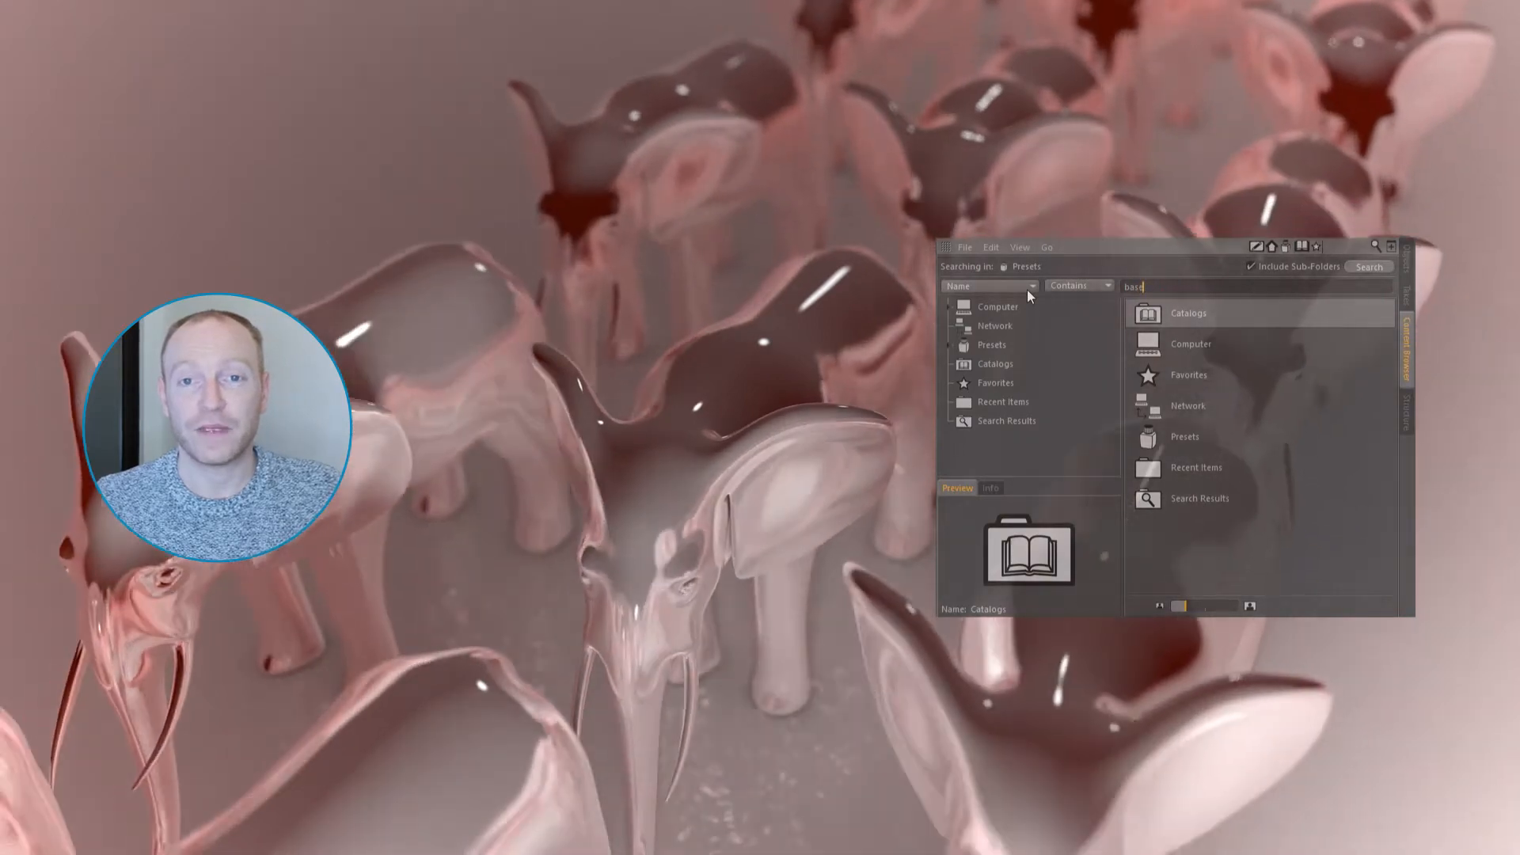
Step: Search the presets for "base" and preview the animal and human meshes in the Base Meshes folder
key(Return)
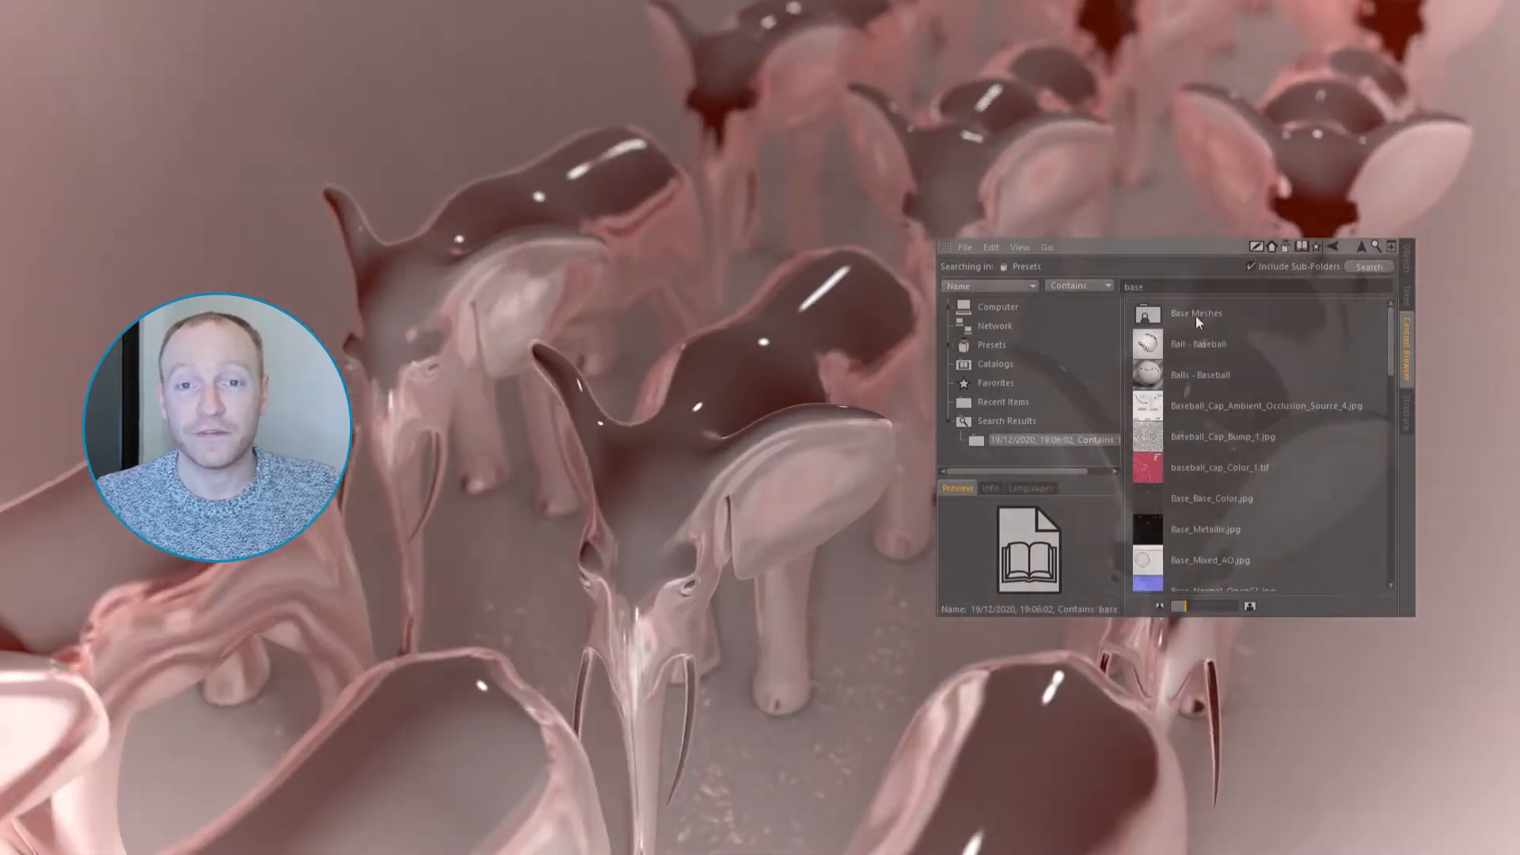
double_click(1195, 313)
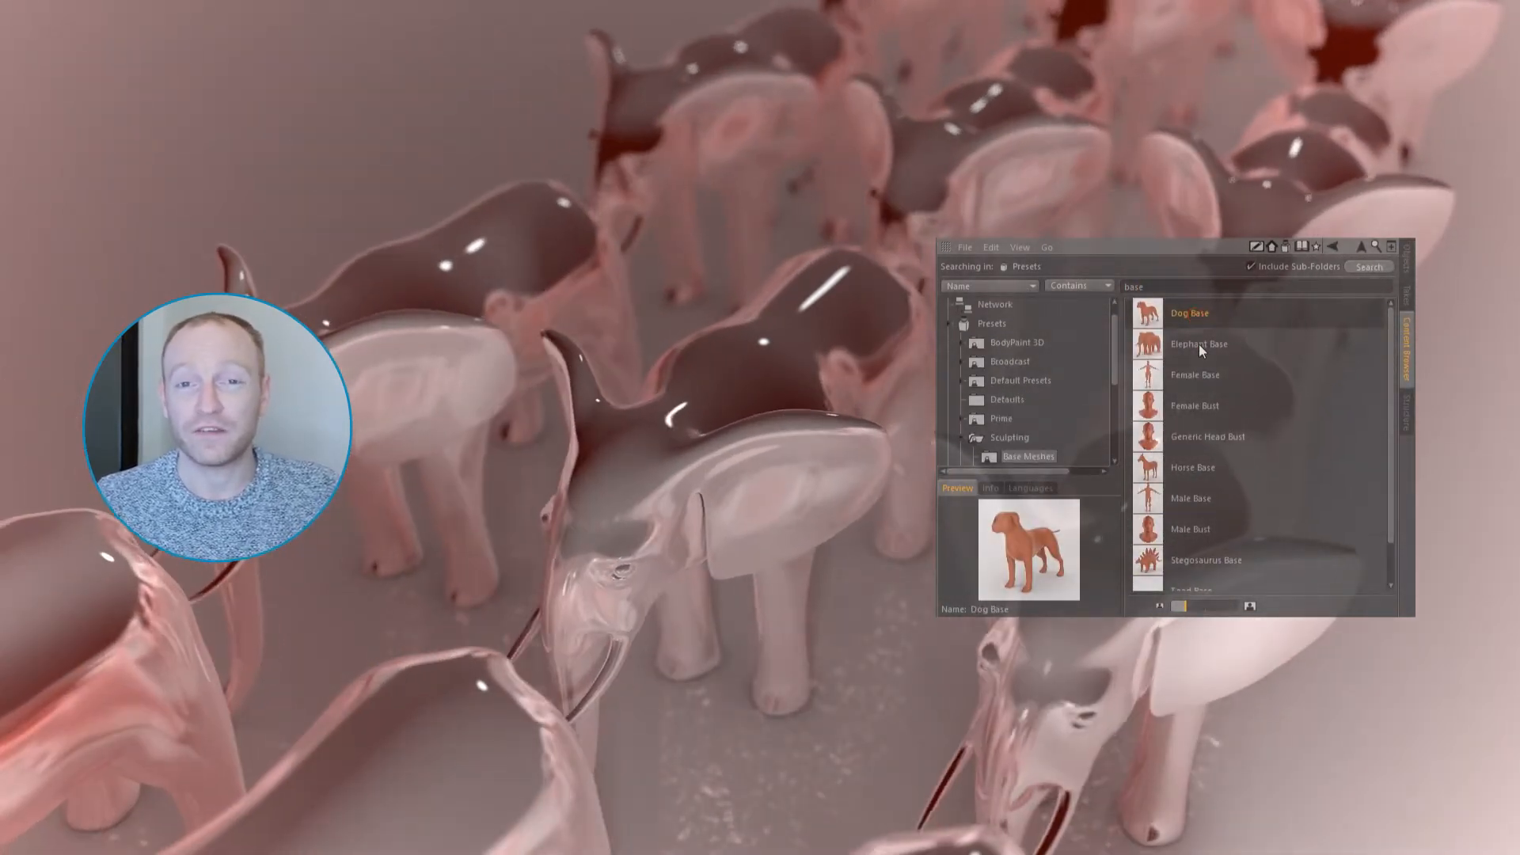
click(1198, 344)
click(1199, 375)
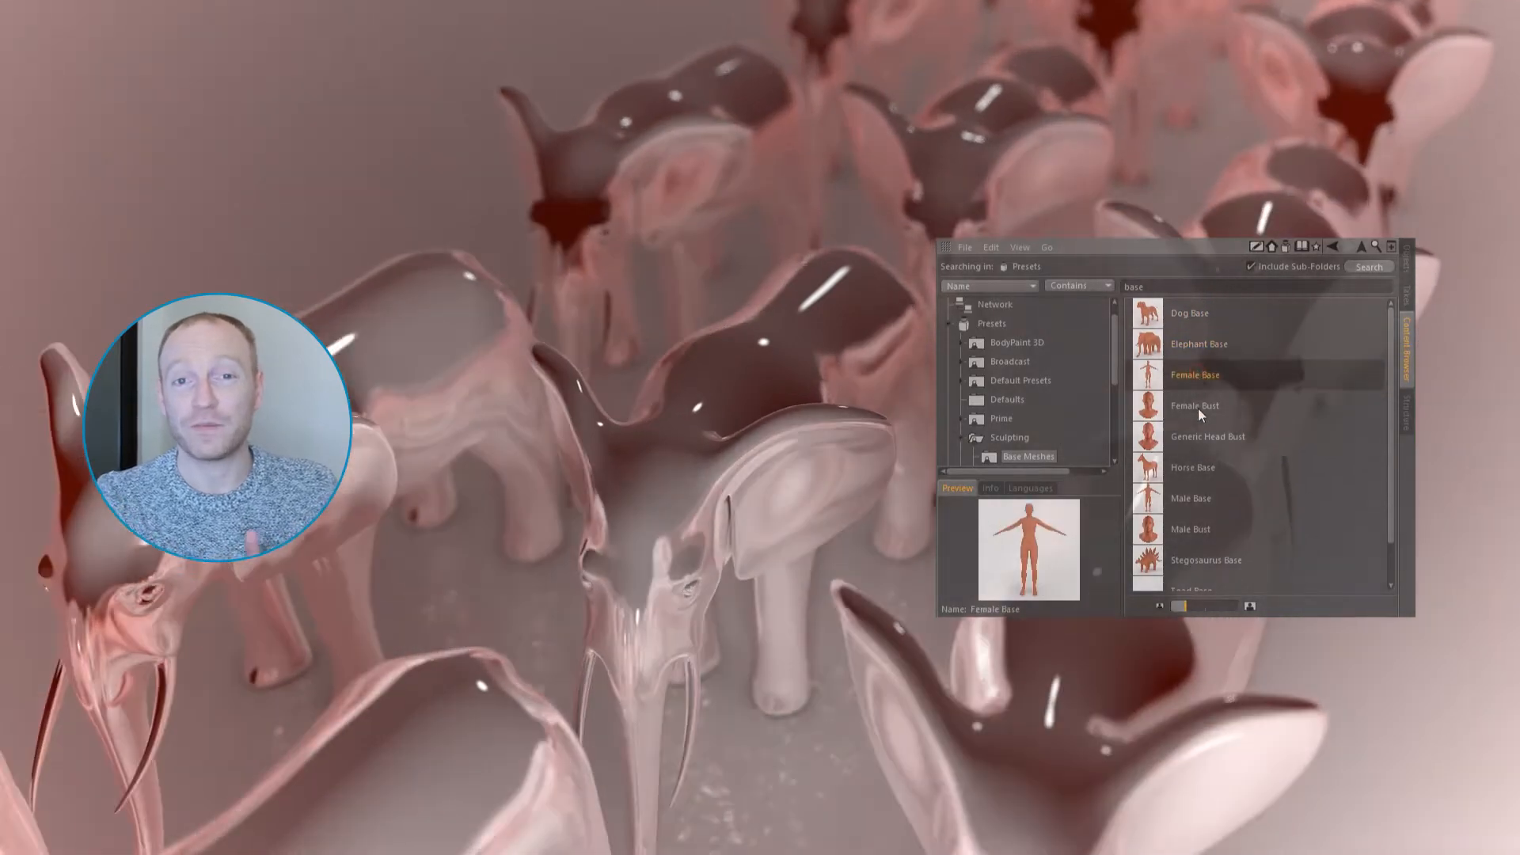
click(1198, 407)
click(1198, 433)
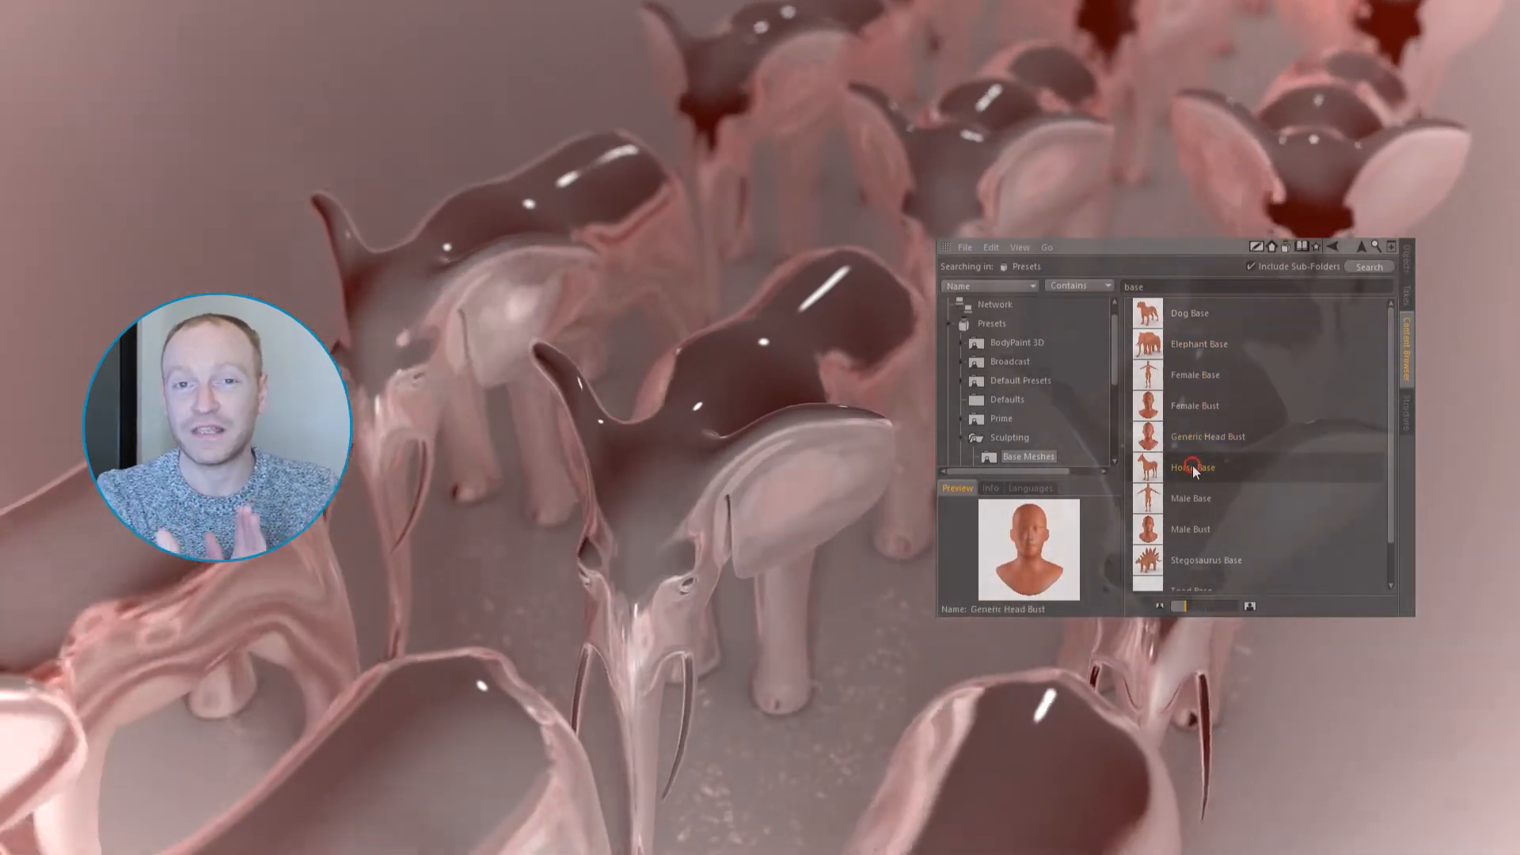
click(1192, 467)
click(1189, 559)
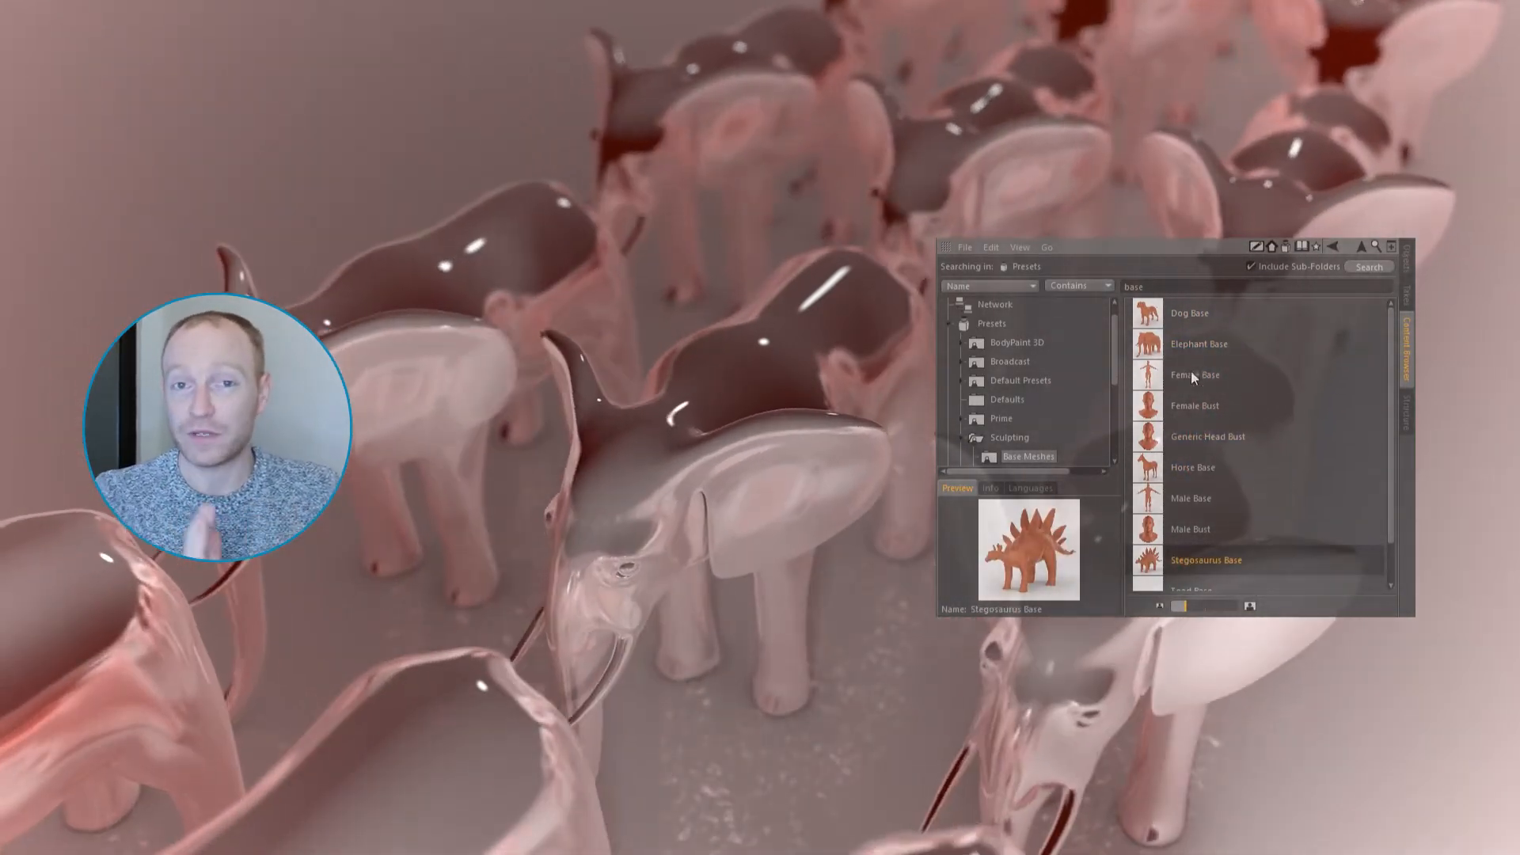
click(1193, 342)
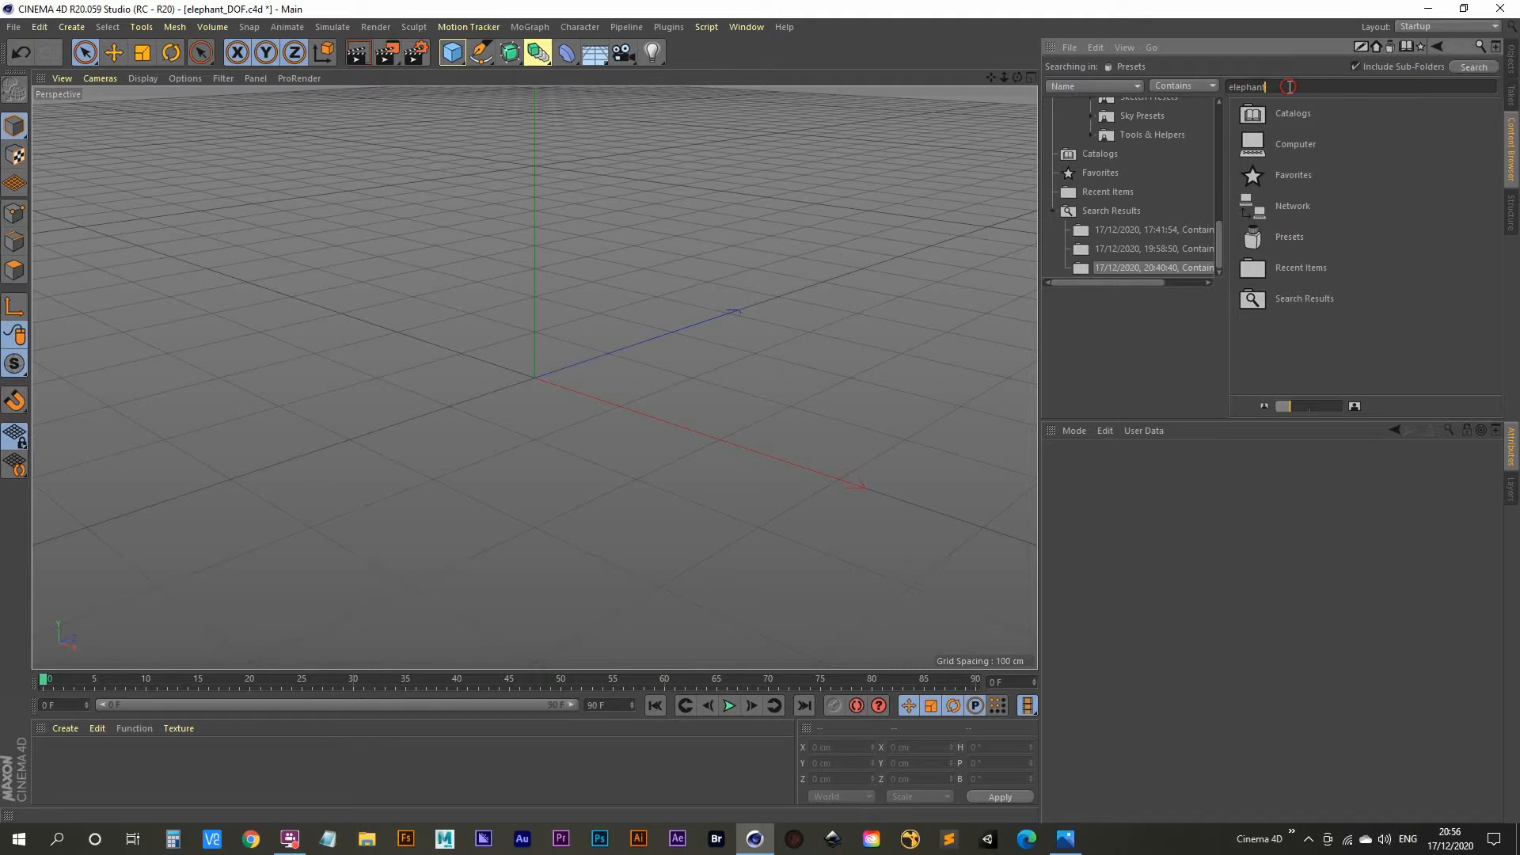
Step: Search the presets for "elephant" and load the Elephant Base model into the scene
key(Return)
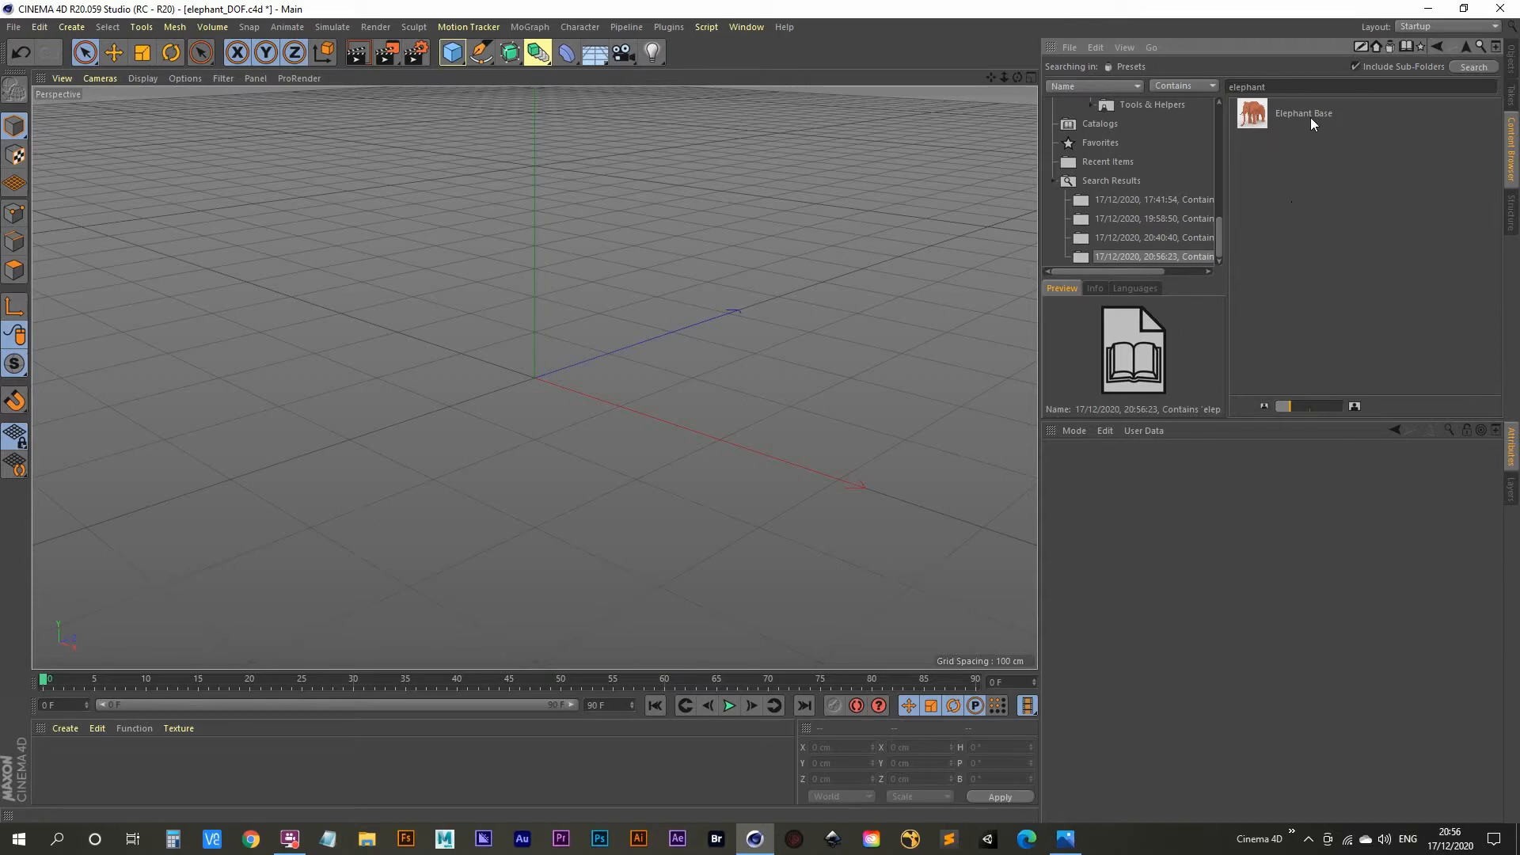
double_click(1310, 115)
alt+middle_drag(515, 268, 557, 433)
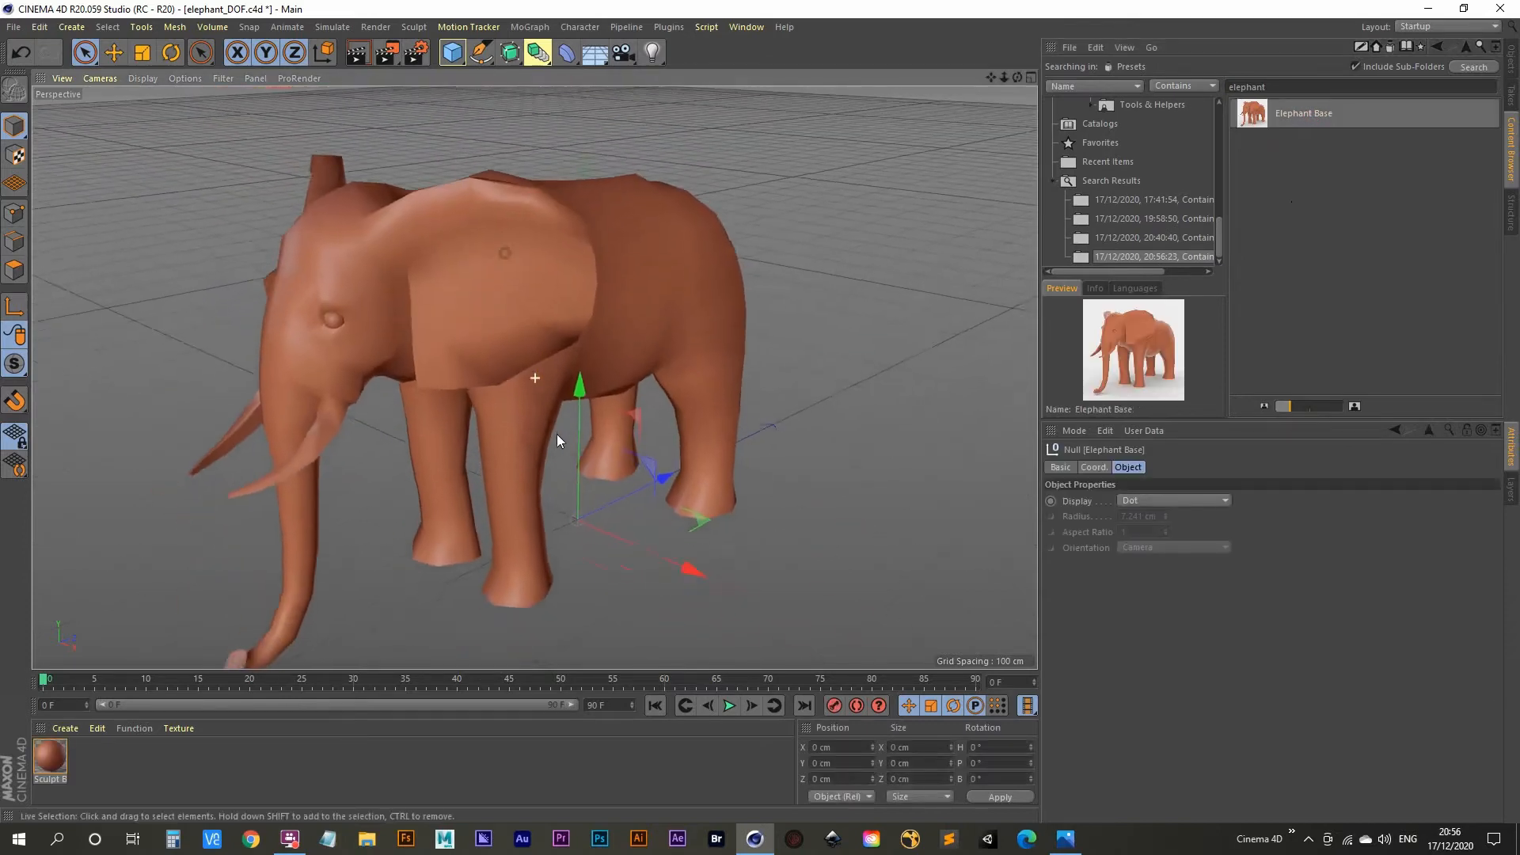
alt+right_drag(557, 433, 478, 491)
alt+drag(528, 405, 550, 428)
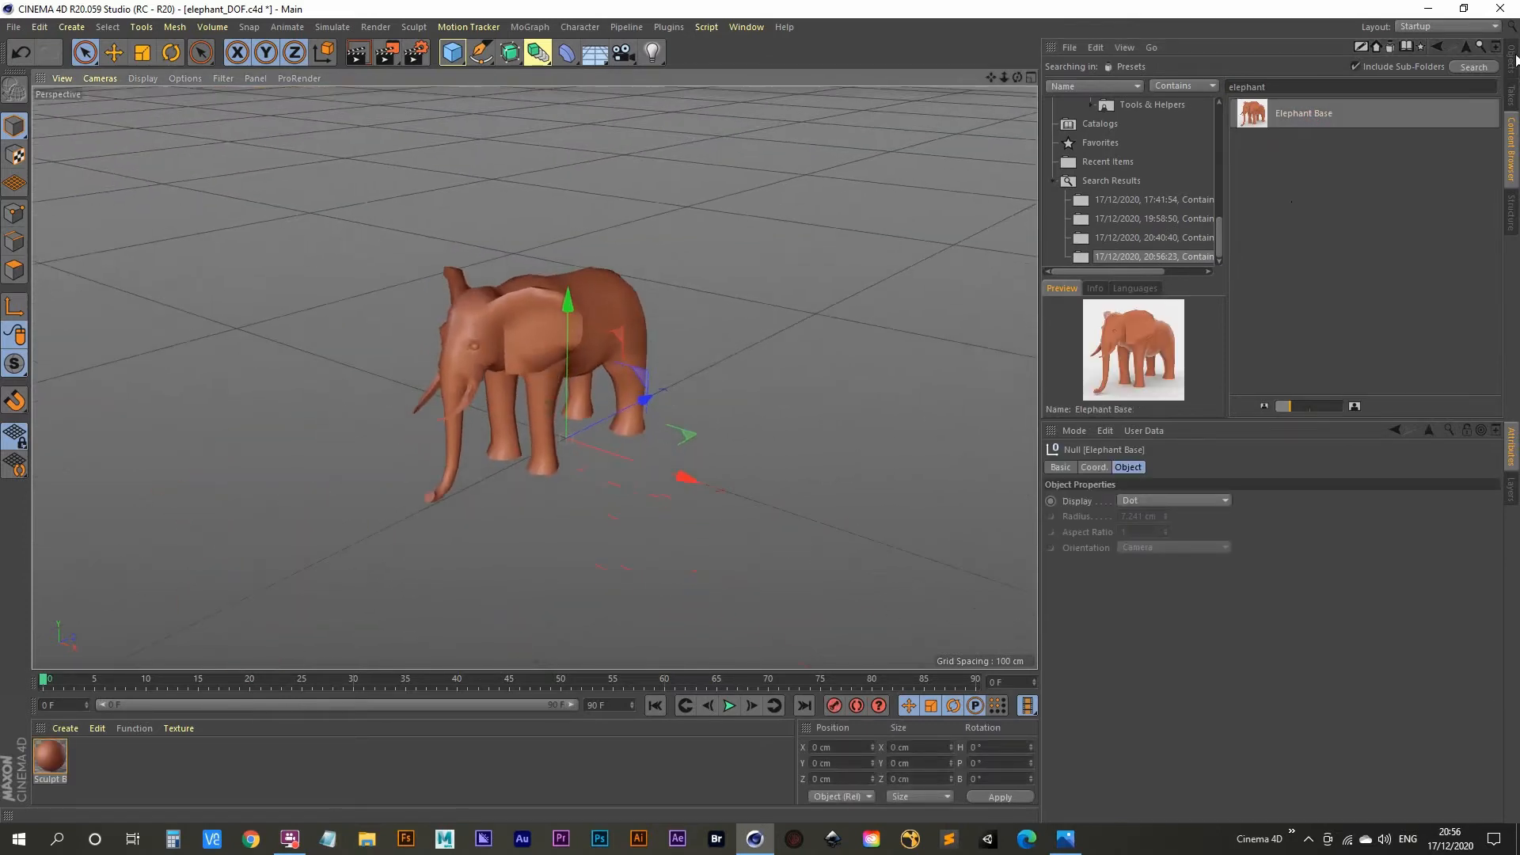
Step: Merge the Elephant Base null with its Eyes and Body children into one object using Connect Objects + Delete
click(1514, 59)
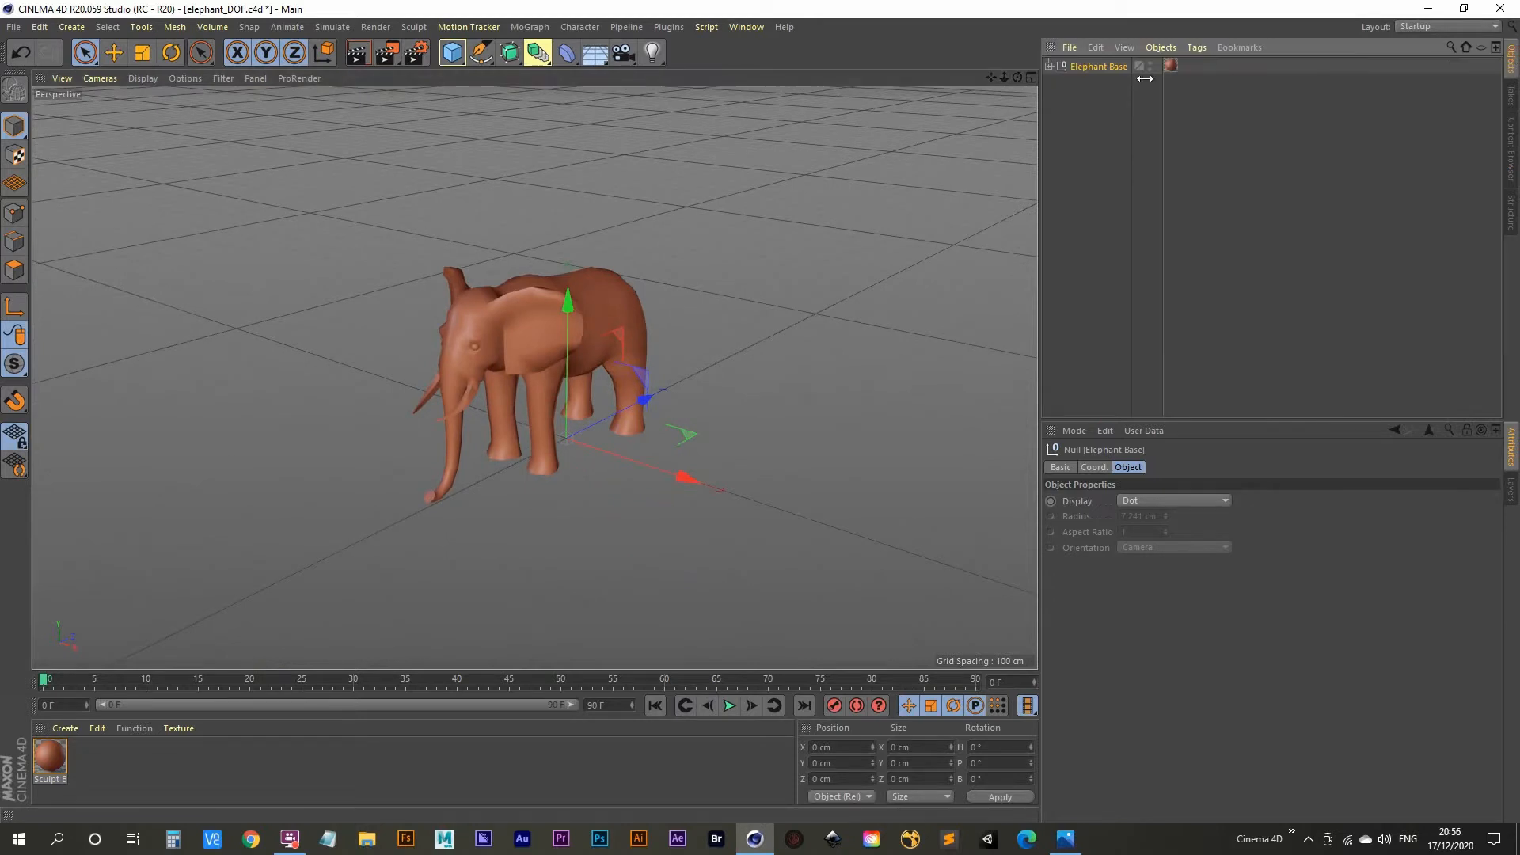
click(1050, 66)
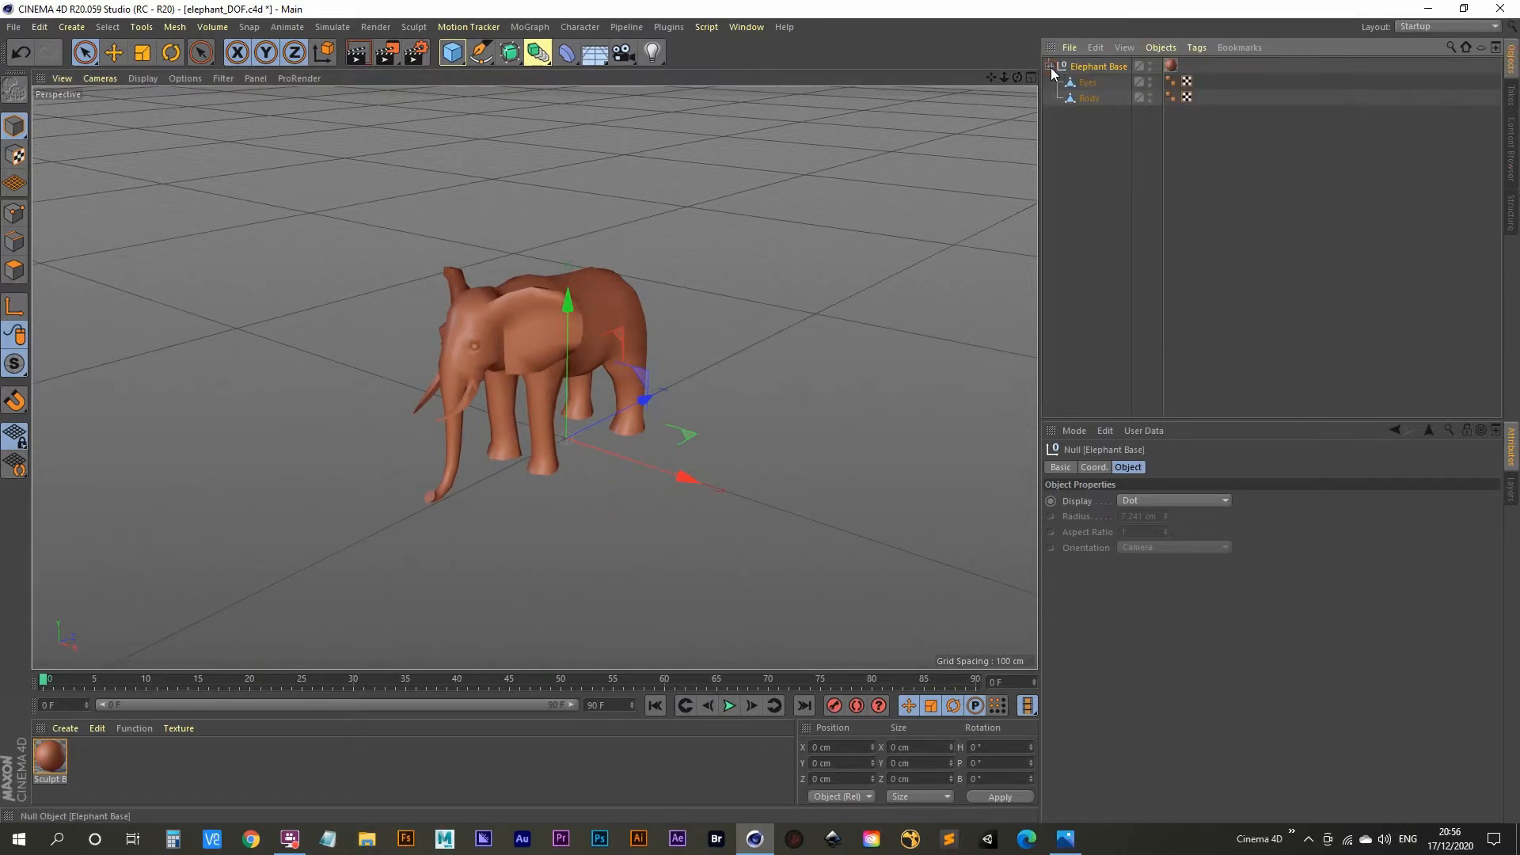
middle_click(1098, 66)
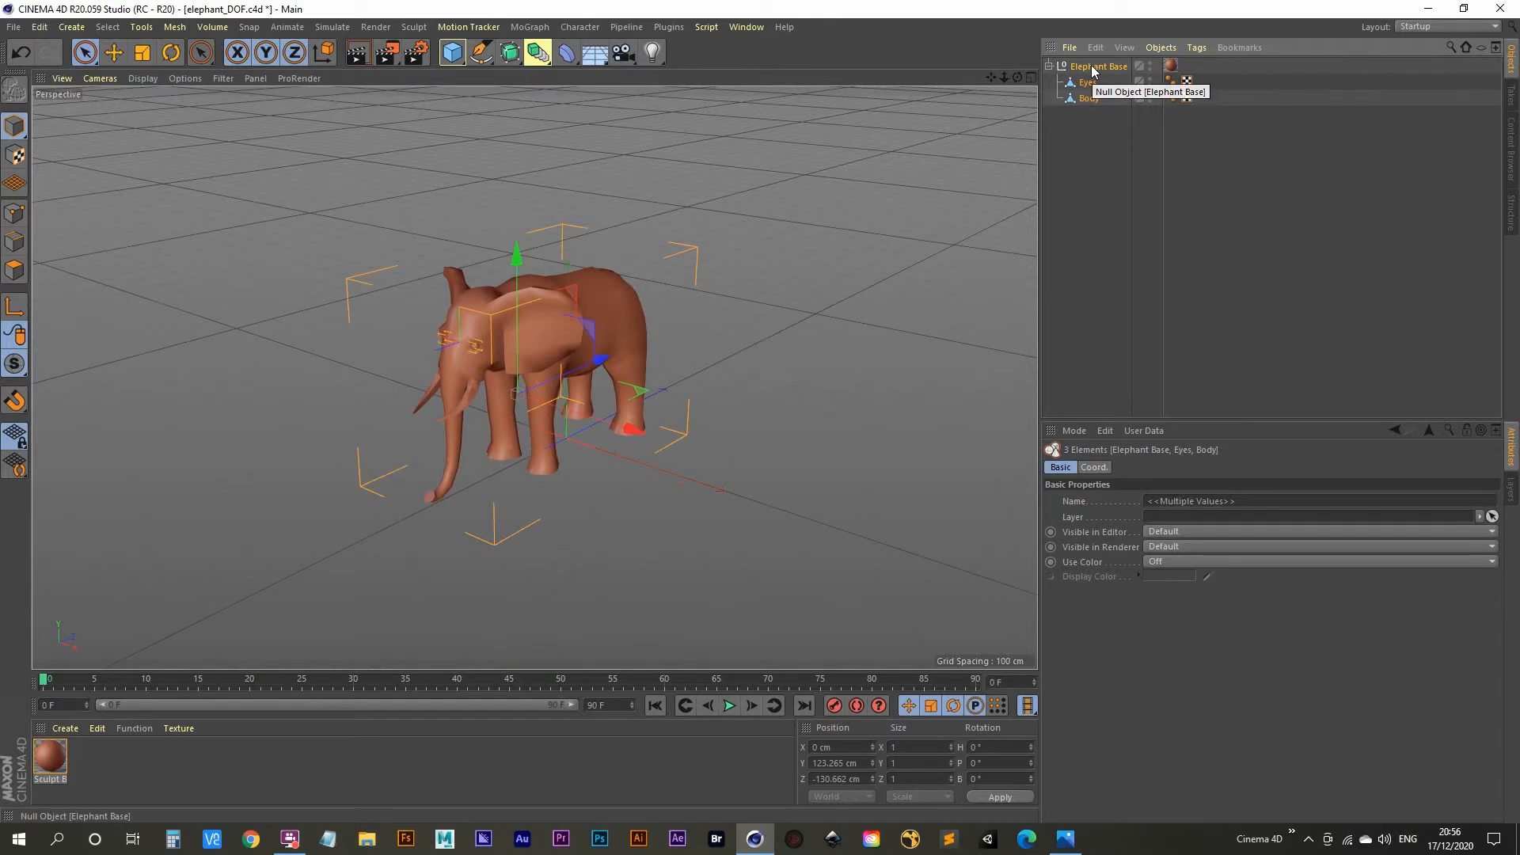
right_click(1091, 65)
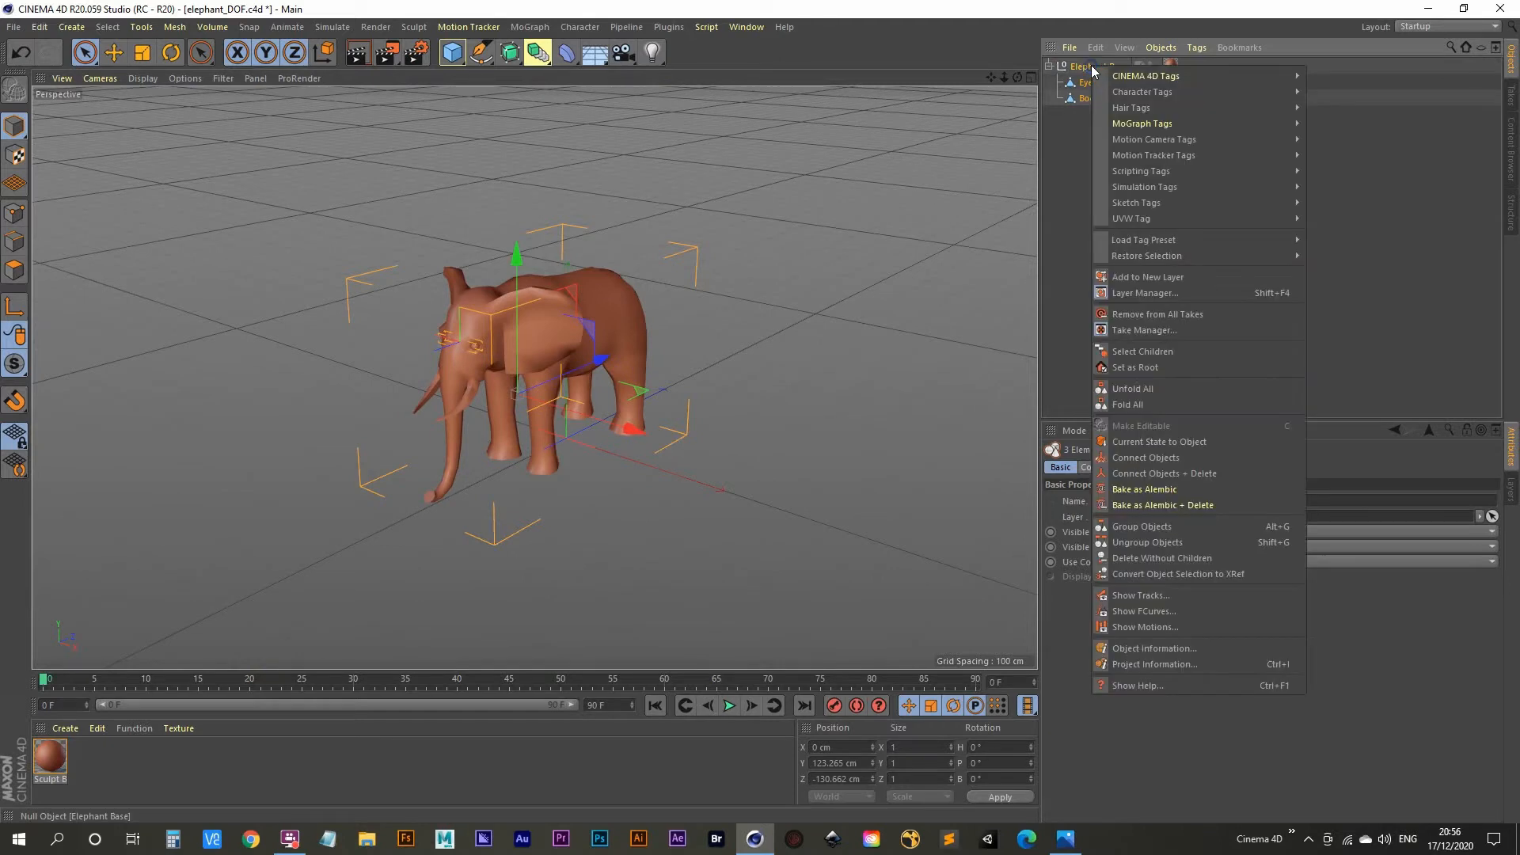
click(1176, 471)
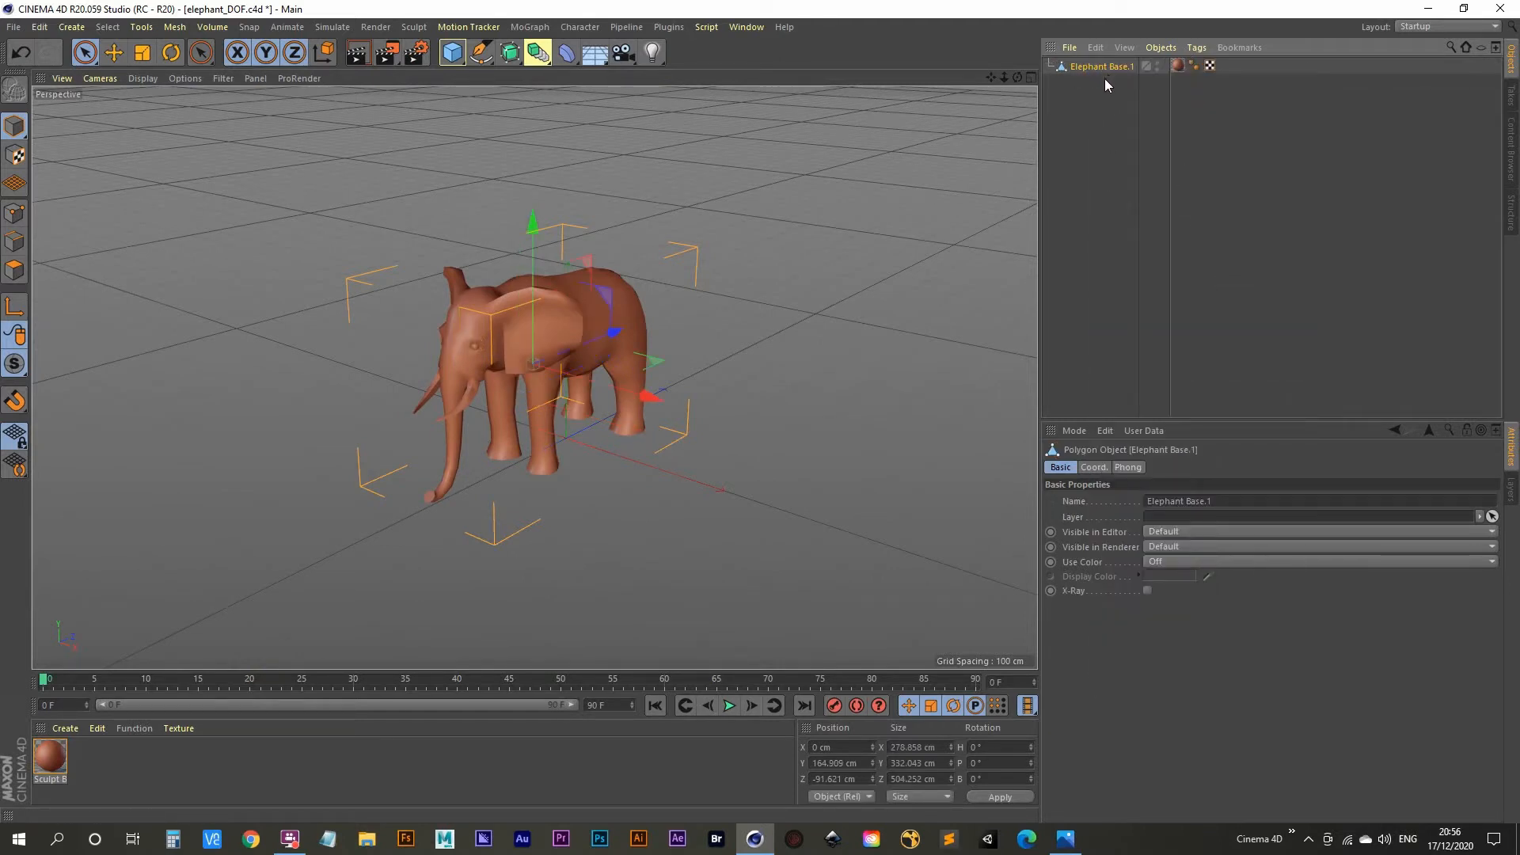
Step: Add a Bend deformer as a child of the merged elephant and fit it to its parent
alt+middle_drag(500, 378, 508, 393)
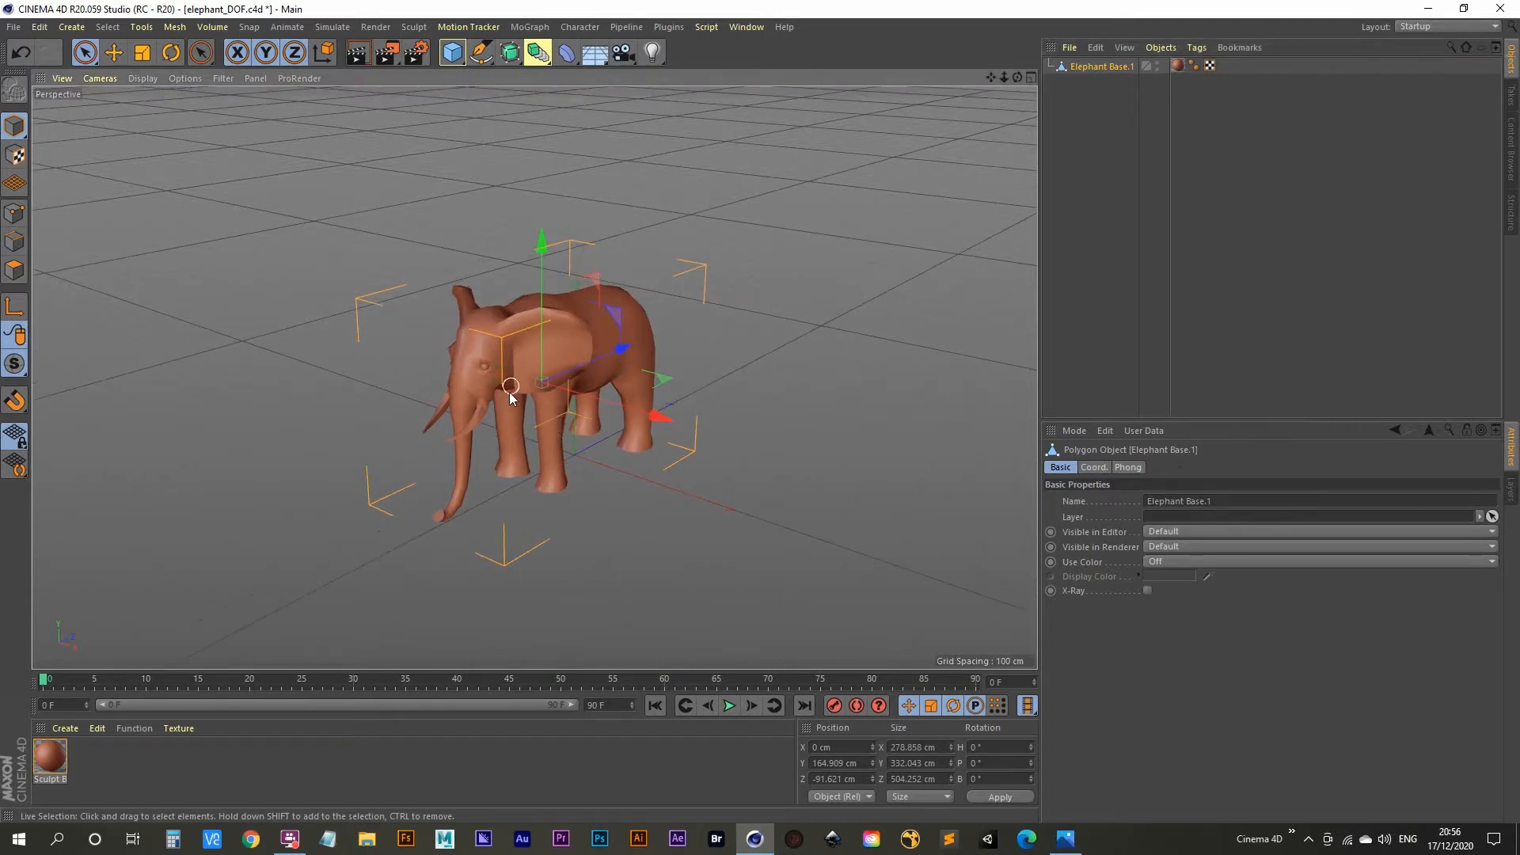
alt+right_drag(509, 392, 580, 378)
alt+drag(580, 379, 575, 380)
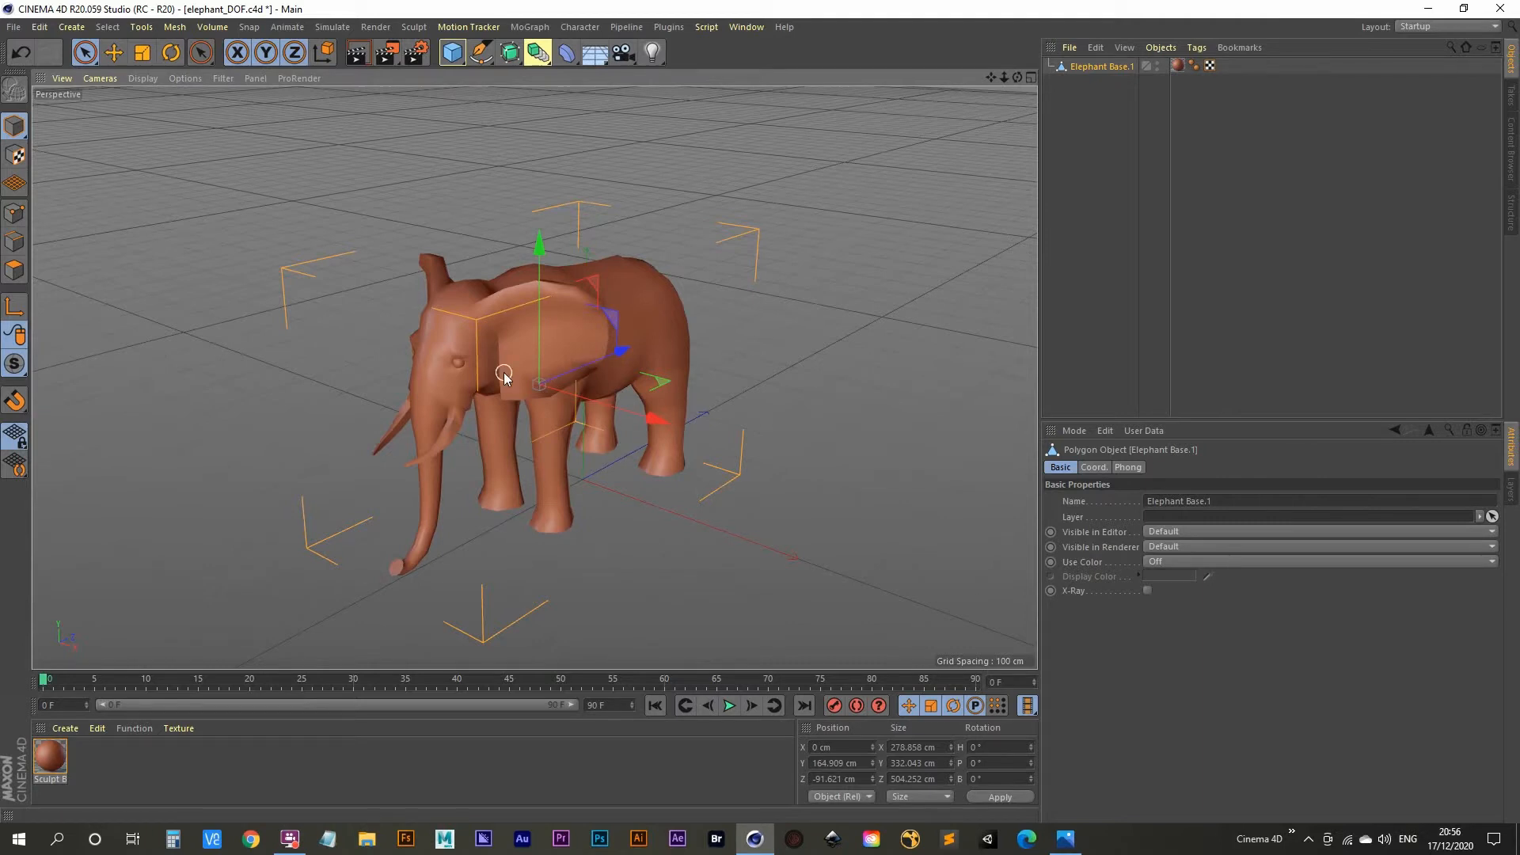
alt+middle_drag(504, 376, 530, 353)
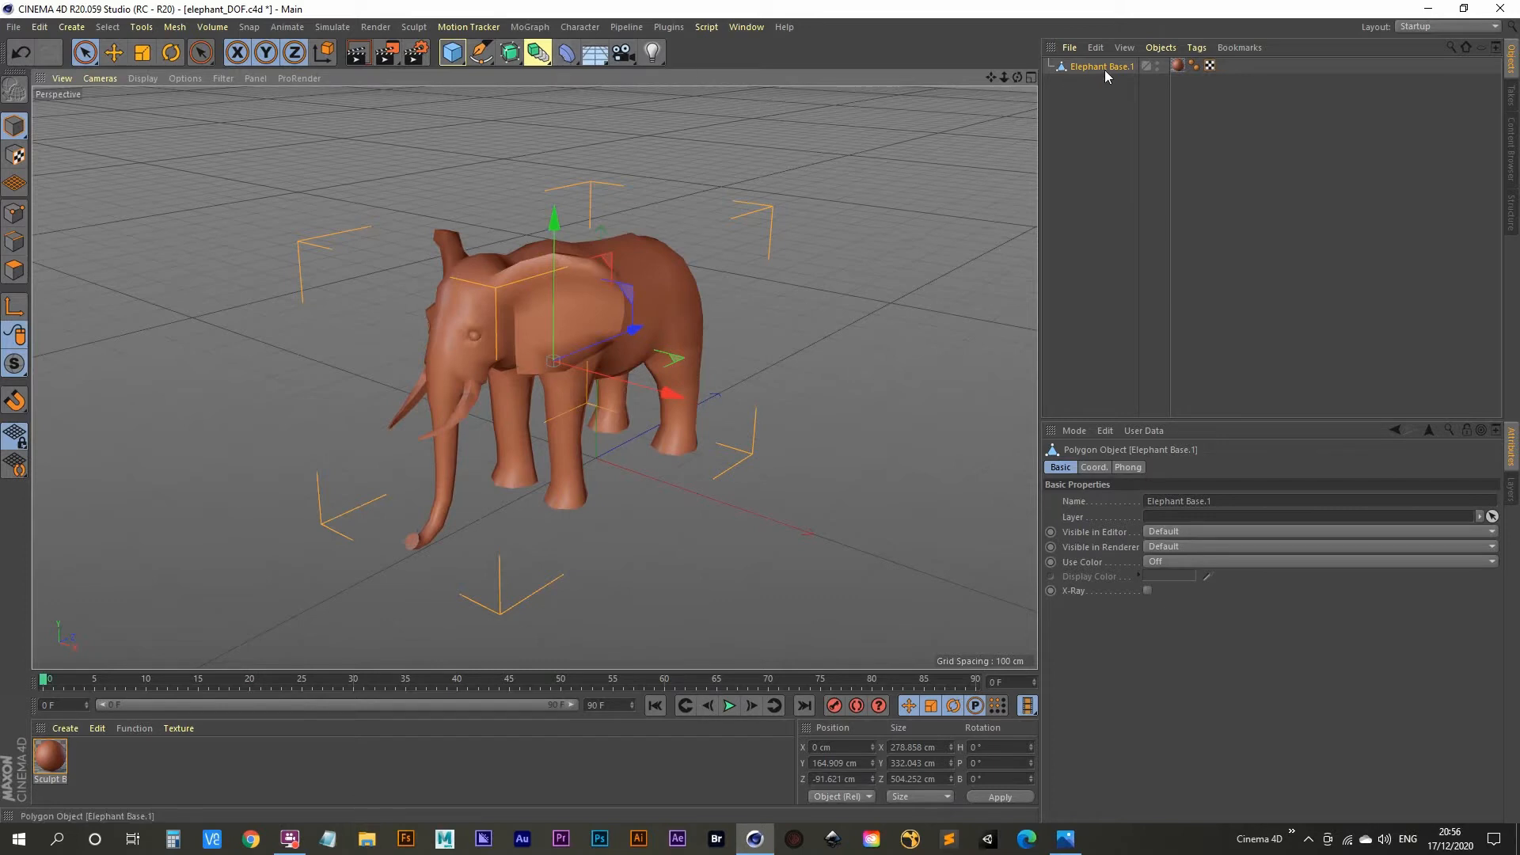
click(567, 55)
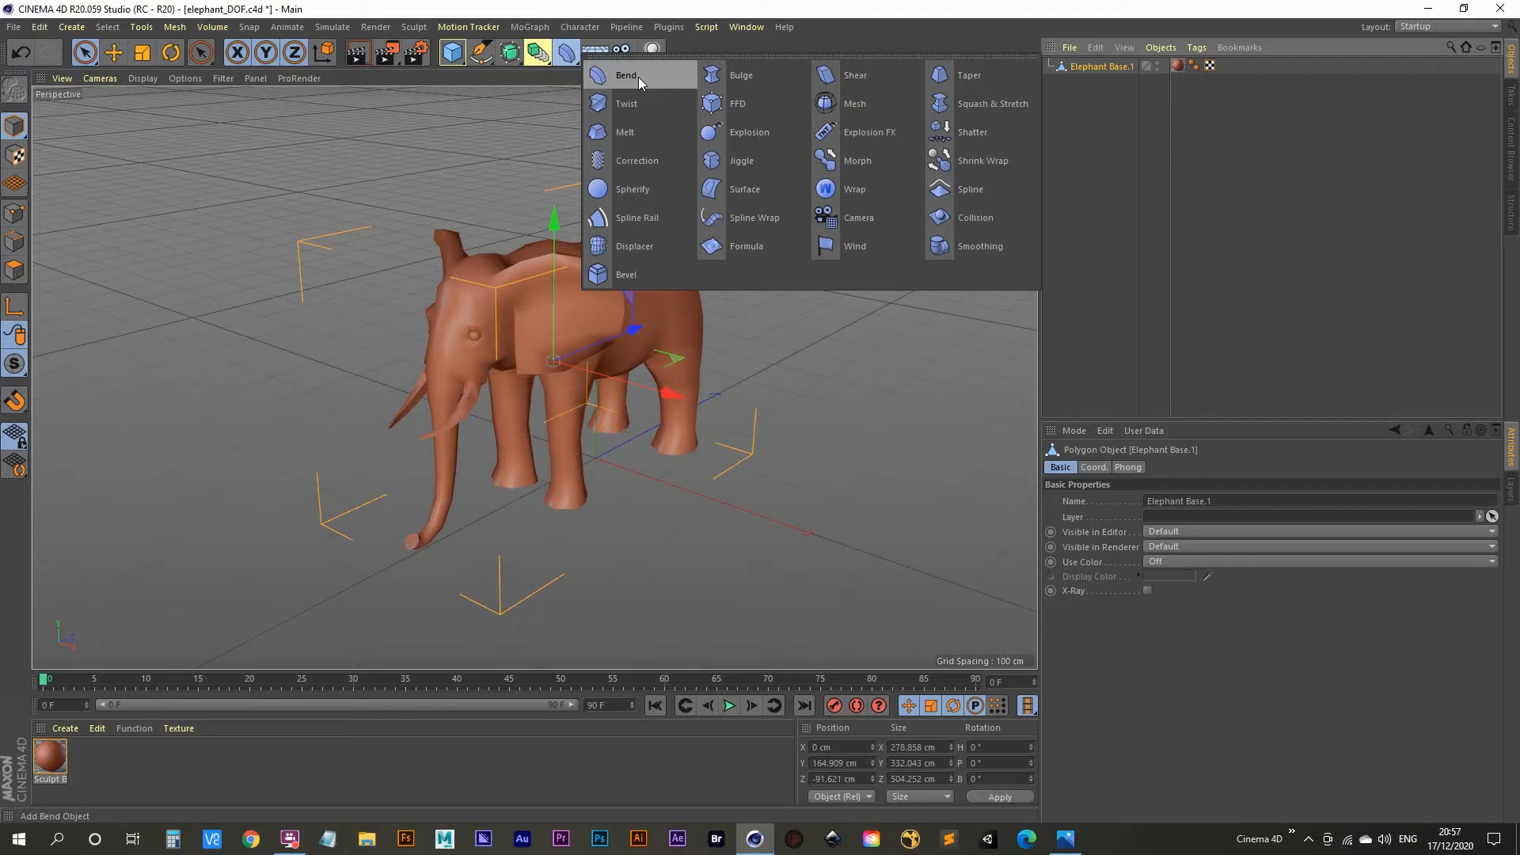
shift+click(638, 77)
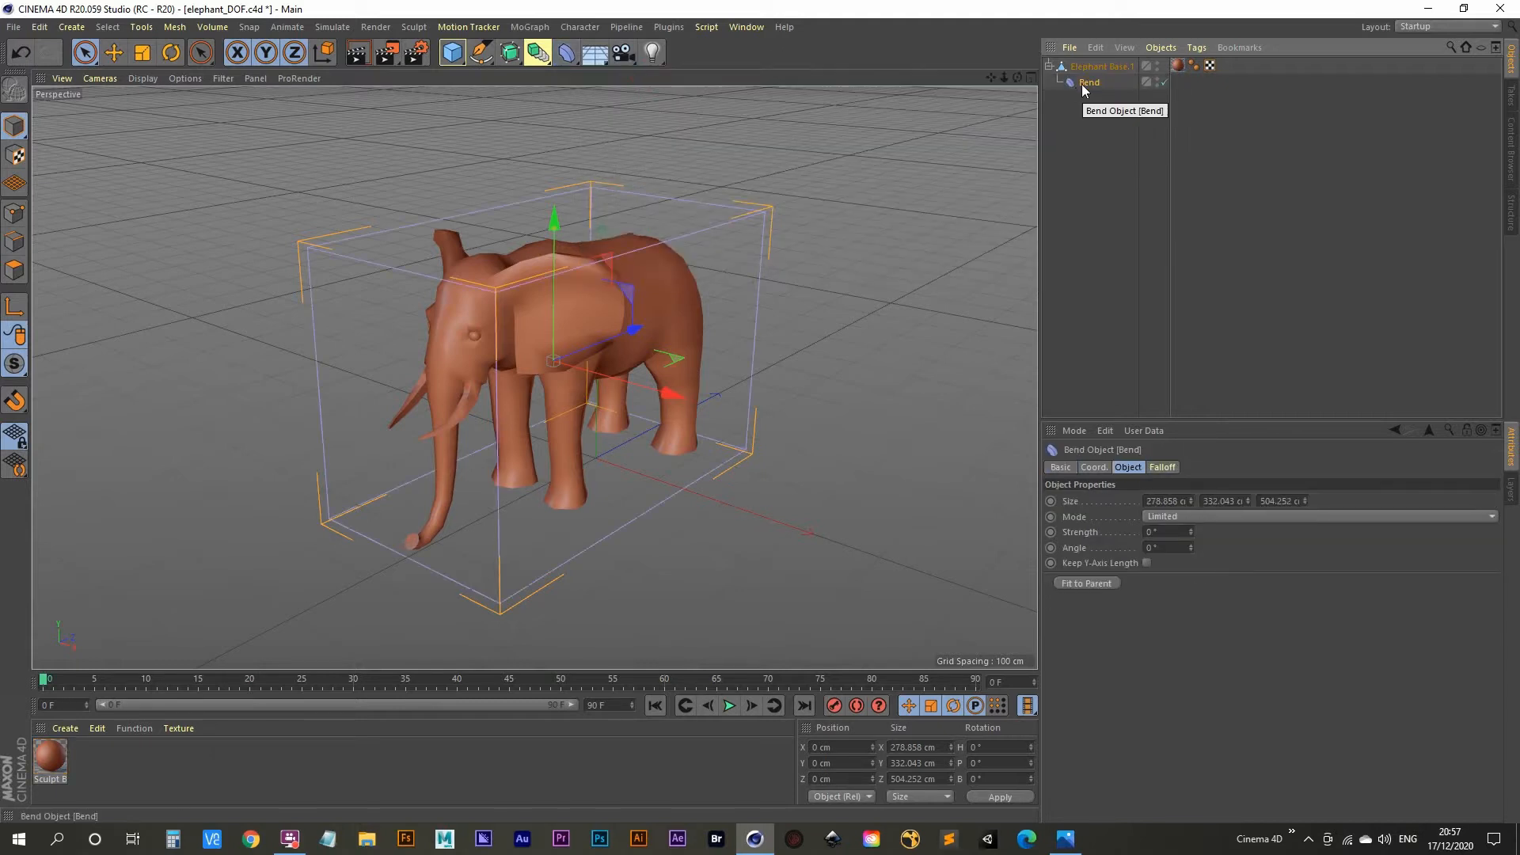
click(1104, 586)
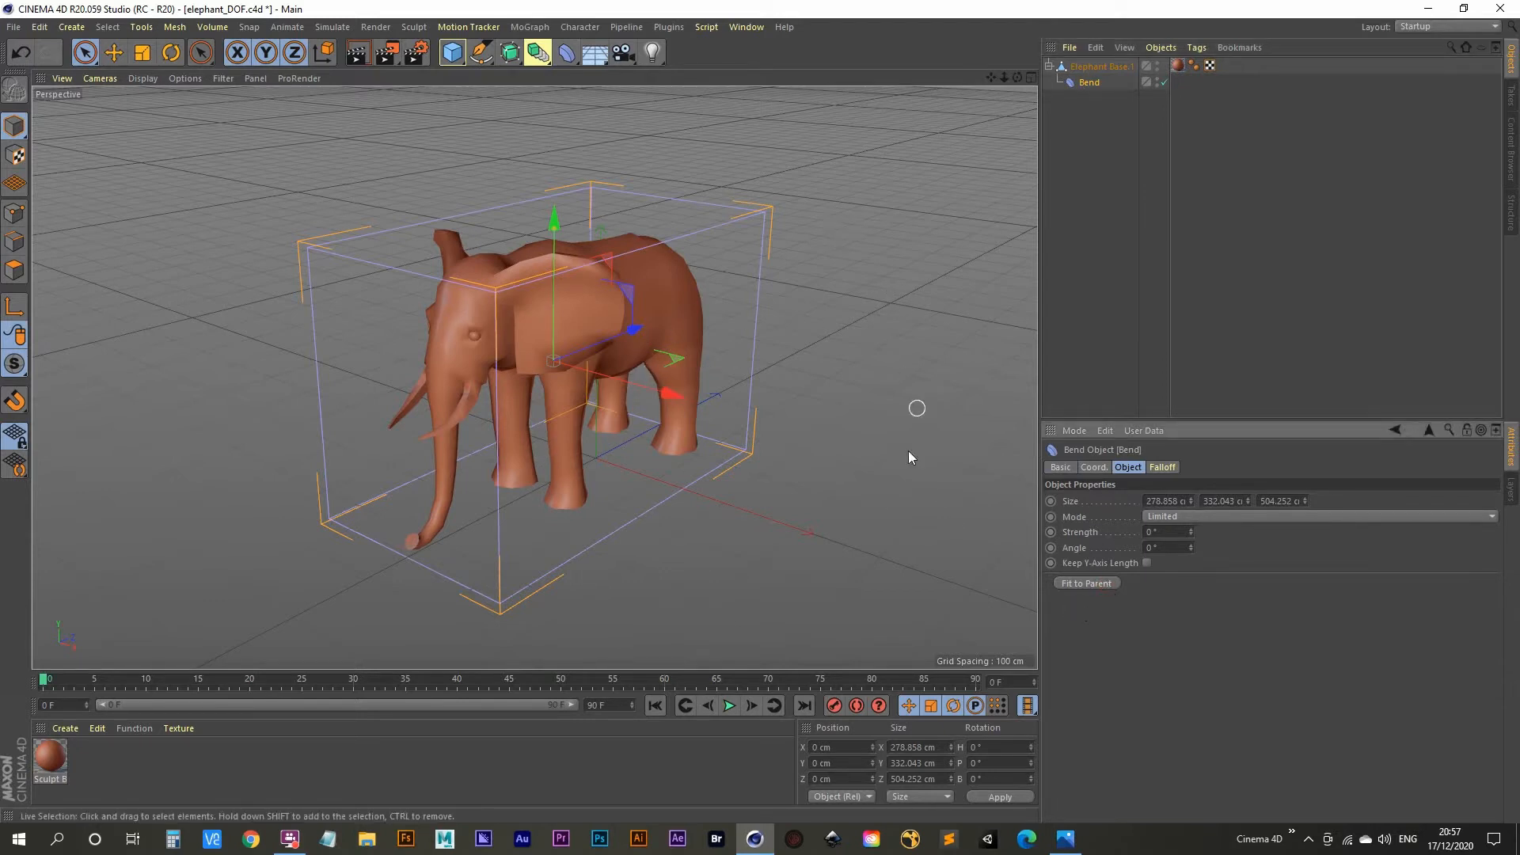
Step: Set the Bend deformer's strength to 24°
mouse_move(604, 339)
alt+mouse_down()
mouse_move(564, 321)
mouse_move(584, 309)
mouse_move(589, 365)
alt+mouse_up()
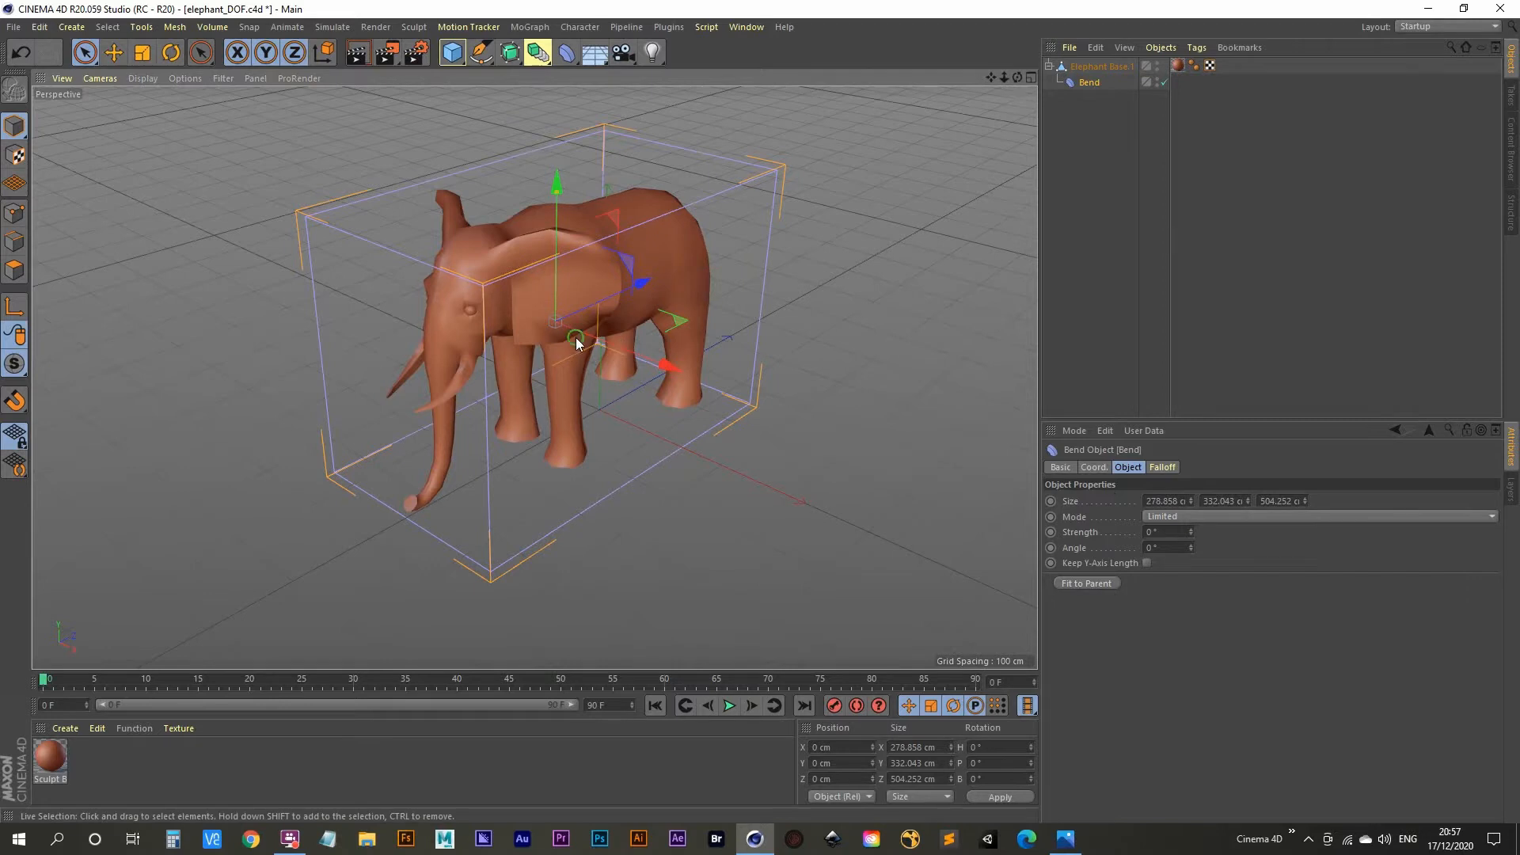
alt+drag(576, 341, 538, 342)
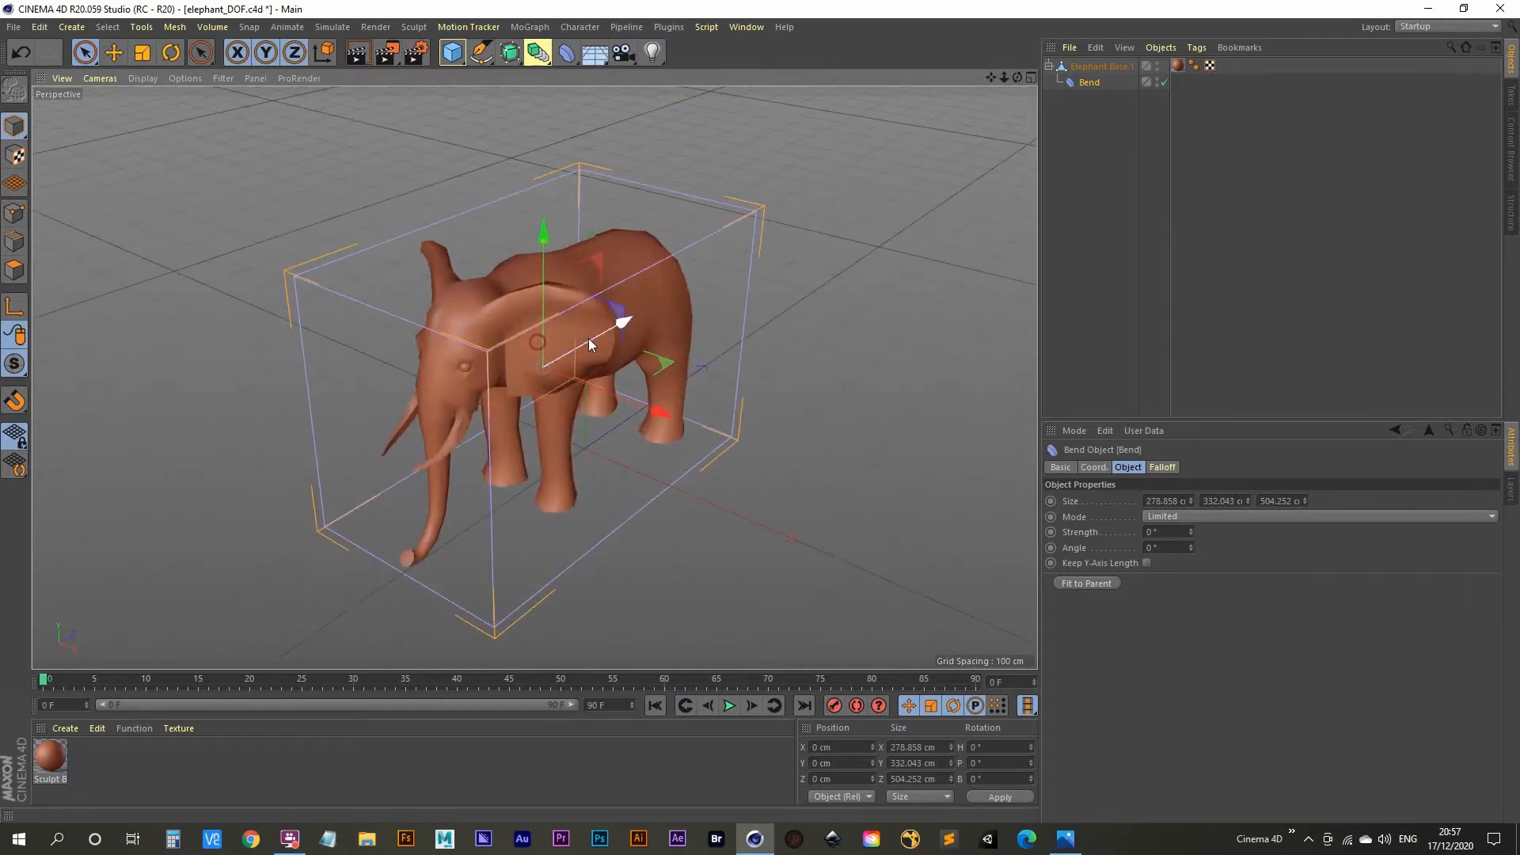
alt+middle_drag(583, 407, 568, 364)
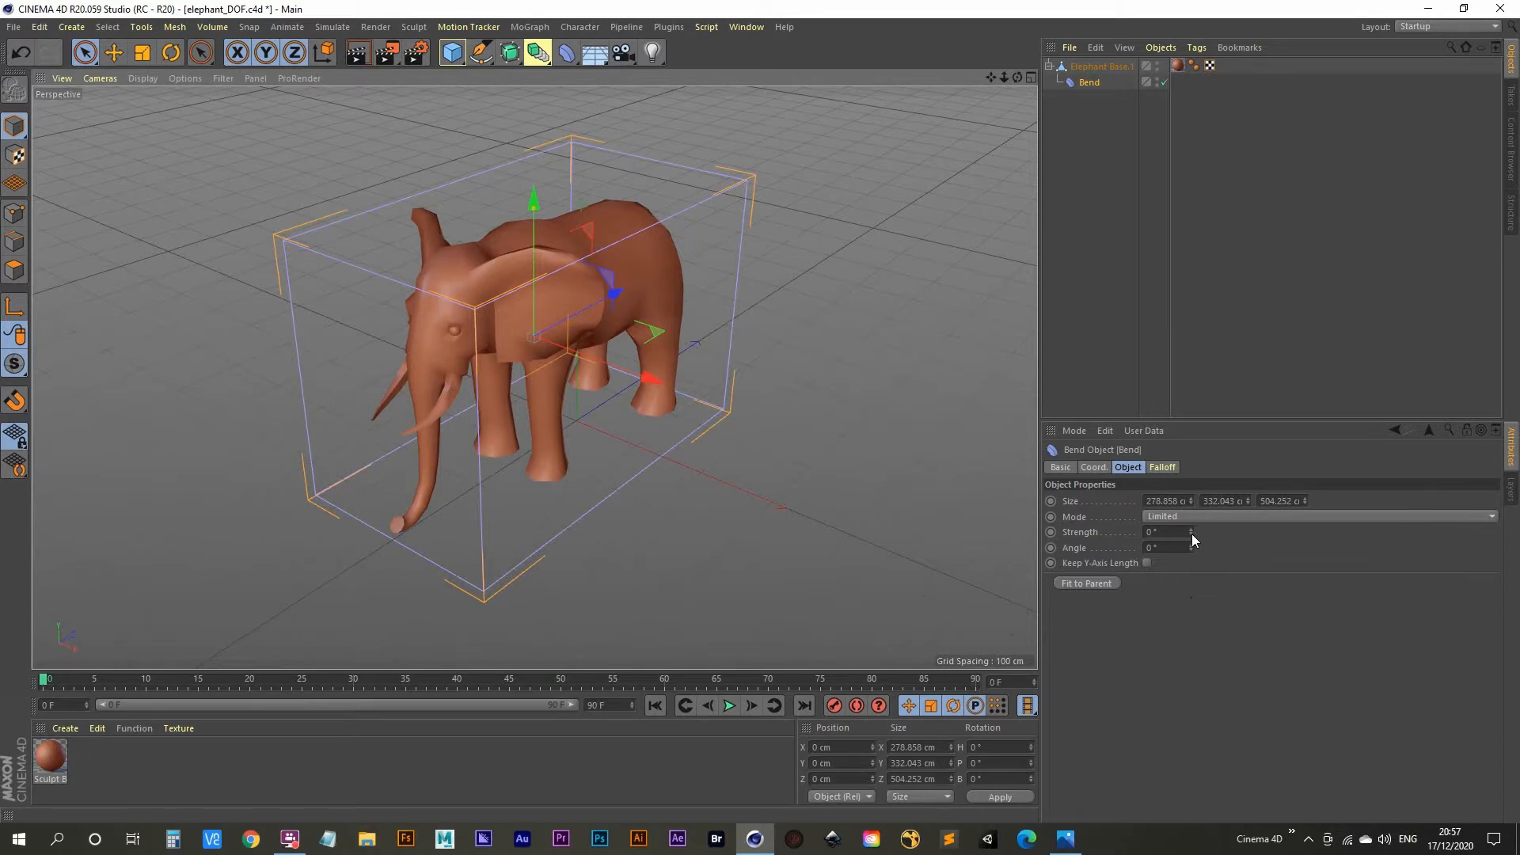
drag(1190, 534, 1194, 538)
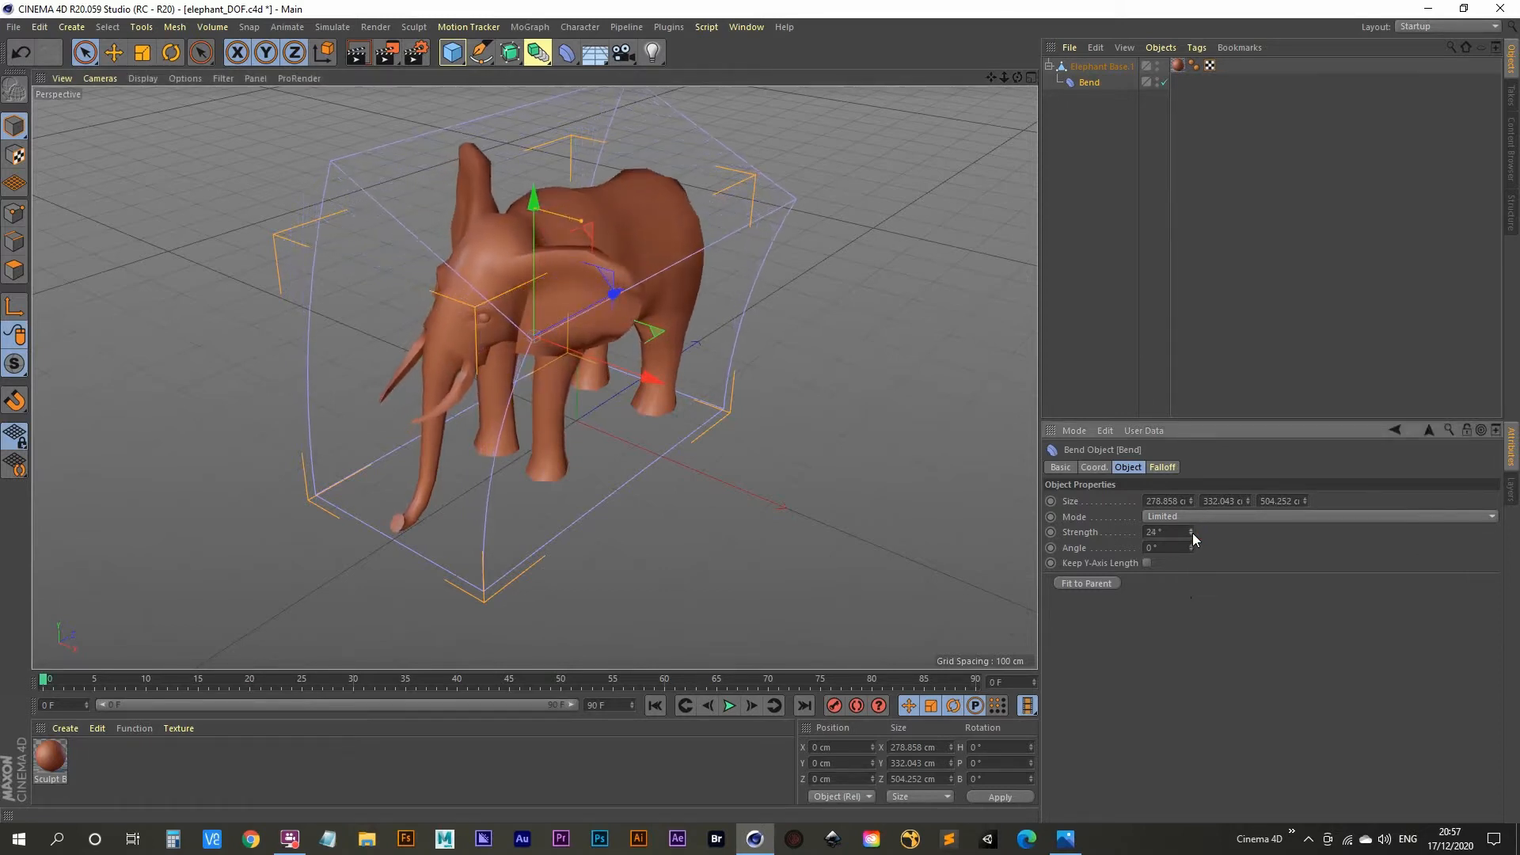
Step: Reduce the Bend deformer's size to about 265 × 199 × 203 cm
alt+right_drag(546, 384, 567, 342)
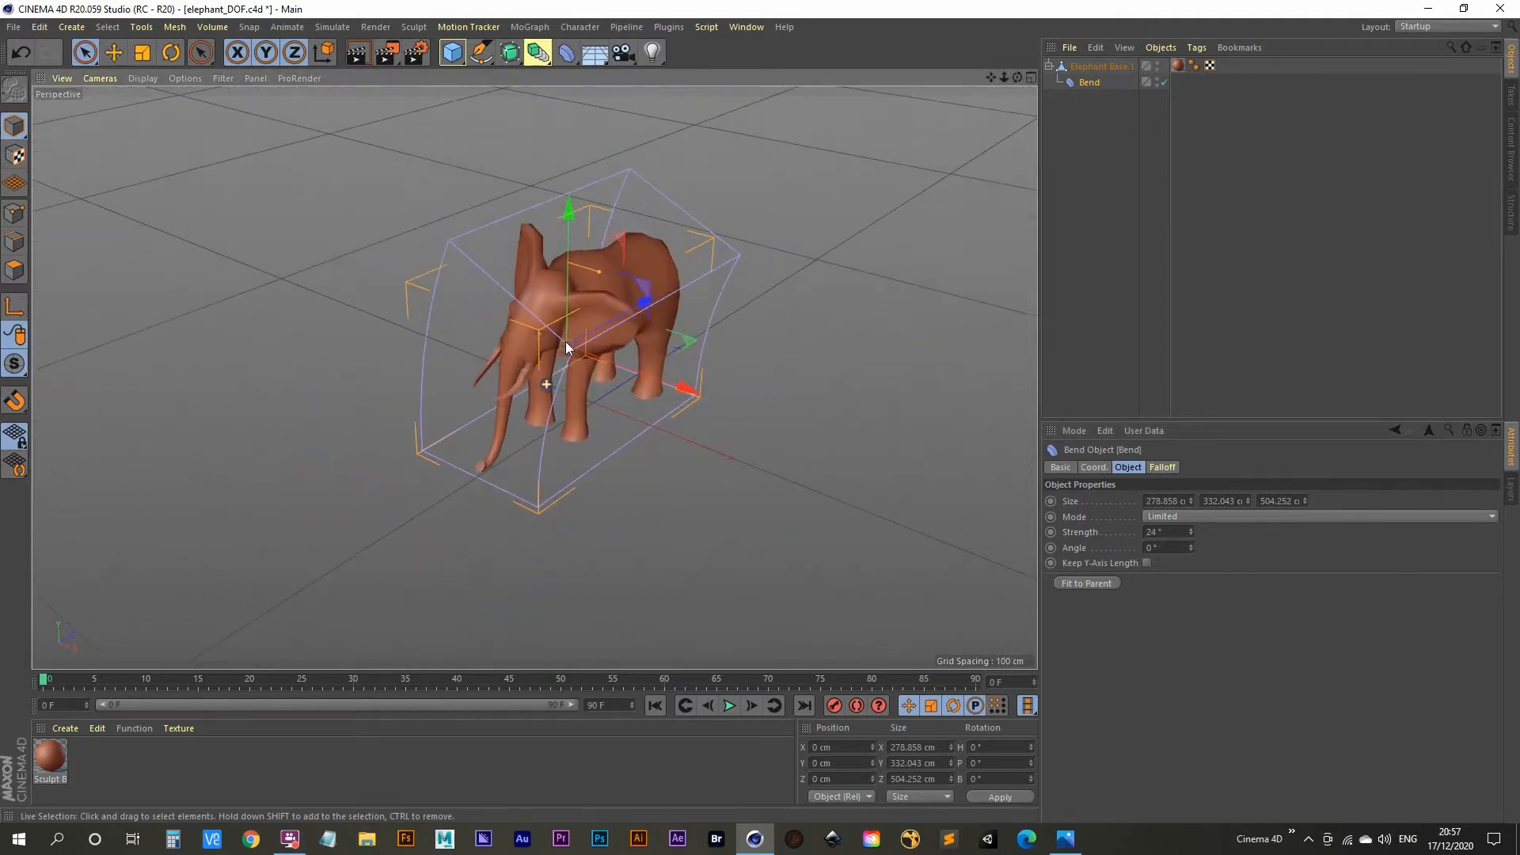
alt+drag(566, 344, 610, 336)
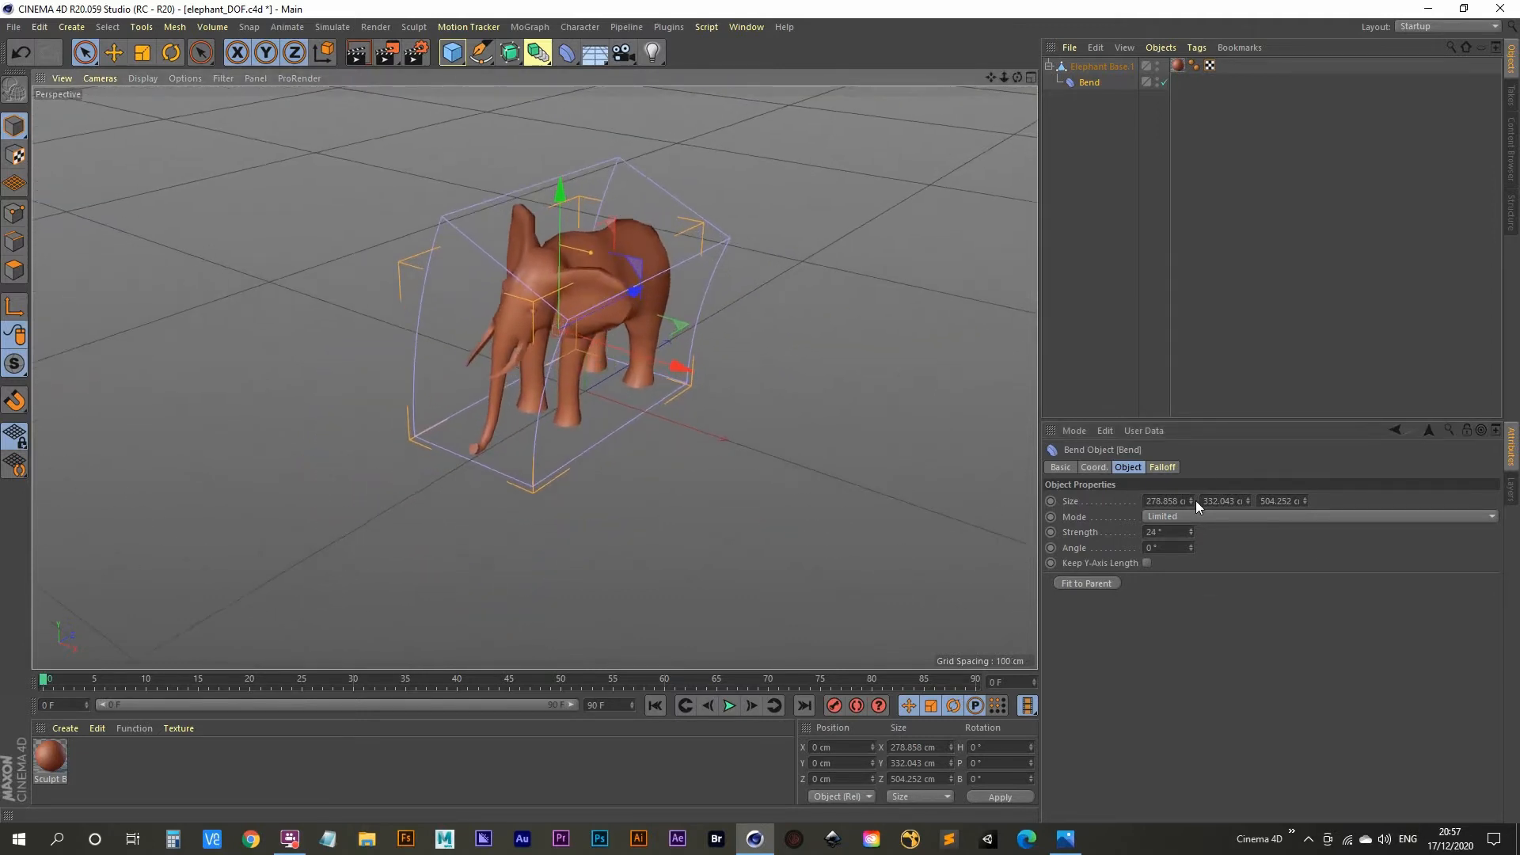
drag(1191, 502, 1304, 521)
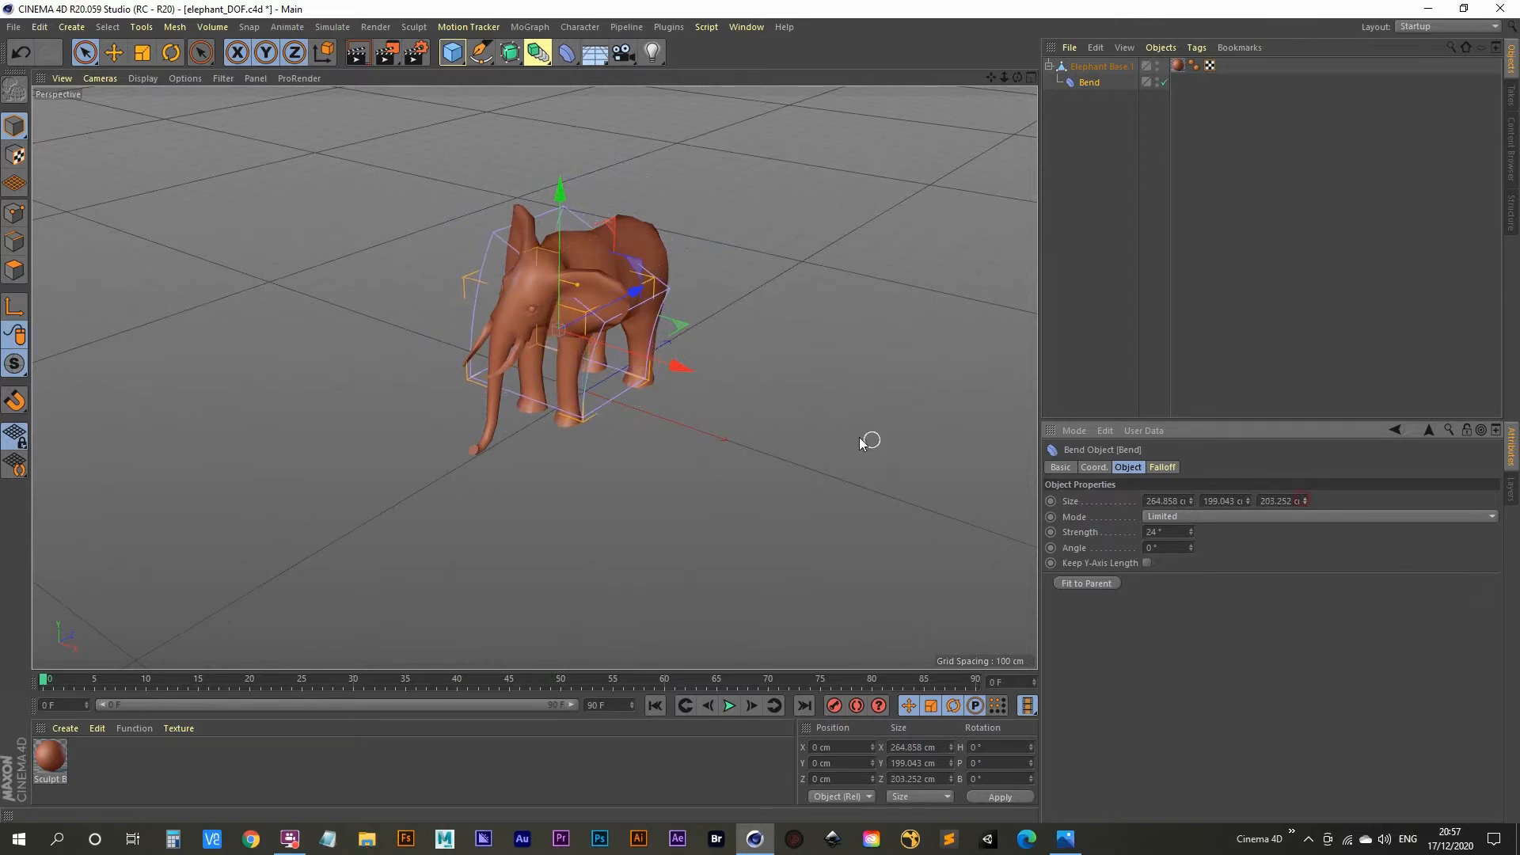
Step: Rotate the Bend deformer to a pitch of 90° so it lies along the elephant's body
mouse_move(587, 289)
alt+mouse_down()
mouse_move(586, 309)
mouse_move(604, 293)
alt+mouse_up()
scroll(617, 292, up, 1)
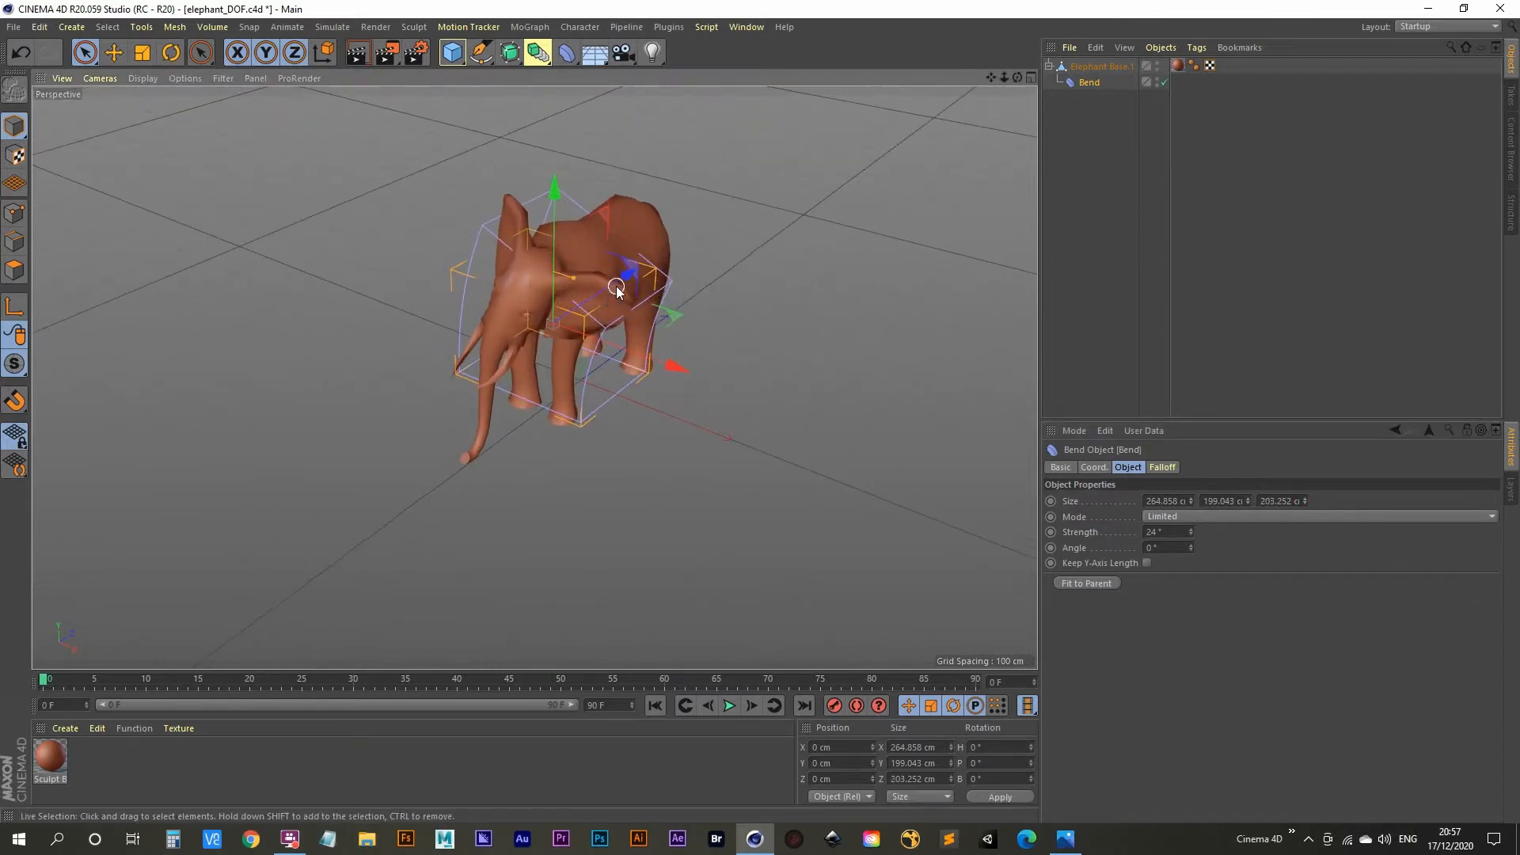
key(r)
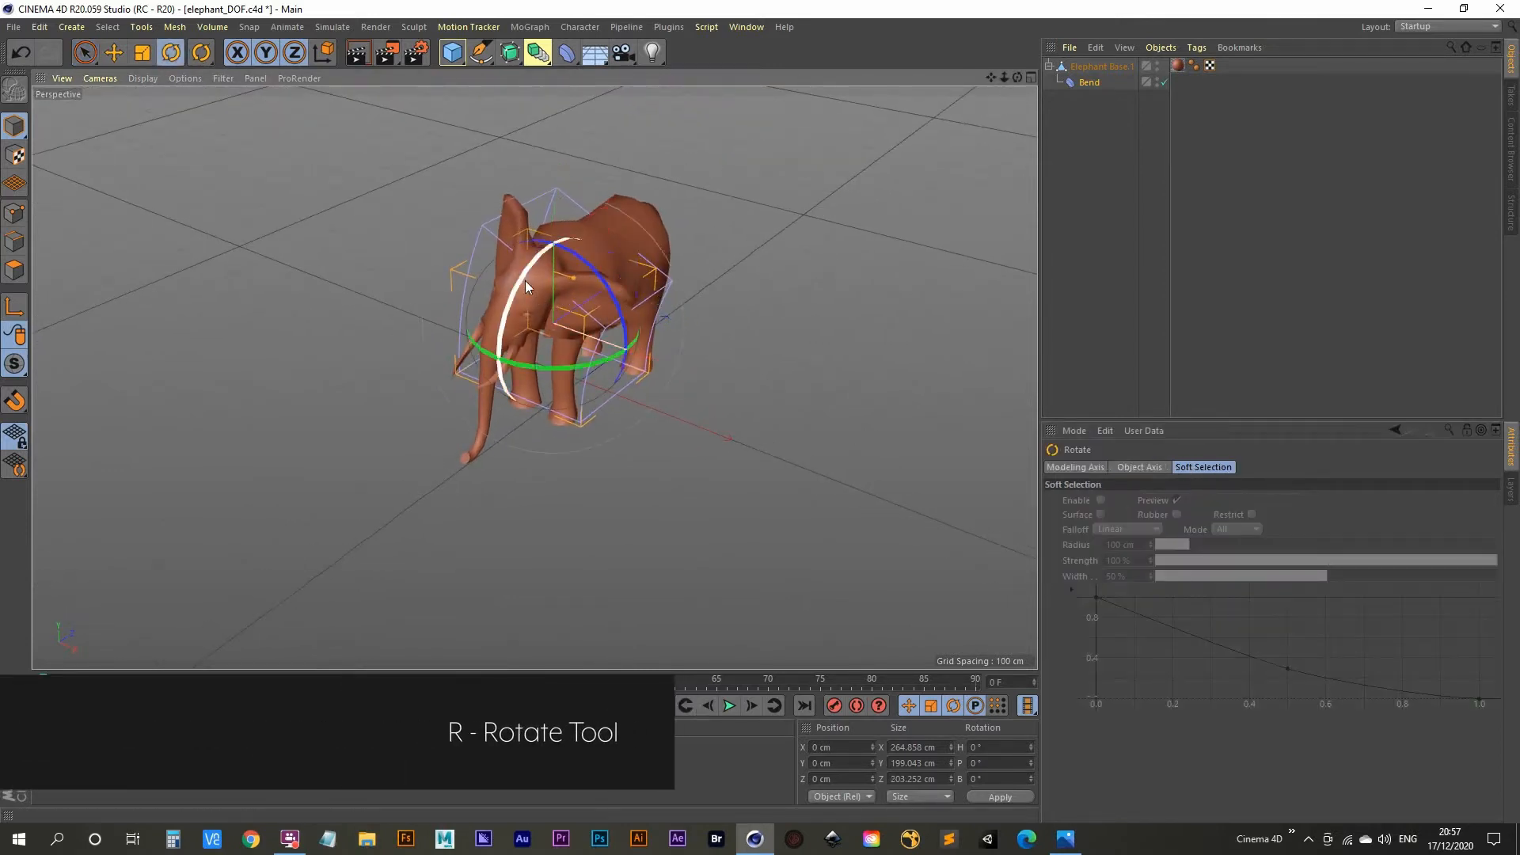
drag(526, 284, 627, 376)
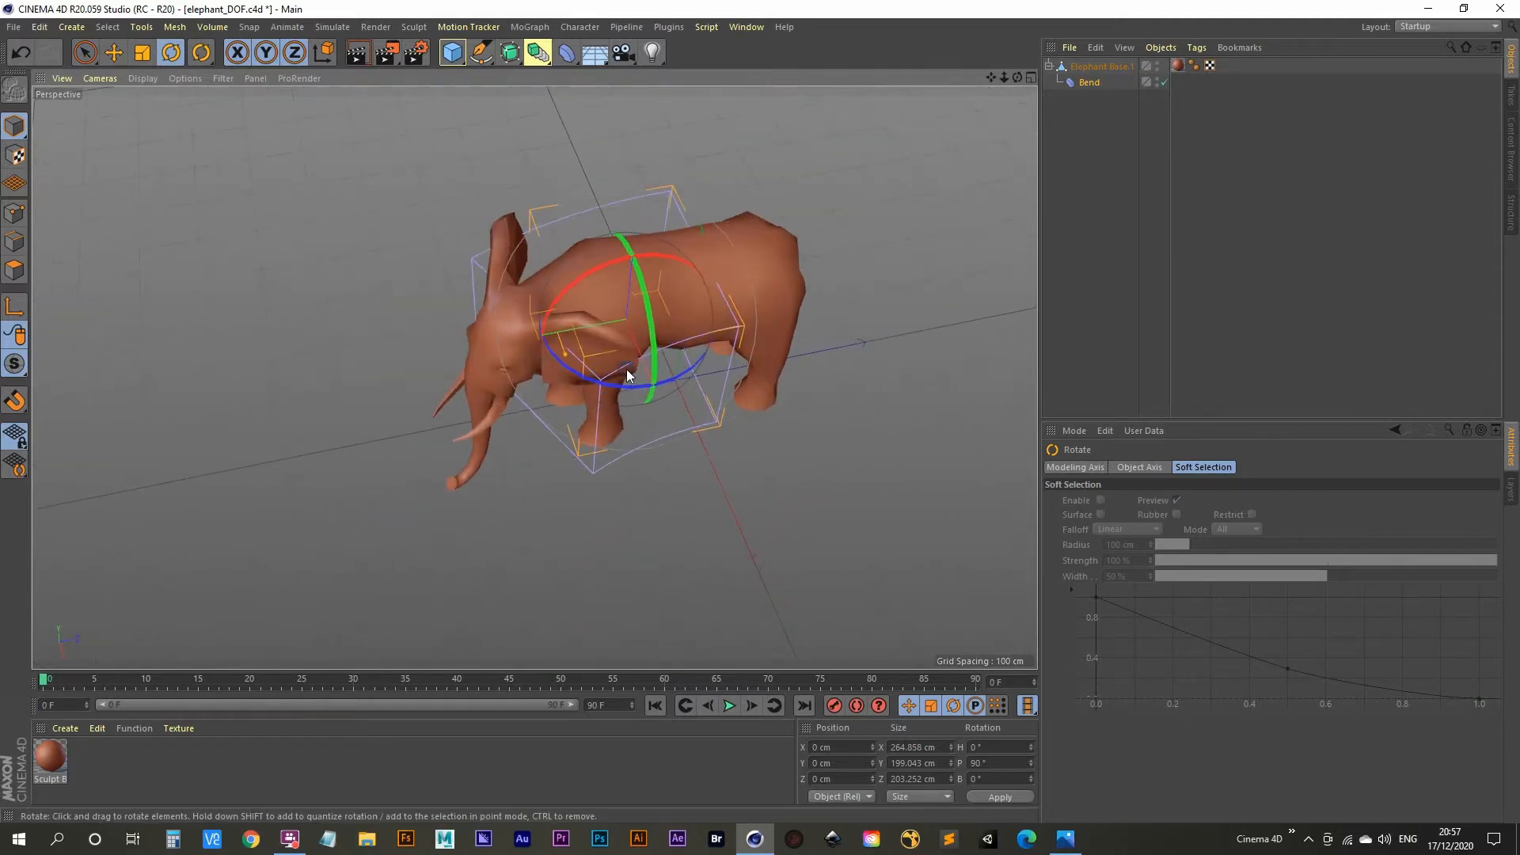
Step: Move the Bend deformer forward to the elephant's head, at a Z position of about -143 cm
key(space)
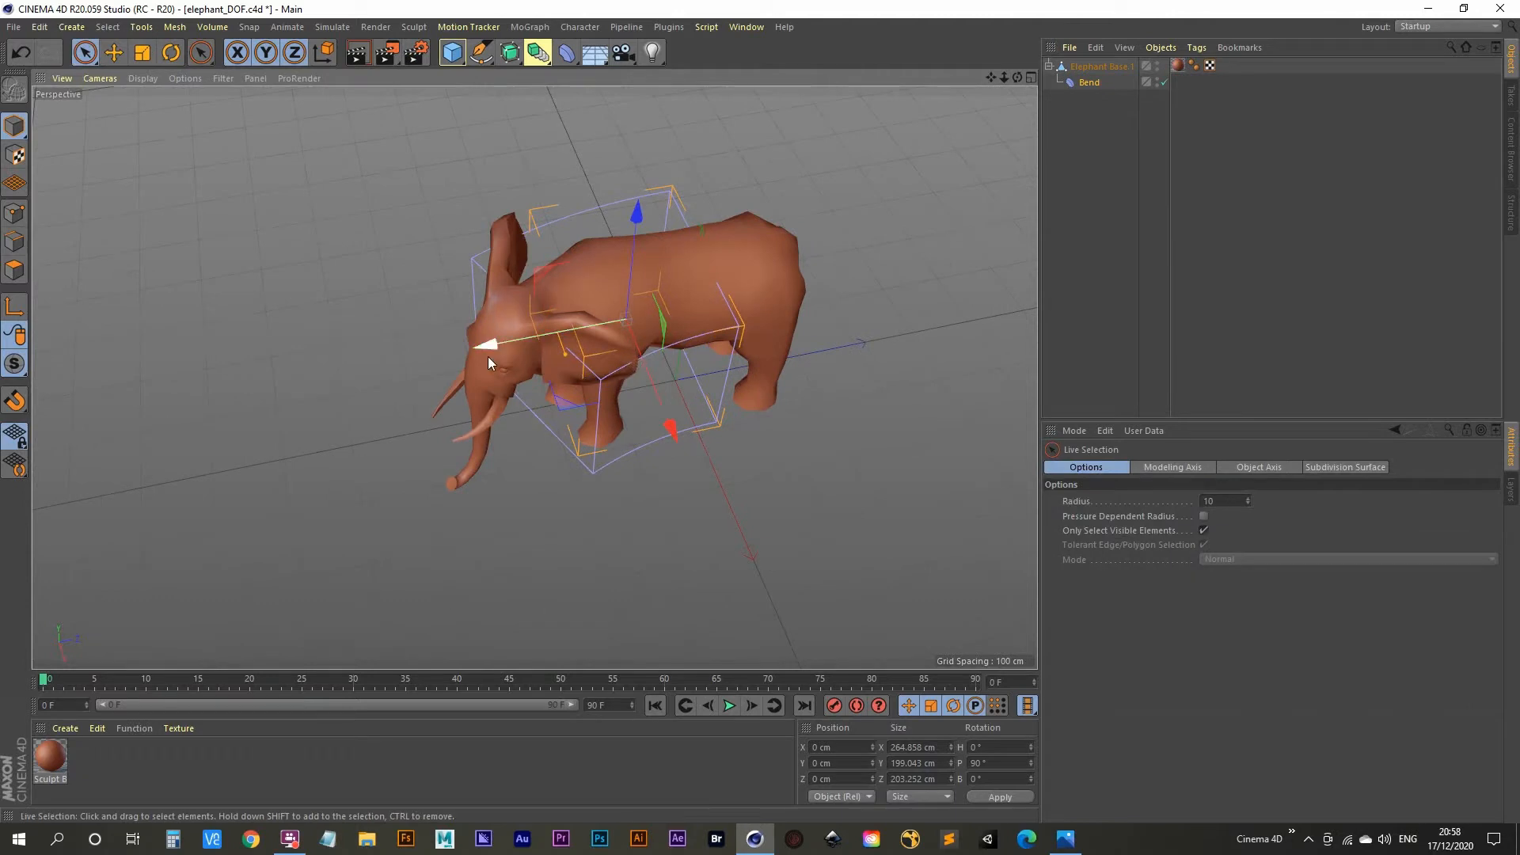
key(space)
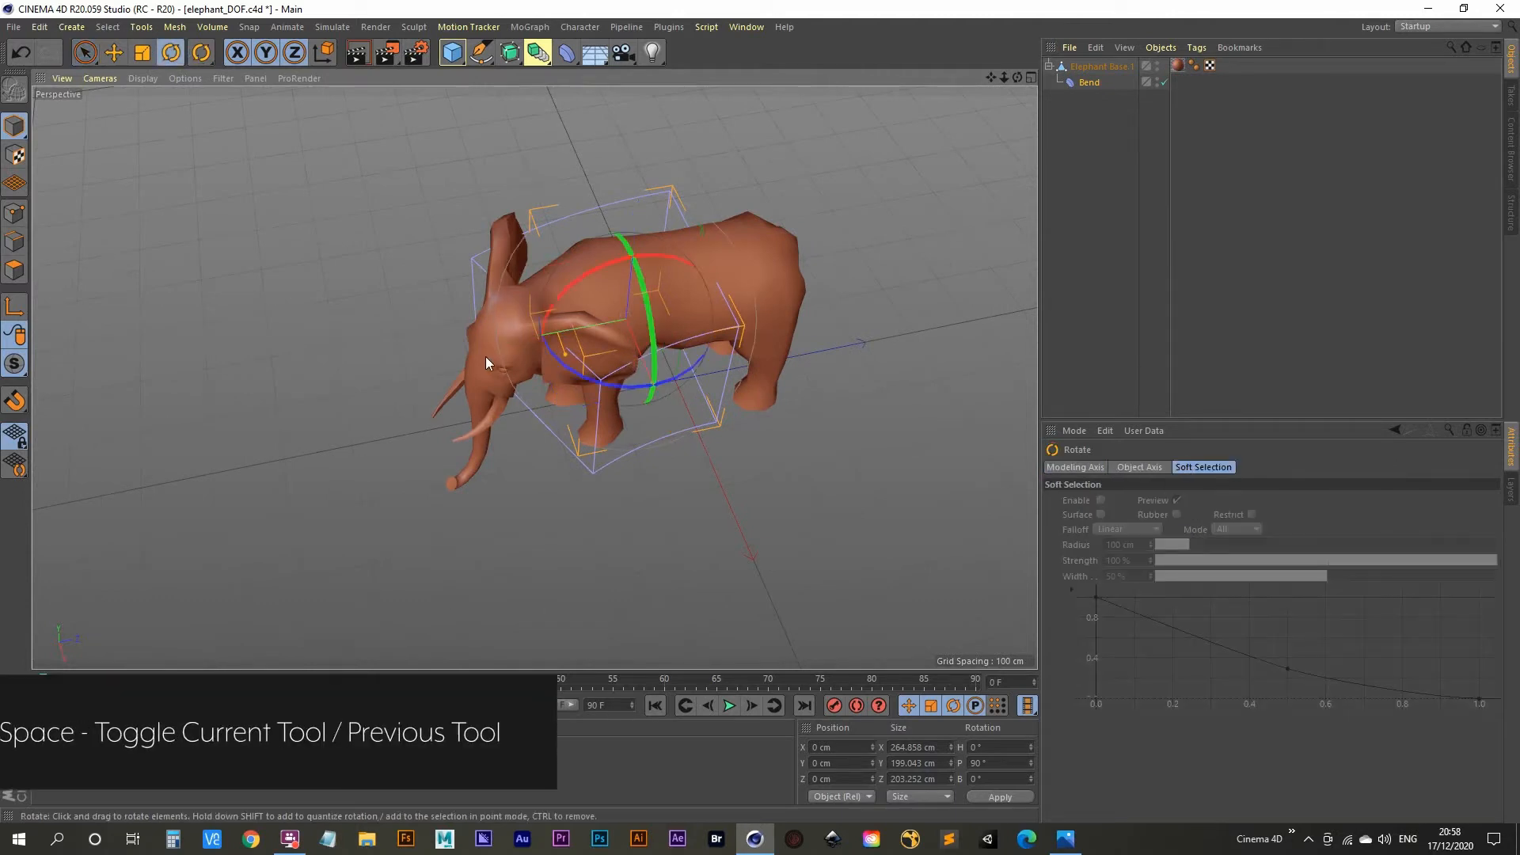
key(space)
key(space)
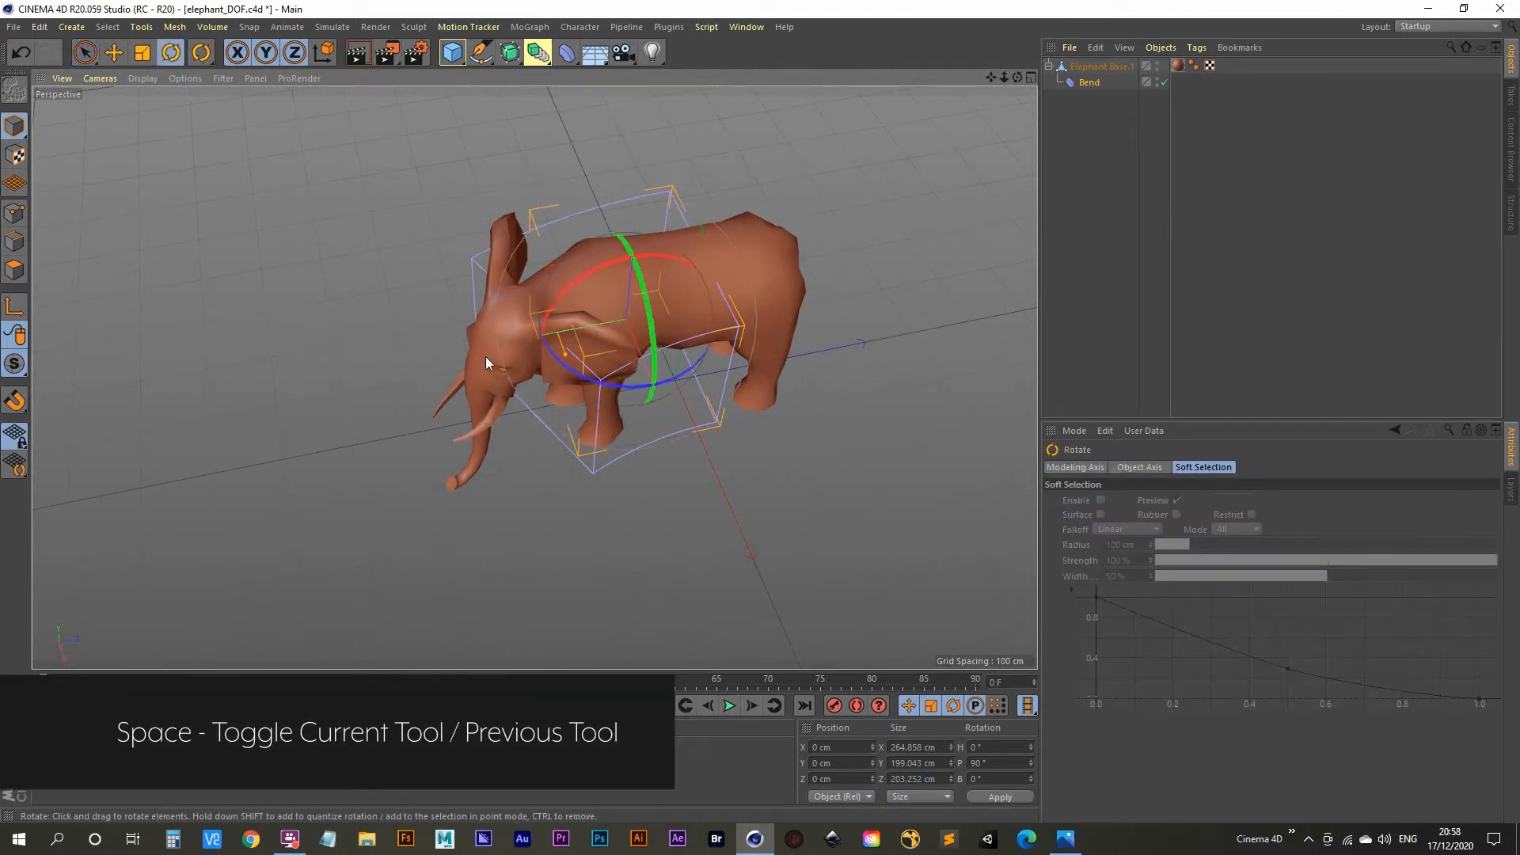
key(space)
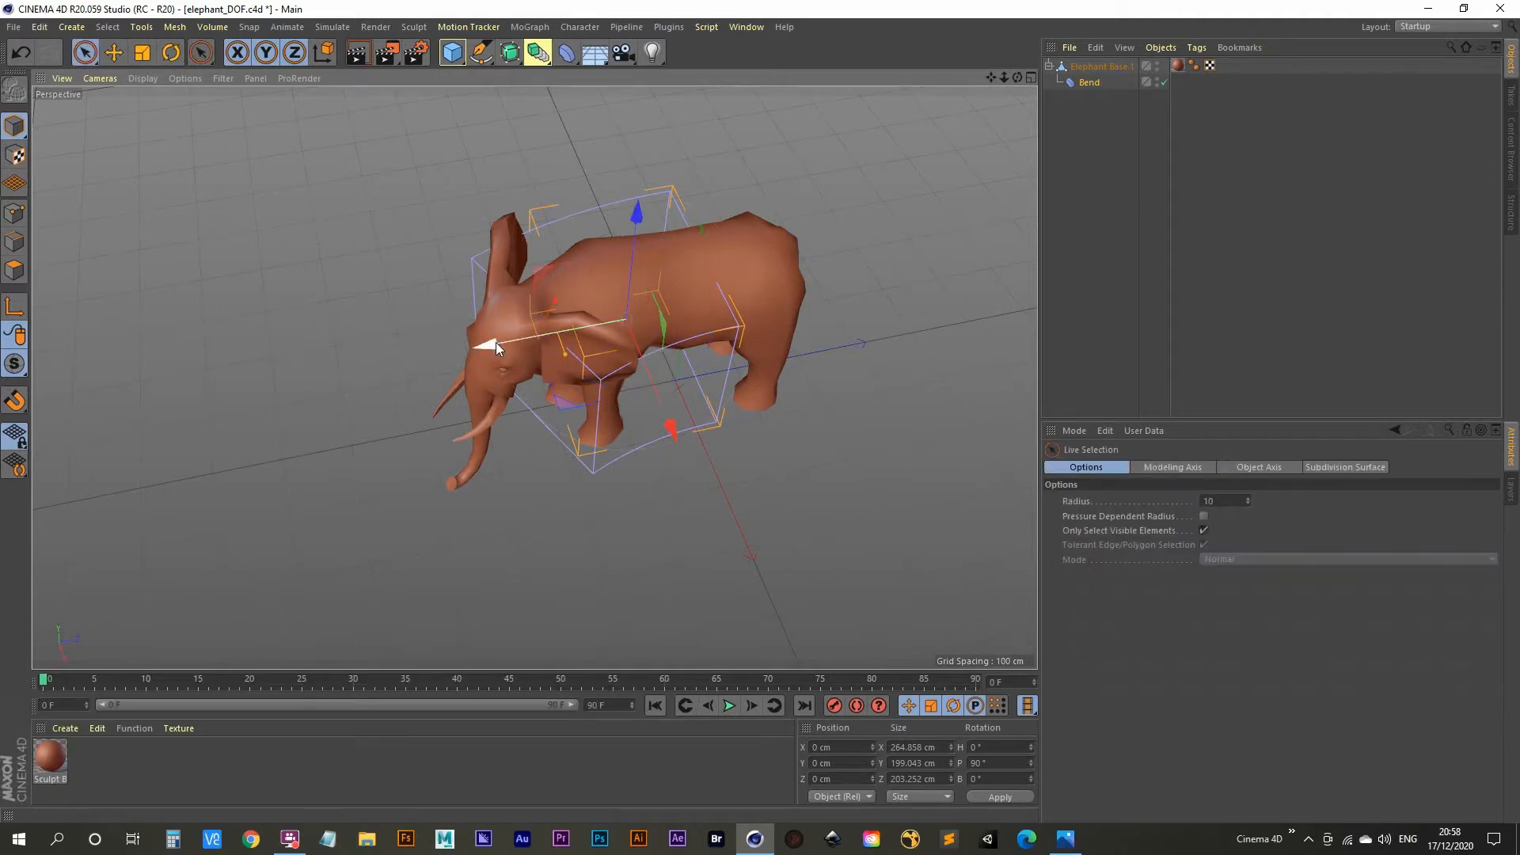
drag(497, 350, 396, 369)
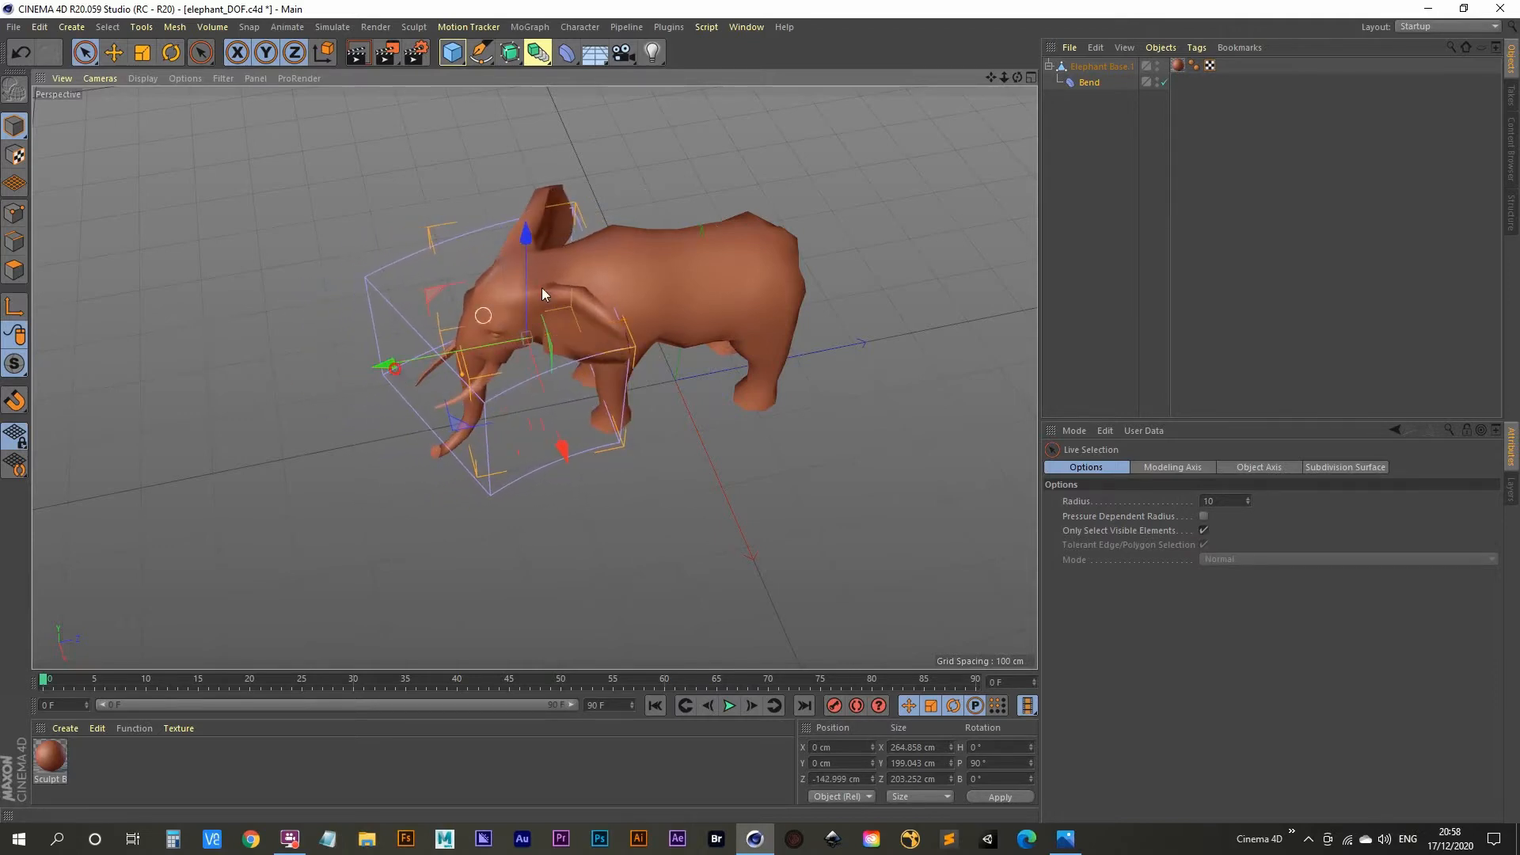
Step: Raise the Bend deformer to a Y position of about 58 cm so it surrounds the elephant's head
alt+drag(542, 290, 573, 332)
drag(545, 203, 548, 163)
alt+drag(553, 309, 506, 332)
scroll(544, 311, up, 2)
Step: Set the Bend deformer's strength to -14°
click(1090, 86)
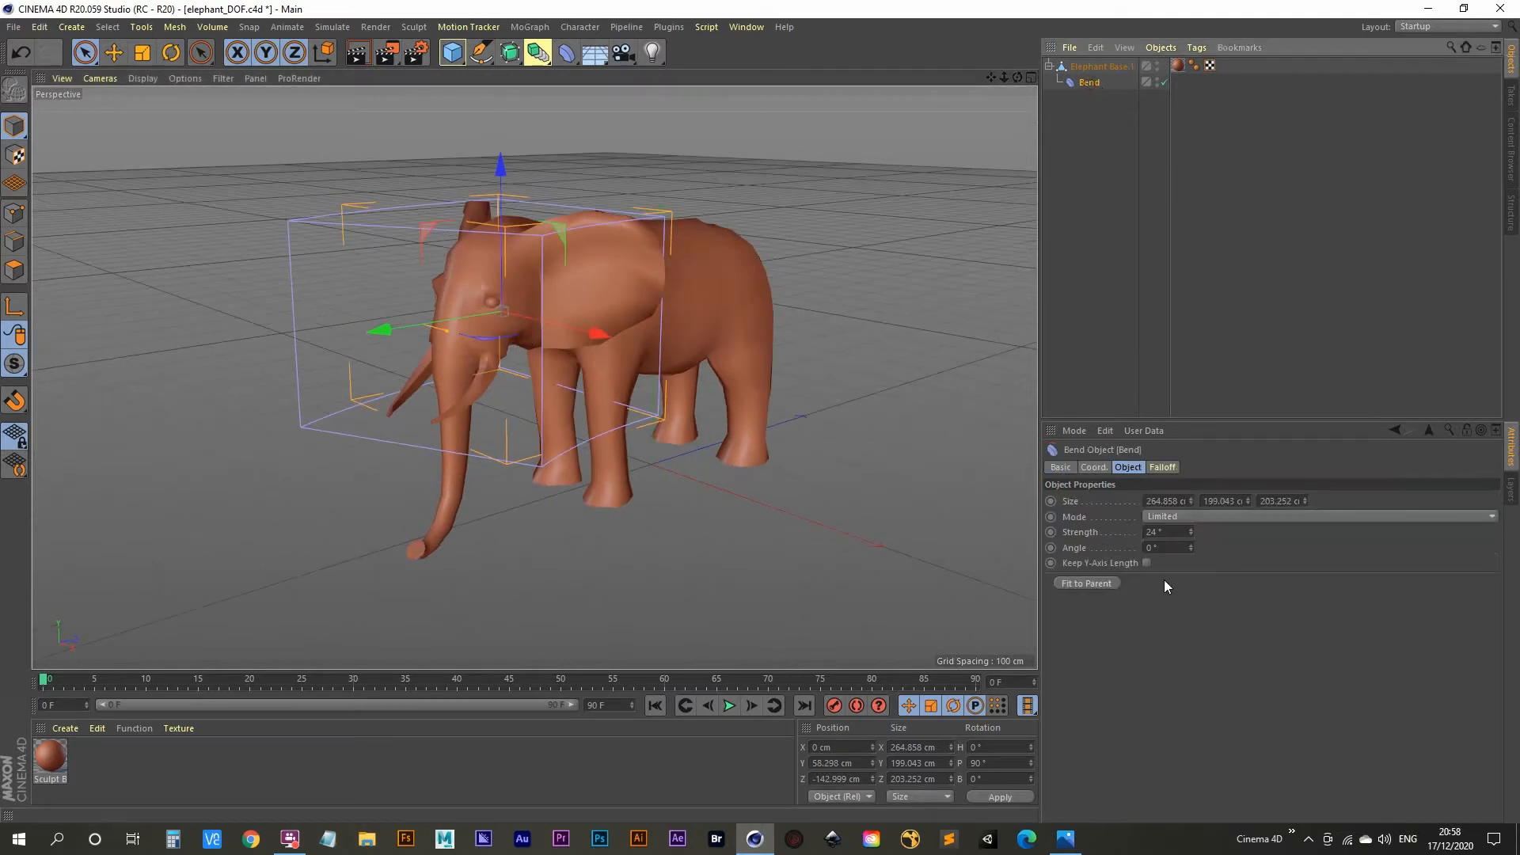
drag(1189, 530, 1189, 567)
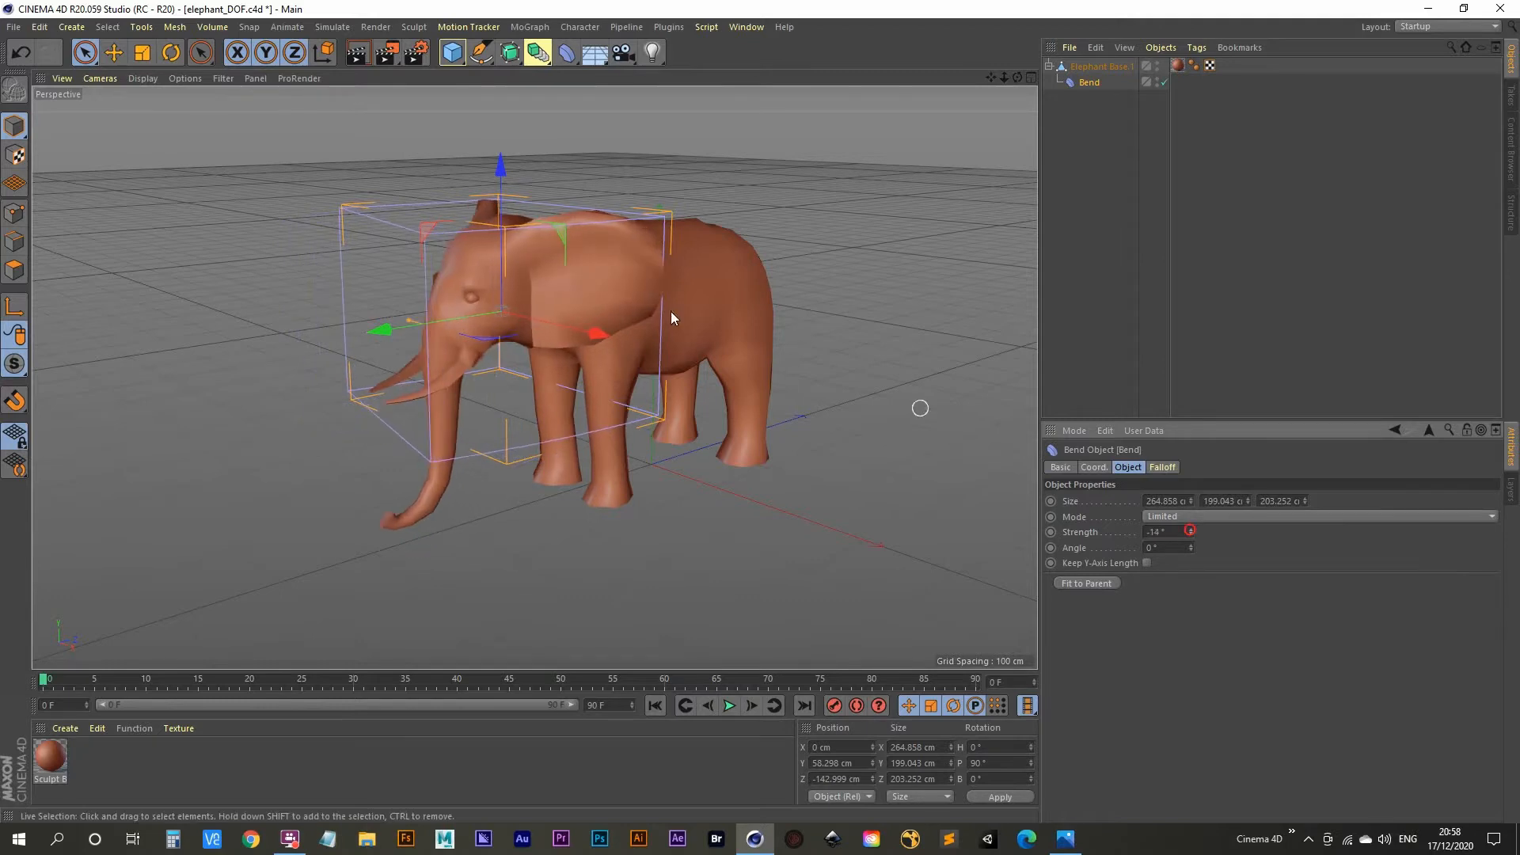
mouse_move(672, 311)
alt+mouse_down()
mouse_move(631, 326)
mouse_move(597, 309)
alt+mouse_up()
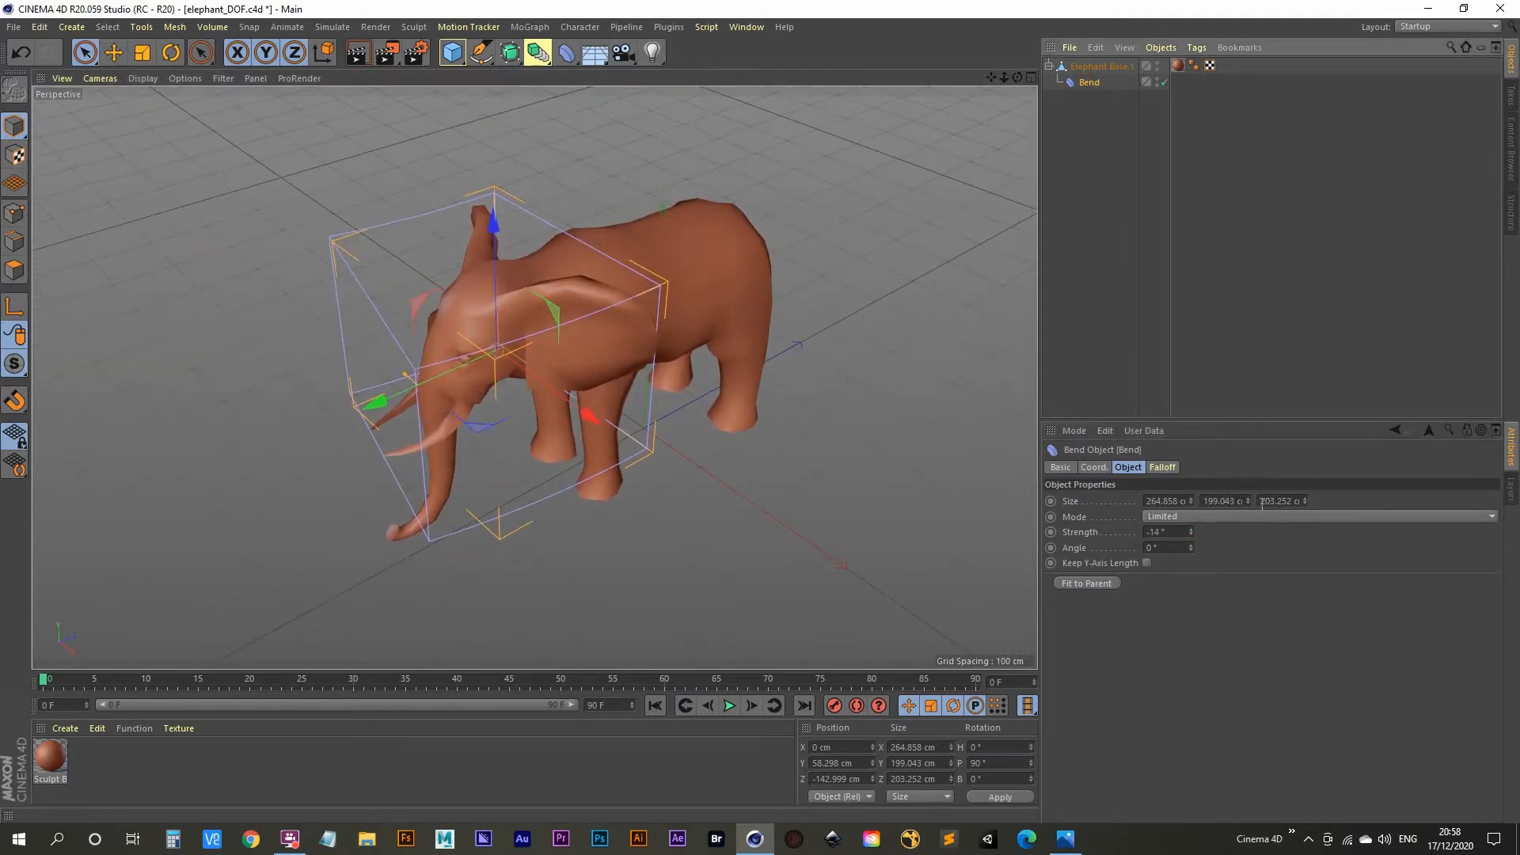
Step: Enlarge the Bend deformer's Y size to about 219 cm and set its strength to 7°
click(1305, 503)
key(ctrl+z)
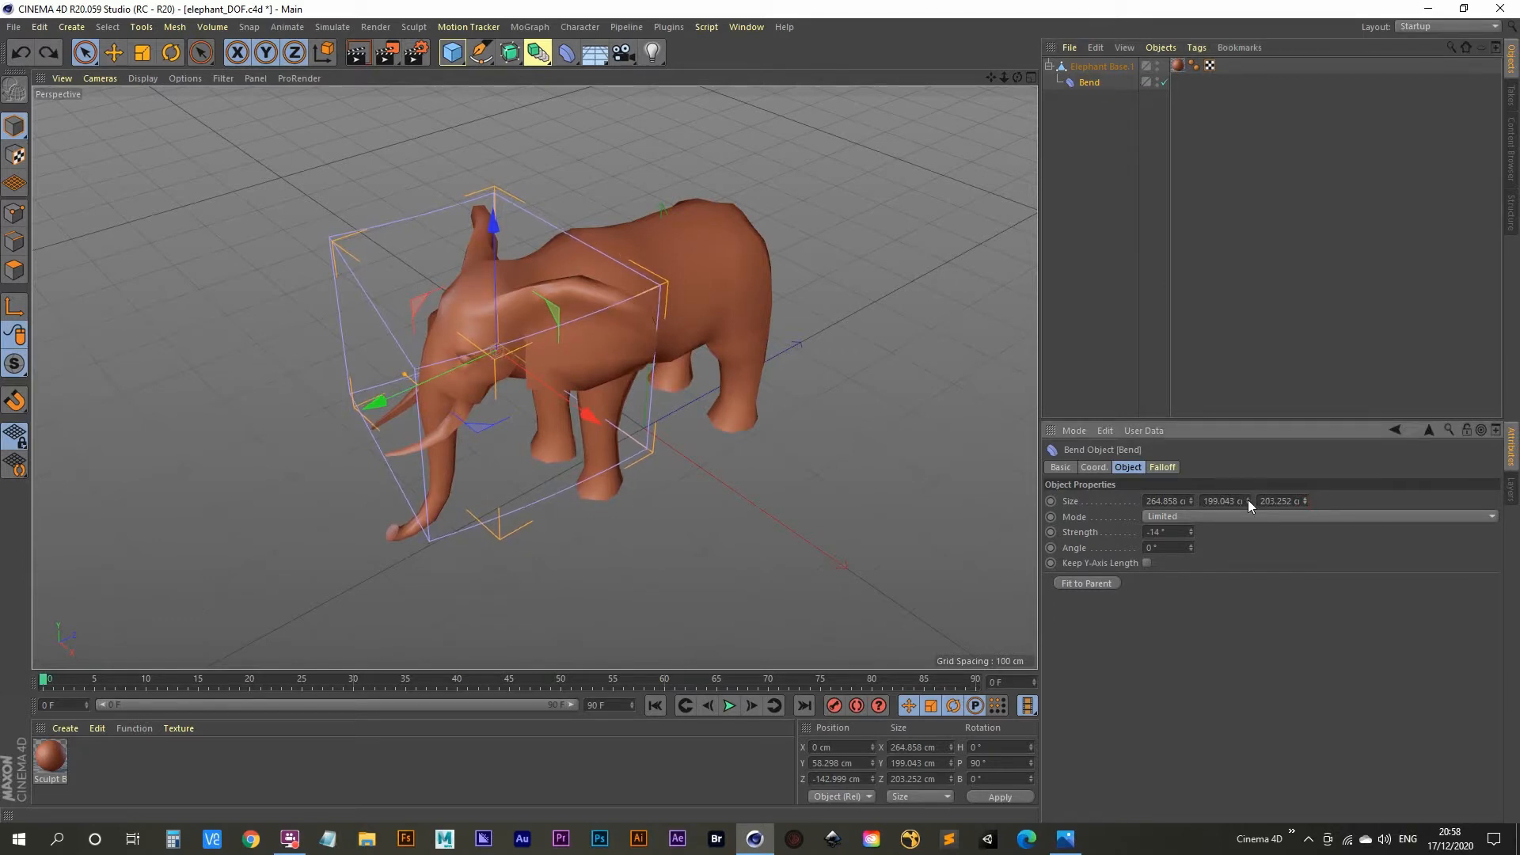
drag(1249, 500, 1249, 500)
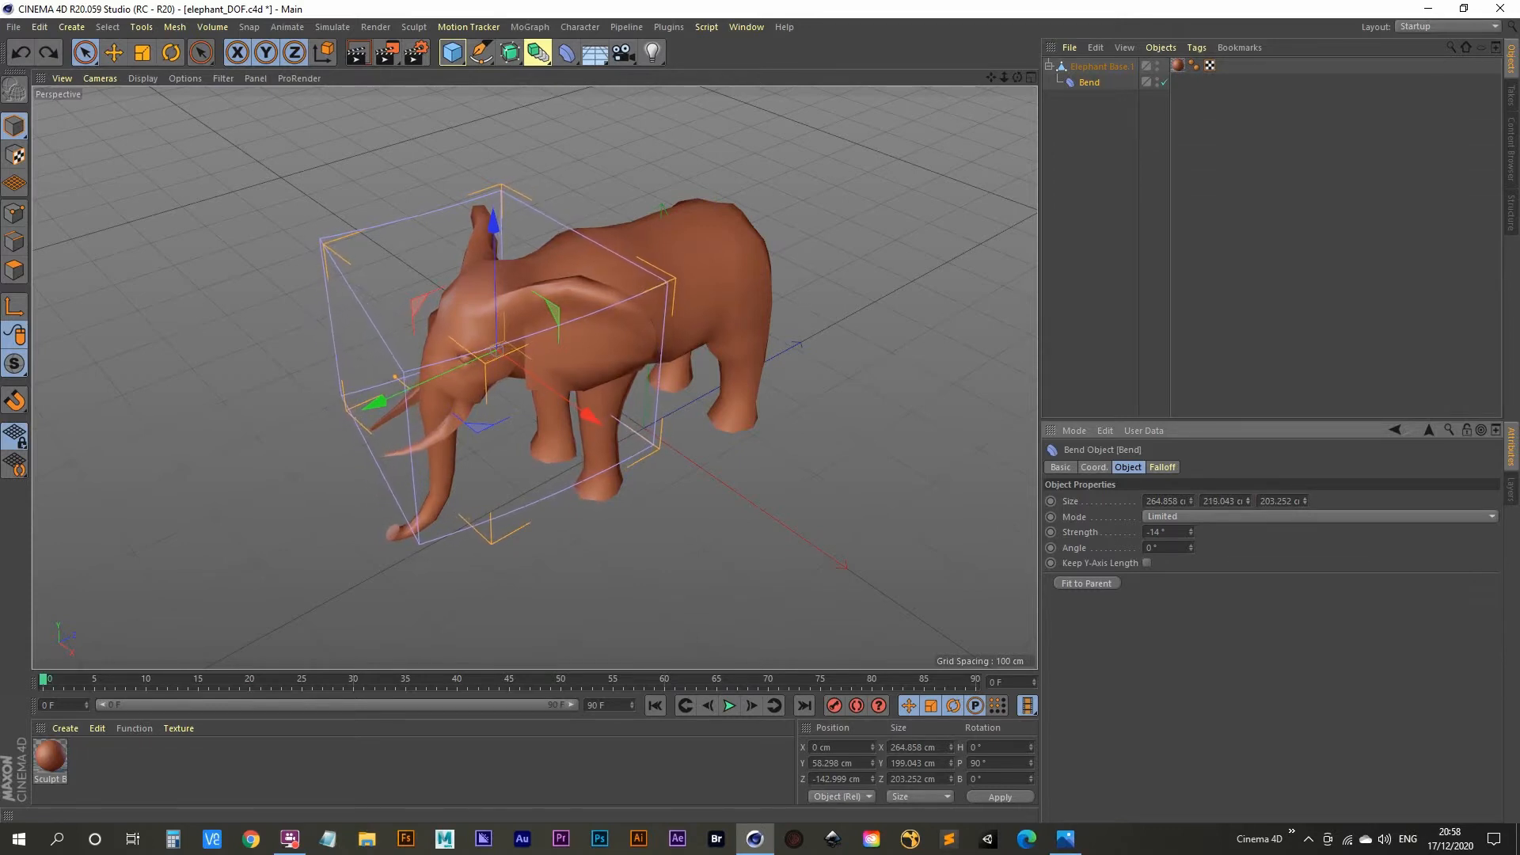
alt+drag(746, 366, 607, 299)
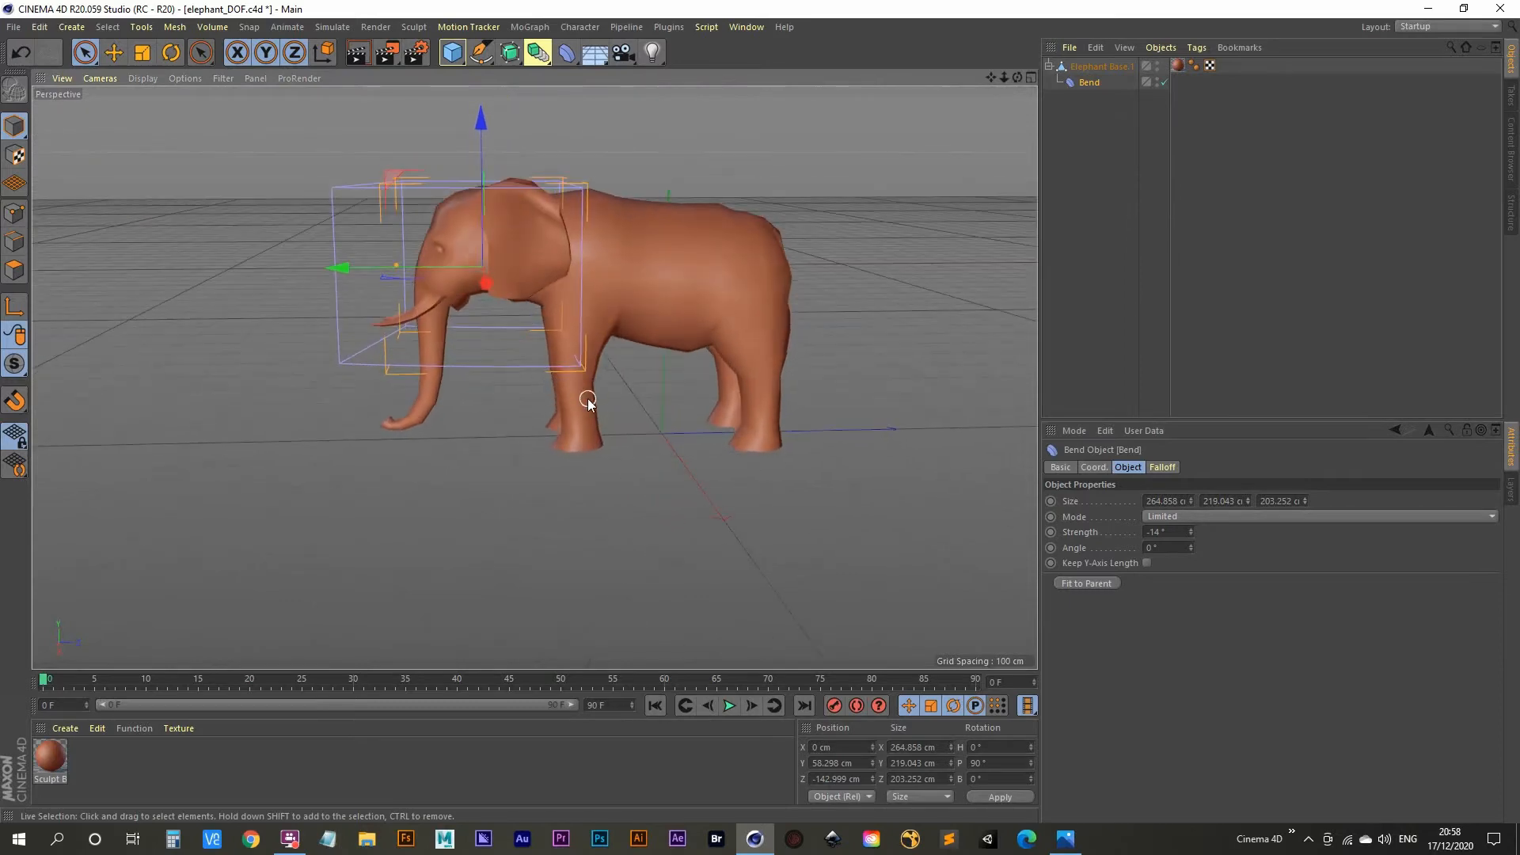
alt+drag(587, 397, 553, 397)
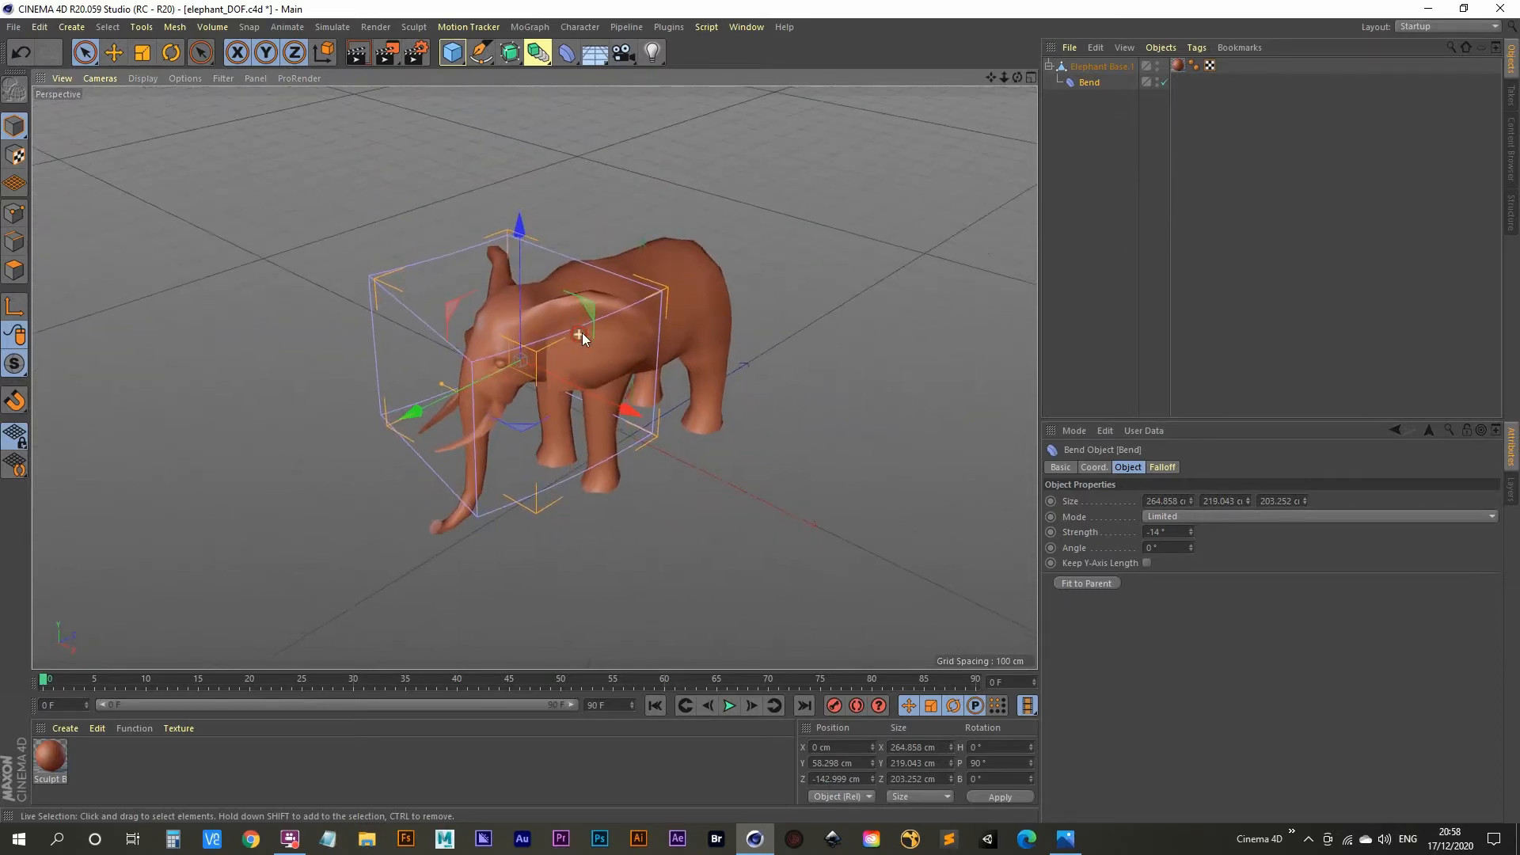
scroll(583, 331, up, 3)
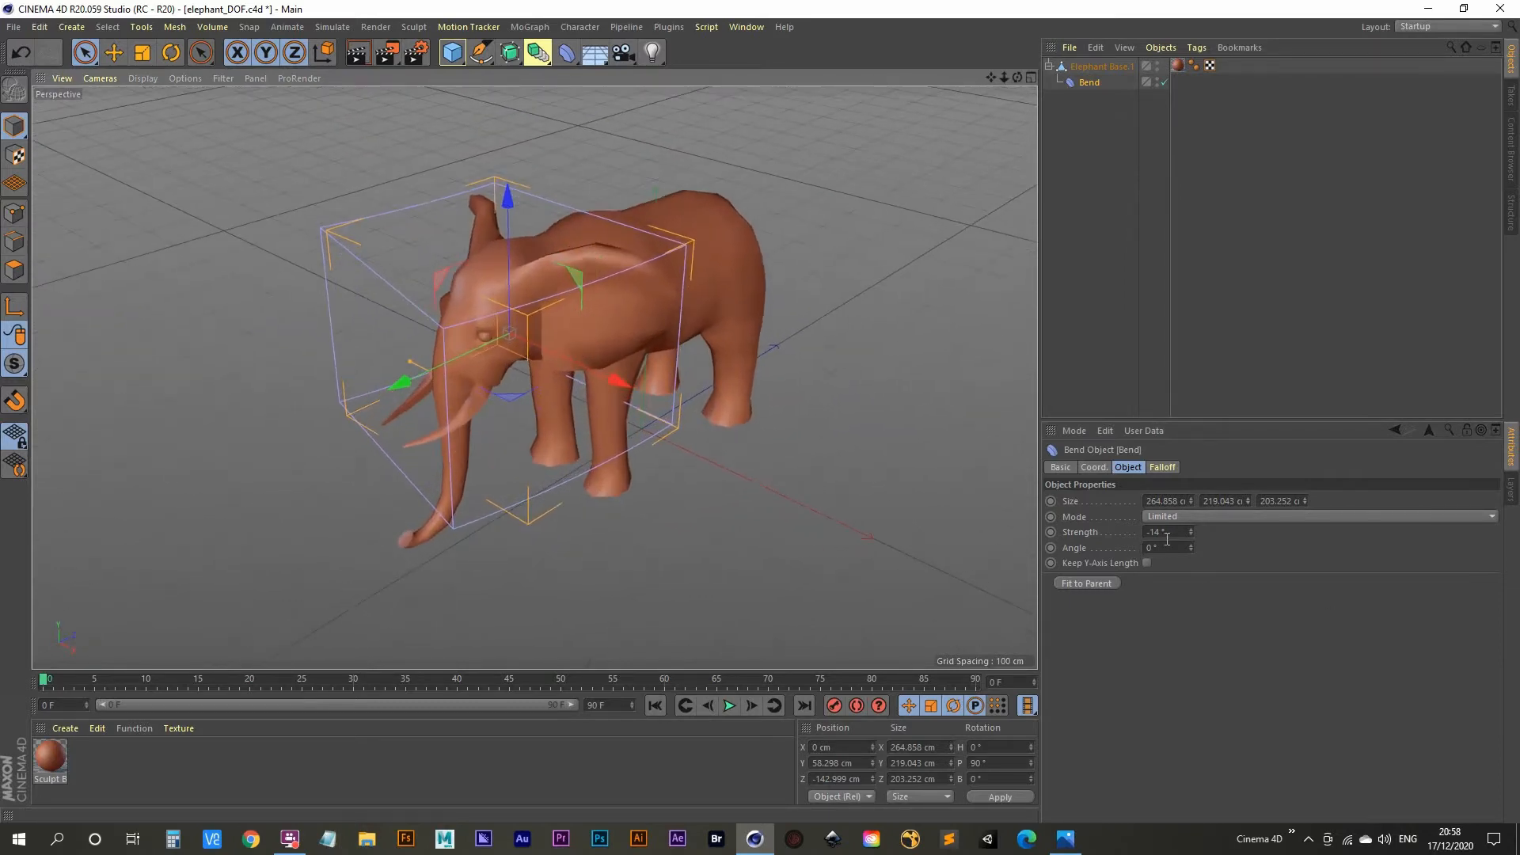
mouse_move(1189, 532)
mouse_down()
mouse_move(1213, 531)
mouse_move(1195, 531)
mouse_up()
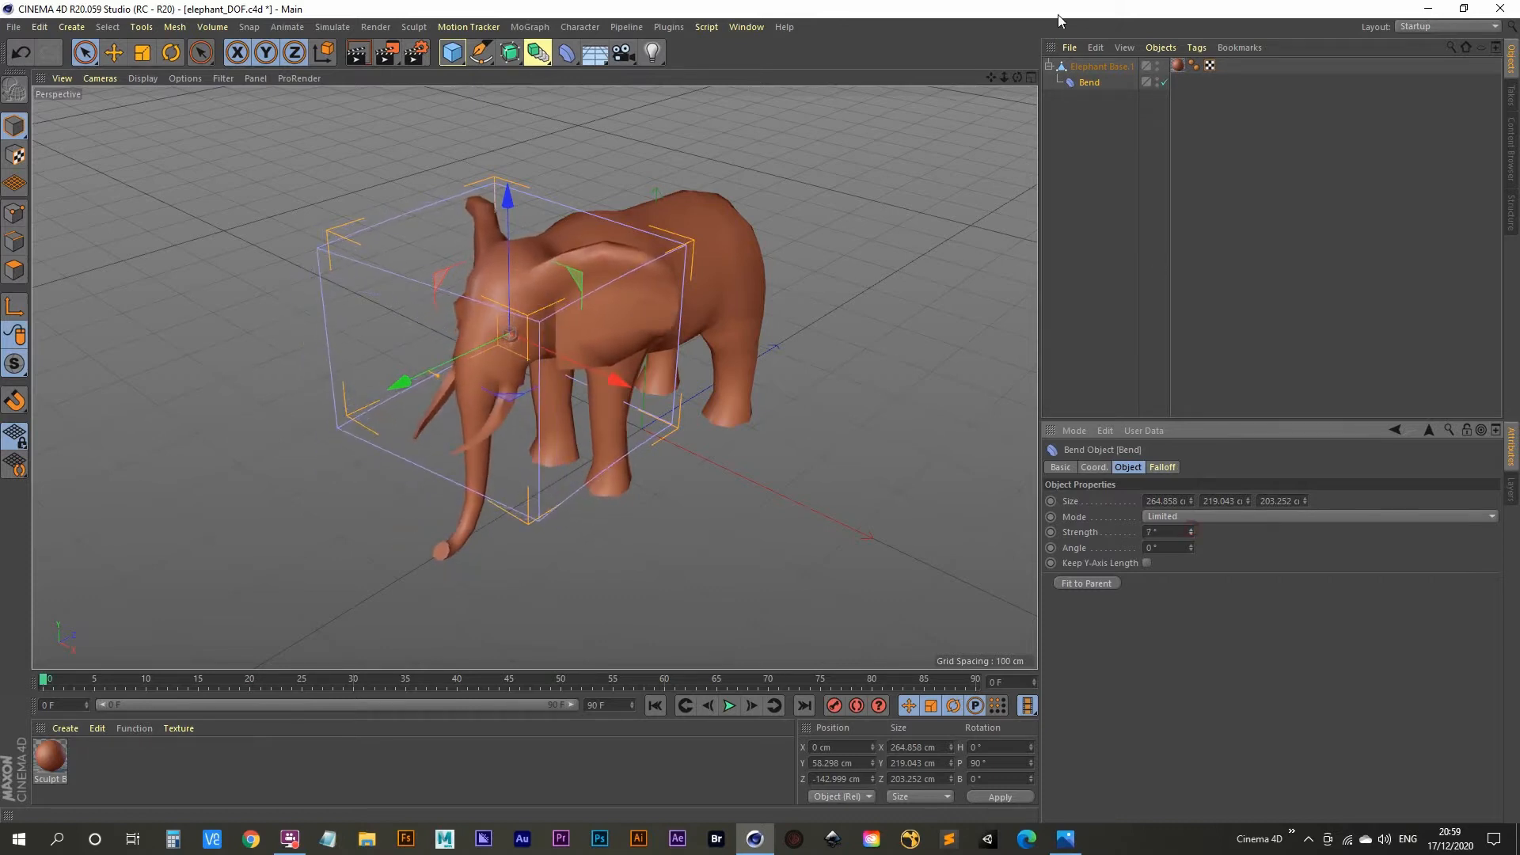
Step: Smooth the elephant mesh by placing it inside a new Subdivision Surface
click(1100, 66)
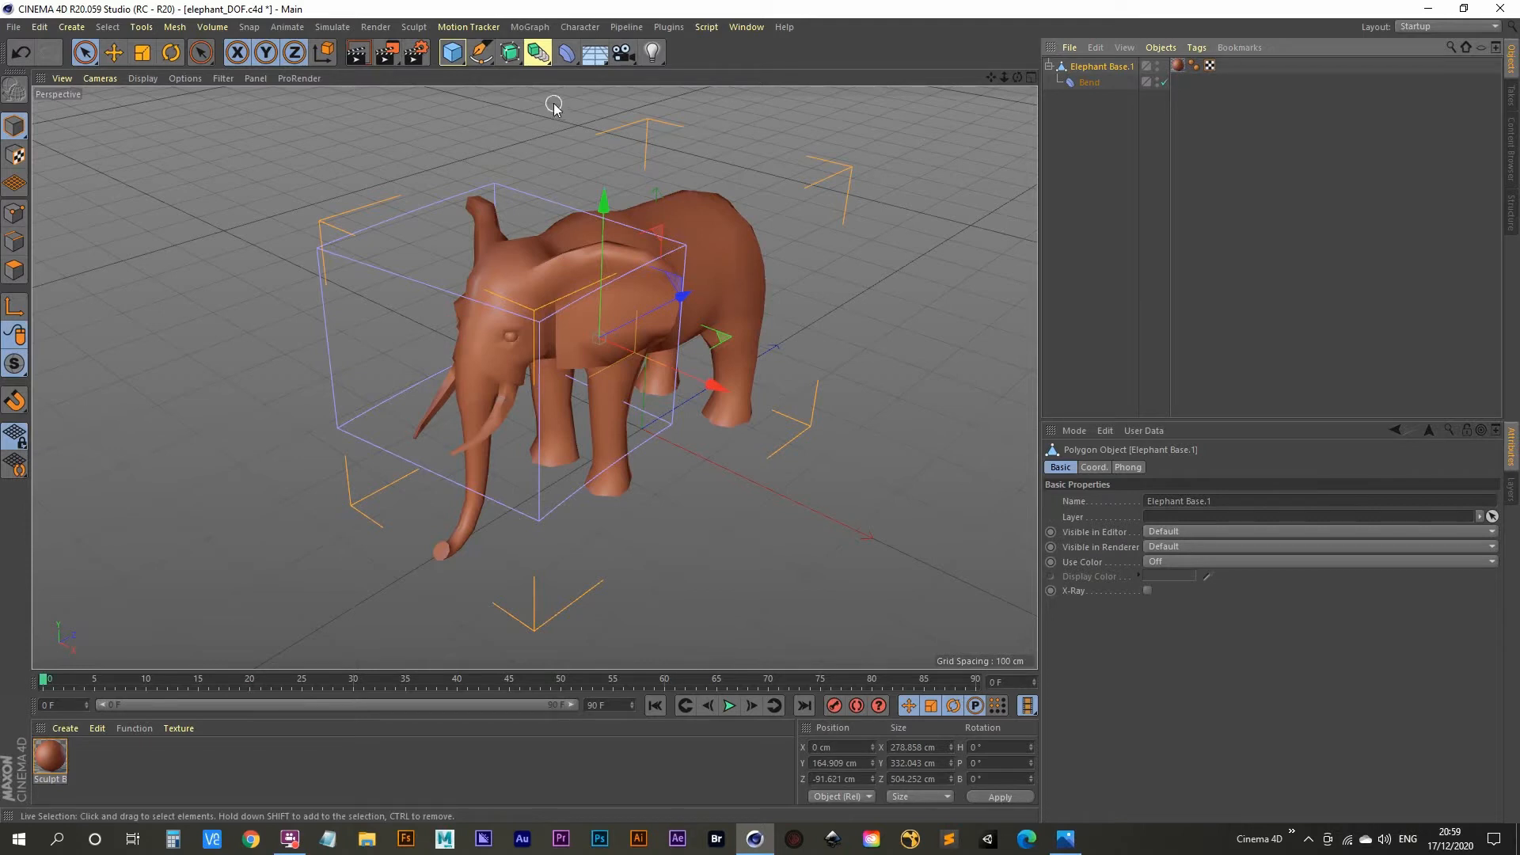
click(510, 53)
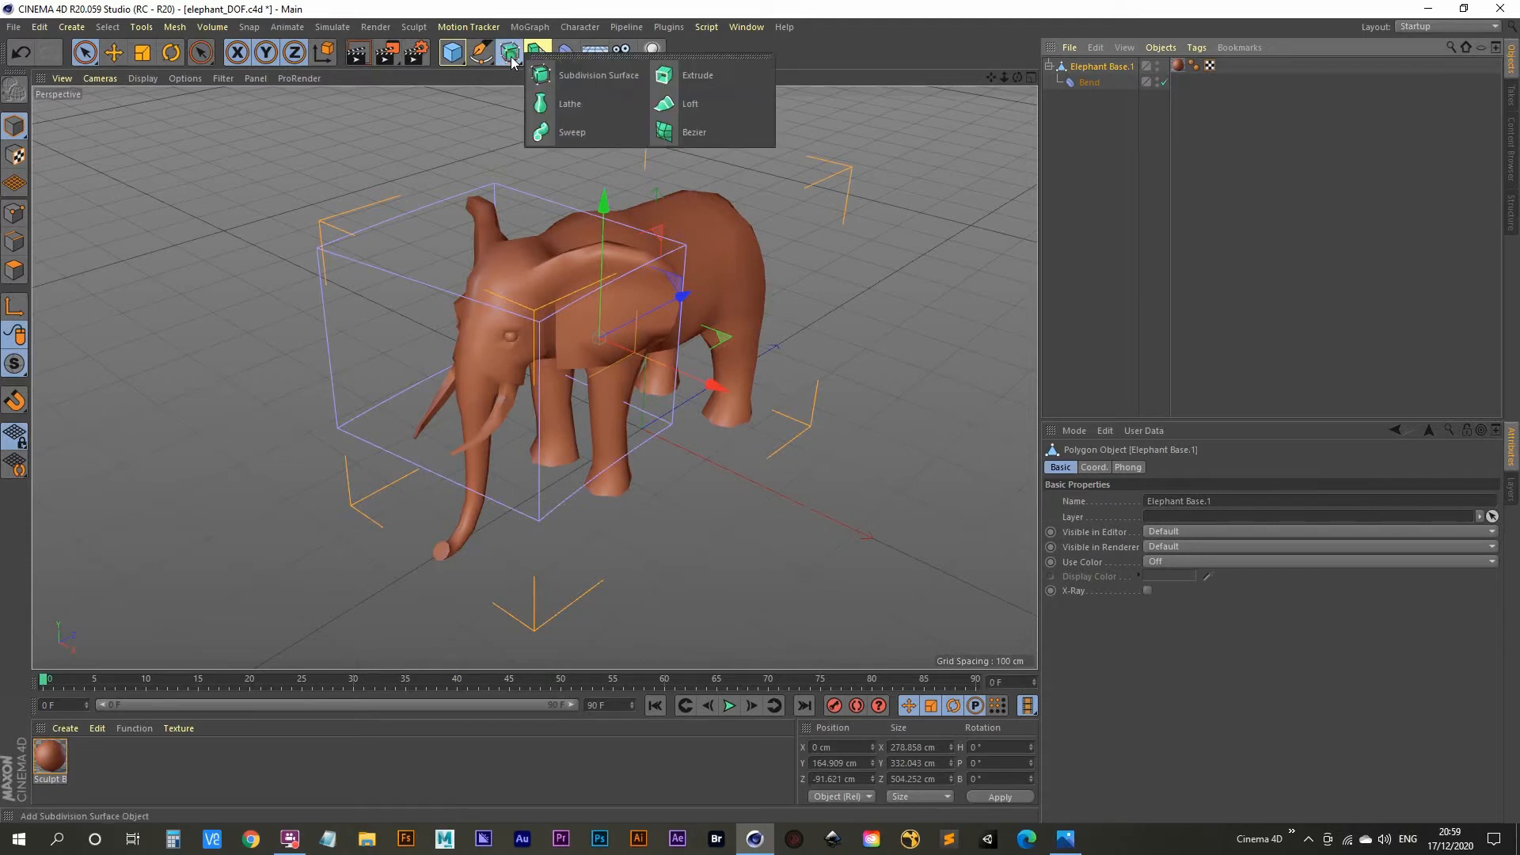
click(590, 78)
alt+drag(831, 383, 848, 467)
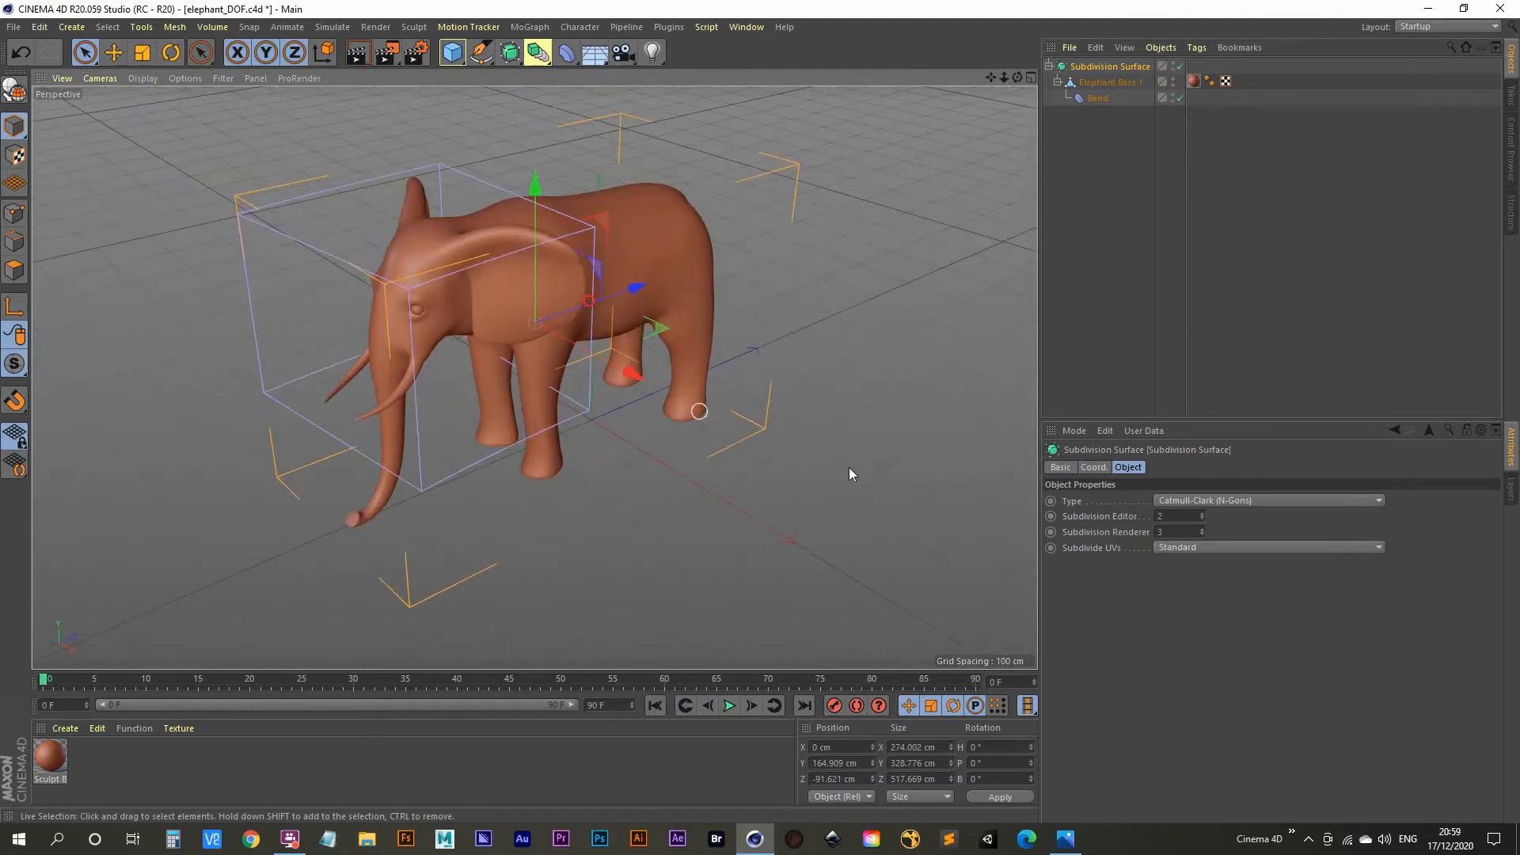
Step: Set the Bend deformer's strength to 16° and hide its cage in the viewport
click(1097, 97)
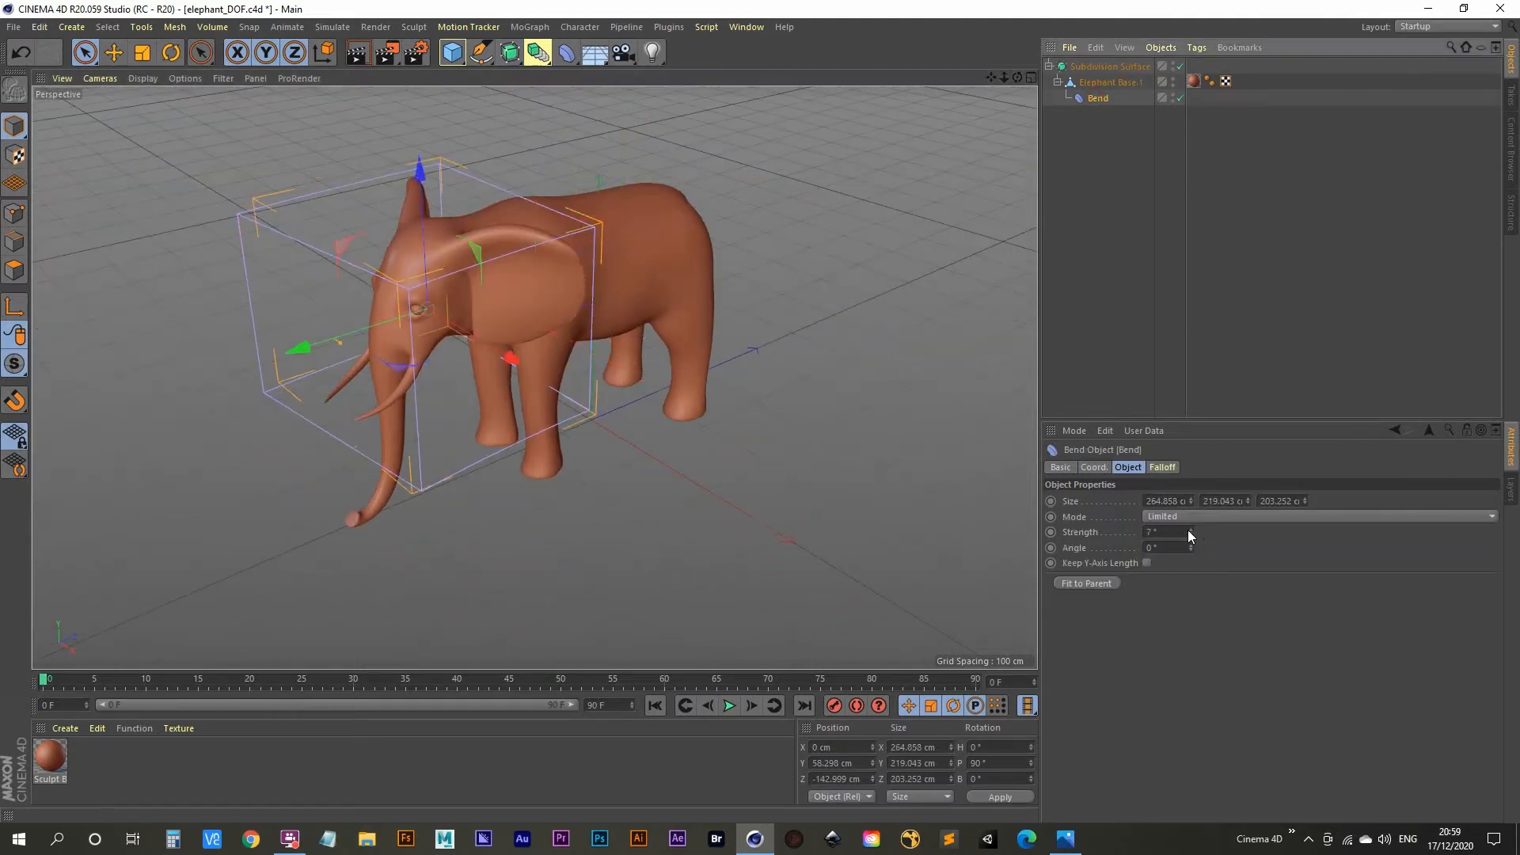
mouse_move(1191, 531)
mouse_down()
mouse_move(1191, 558)
mouse_move(1191, 528)
mouse_up()
alt+drag(310, 318, 553, 339)
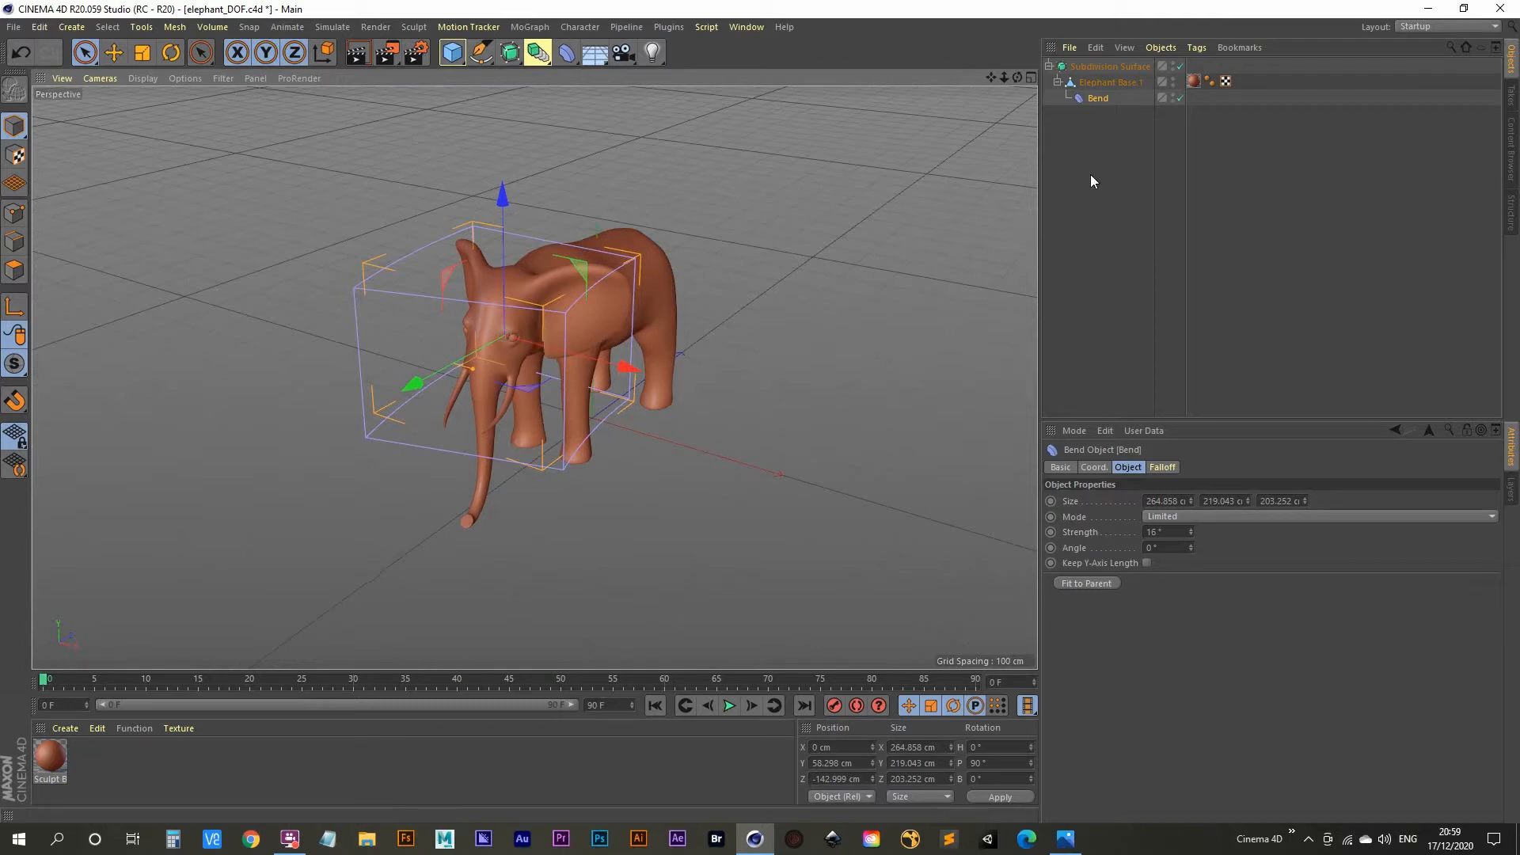
click(1174, 97)
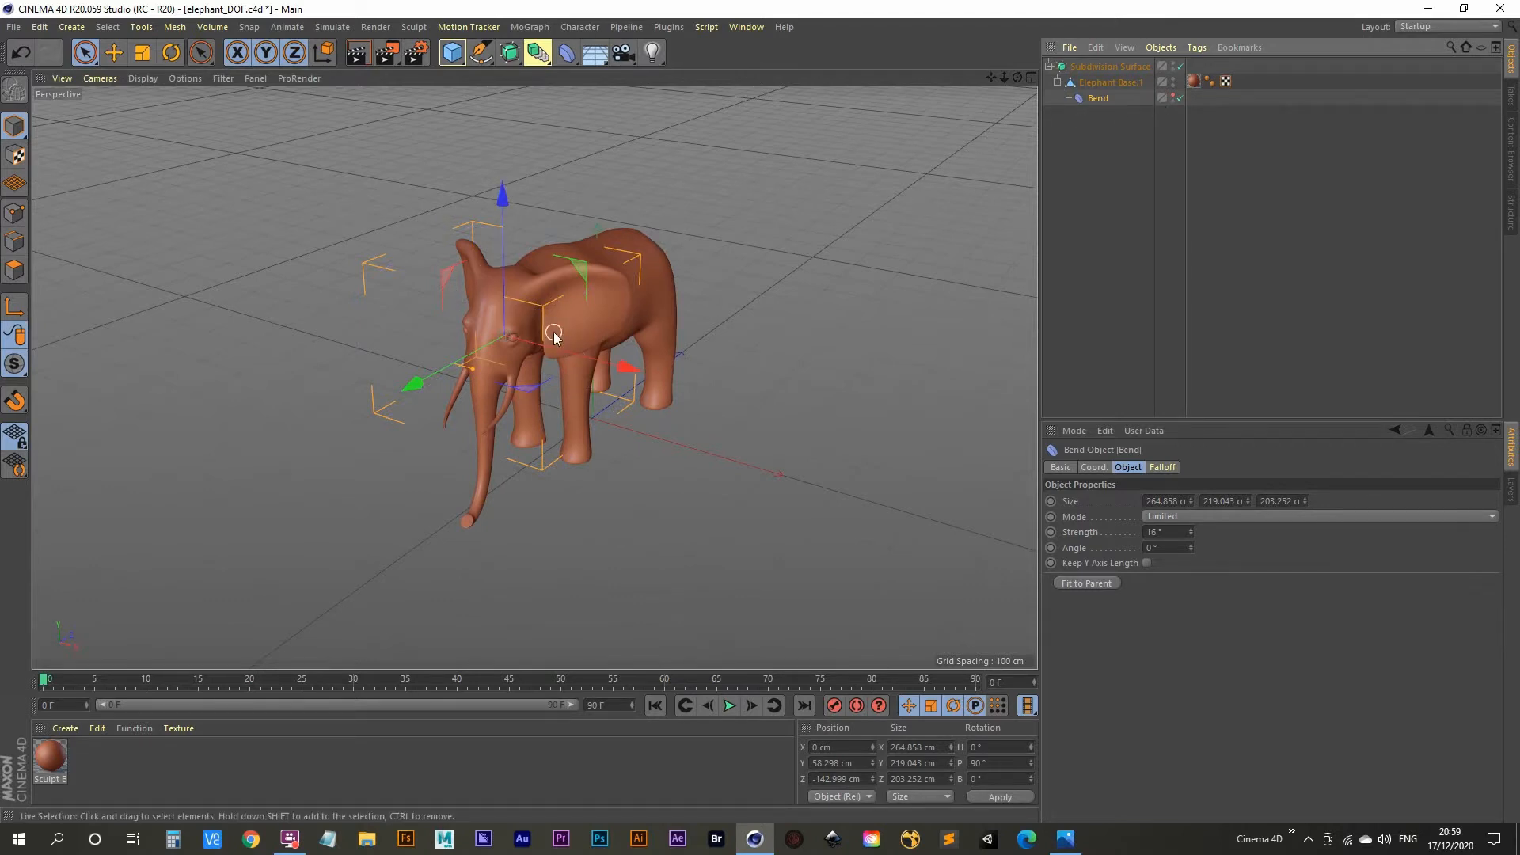
Step: Add a MoGraph Cloner and make the elephant's Subdivision Surface its child
scroll(554, 336, down, 6)
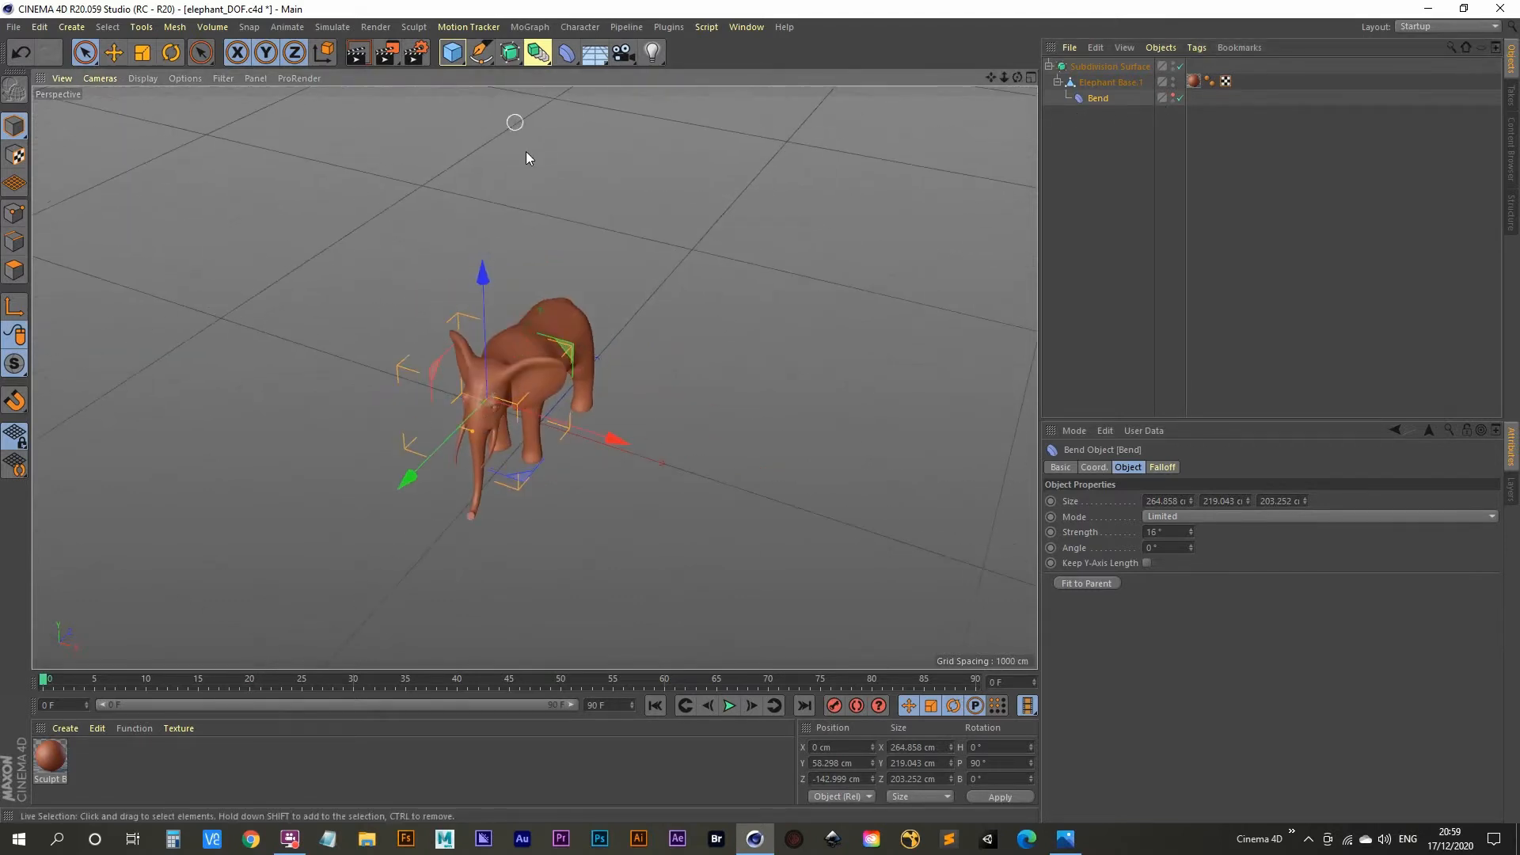
click(527, 29)
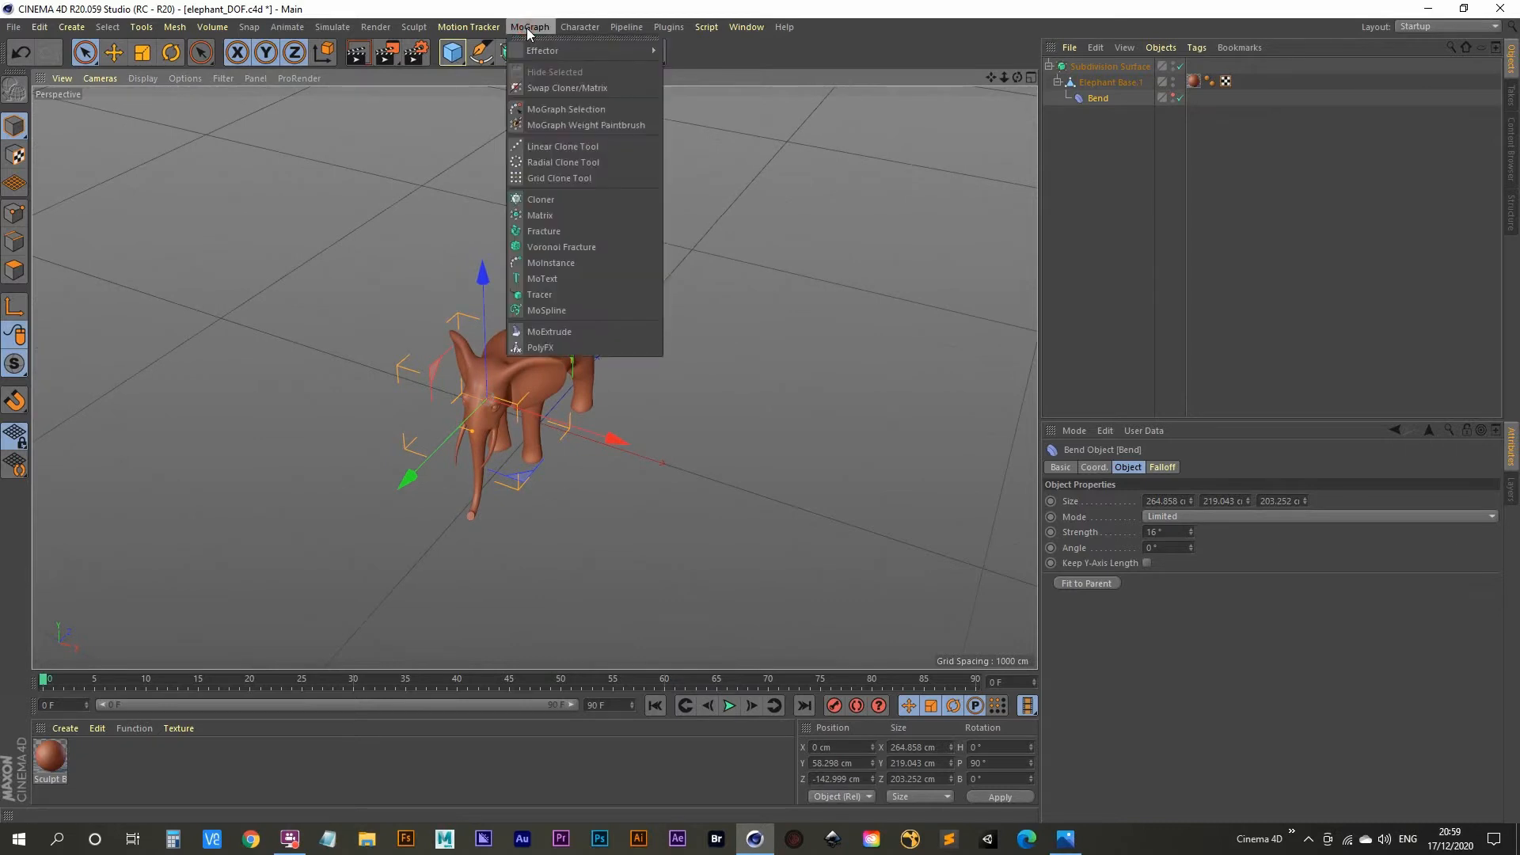
click(569, 198)
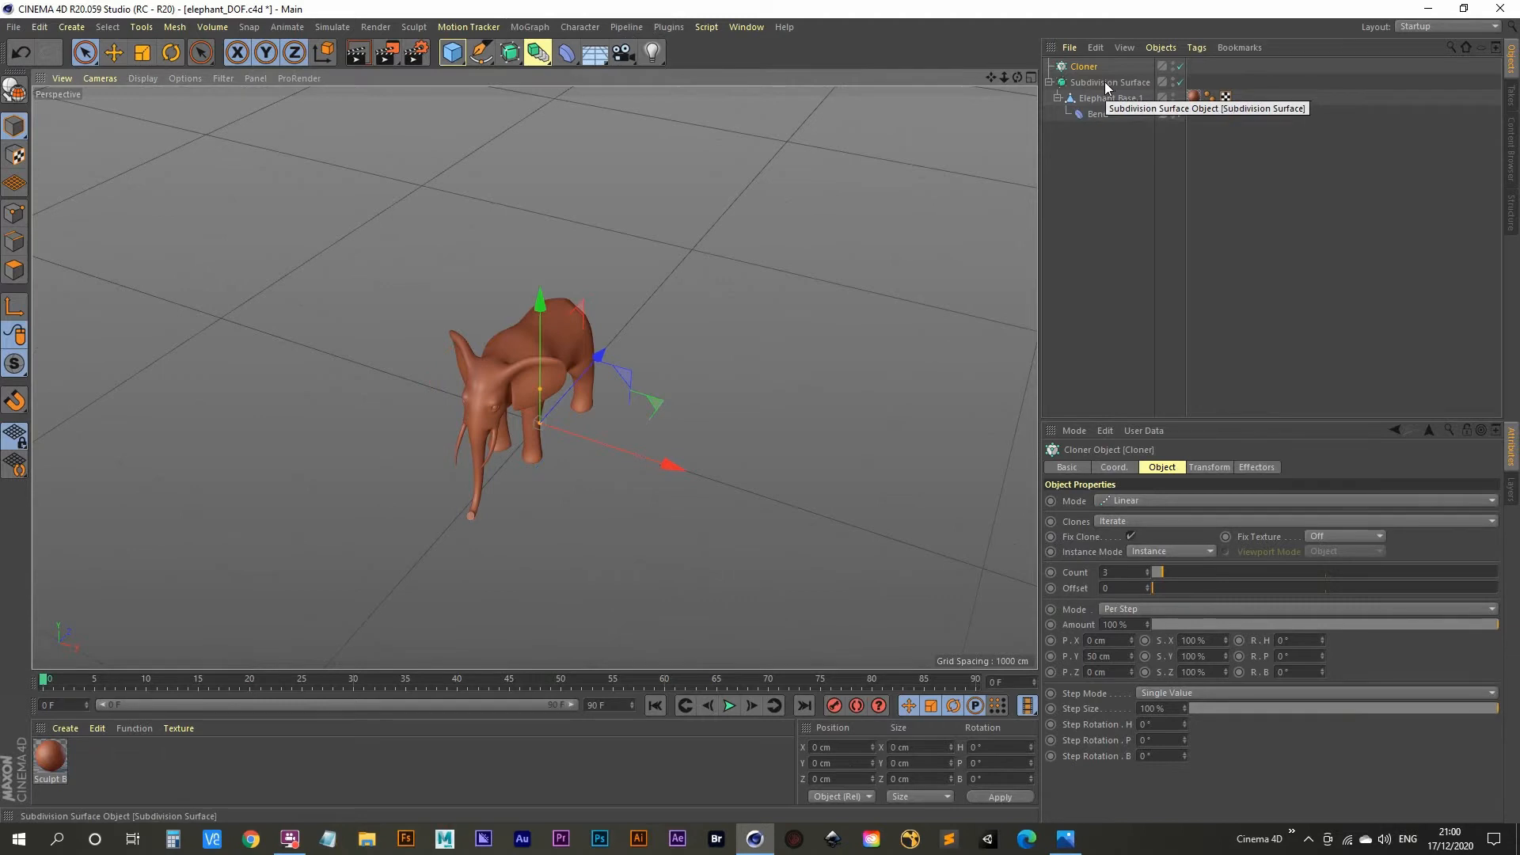
drag(1107, 87, 1089, 70)
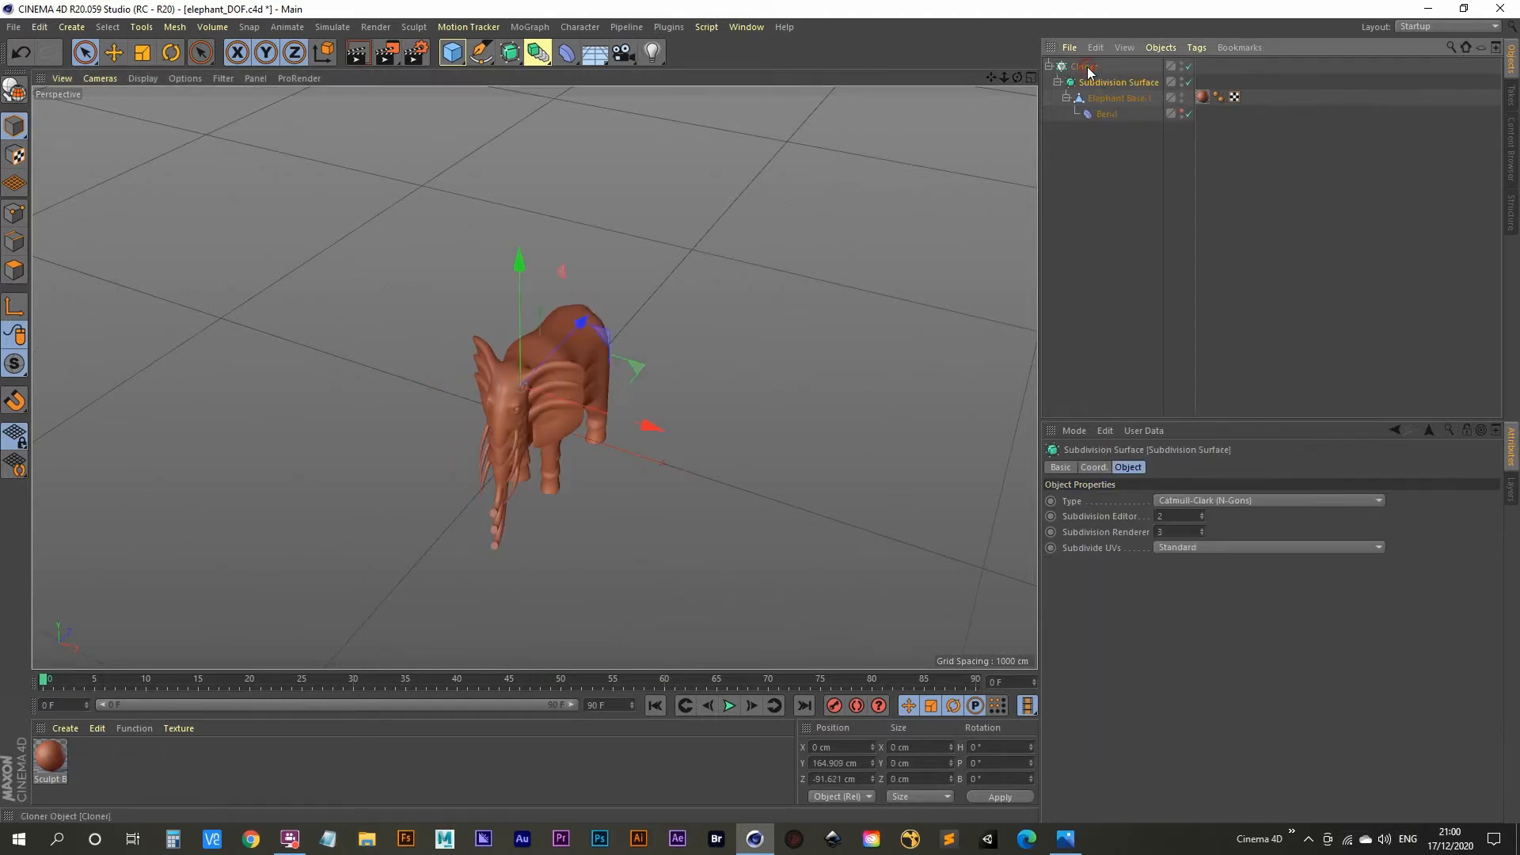
Step: Try the Cloner in Grid Array mode and switch it to Honeycomb Array
click(1086, 67)
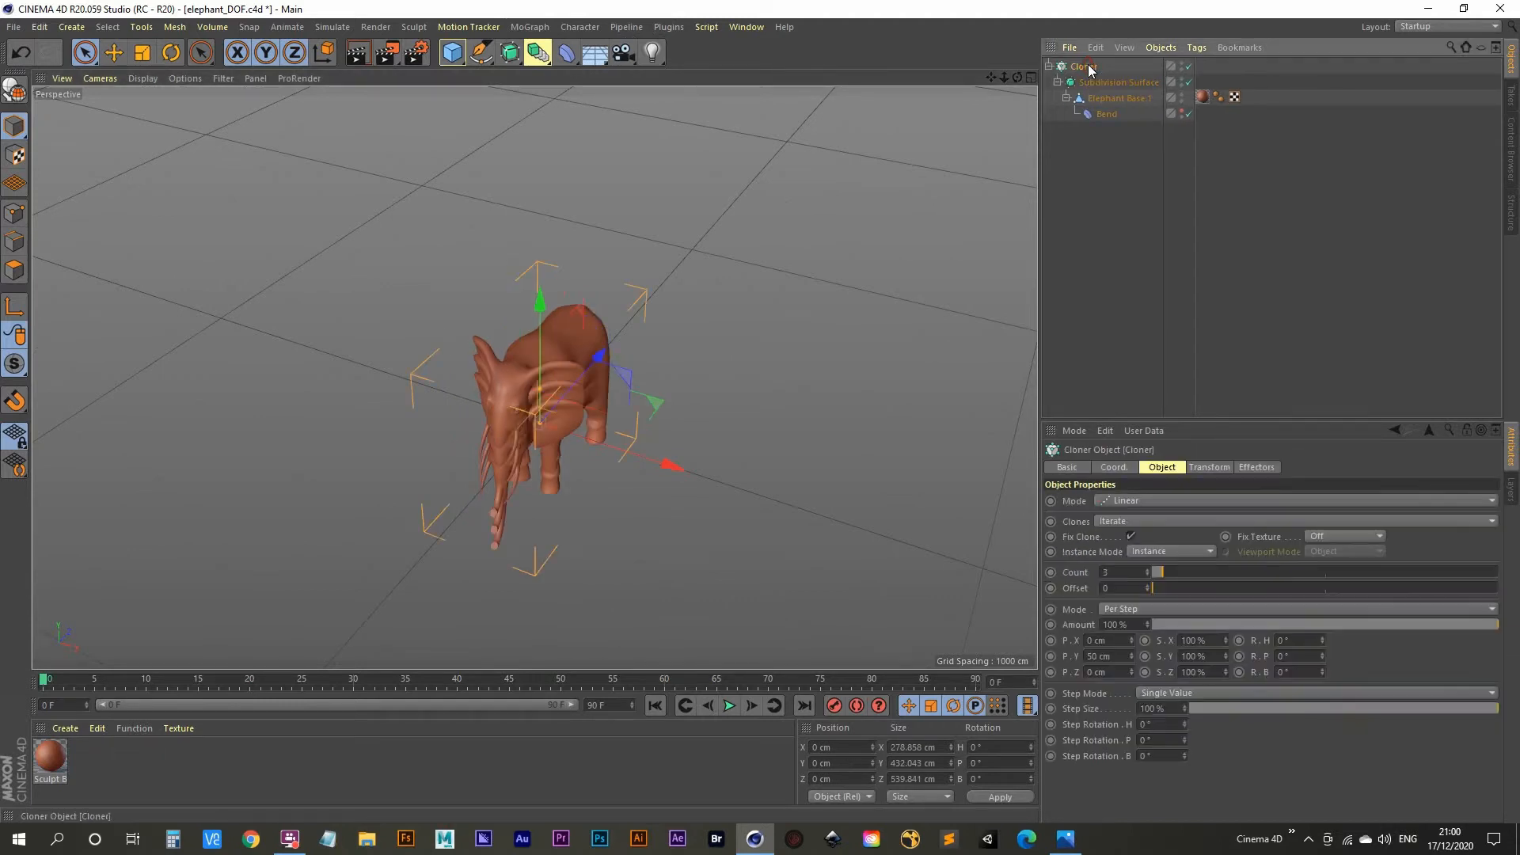
click(1151, 502)
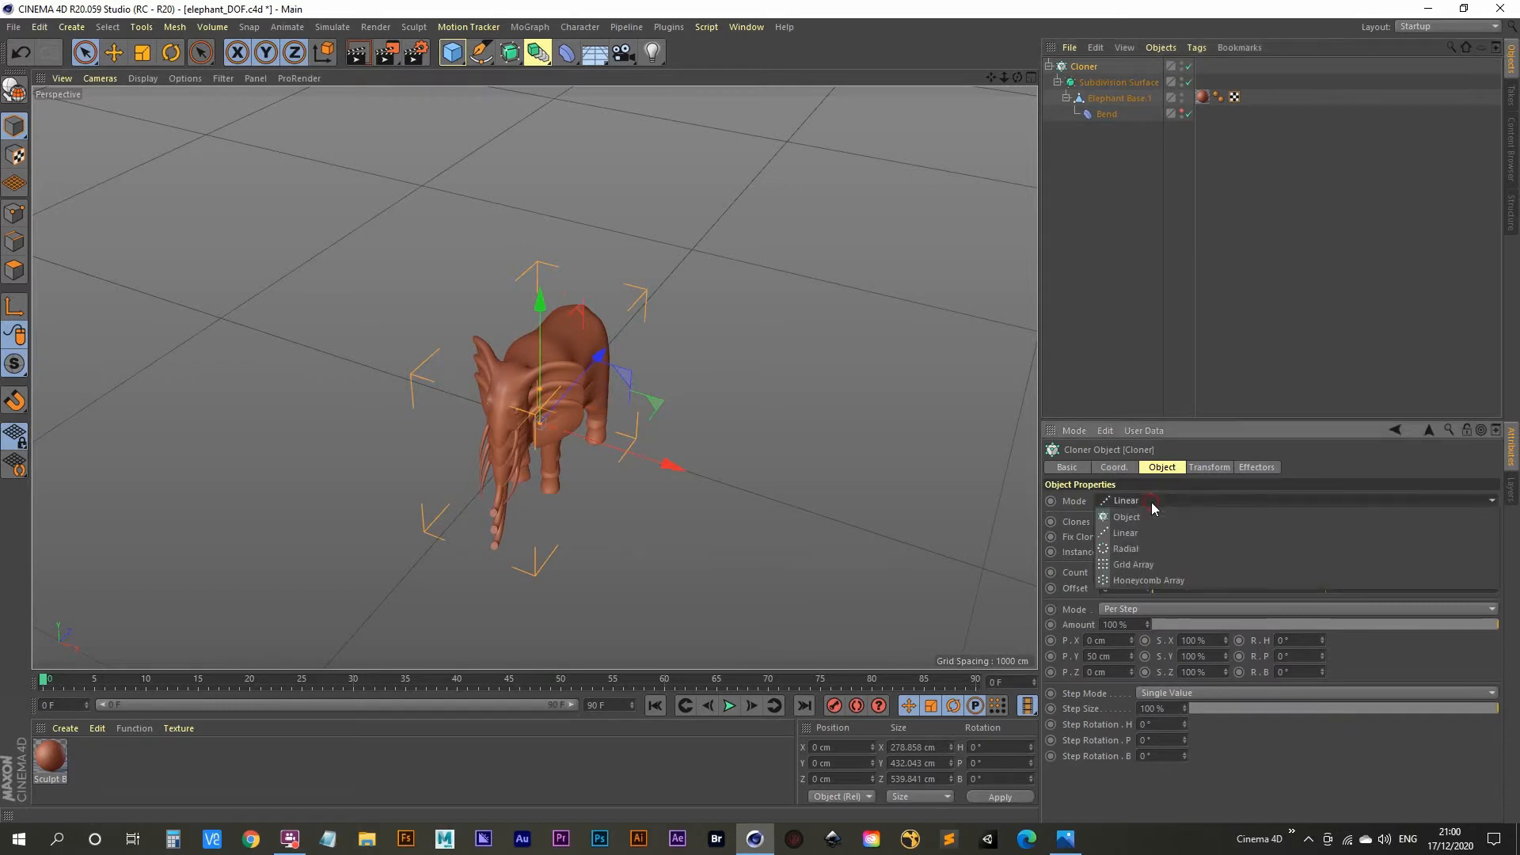
click(1156, 564)
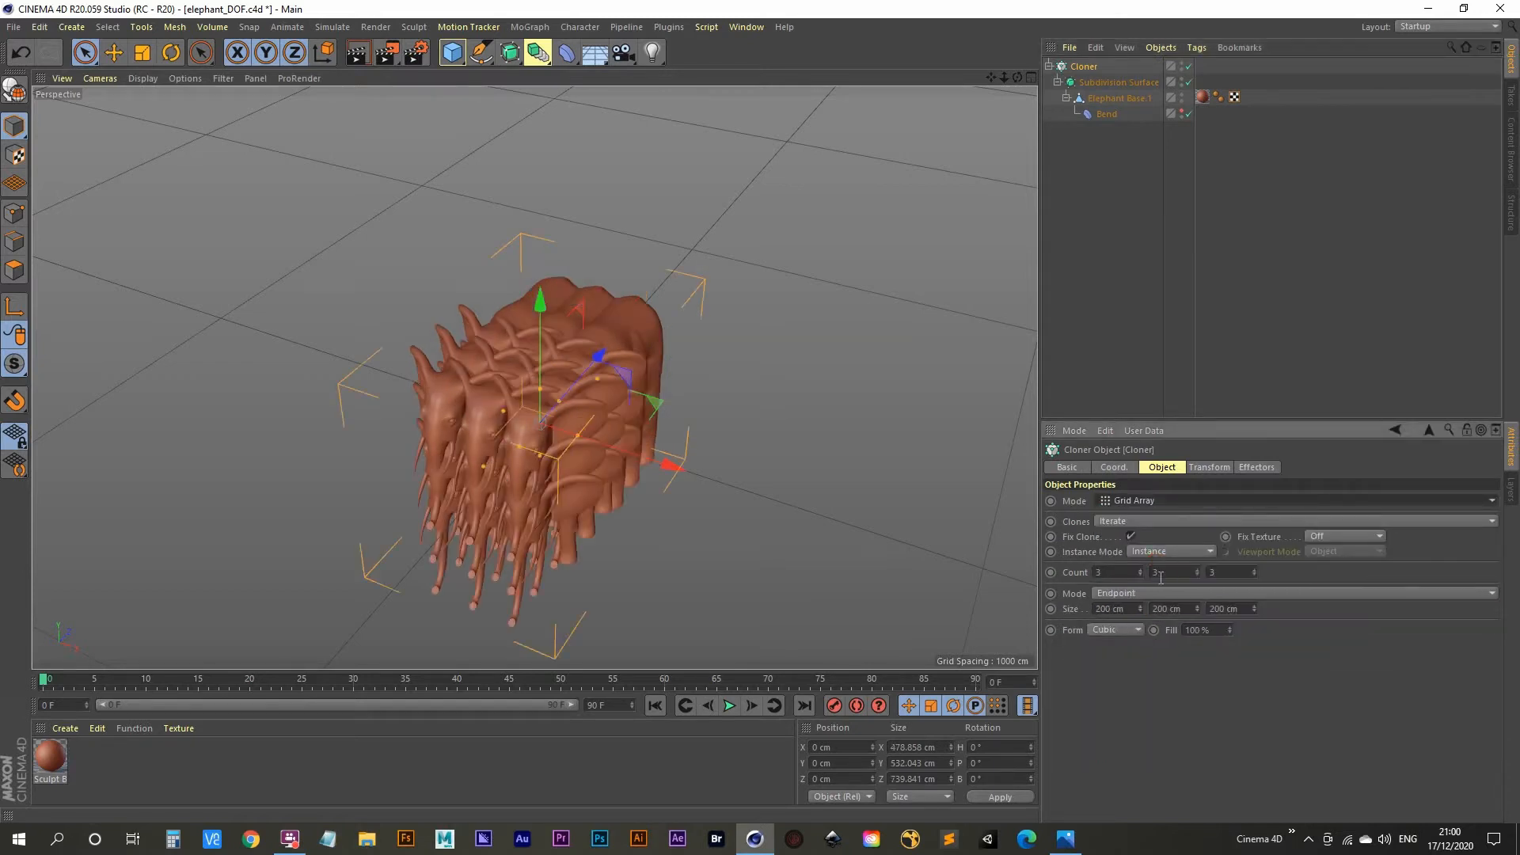
click(1143, 497)
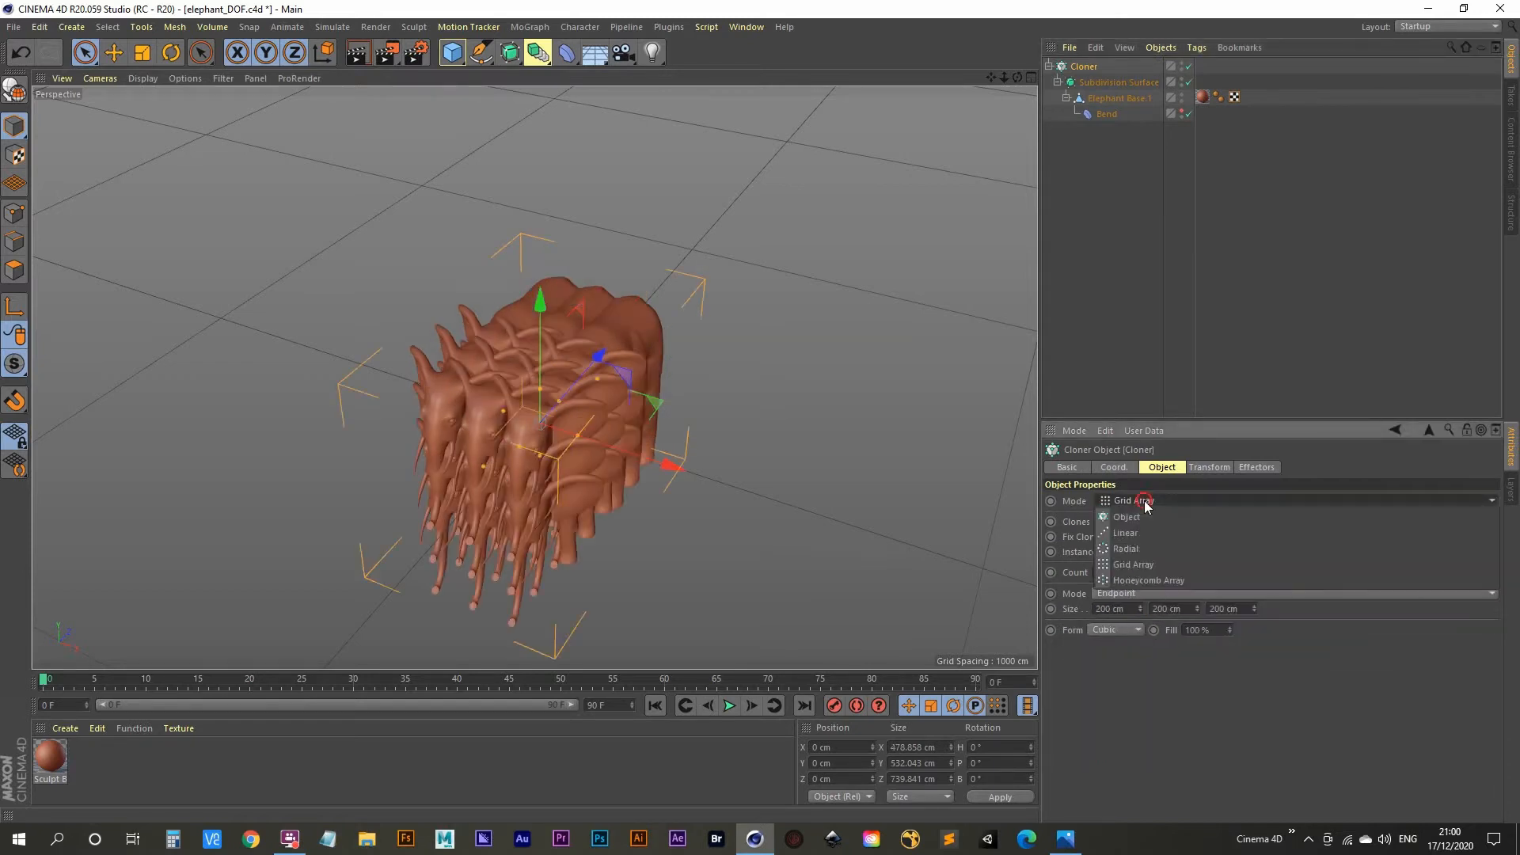
click(1146, 588)
scroll(652, 375, down, 8)
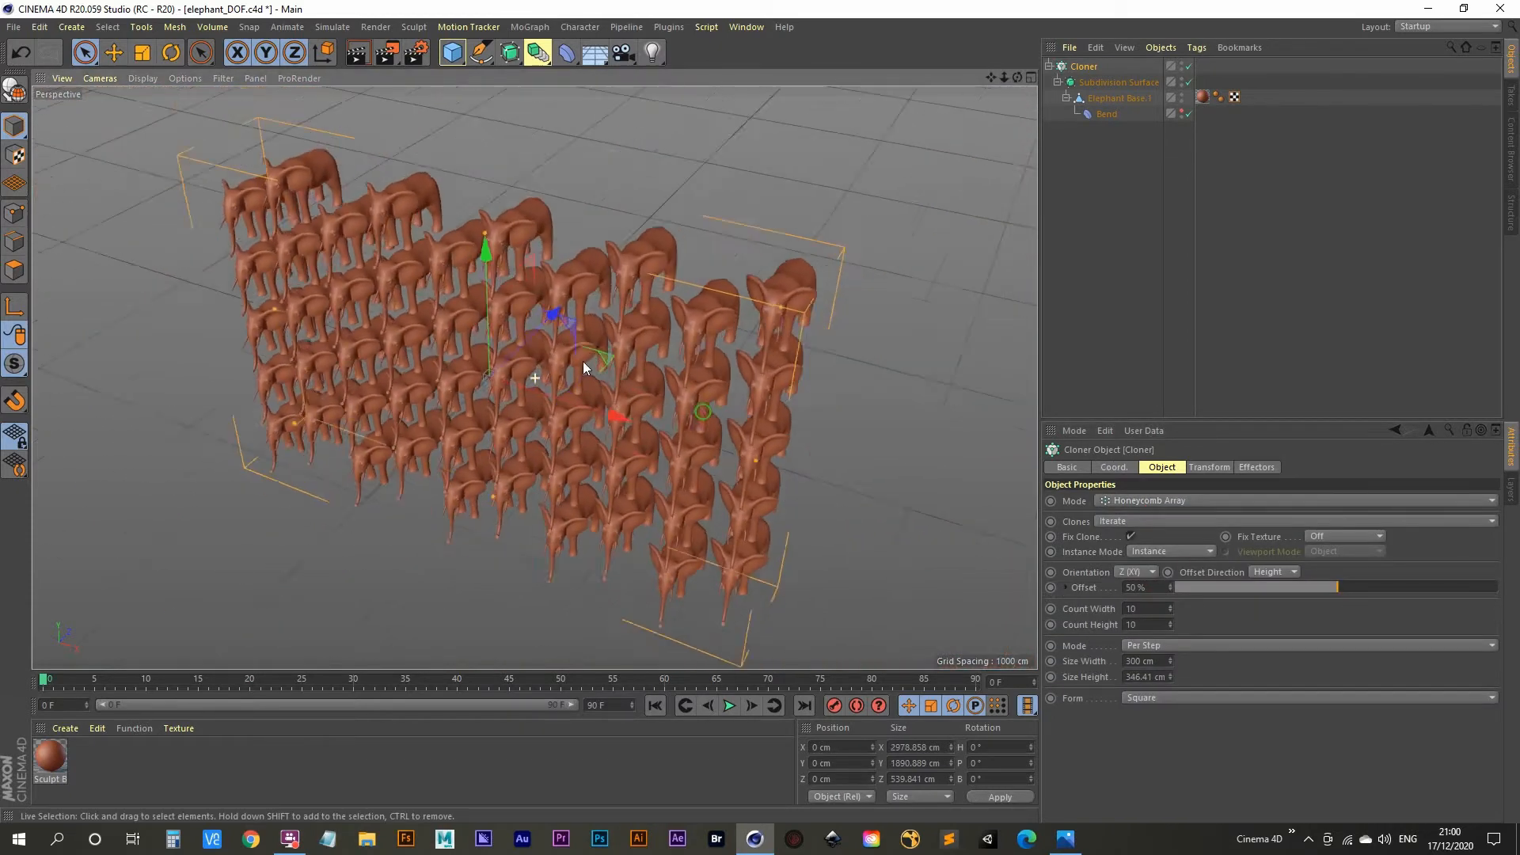
alt+drag(584, 364, 573, 354)
alt+middle_drag(573, 354, 638, 403)
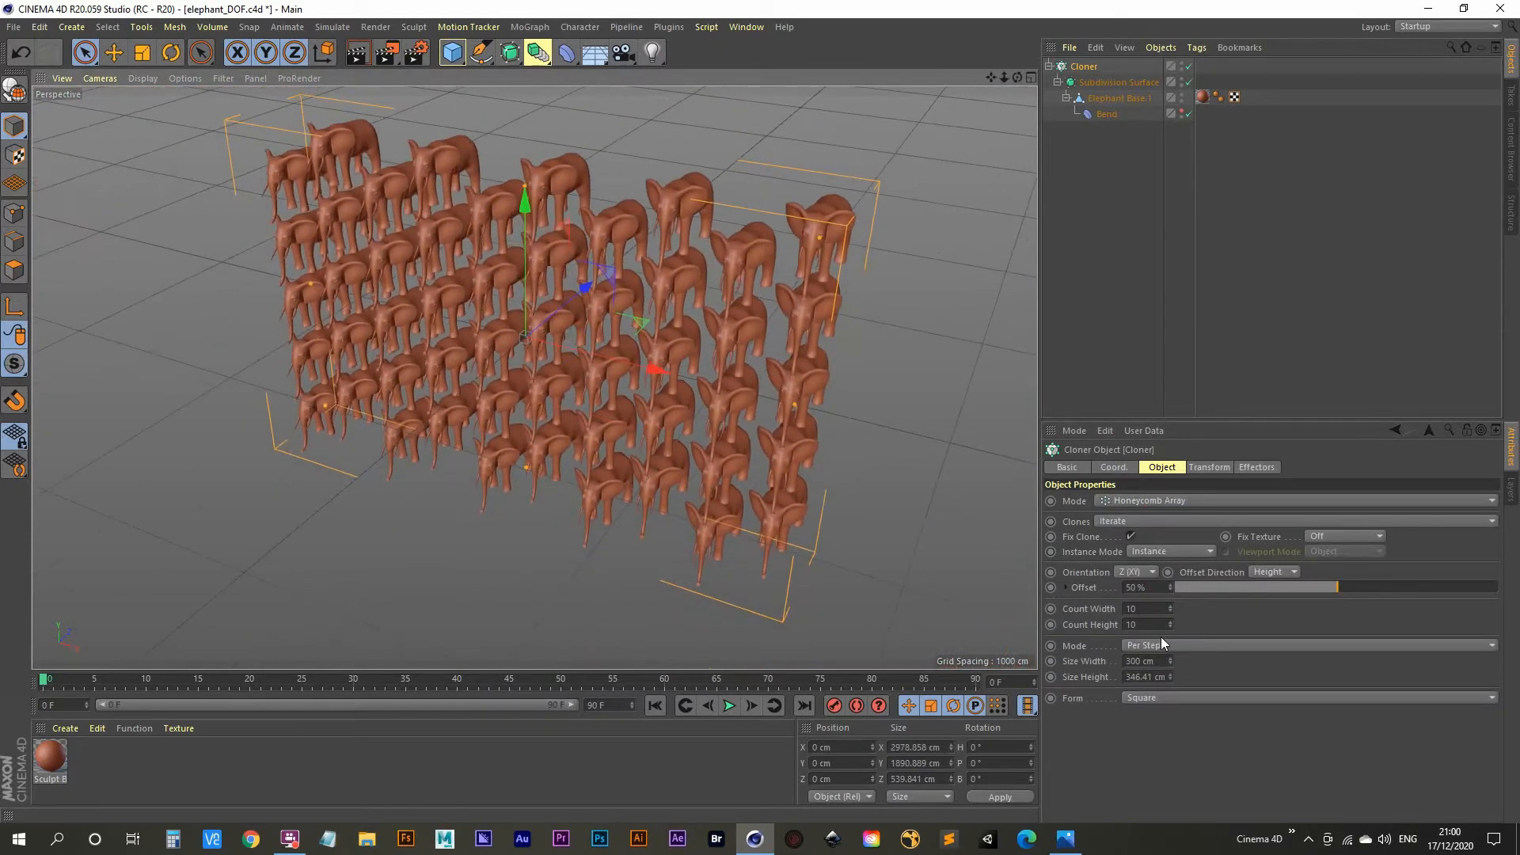
drag(1169, 627, 1169, 627)
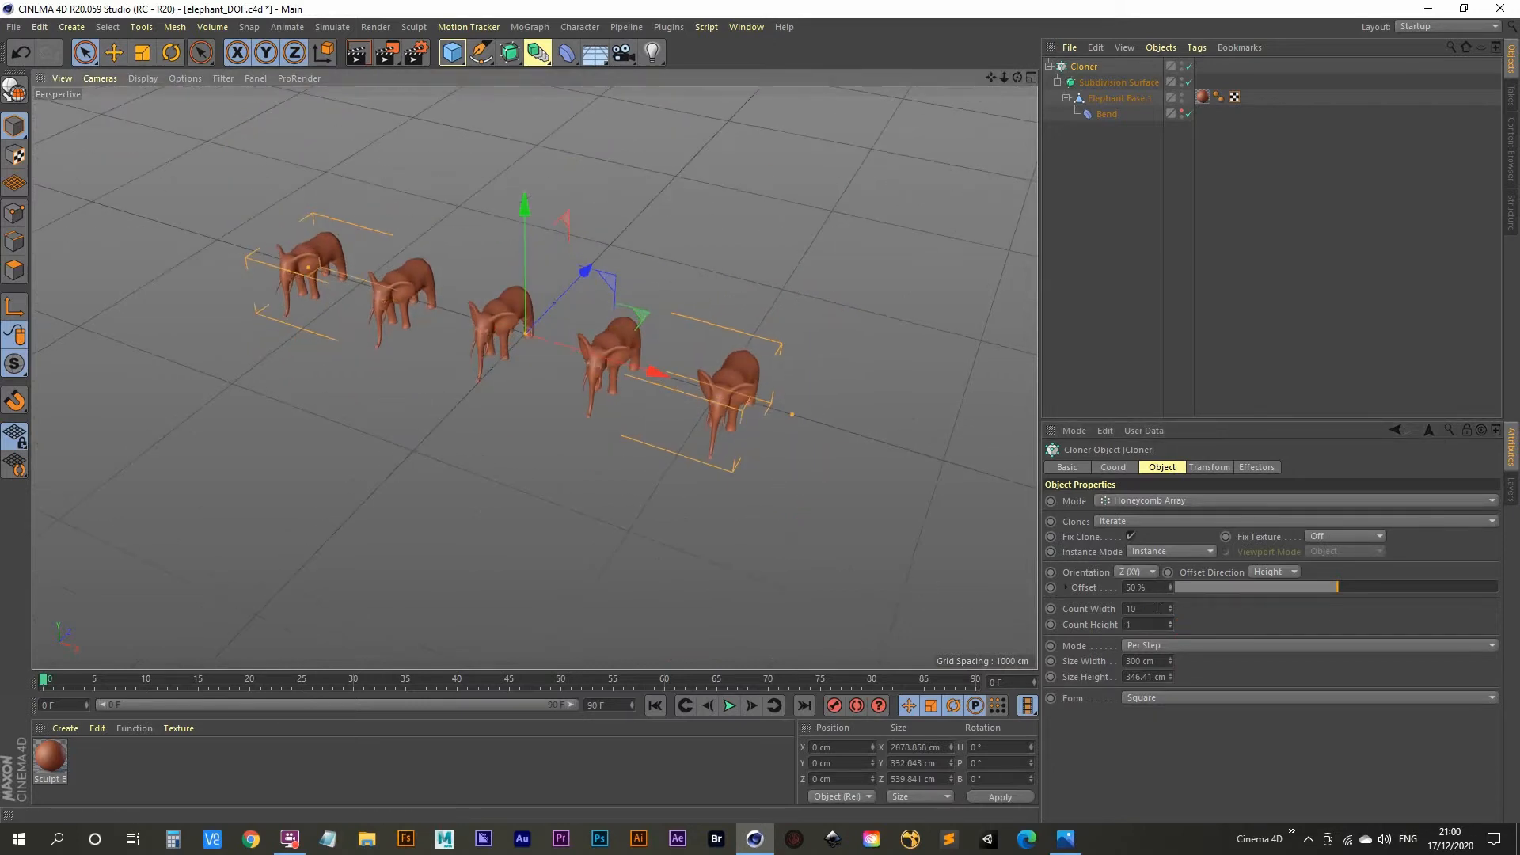
drag(1169, 608, 1170, 608)
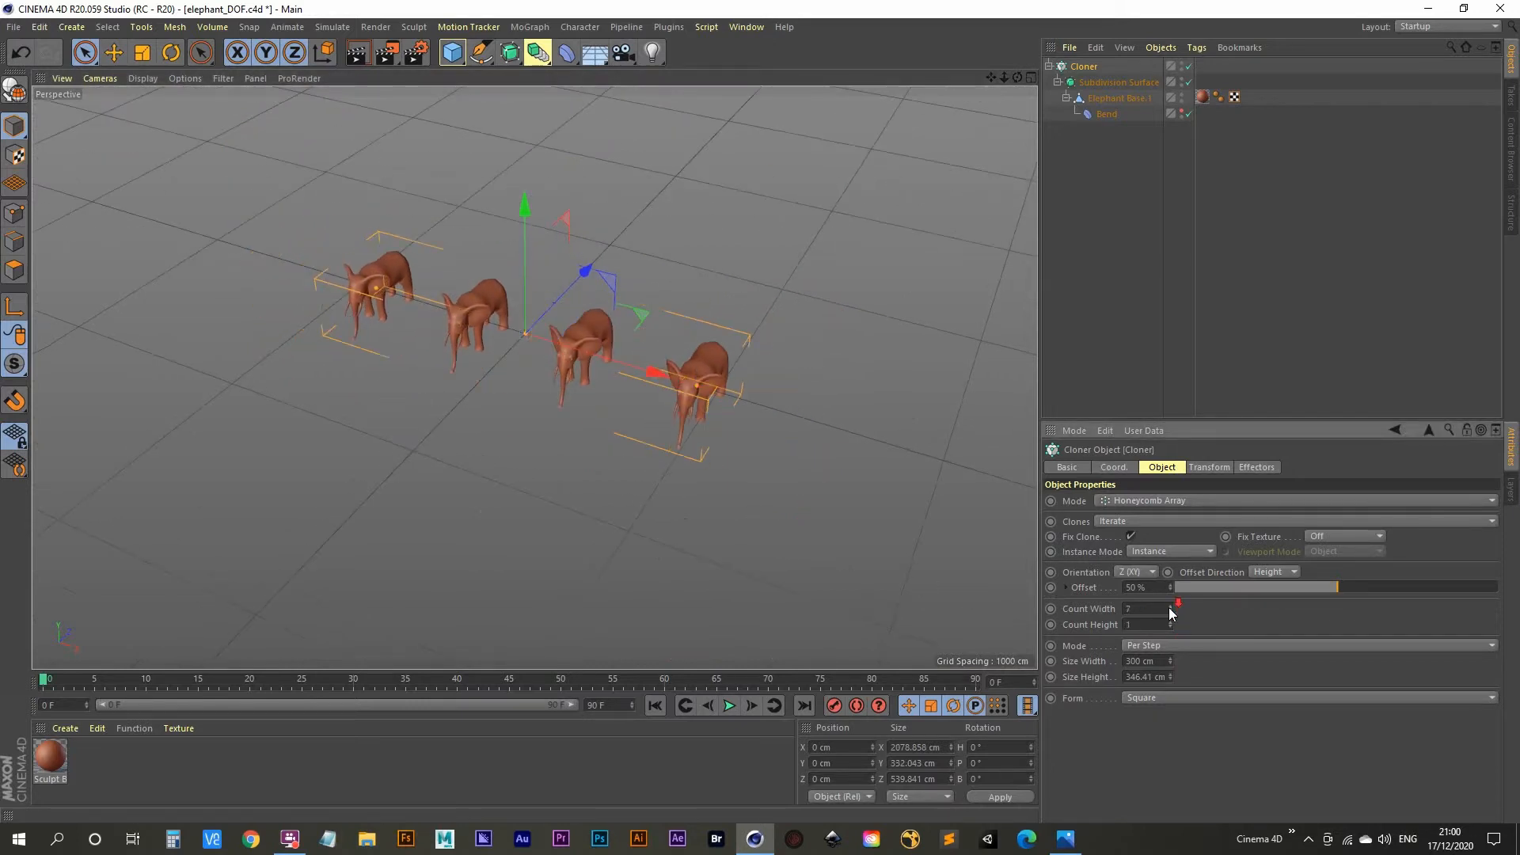
click(1169, 610)
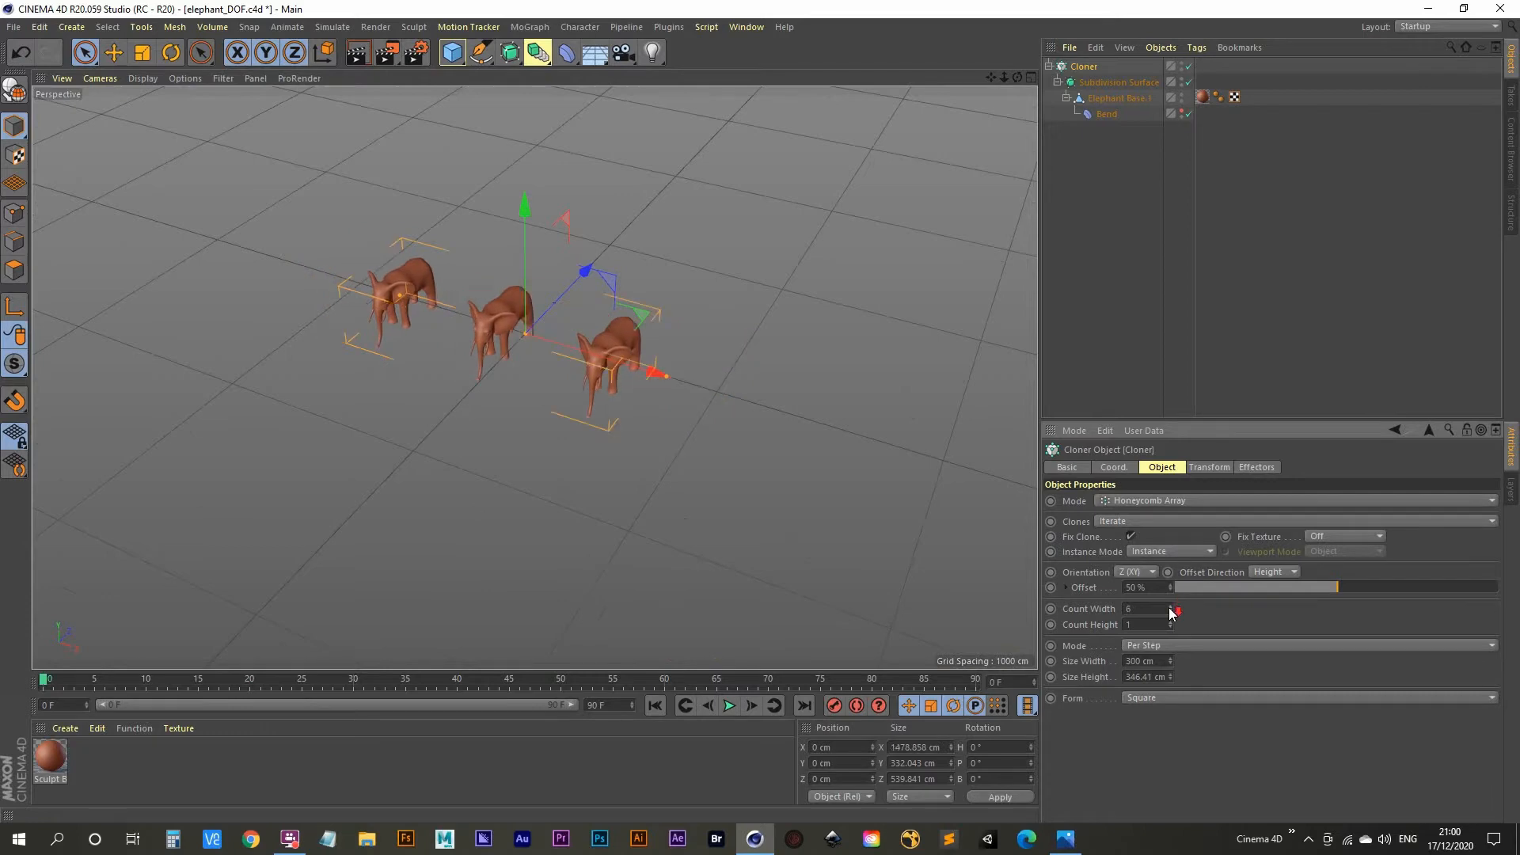
alt+drag(589, 383, 546, 364)
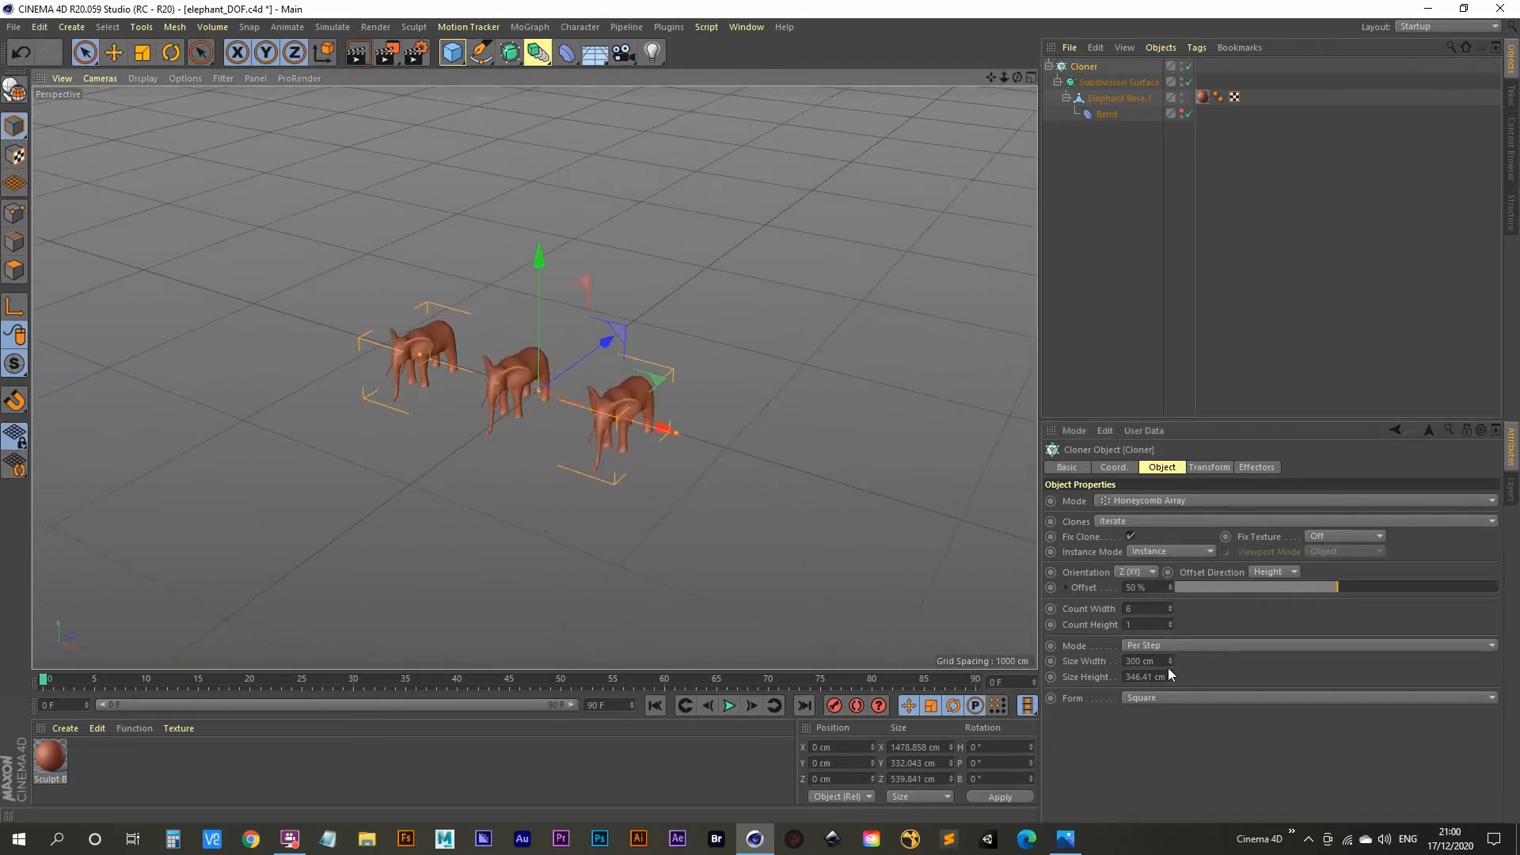
double_click(1158, 608)
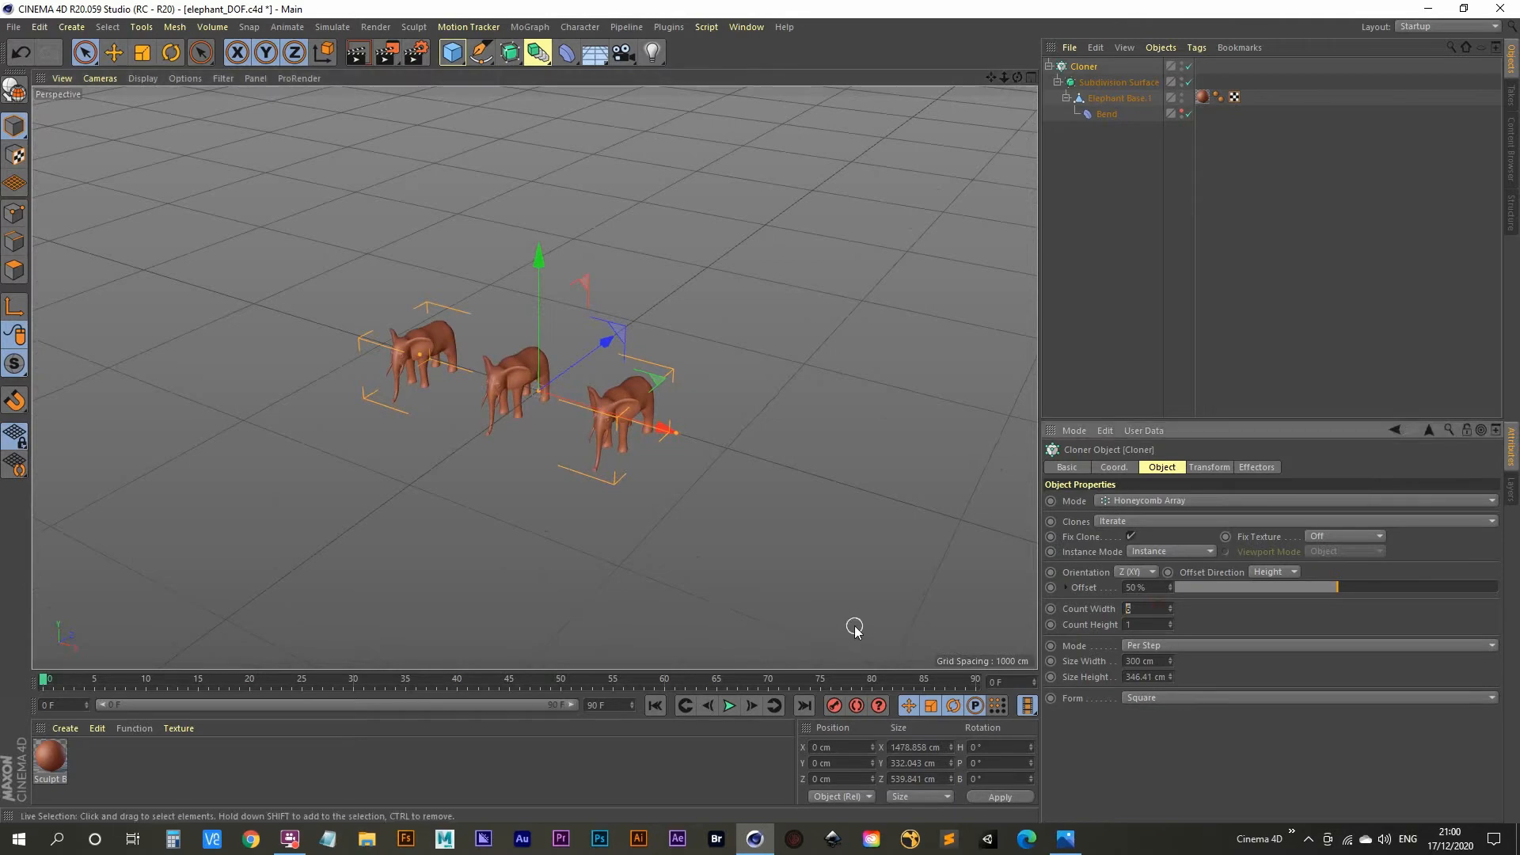
key(Tab)
key(Tab)
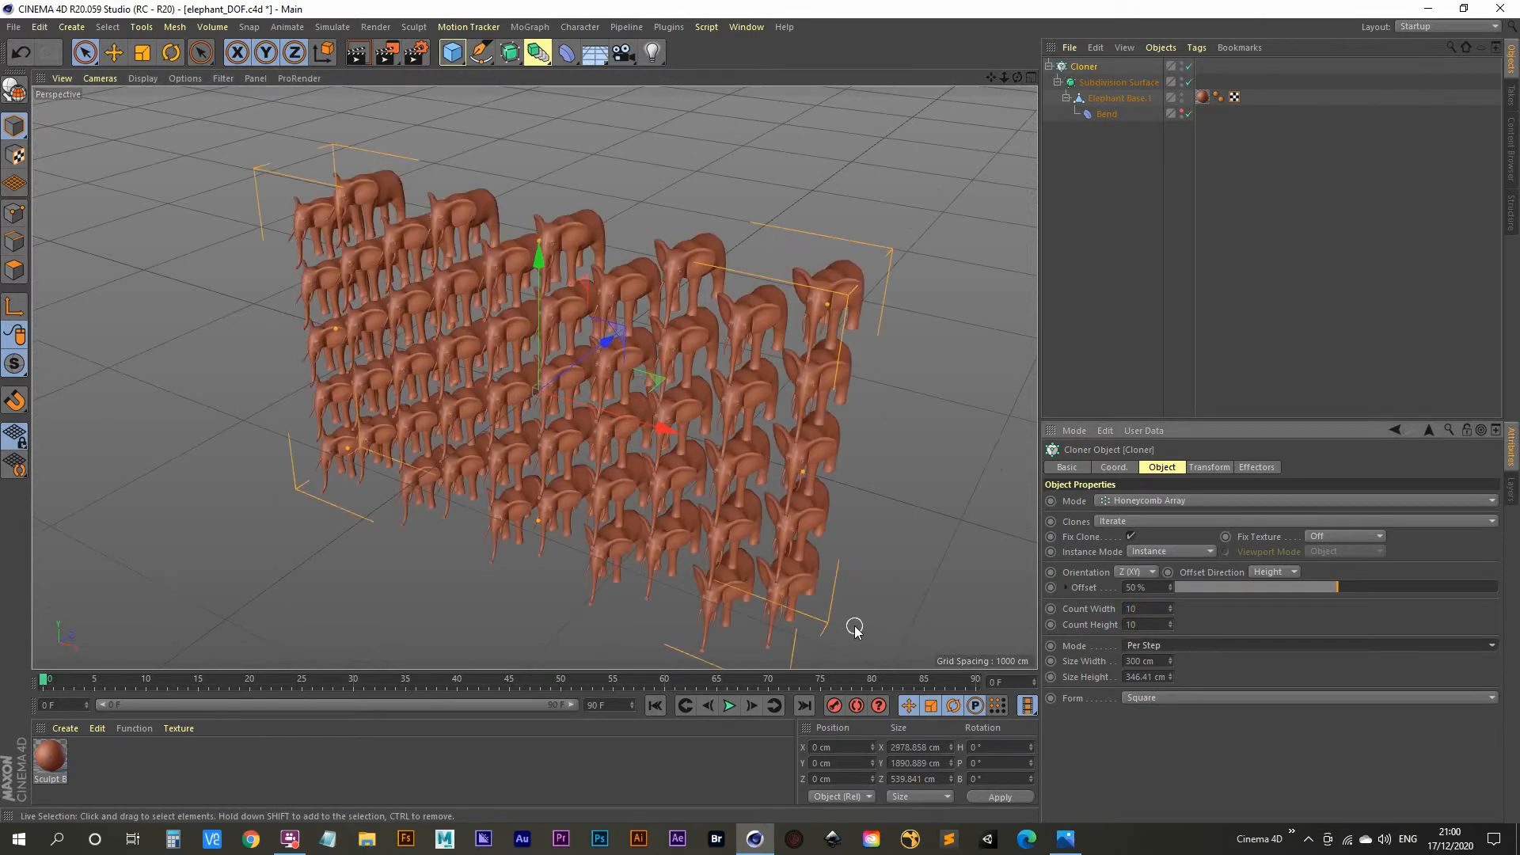
Step: Set the honeycomb Cloner's orientation to Y (XZ) so the elephants spread across the ground plane
alt+drag(736, 427, 685, 416)
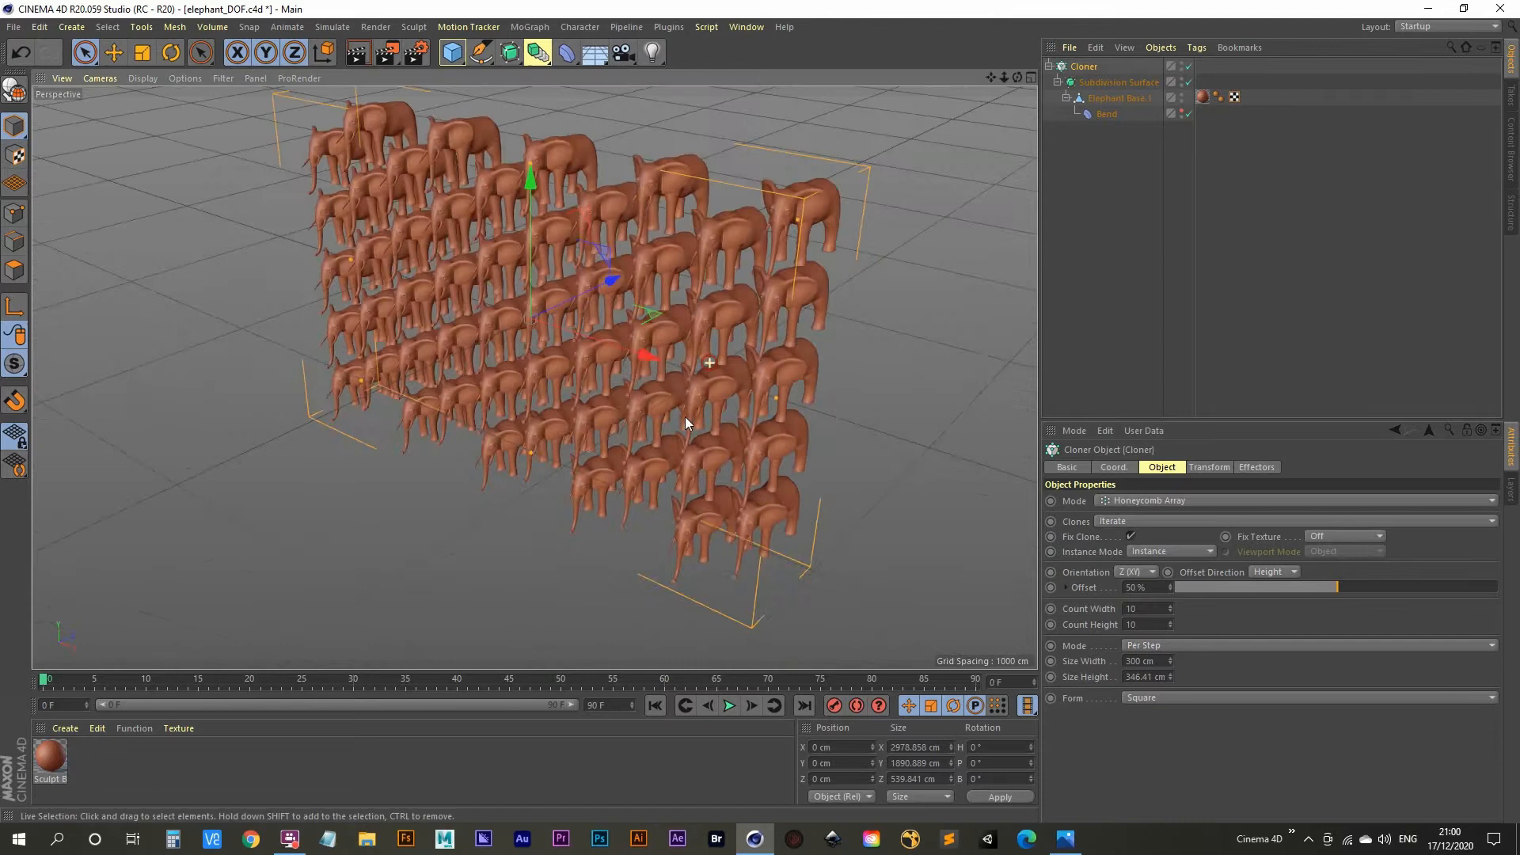
click(1122, 573)
click(1132, 620)
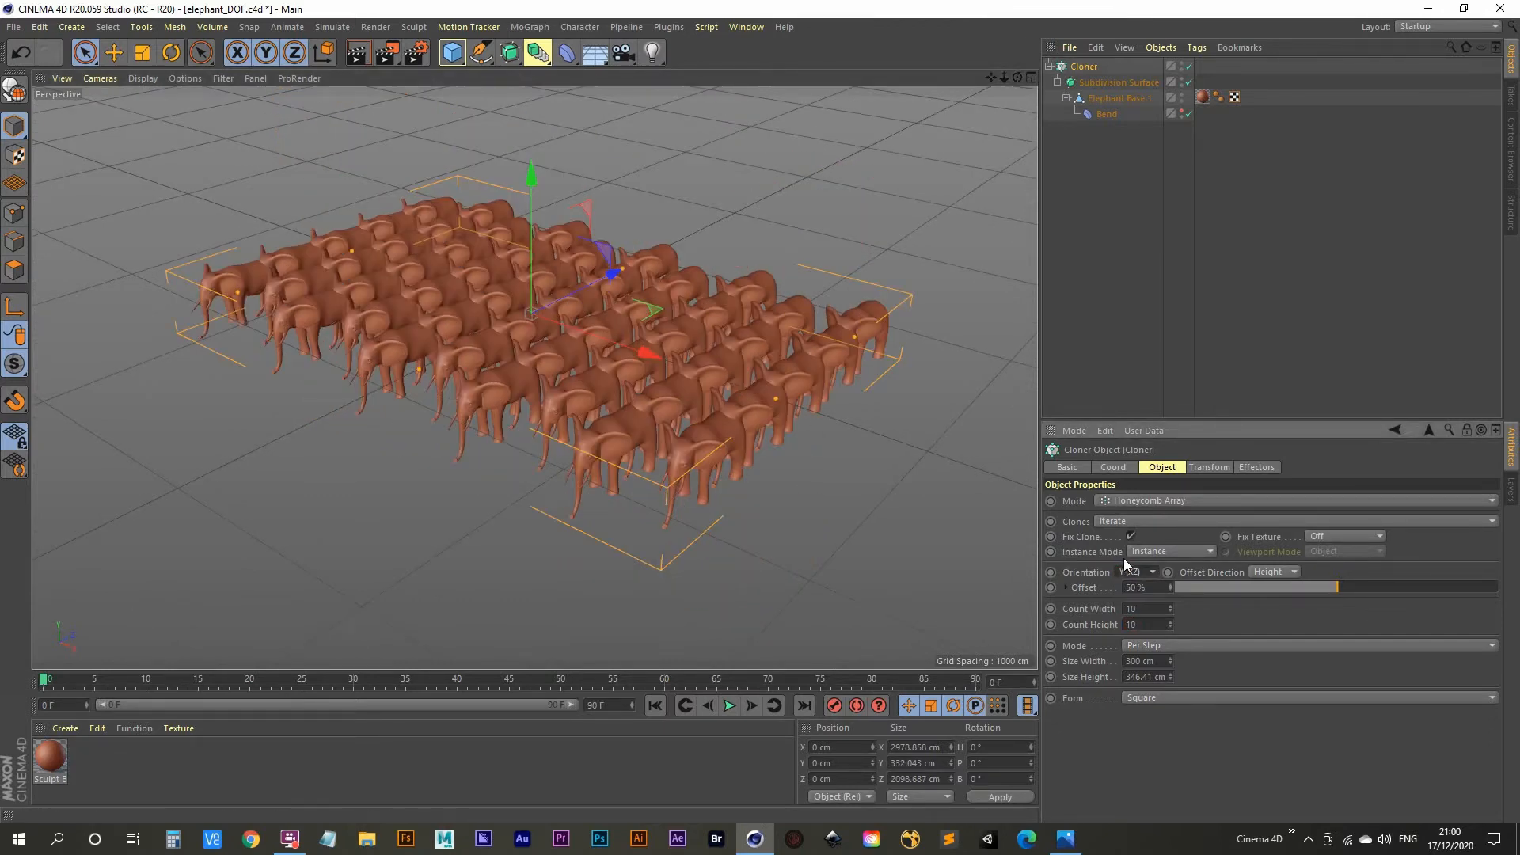
Step: Set the honeycomb Cloner's count width to 3 and count height to 17
alt+drag(653, 435, 691, 494)
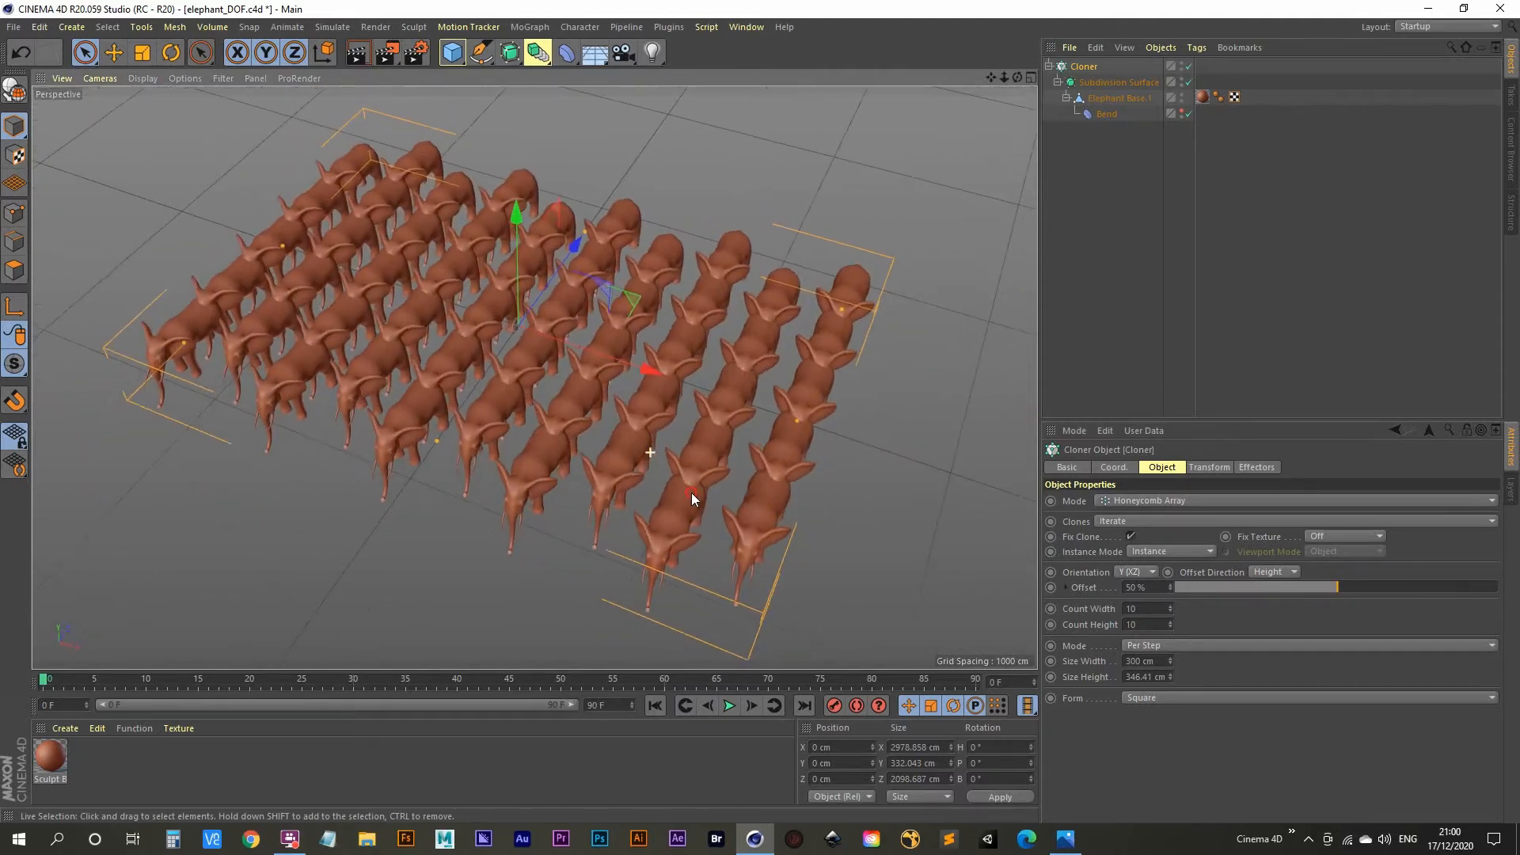
mouse_move(1170, 608)
mouse_down()
mouse_move(1144, 625)
mouse_move(1171, 624)
mouse_move(1148, 624)
mouse_up()
click(1169, 607)
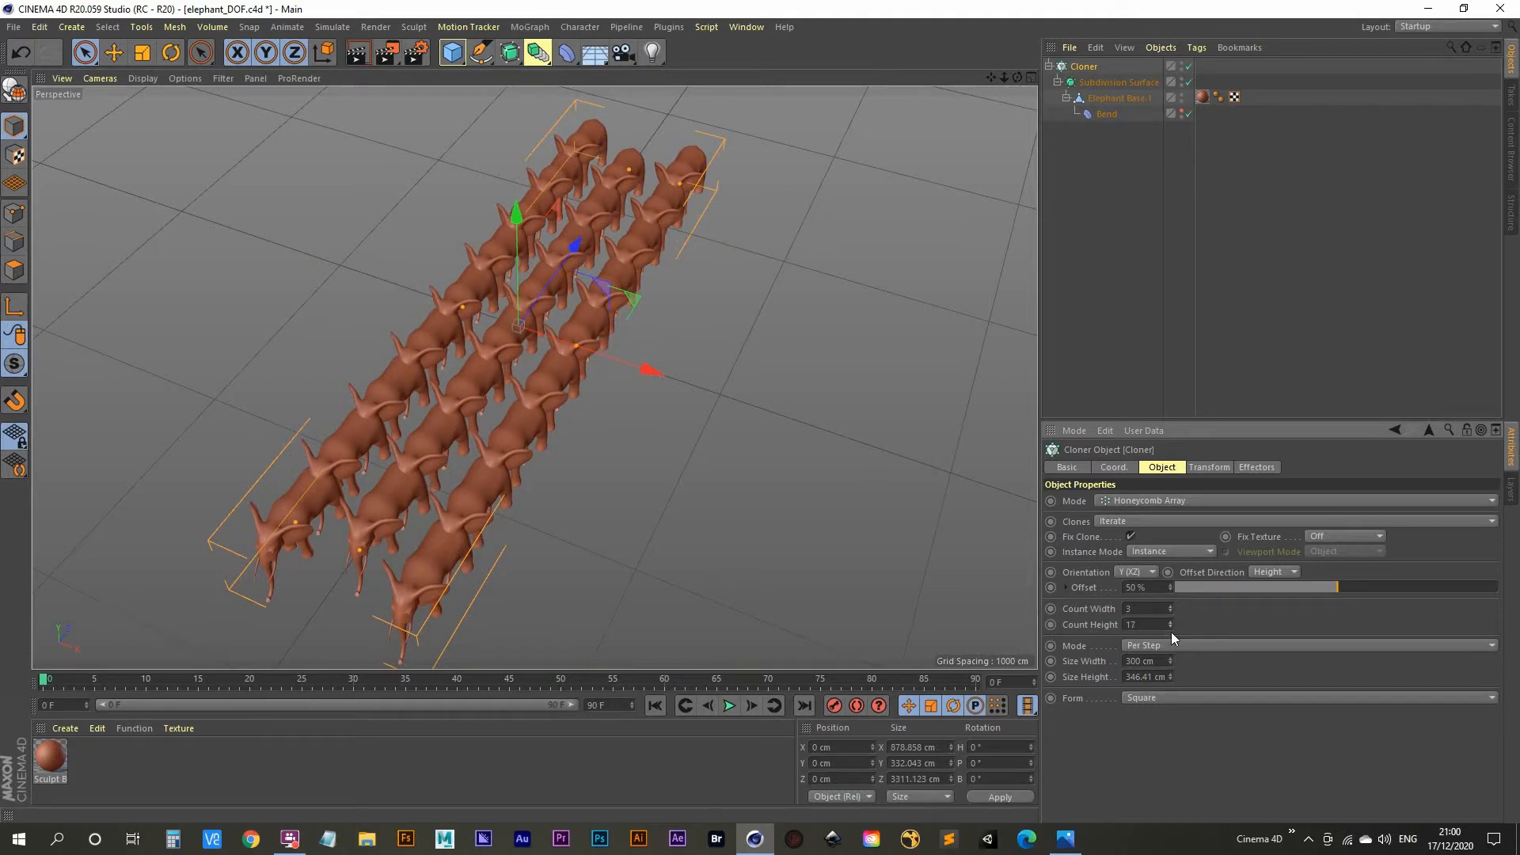
Step: Reduce the honeycomb Cloner's count height to 16 and increase its size height to 552.41 cm to space out the elephants
click(1171, 626)
click(1171, 626)
click(1170, 623)
alt+drag(493, 434, 481, 379)
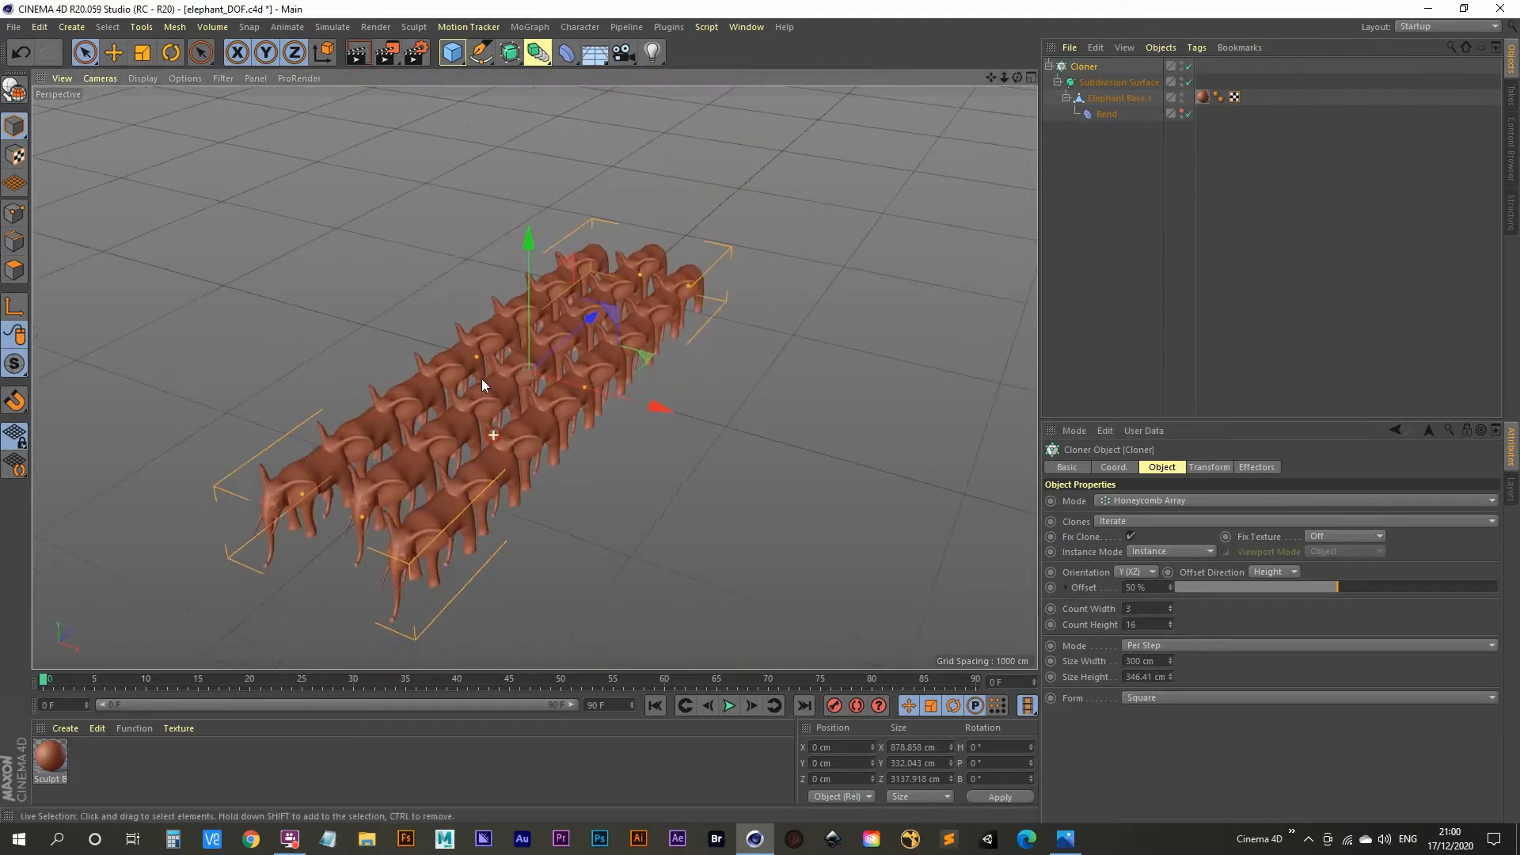
alt+drag(590, 383, 567, 490)
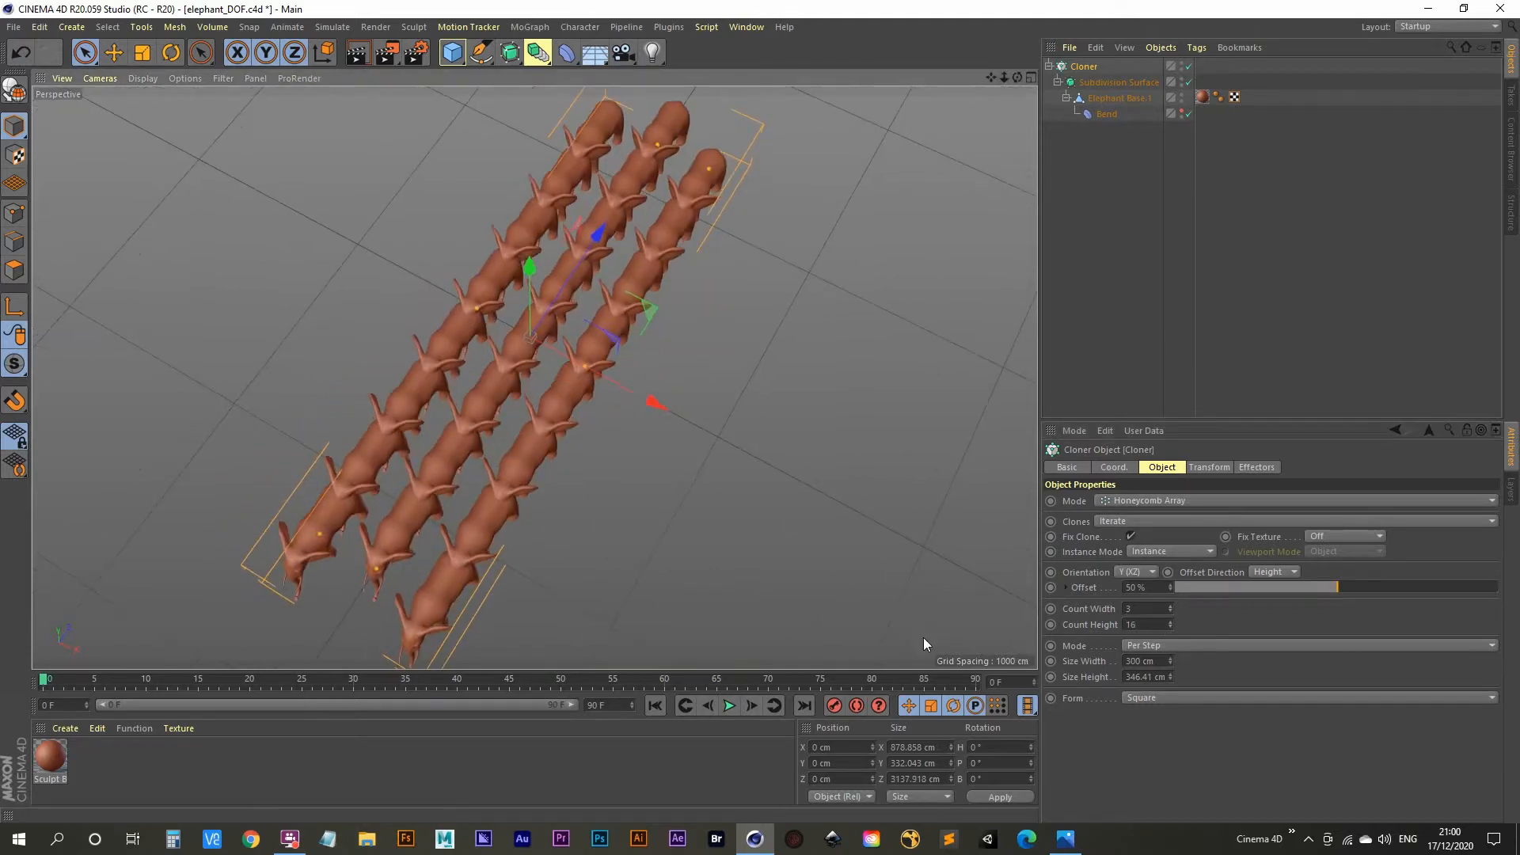
scroll(472, 468, up, 8)
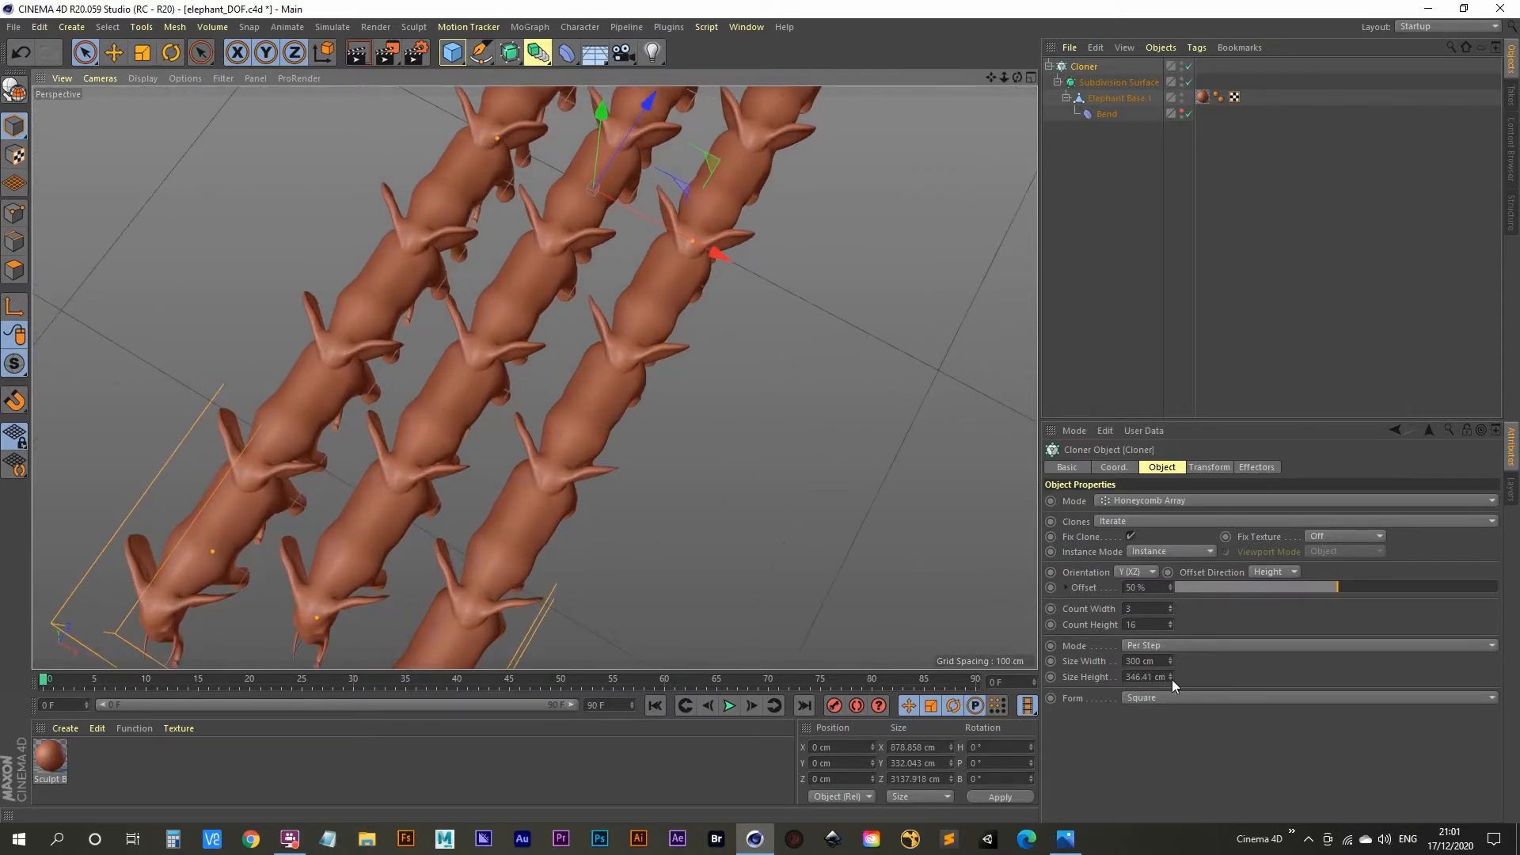
drag(1171, 679, 1171, 594)
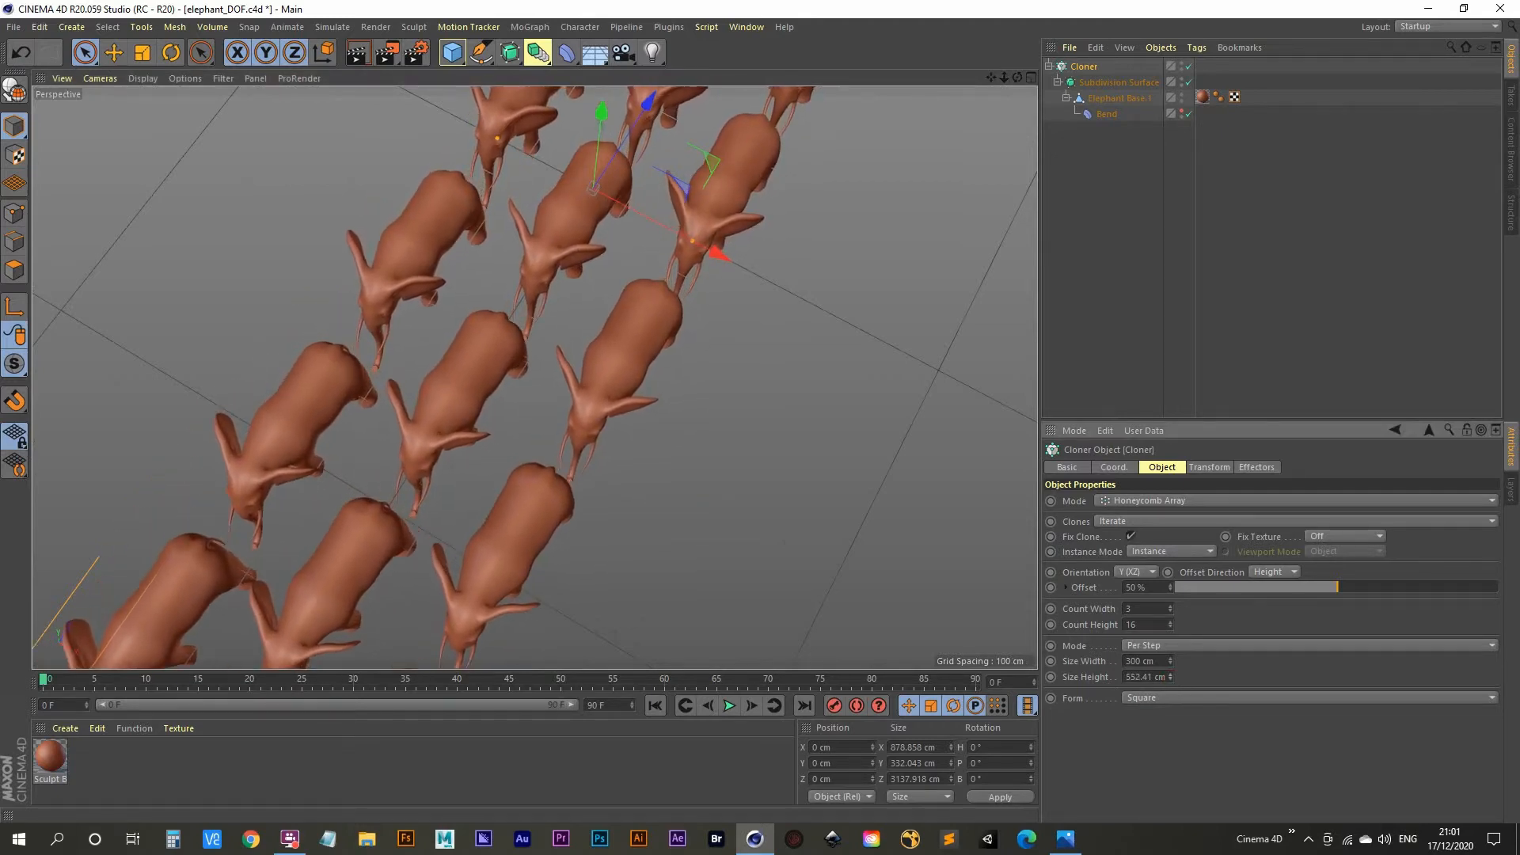
Step: Frame the herd from a low three-quarter angle, add a camera from that view and look through it
mouse_move(577, 497)
alt+mouse_down()
mouse_move(576, 387)
mouse_move(448, 357)
mouse_move(577, 344)
mouse_move(450, 478)
mouse_move(672, 373)
mouse_move(672, 393)
mouse_move(687, 340)
mouse_move(529, 417)
mouse_move(552, 410)
alt+mouse_up()
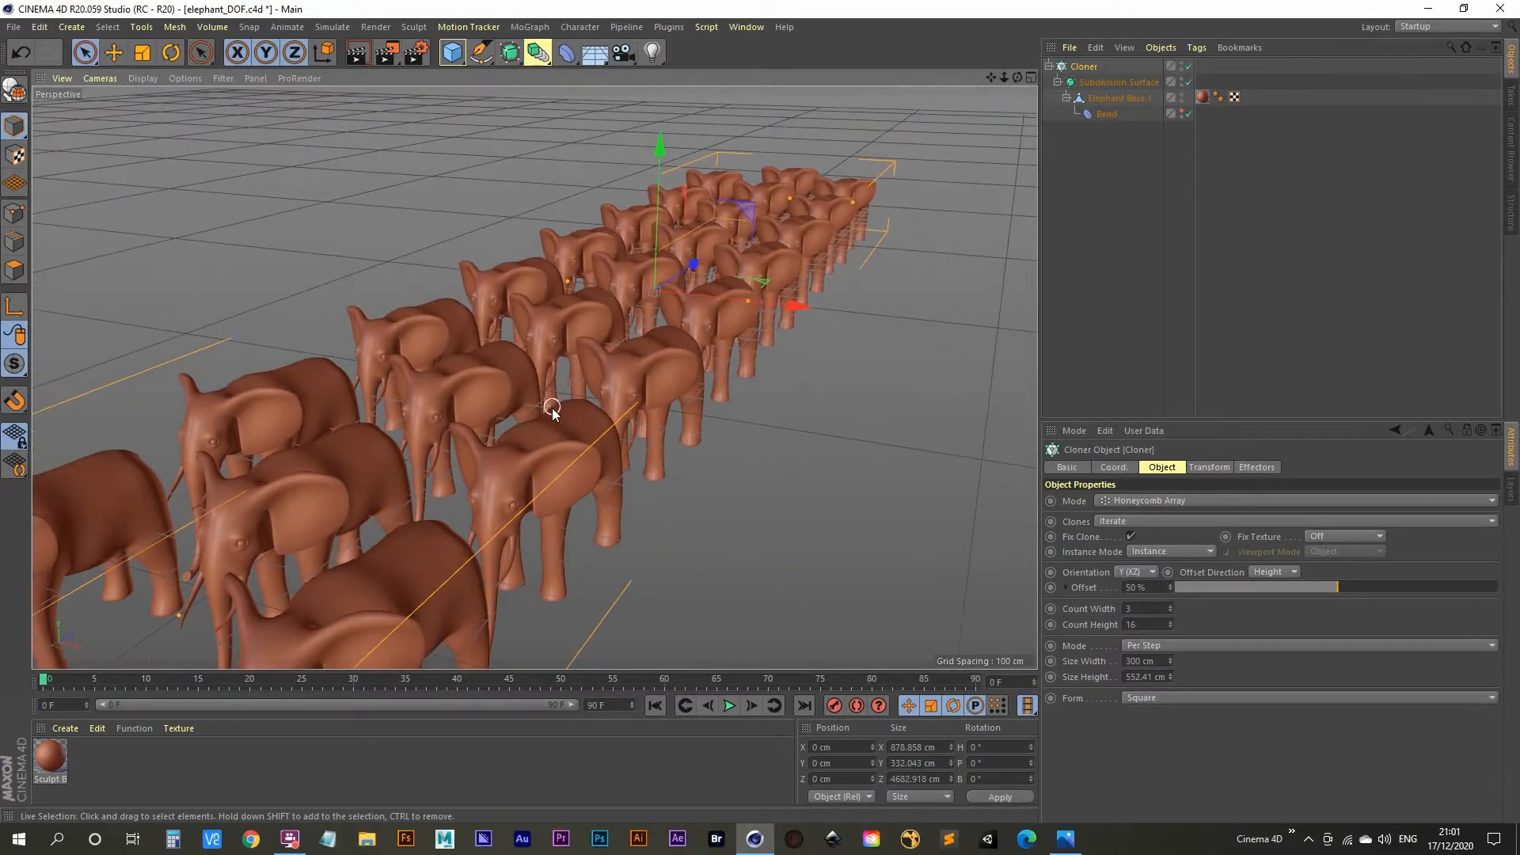
alt+middle_drag(485, 402, 505, 394)
mouse_move(505, 394)
alt+right_down()
mouse_move(362, 537)
mouse_move(477, 402)
mouse_move(572, 327)
mouse_move(491, 454)
alt+right_up()
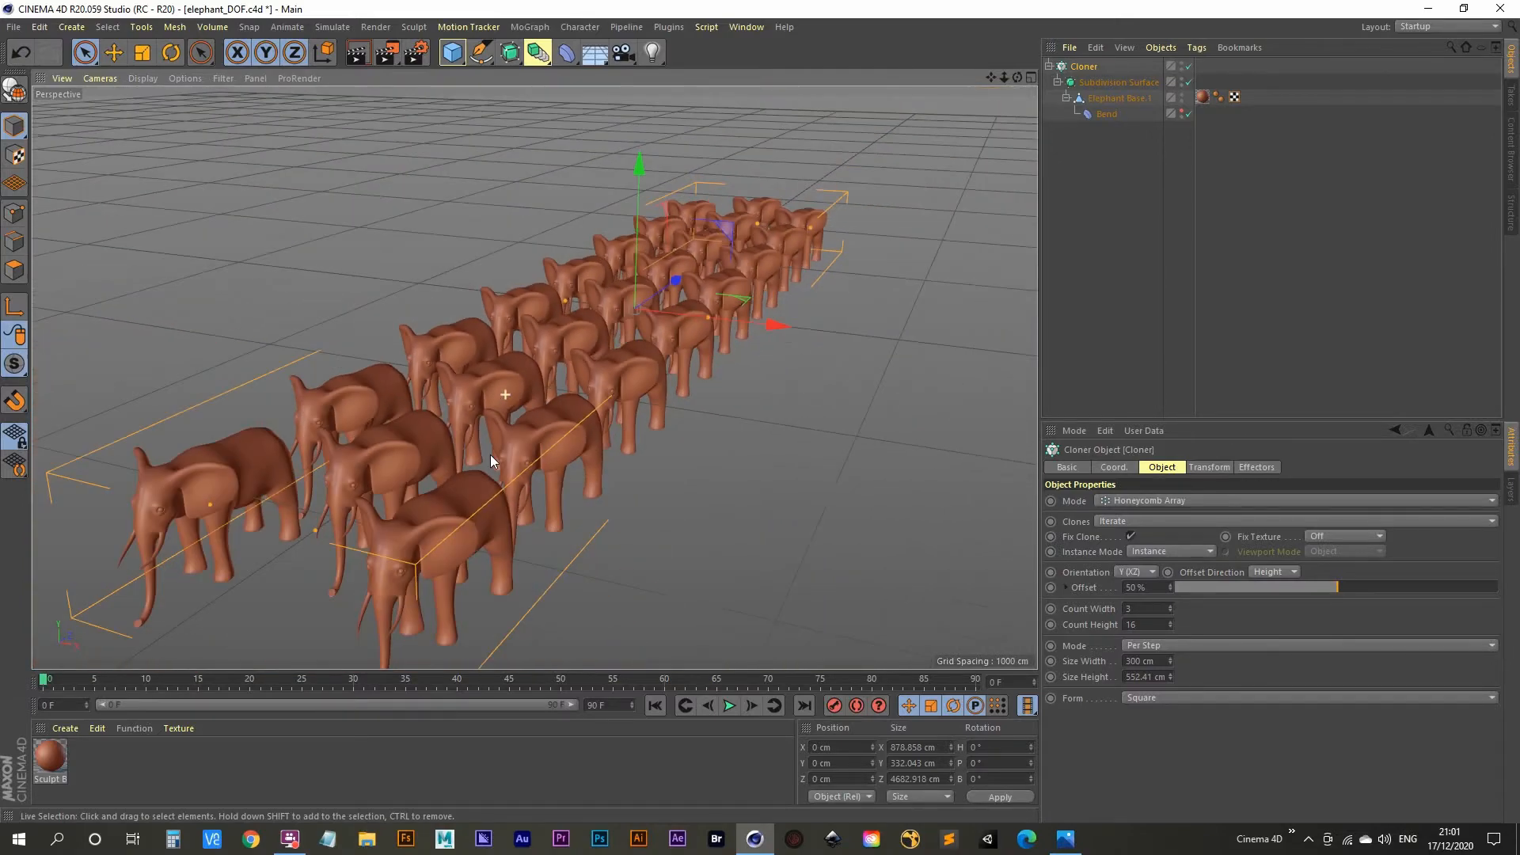
click(623, 52)
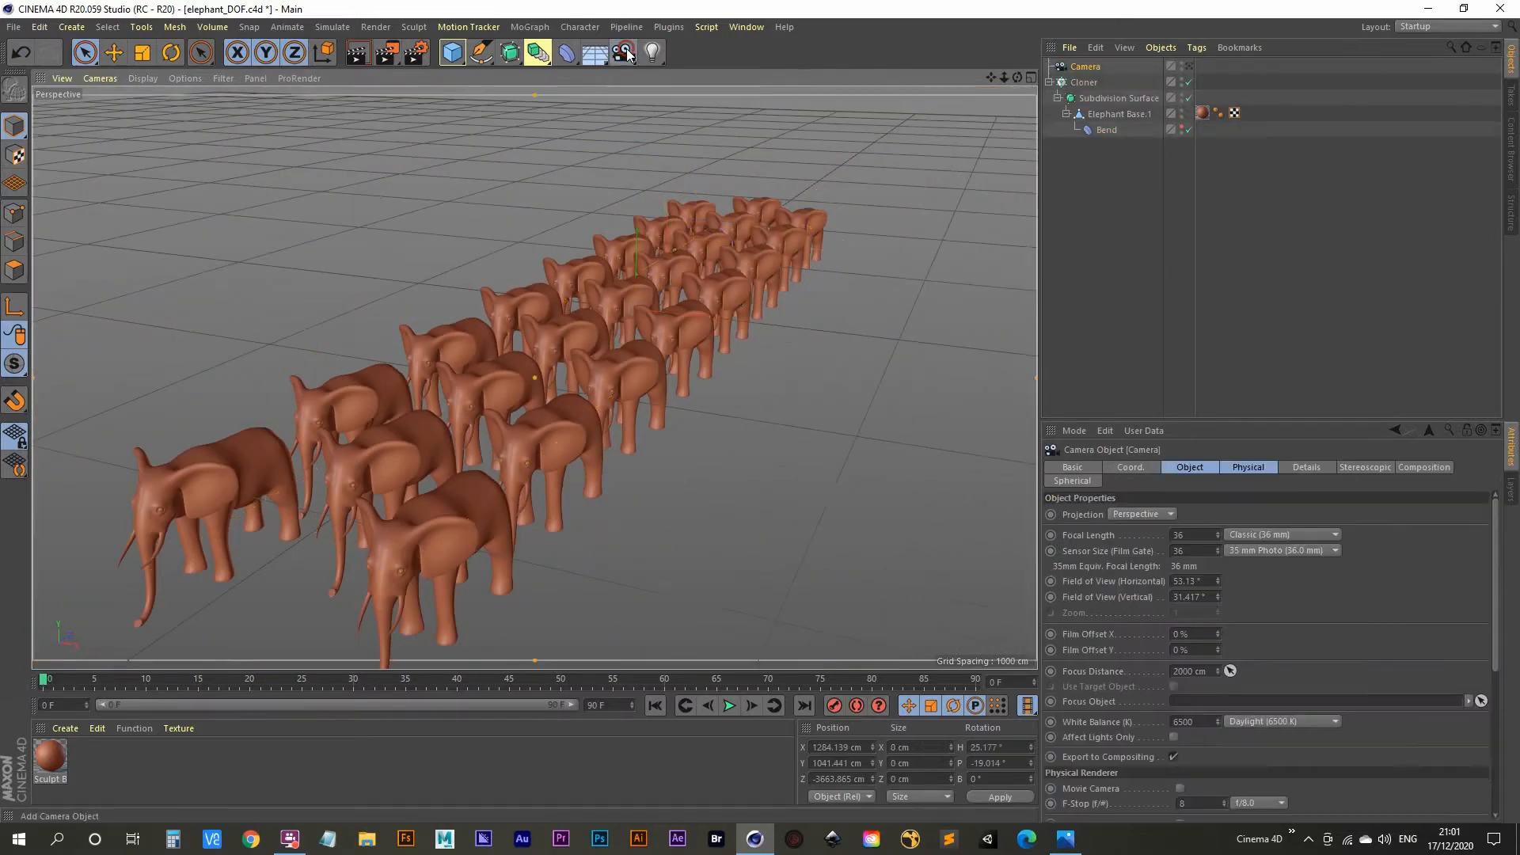
click(1189, 66)
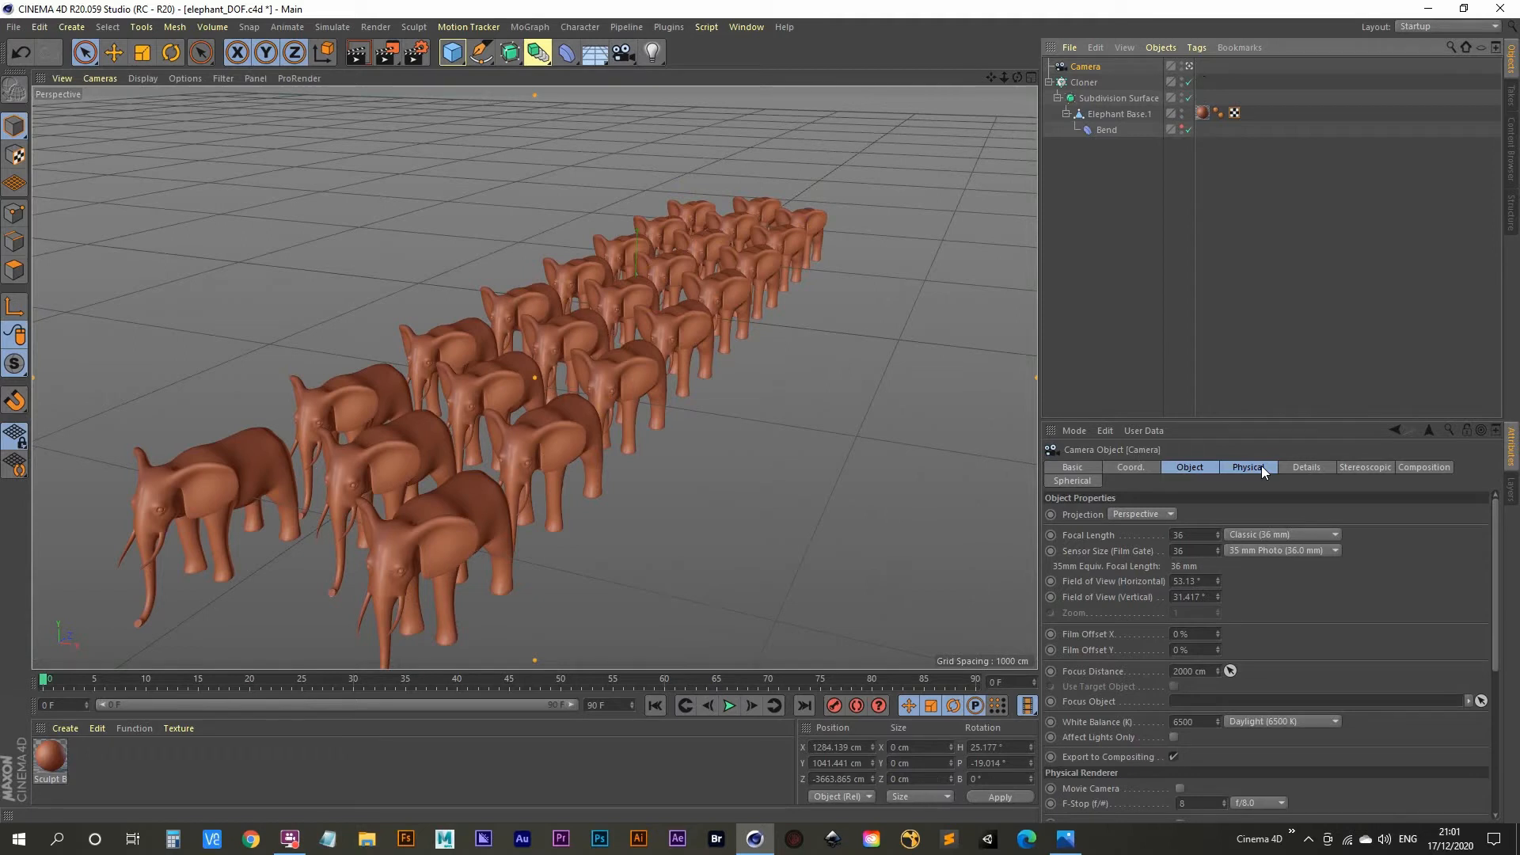
Step: Switch the renderer to Physical in the render settings and enable Depth Of Field
click(416, 53)
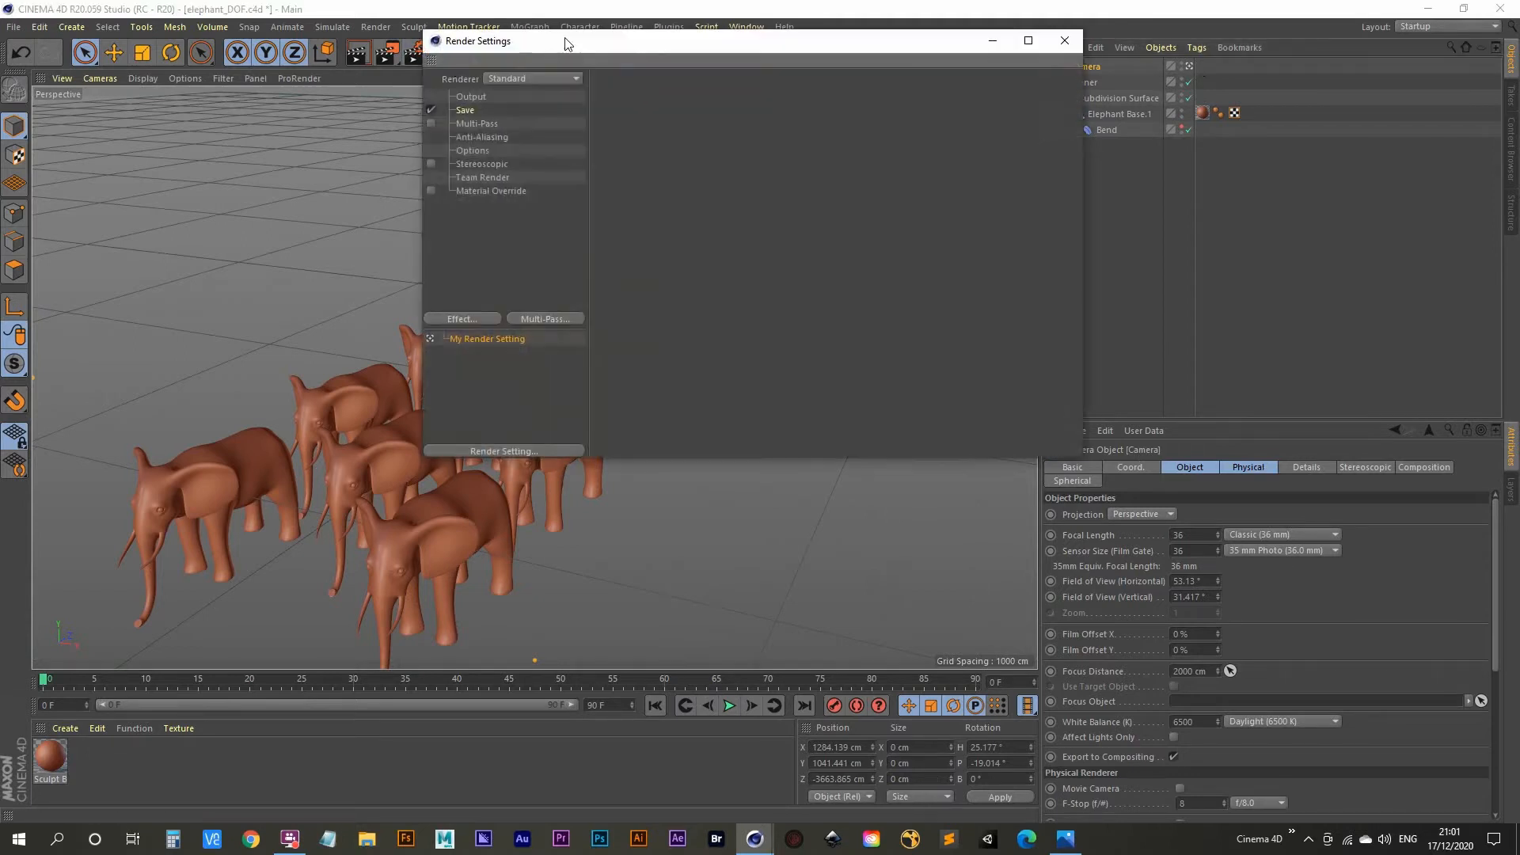
drag(567, 42, 626, 141)
click(568, 174)
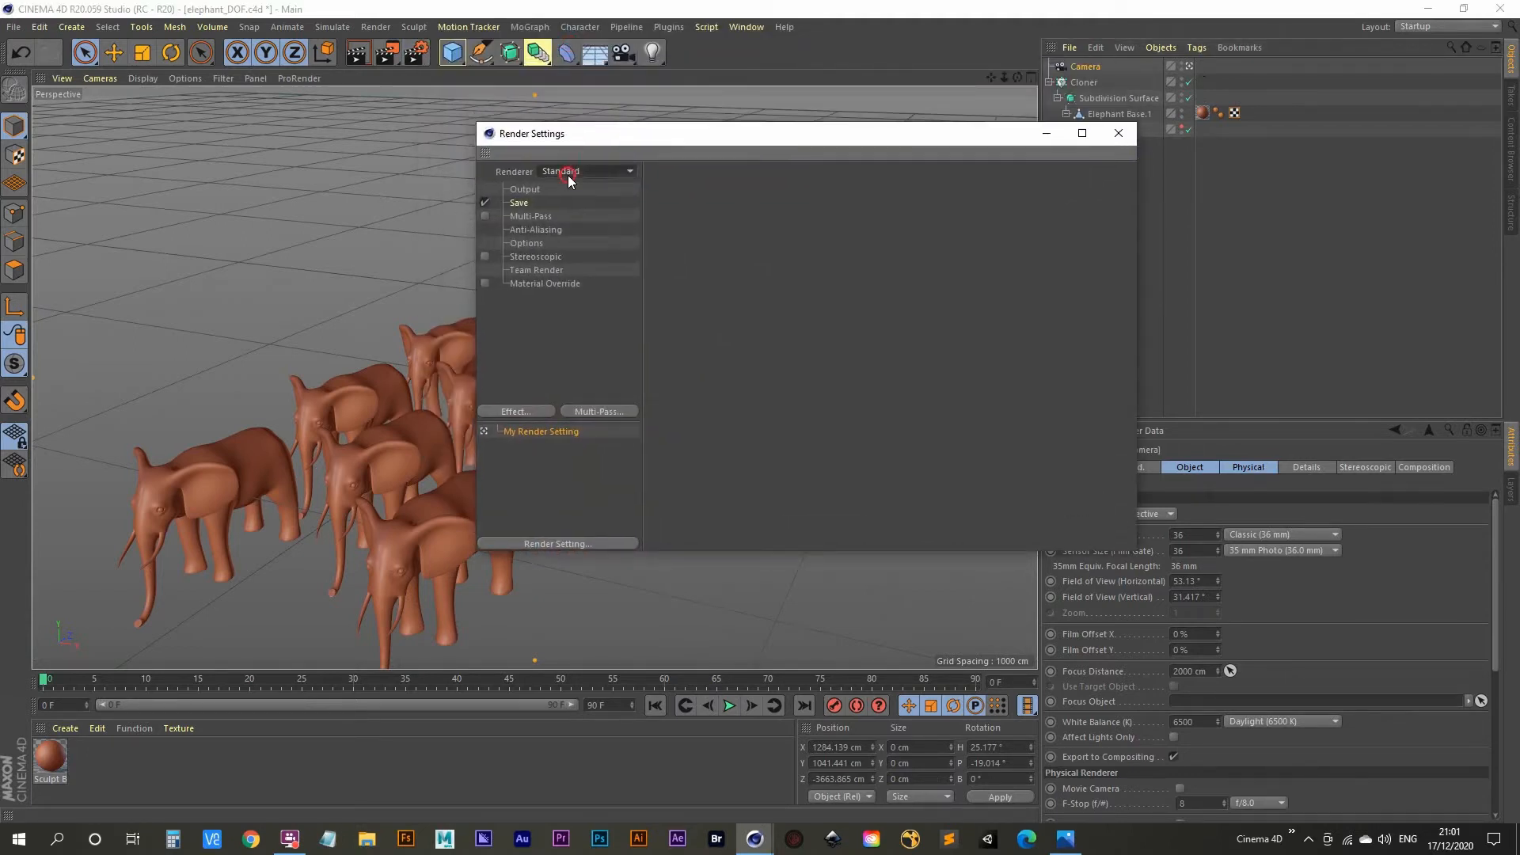
click(575, 198)
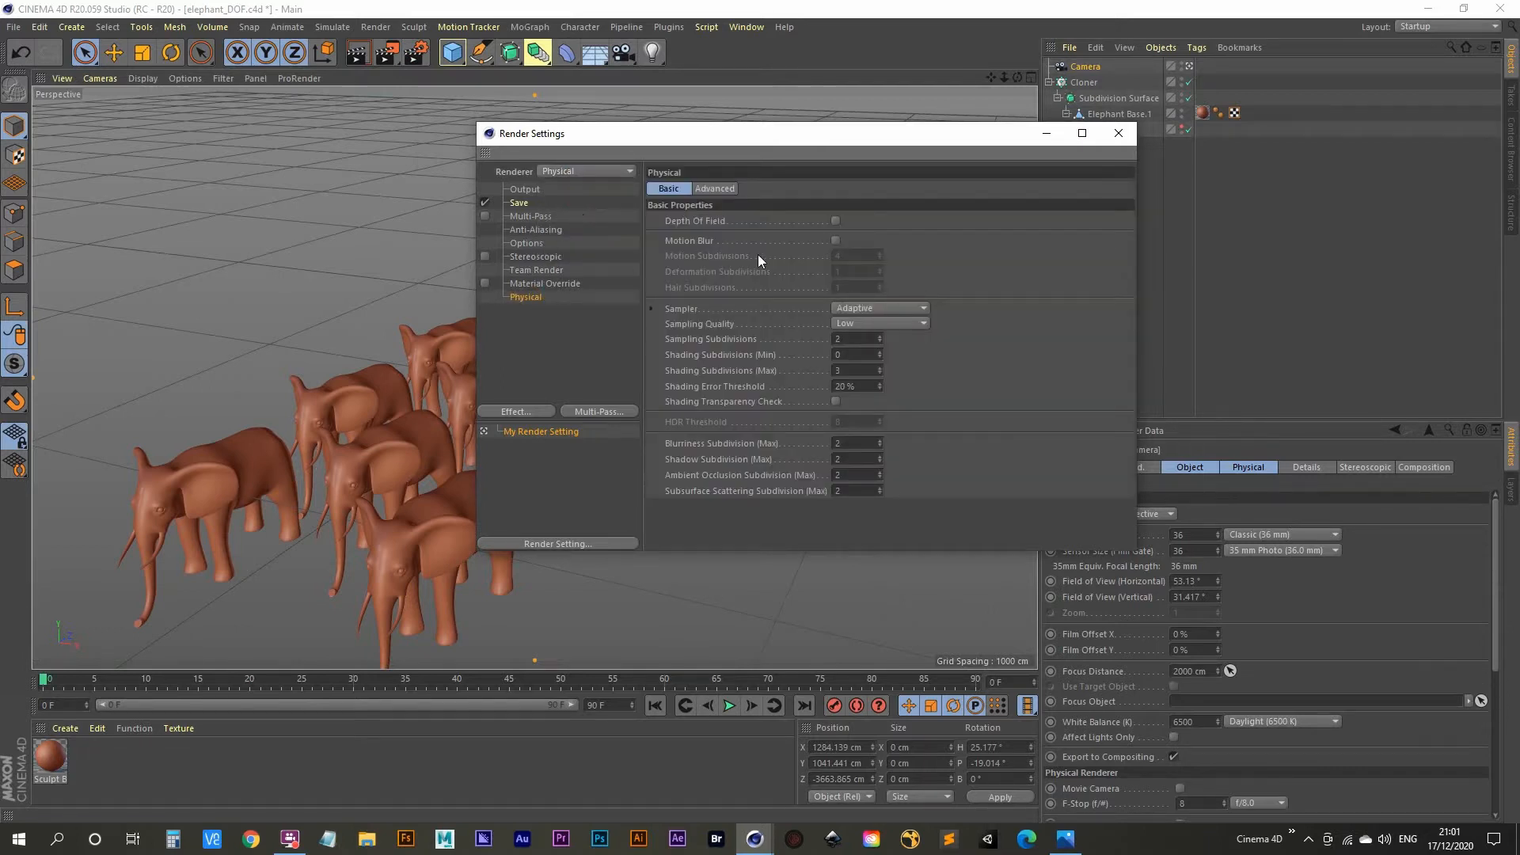
click(835, 221)
click(1124, 135)
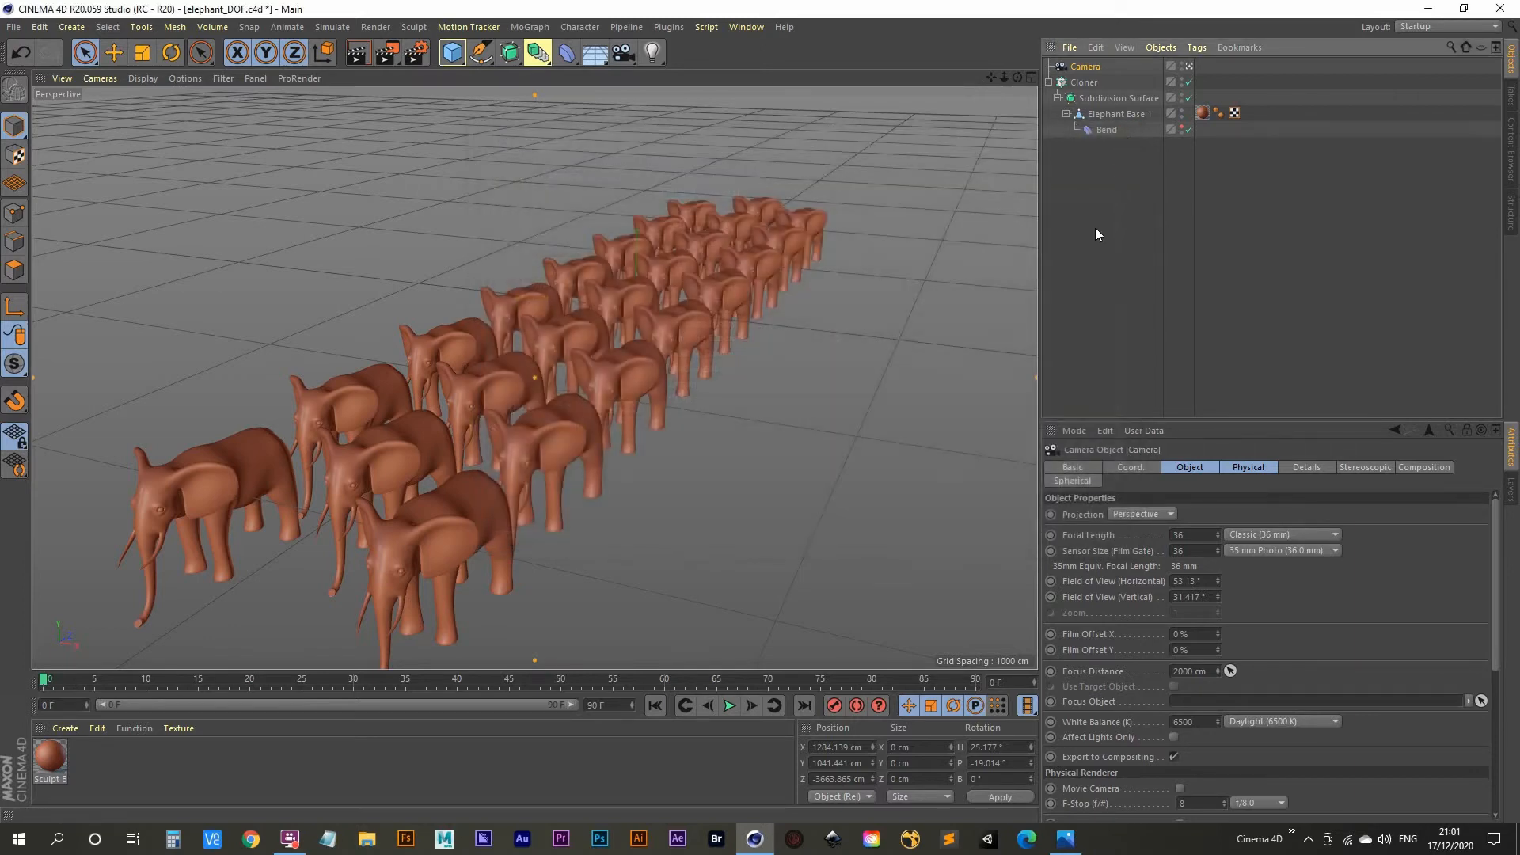
Step: In the Top view, extend the camera's focus plane to the second elephant of the middle column
middle_click(620, 370)
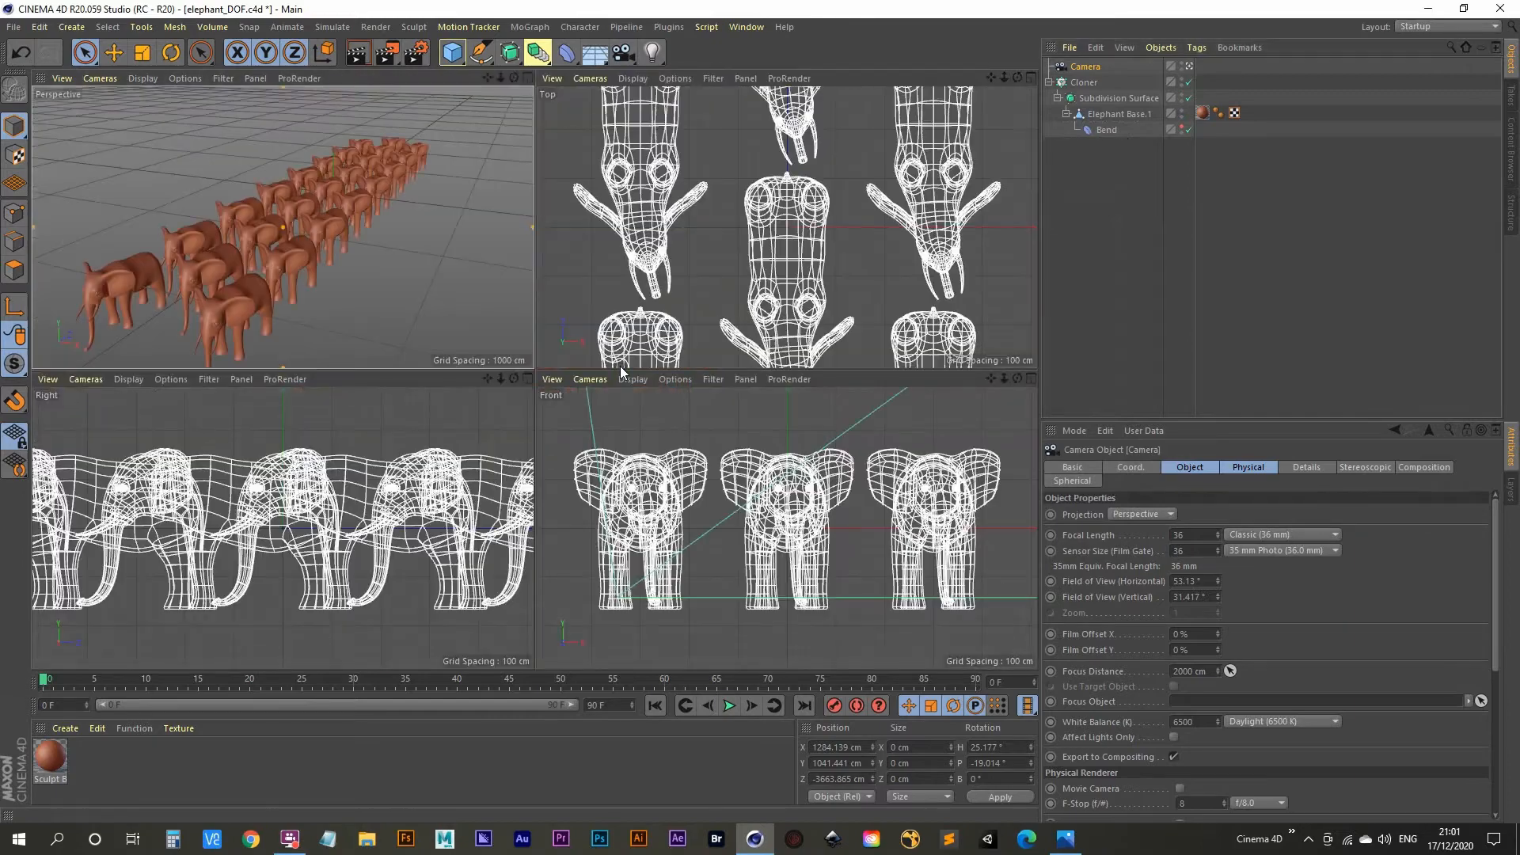
middle_click(698, 293)
scroll(621, 387, down, 2)
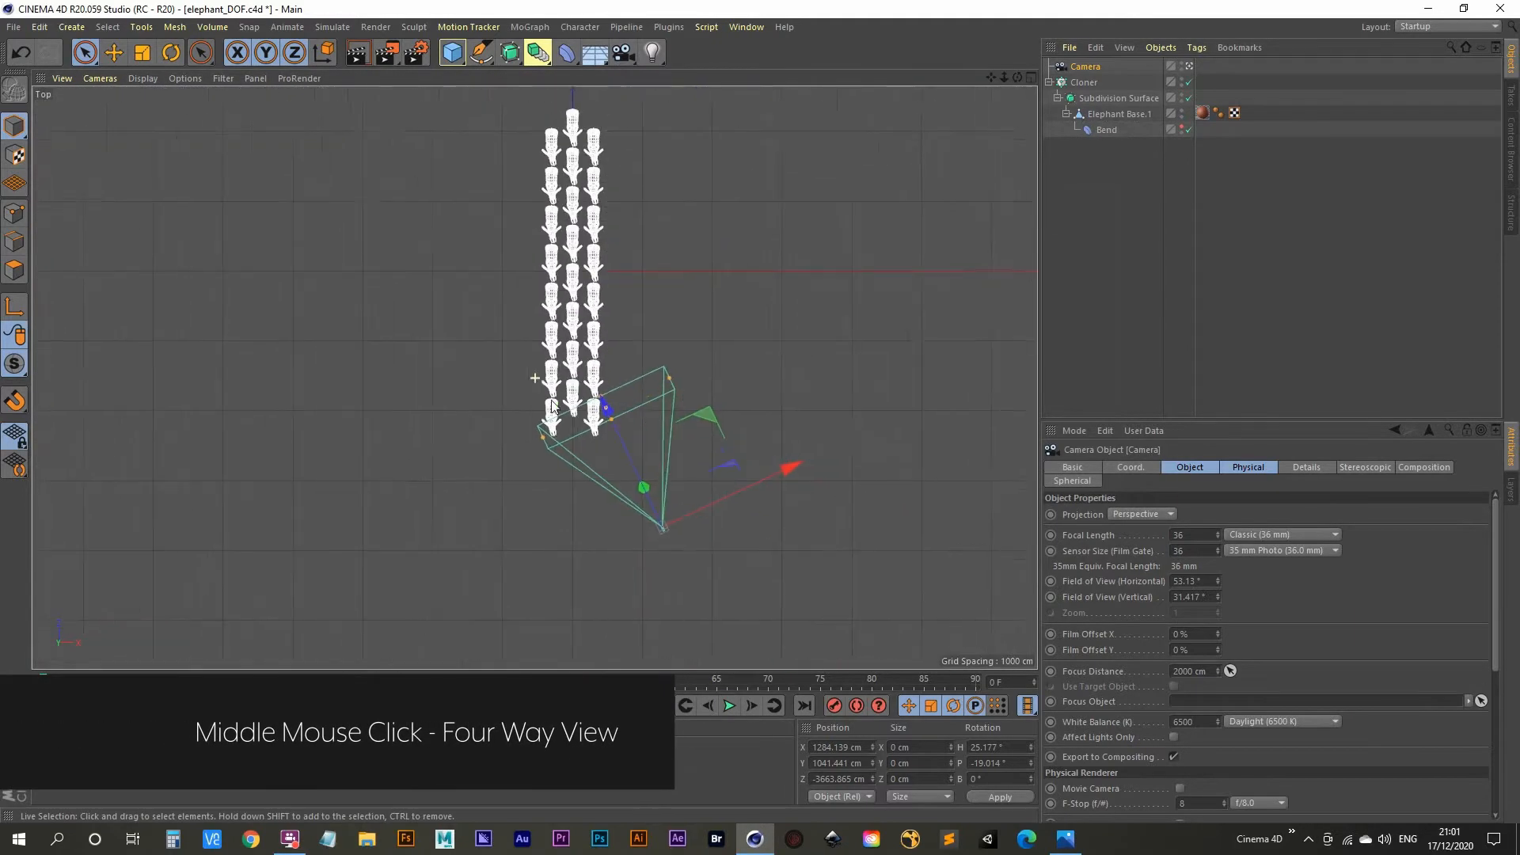
scroll(621, 387, up, 5)
scroll(625, 380, down, 2)
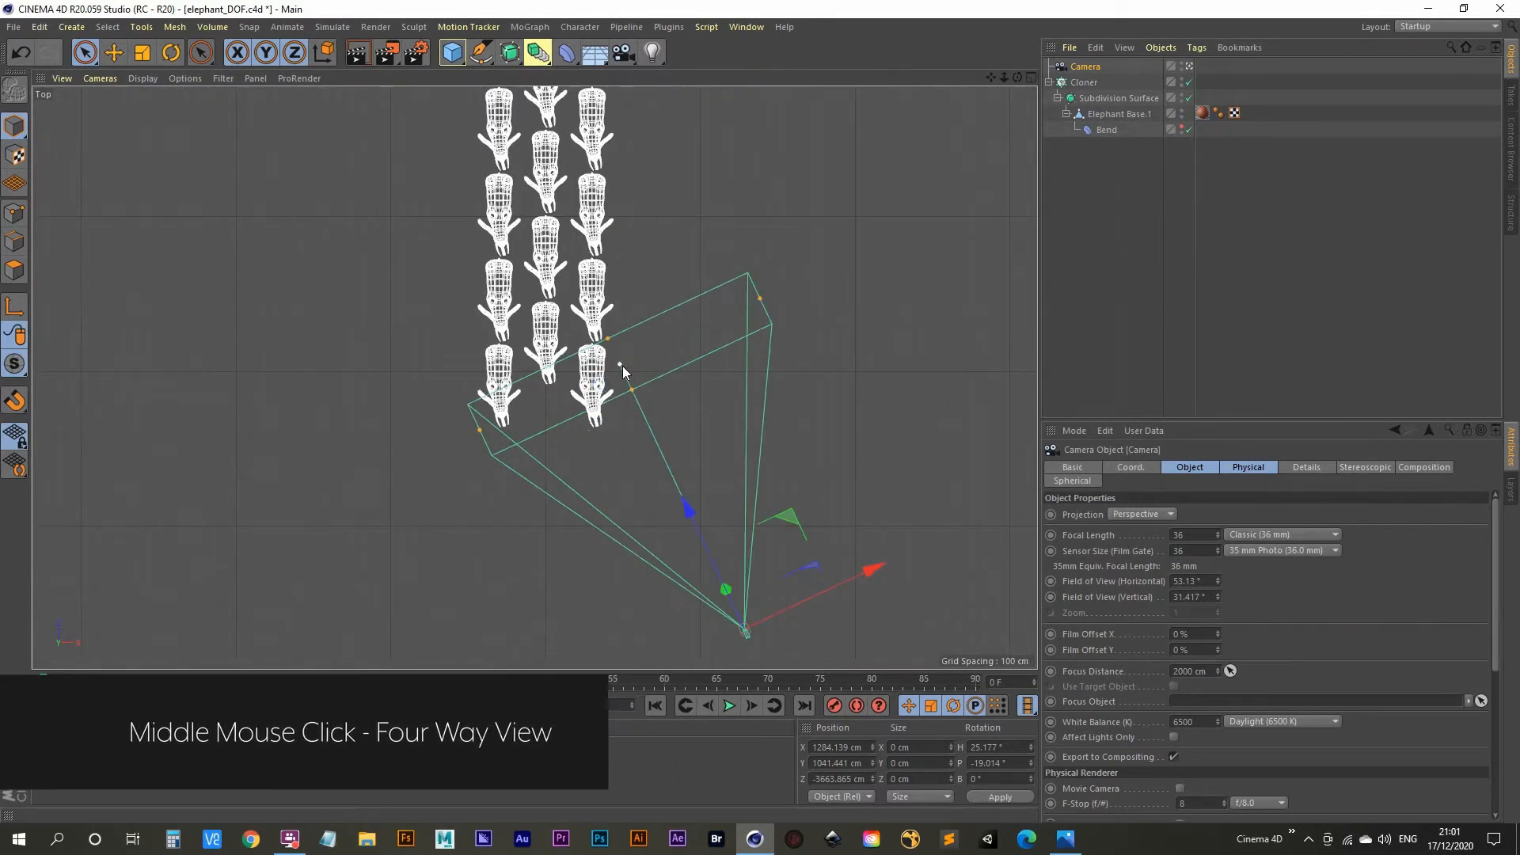
drag(622, 365, 596, 337)
click(1172, 671)
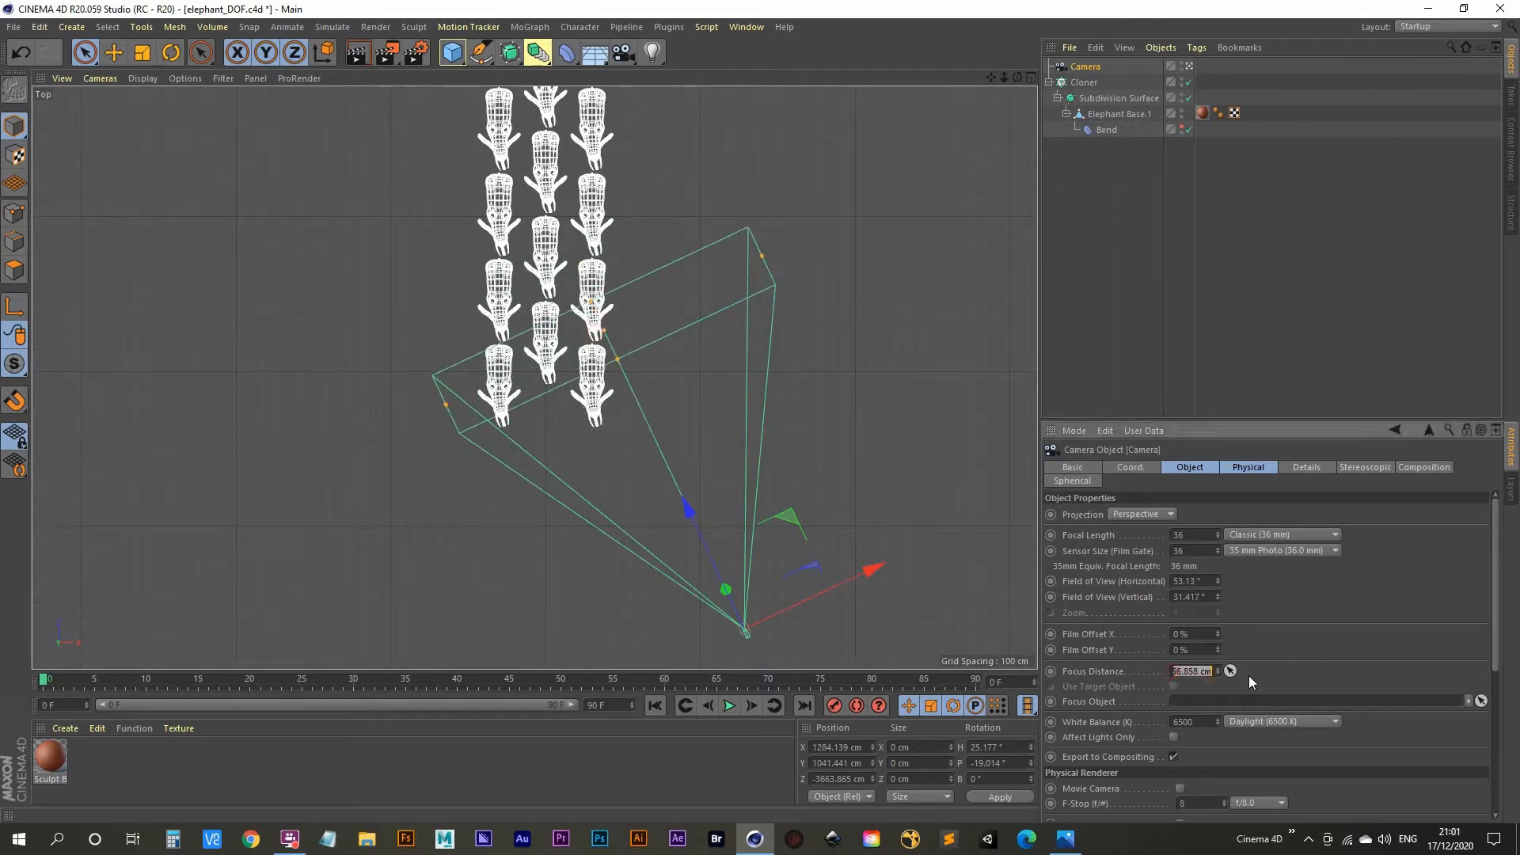
drag(604, 333, 543, 256)
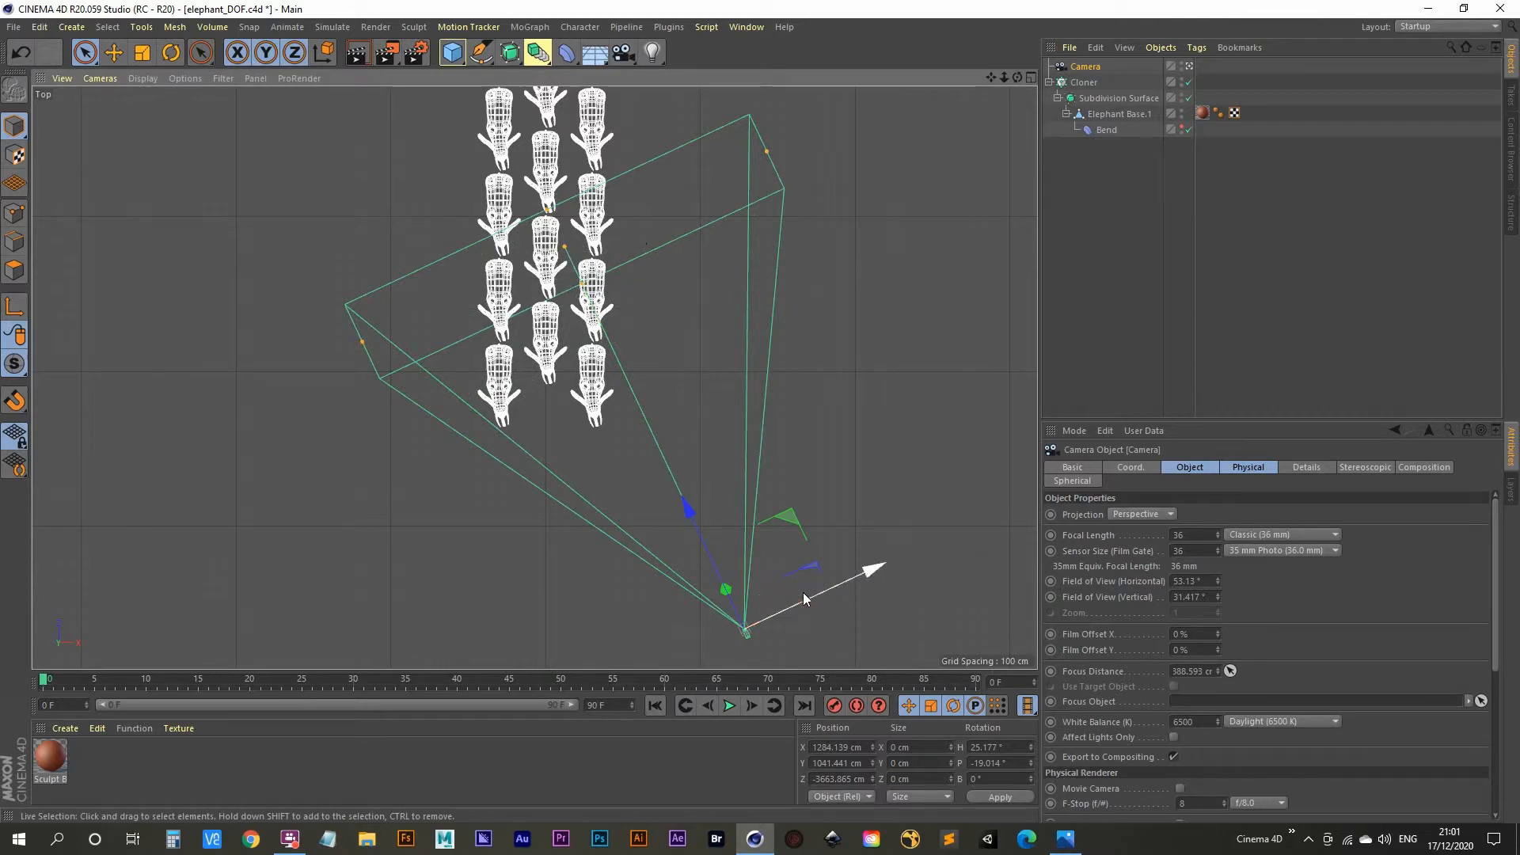
Step: Shift the camera sideways to about X 1114 cm, Z -3744 cm and set its focus distance to about 2725 cm on that elephant's head
drag(866, 571, 847, 586)
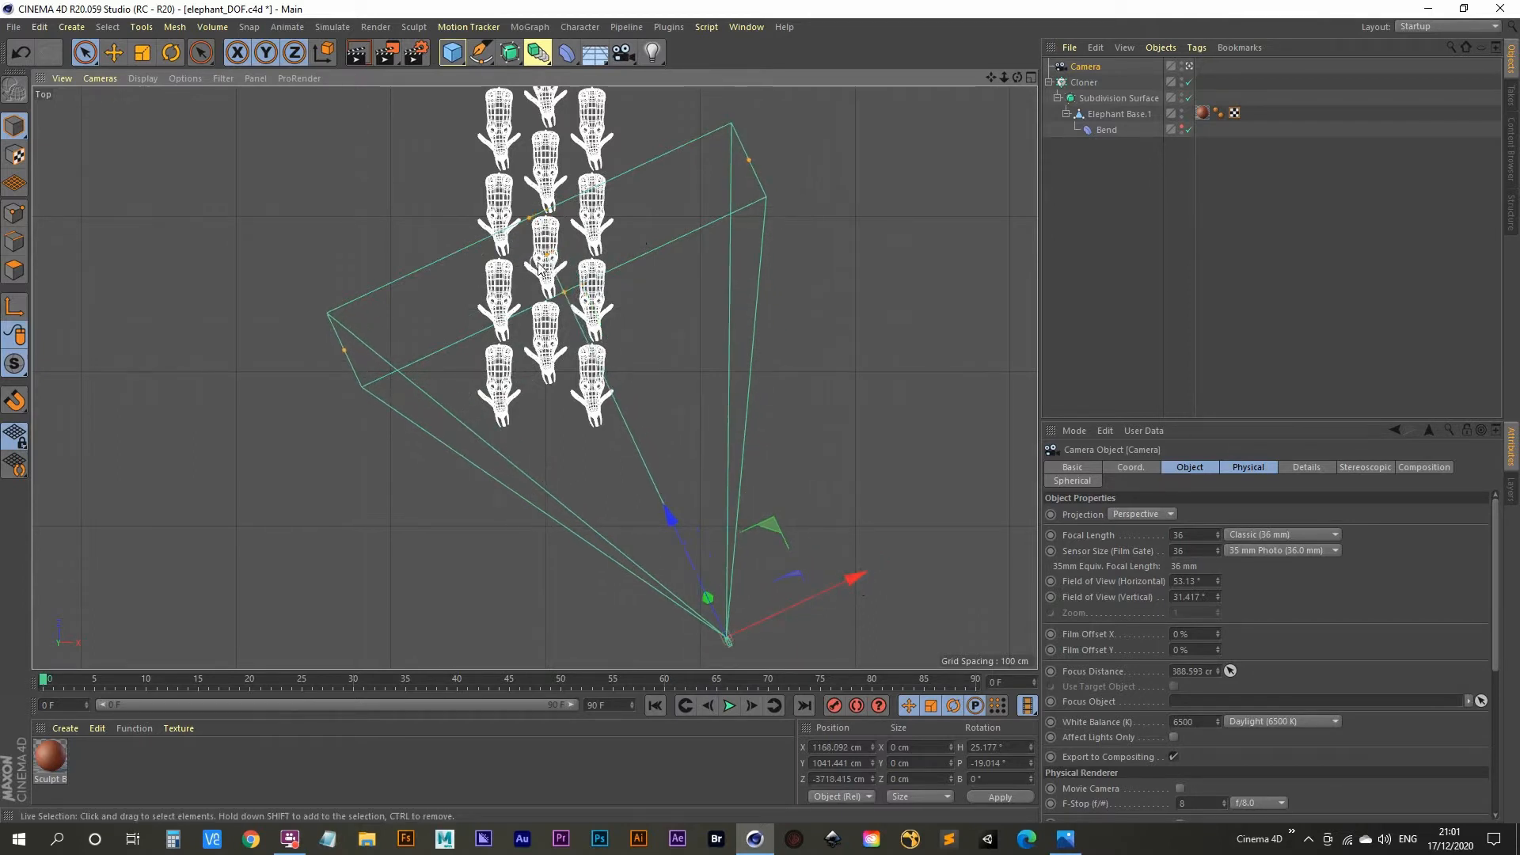
drag(546, 263, 543, 281)
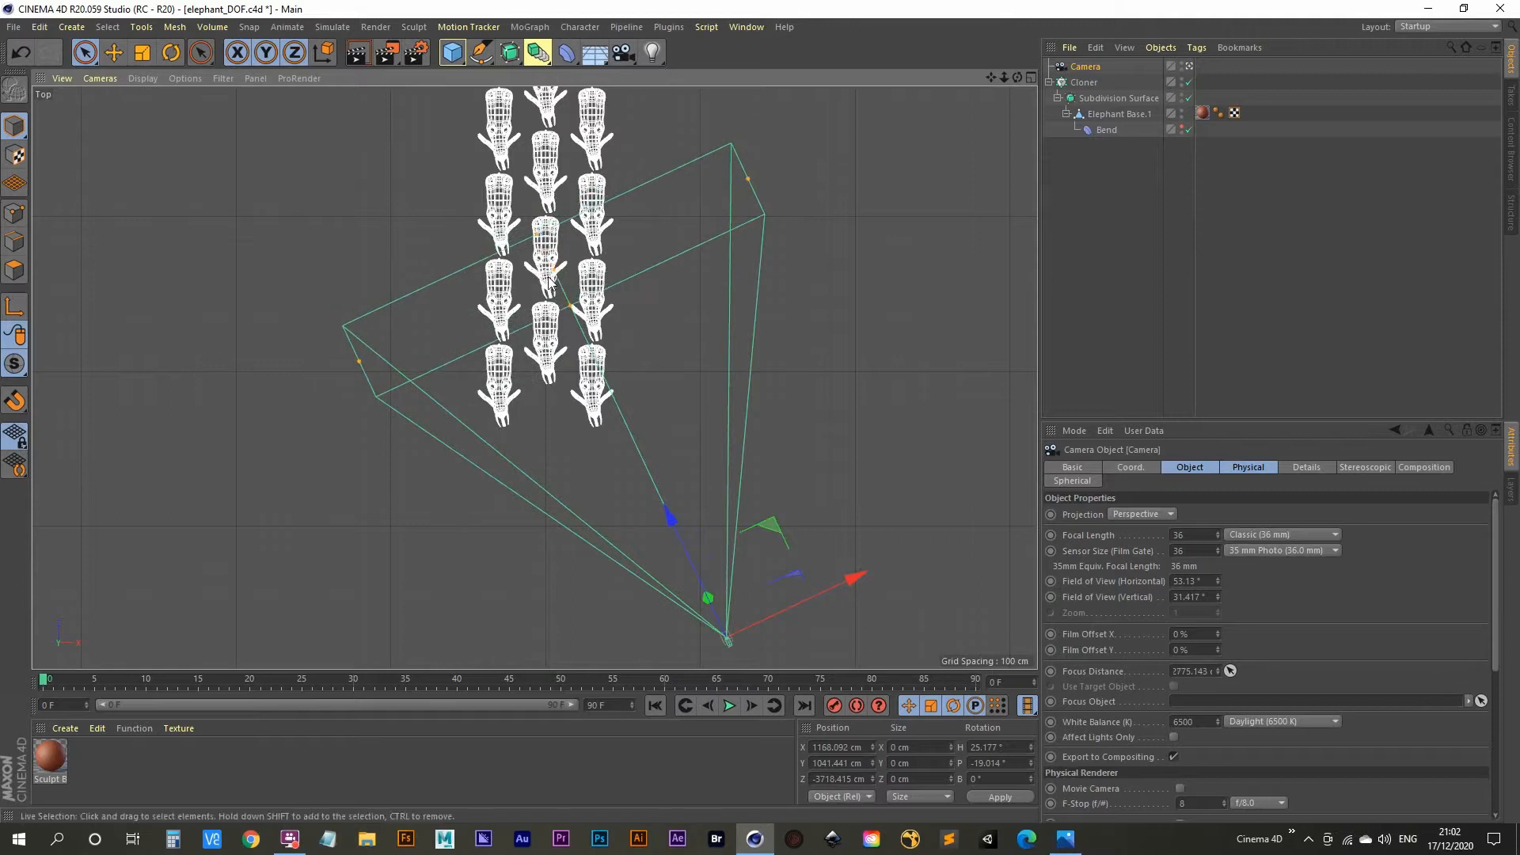
drag(848, 580, 840, 584)
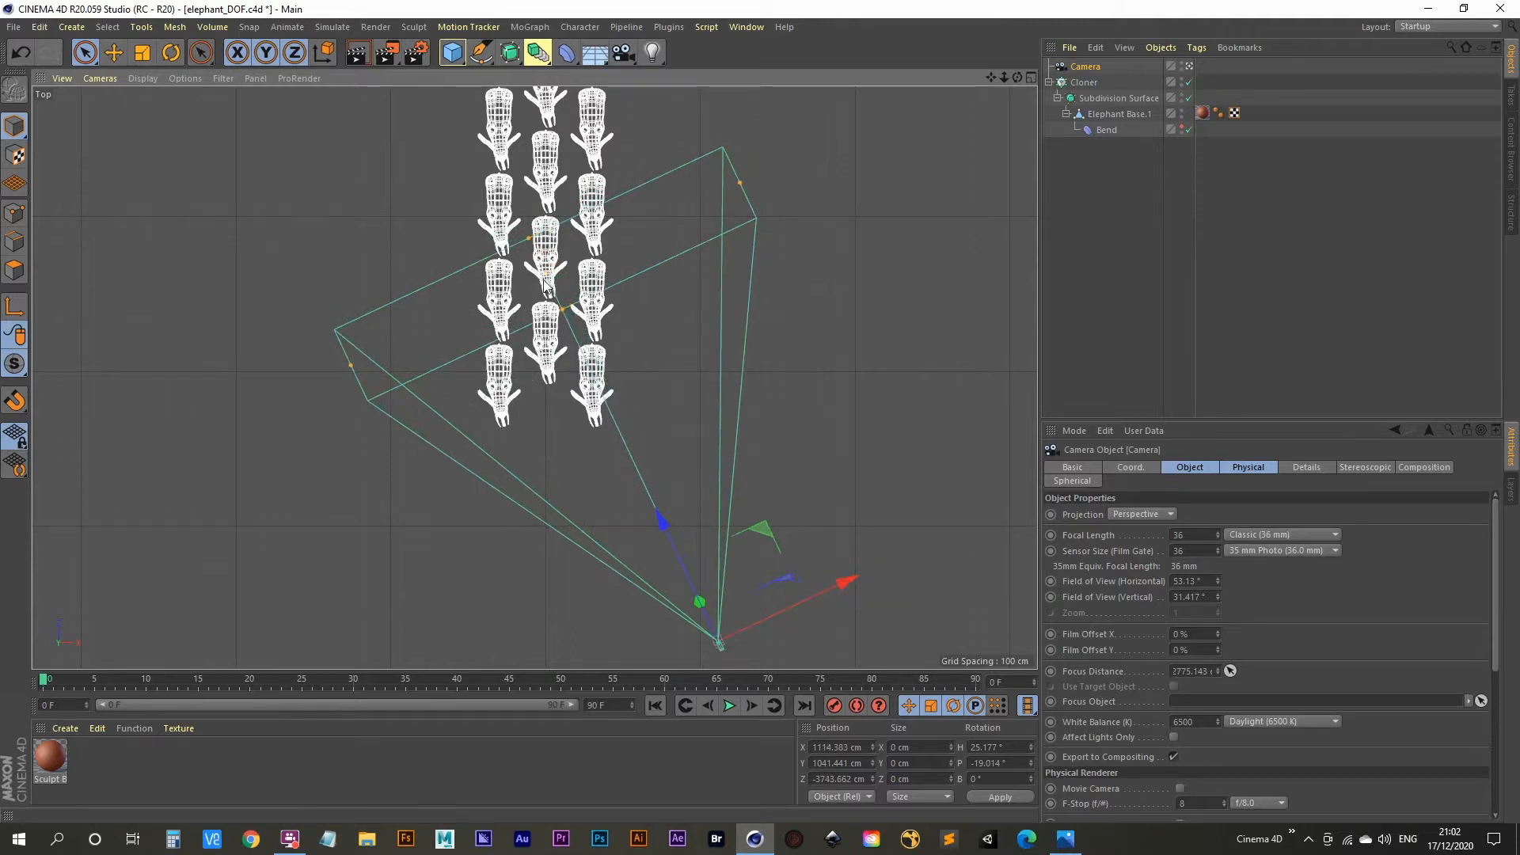
drag(545, 274, 547, 281)
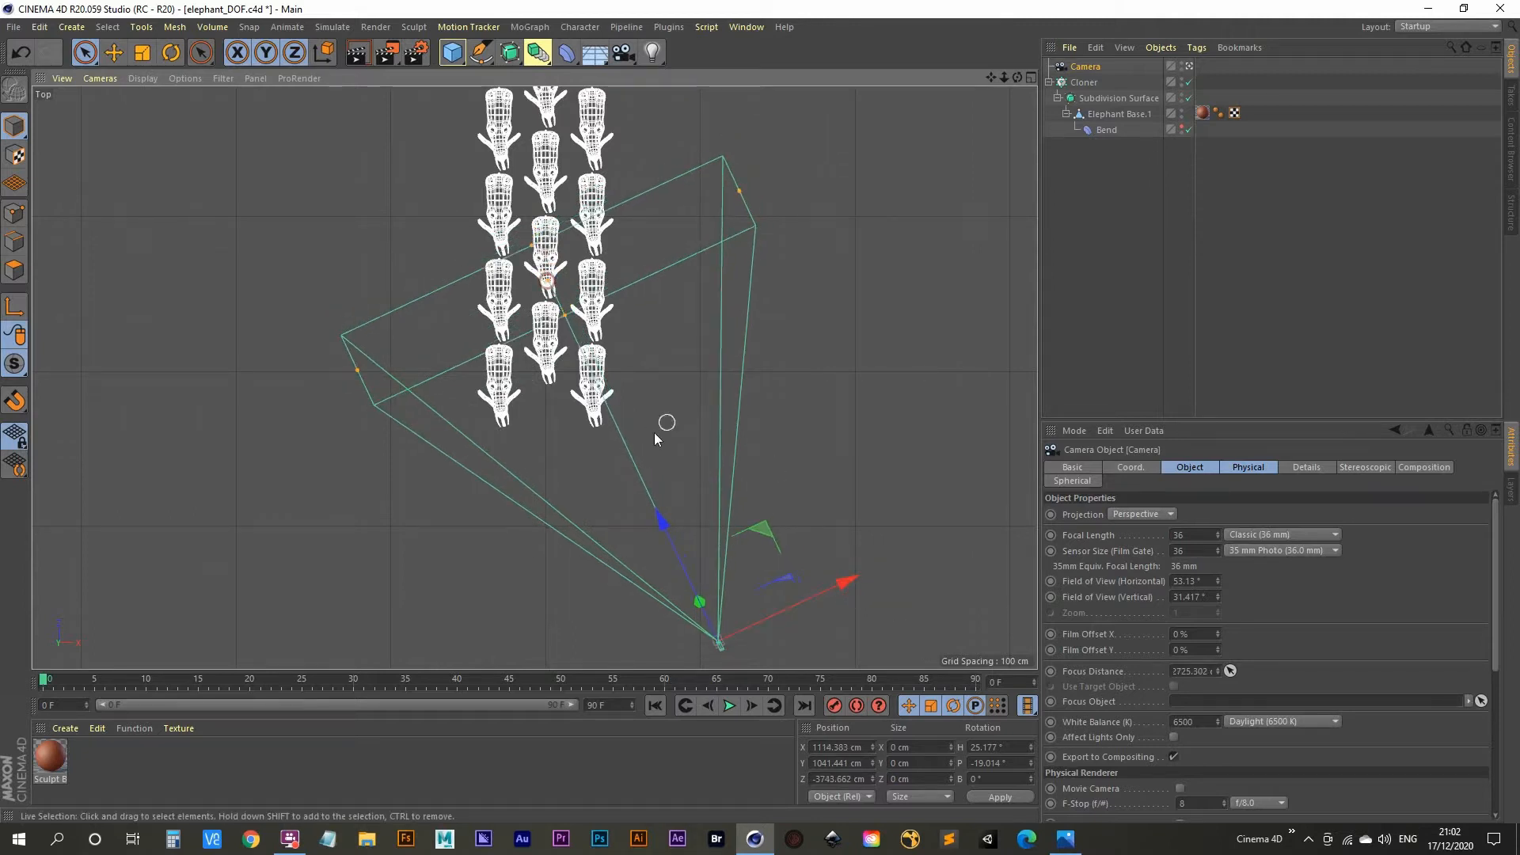
Step: Return to the camera's perspective view and render the herd to the Picture Viewer
middle_click(544, 284)
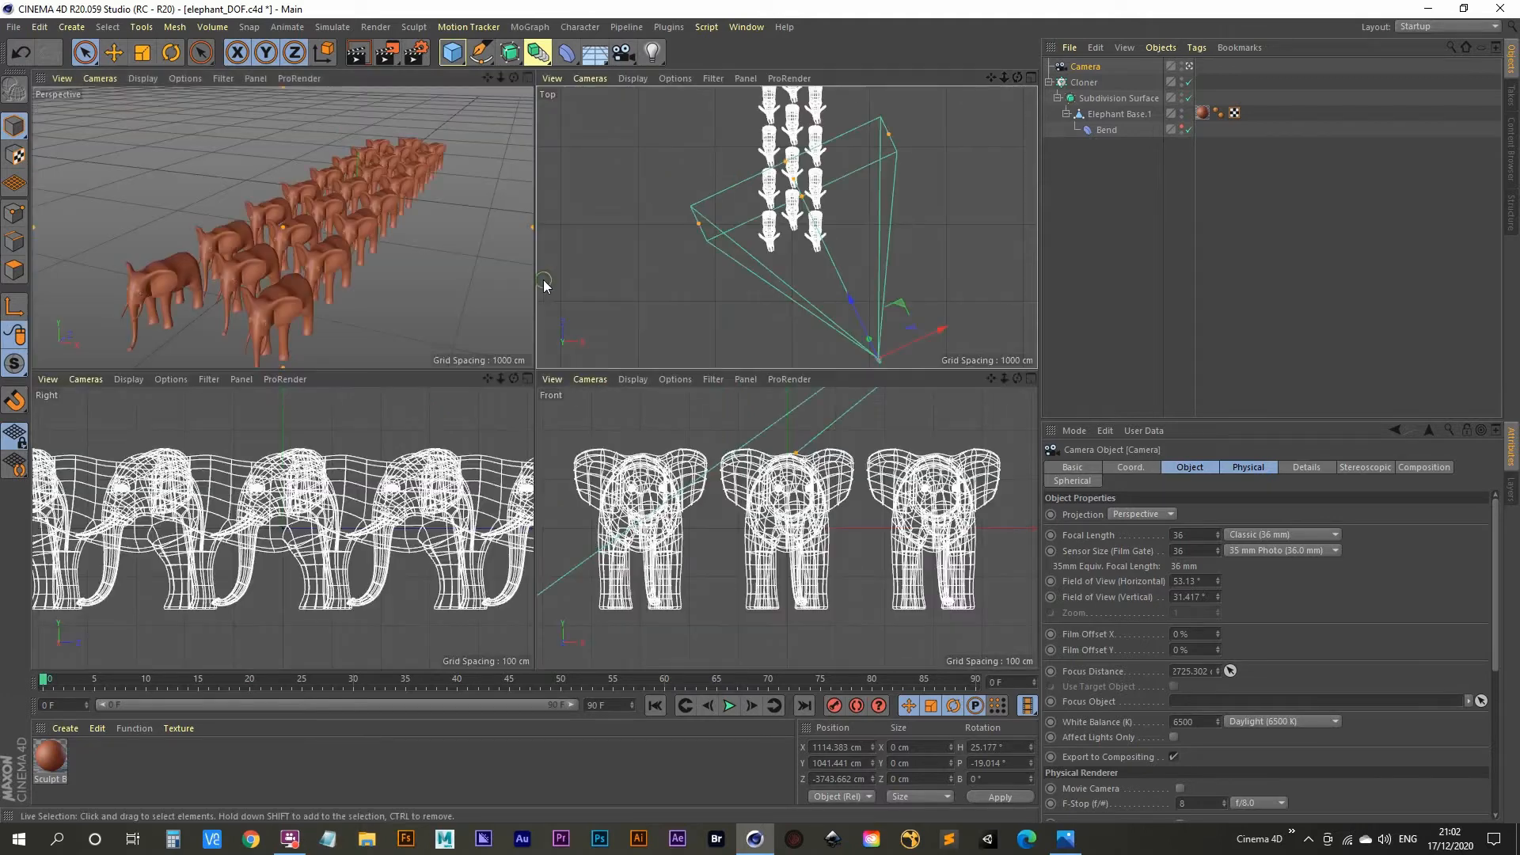
middle_click(416, 228)
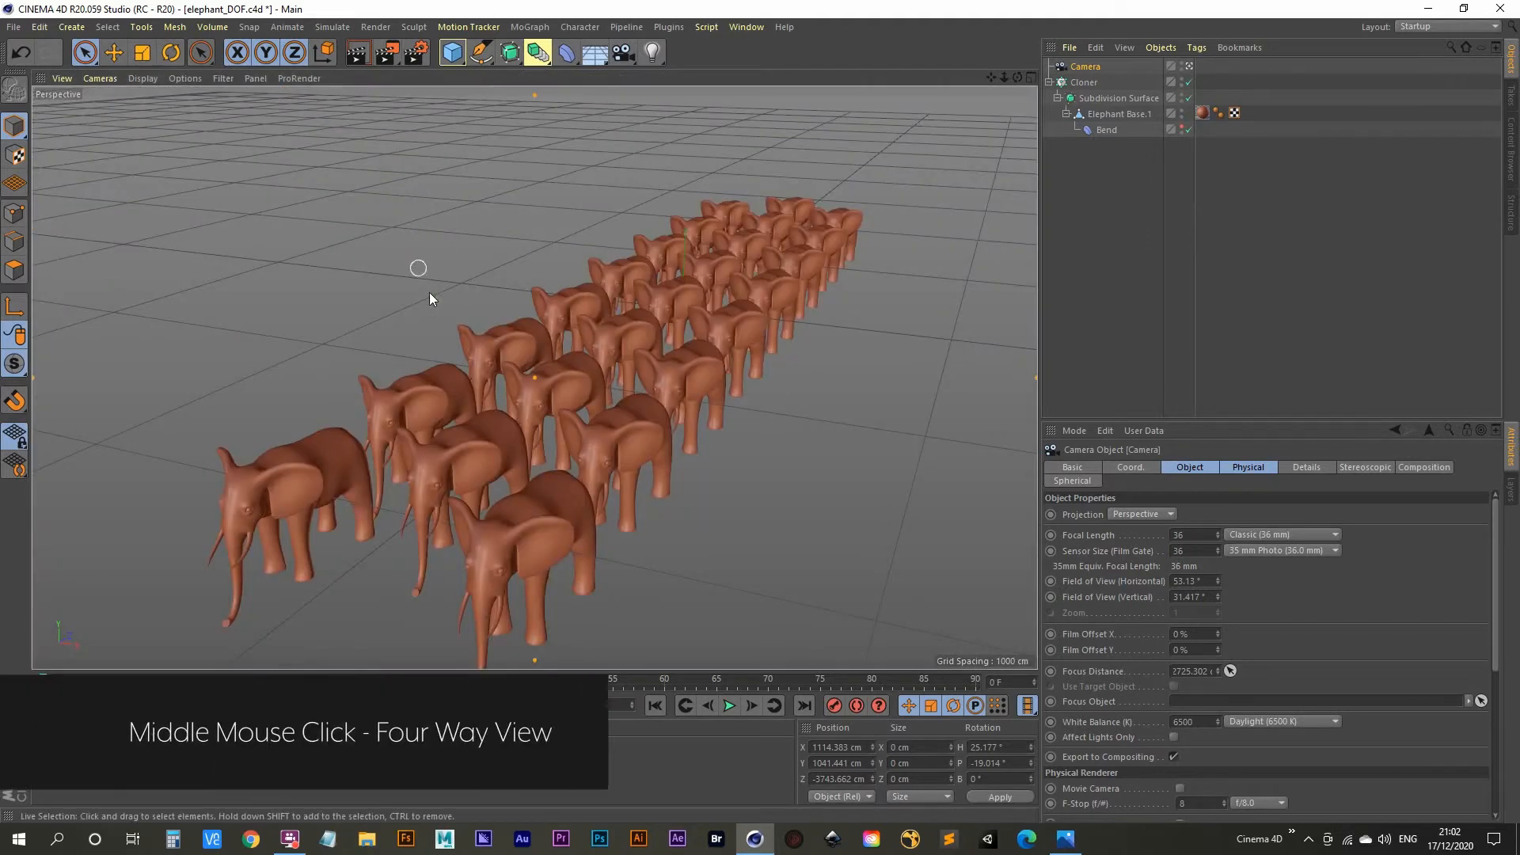
click(391, 53)
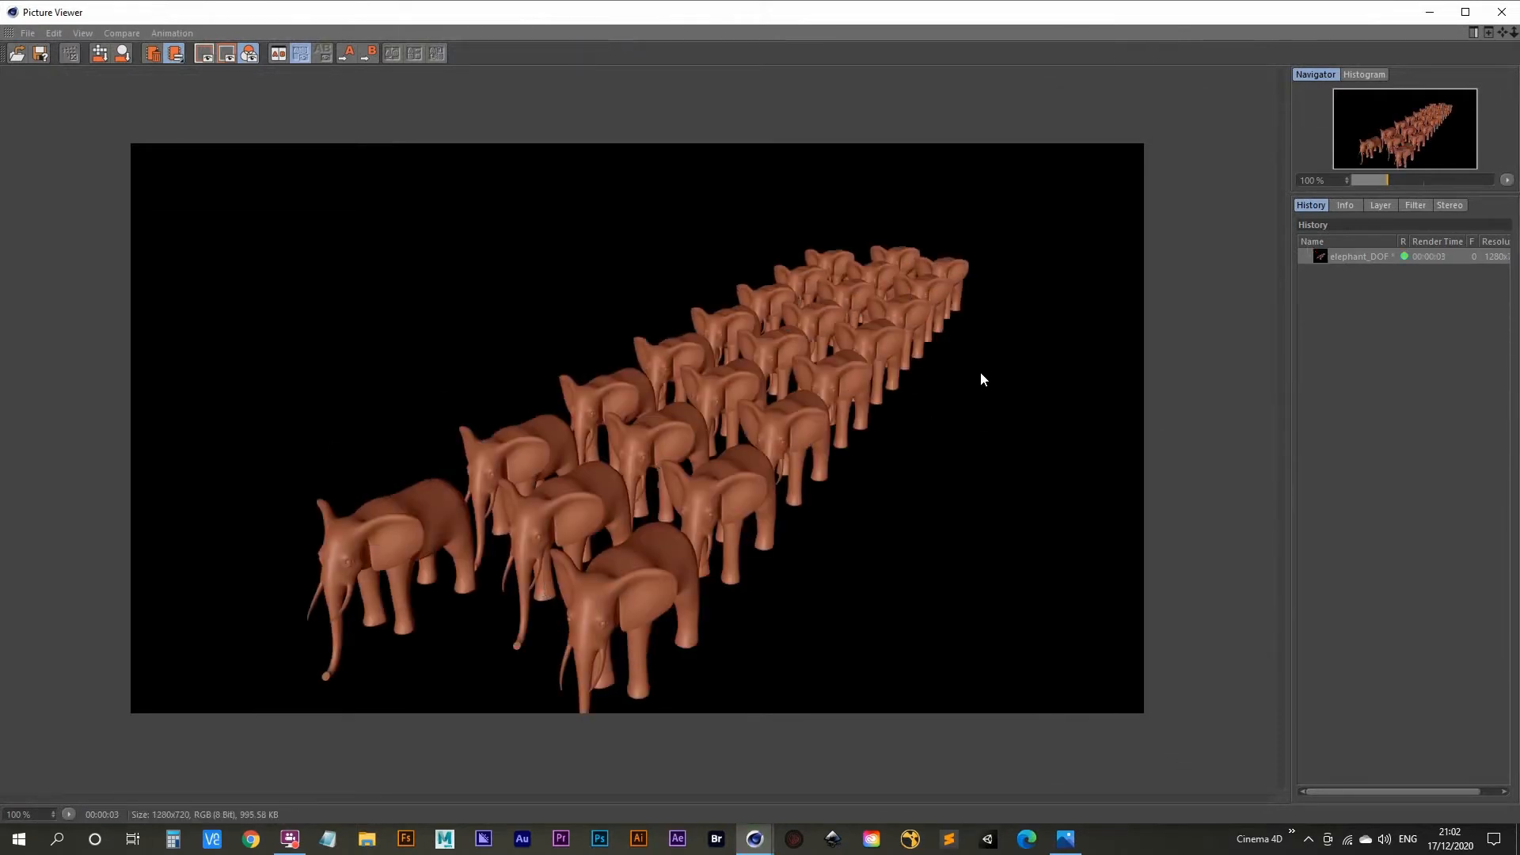
click(1429, 12)
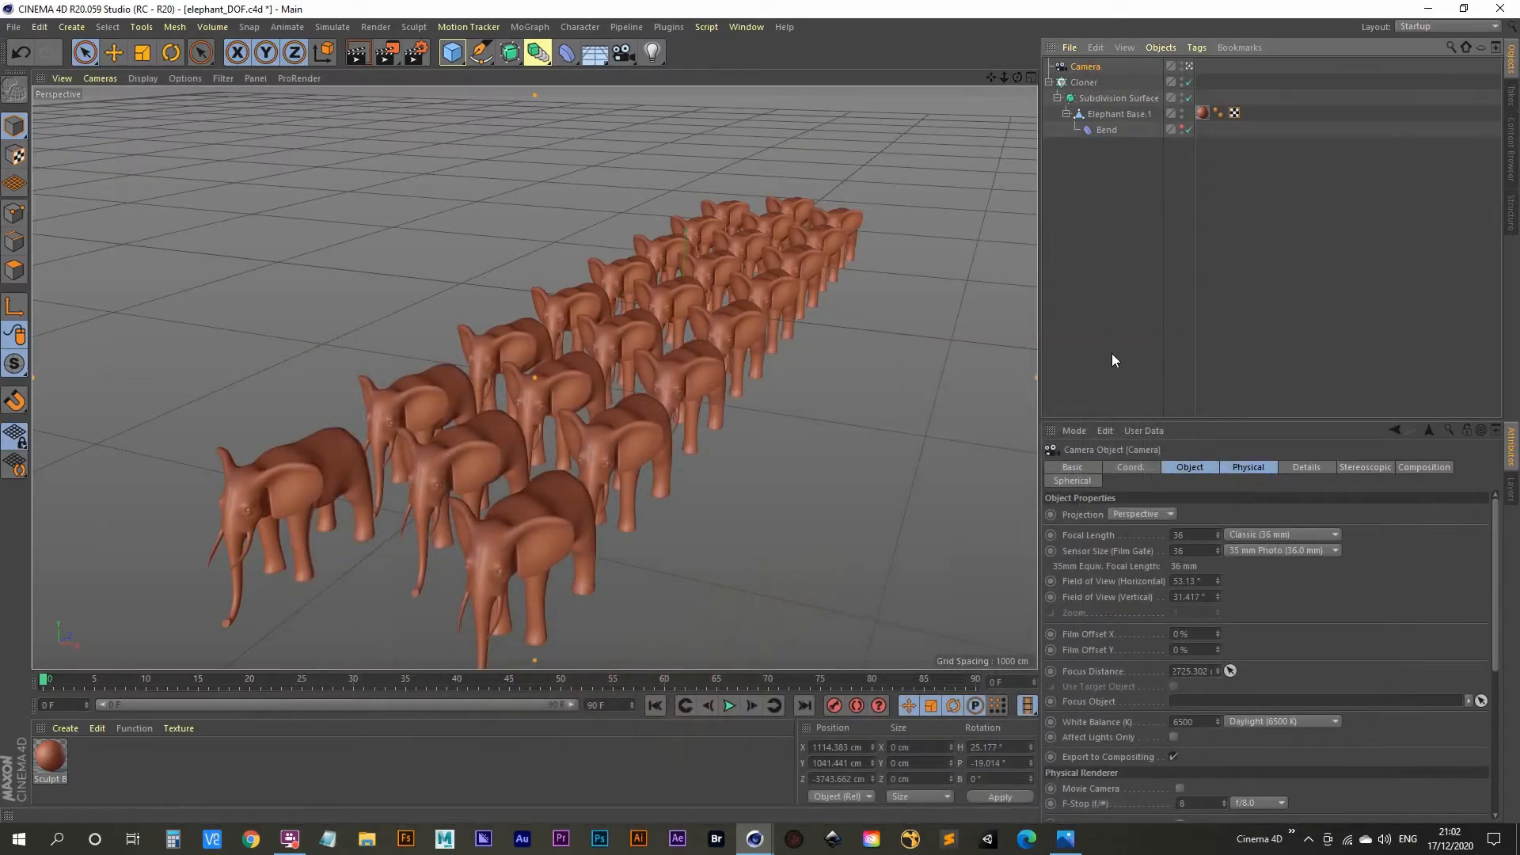
Step: Set the camera's F-Stop to 0.2 and render the herd again to the Picture Viewer
click(1258, 467)
click(1200, 529)
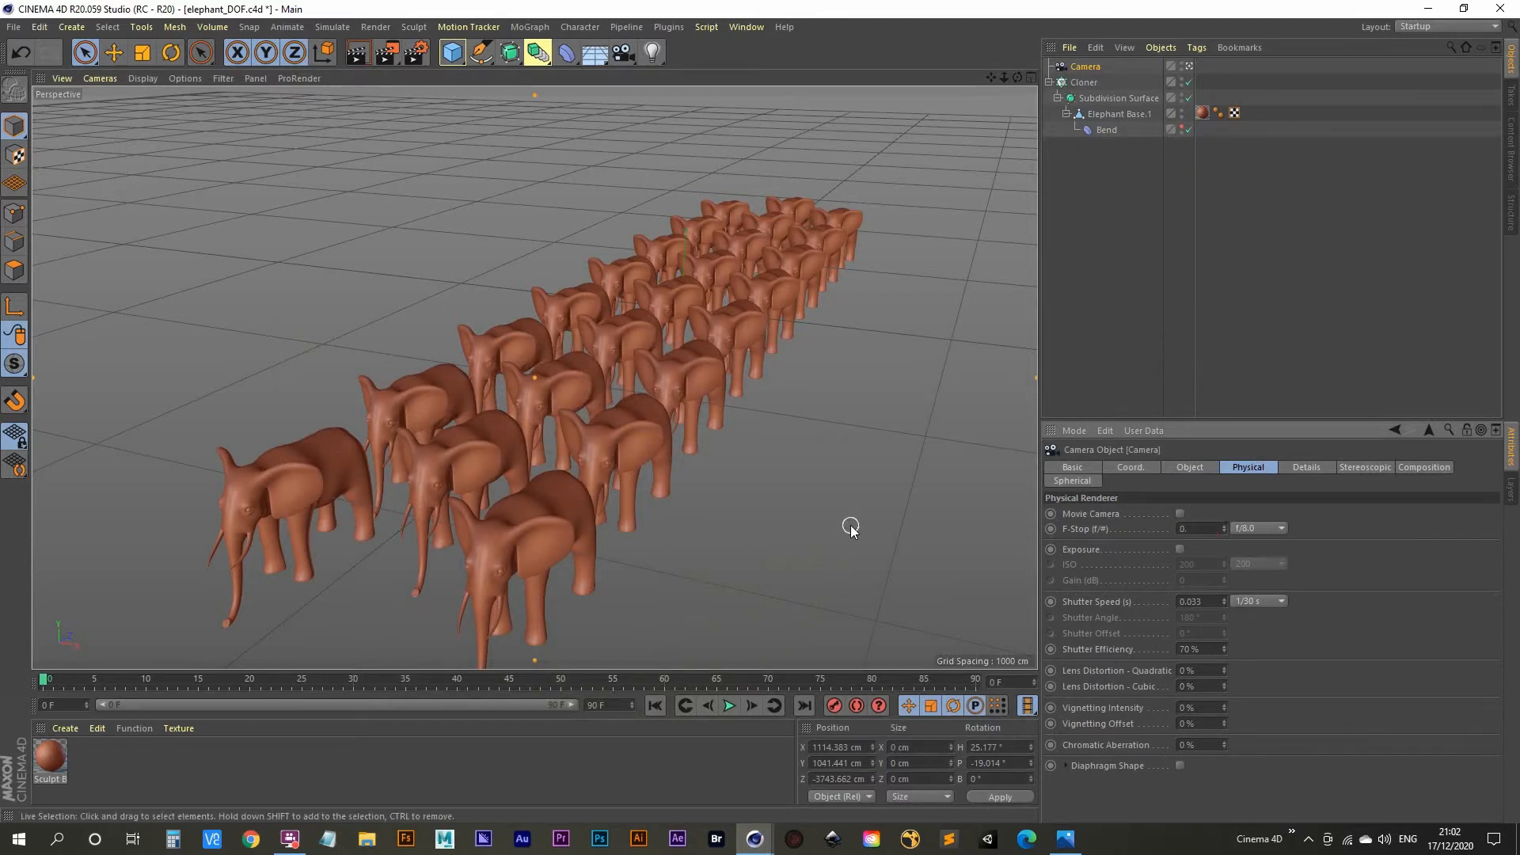
key(shift+r)
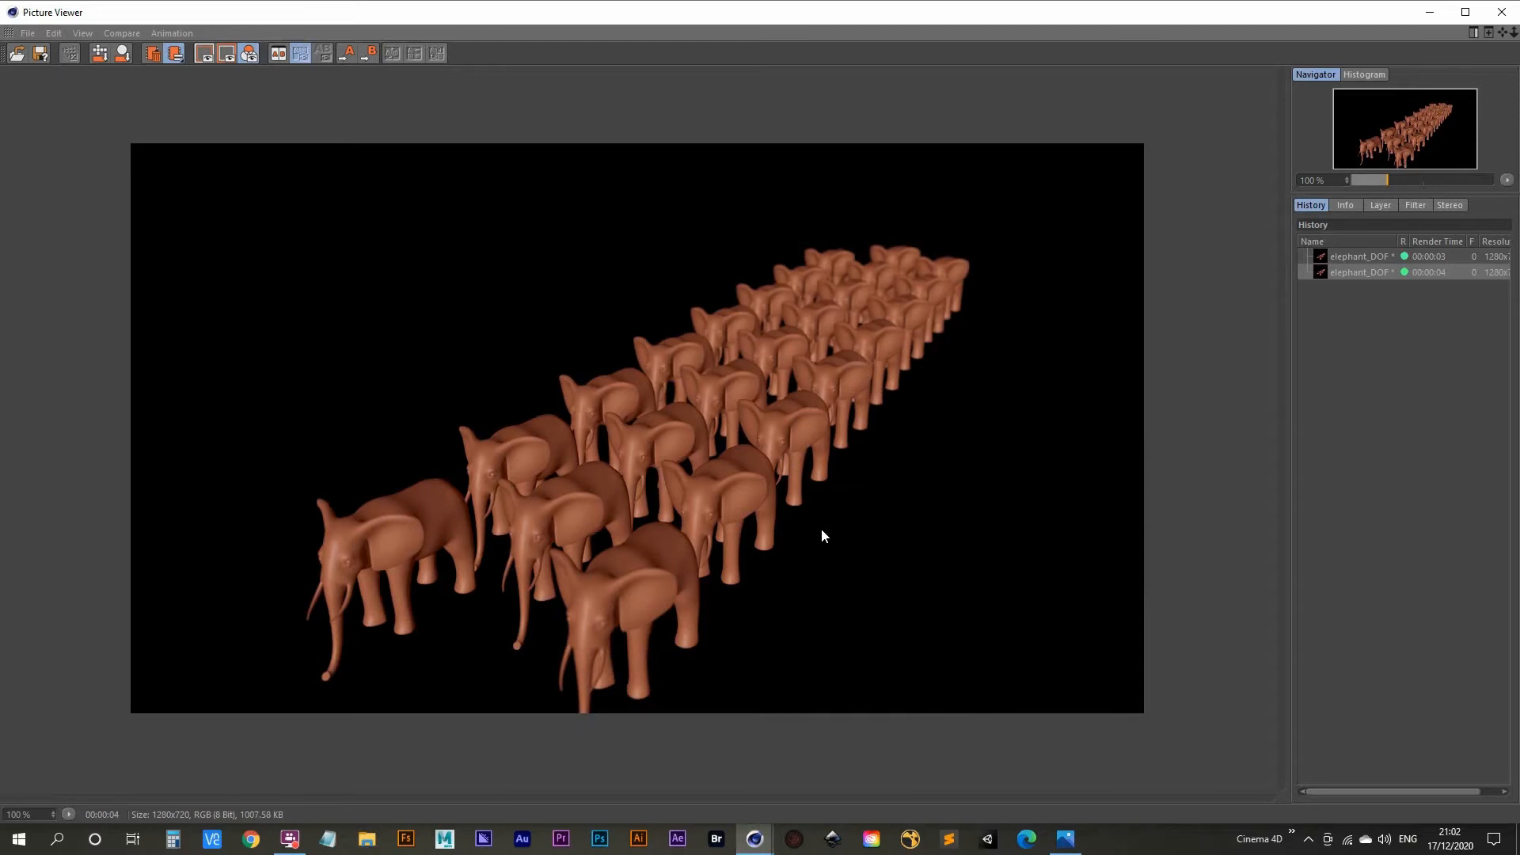
Step: Compare the two elephant renders in the Picture Viewer history for differences in depth-of-field blur, then close the viewer
click(1367, 266)
key(Up)
key(Down)
key(Up)
key(Down)
key(Up)
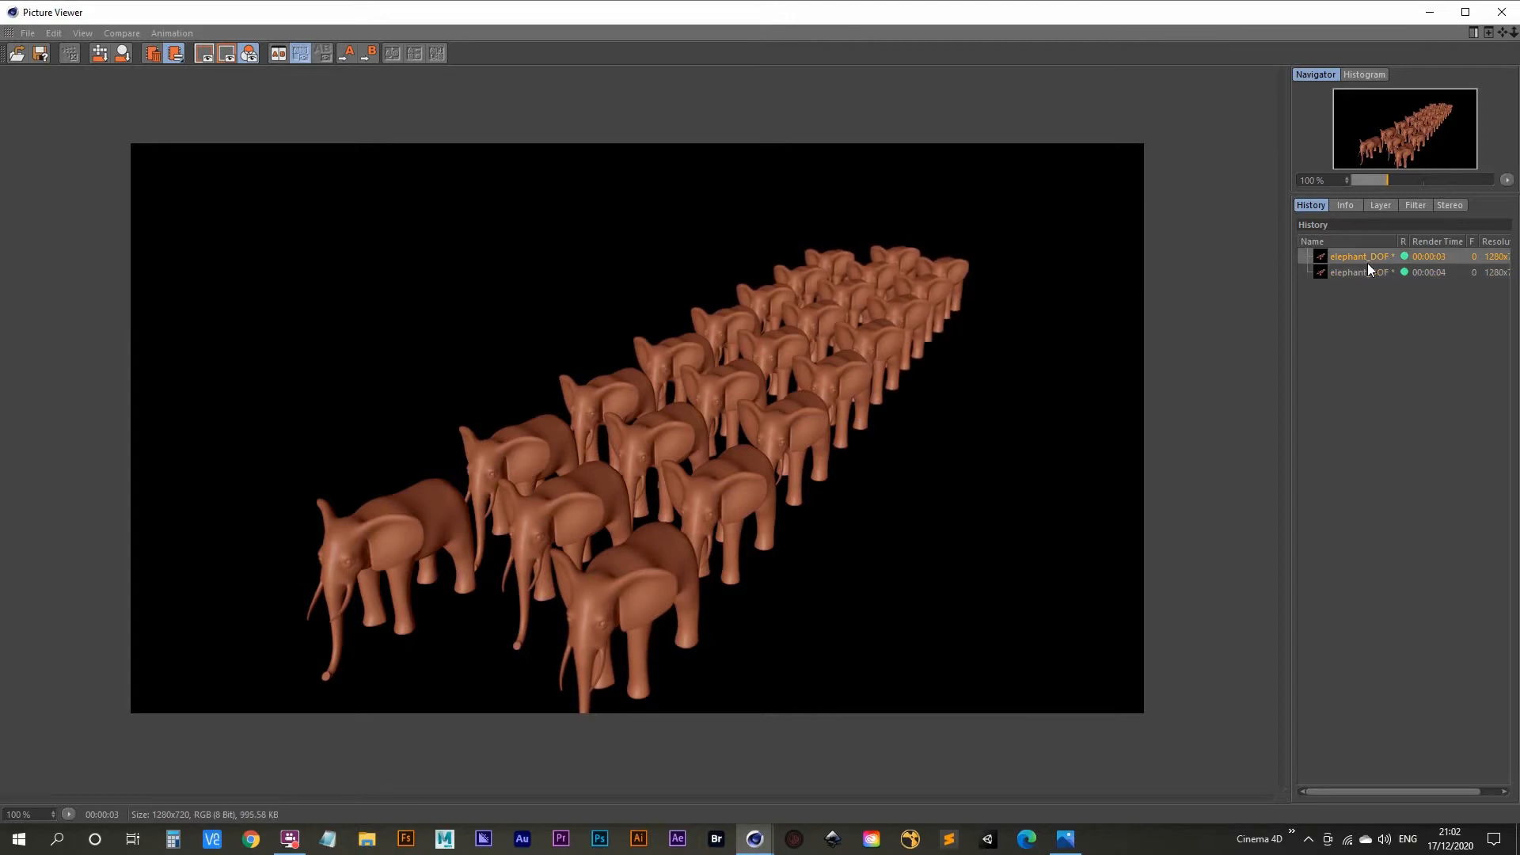
key(Down)
key(Up)
key(Down)
key(Up)
key(Down)
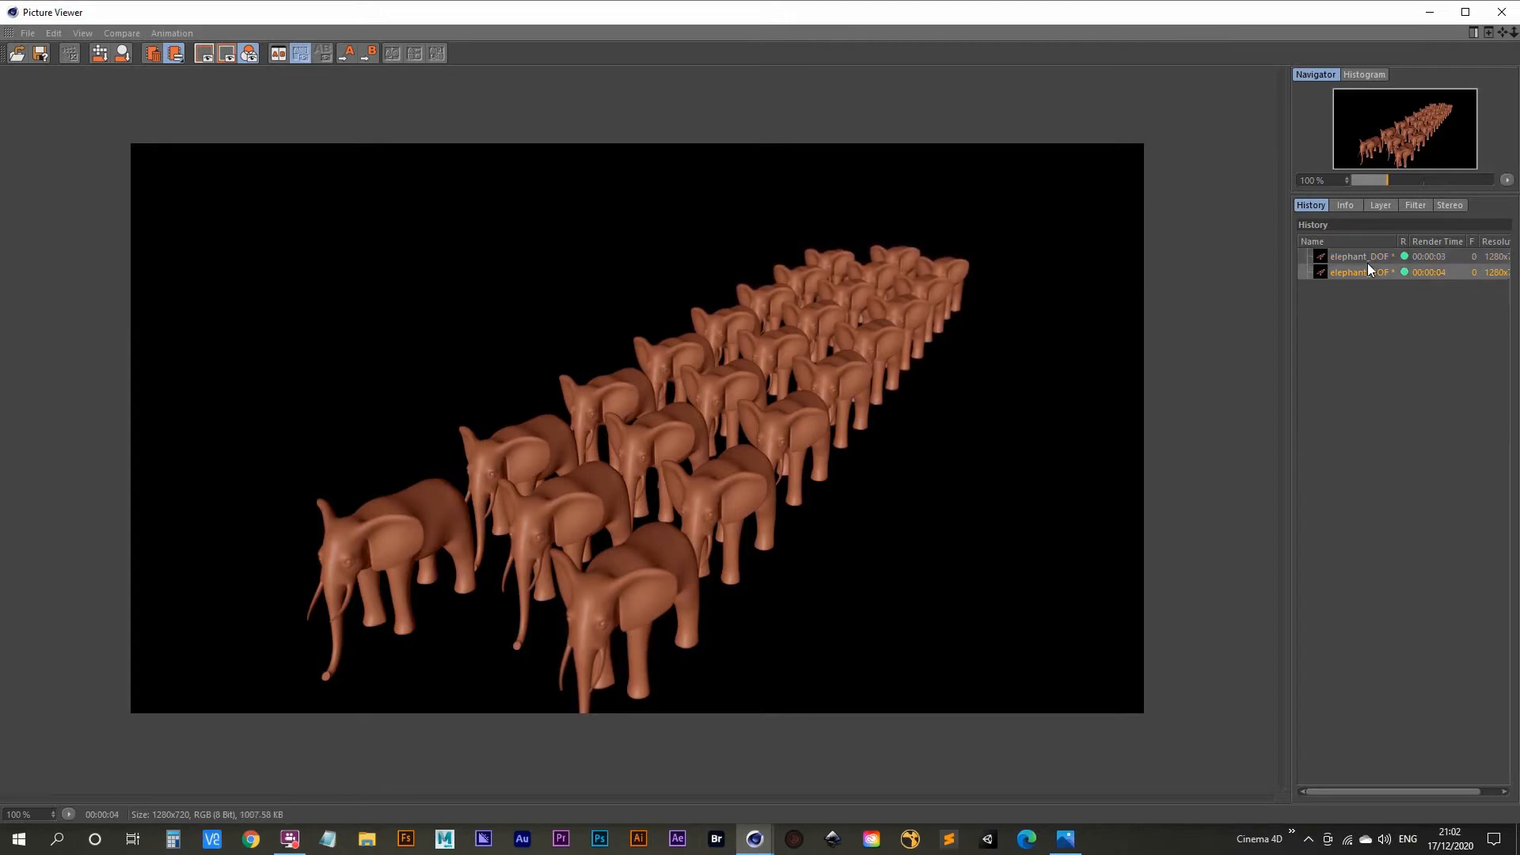
key(Up)
key(Down)
key(Up)
key(Down)
click(1502, 13)
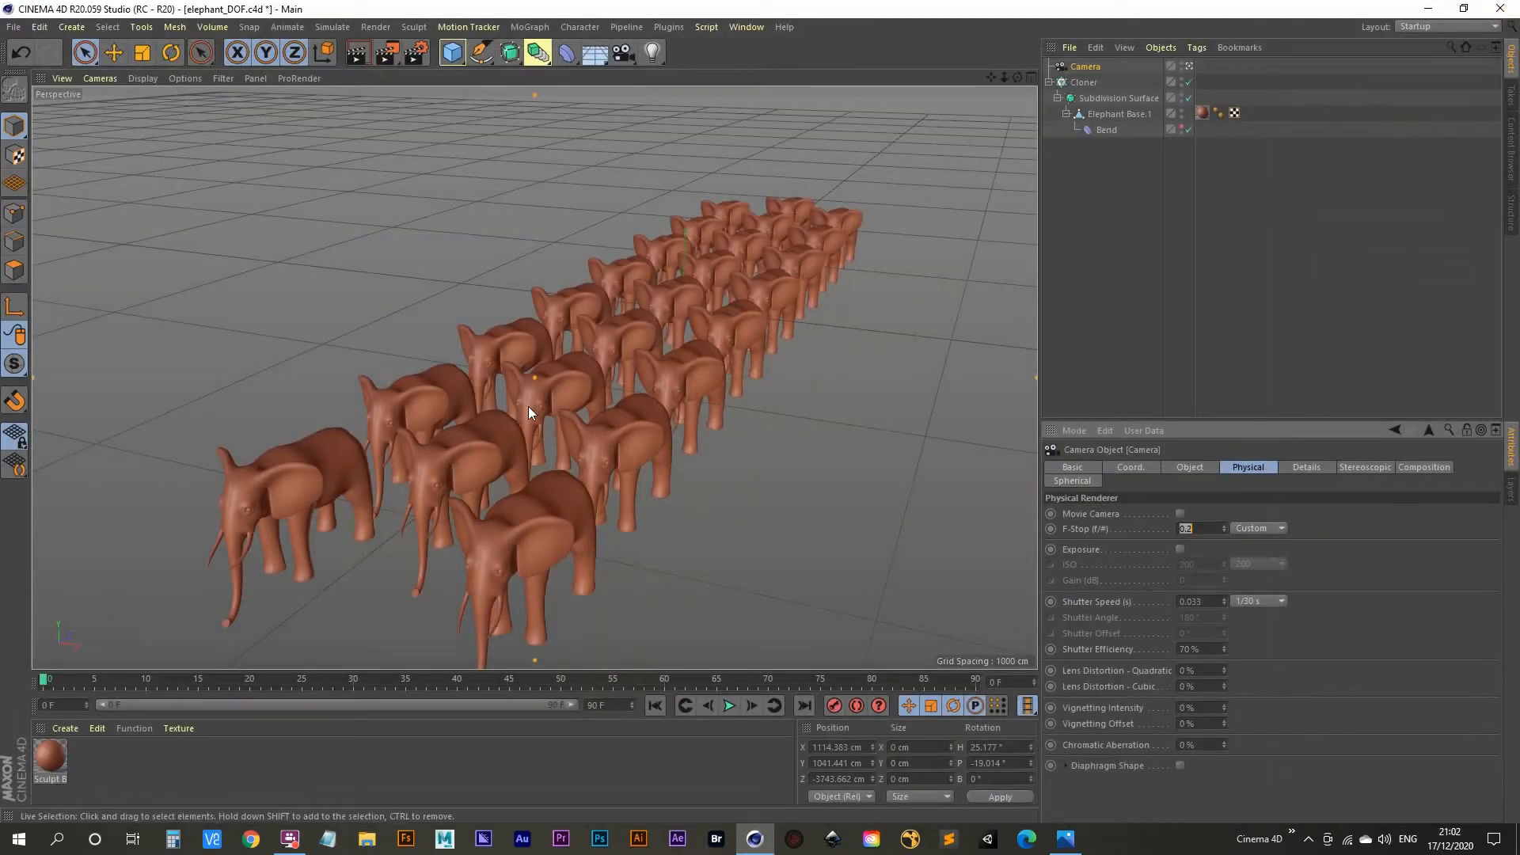
Step: Pull the camera back to about X 1204, Y 1122, Z -3937 cm and show its Object properties with the focus settings
mouse_move(538, 406)
alt+right_down()
mouse_move(581, 334)
mouse_move(530, 416)
alt+right_up()
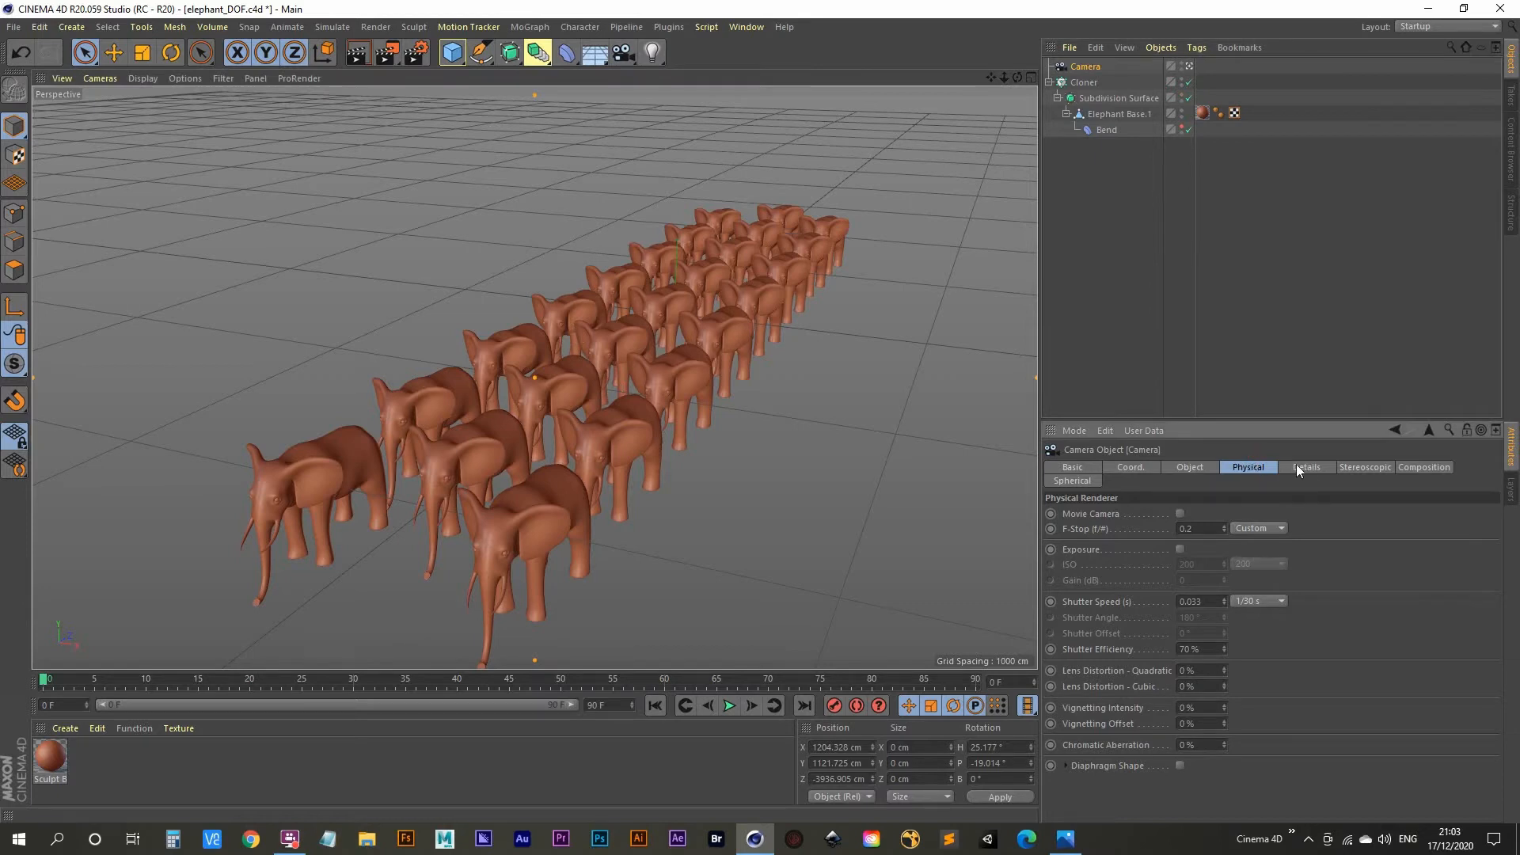
click(1191, 468)
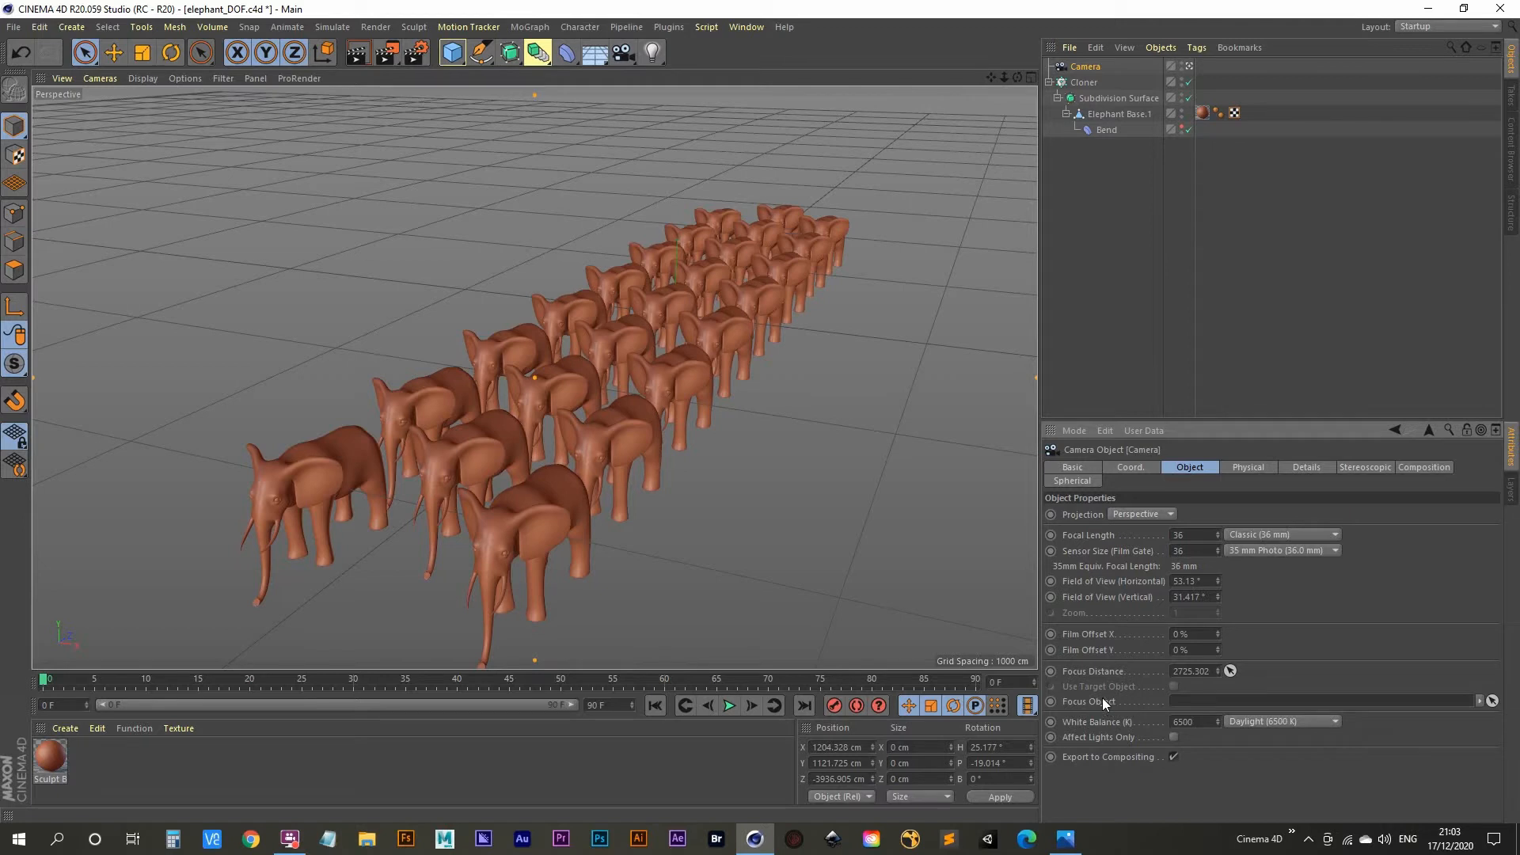
Step: Add a cube to the scene and rename it focus_cube
click(452, 52)
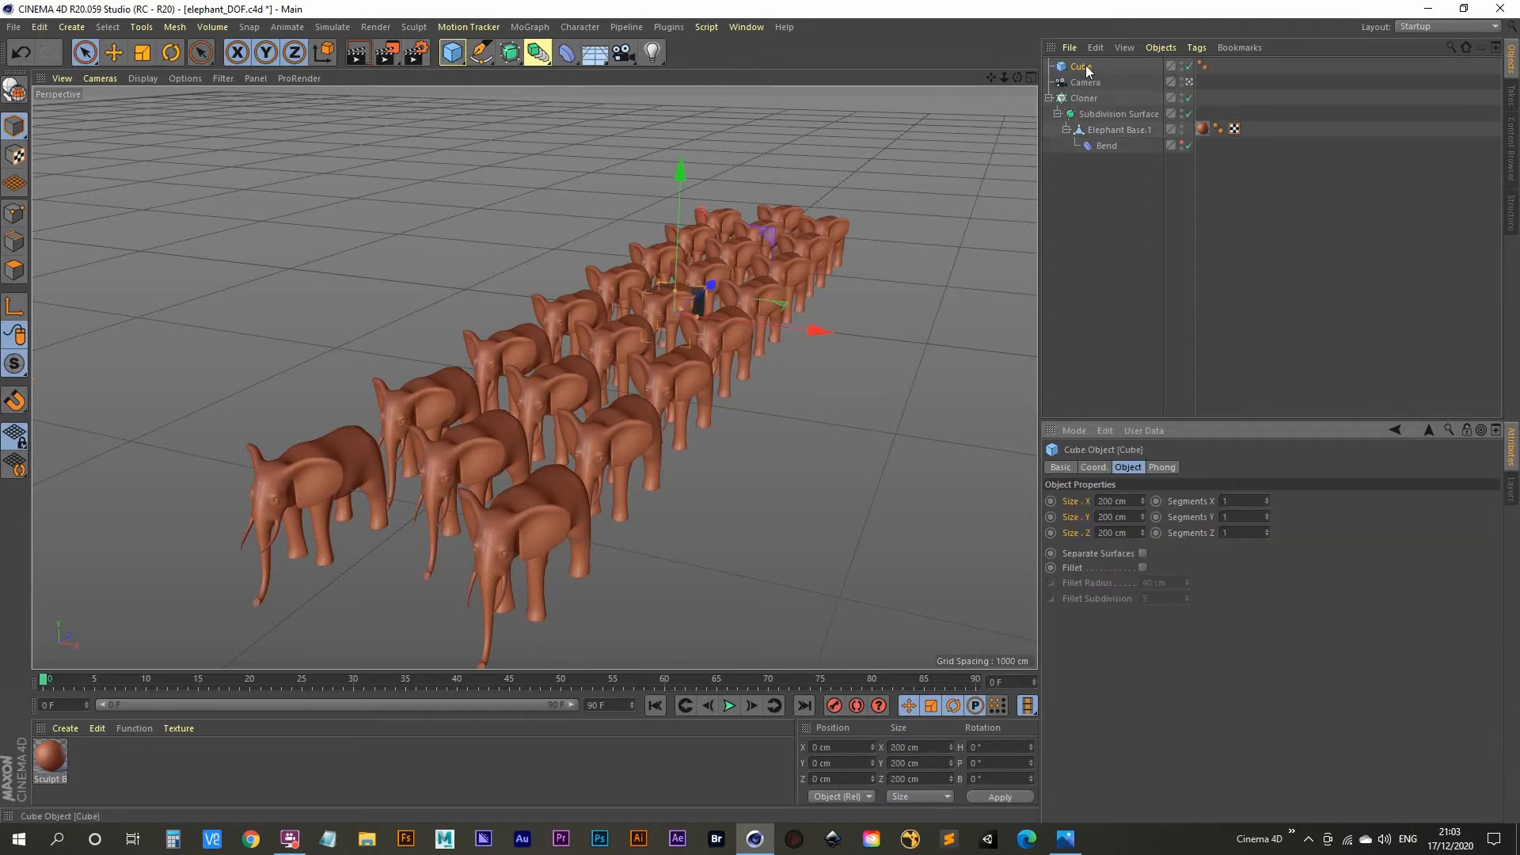
double_click(1082, 67)
text(fo)
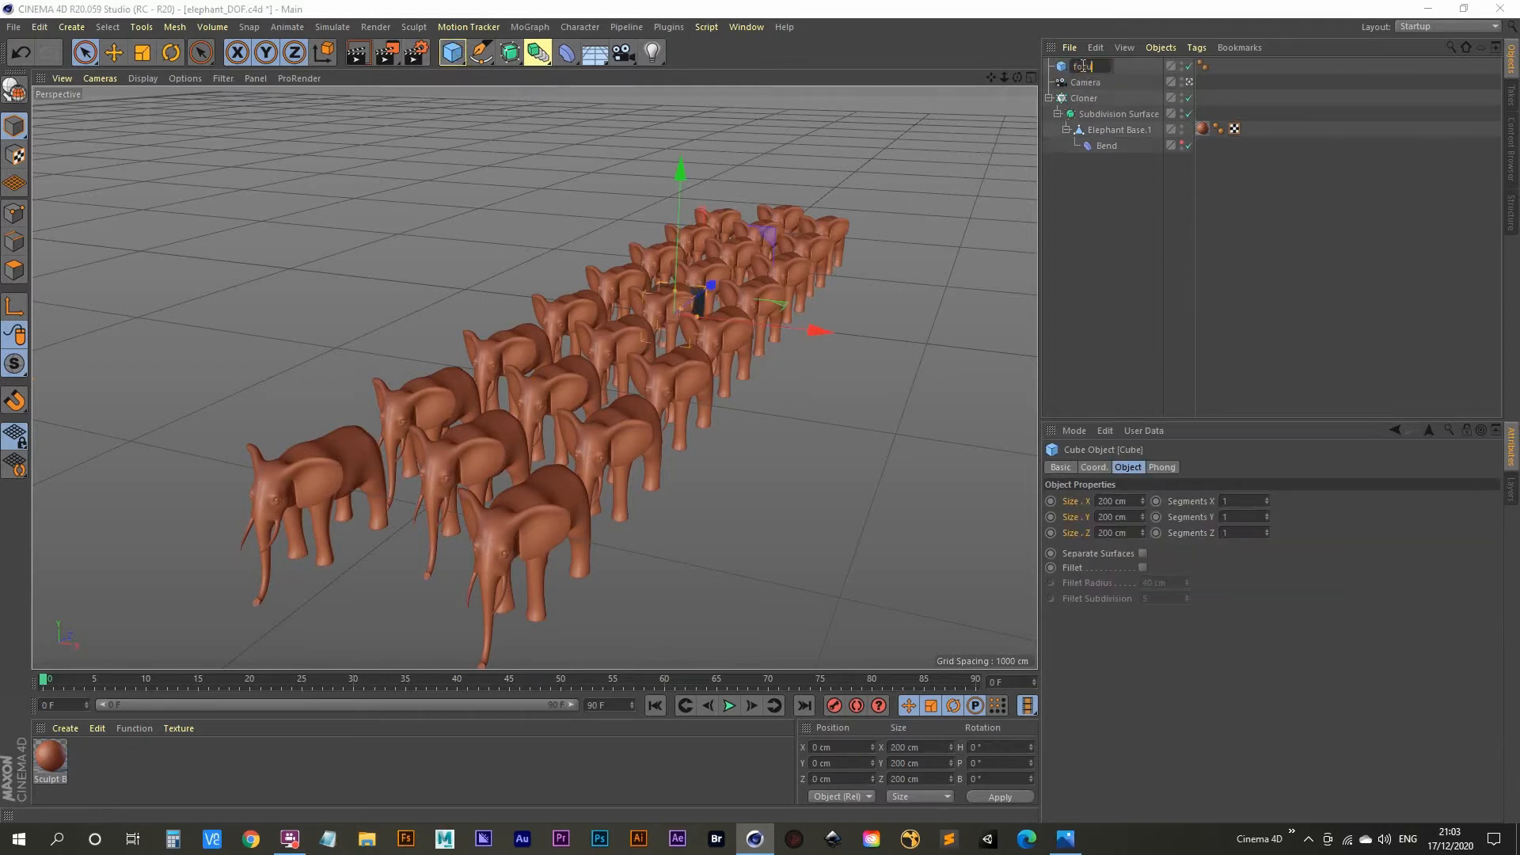
text(cus_cube)
key(Return)
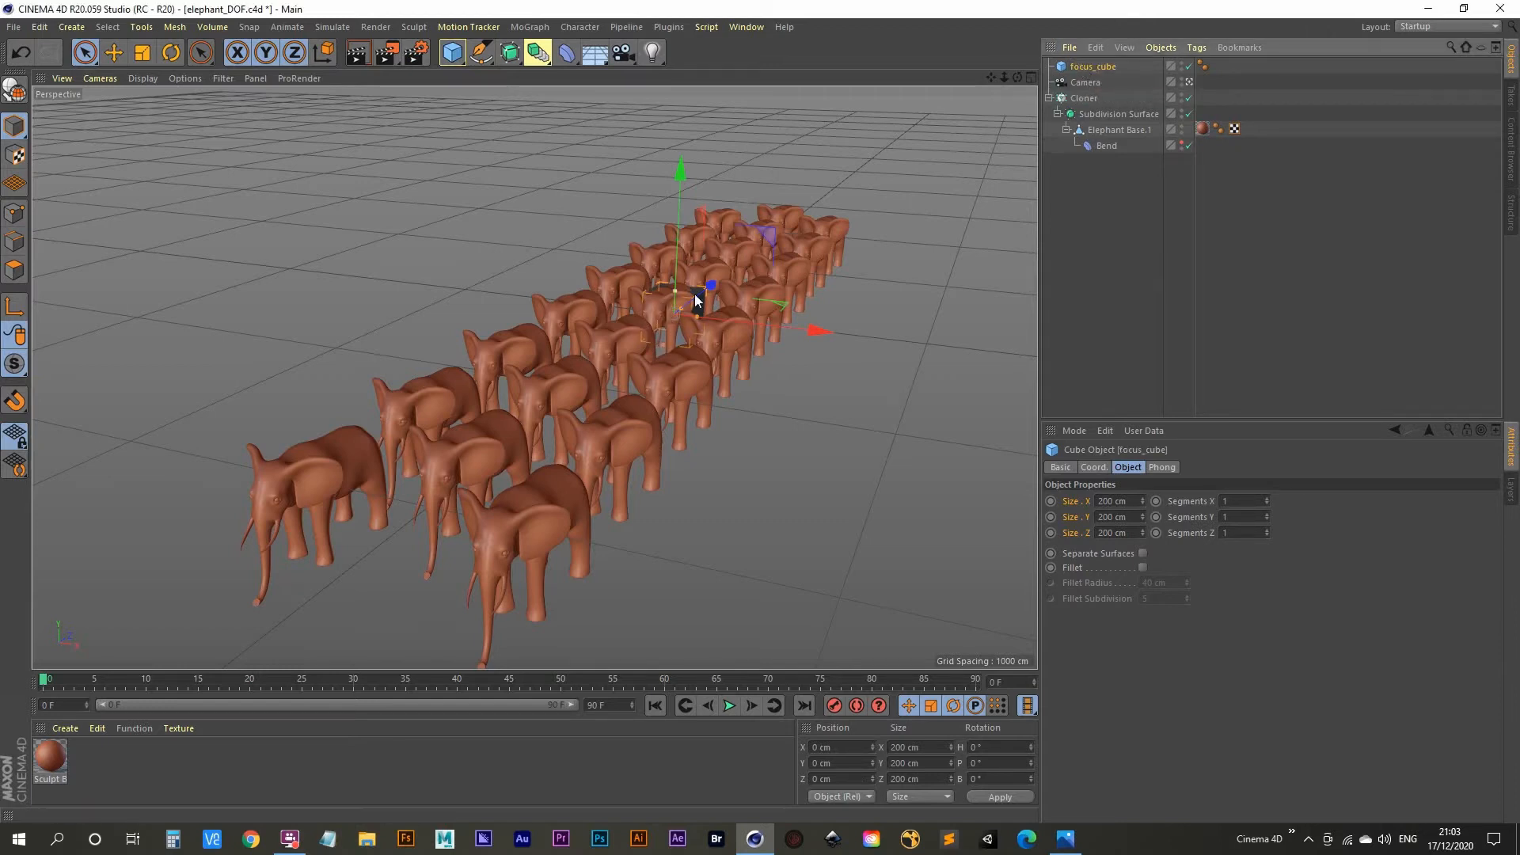
Step: Position focus_cube among the front elephants at about X 9, Y 105, Z -1426 cm and scale it uniformly to about 134 cm
drag(710, 286, 590, 380)
drag(539, 335, 534, 269)
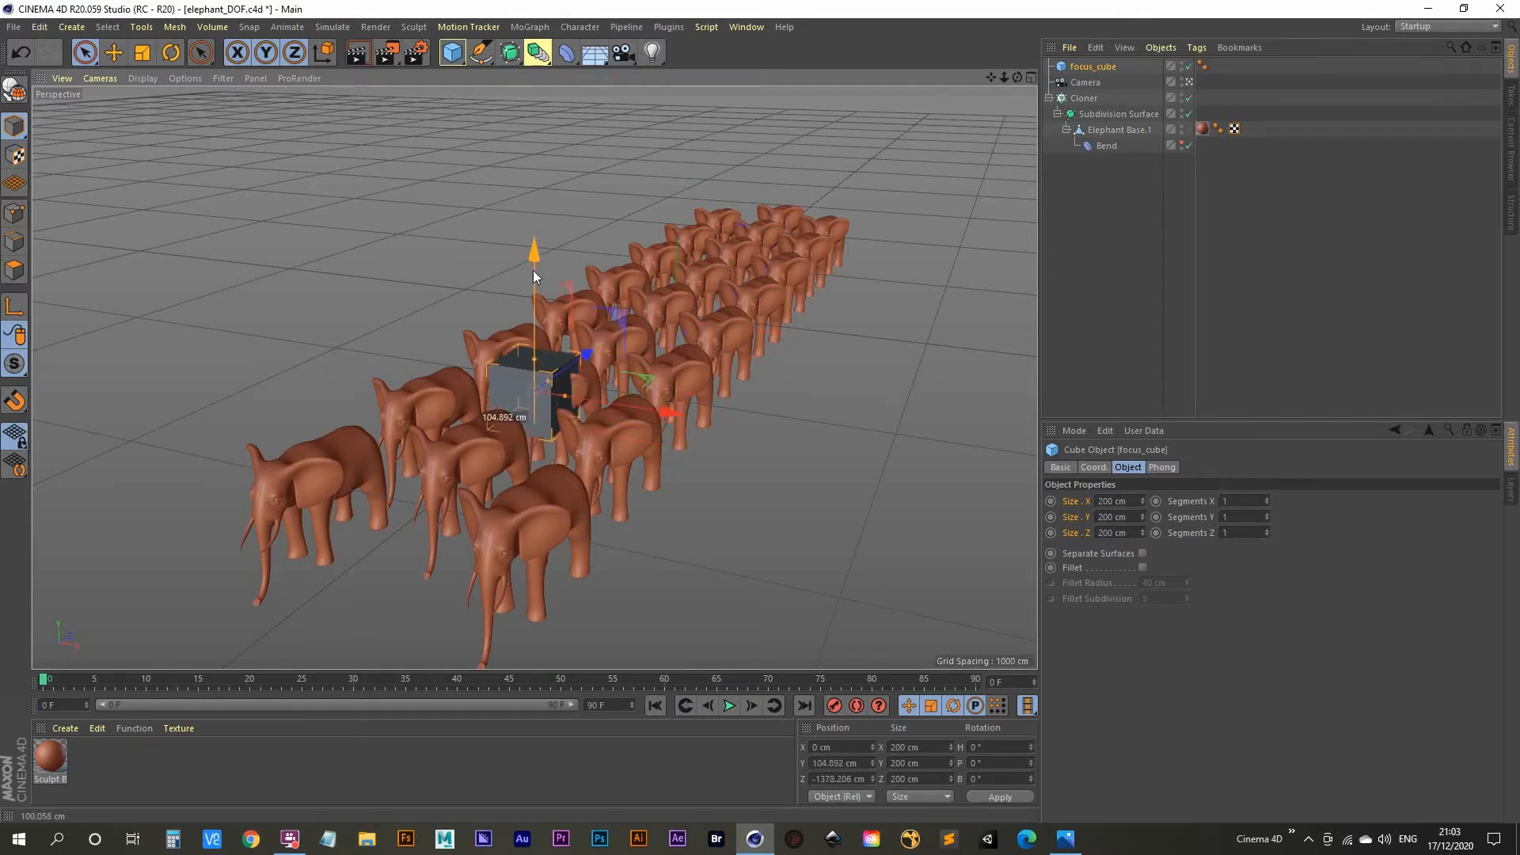
click(142, 52)
drag(336, 256, 243, 453)
key(space)
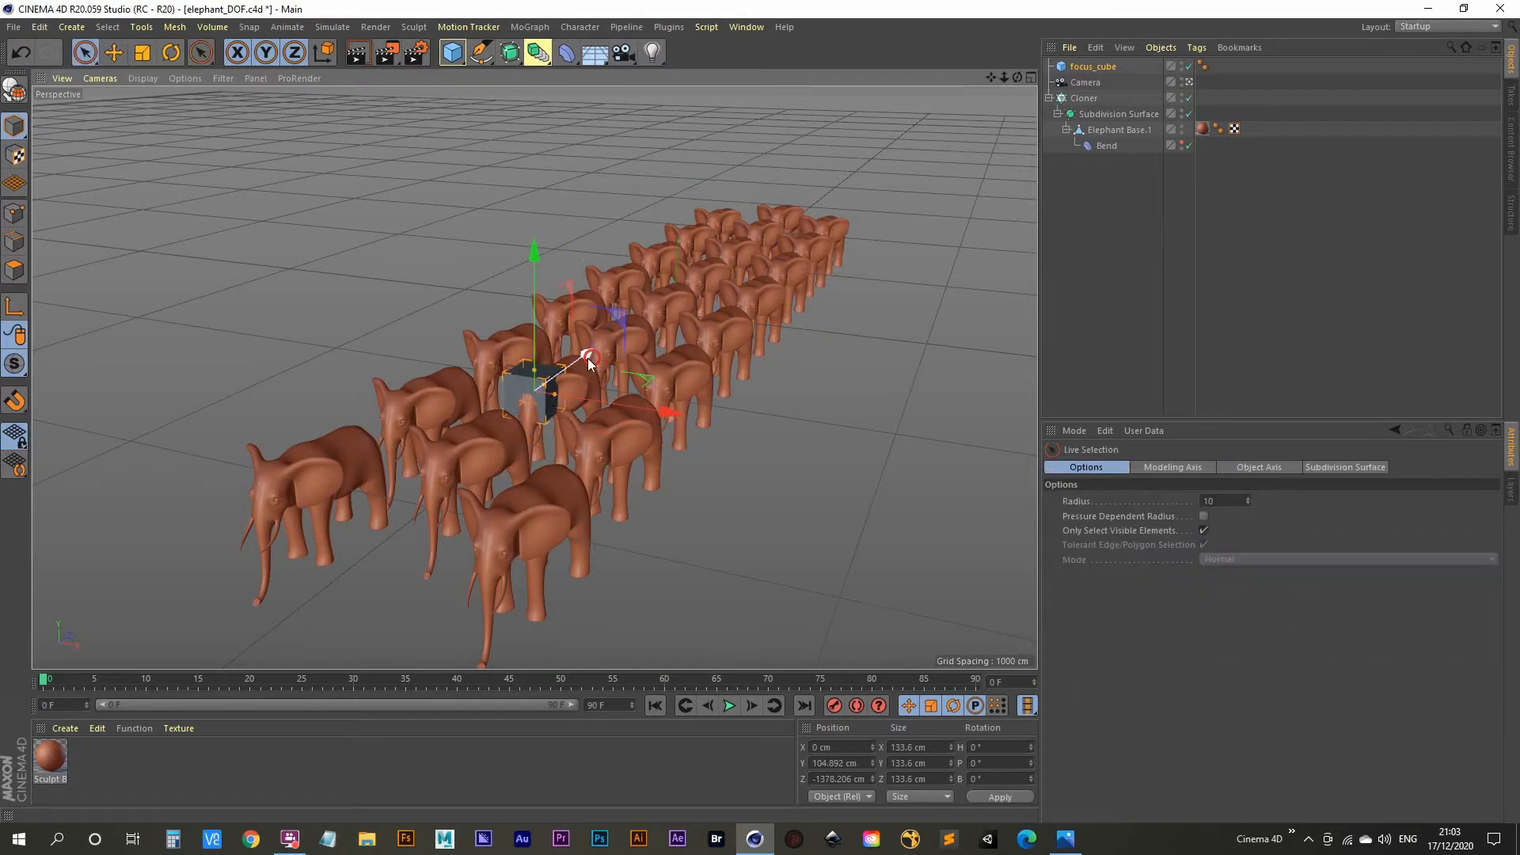
drag(589, 358, 586, 361)
drag(662, 414, 667, 415)
Step: Assign focus_cube as the camera's Focus Object
click(1085, 83)
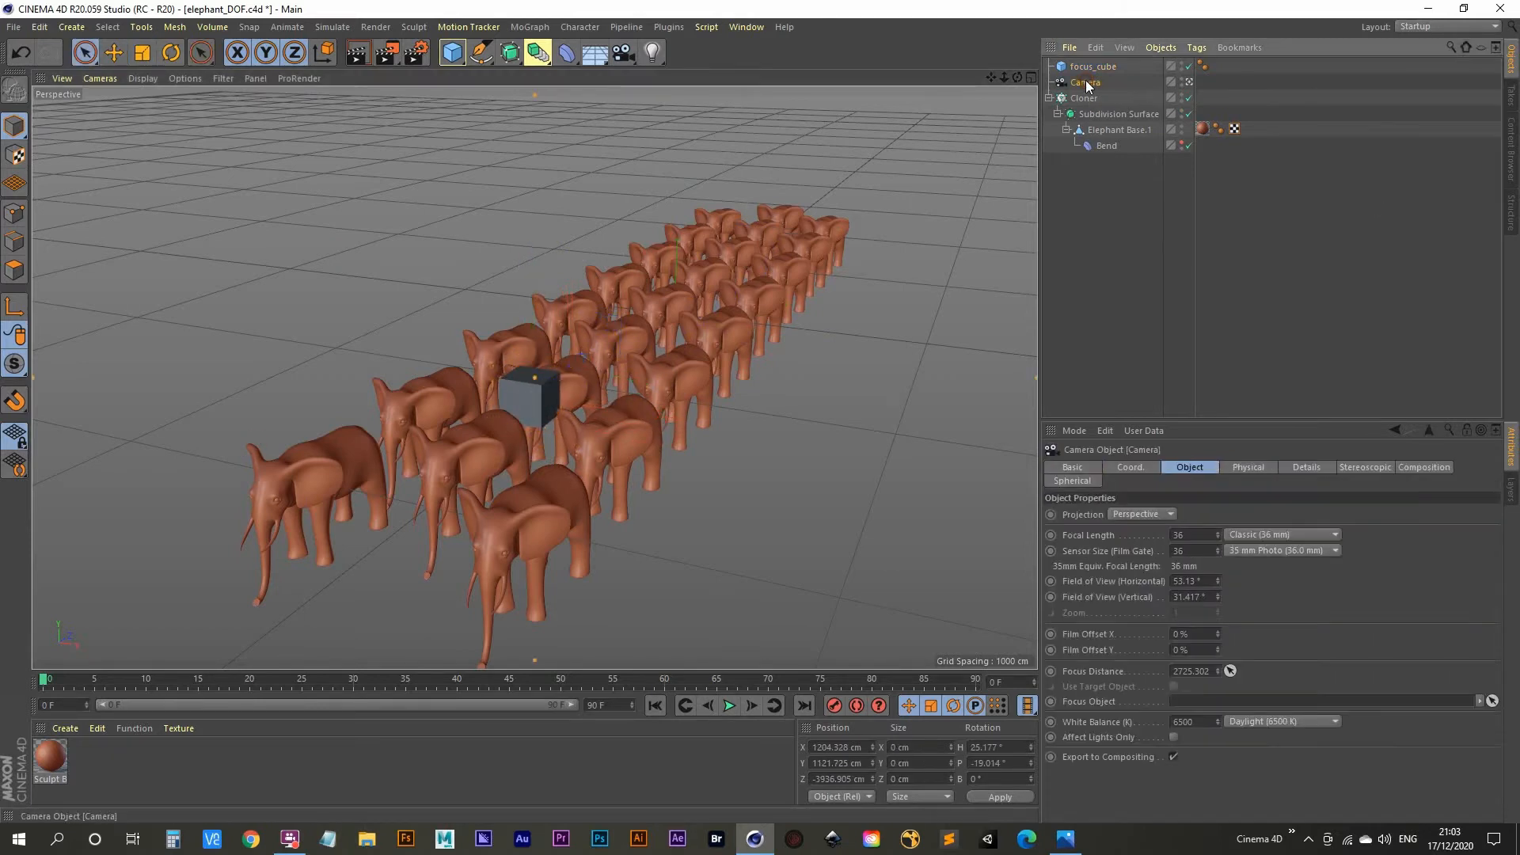
drag(1090, 66, 1222, 703)
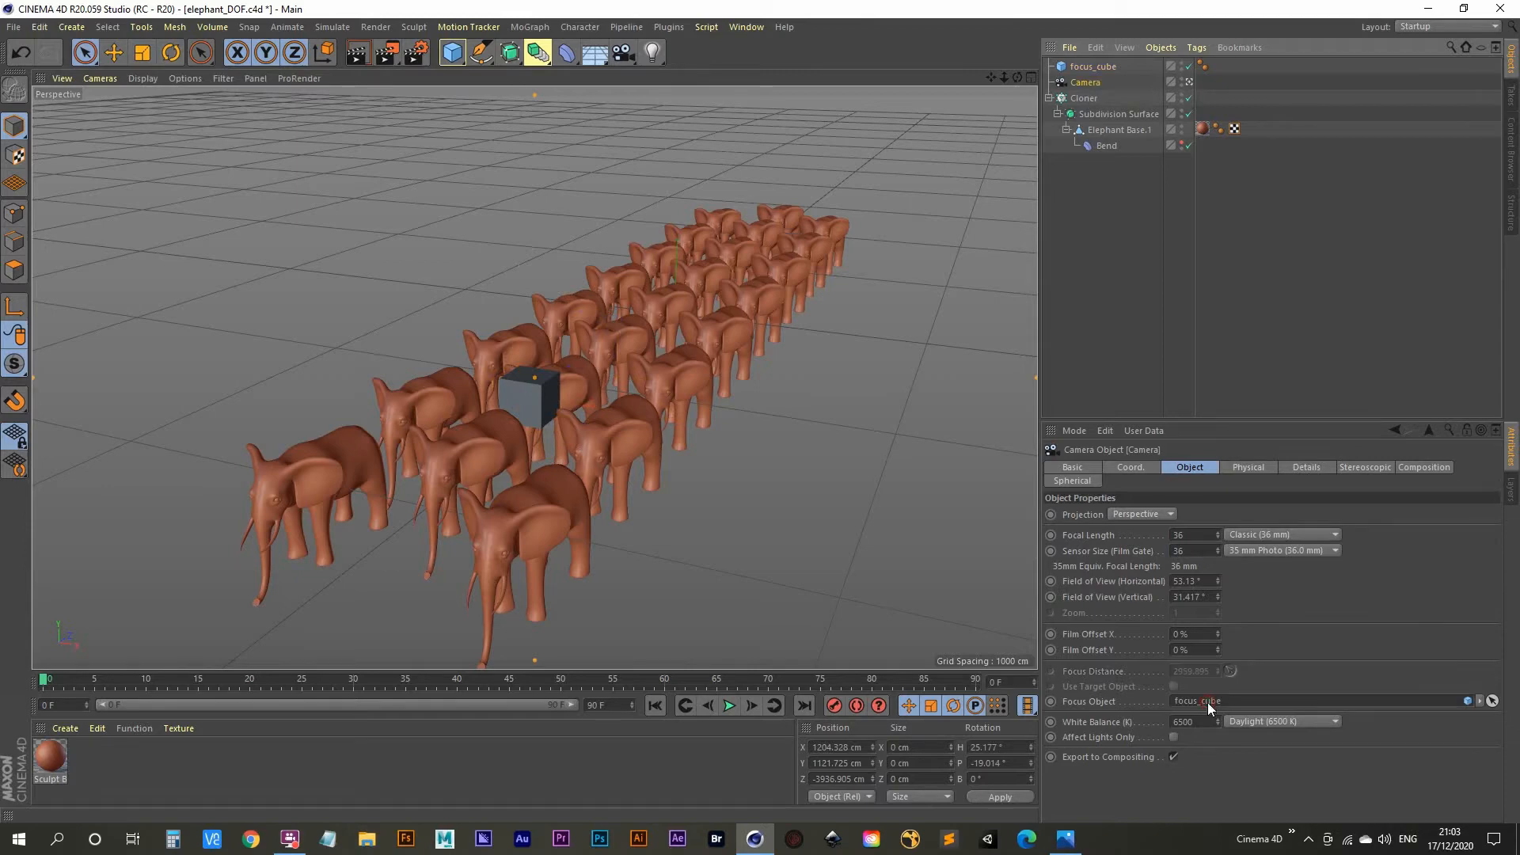
Step: Move the camera in closer around the cube, render the herd to the Picture Viewer and put the viewer away
scroll(581, 383, up, 2)
scroll(579, 383, up, 5)
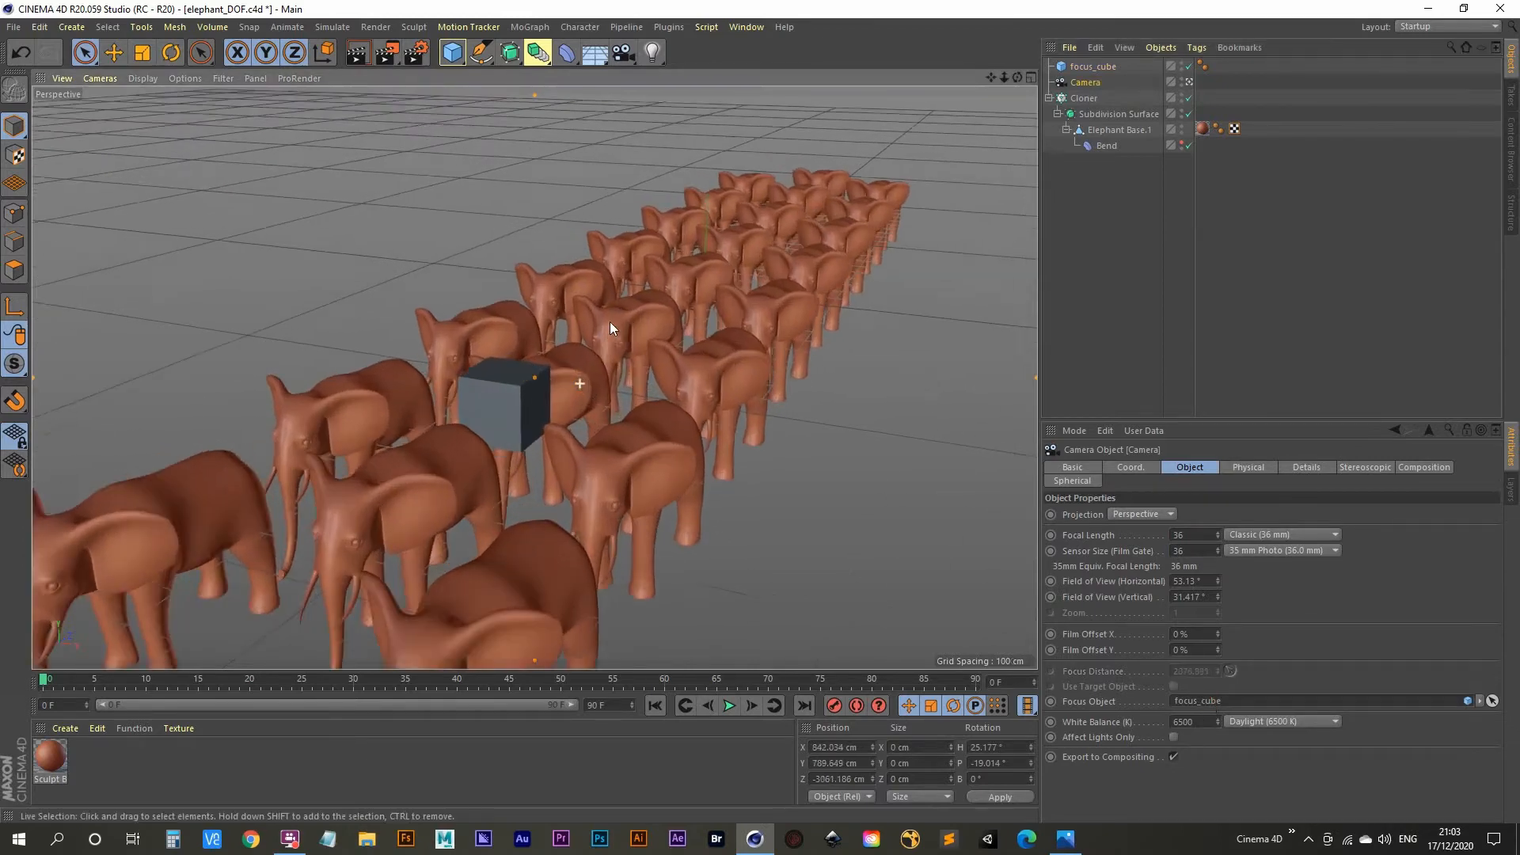
alt+drag(556, 330, 549, 344)
click(383, 54)
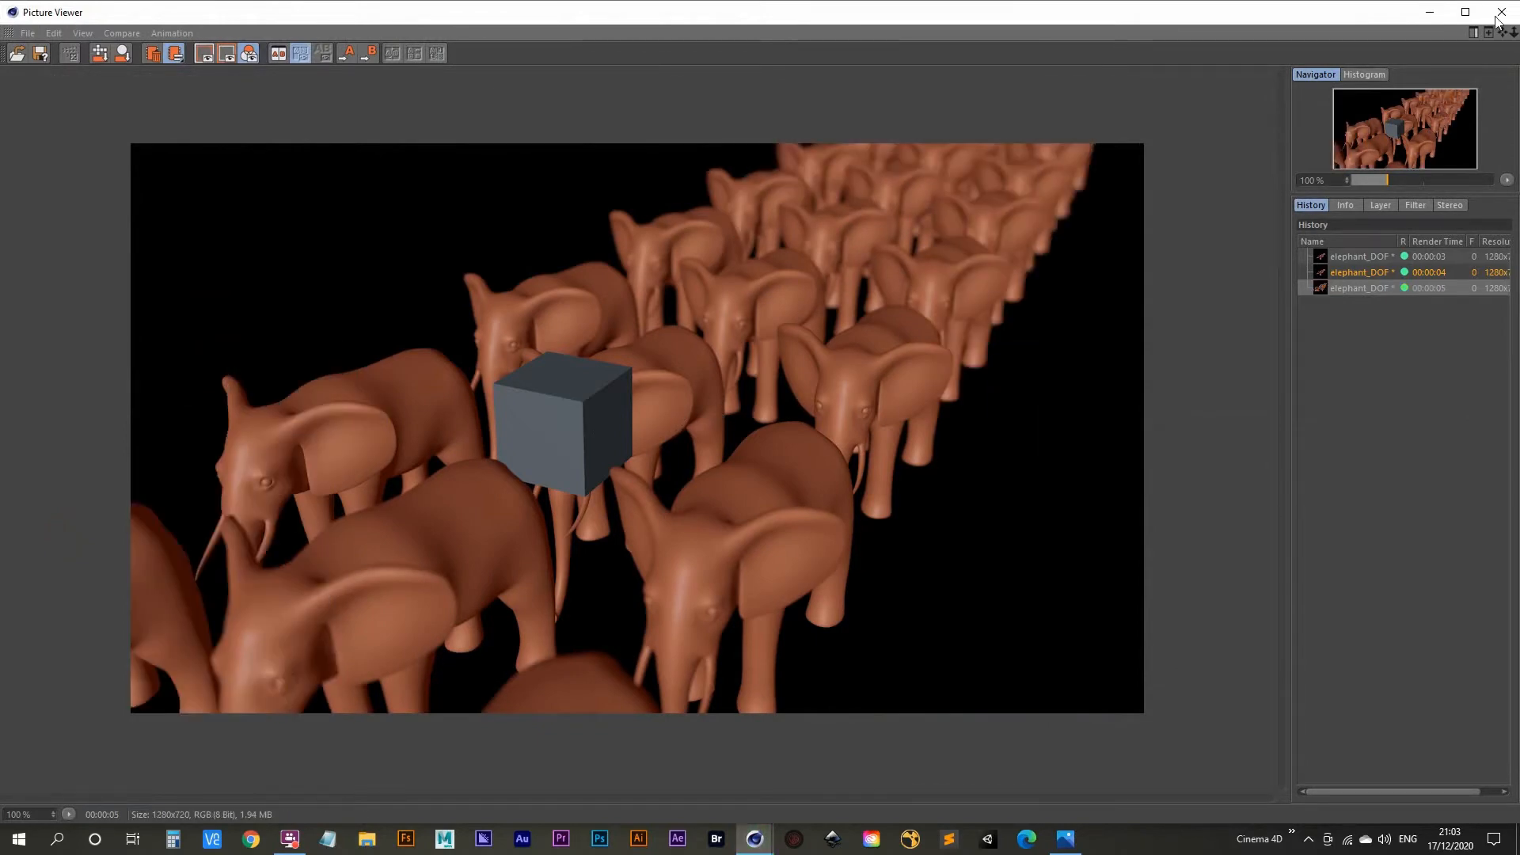
click(1429, 11)
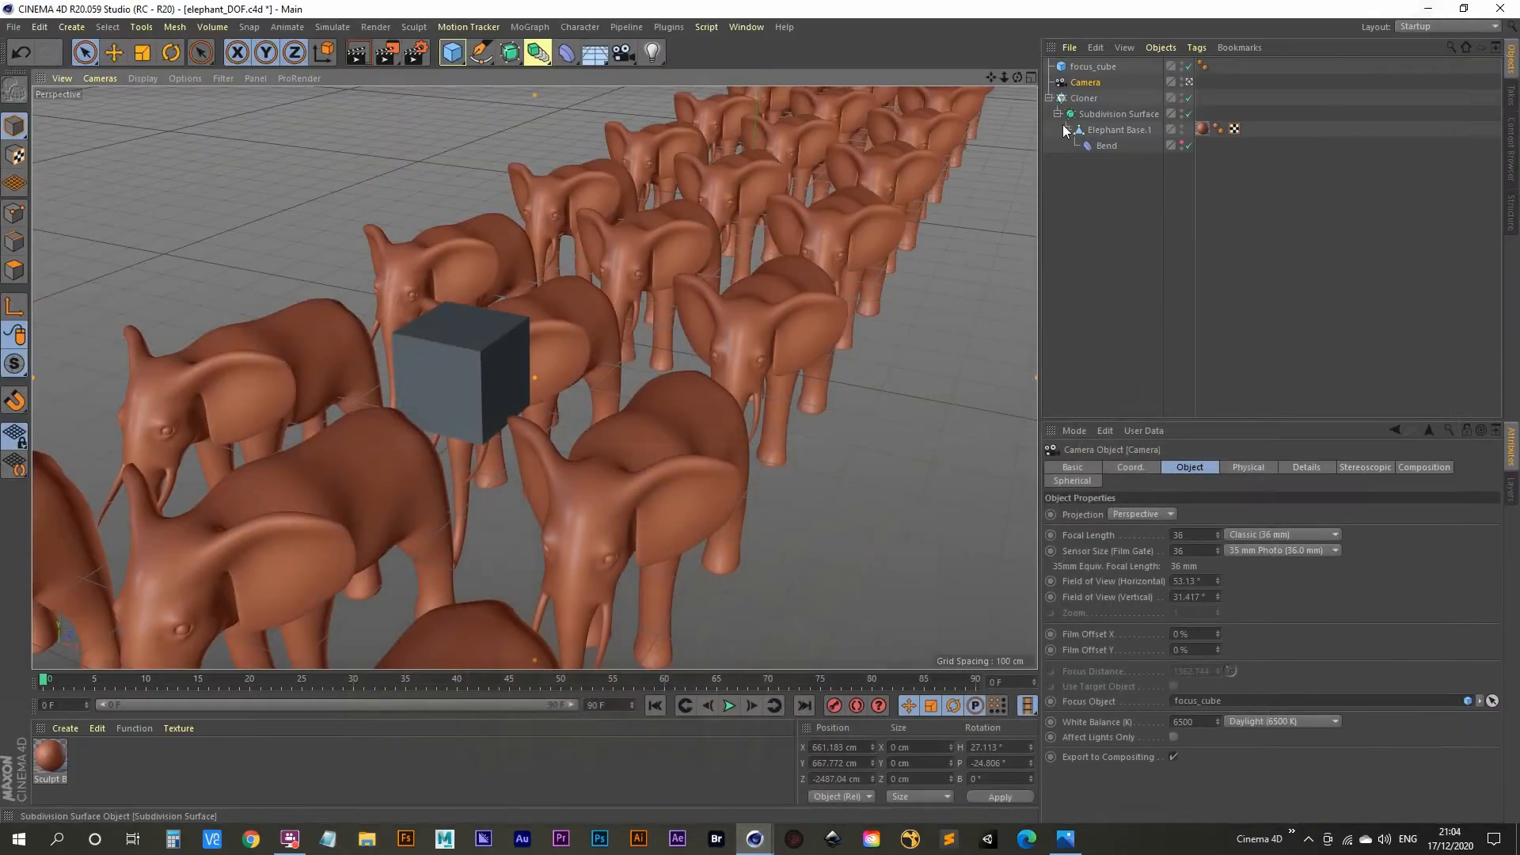
Step: Add a Compositing tag to focus_cube and disable Seen by Camera, Seen by Rays and Cast Shadows
click(1091, 63)
right_click(1090, 64)
mouse_move(1181, 72)
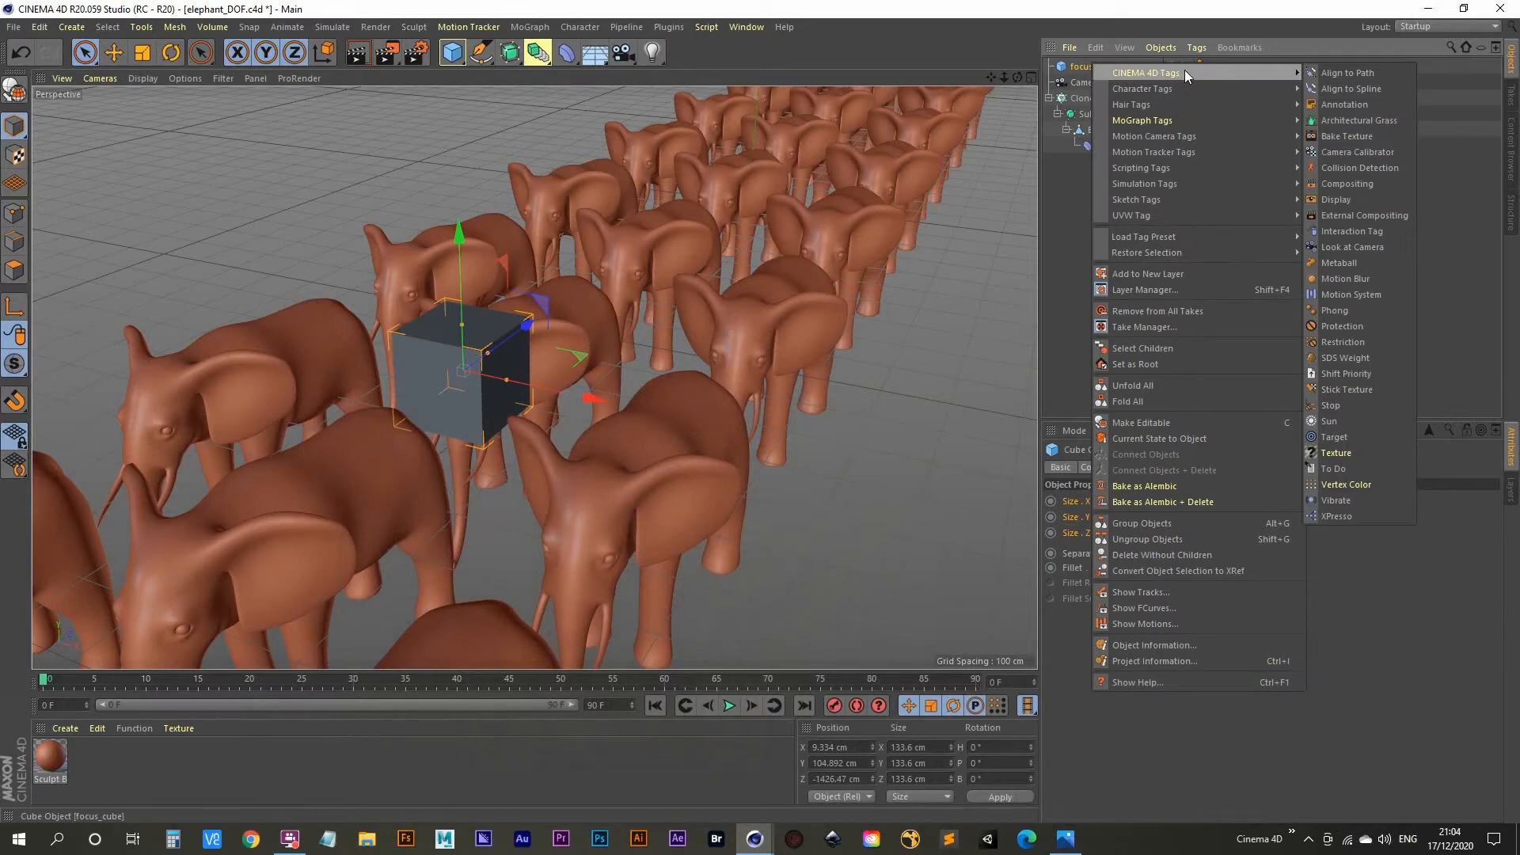
click(1363, 186)
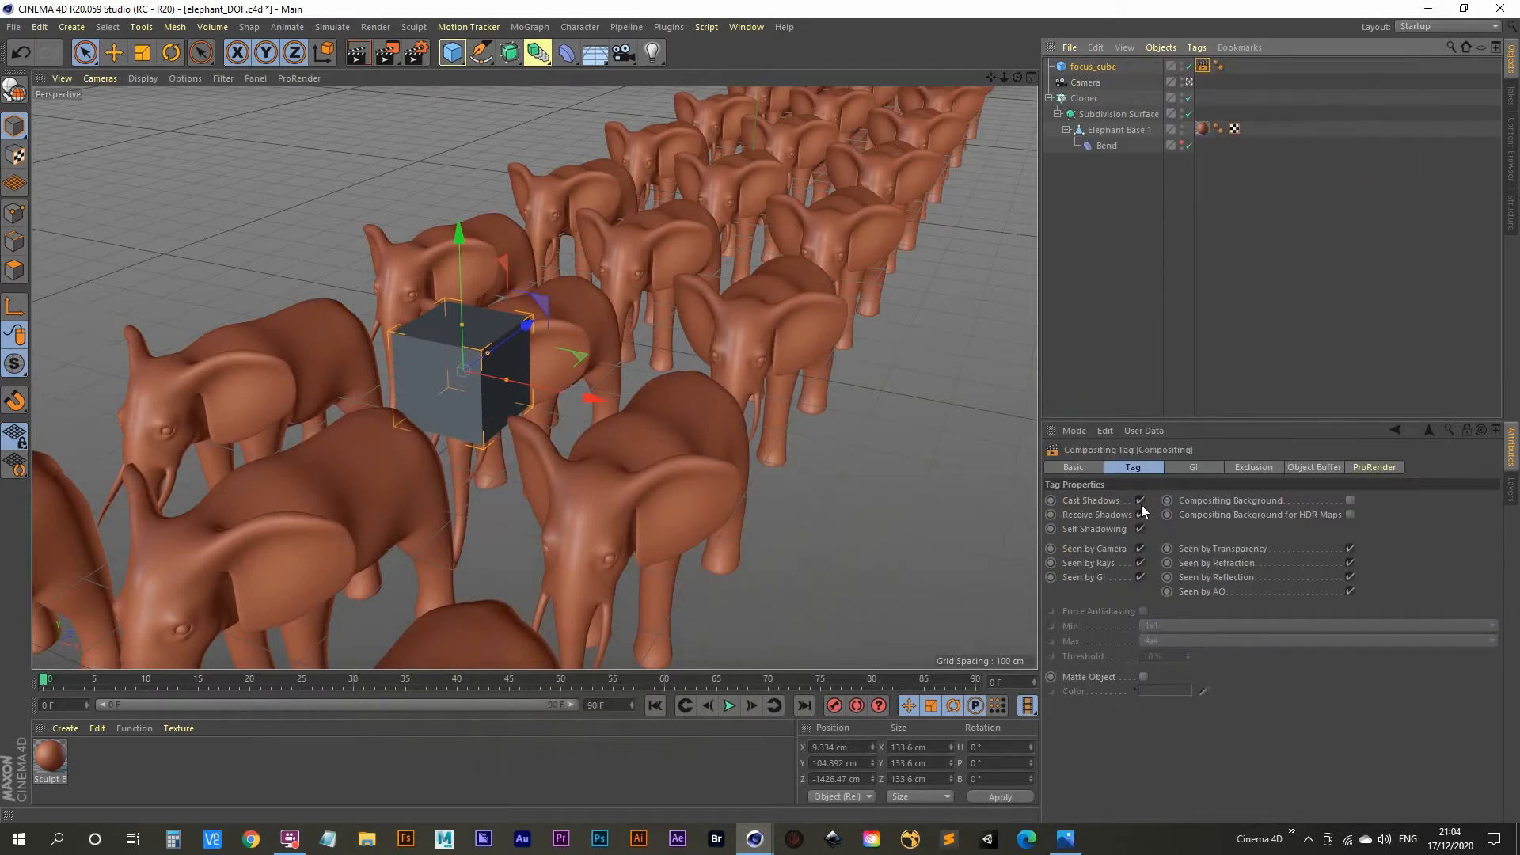
click(1141, 549)
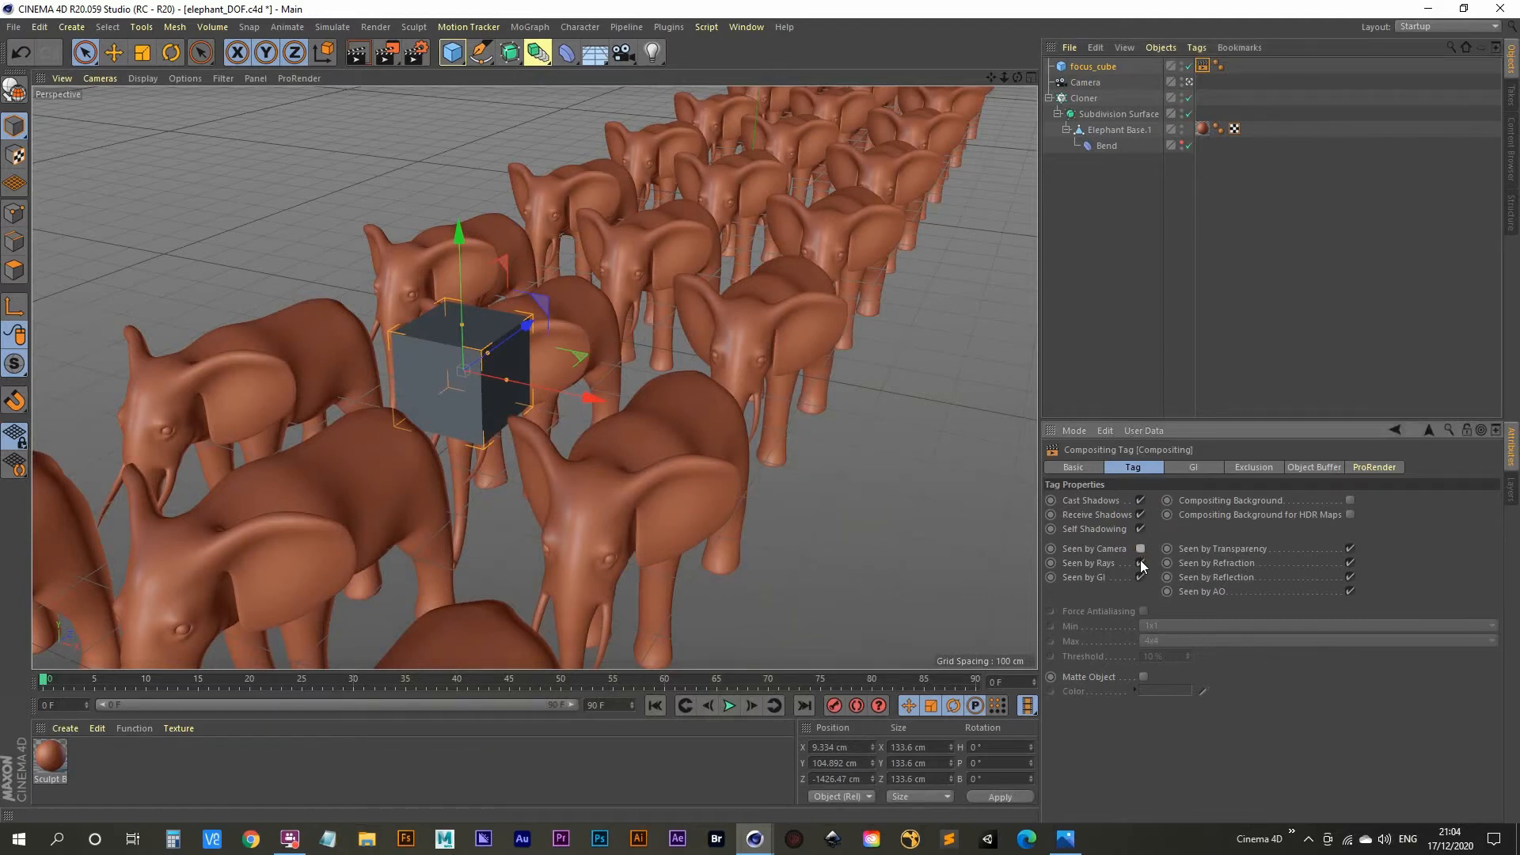
click(1140, 562)
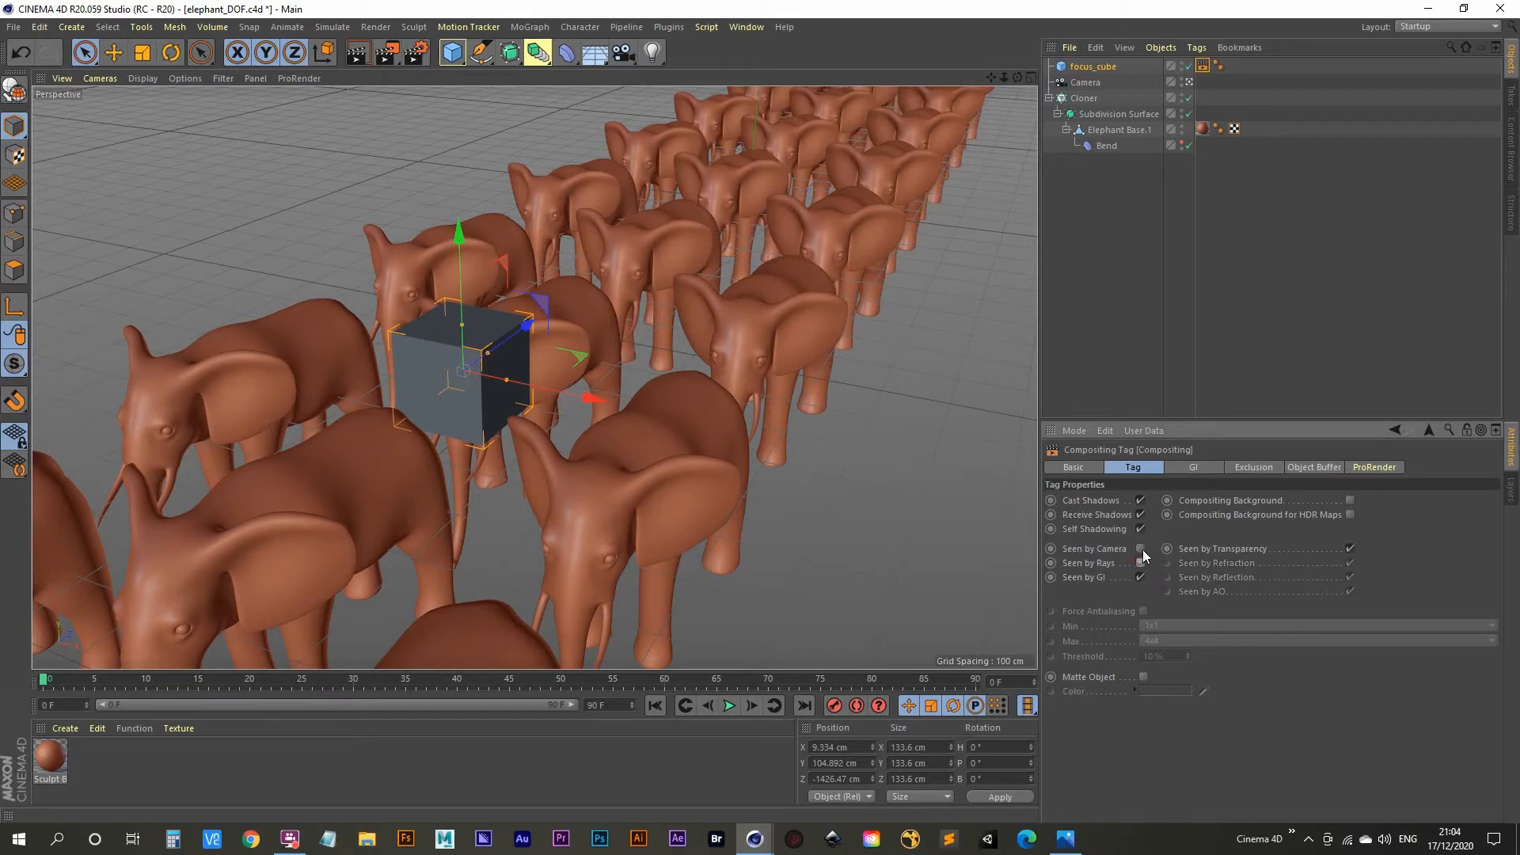
click(1140, 501)
Step: Deselect everything and render the herd with the cube hidden to the Picture Viewer, putting the viewer away when finished
click(1121, 270)
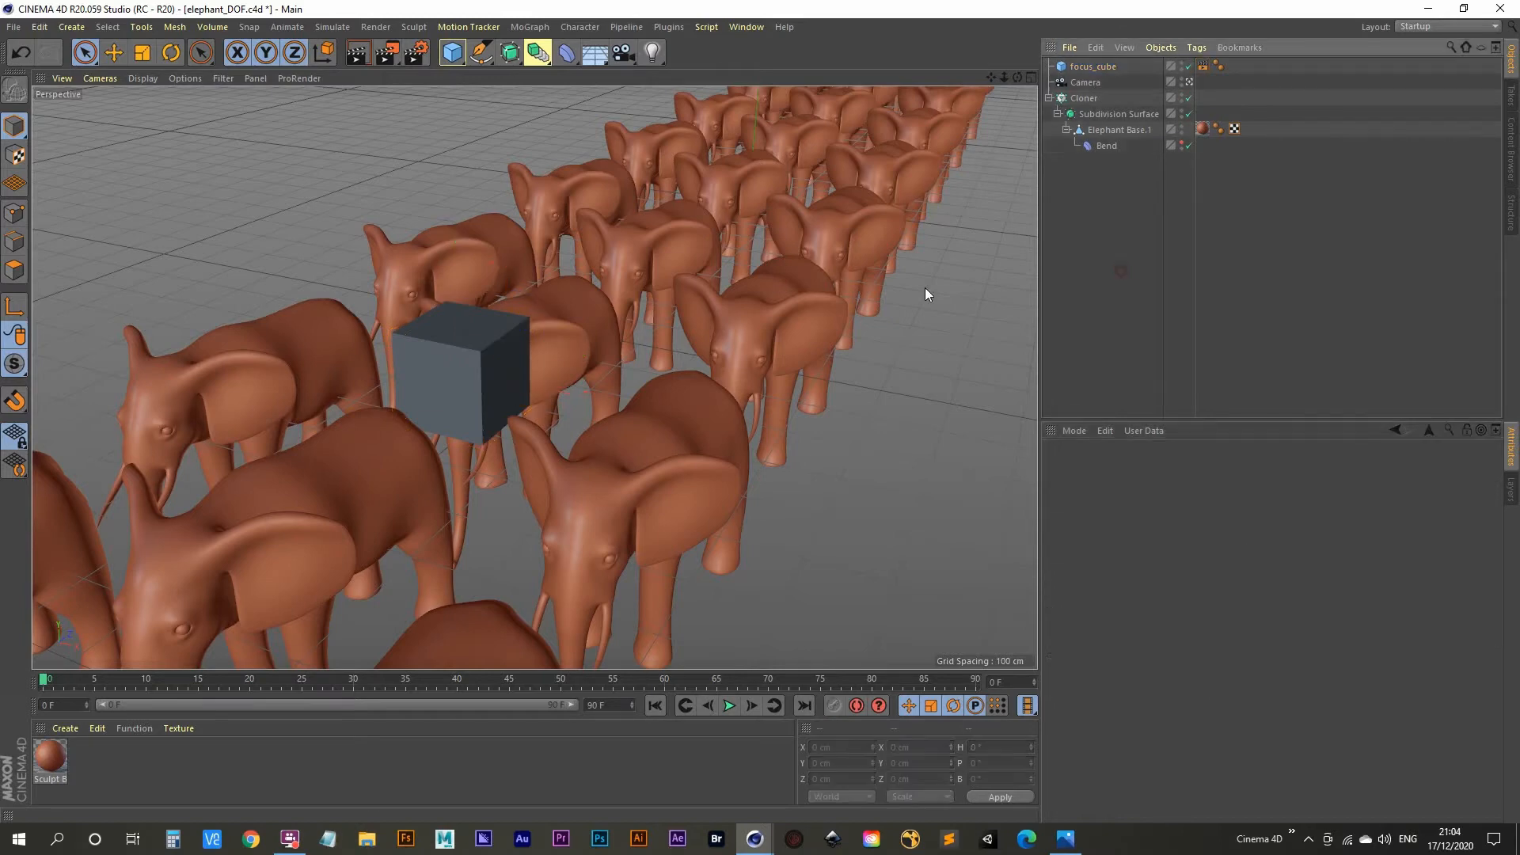
click(392, 60)
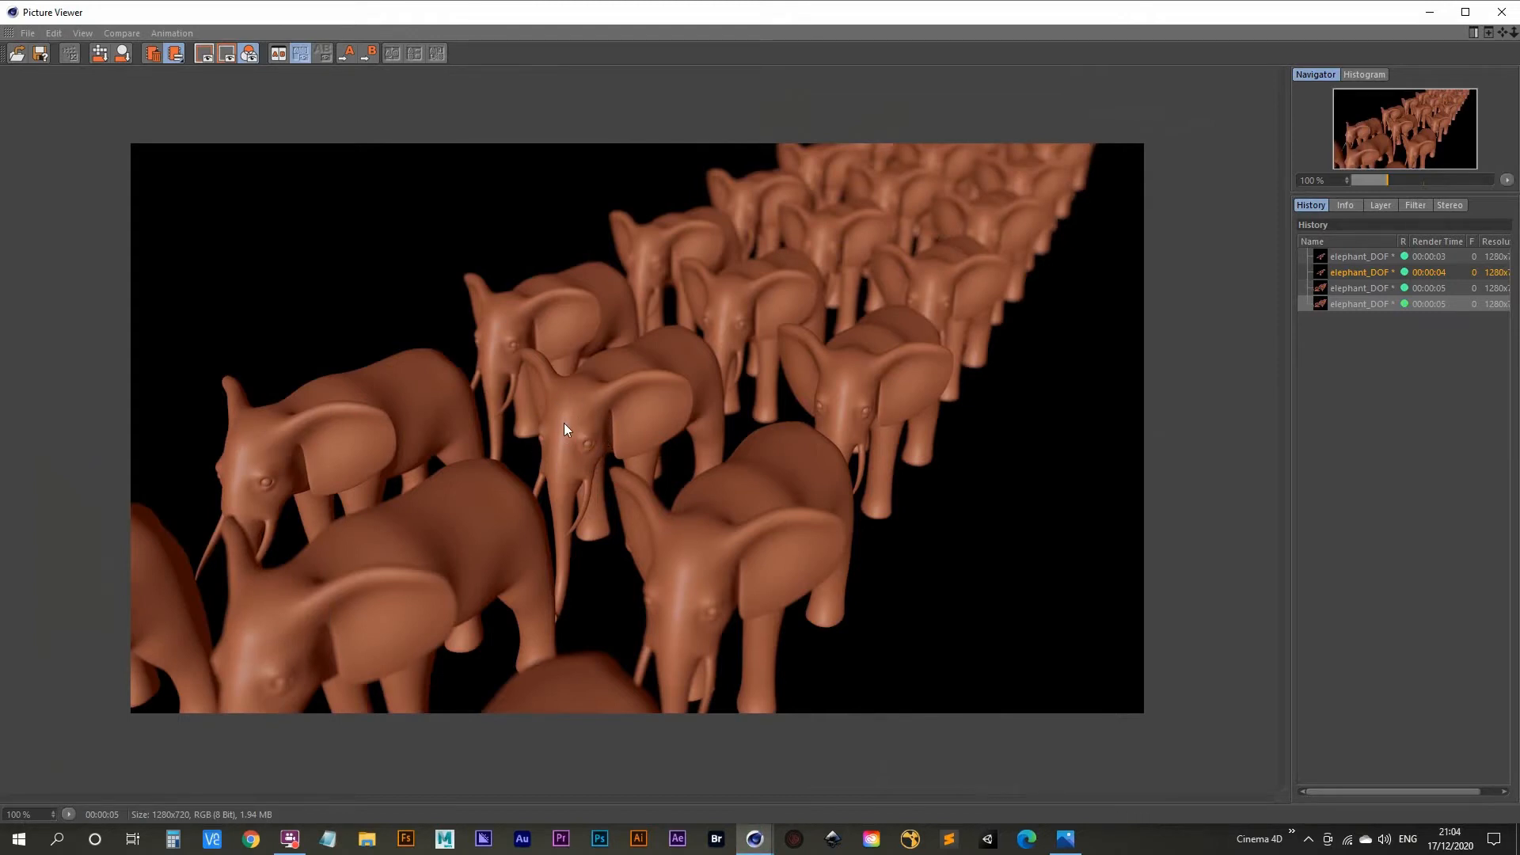
click(1429, 12)
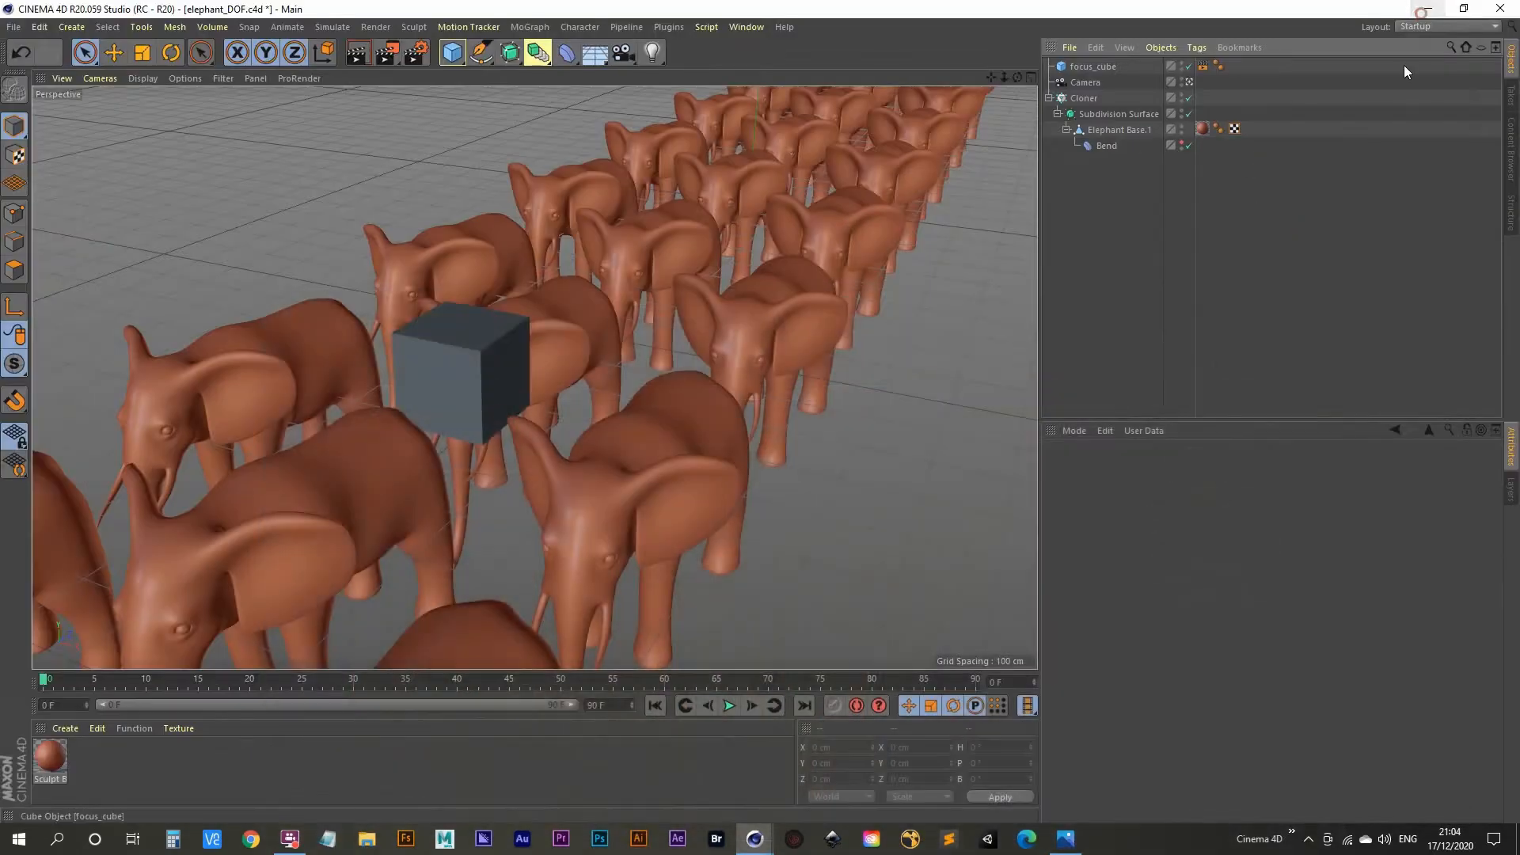
Step: Enable Depth of Field in the viewport and test it by sliding focus_cube far back along Z, returning it to about Z -1402 cm
click(182, 79)
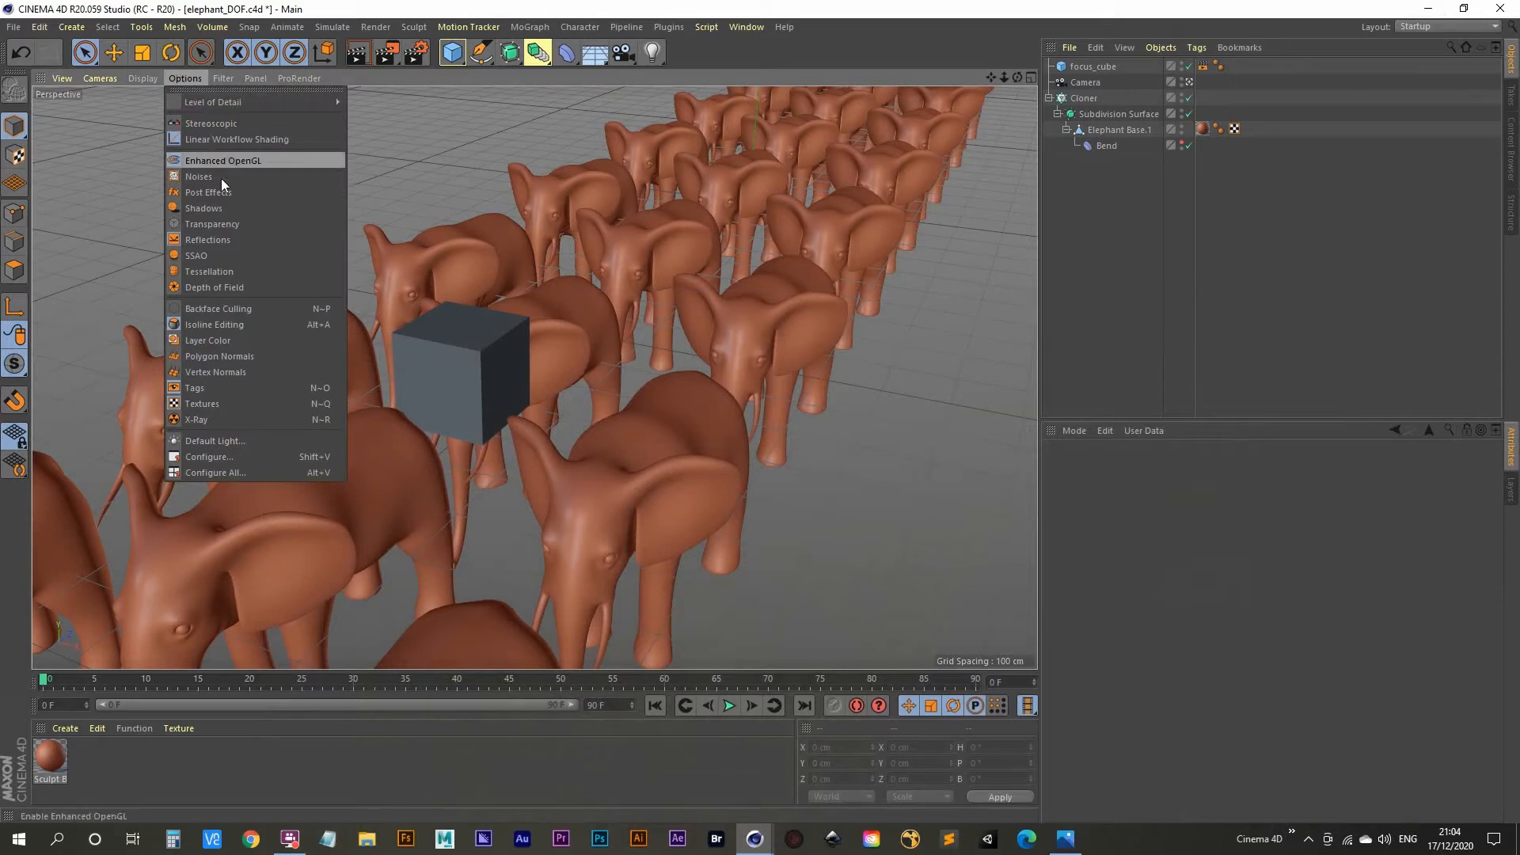
click(230, 287)
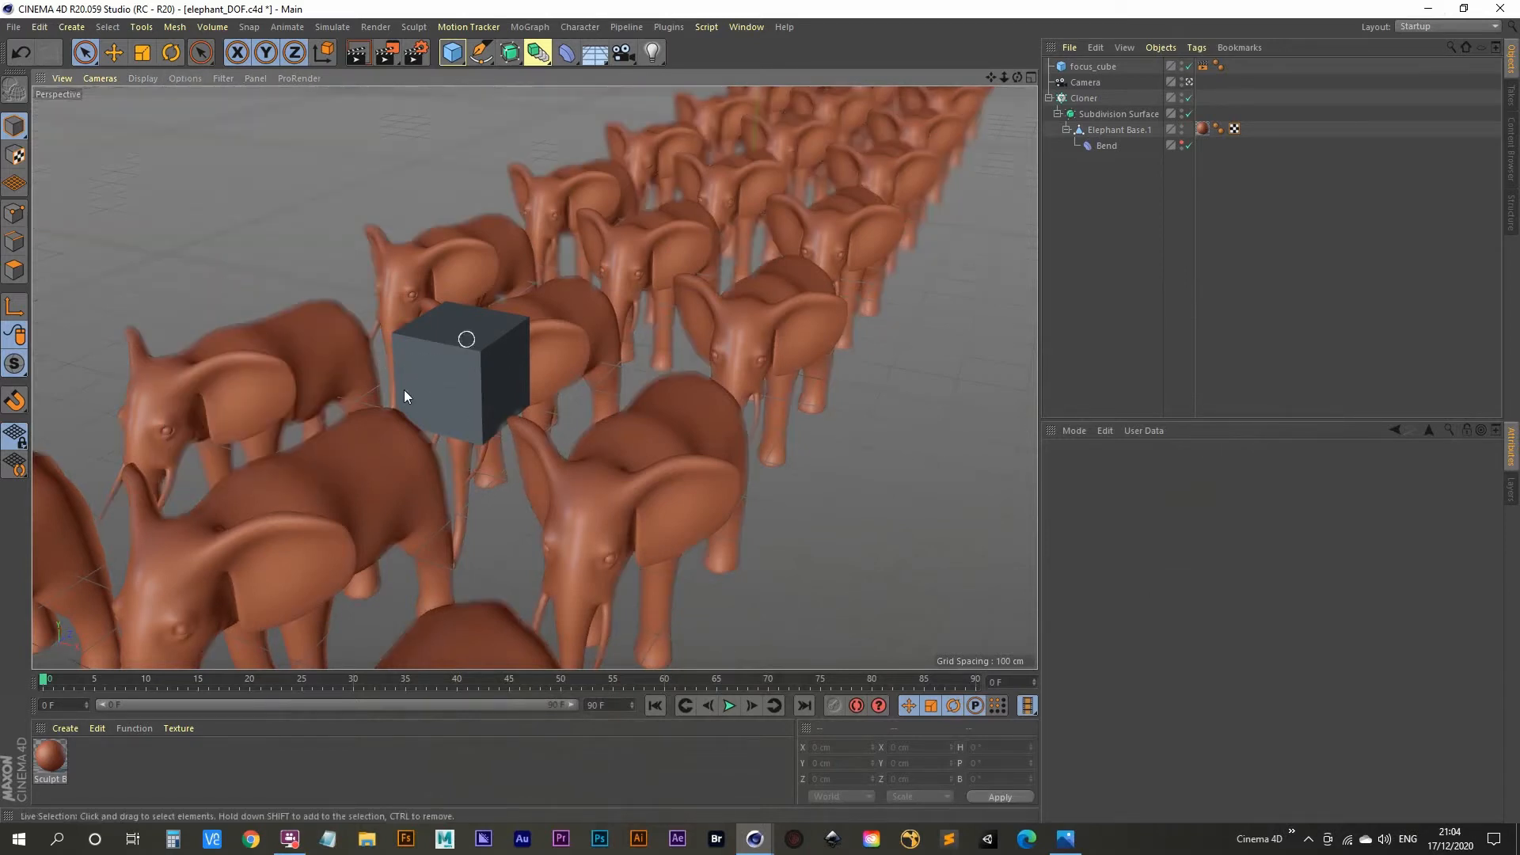
click(443, 370)
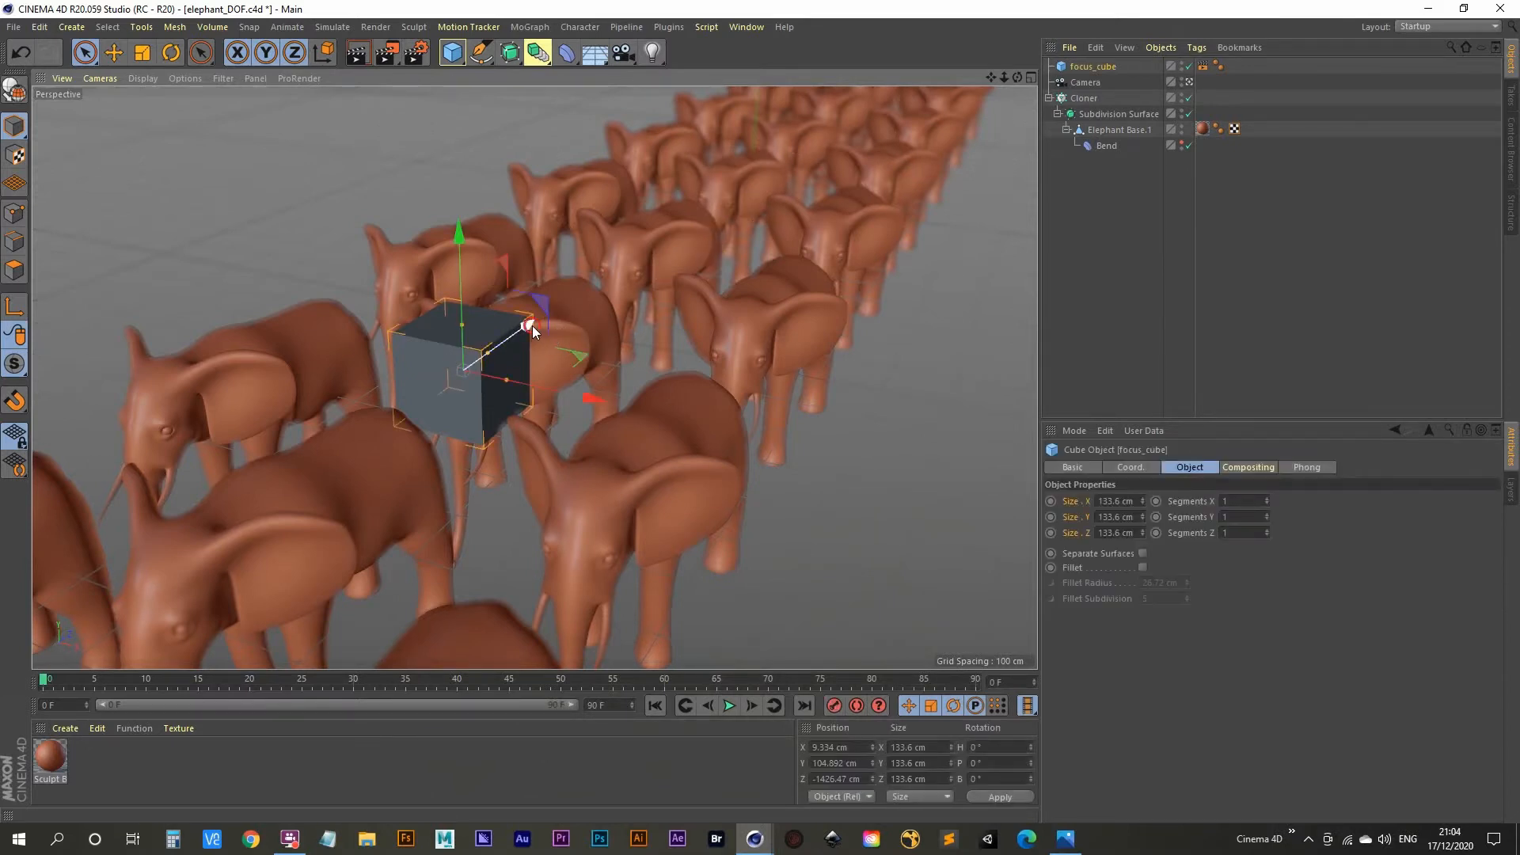
drag(532, 325, 835, 120)
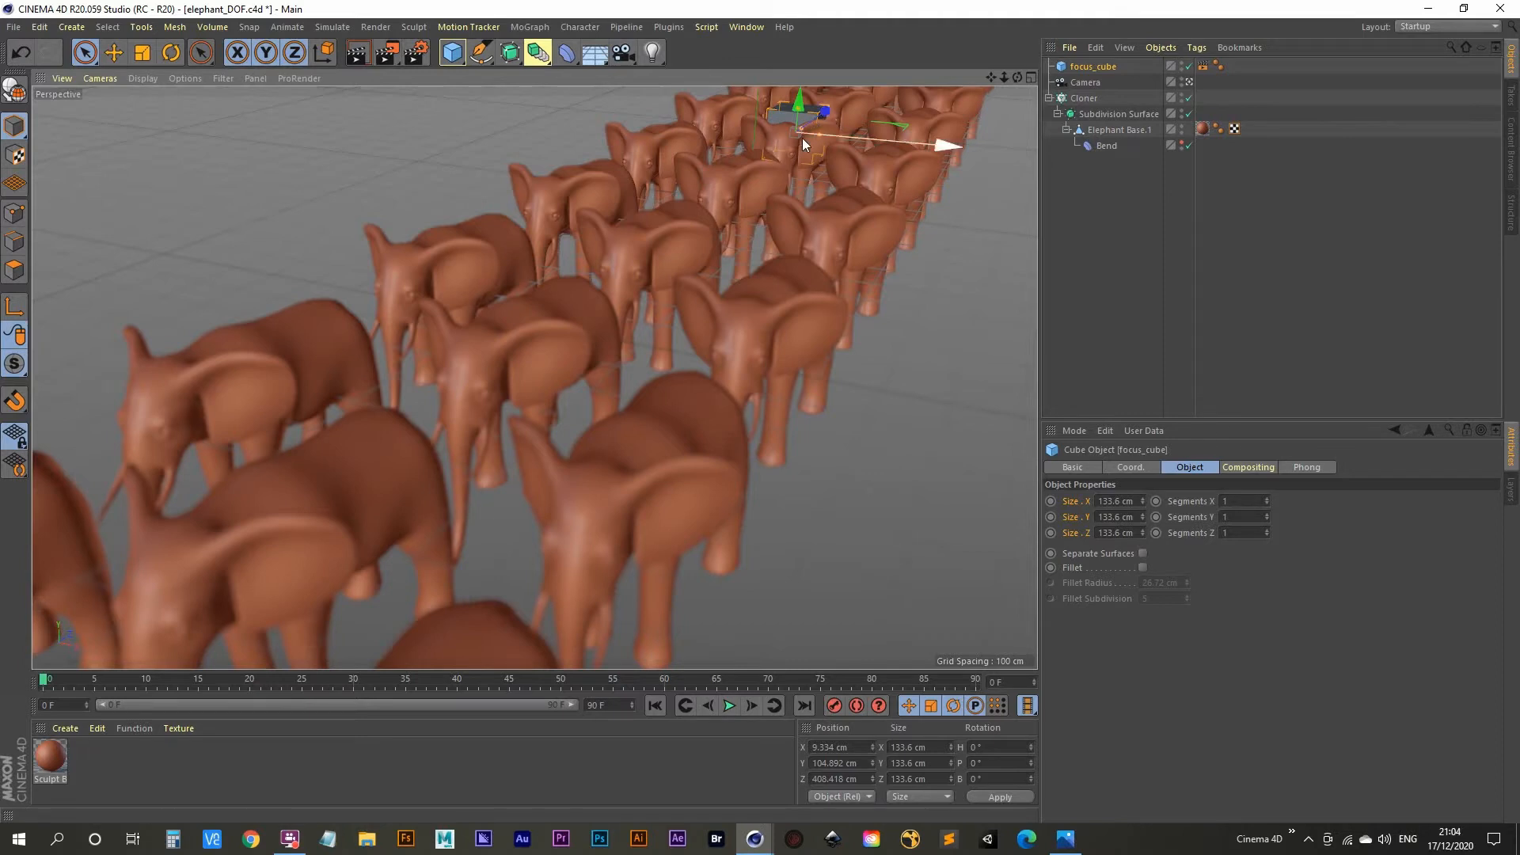
drag(827, 115, 584, 386)
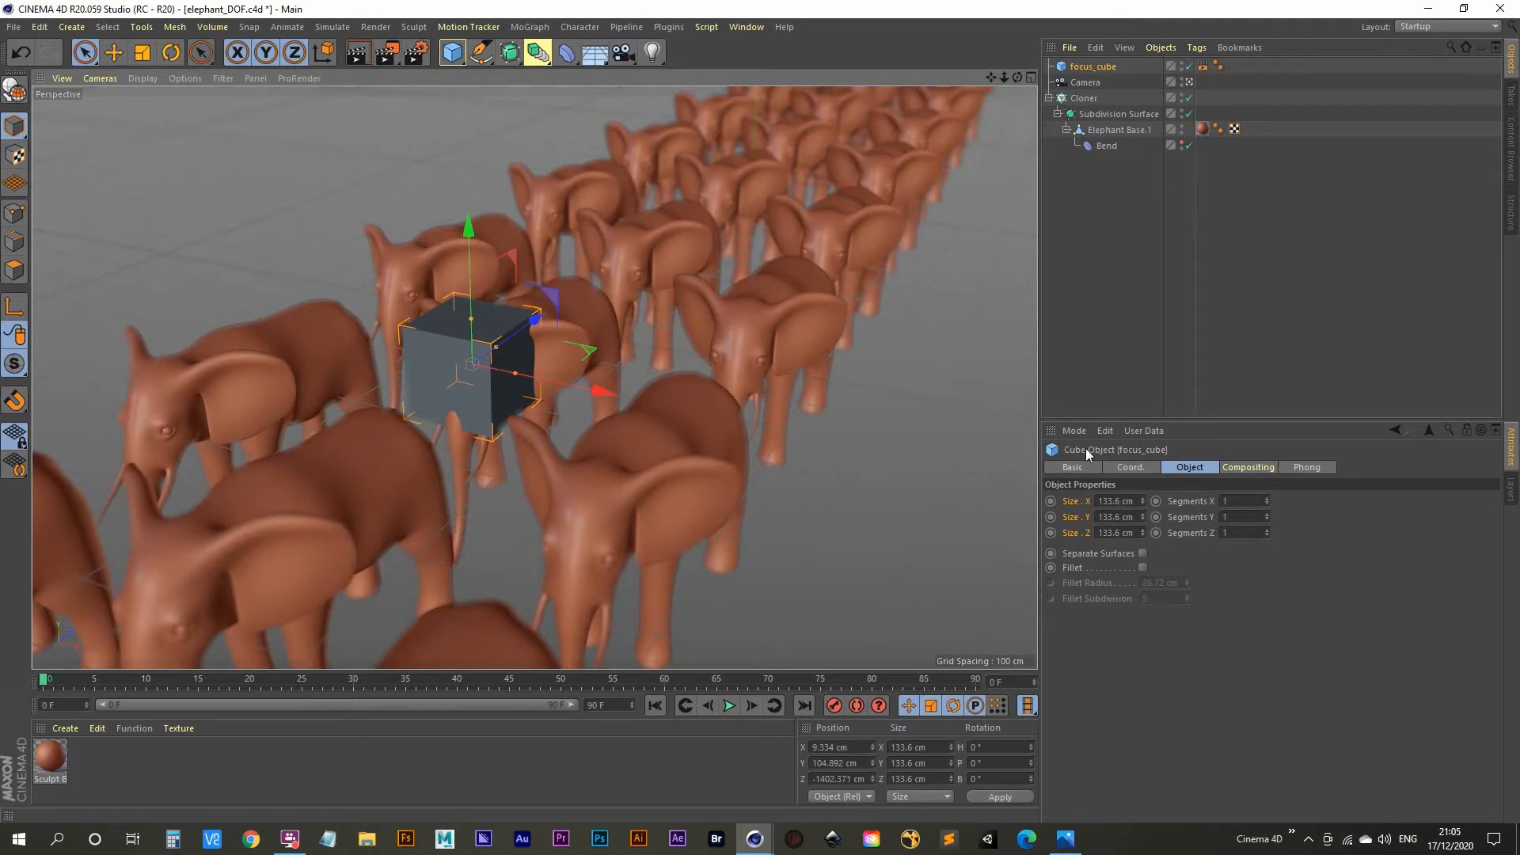
Step: With the camera's Physical settings shown, reframe it to about X 757, Y 768, Z -2385 cm and render the herd to the Picture Viewer
click(1086, 83)
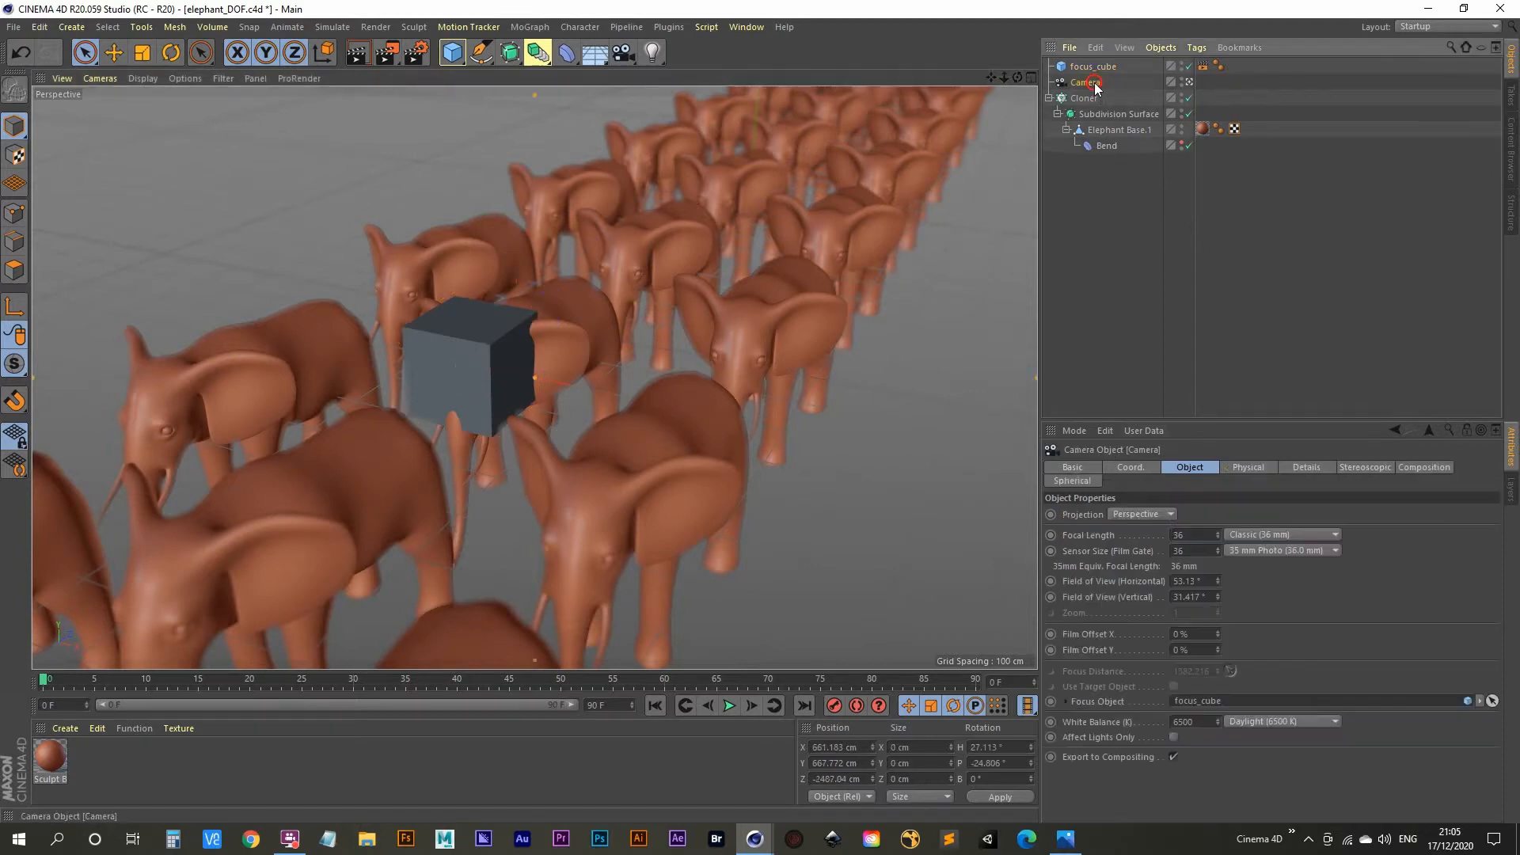
click(1261, 469)
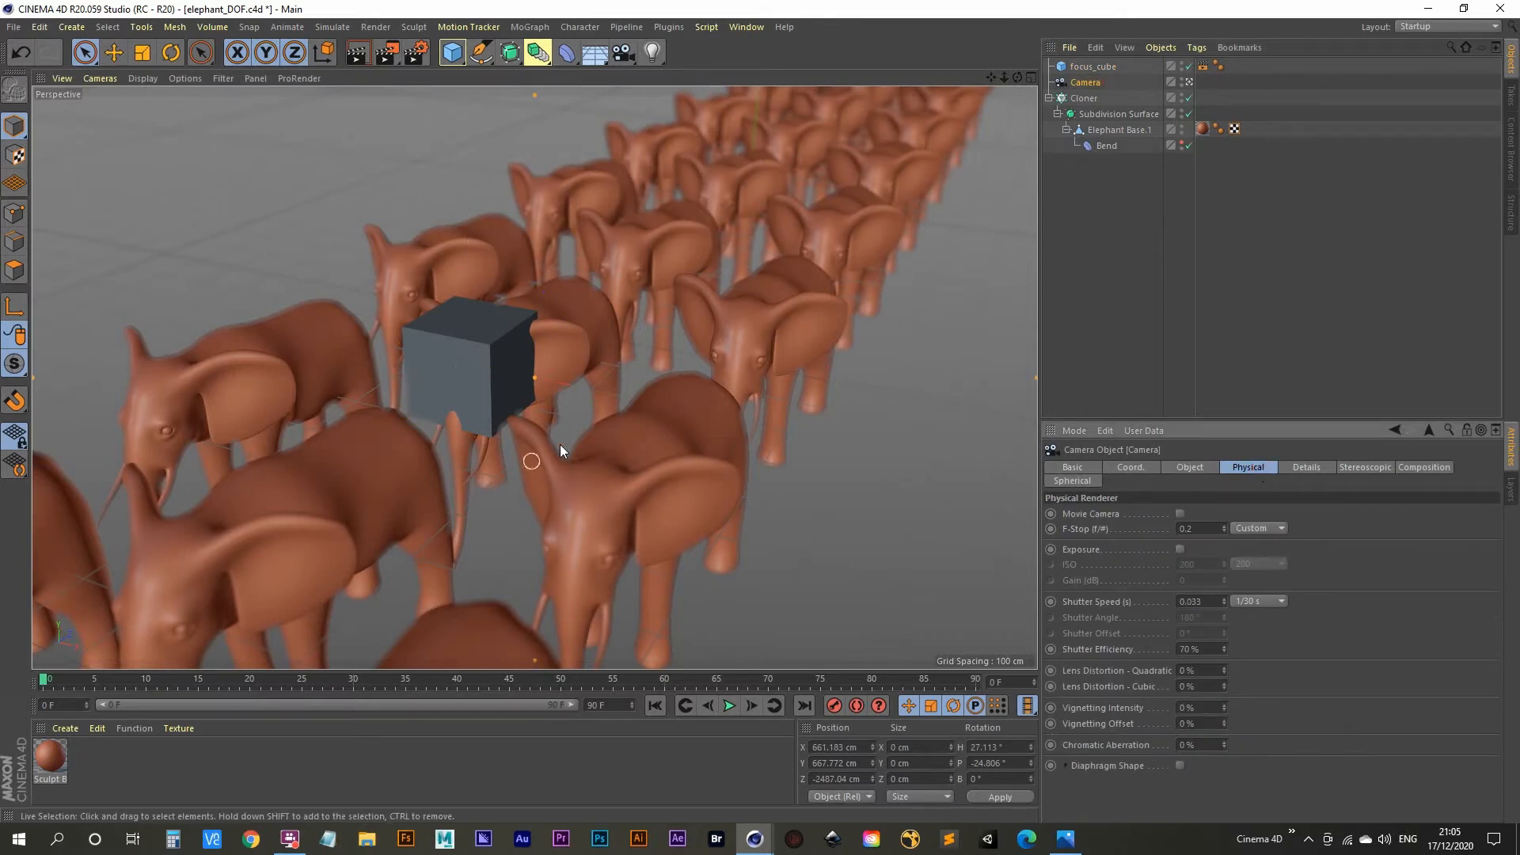
scroll(506, 363, up, 3)
mouse_move(511, 362)
alt+mouse_down()
mouse_move(509, 340)
mouse_move(530, 341)
mouse_move(534, 358)
mouse_move(524, 343)
mouse_move(502, 358)
alt+mouse_up()
scroll(491, 380, down, 5)
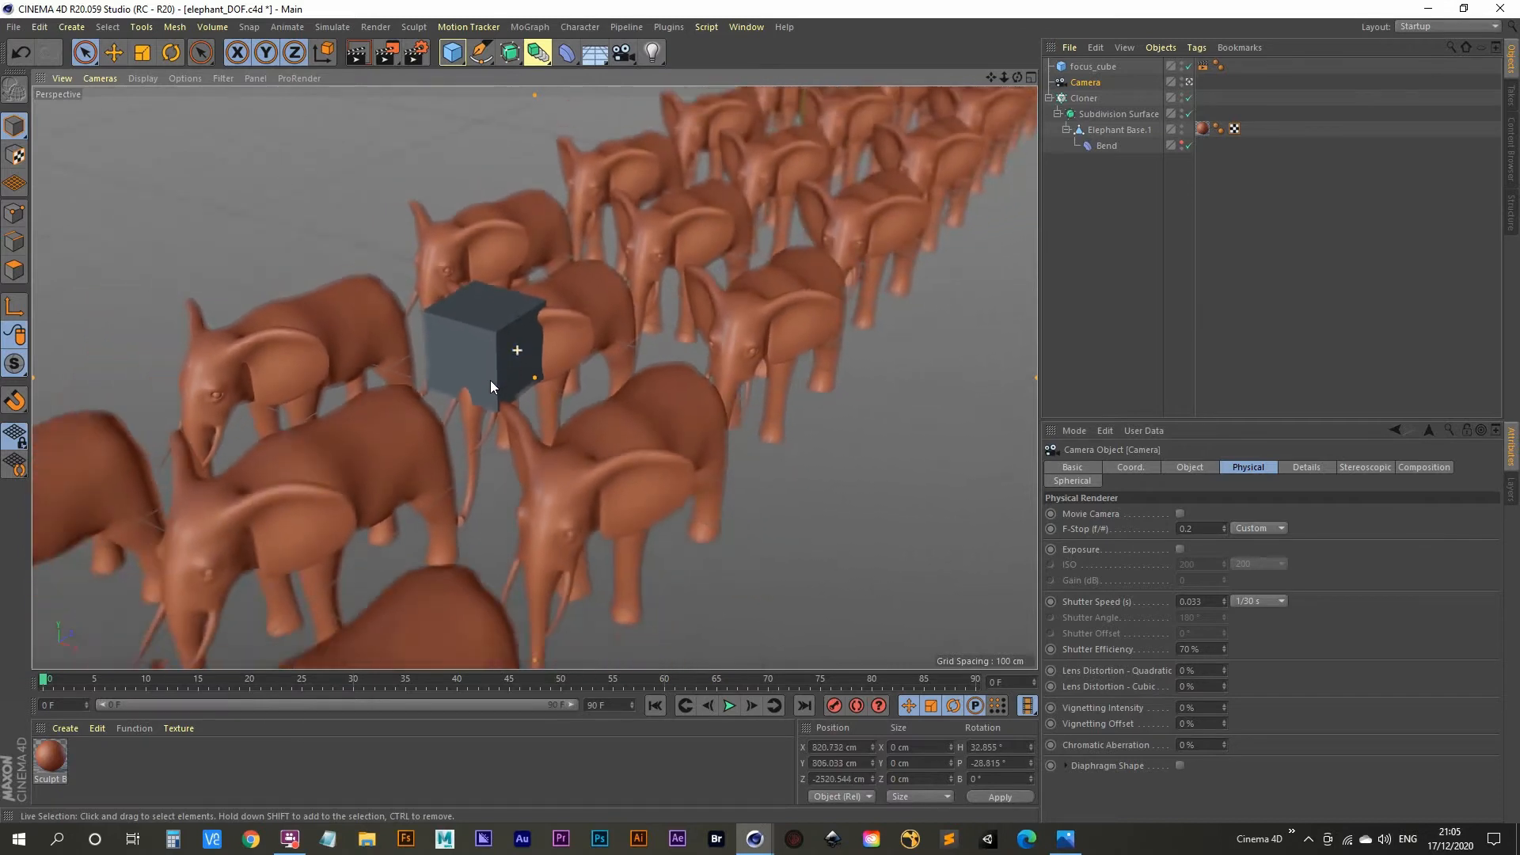
scroll(497, 368, up, 2)
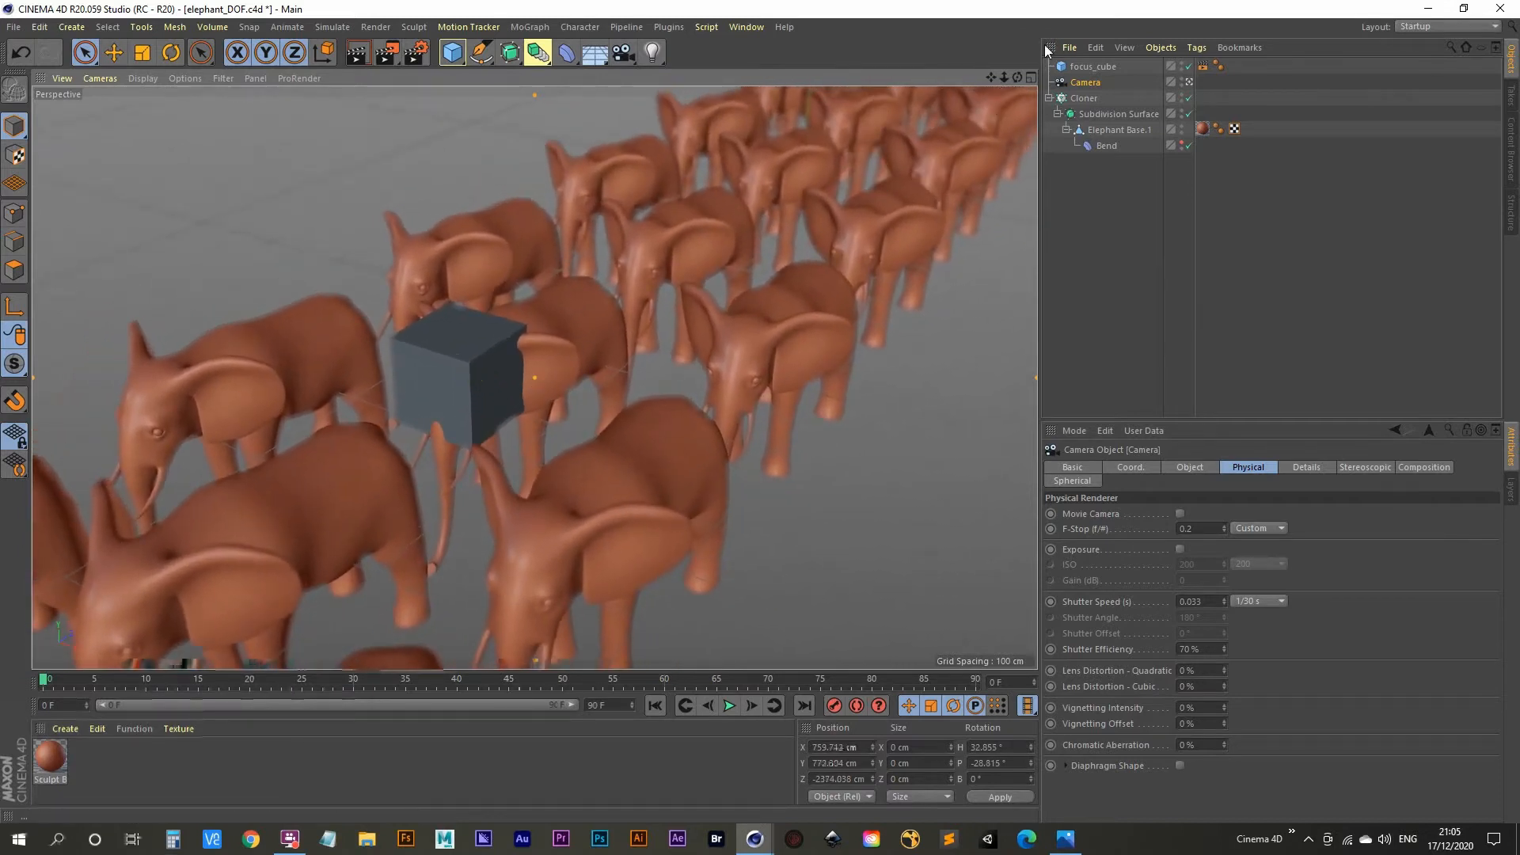
mouse_move(451, 321)
alt+mouse_down()
mouse_move(448, 369)
mouse_move(490, 373)
mouse_move(456, 373)
alt+mouse_up()
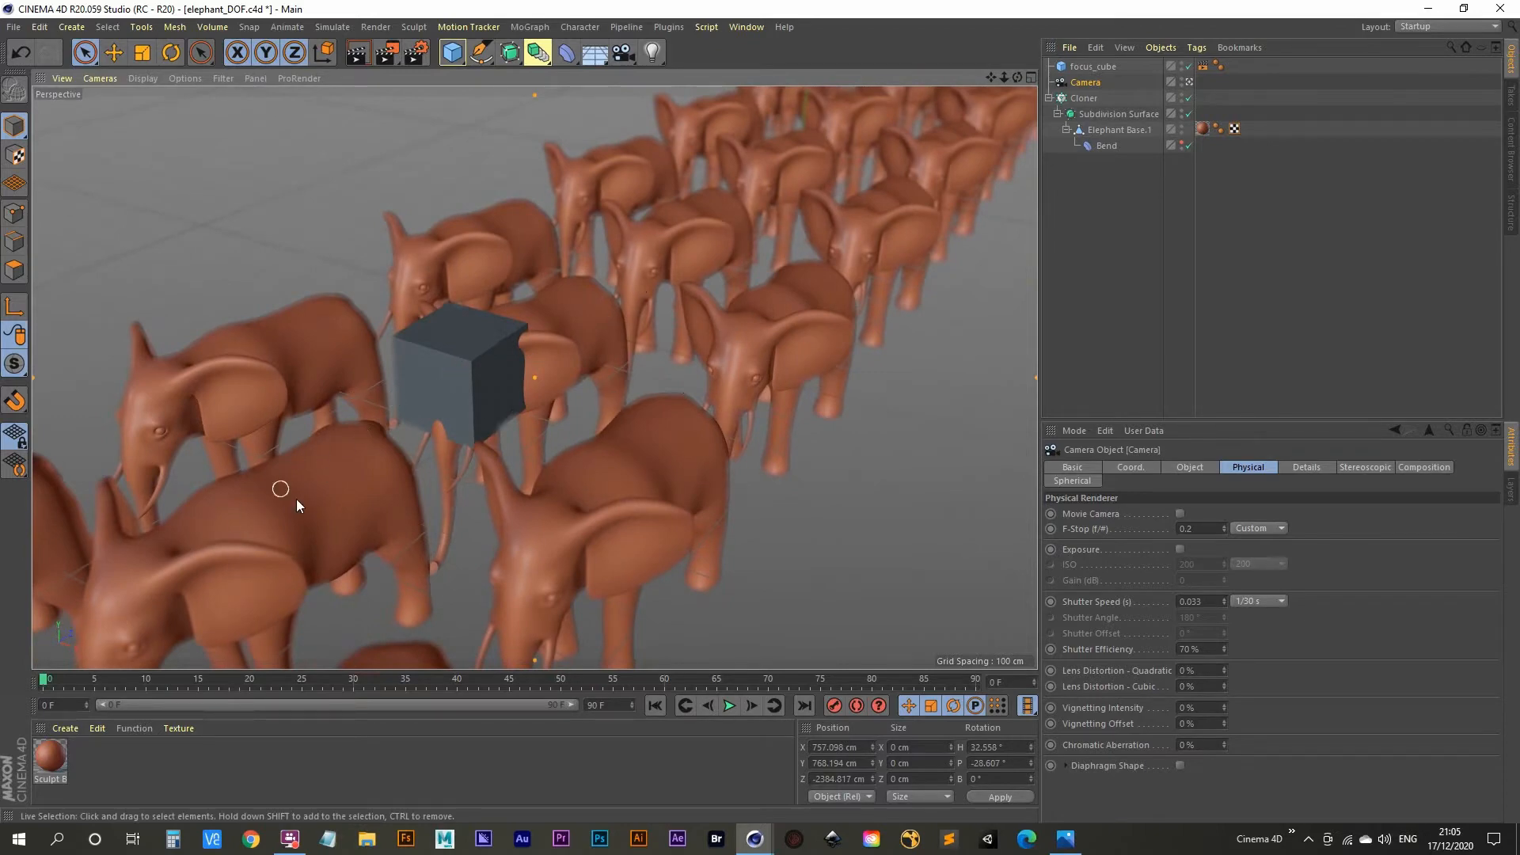
click(387, 53)
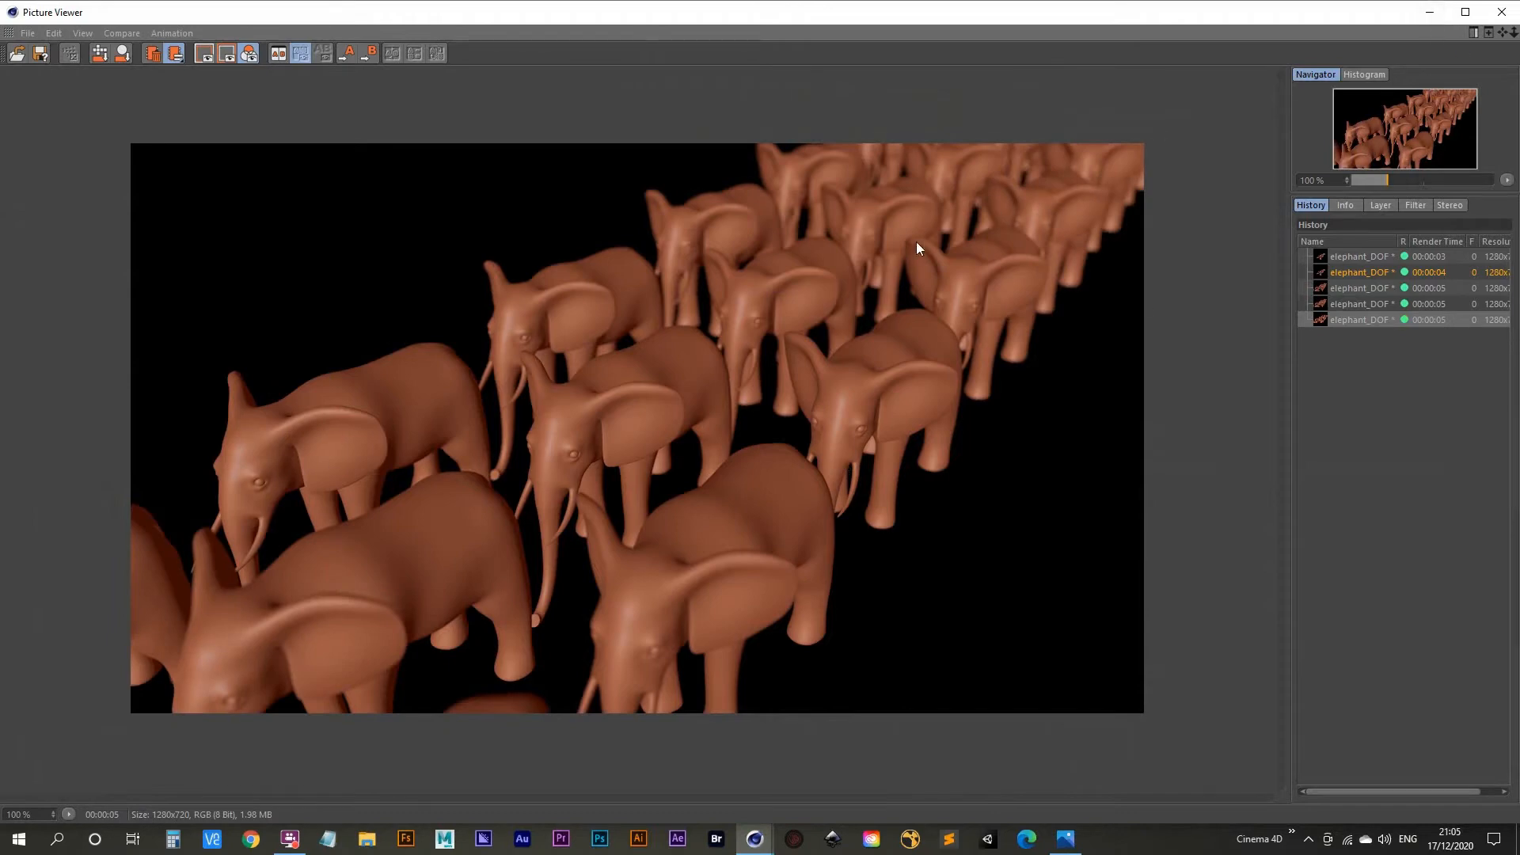
click(1502, 12)
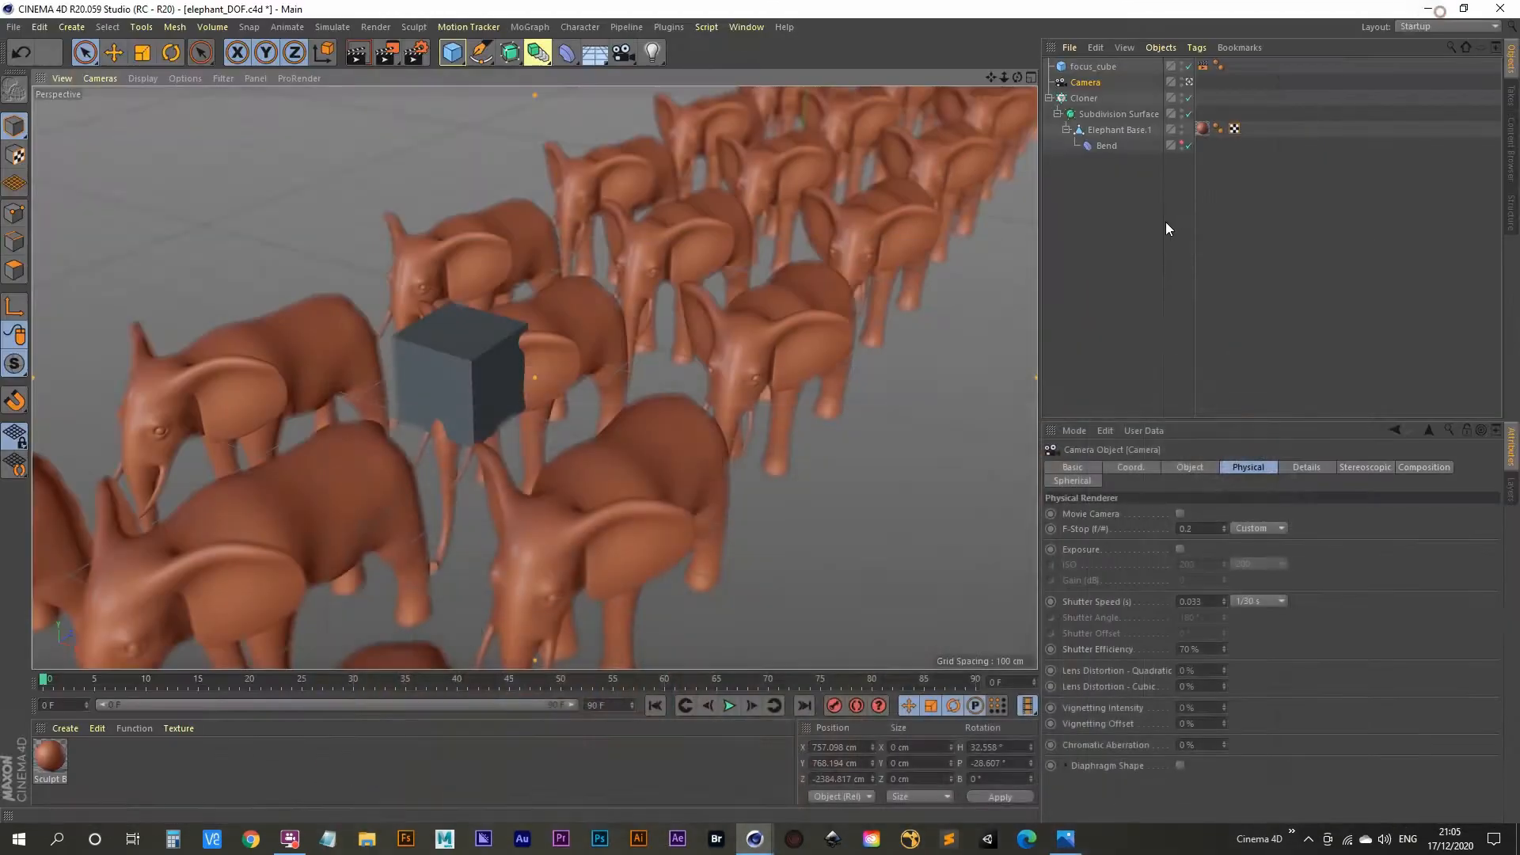
Step: Set the camera's F-Stop to 0.1 and render the herd to the Picture Viewer
click(1199, 528)
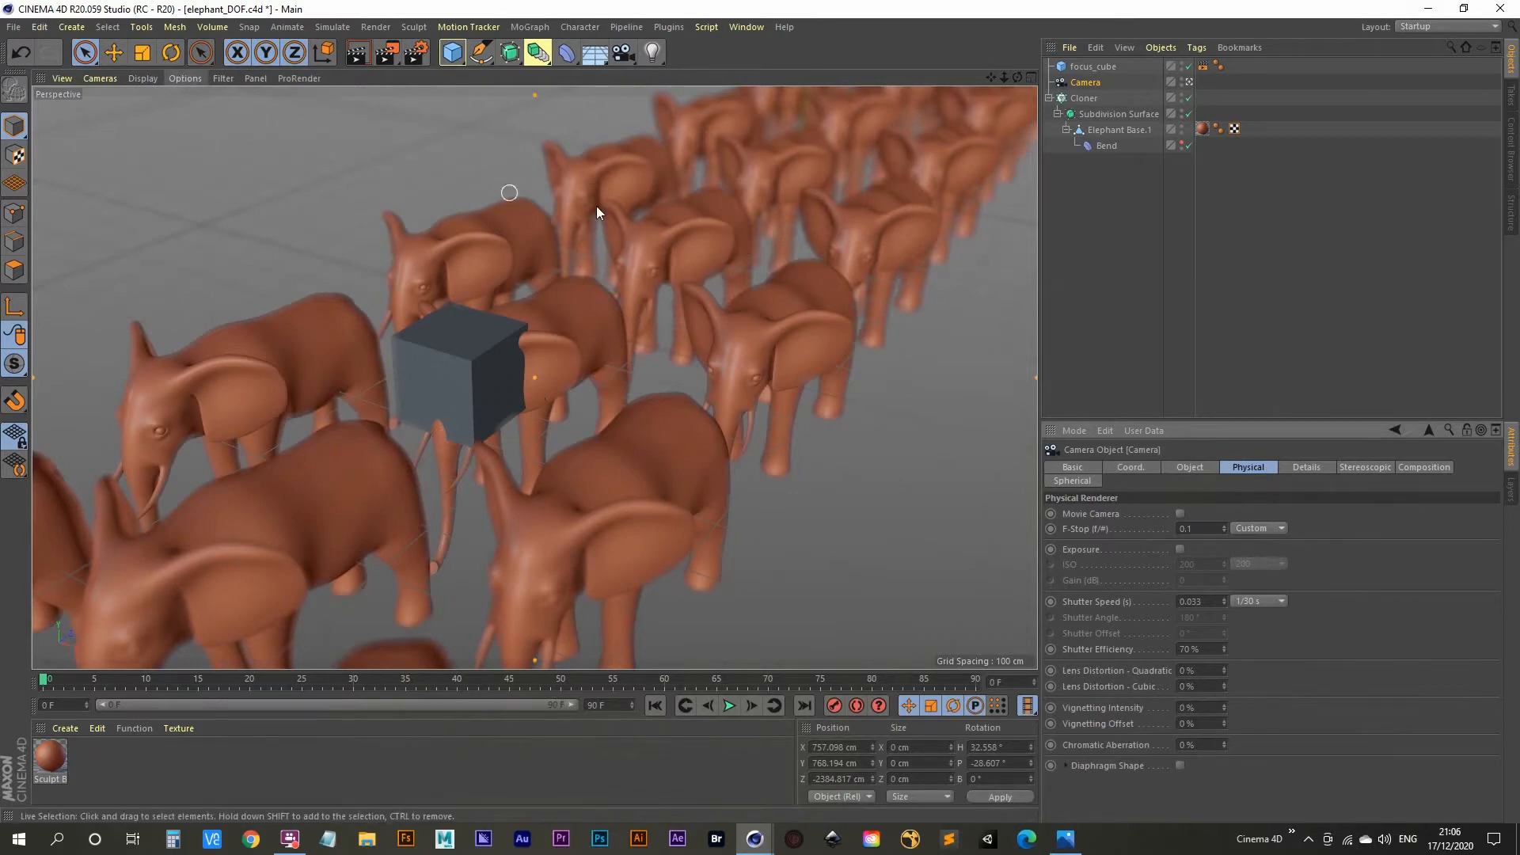
click(397, 55)
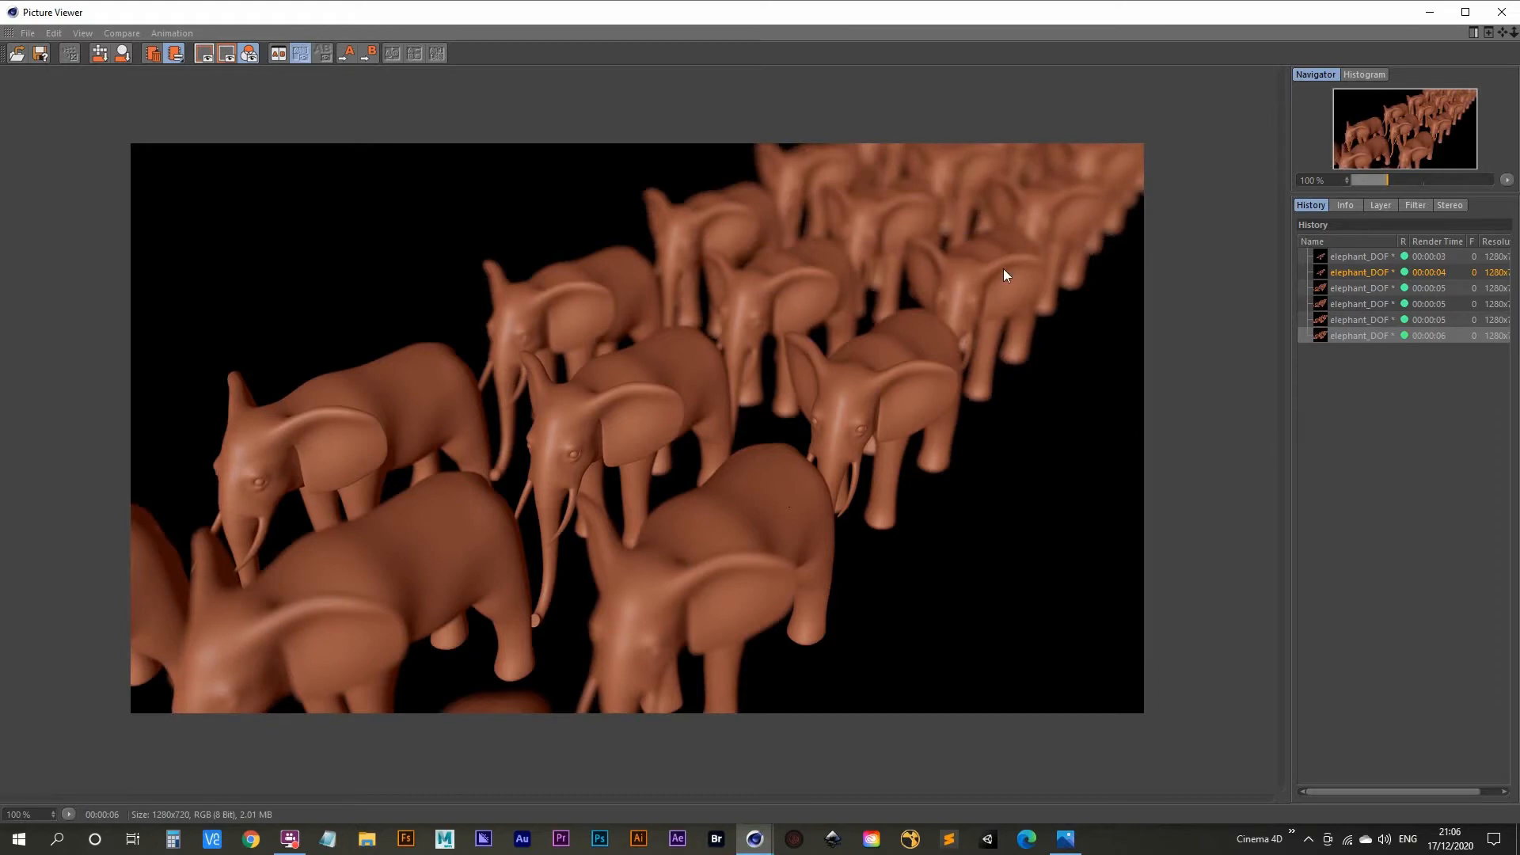
Step: Compare the last two renders in the Picture Viewer history for depth-of-field blur, then put the viewer away
click(1437, 323)
click(1436, 334)
click(1436, 321)
click(1441, 335)
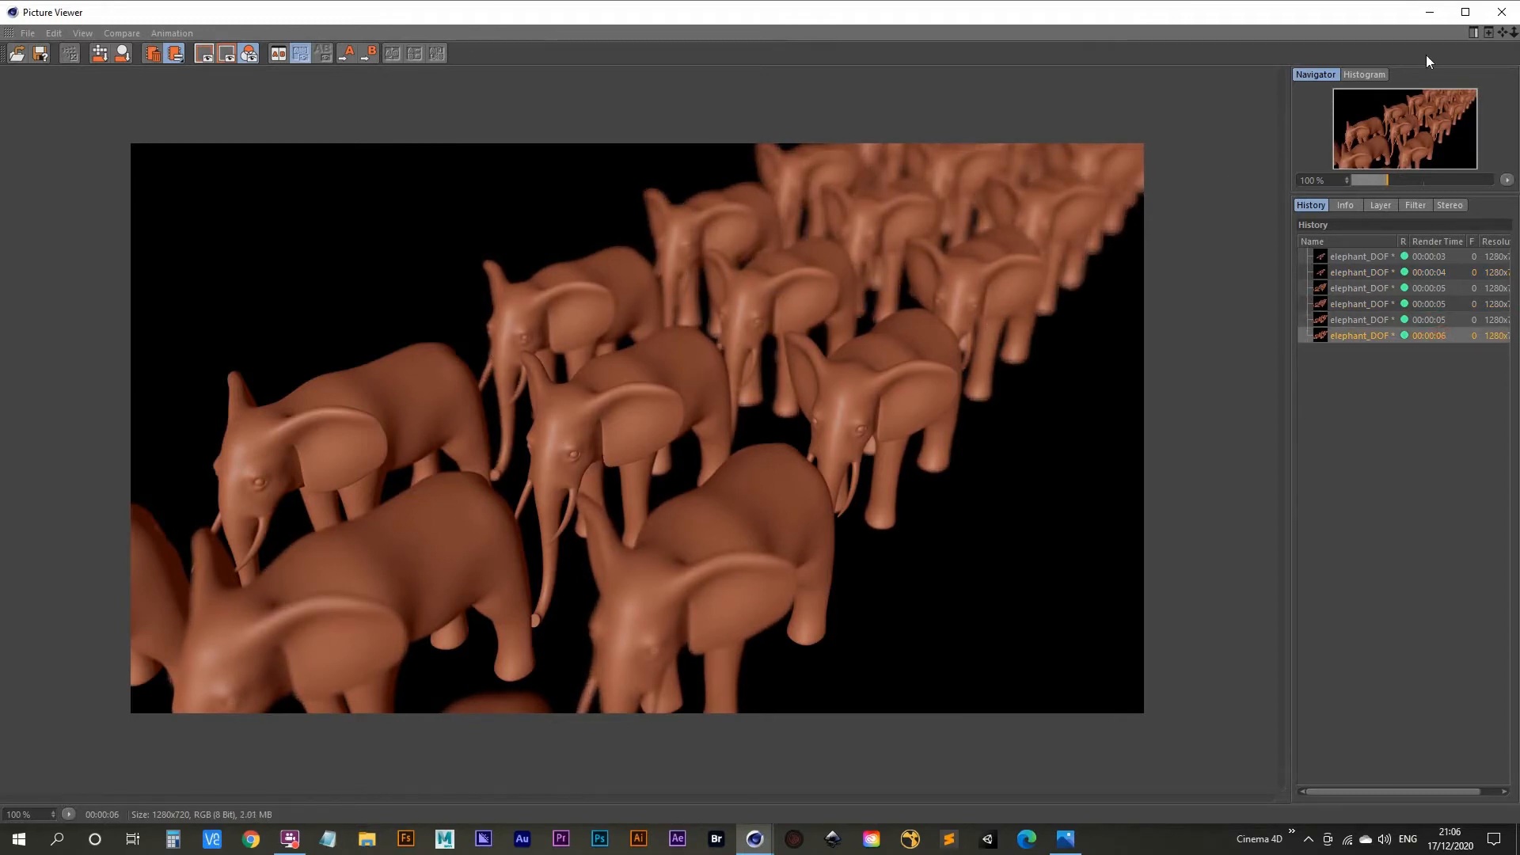
click(1430, 13)
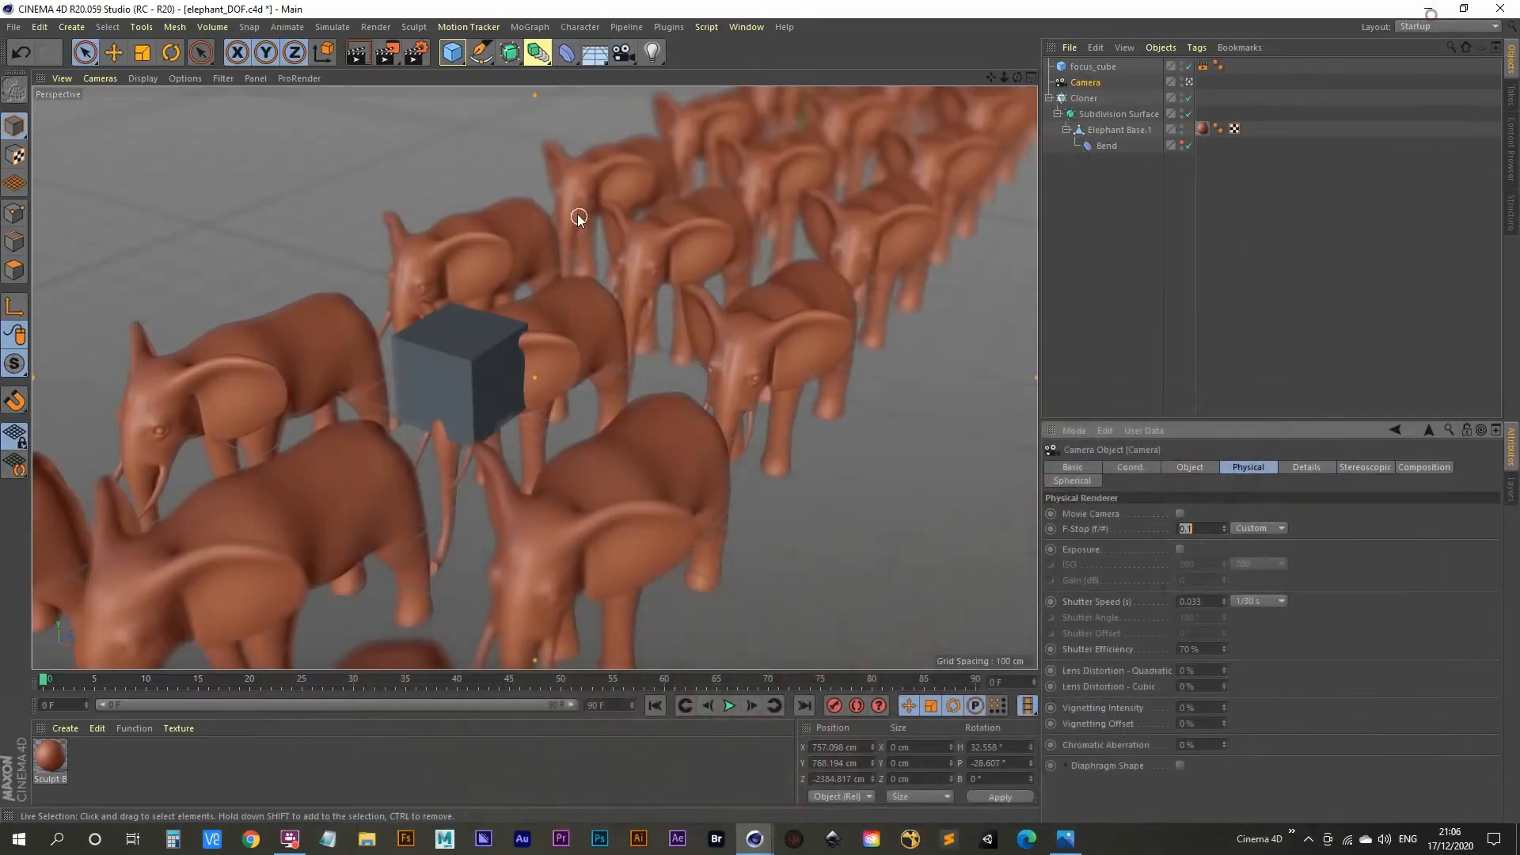
Step: Add a Floor object under the herd, slid along Z to about -778 cm and lowered to about Y -168 cm
click(595, 54)
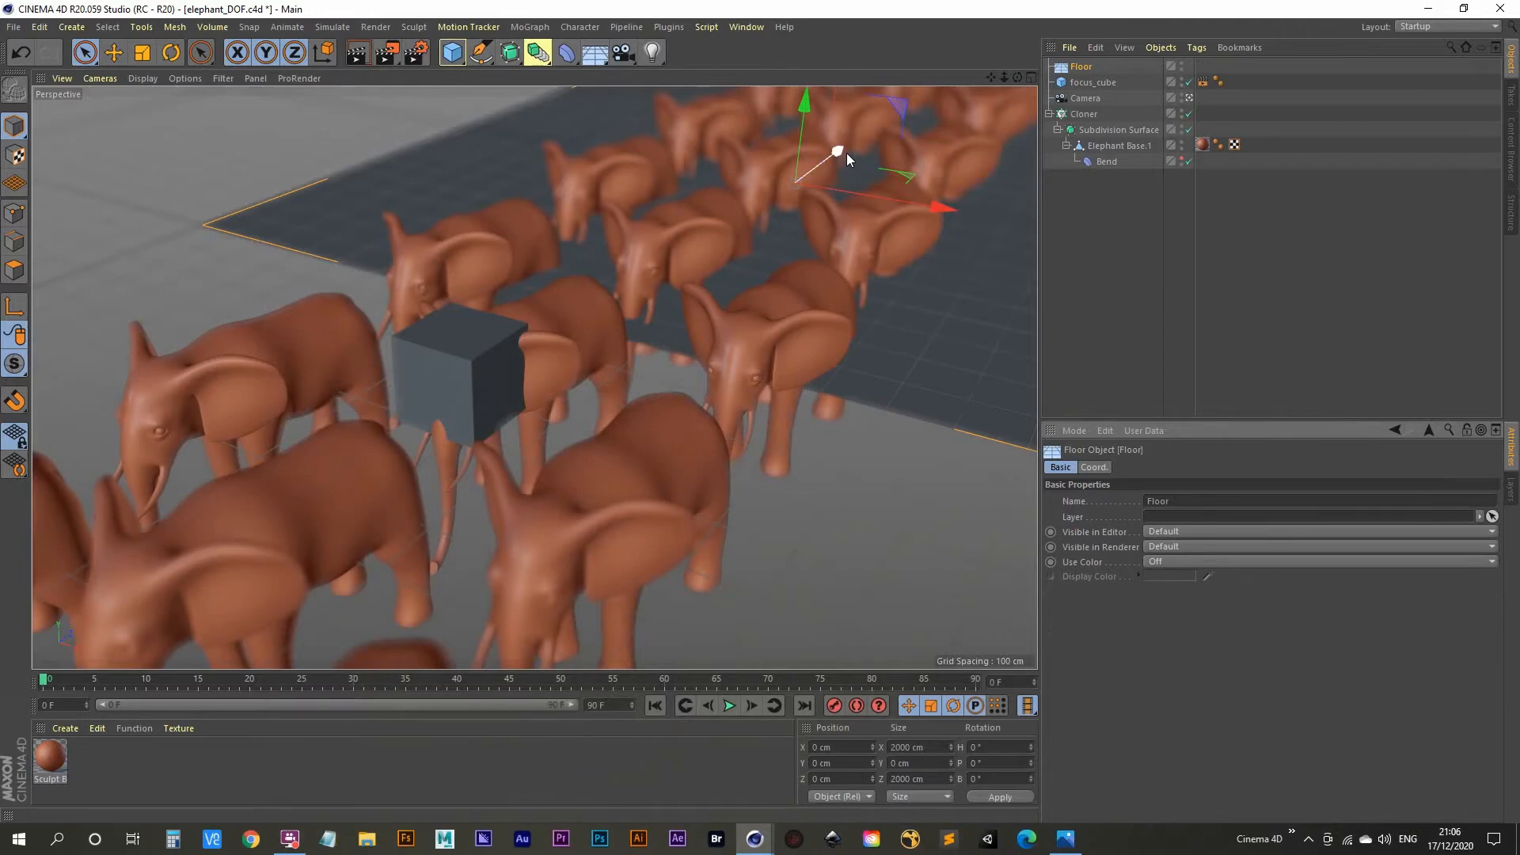
drag(847, 154, 685, 292)
middle_click(685, 291)
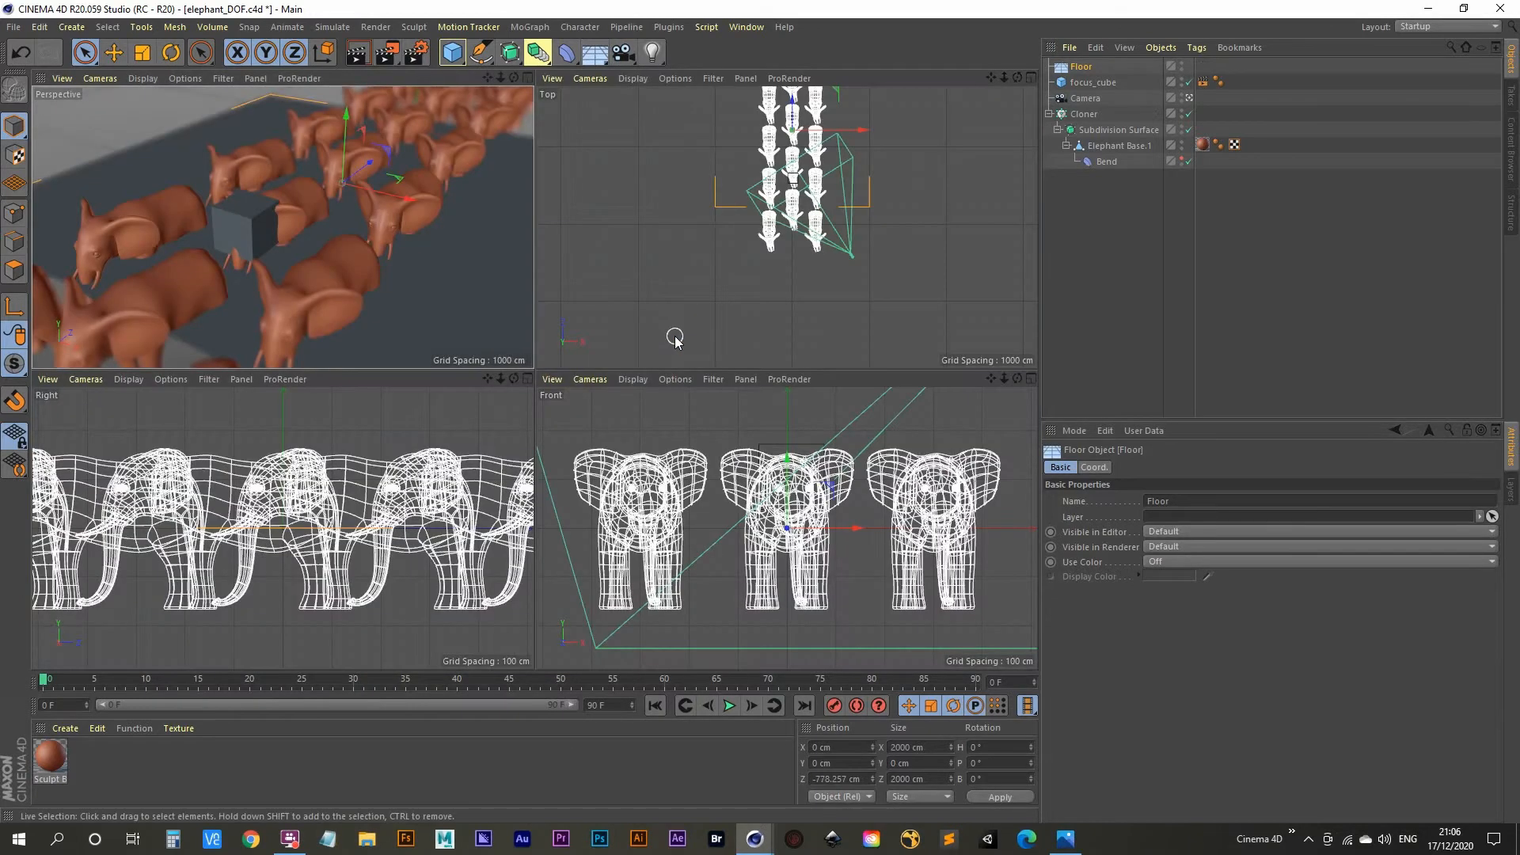
middle_click(750, 546)
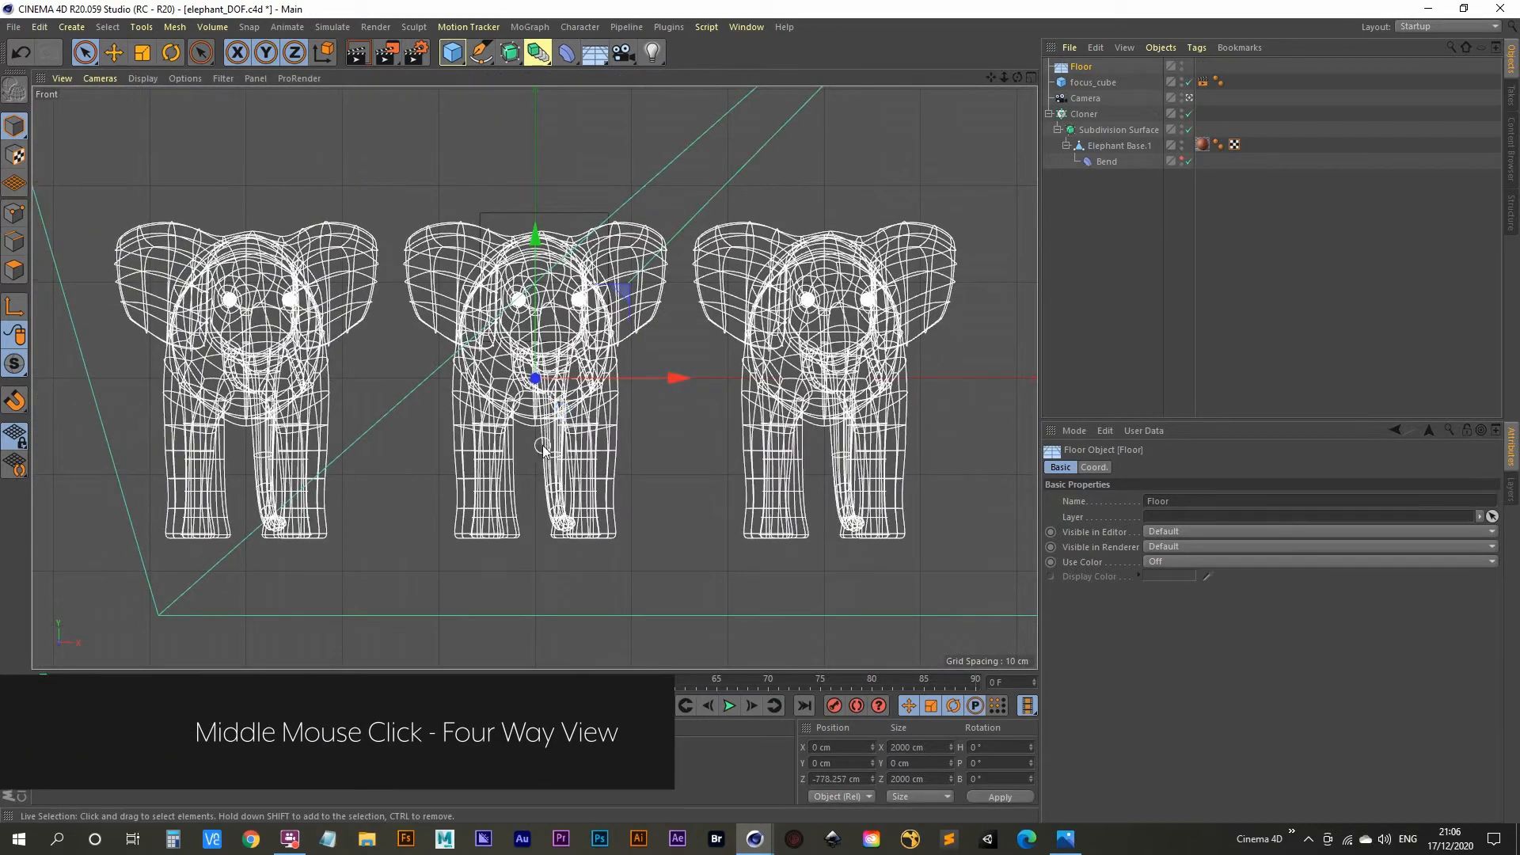
drag(535, 236, 536, 394)
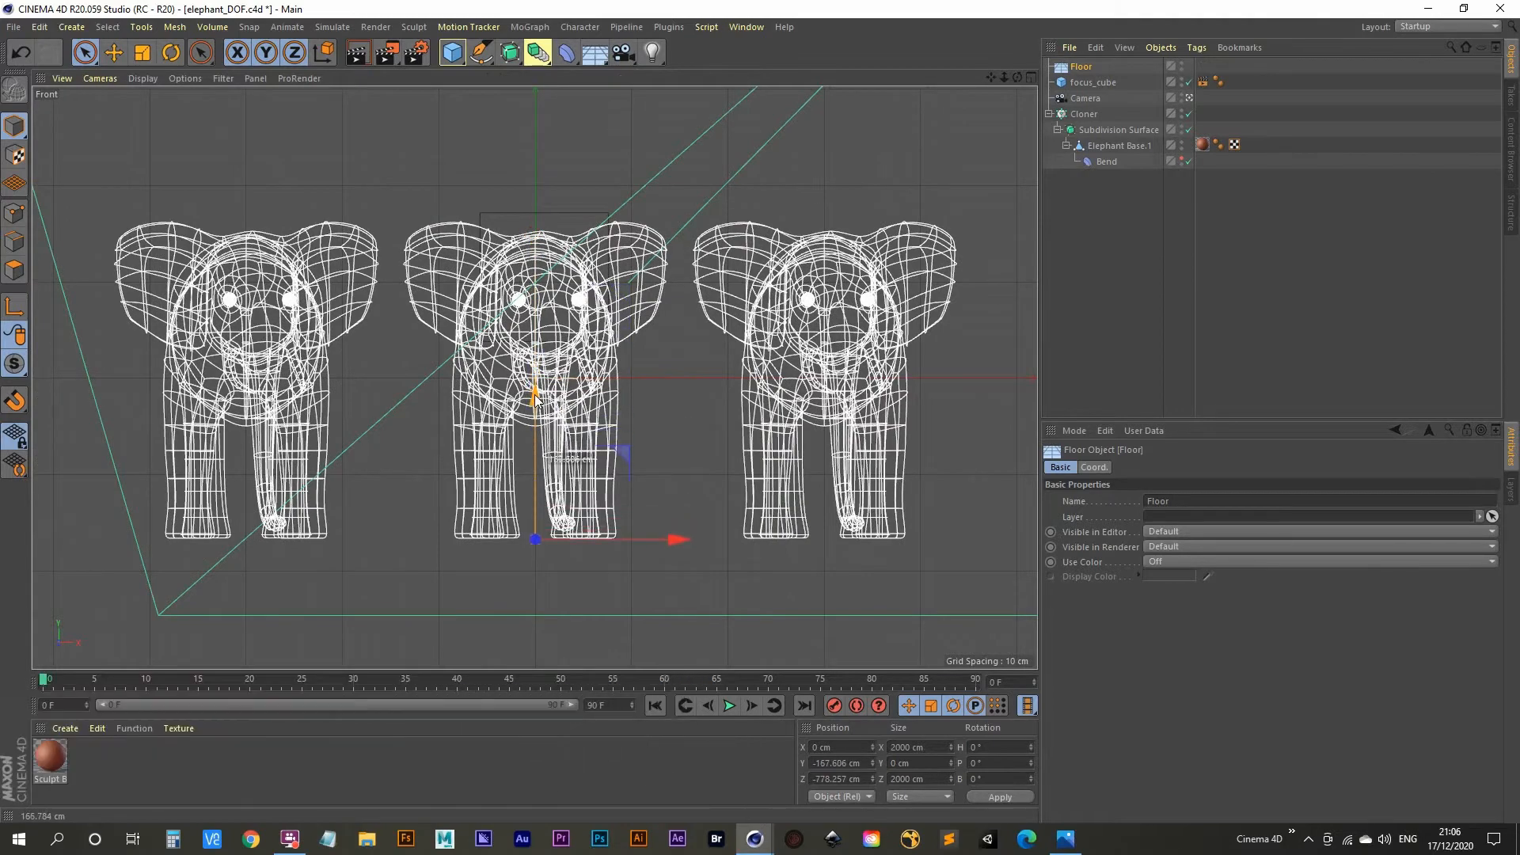
Step: Fine-tune the floor against the elephants' feet, placing it at about X 34, Y -165.7 cm
scroll(573, 520, up, 10)
alt+middle_drag(464, 394, 582, 455)
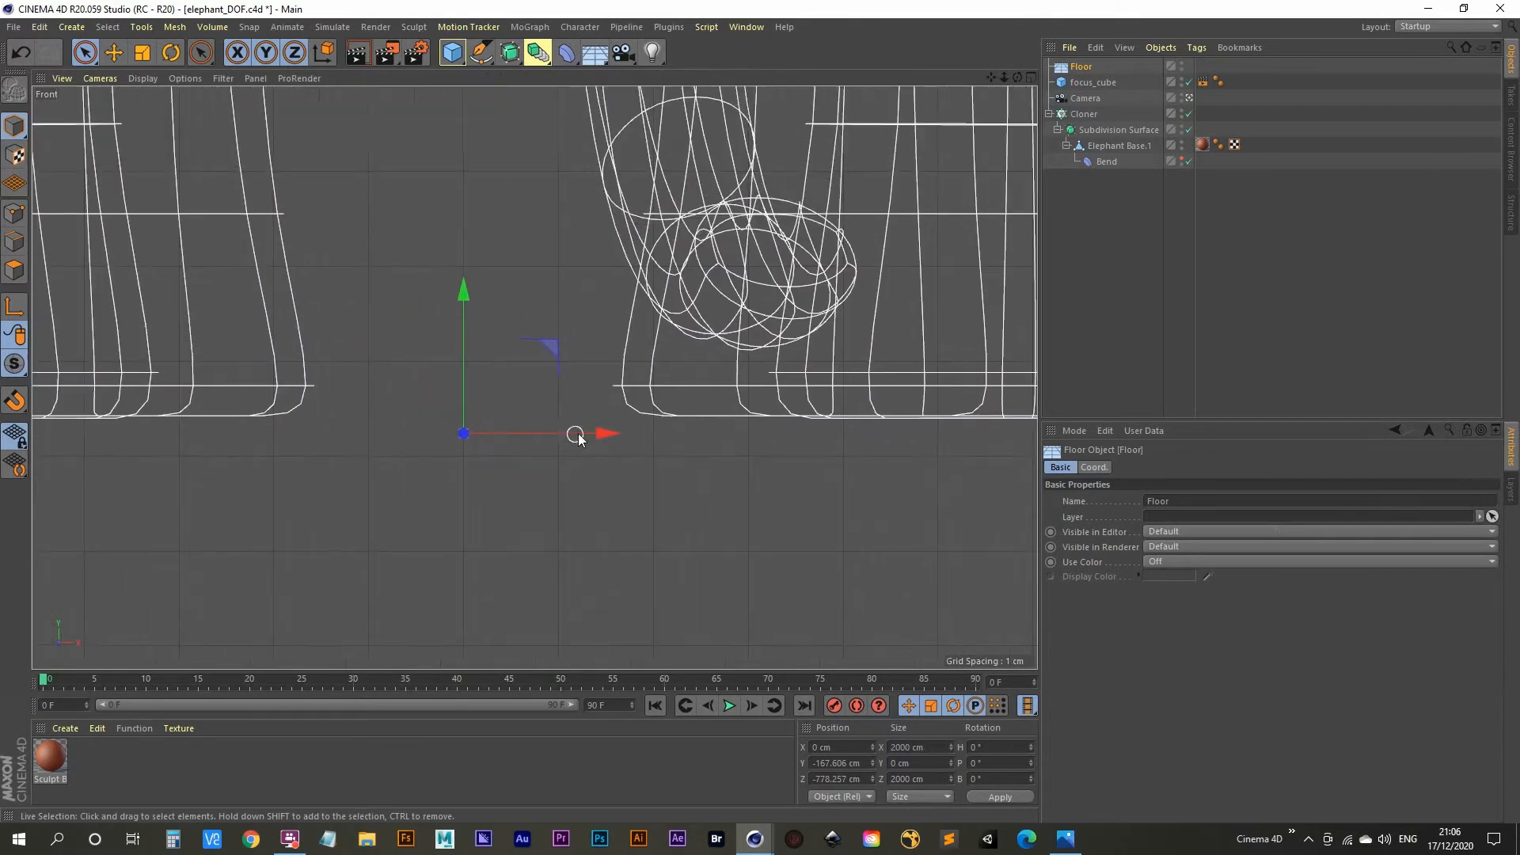
drag(580, 435, 905, 431)
scroll(887, 398, up, 4)
scroll(888, 403, up, 4)
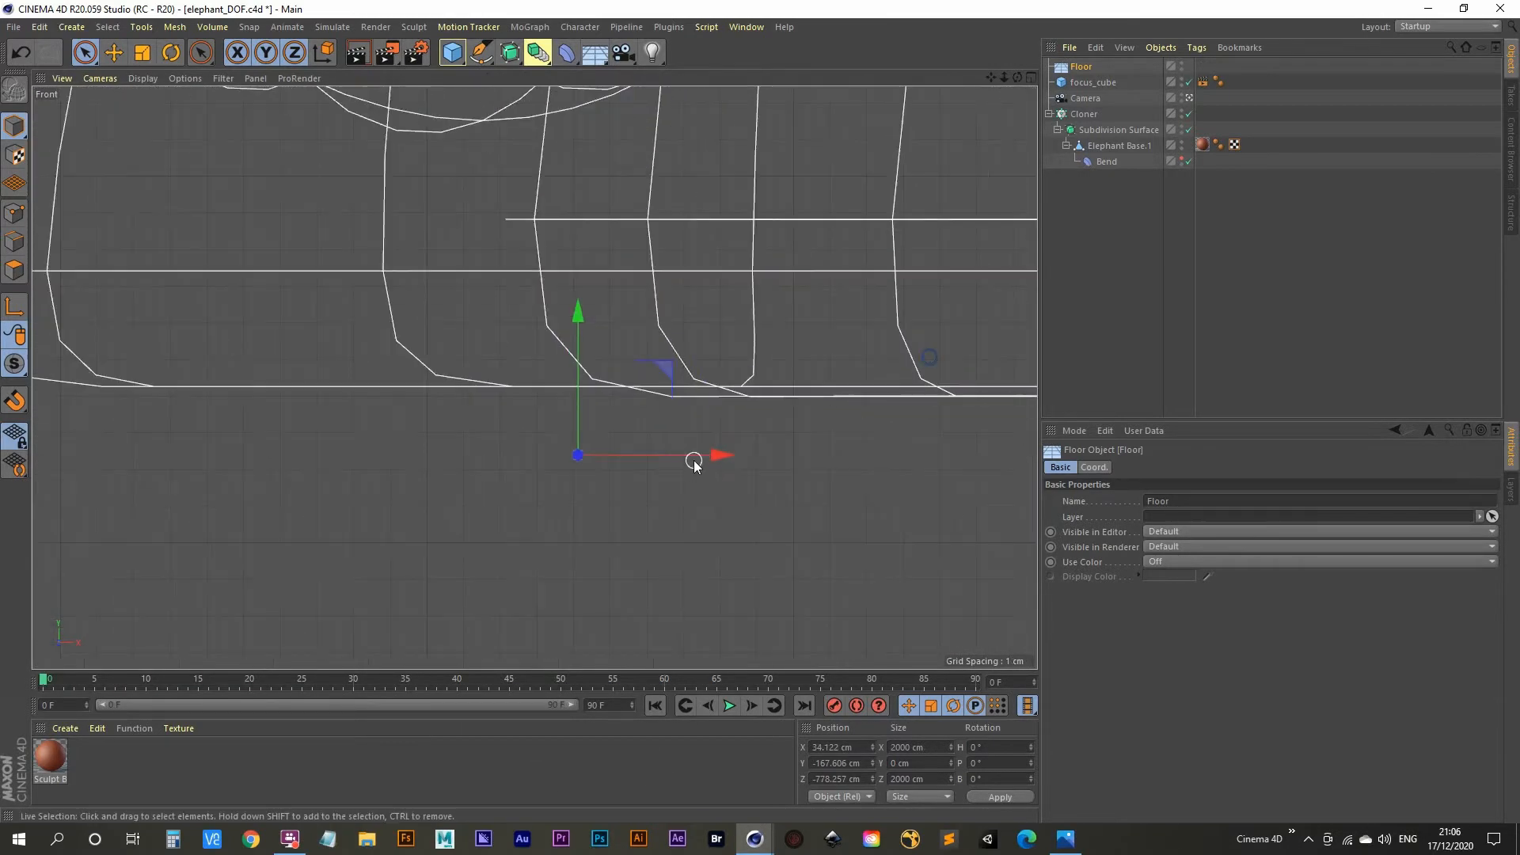
drag(578, 325, 588, 249)
scroll(593, 336, down, 1)
scroll(594, 335, up, 5)
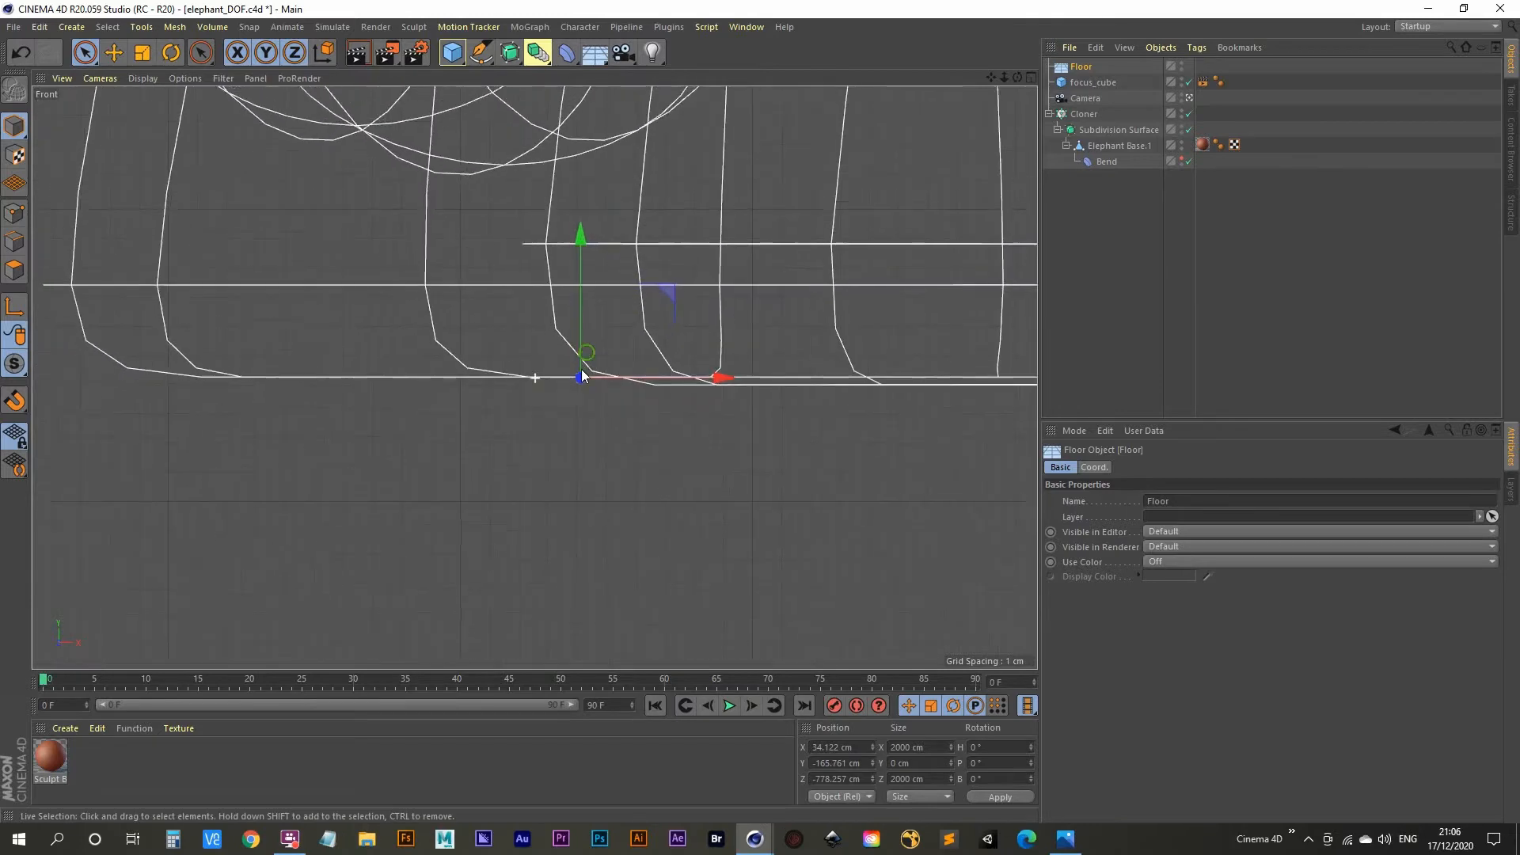
scroll(551, 422, up, 2)
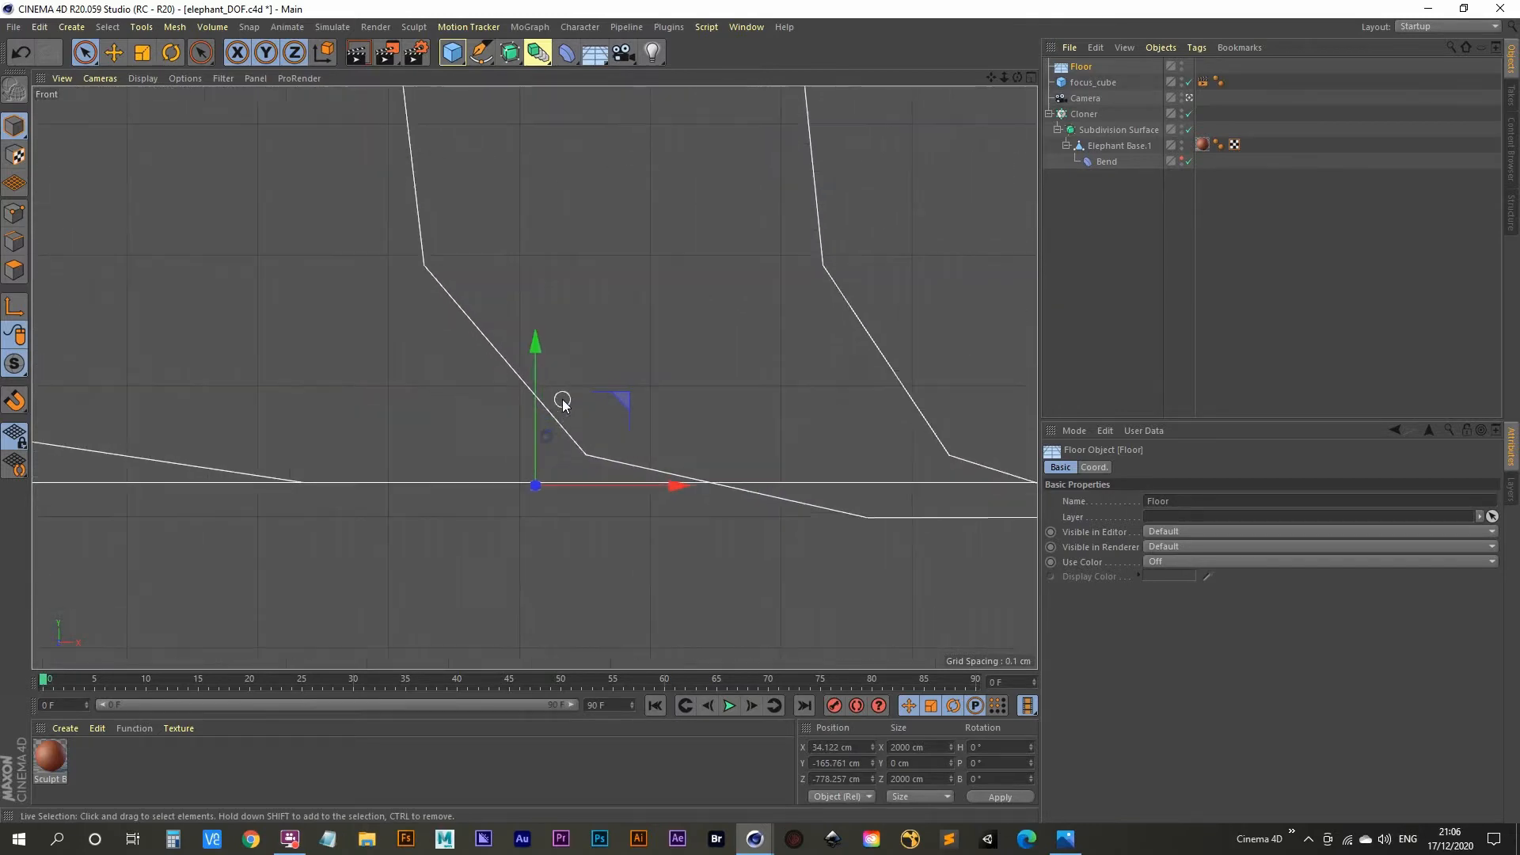
drag(533, 351, 534, 345)
middle_click(588, 443)
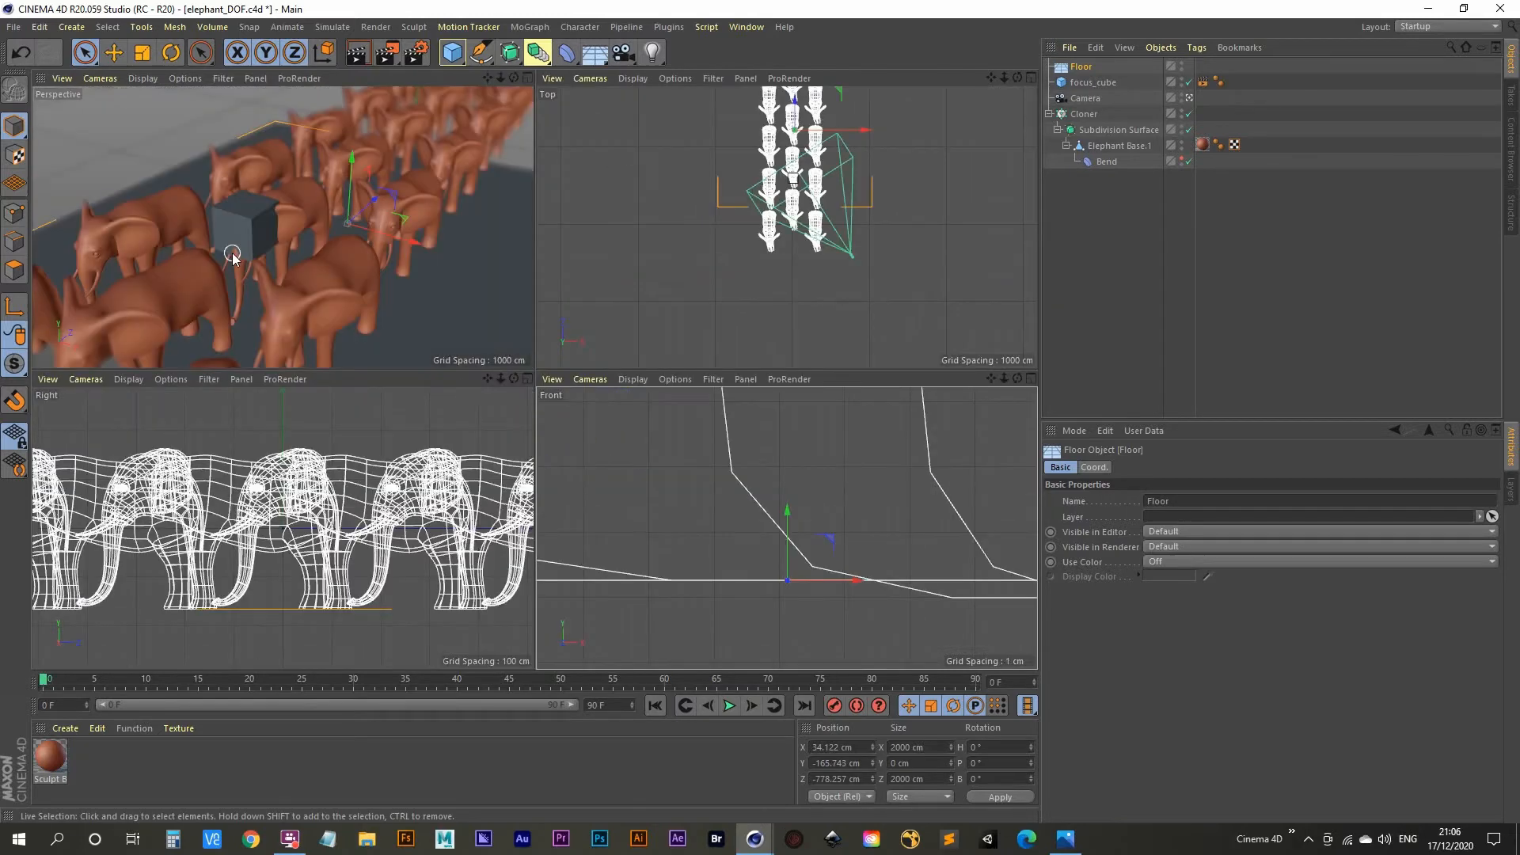
middle_click(232, 254)
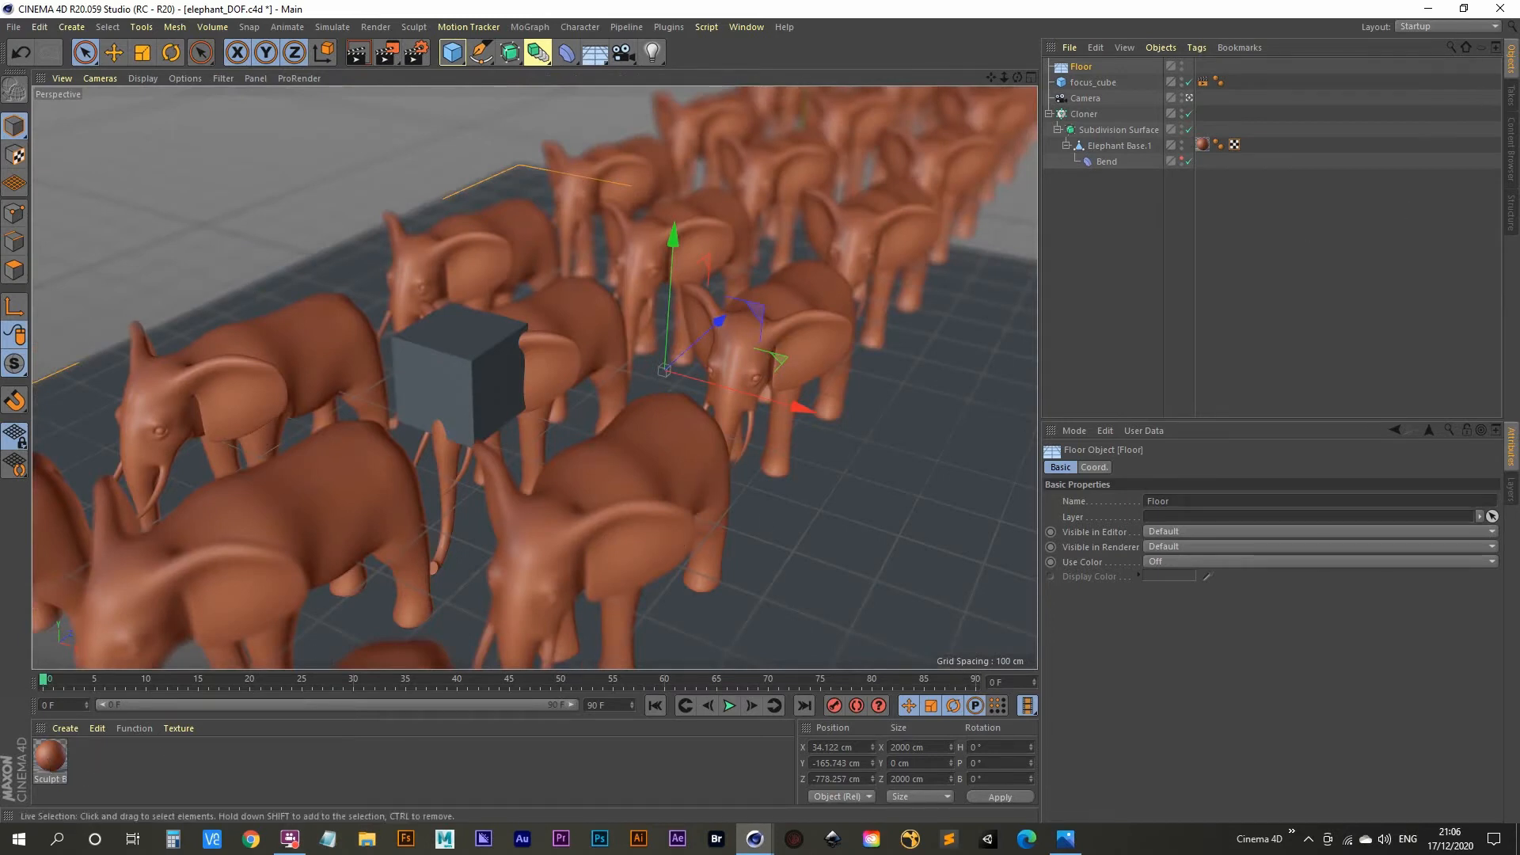
Step: Add a Beckmann layer to the reflectance of the elephants' Sculpt Base material
double_click(50, 758)
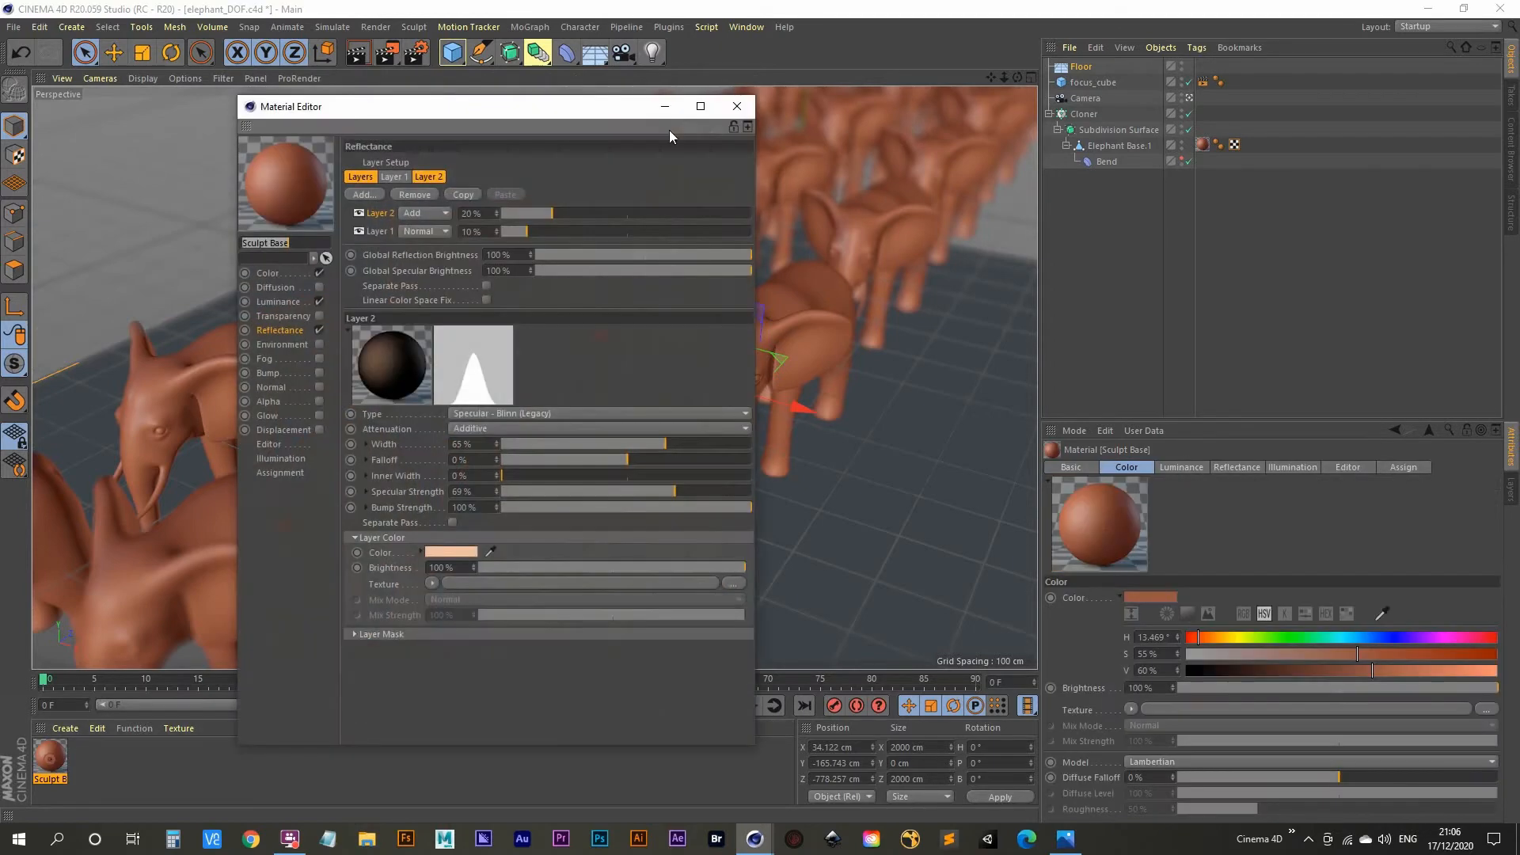
mouse_move(543, 116)
mouse_down()
mouse_move(1114, 85)
mouse_move(1149, 50)
mouse_up()
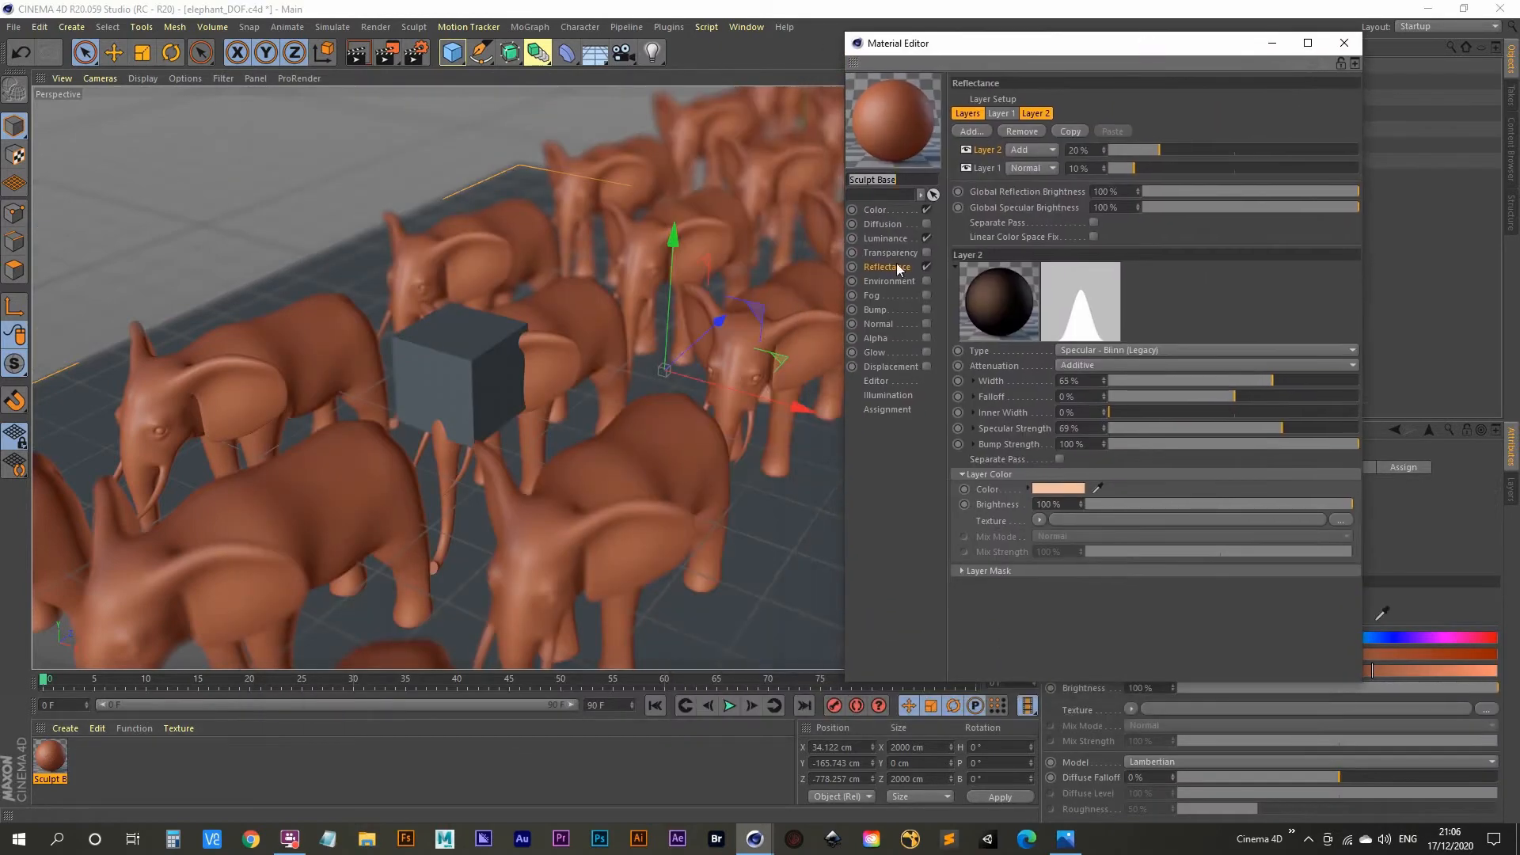
click(965, 134)
click(1049, 134)
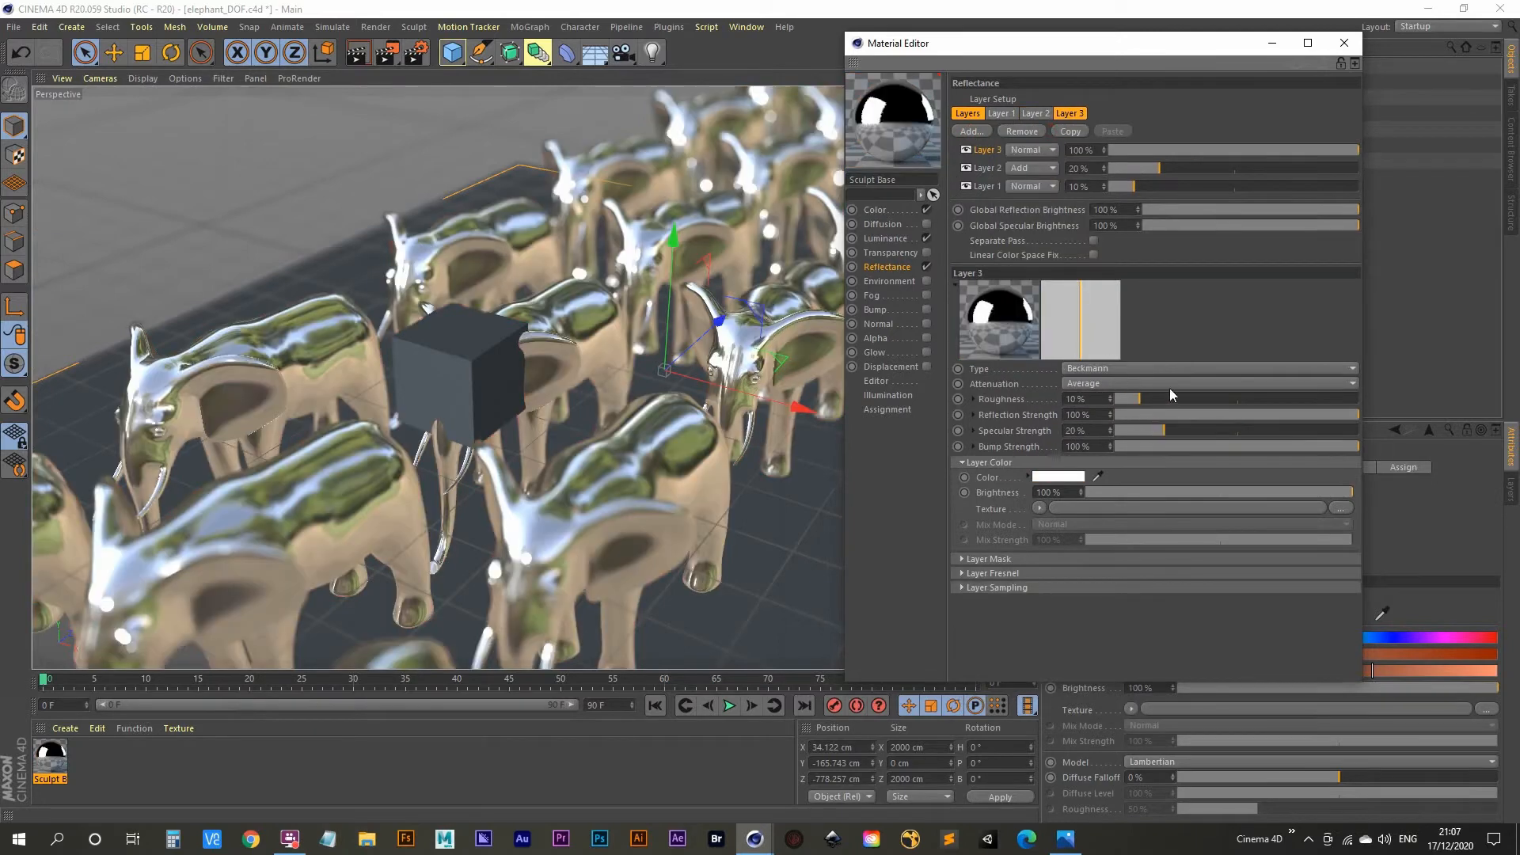
Step: Set the Beckmann layer's attenuation to Additive, its reflection strength to 92% and its specular strength to 4%
click(1170, 386)
click(1151, 421)
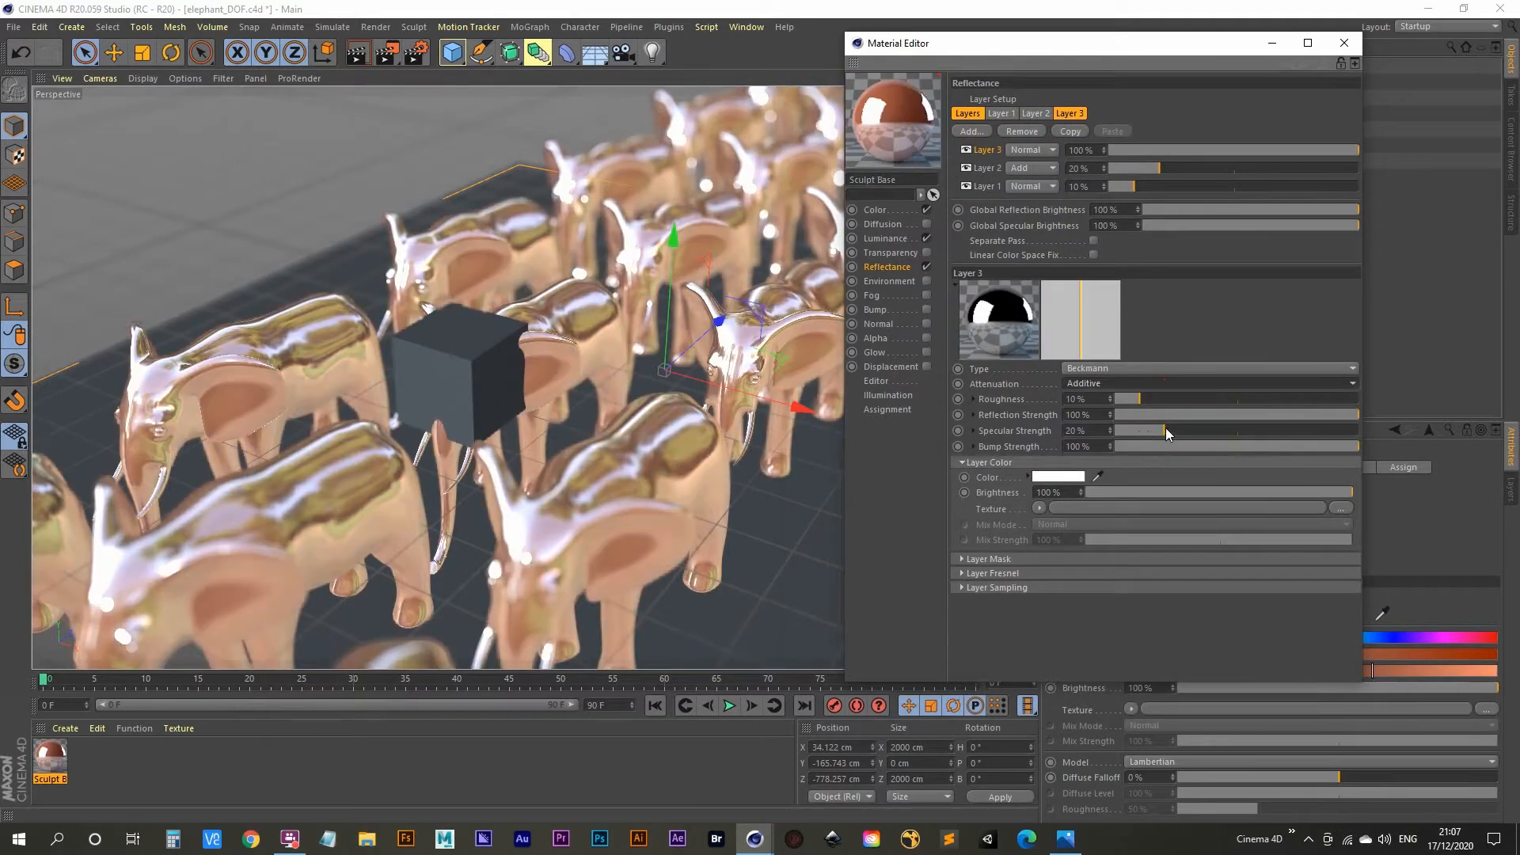
click(1338, 413)
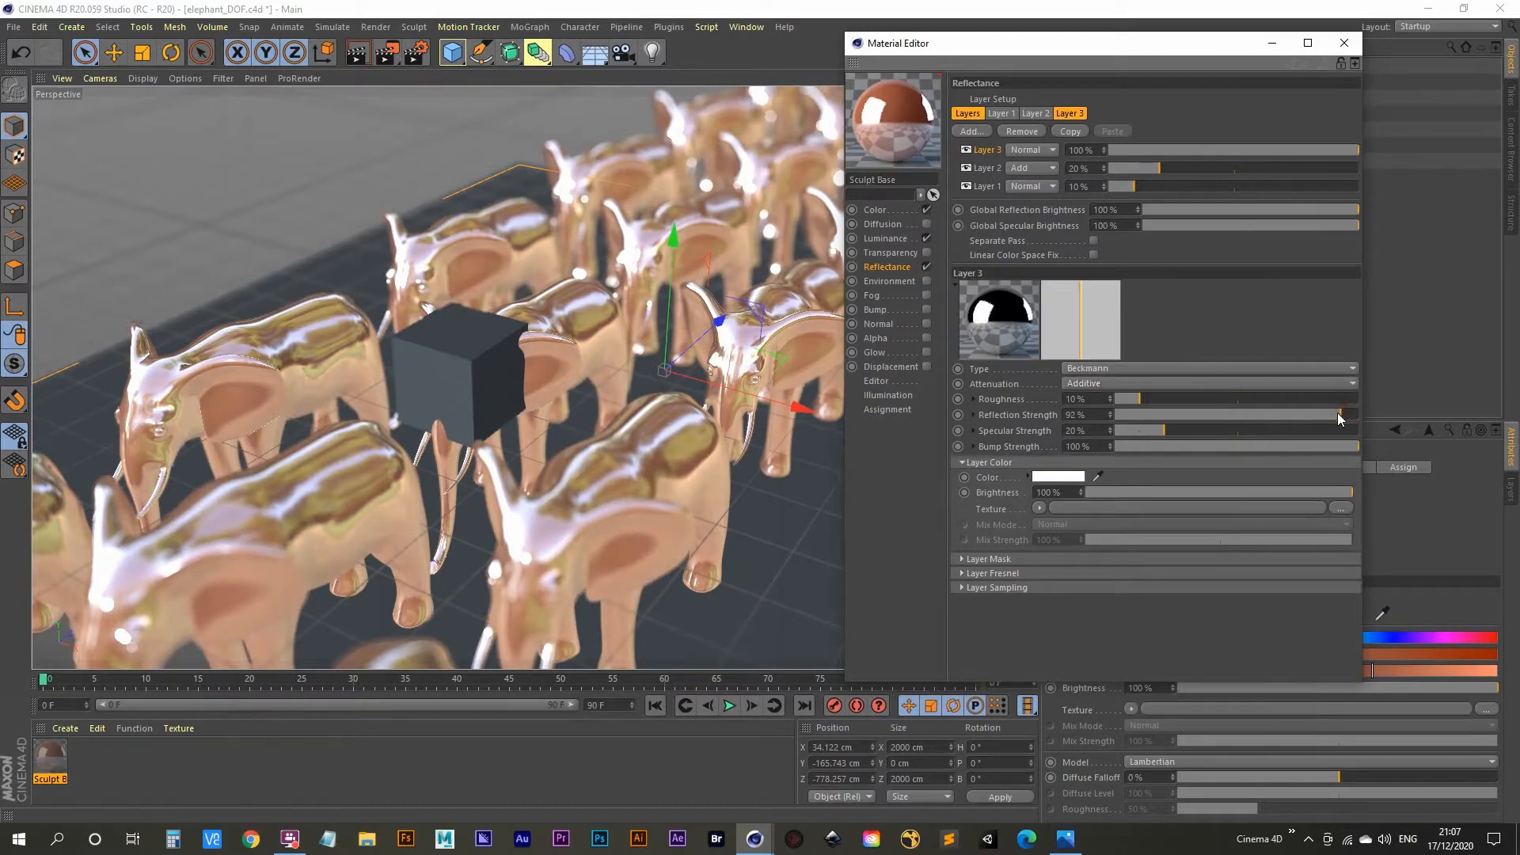
click(1125, 429)
click(1346, 43)
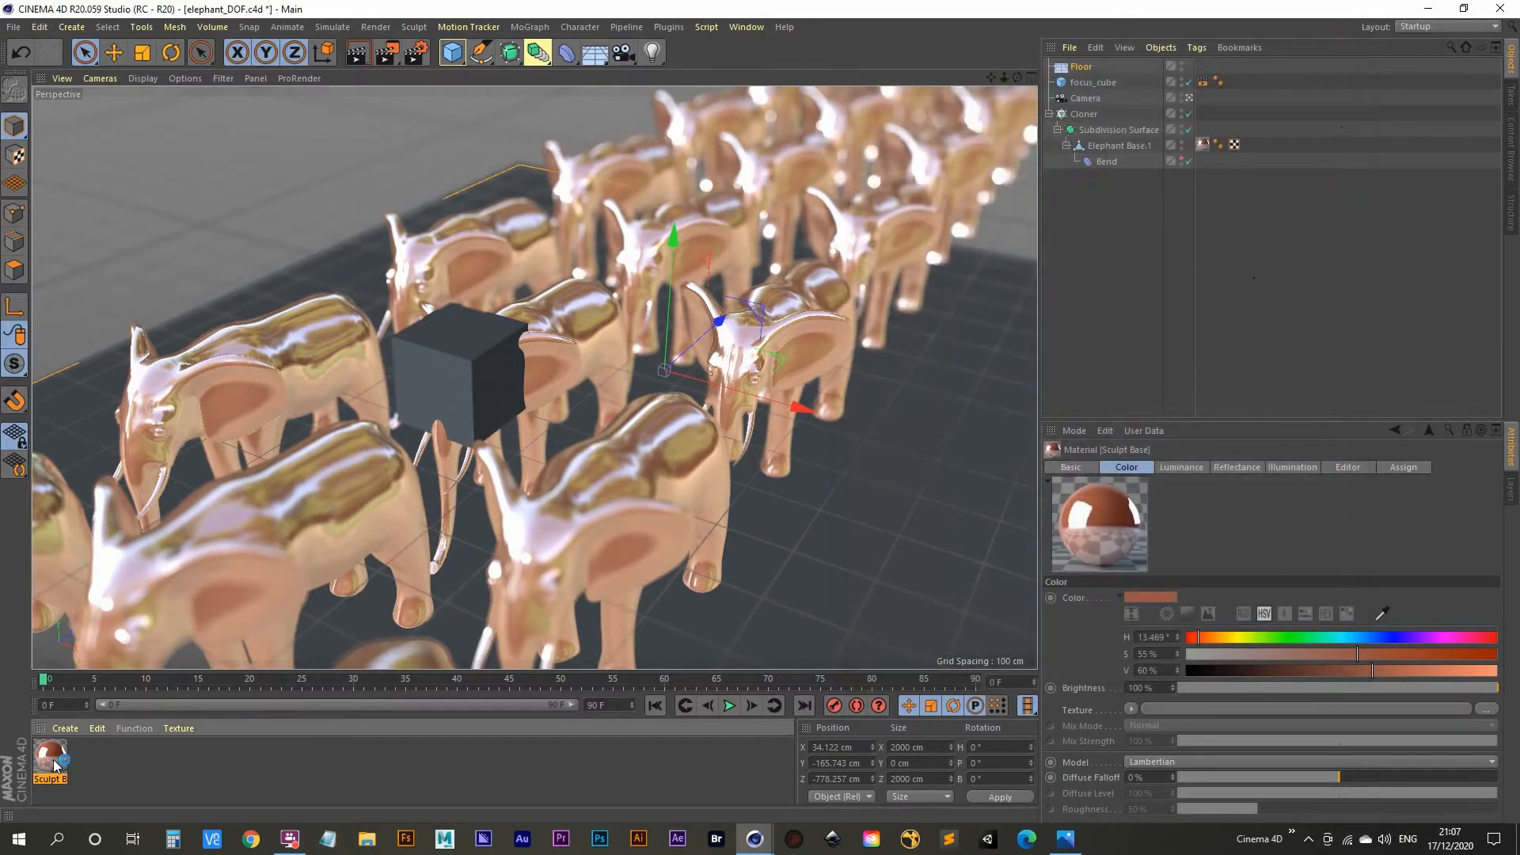
Step: Render the herd with its reflective material to the Picture Viewer, return to the scene and deselect the floor
click(387, 53)
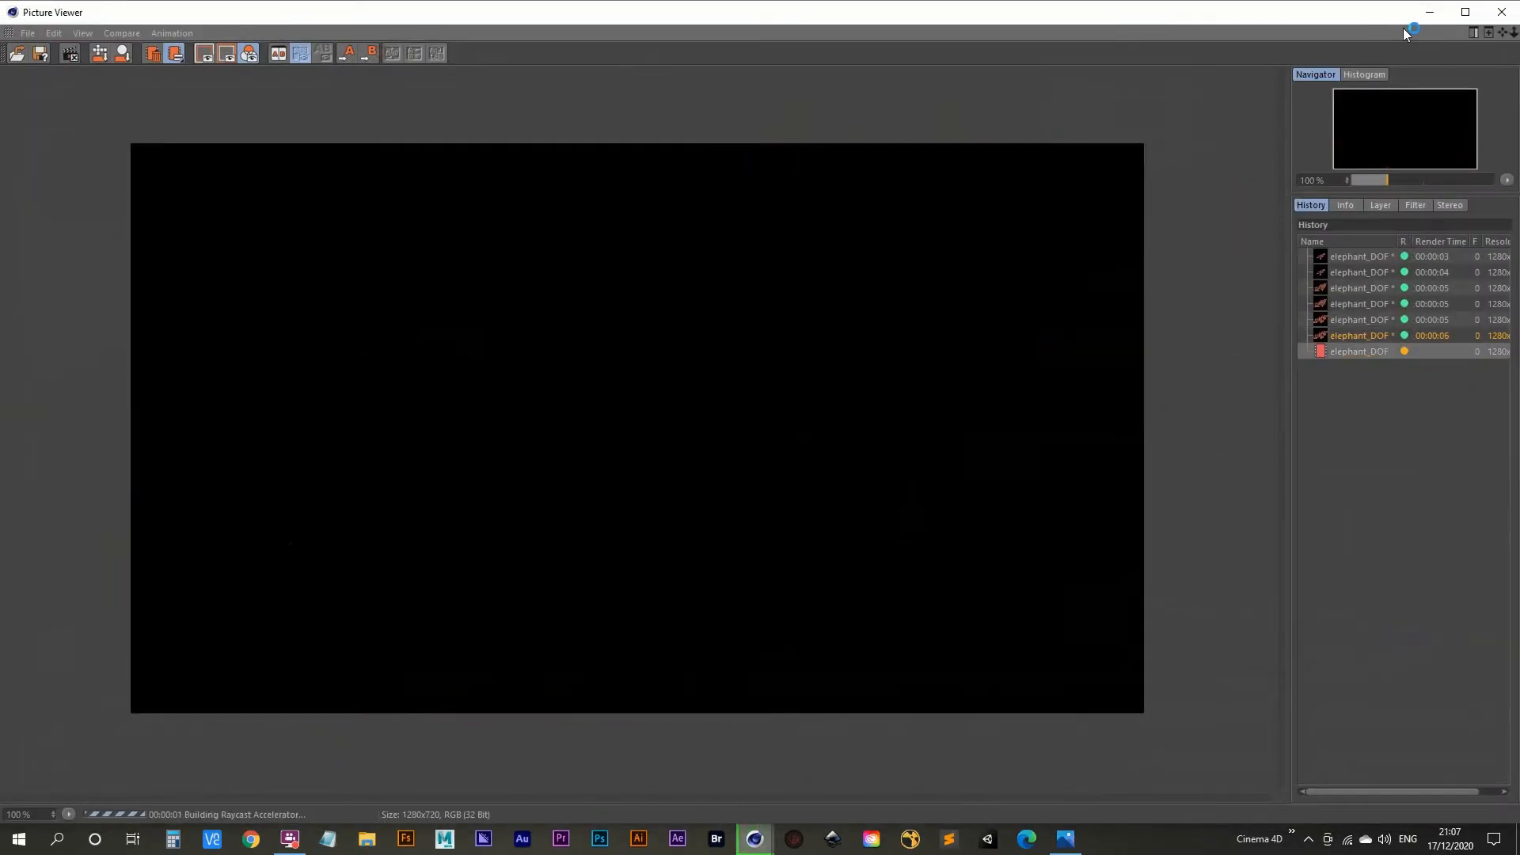
click(1429, 12)
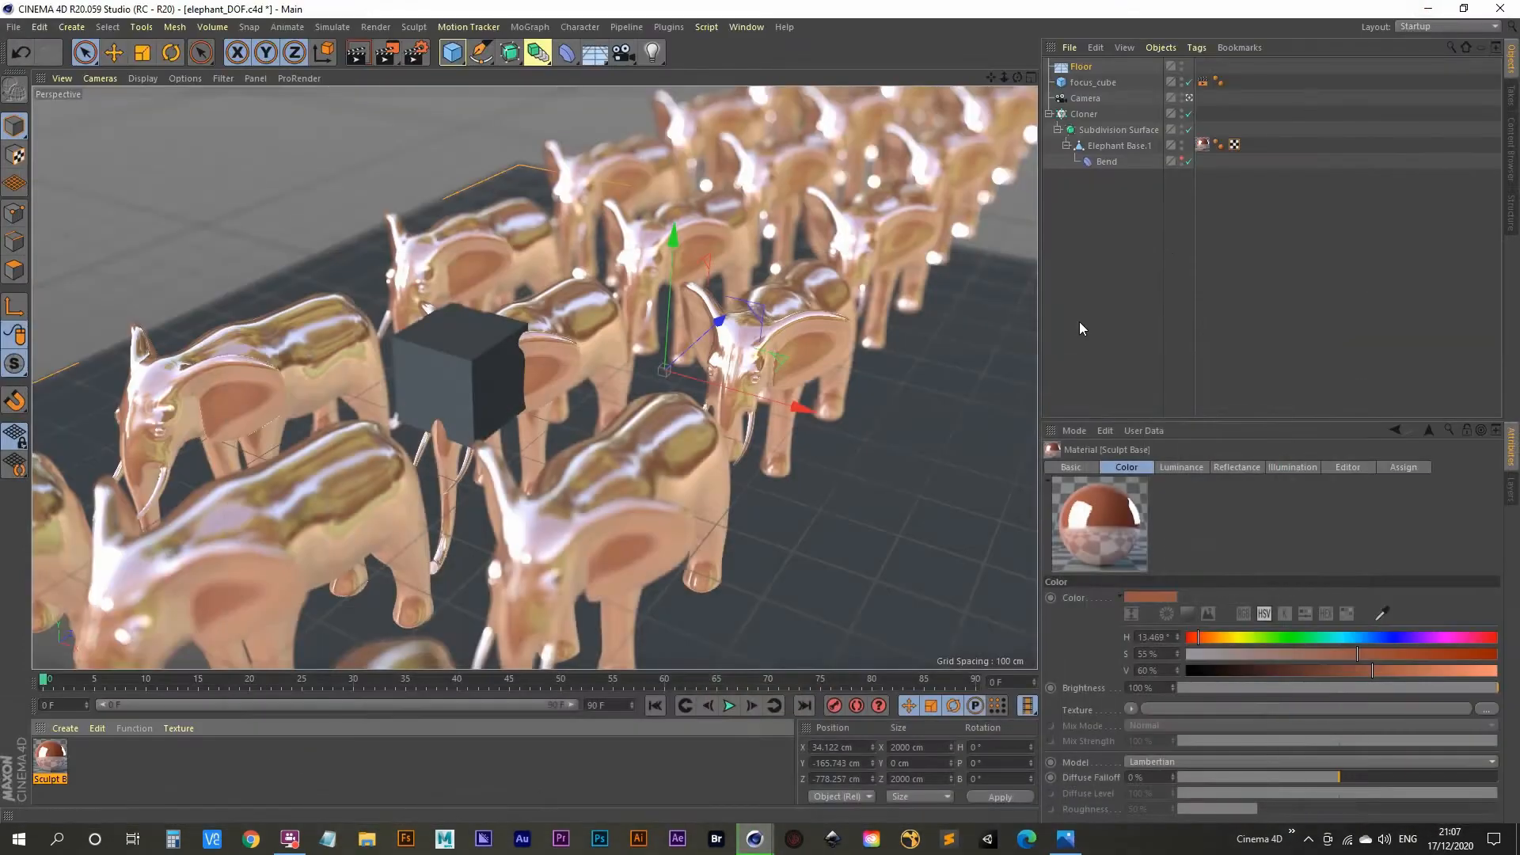
click(1102, 259)
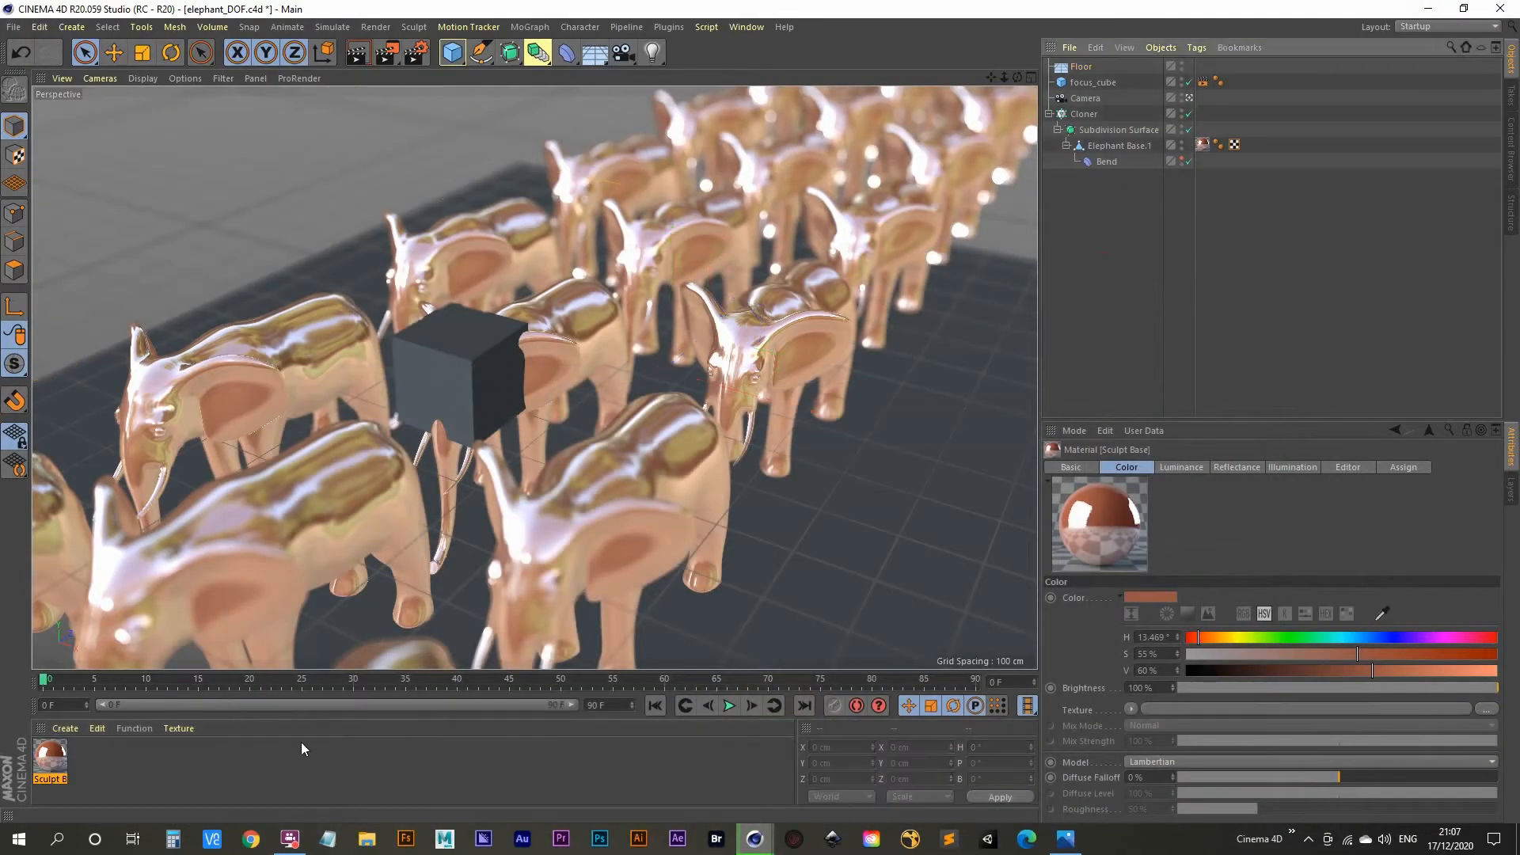
double_click(106, 773)
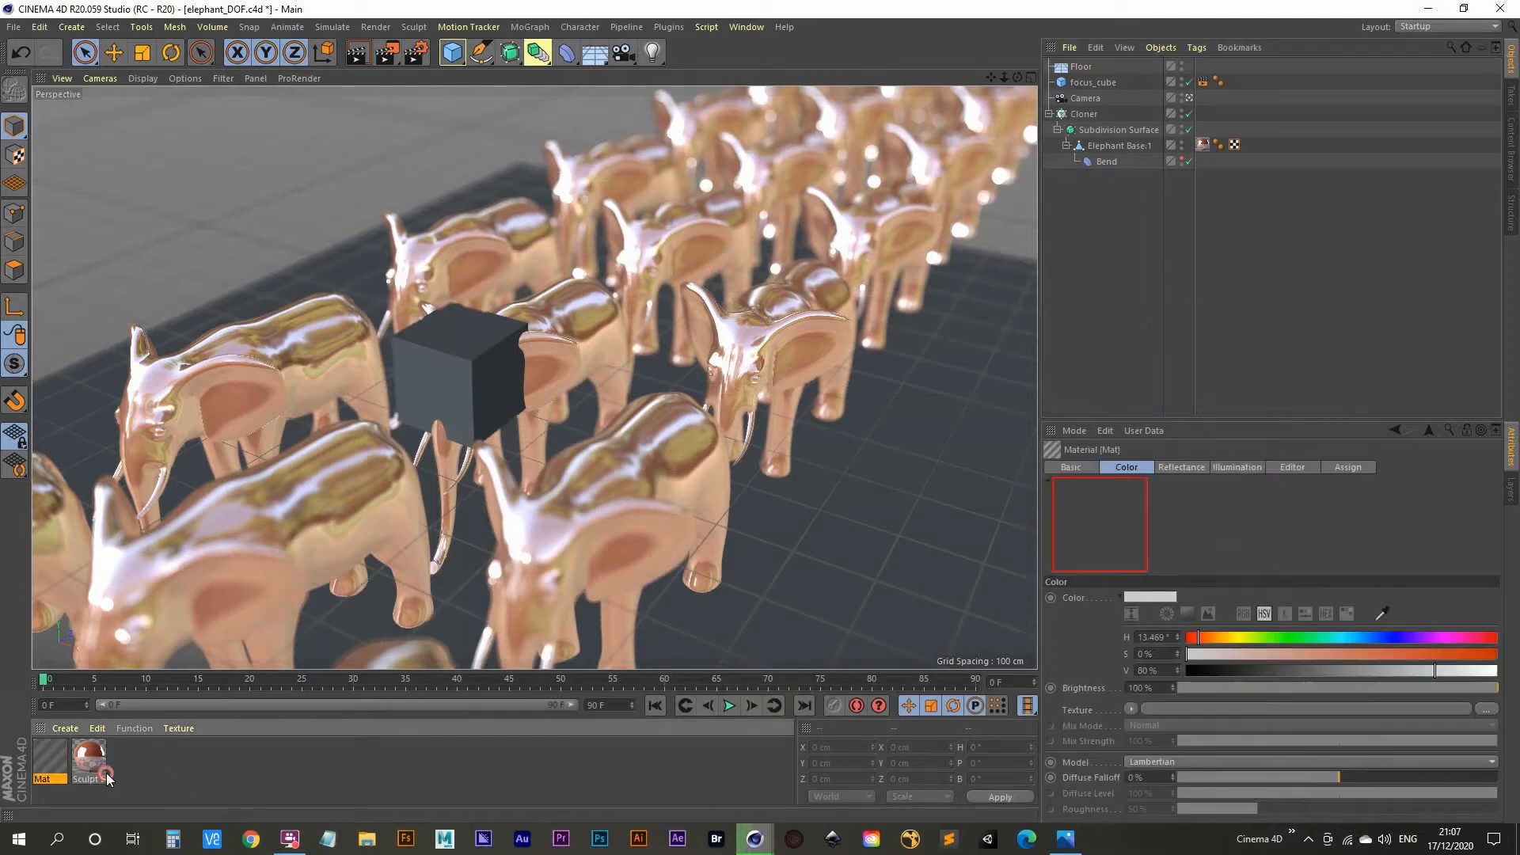
double_click(49, 780)
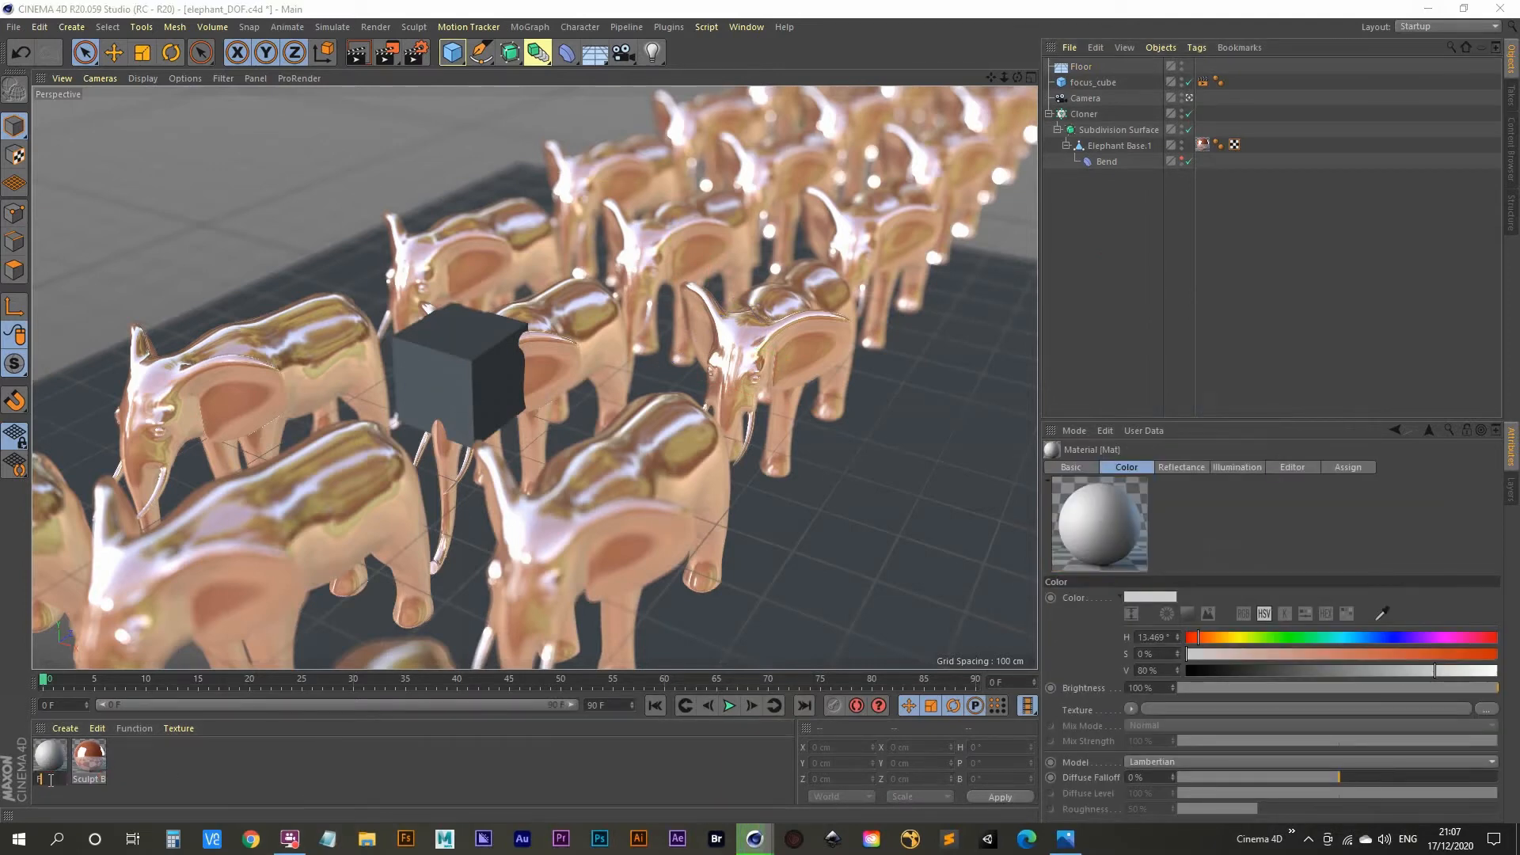
text(Floor)
key(Return)
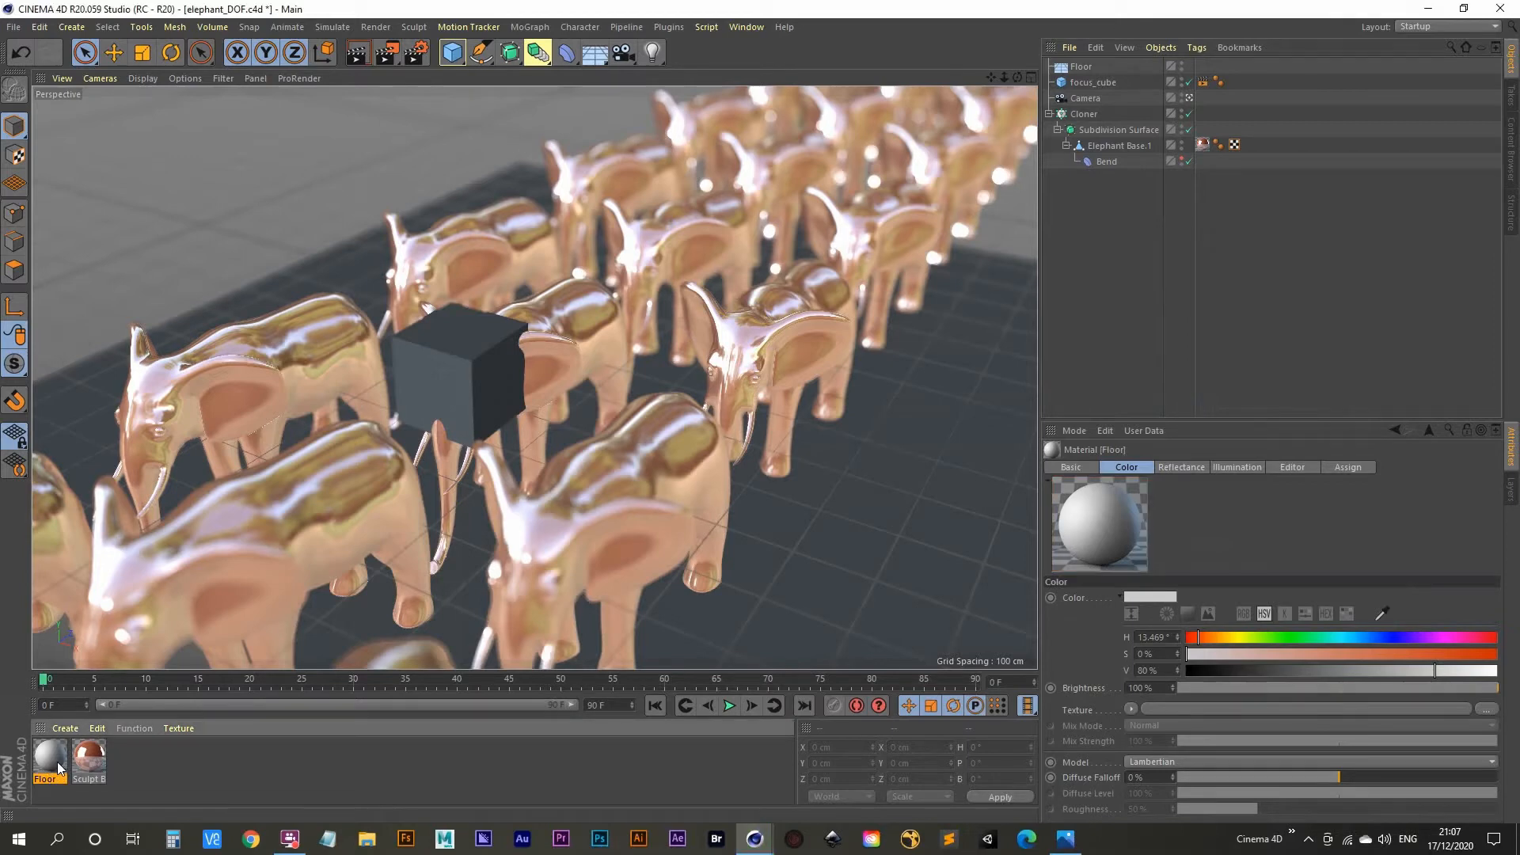
key(Delete)
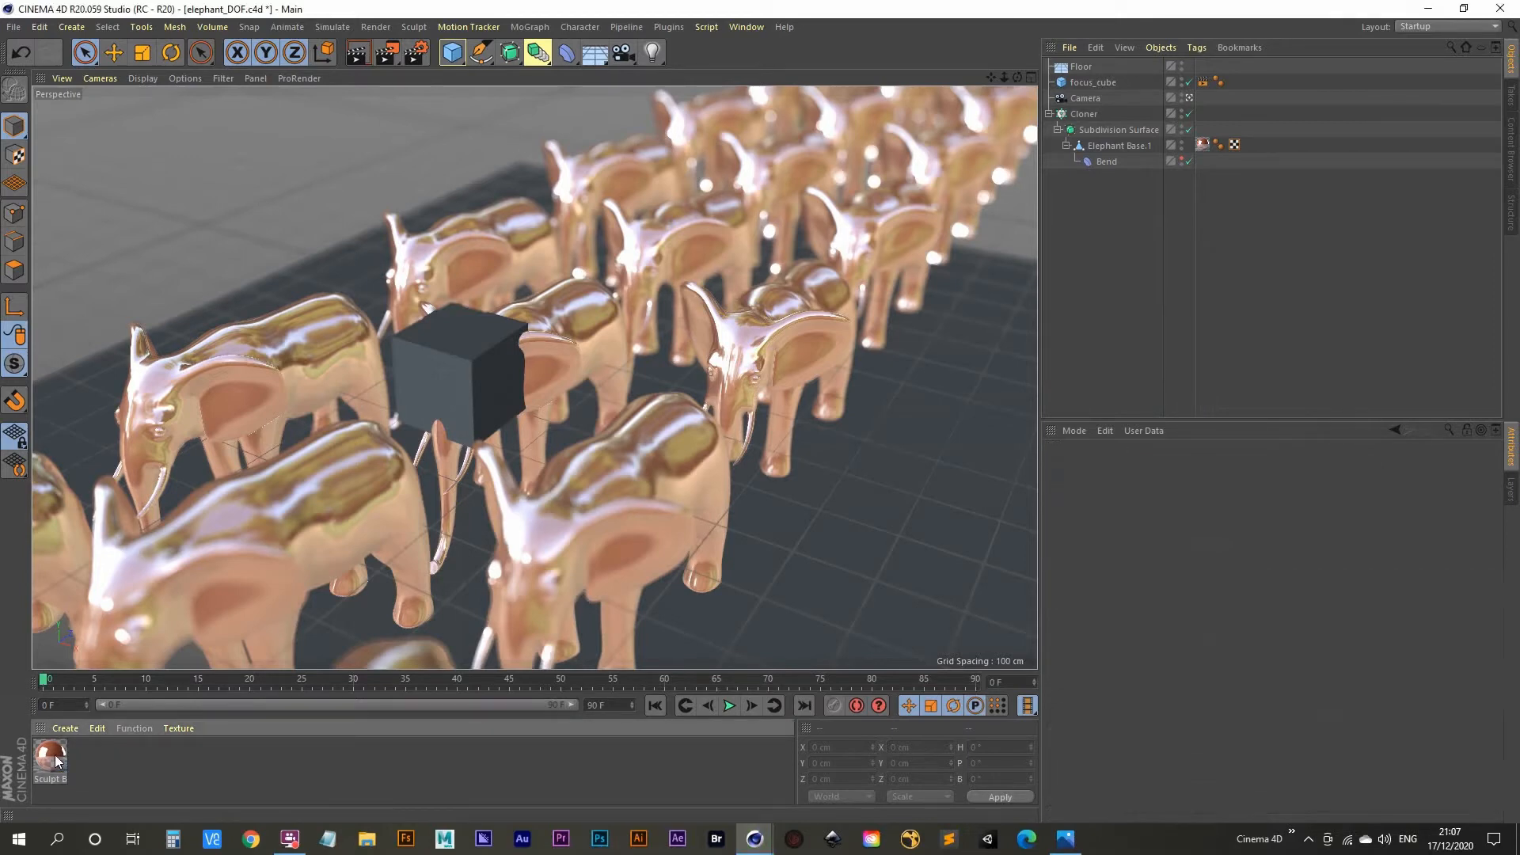
Step: Duplicate the Sculpt Base material and rename the copy Floor
drag(56, 761, 90, 772)
click(103, 771)
text(Floo)
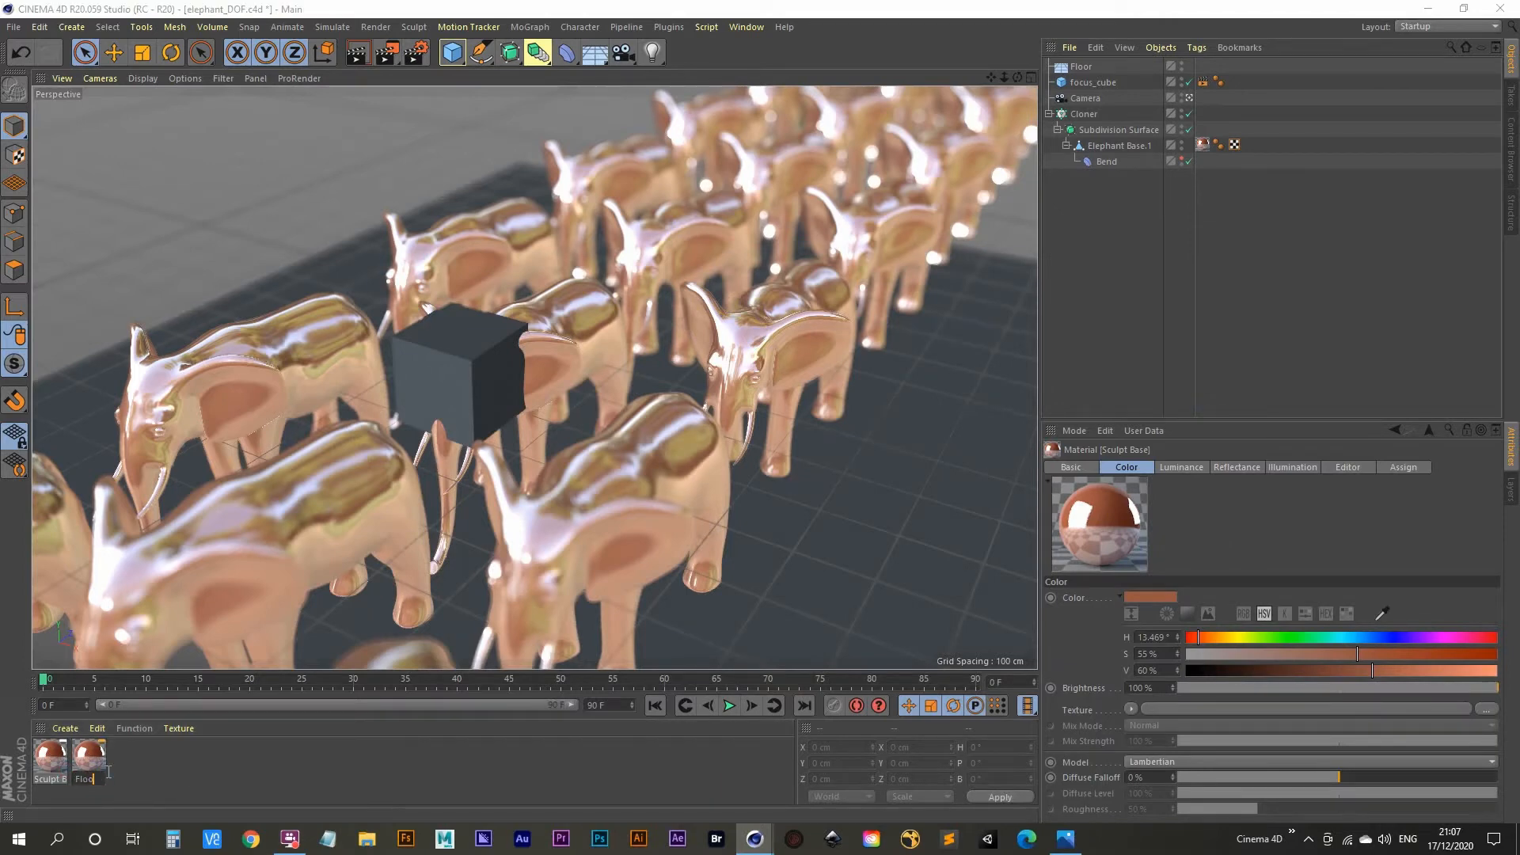
text(r)
key(Return)
Step: Turn the Floor material's color white with 0% saturation and 100% value, and apply it to the floor object
double_click(90, 756)
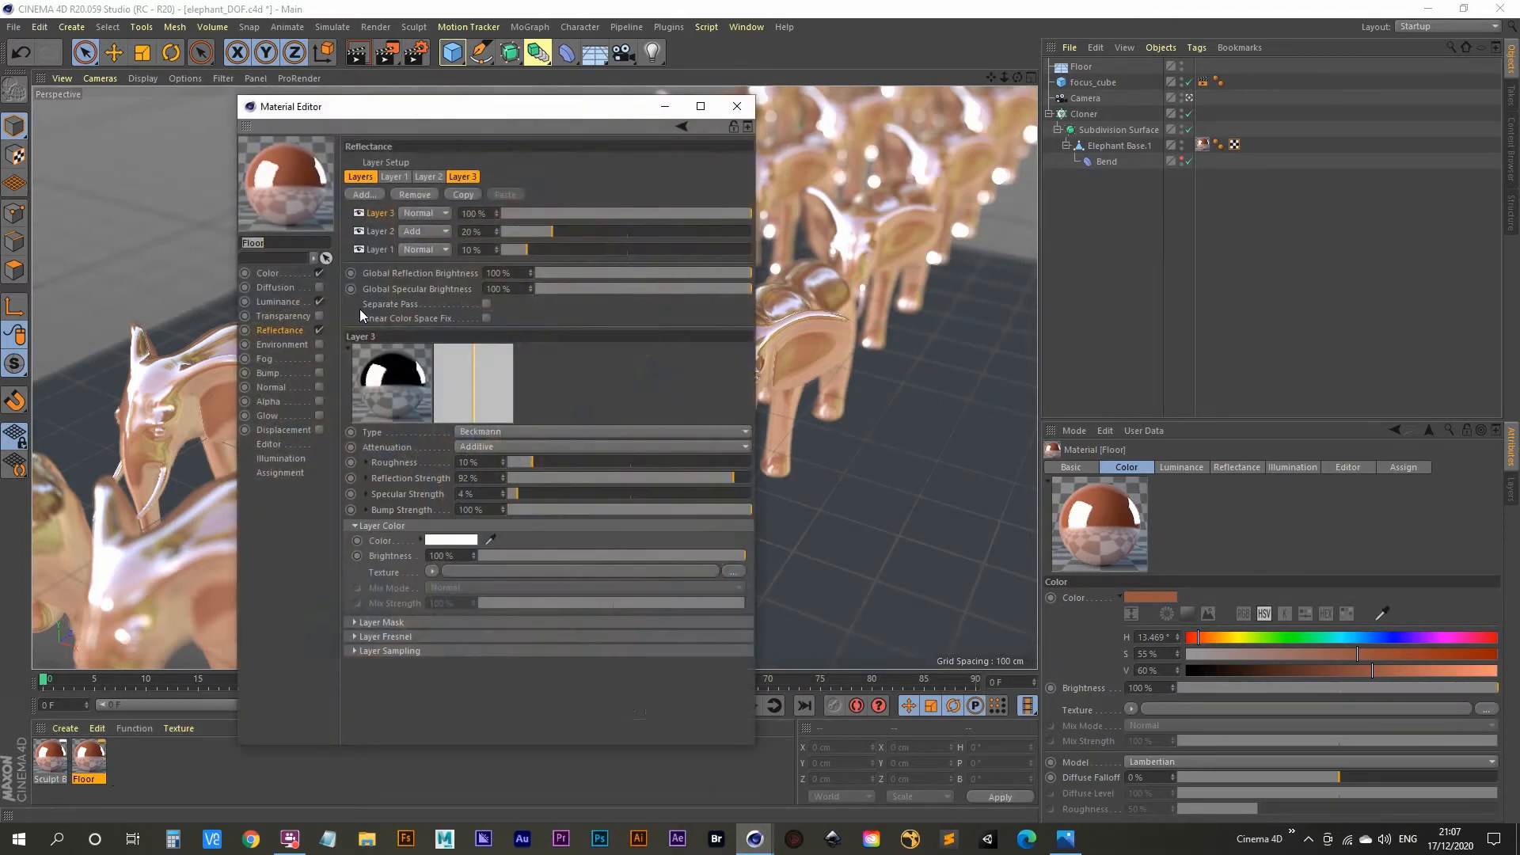
click(269, 277)
drag(639, 219, 263, 220)
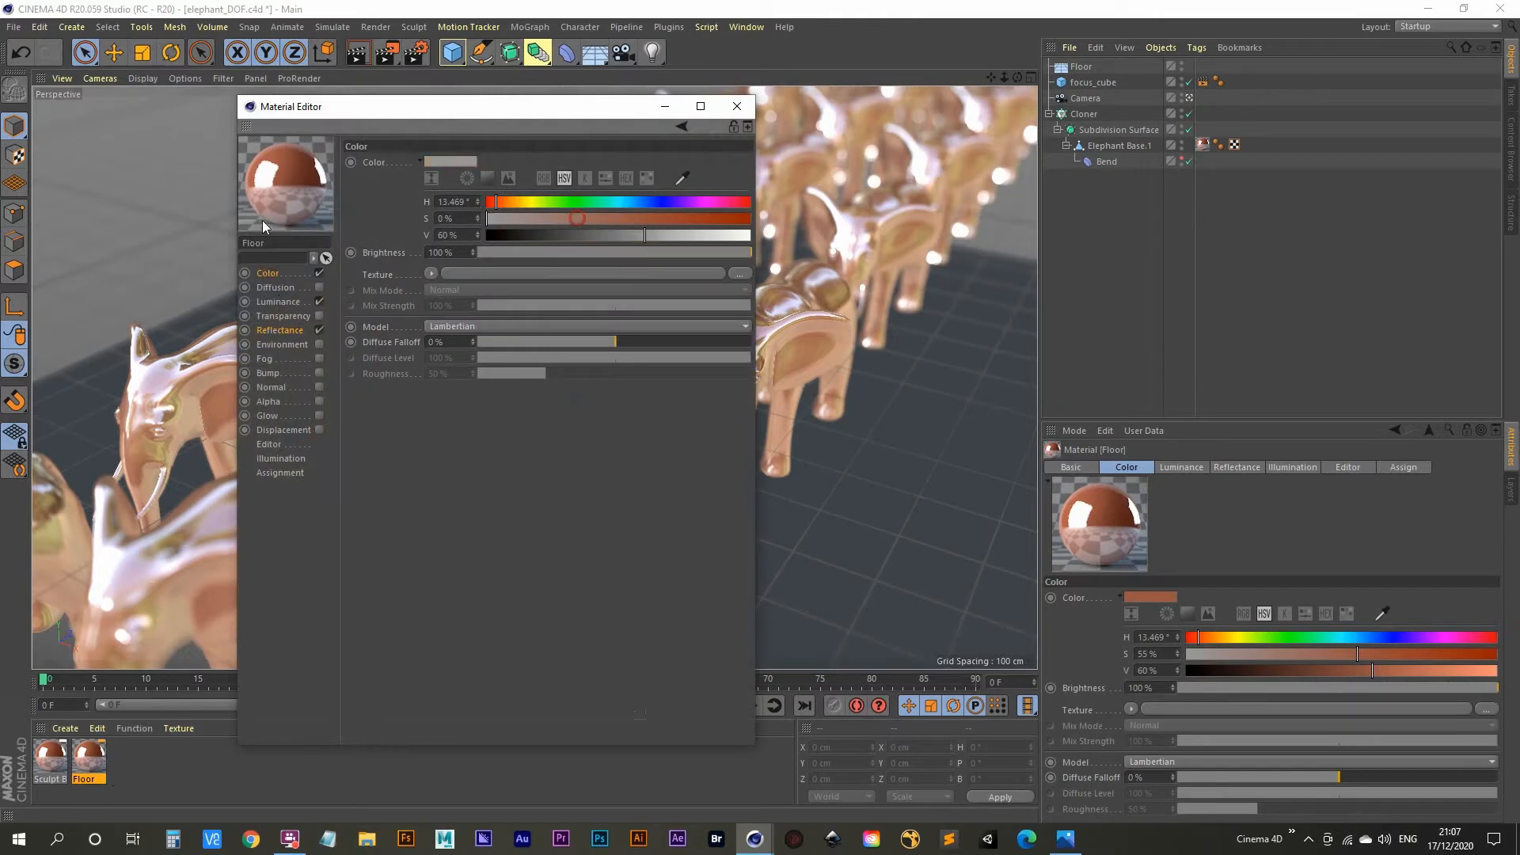
drag(727, 238, 756, 234)
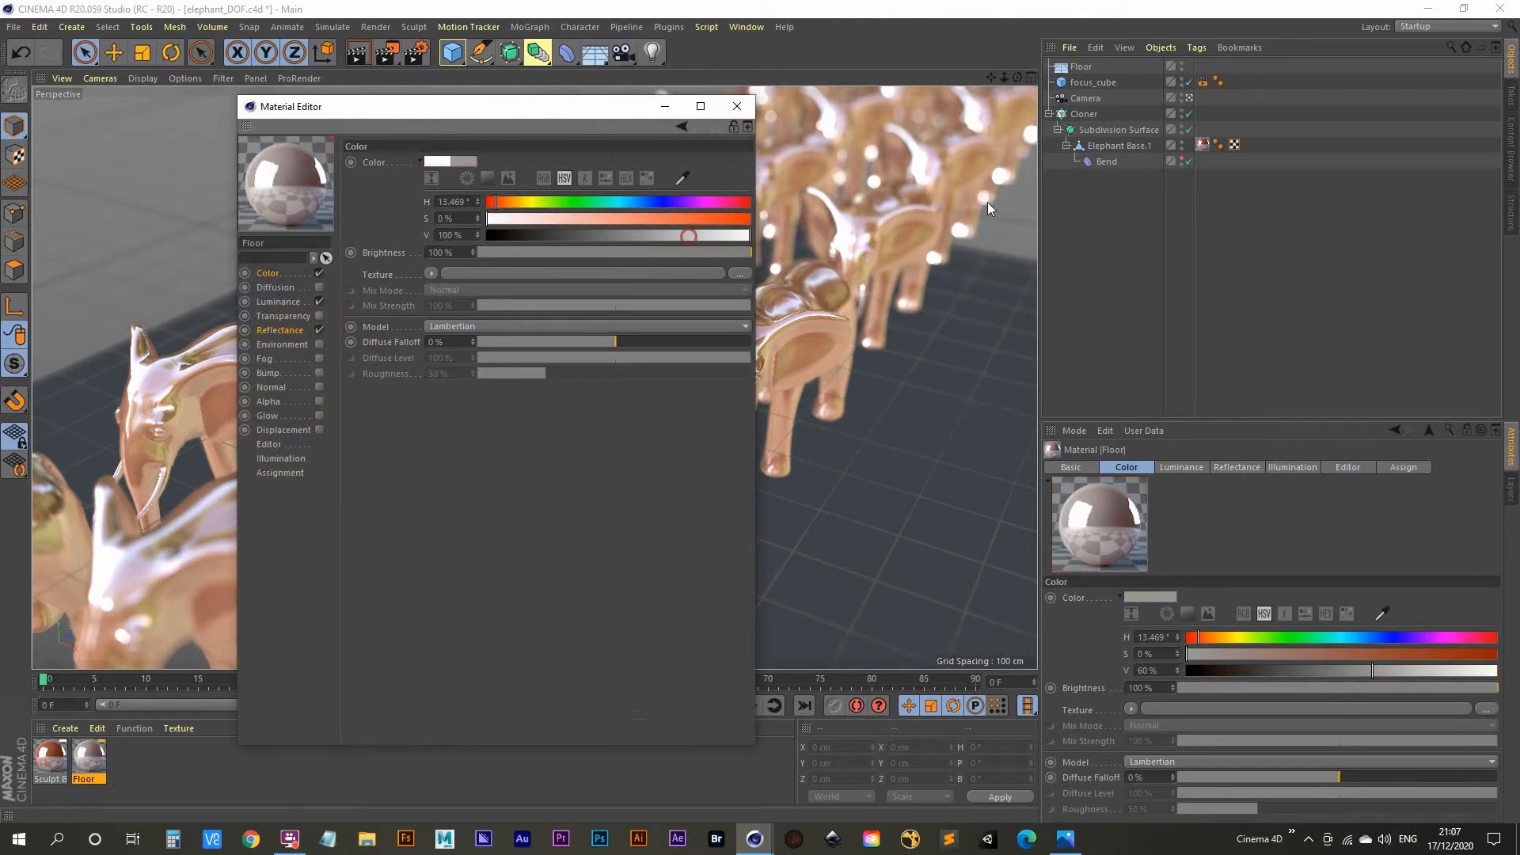
click(737, 107)
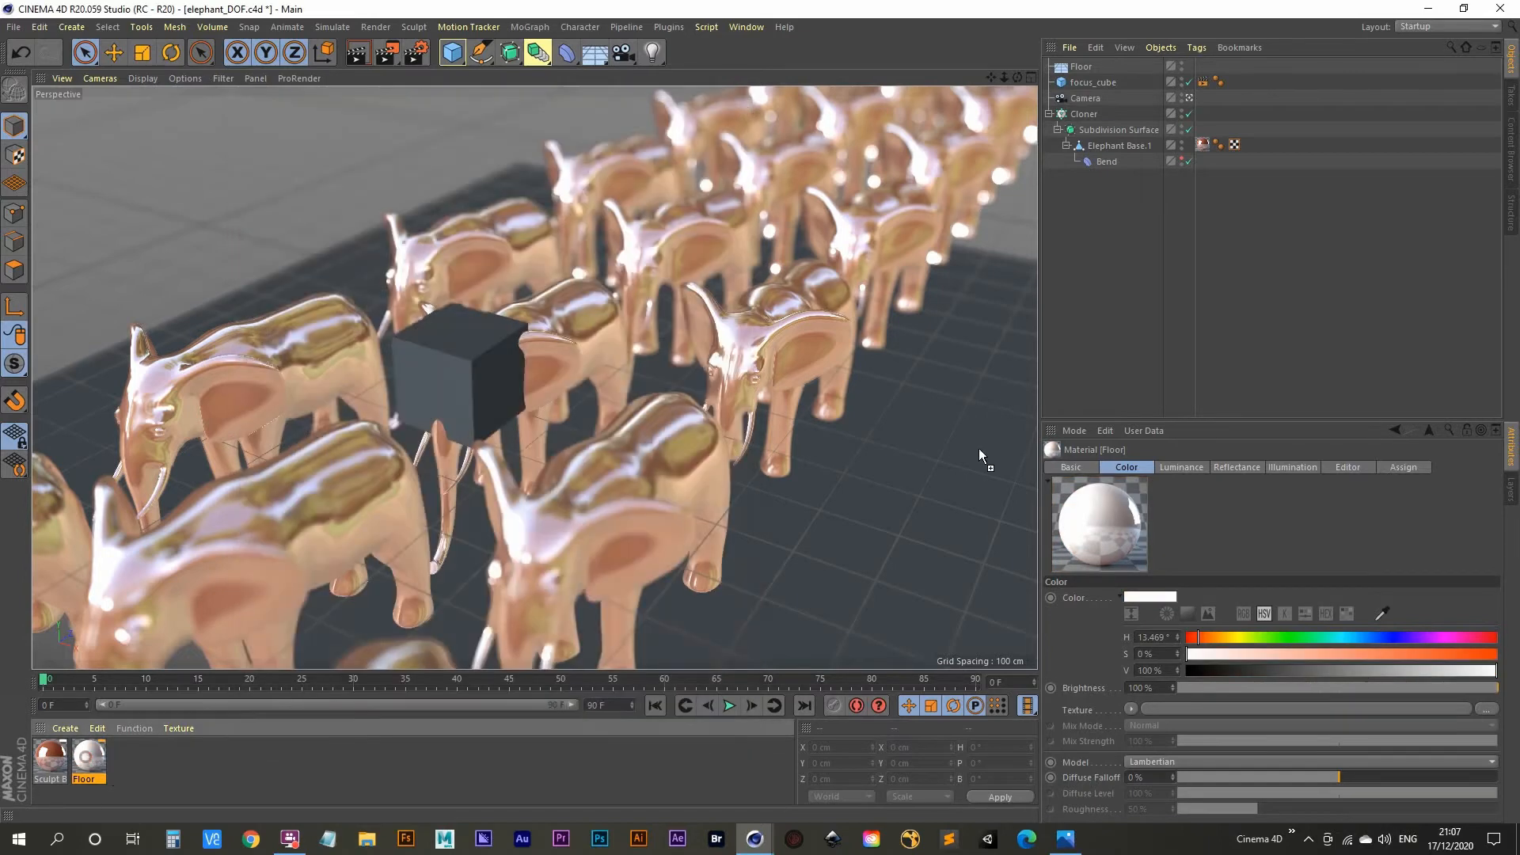
drag(979, 448, 966, 468)
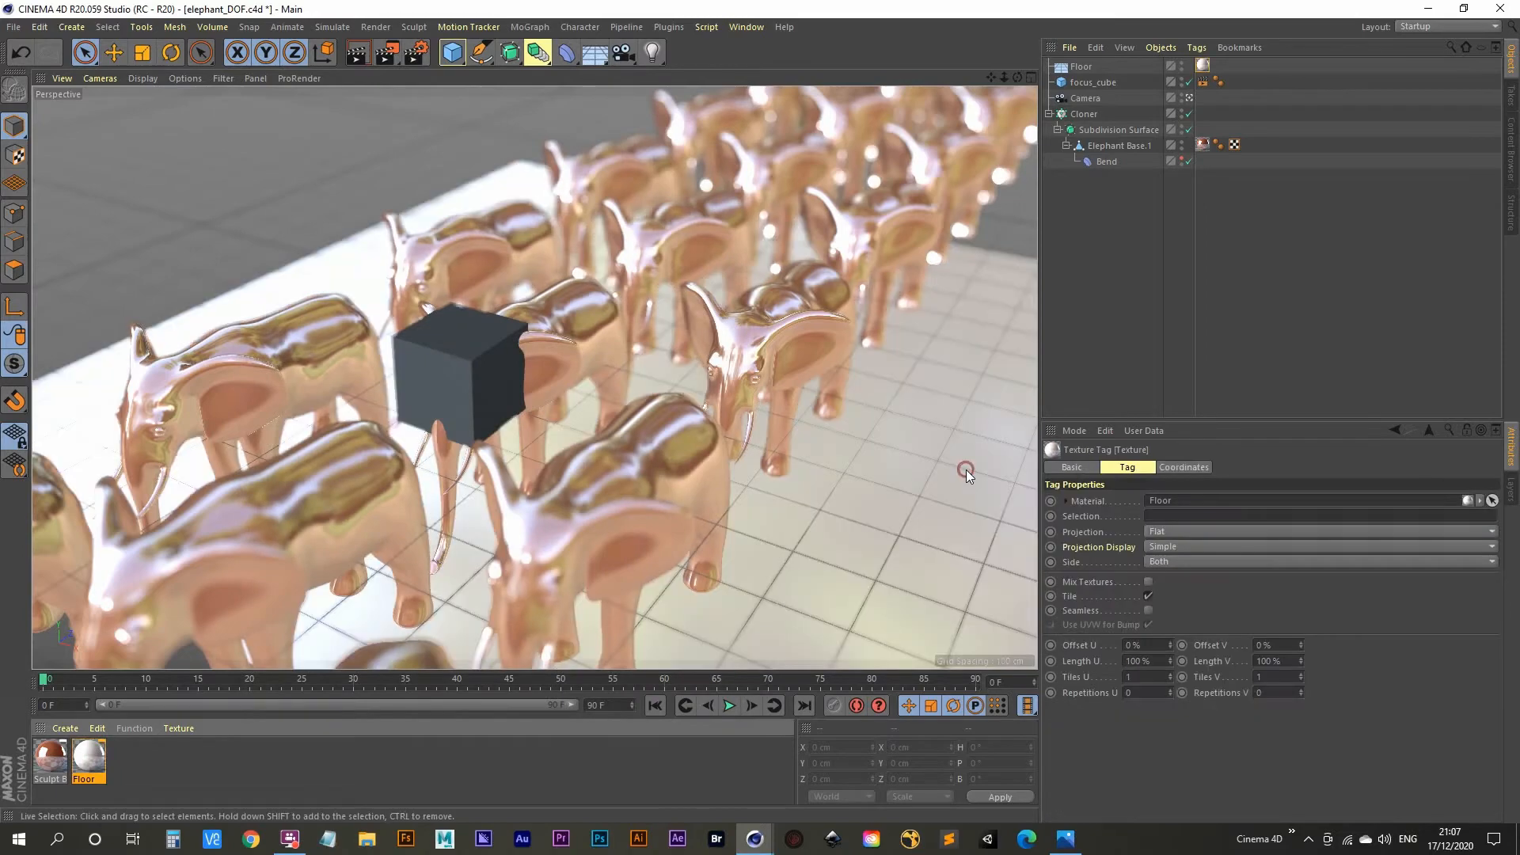
Step: Render the scene with the white floor to the Picture Viewer and compare it with the previous render
click(388, 54)
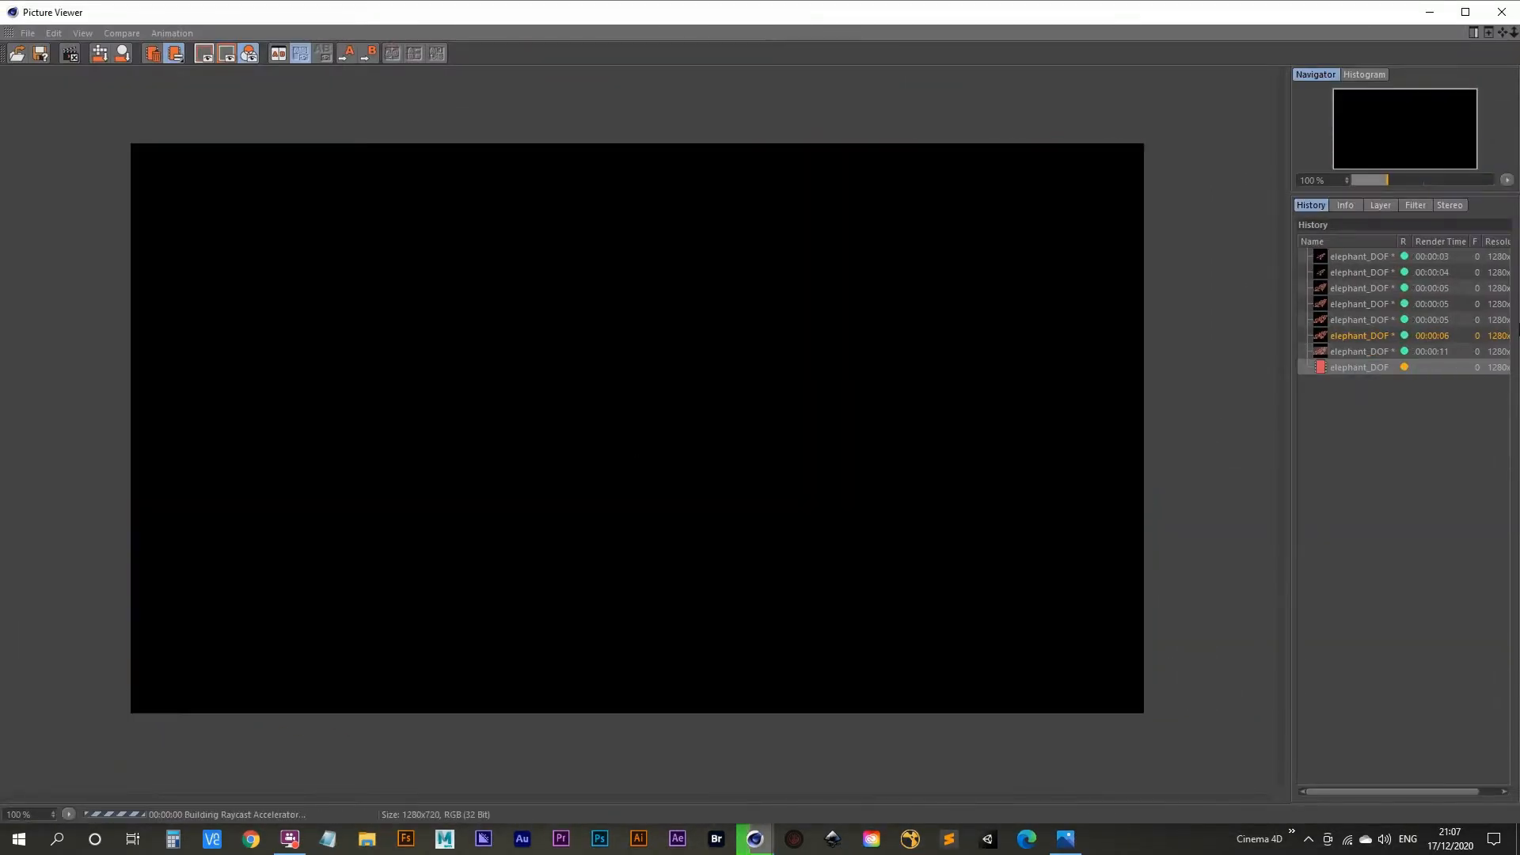
click(1379, 351)
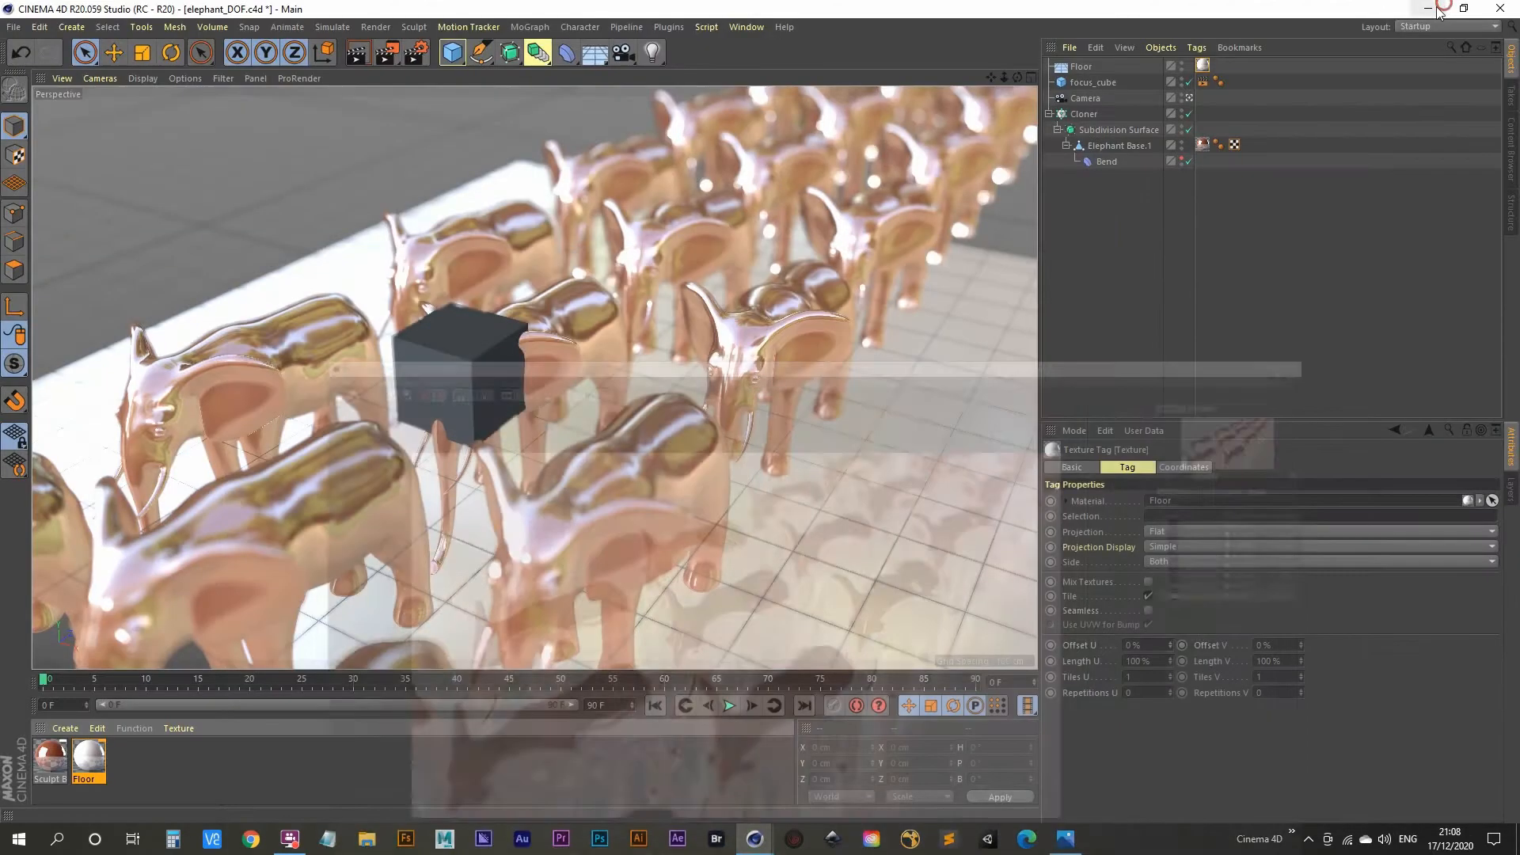
click(1502, 12)
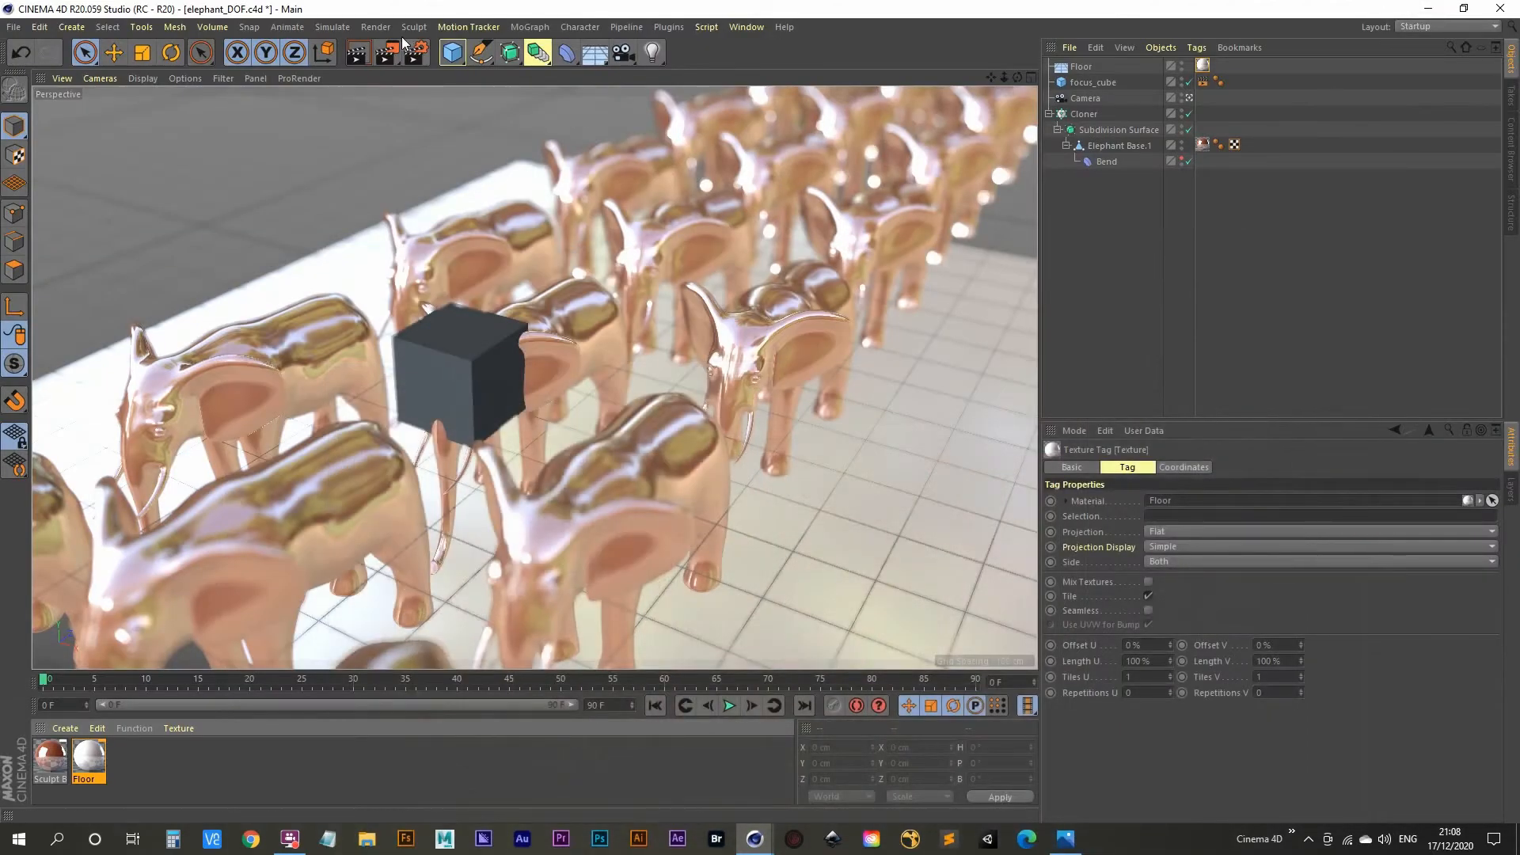
Step: Add a light object to the scene and turn the camera further toward the elephants' faces
click(652, 53)
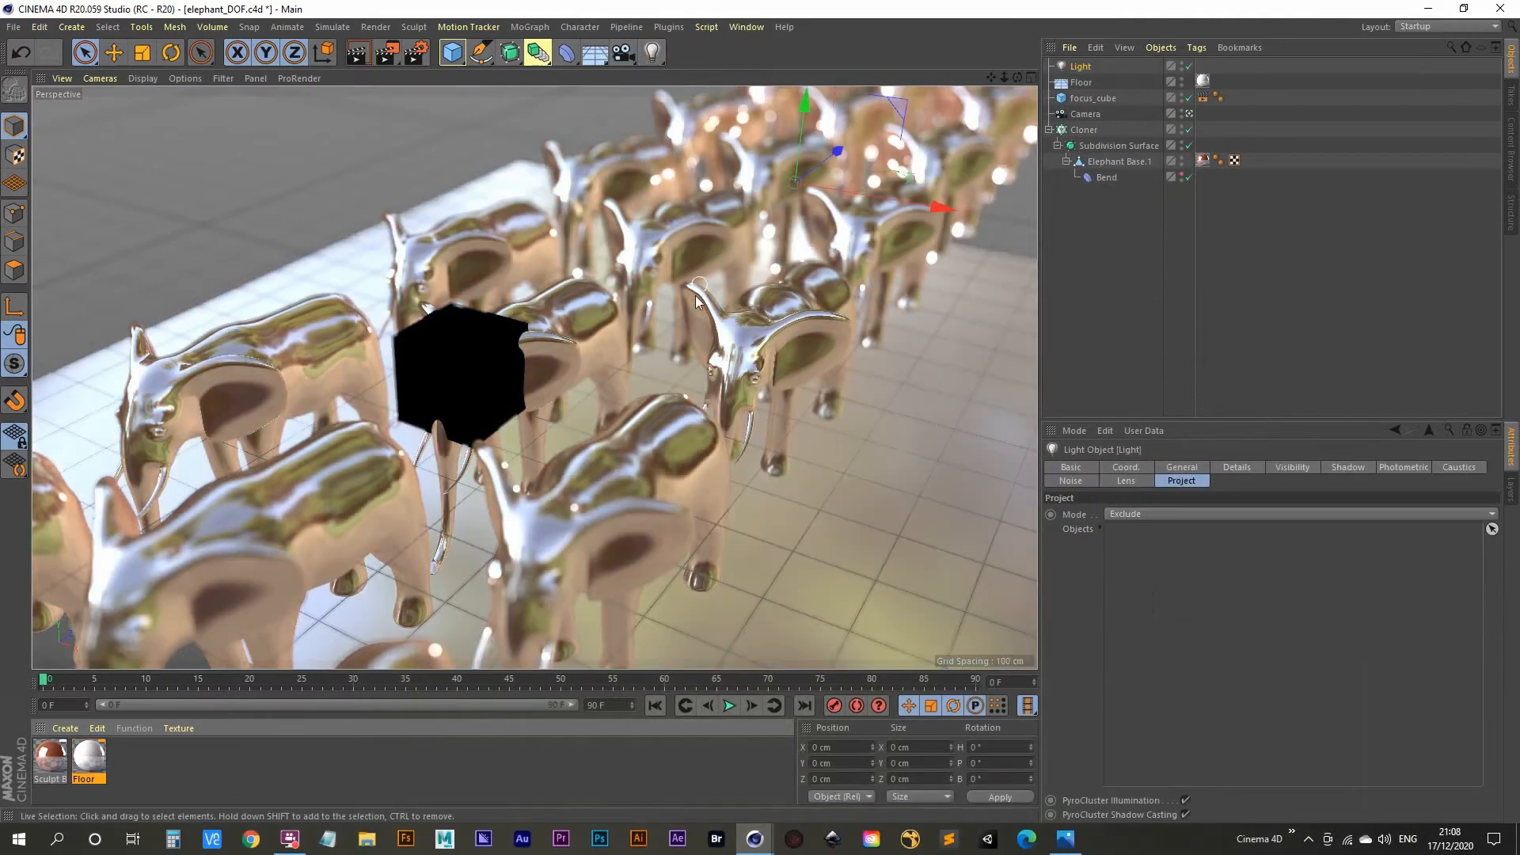
mouse_move(502, 373)
alt+mouse_down()
mouse_move(554, 396)
mouse_move(601, 357)
mouse_move(572, 406)
mouse_move(617, 343)
mouse_move(592, 389)
mouse_move(548, 417)
mouse_move(564, 406)
alt+mouse_up()
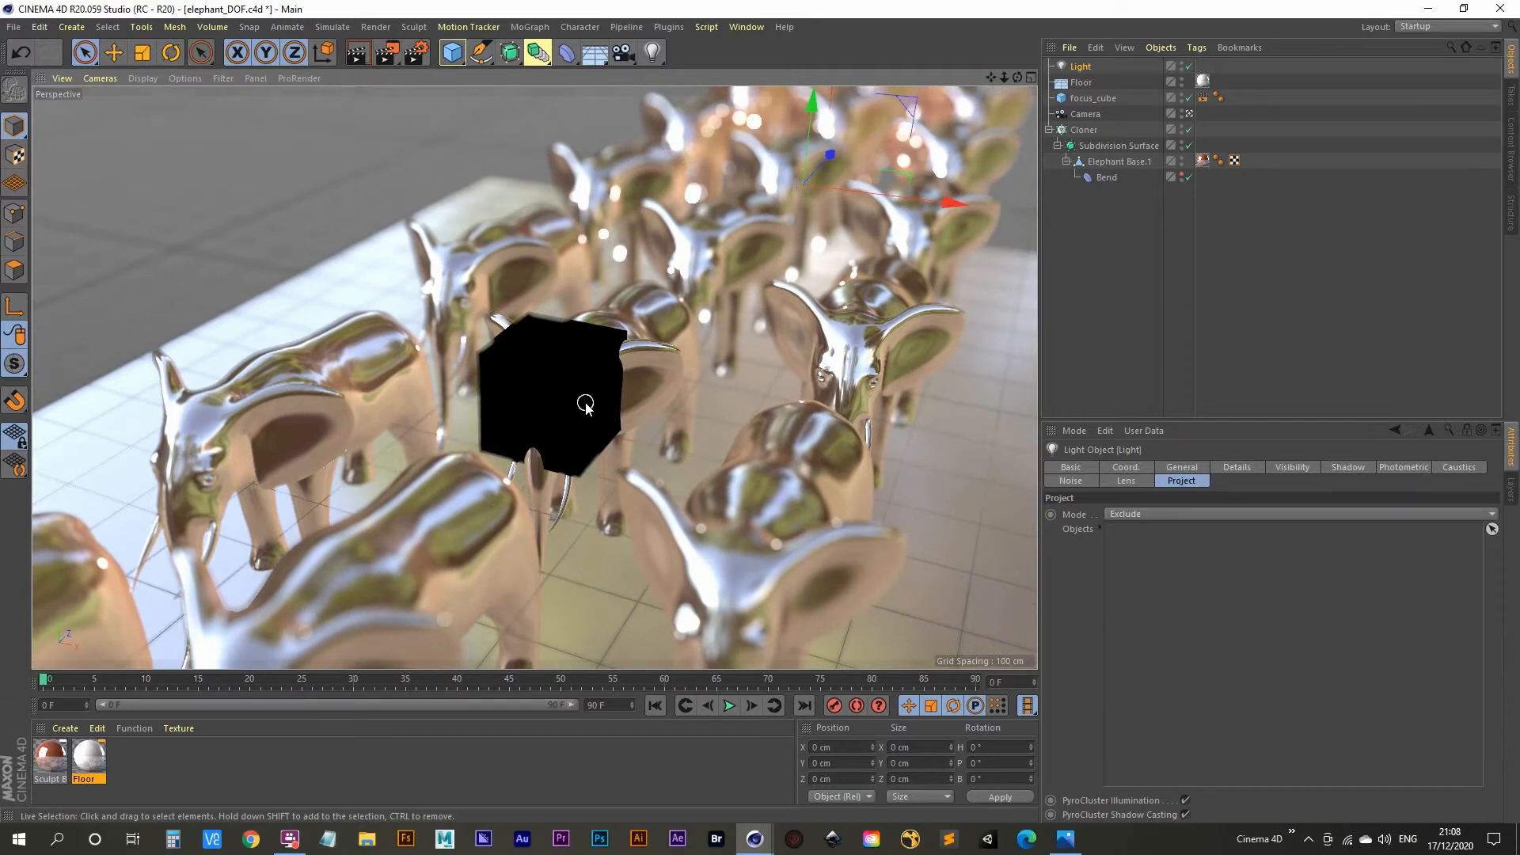
Step: Select the focus cube and examine its position within the herd in the four-way and perspective views
click(1090, 99)
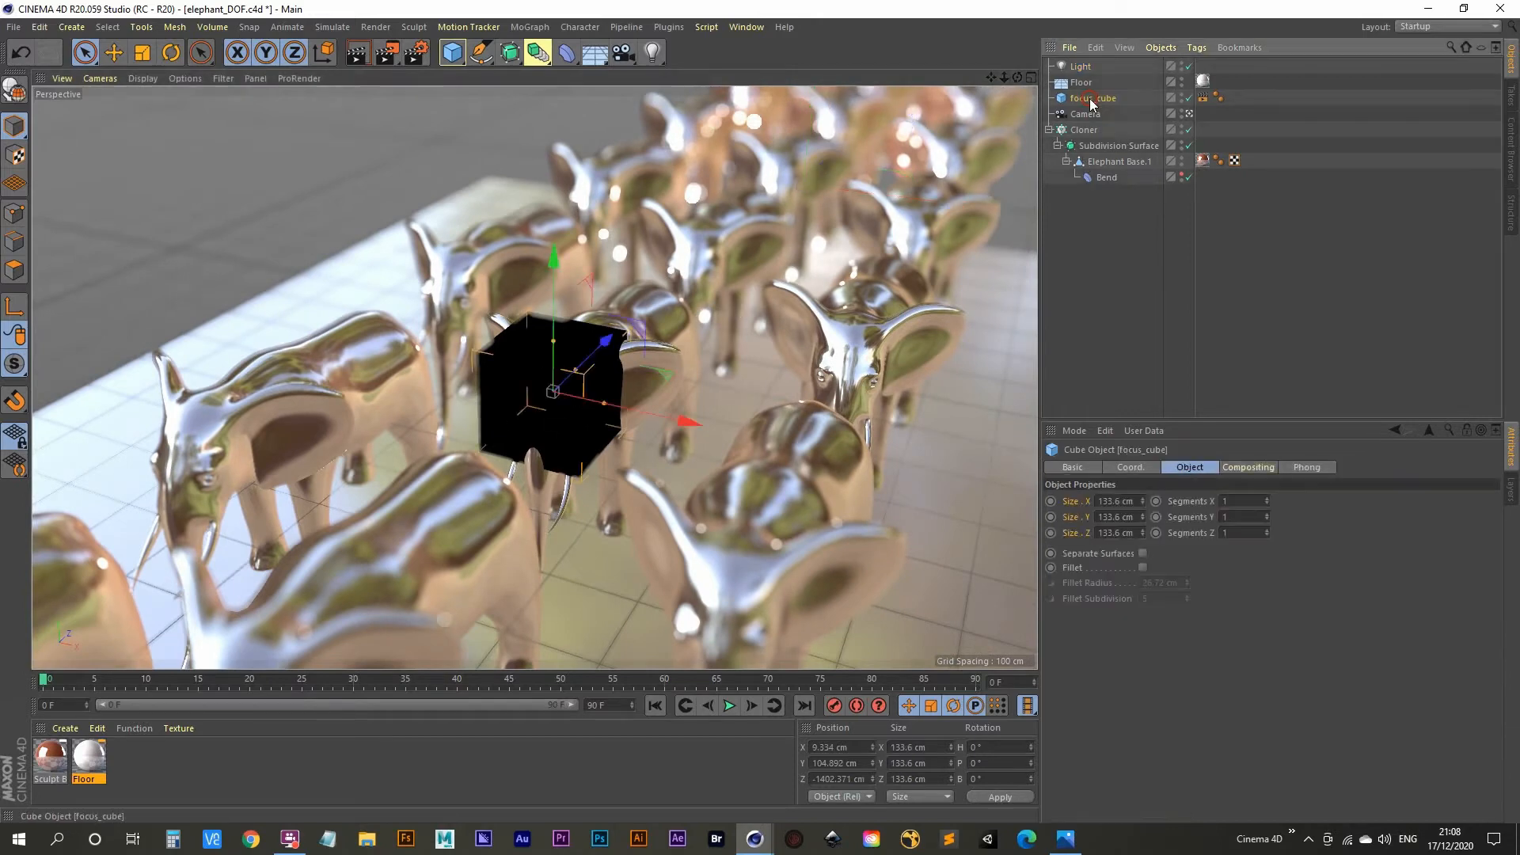
middle_click(578, 388)
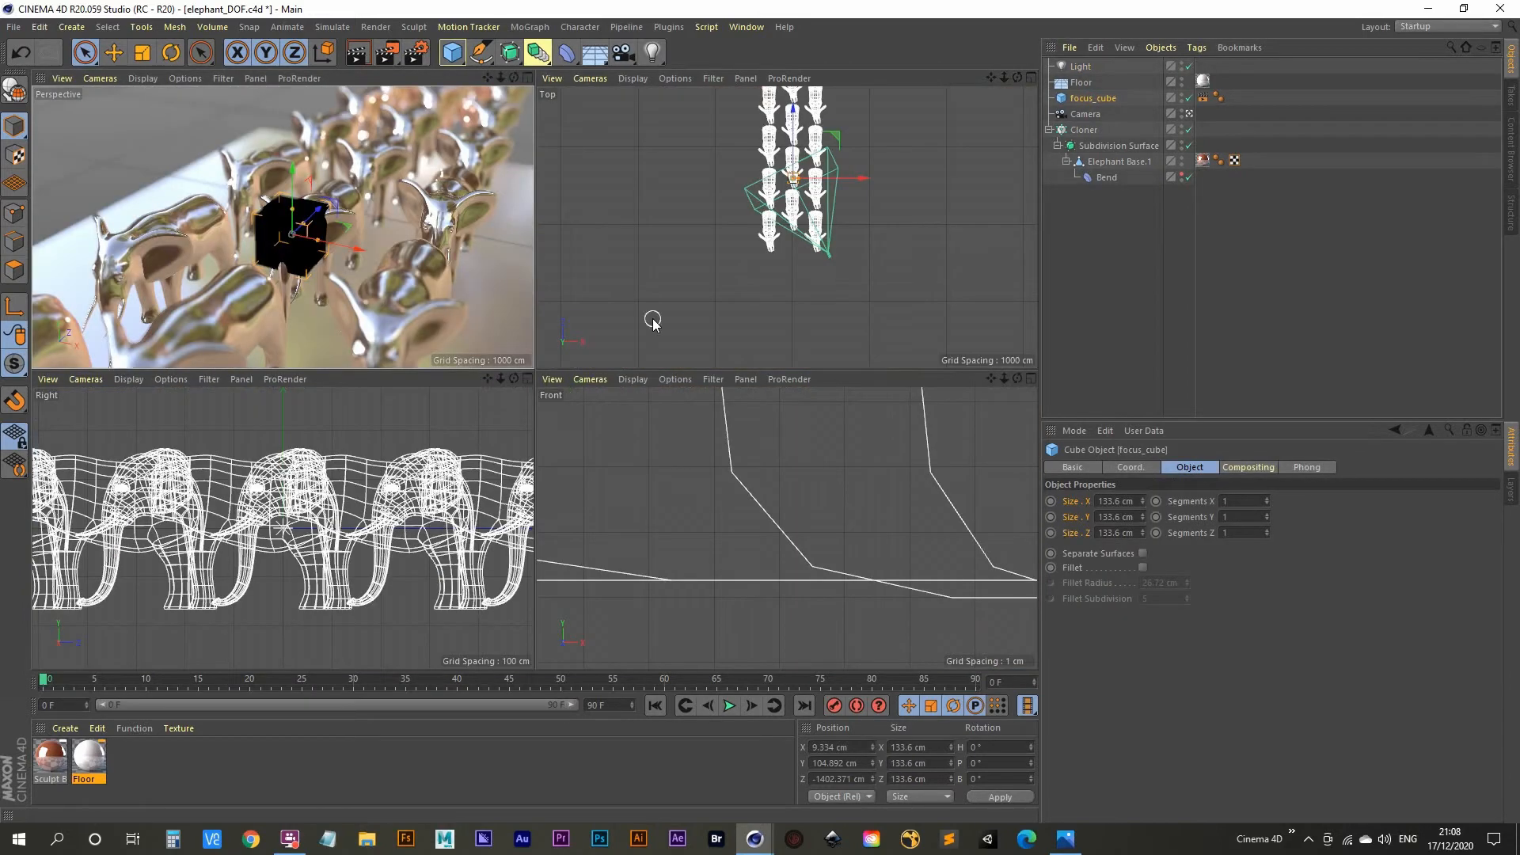
key(h)
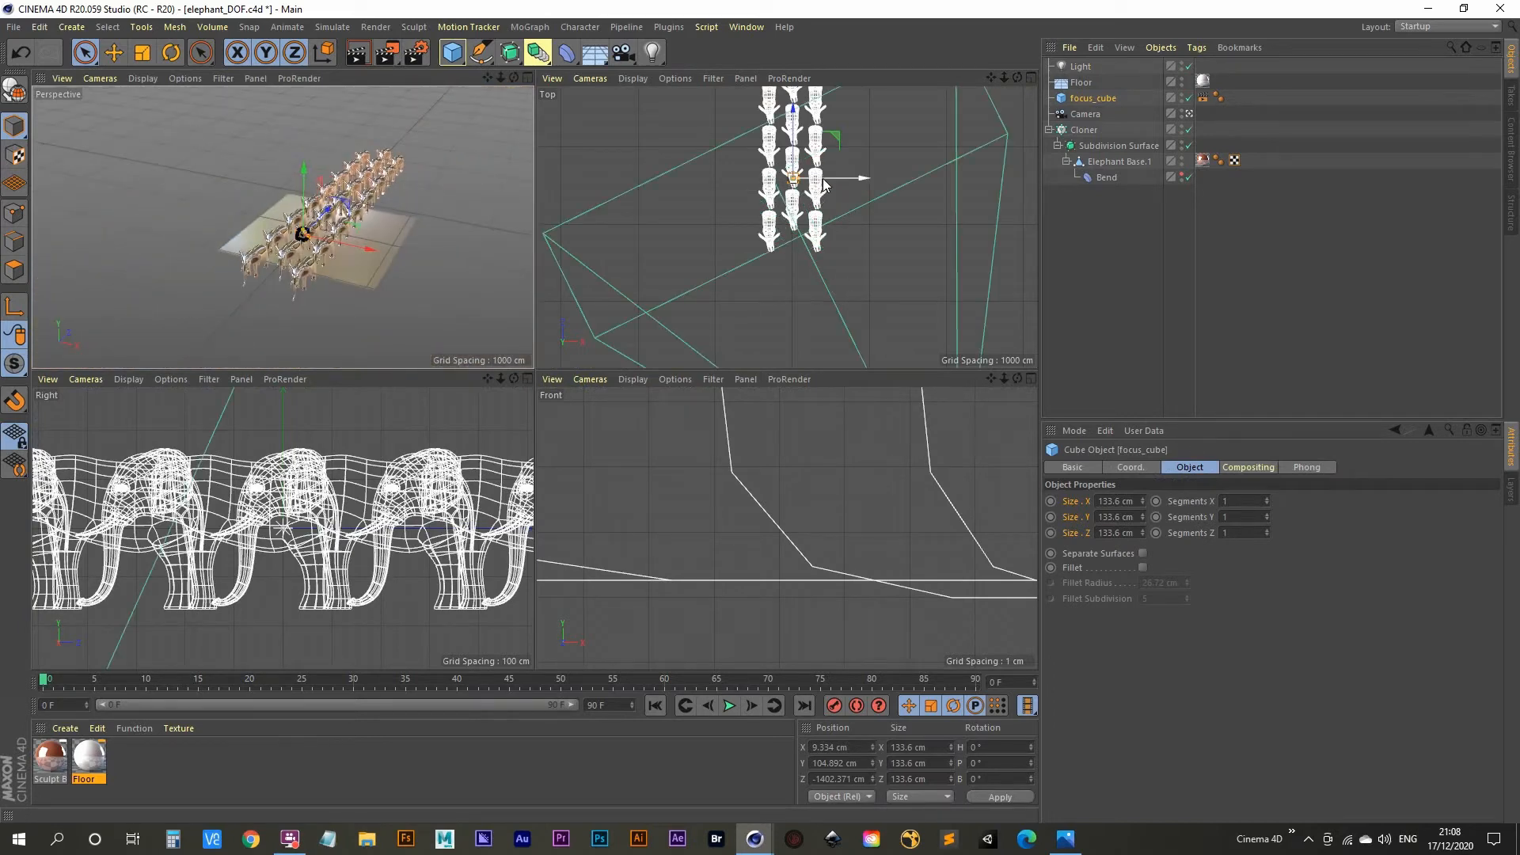
scroll(301, 238, up, 8)
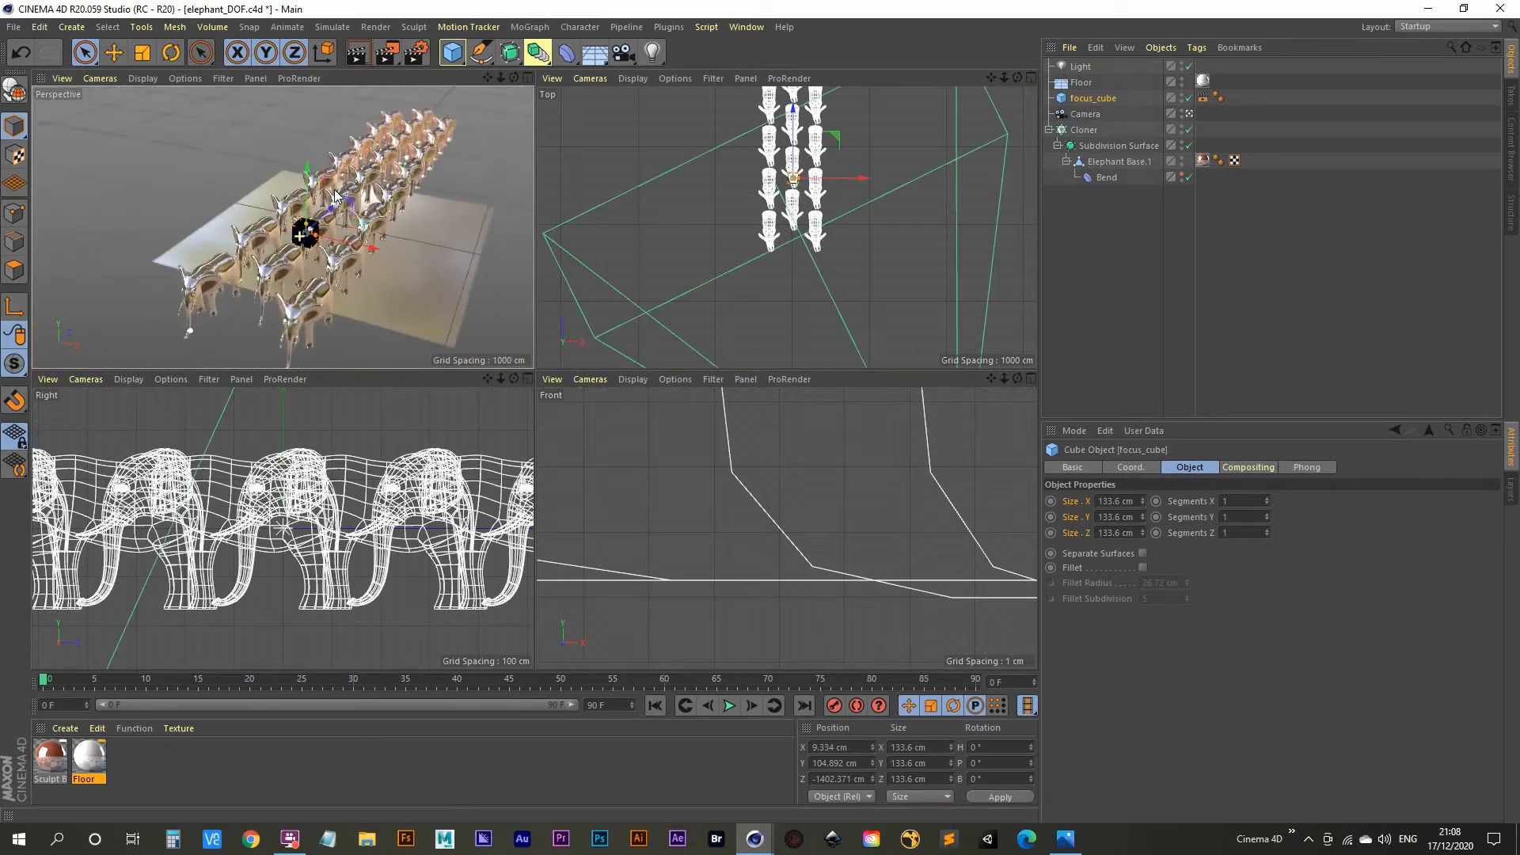
alt+drag(350, 232, 306, 219)
middle_click(307, 220)
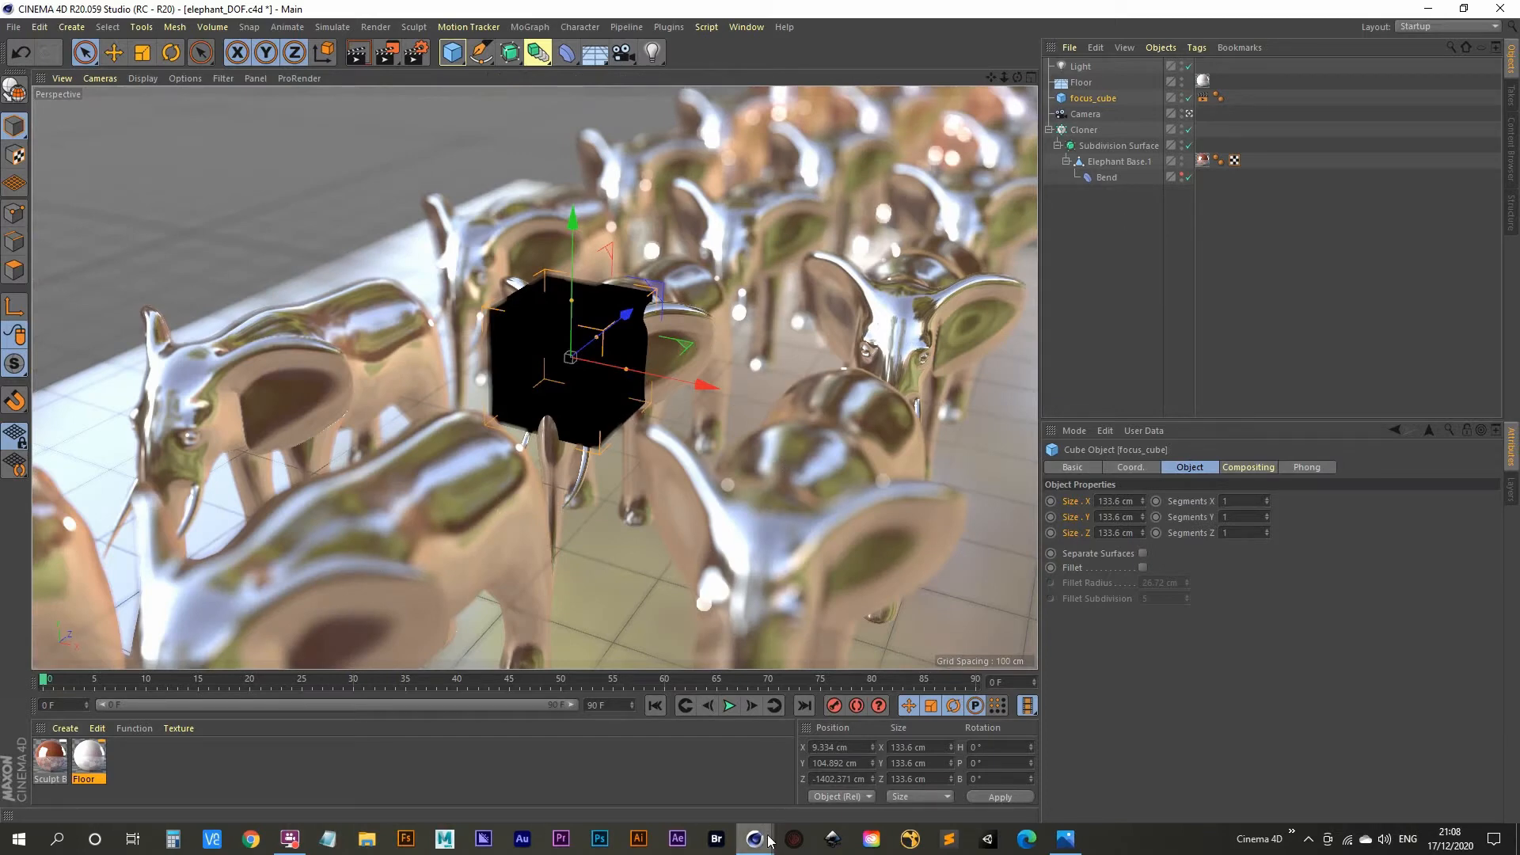
Step: Raise the reflection strength of Layer 3 in the Sculpt Base material's reflectance and close the material editor
double_click(52, 757)
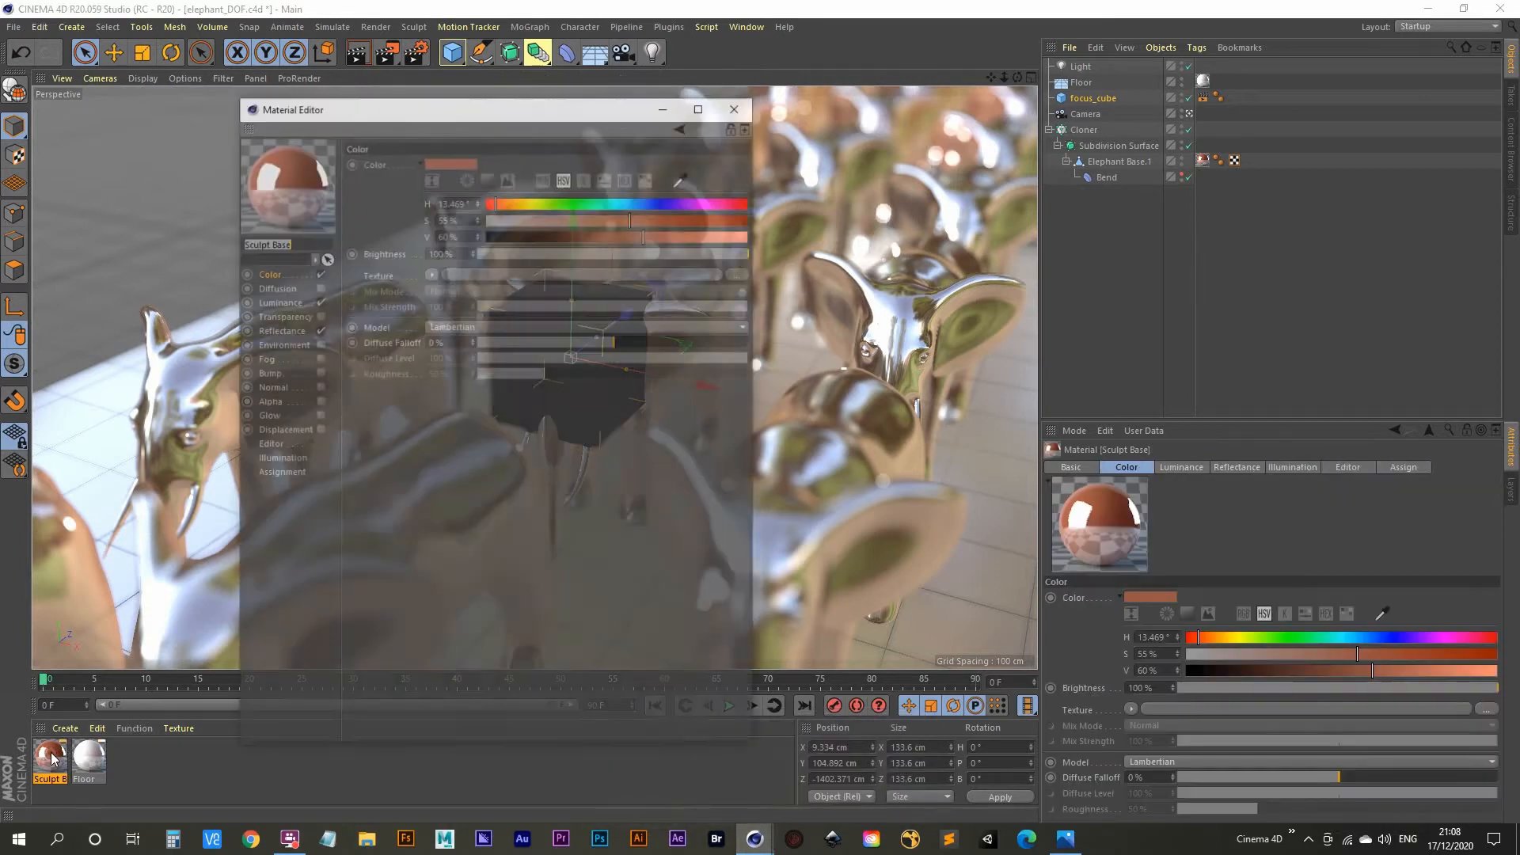
click(280, 332)
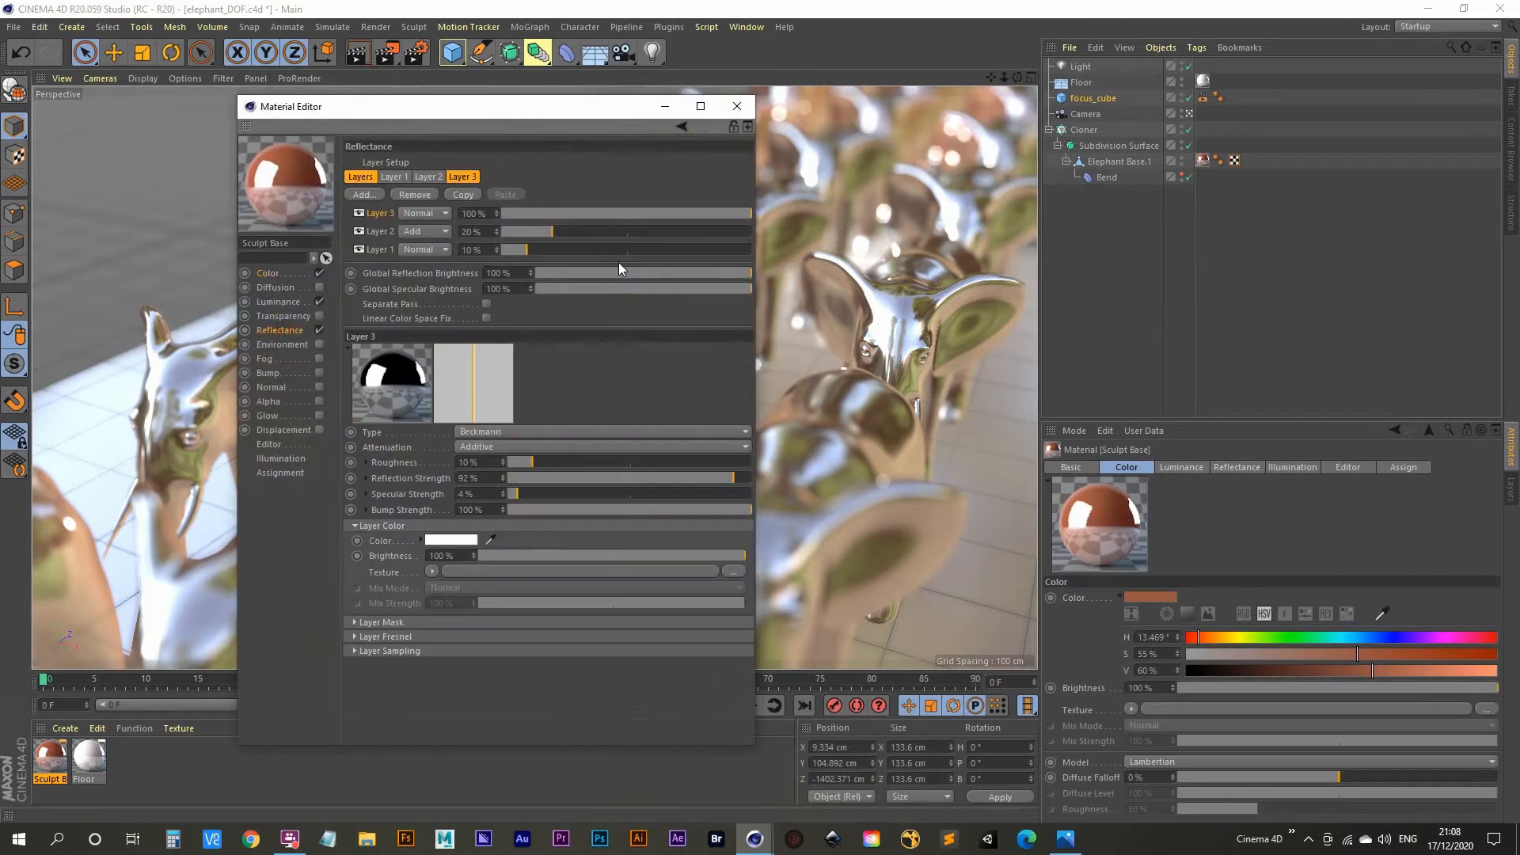
drag(595, 108, 1165, 66)
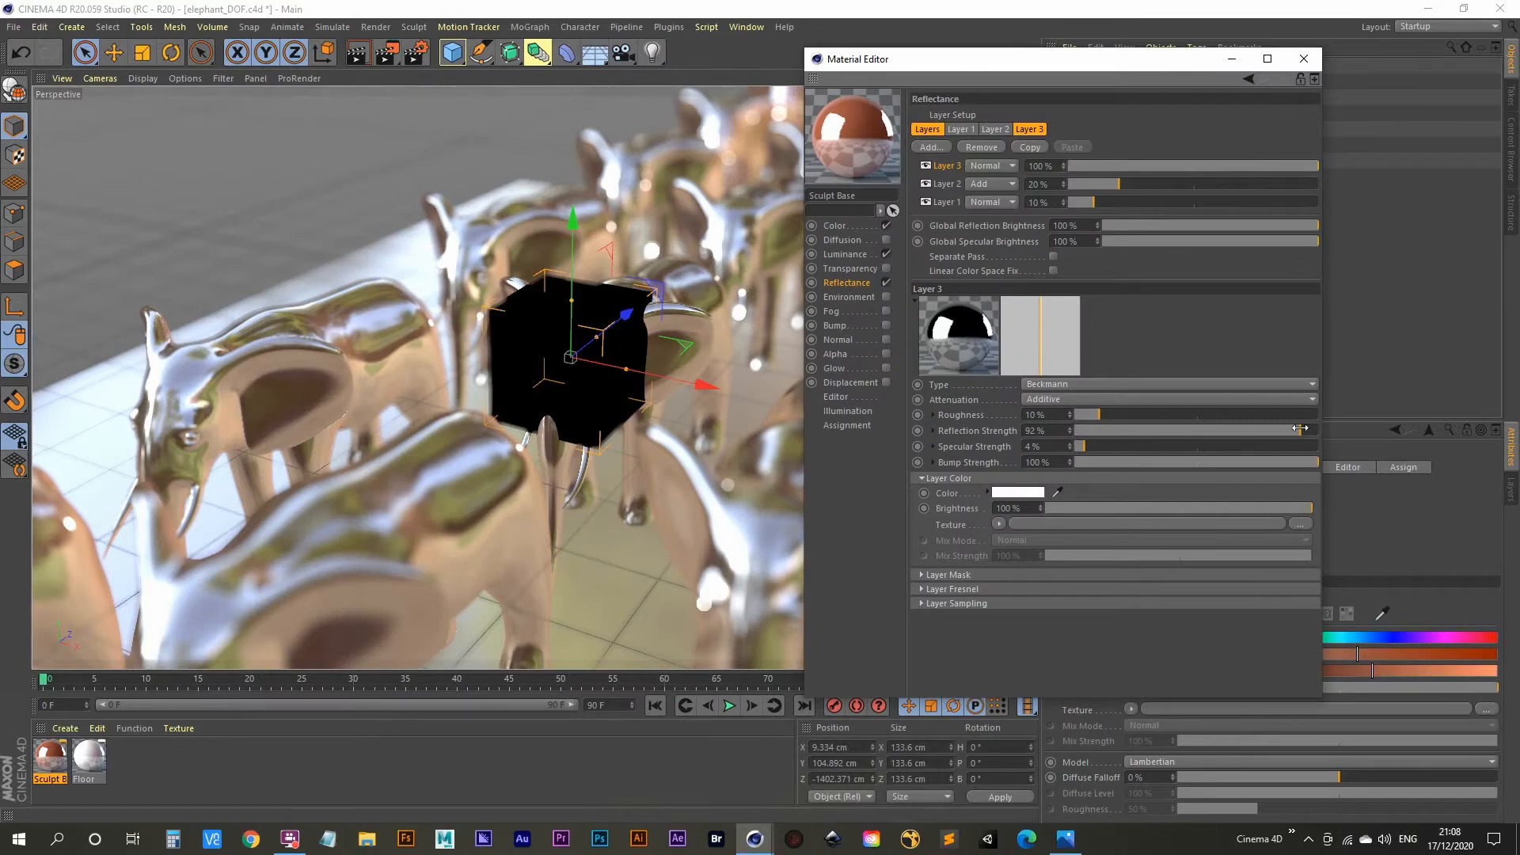
drag(1298, 430, 1366, 426)
click(1303, 59)
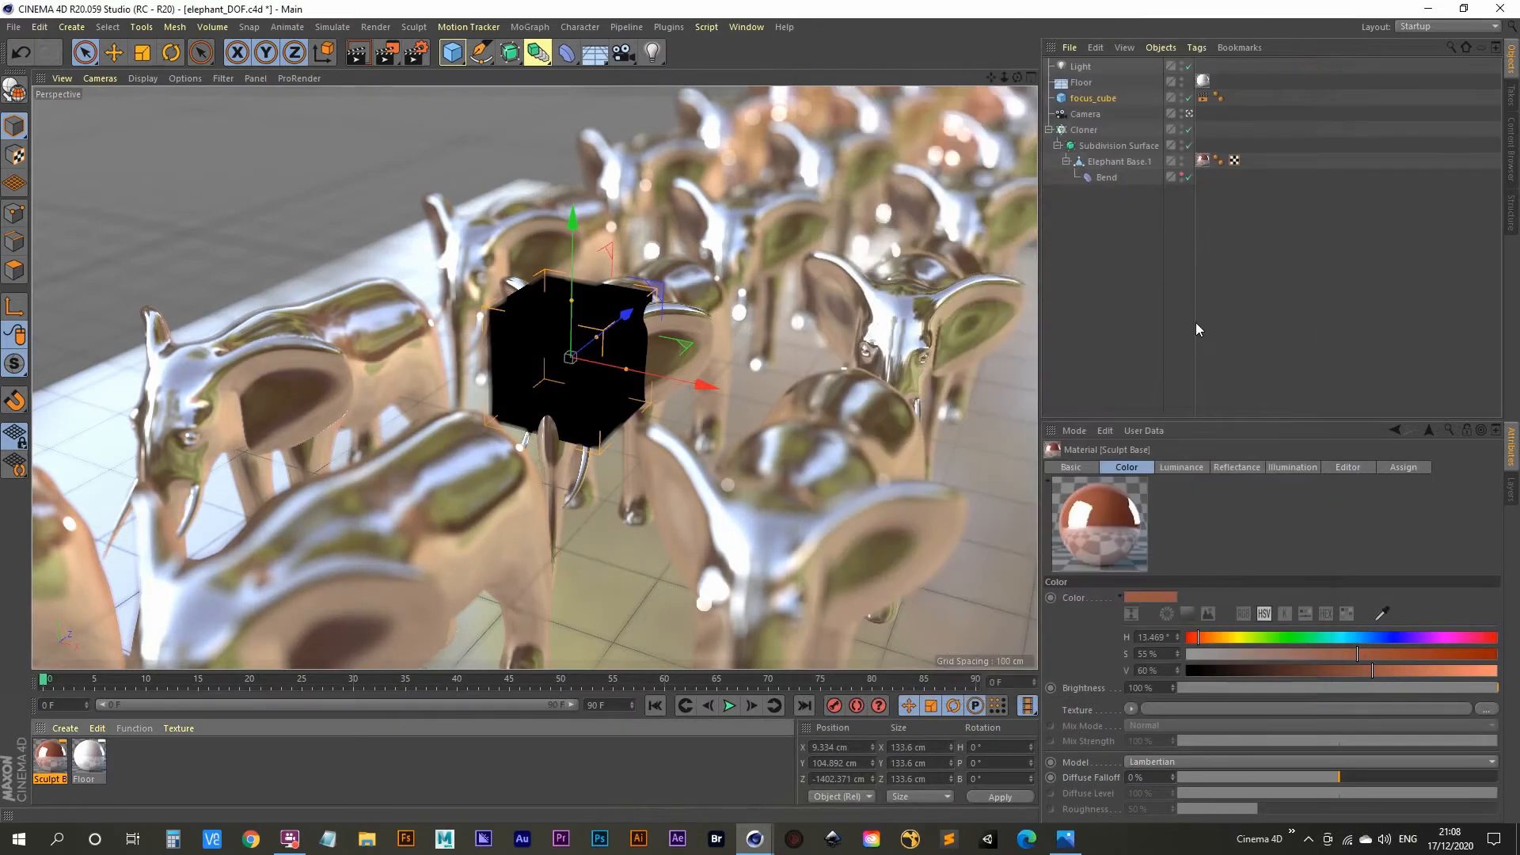
click(1103, 259)
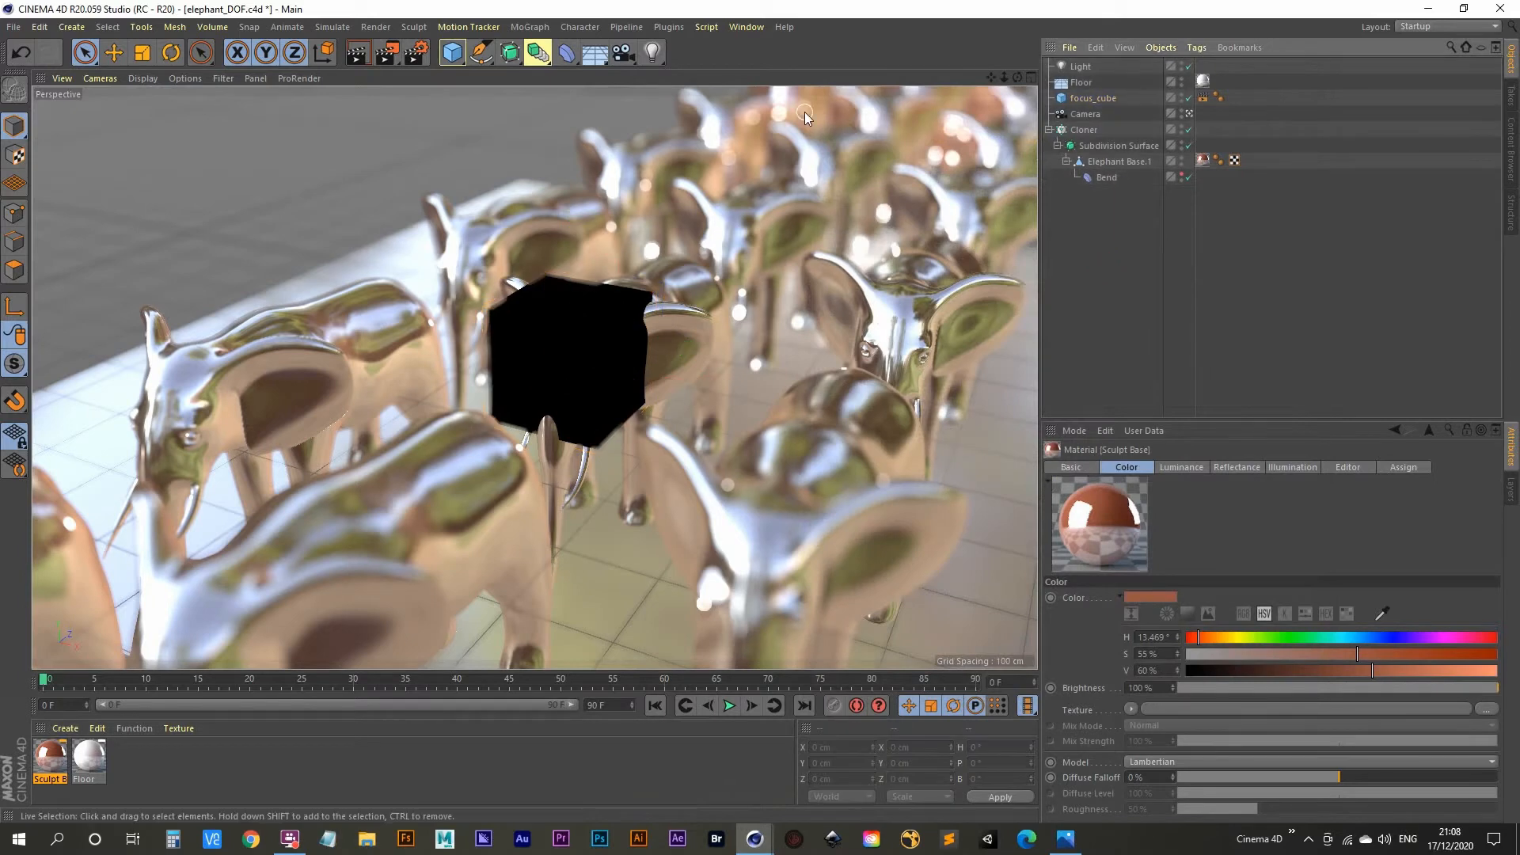
Step: Move the light toward the front of the herd to about Z -1632 cm and lower it to about Y -129 cm
click(1081, 66)
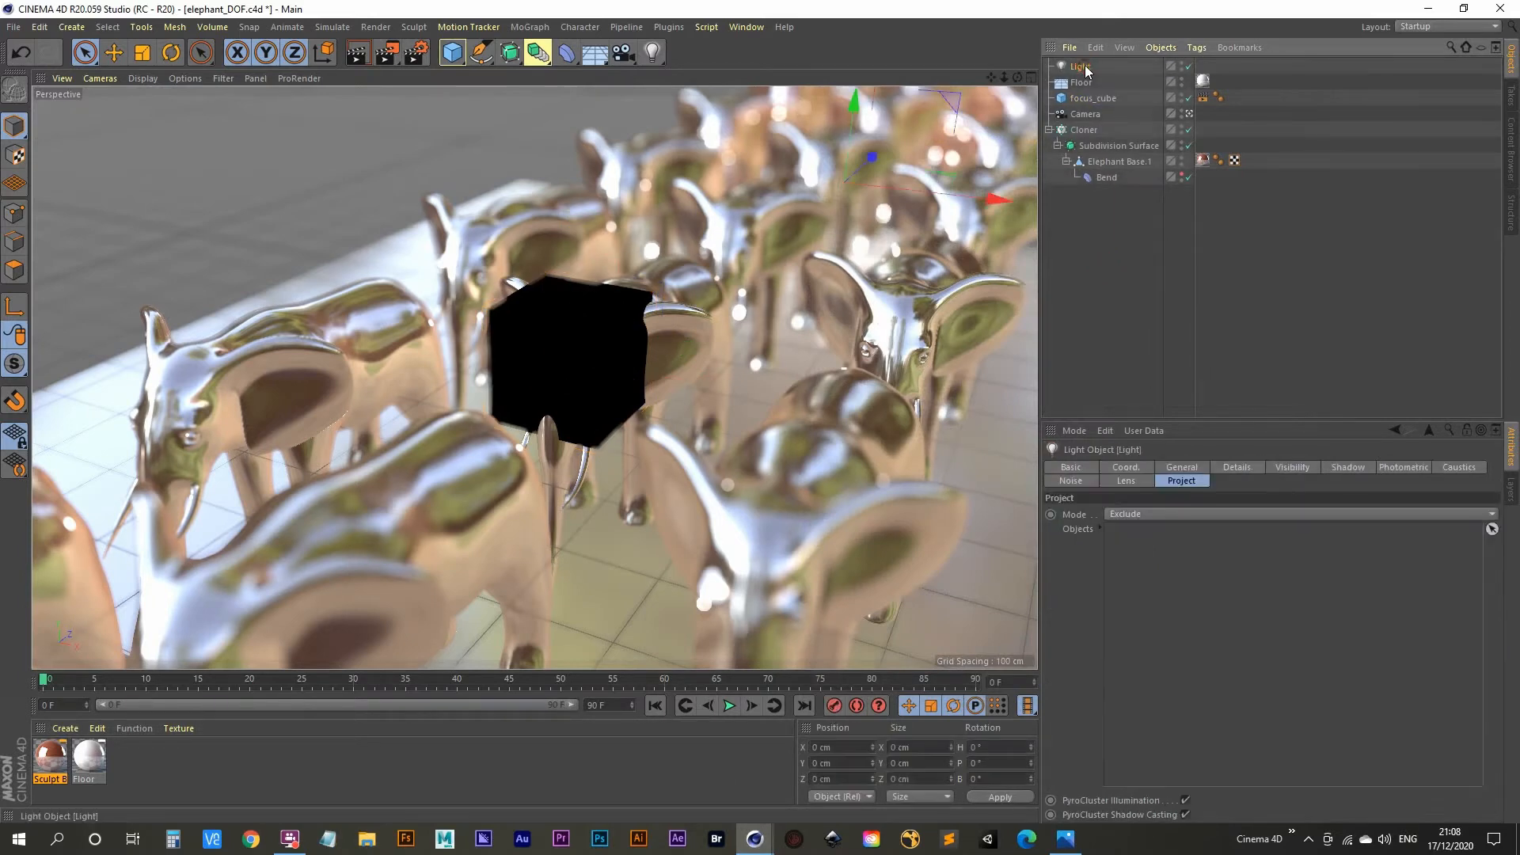
drag(872, 163, 502, 494)
middle_click(675, 336)
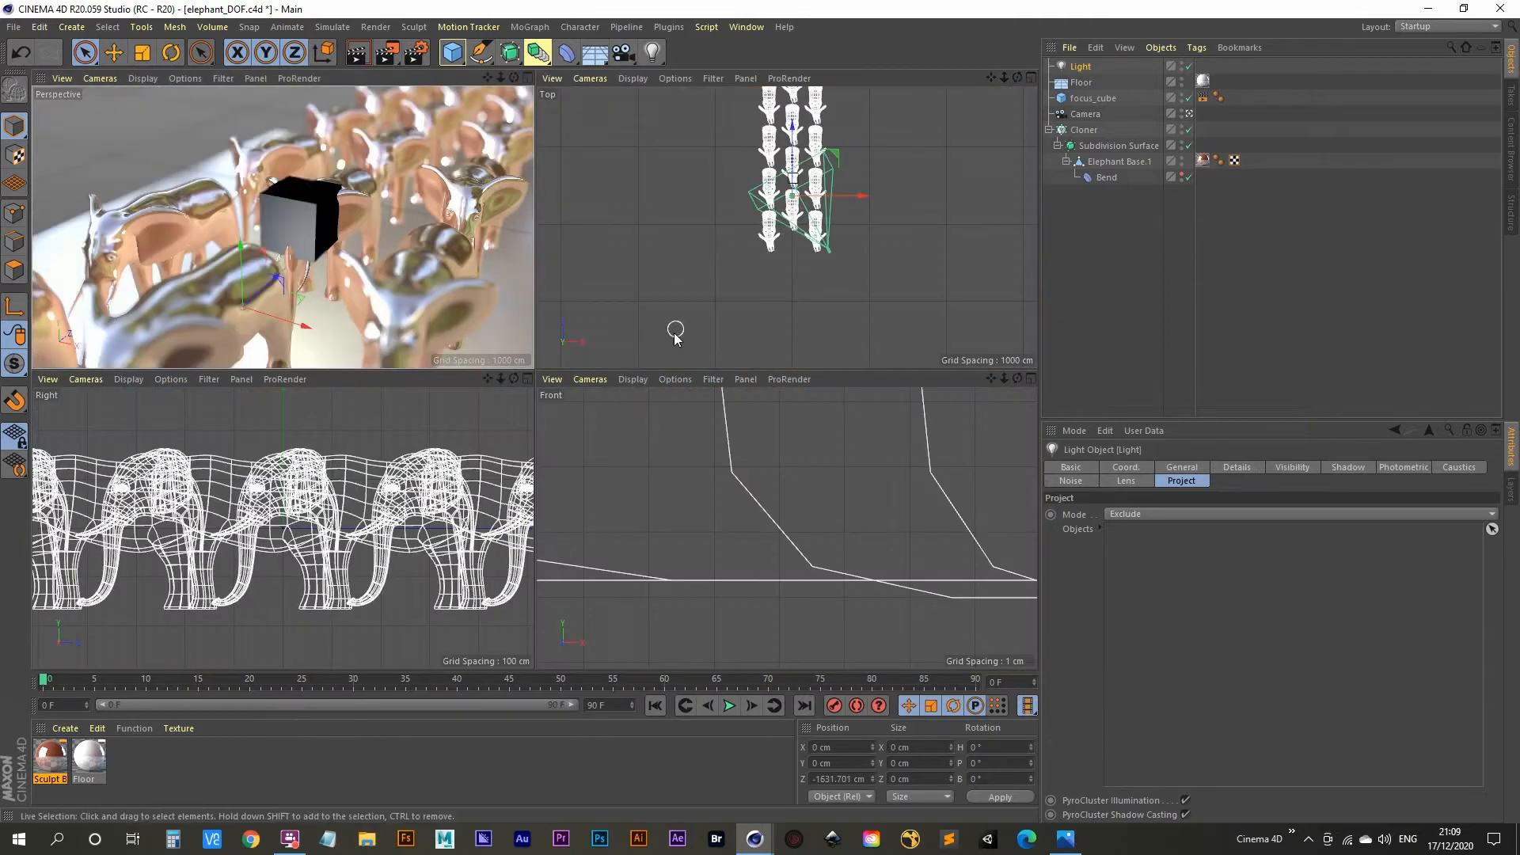
middle_click(384, 491)
scroll(445, 440, down, 5)
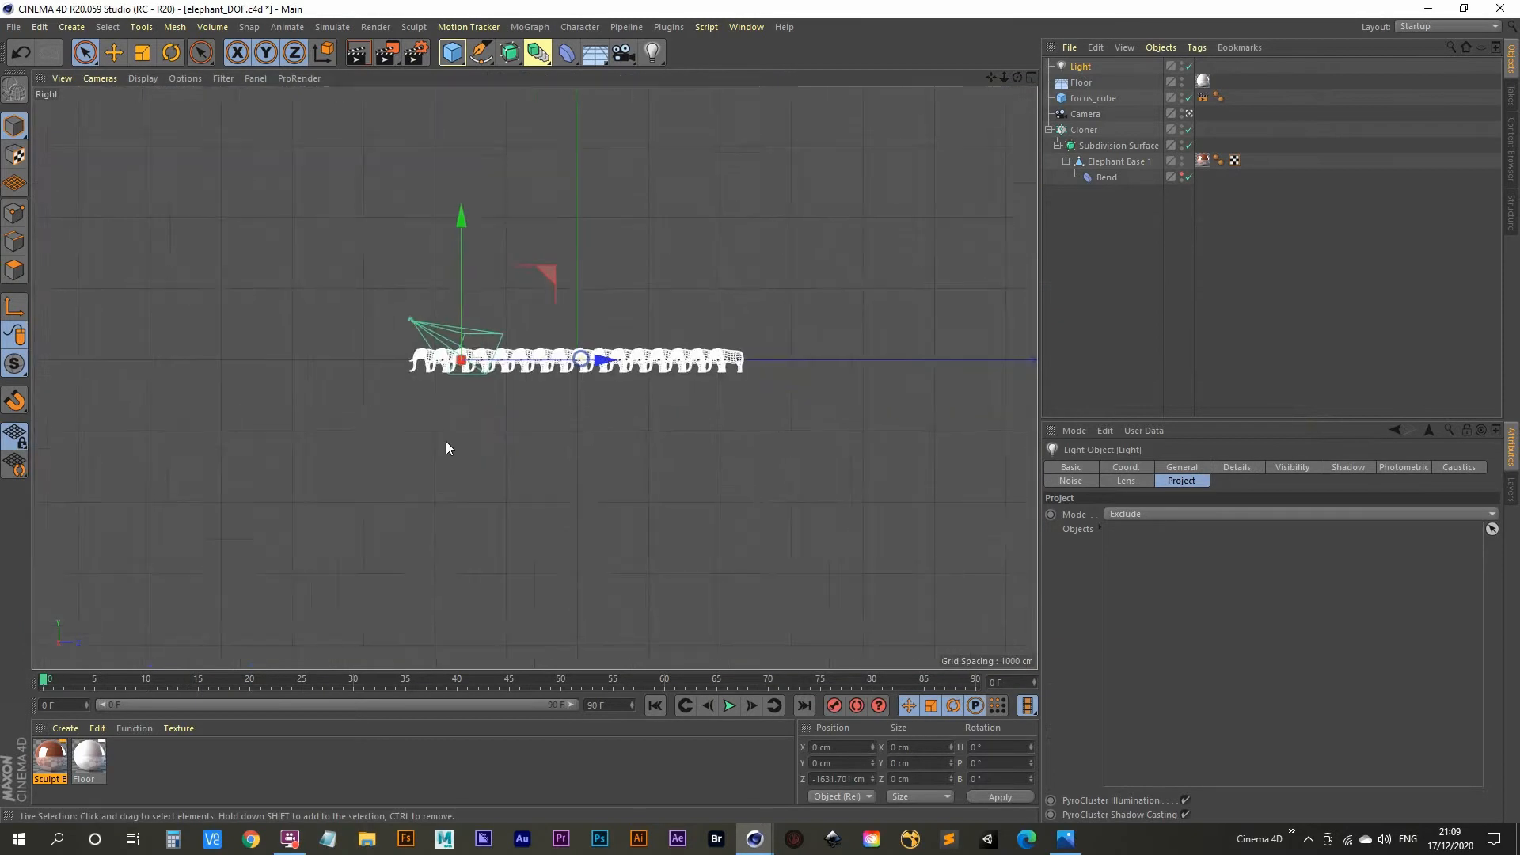
scroll(445, 440, up, 4)
scroll(430, 371, up, 5)
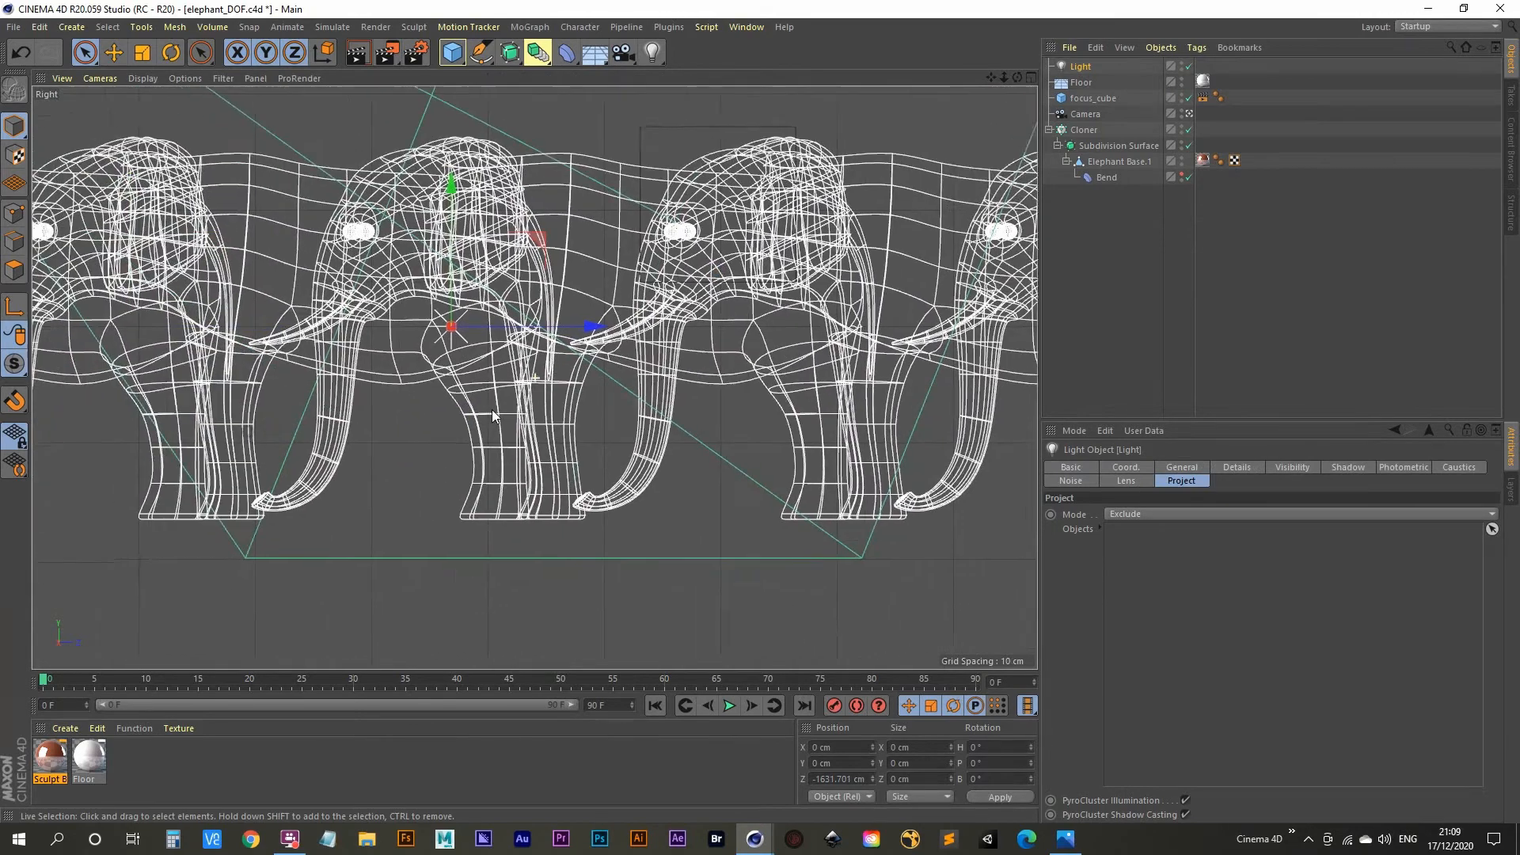
drag(512, 176, 512, 317)
scroll(539, 484, down, 5)
scroll(539, 485, up, 5)
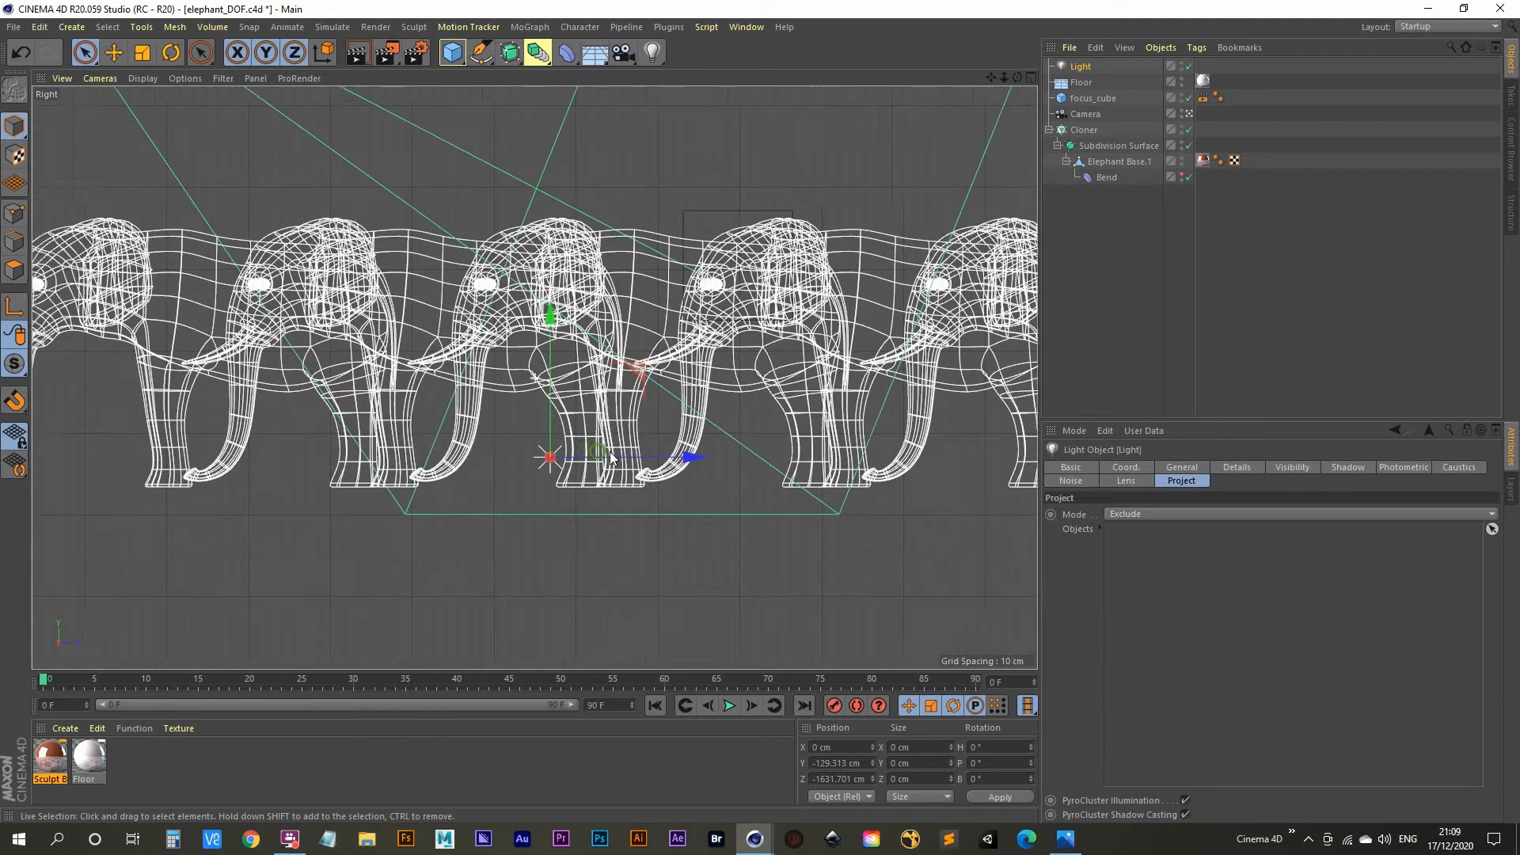
Step: Shift the light along the Z axis to about -1403 cm and return to the perspective view
drag(687, 451, 923, 447)
alt+middle_drag(745, 445, 596, 439)
scroll(515, 475, down, 5)
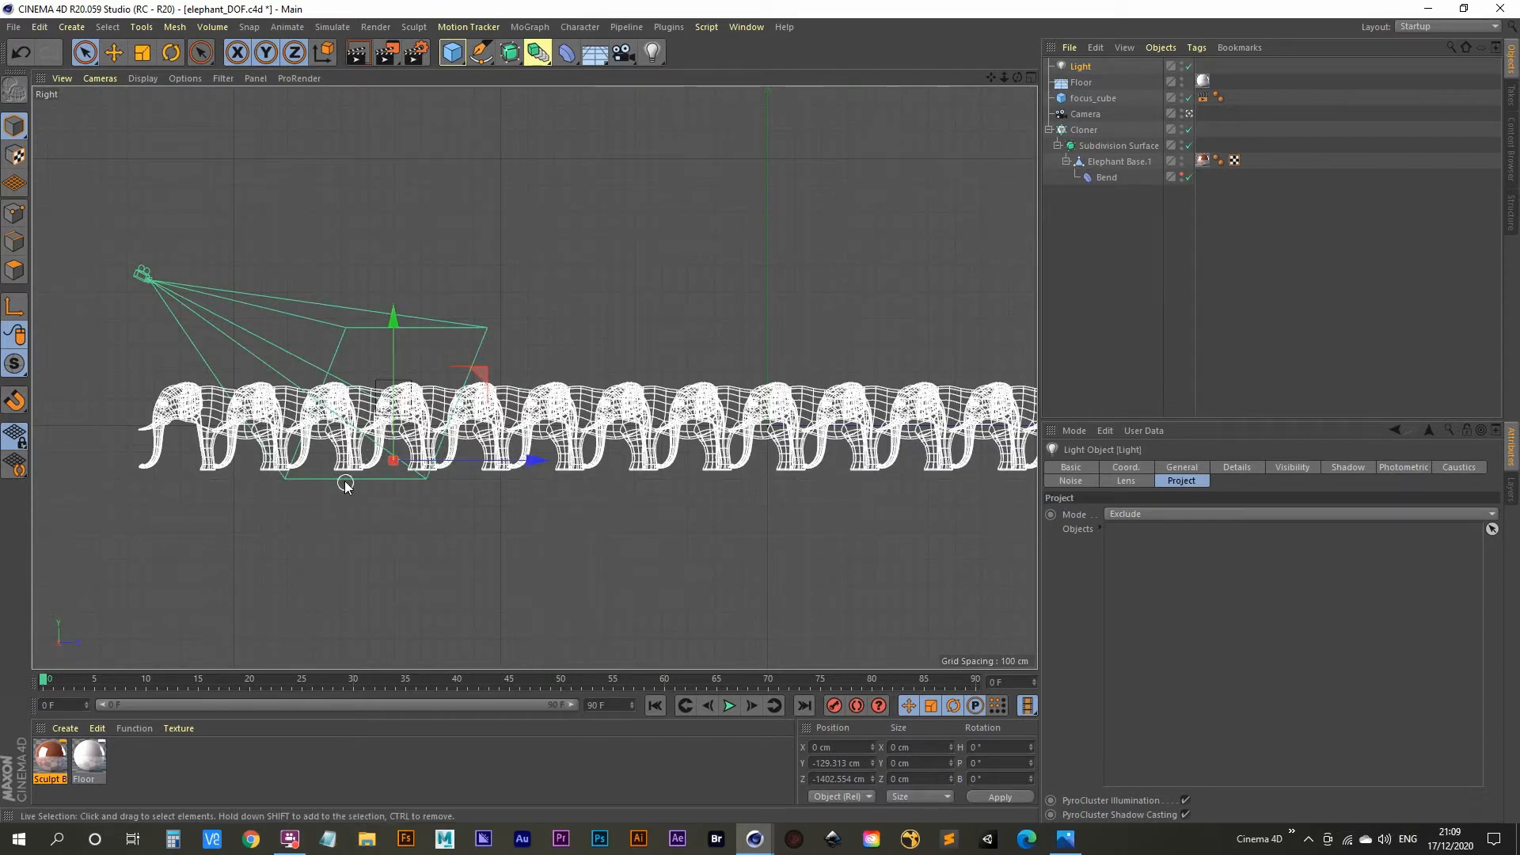
middle_click(430, 415)
middle_click(254, 226)
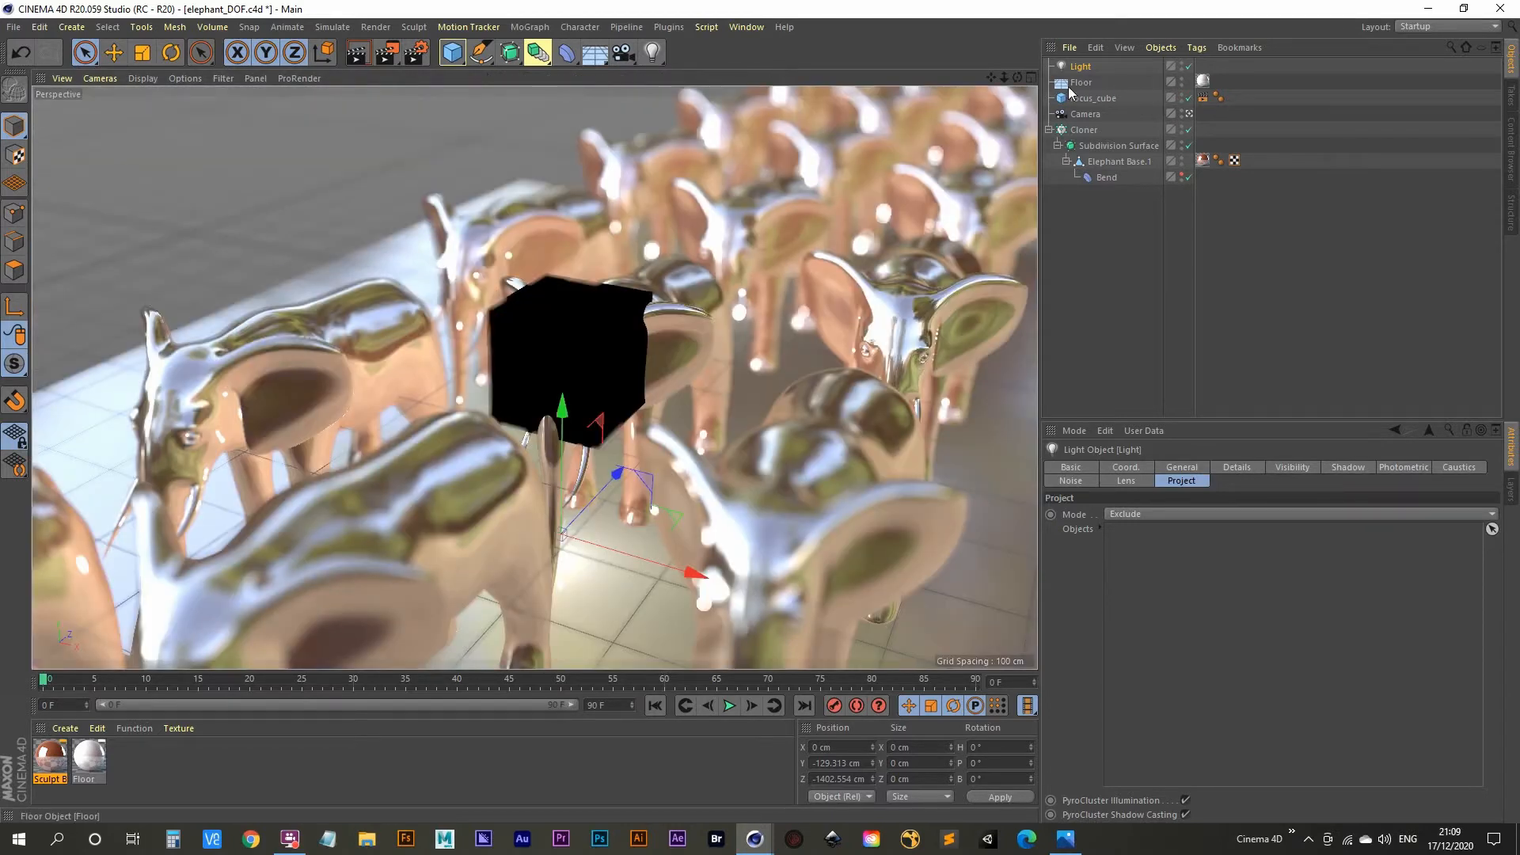
Step: Set the light's shadow type to Area
click(1080, 65)
click(1325, 467)
click(1152, 513)
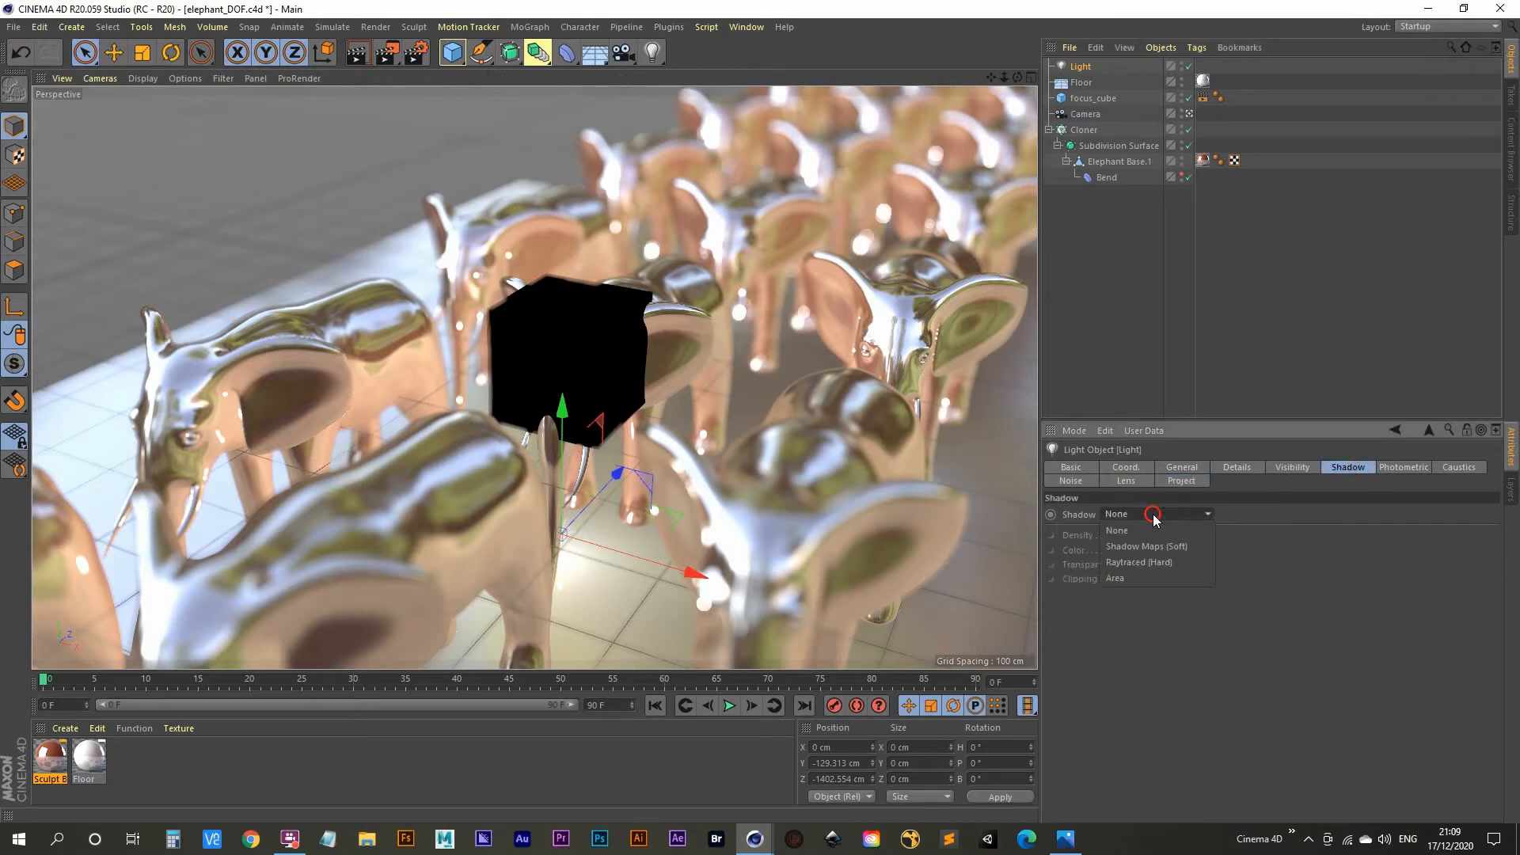
click(1130, 578)
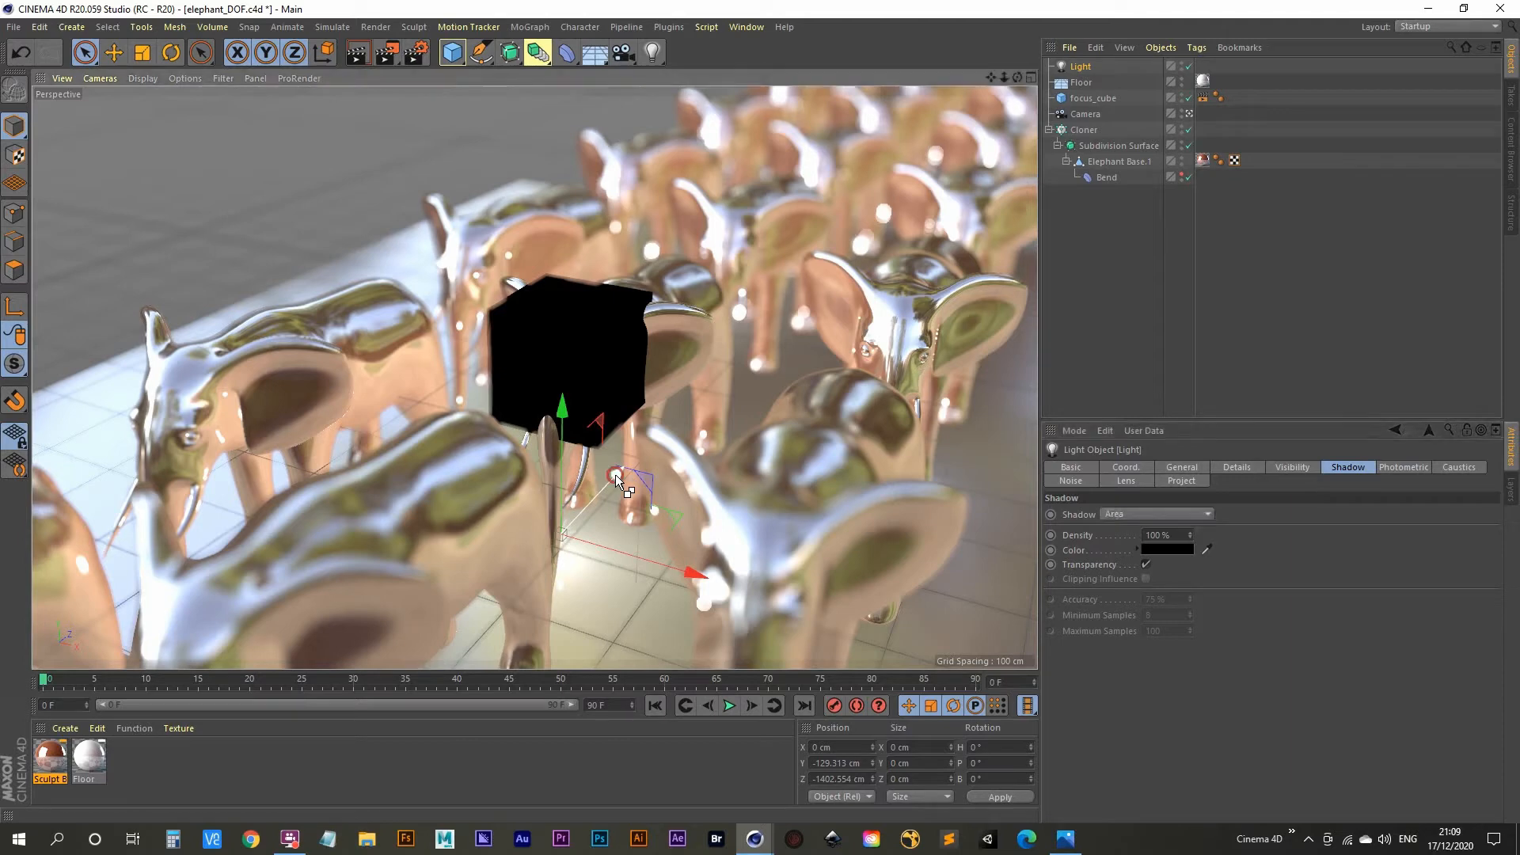
Step: Duplicate the light along the Z axis toward the back of the herd, placing the copy at about Z 1746 cm
ctrl+drag(615, 474, 992, 171)
key(ctrl+z)
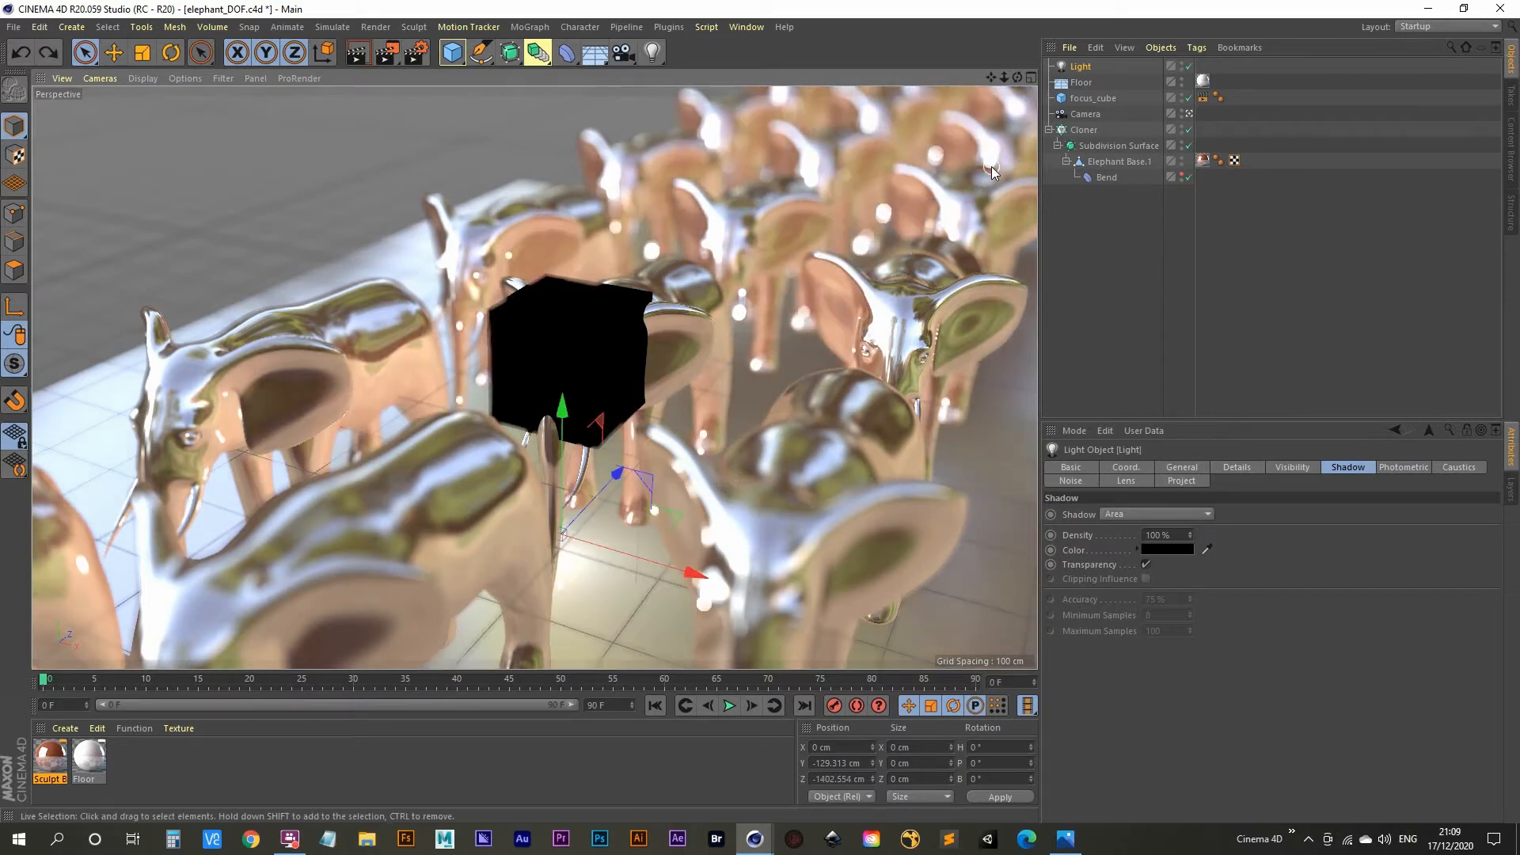
ctrl+drag(620, 468, 975, 108)
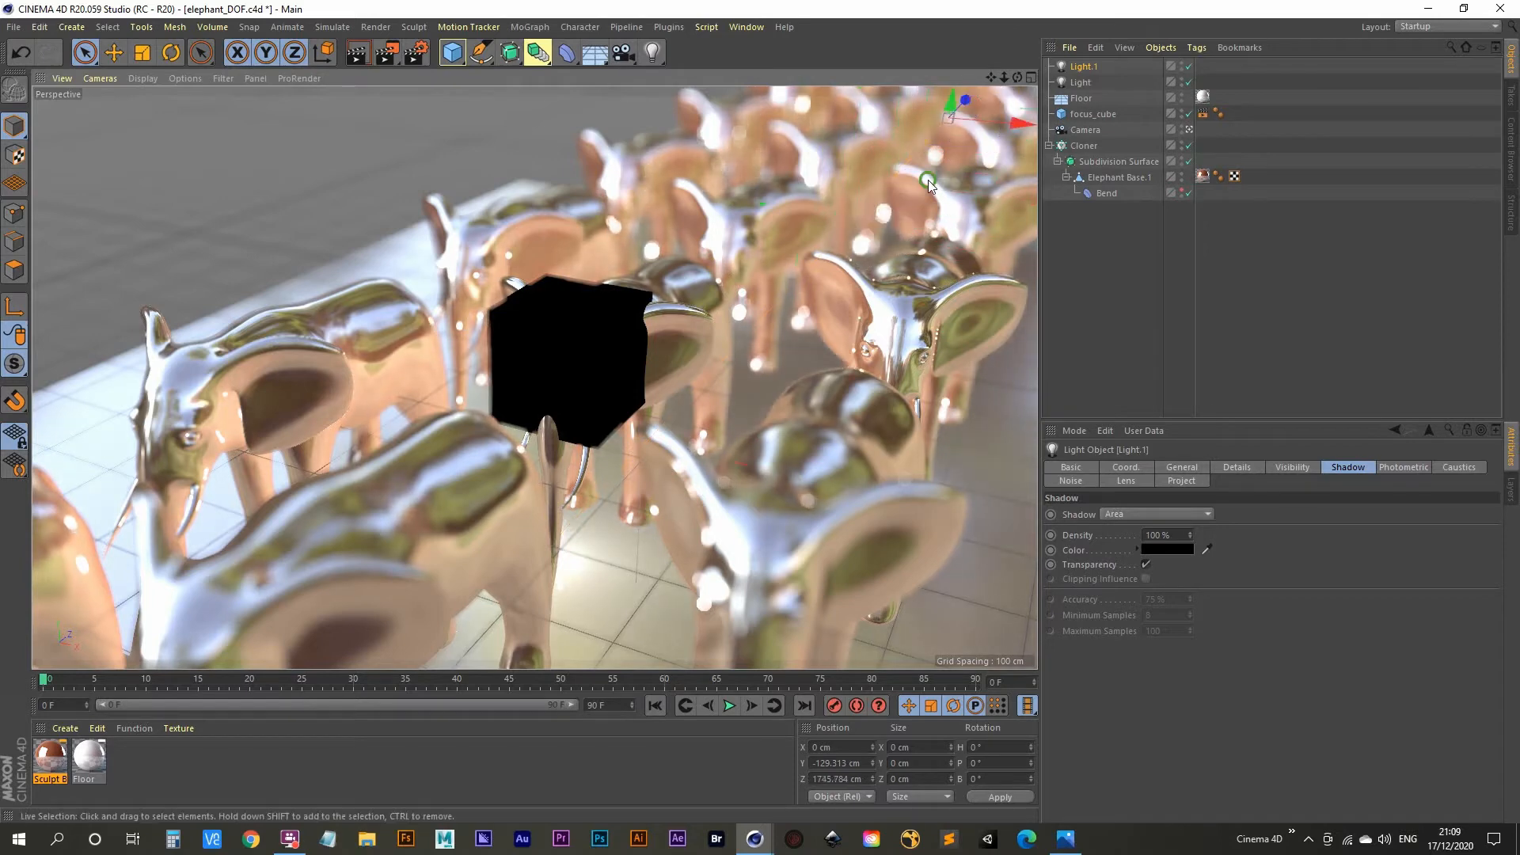
Step: Move the copied light behind the herd to about X -221 cm and Z 2448 cm in the top view
middle_click(688, 180)
middle_click(709, 237)
scroll(630, 380, down, 3)
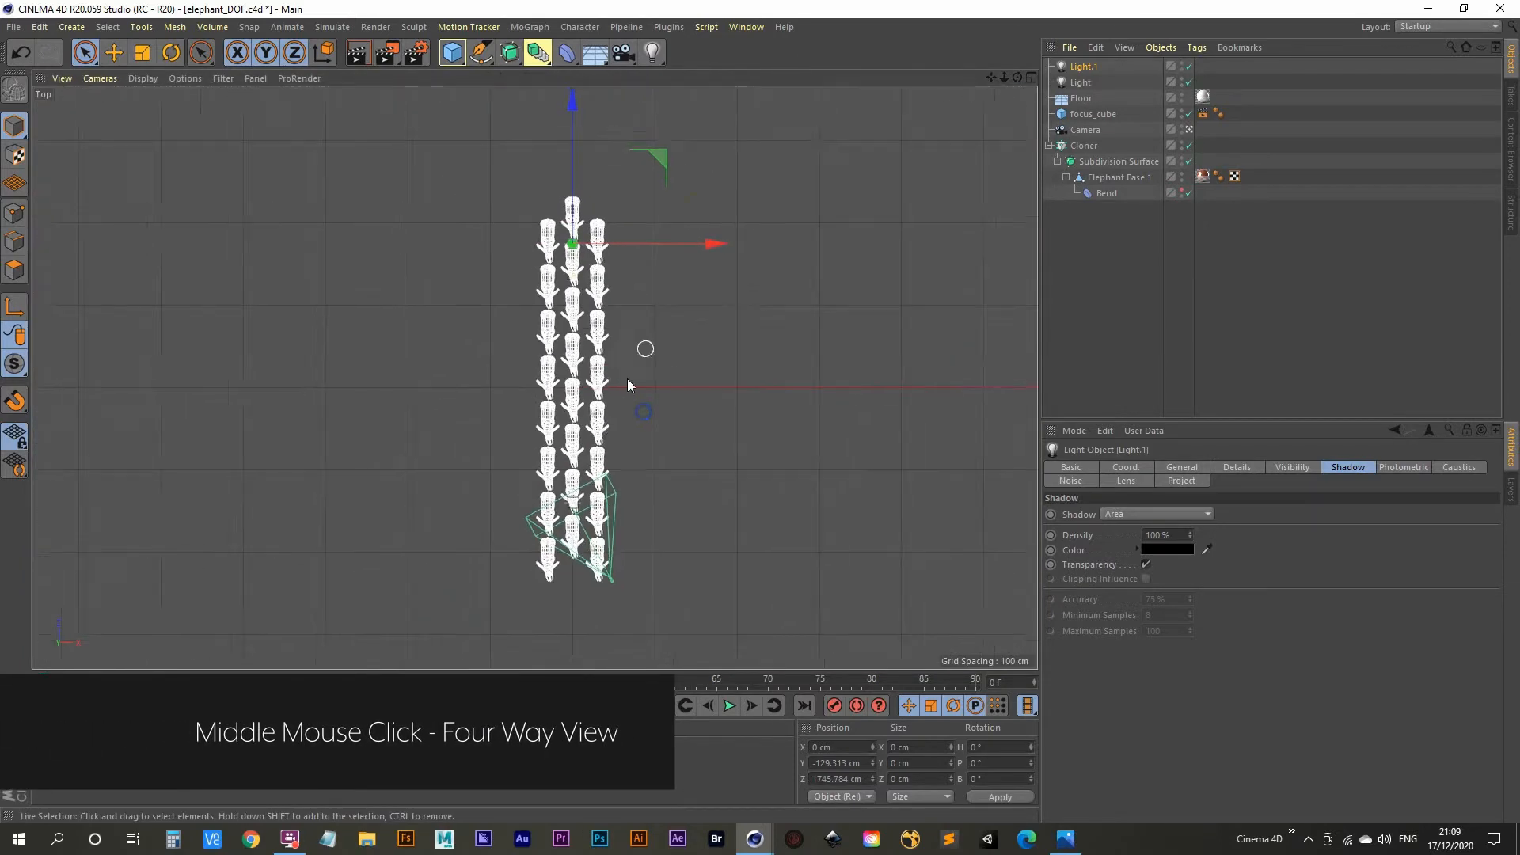
alt+middle_drag(629, 378, 586, 486)
drag(530, 210, 536, 152)
drag(656, 296, 645, 299)
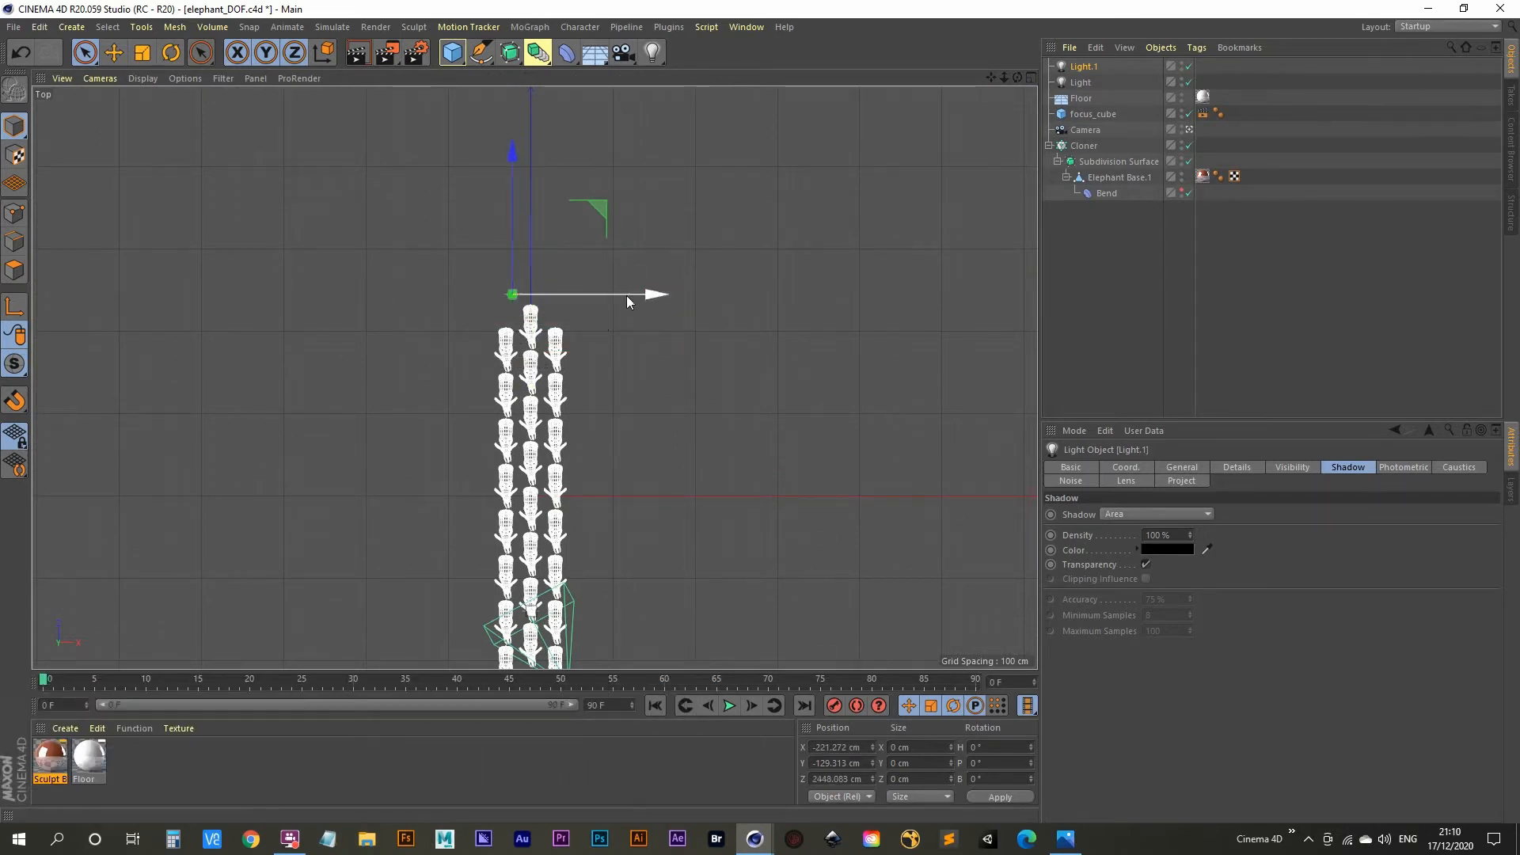
Step: Raise the copied light above the herd to about Y 1892 cm in the right view
middle_click(507, 364)
scroll(388, 500, down, 5)
alt+middle_drag(391, 504, 297, 549)
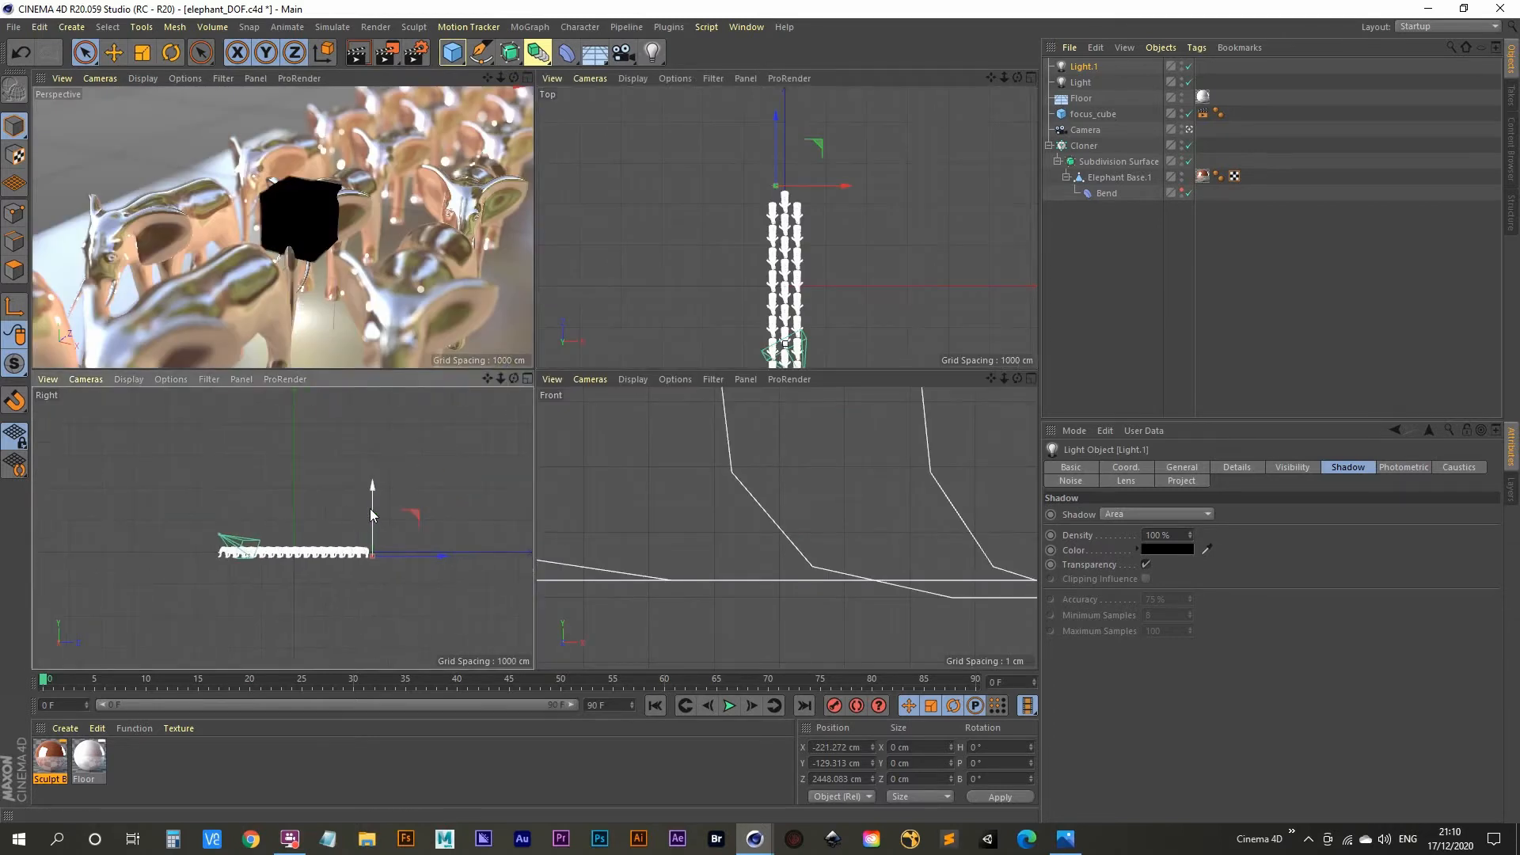
mouse_move(374, 491)
mouse_down()
mouse_move(383, 420)
mouse_move(384, 466)
mouse_up()
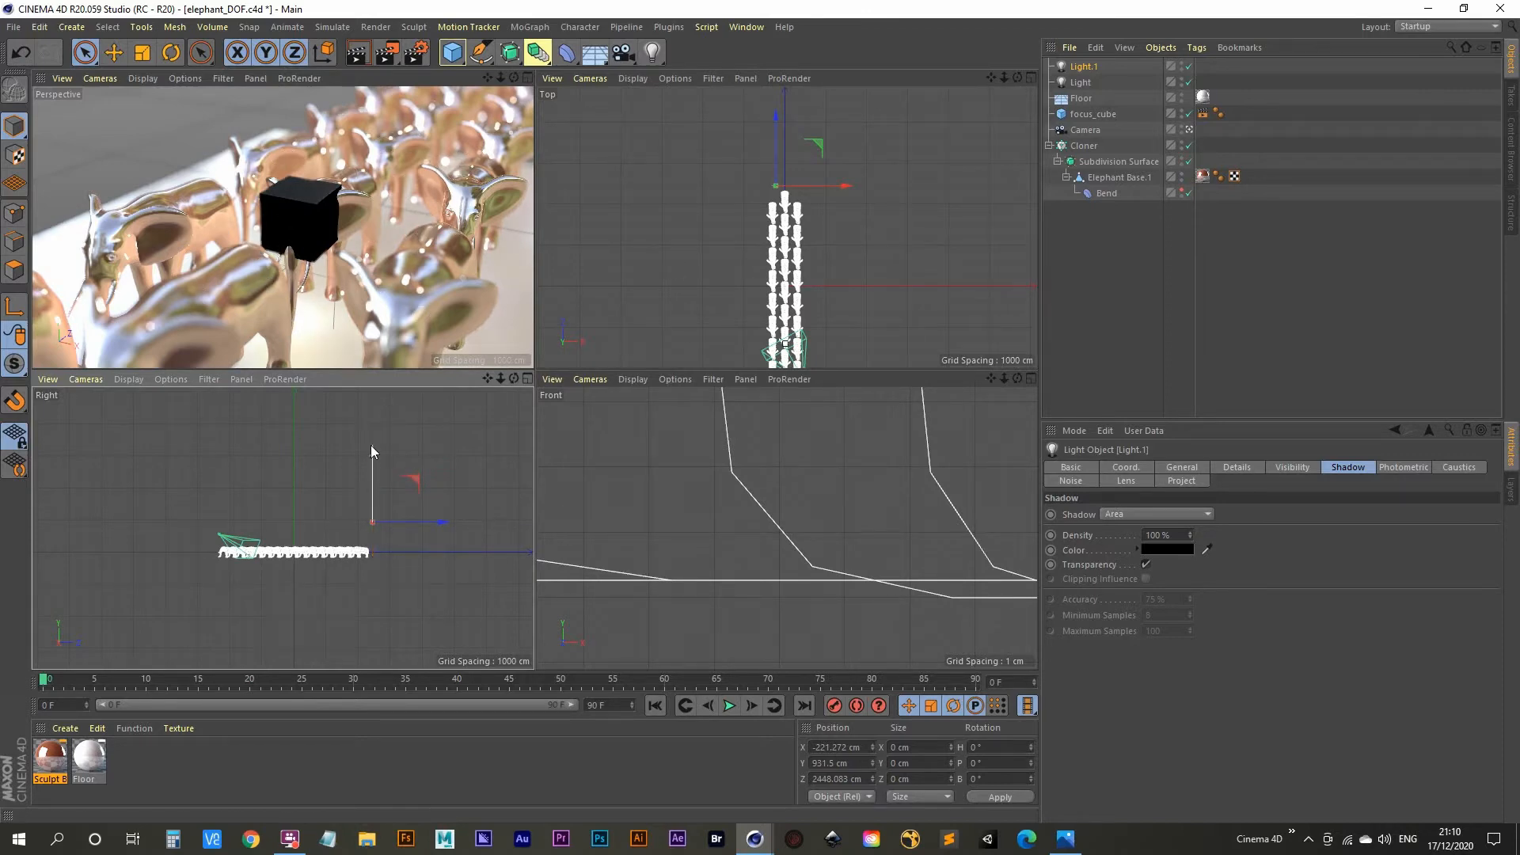
drag(370, 445, 384, 384)
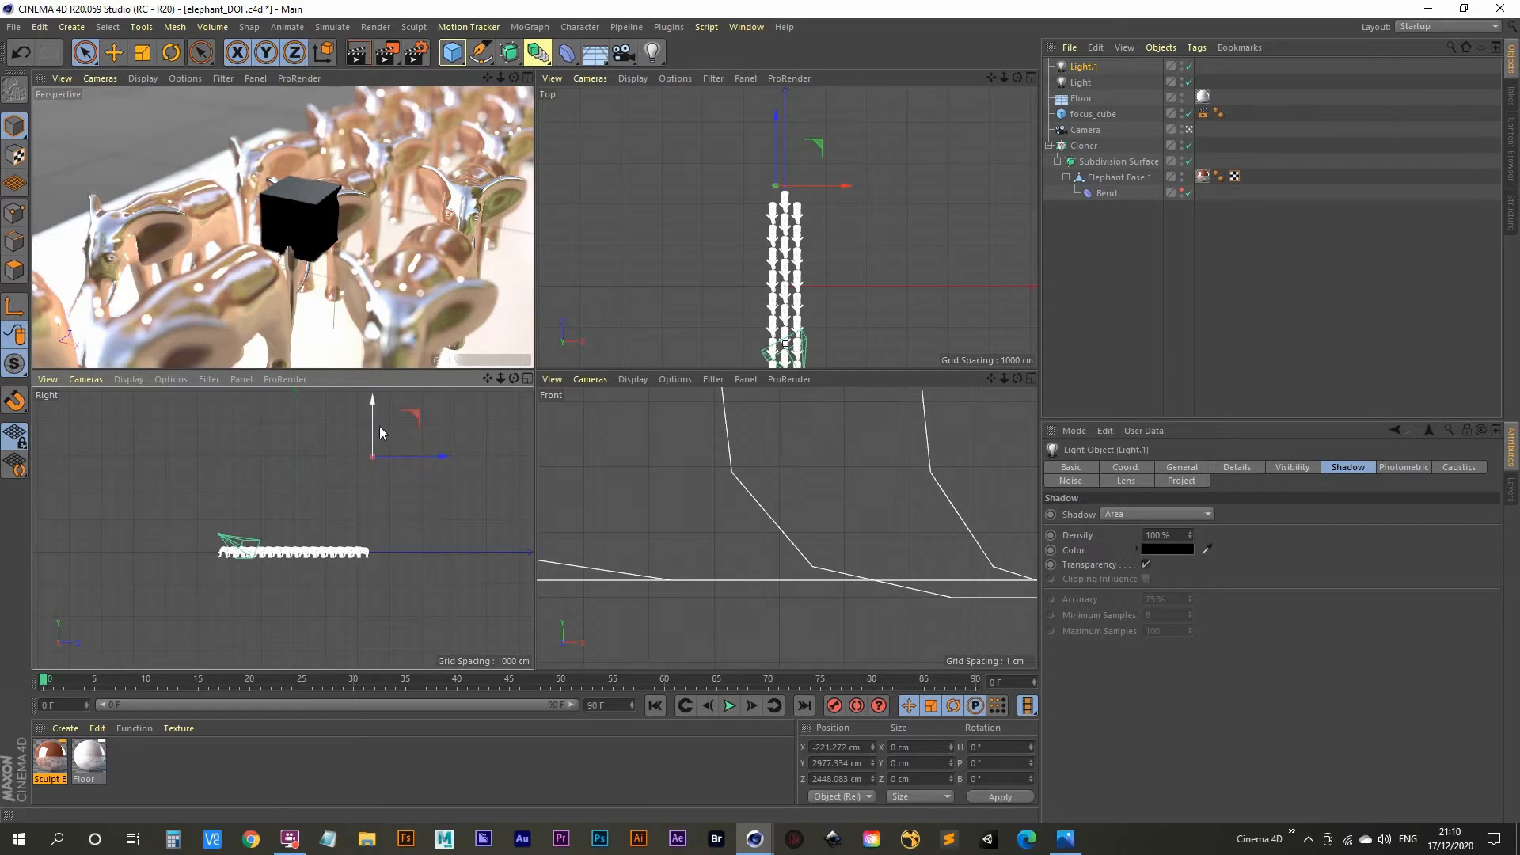
drag(379, 411, 385, 442)
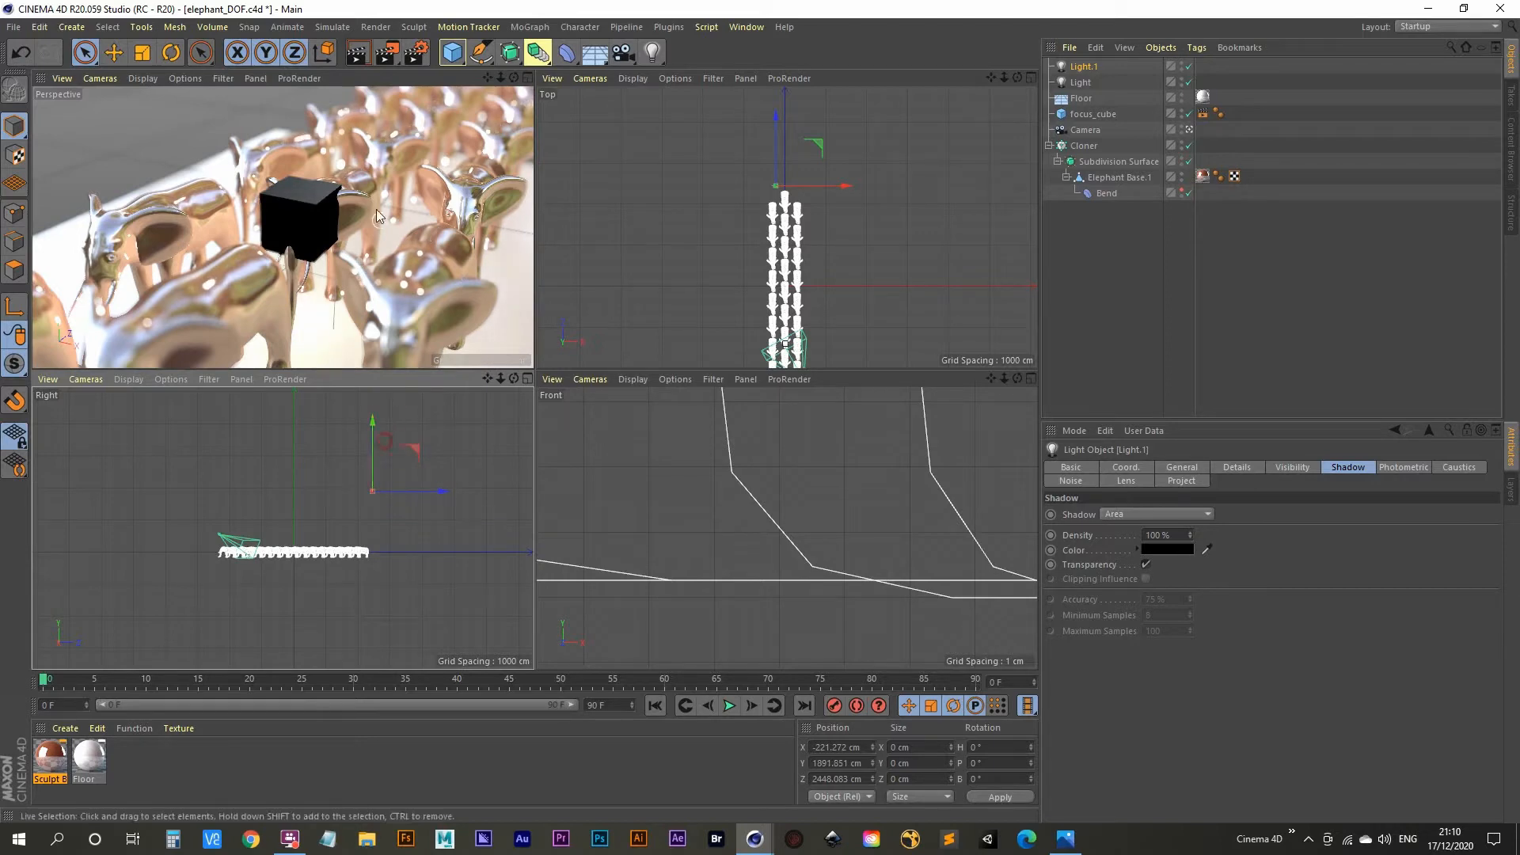
Step: Render the lit scene to the Picture Viewer, compare it with the previous render, and return to the scene
middle_click(391, 284)
click(388, 56)
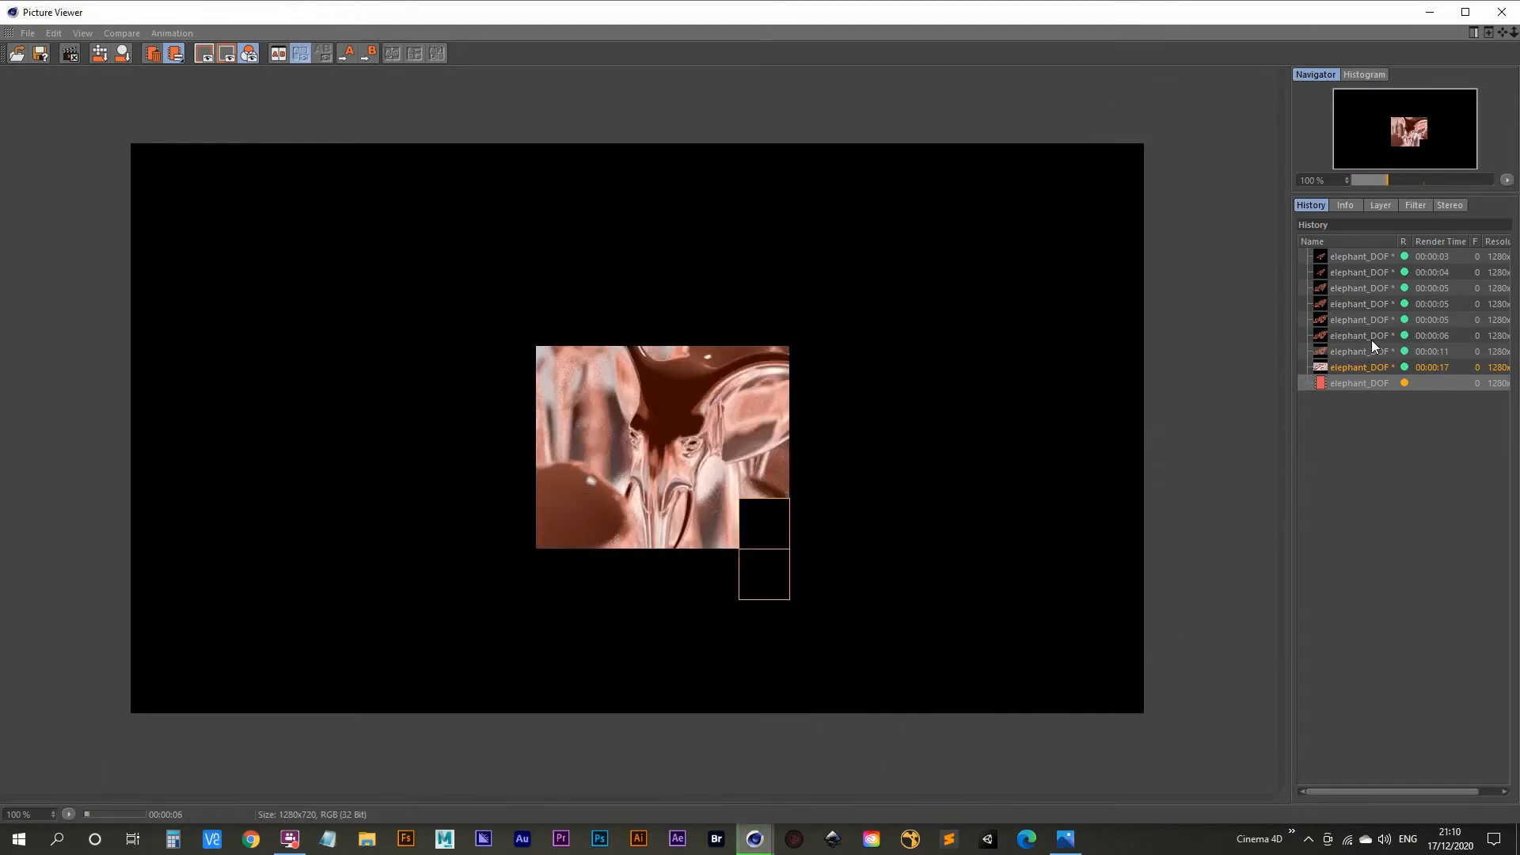
key(Up)
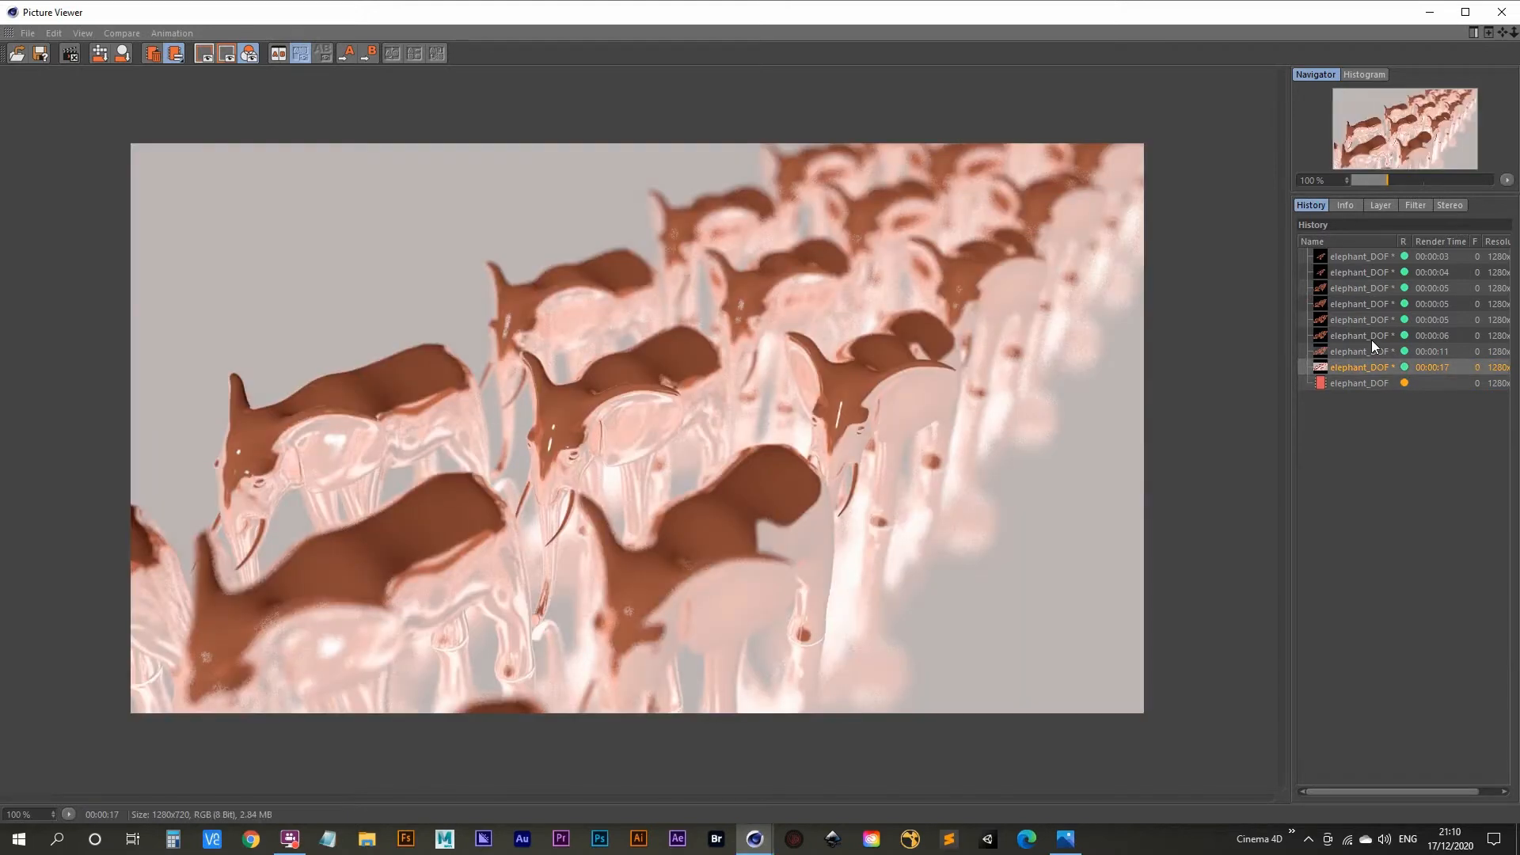
key(Down)
key(Up)
key(Down)
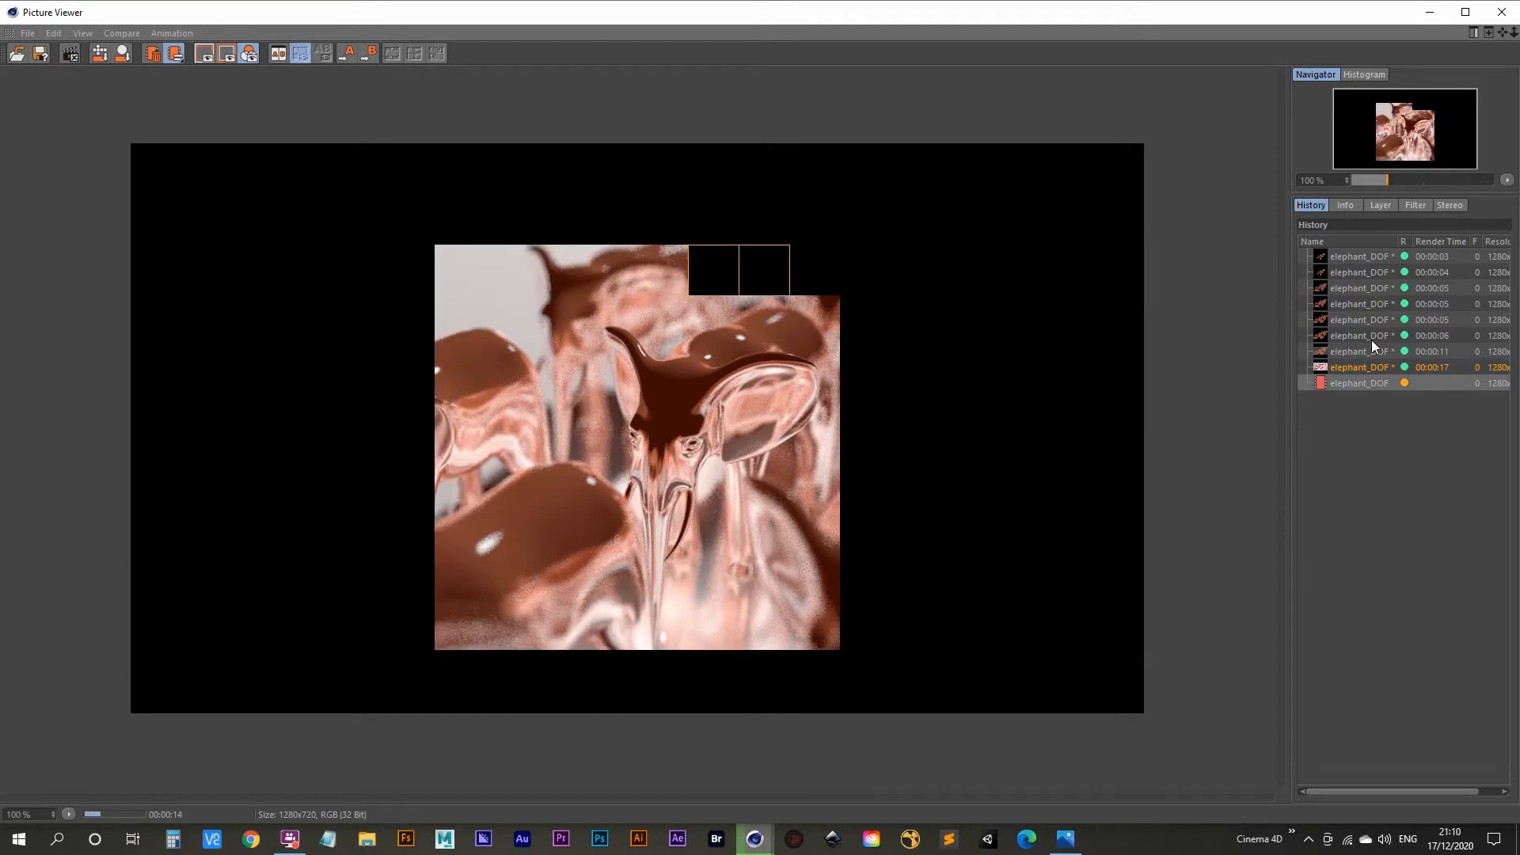
key(Up)
key(Down)
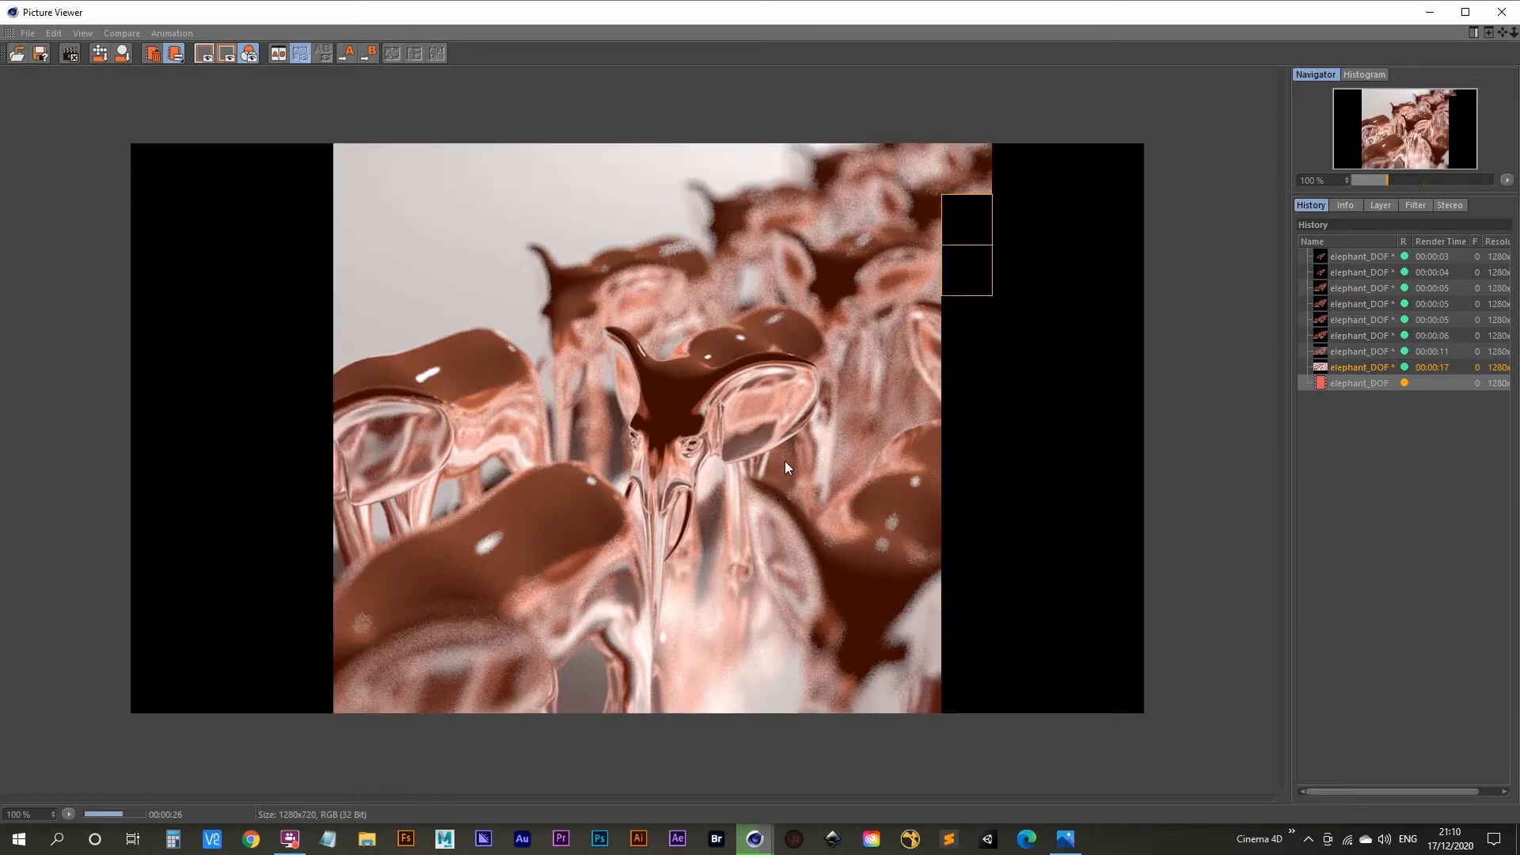
click(1431, 14)
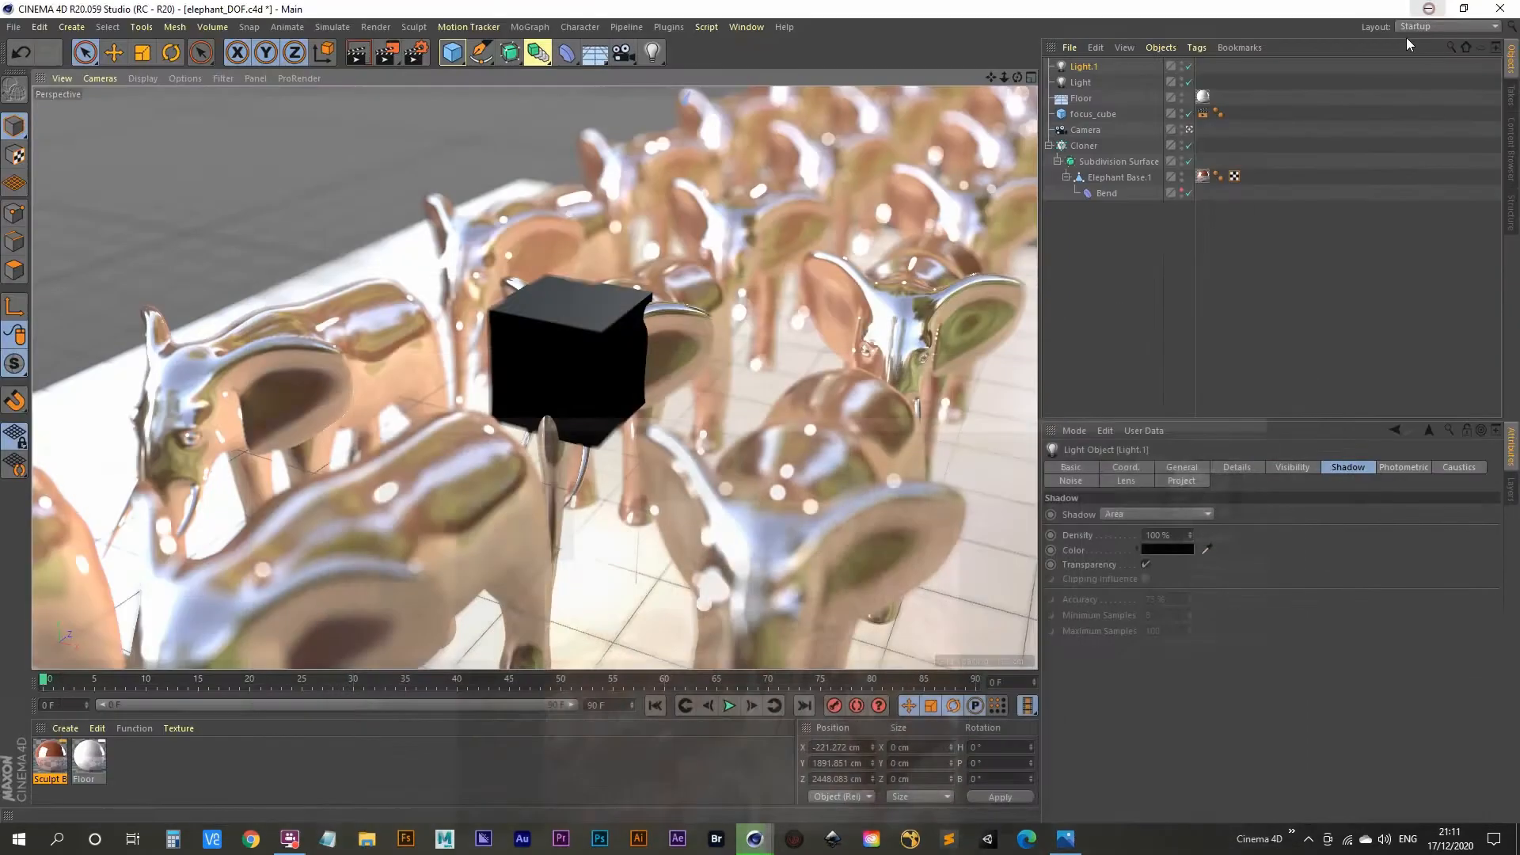
Step: Rename the copied light "rim" and set its shadow type to None
double_click(1084, 67)
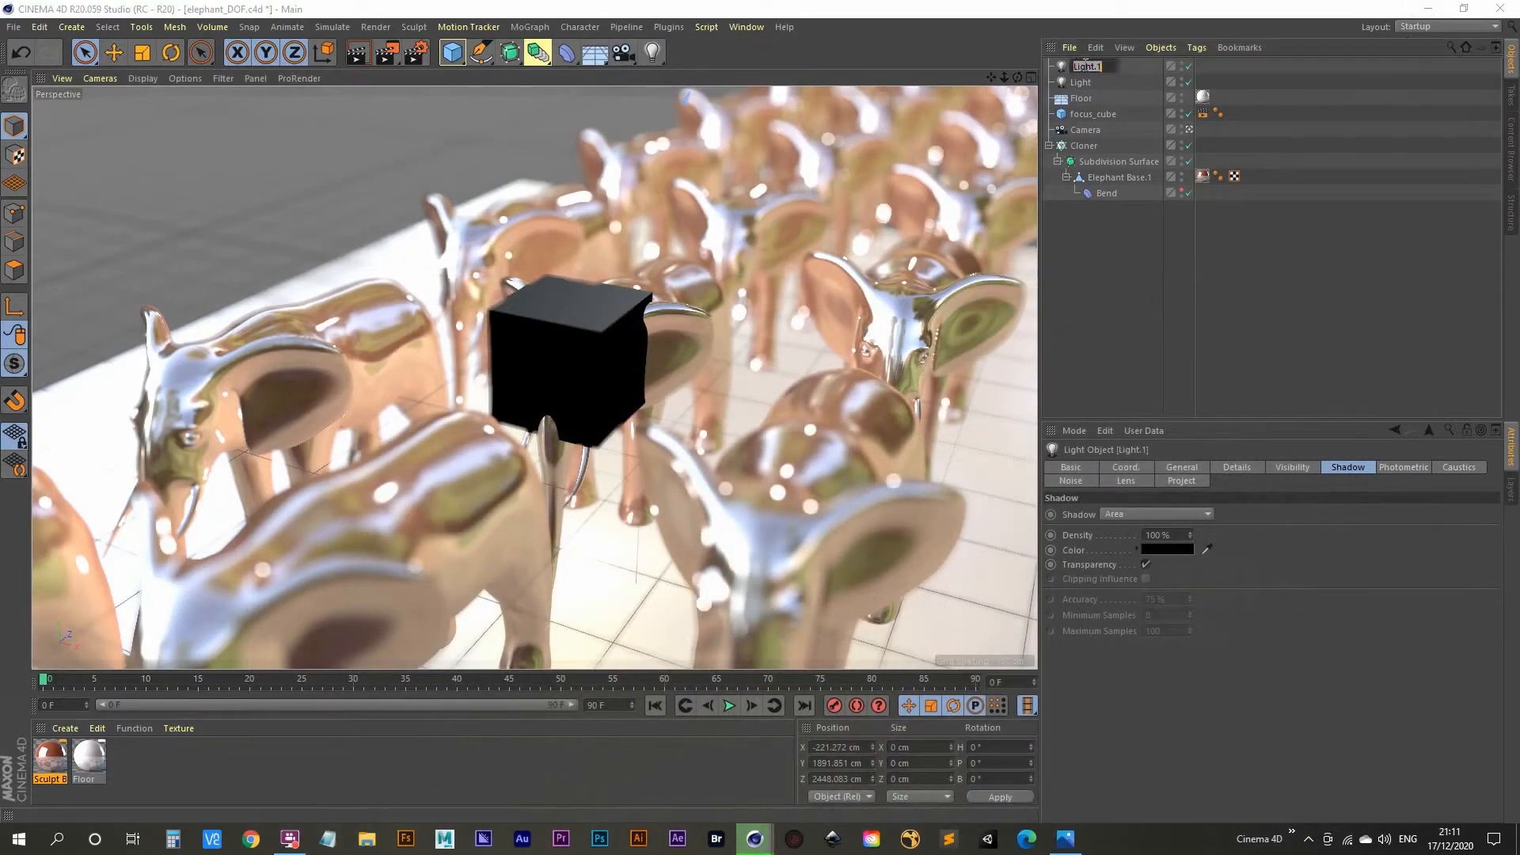
text(rim)
key(Return)
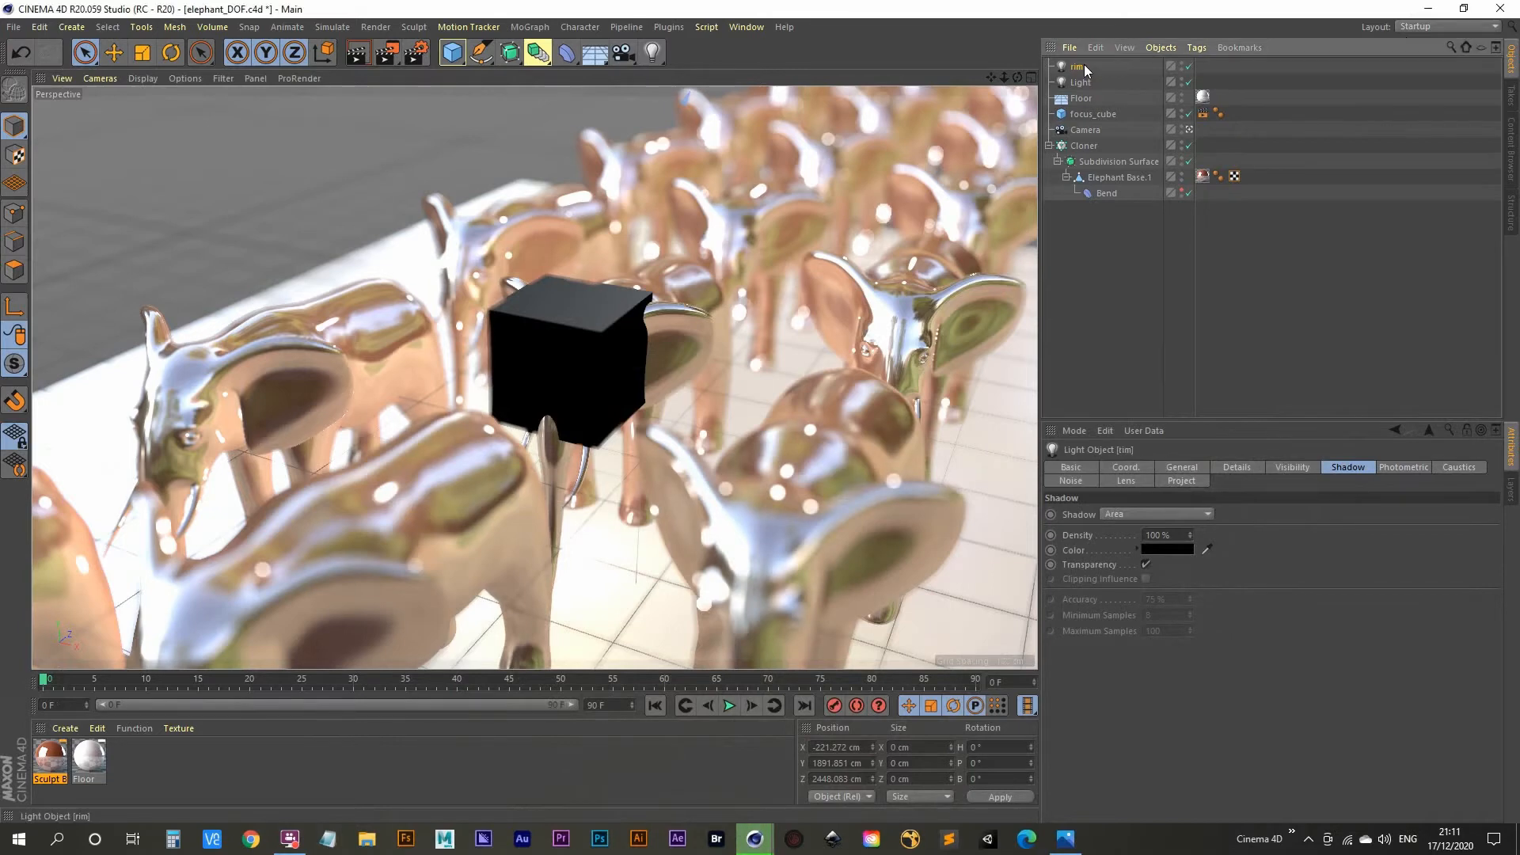
click(1172, 514)
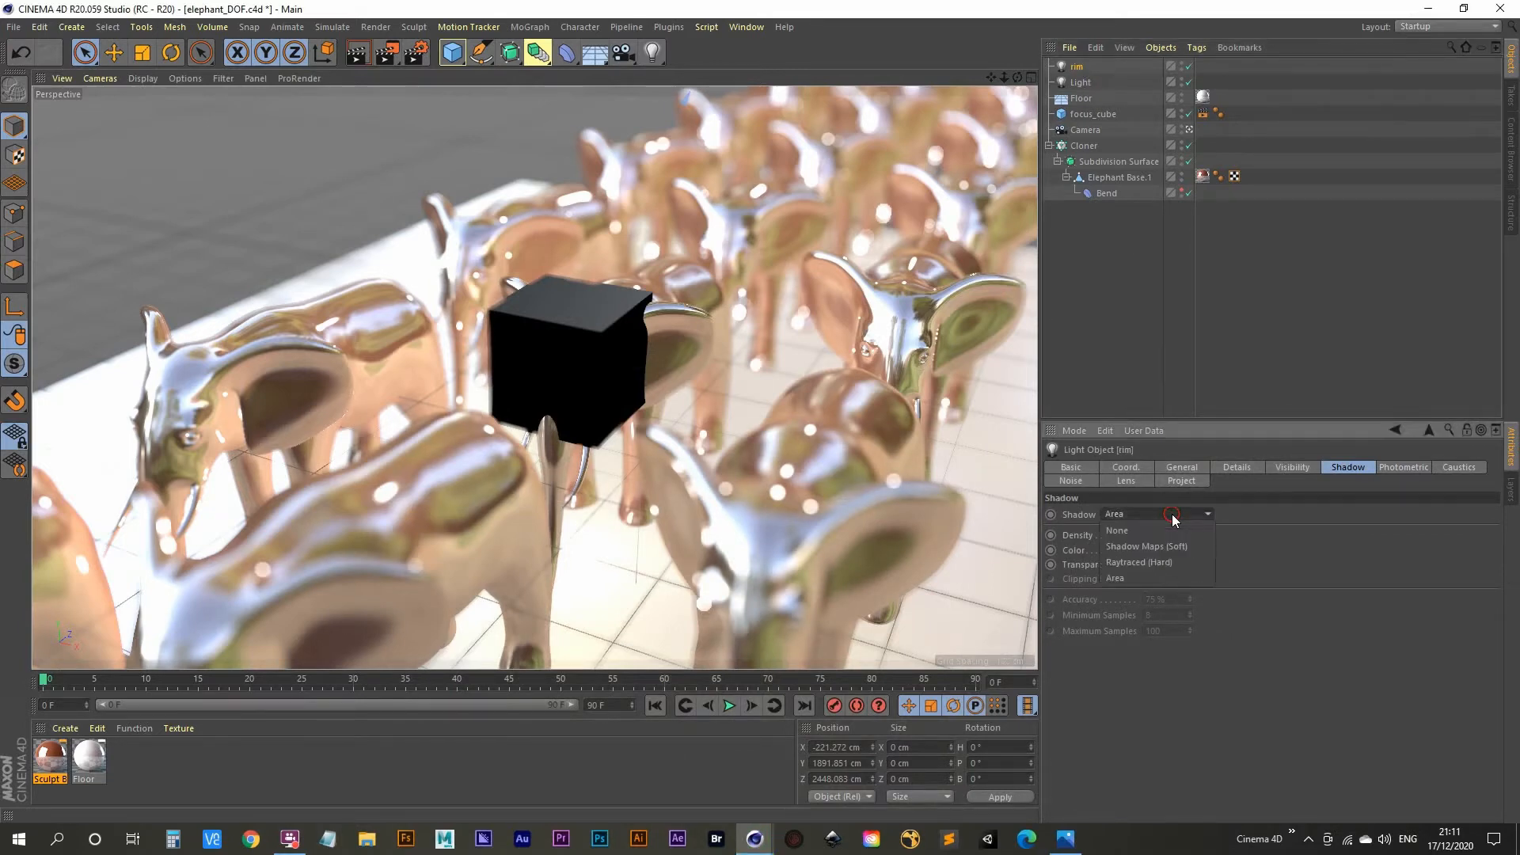
click(1152, 545)
click(1158, 515)
click(1138, 531)
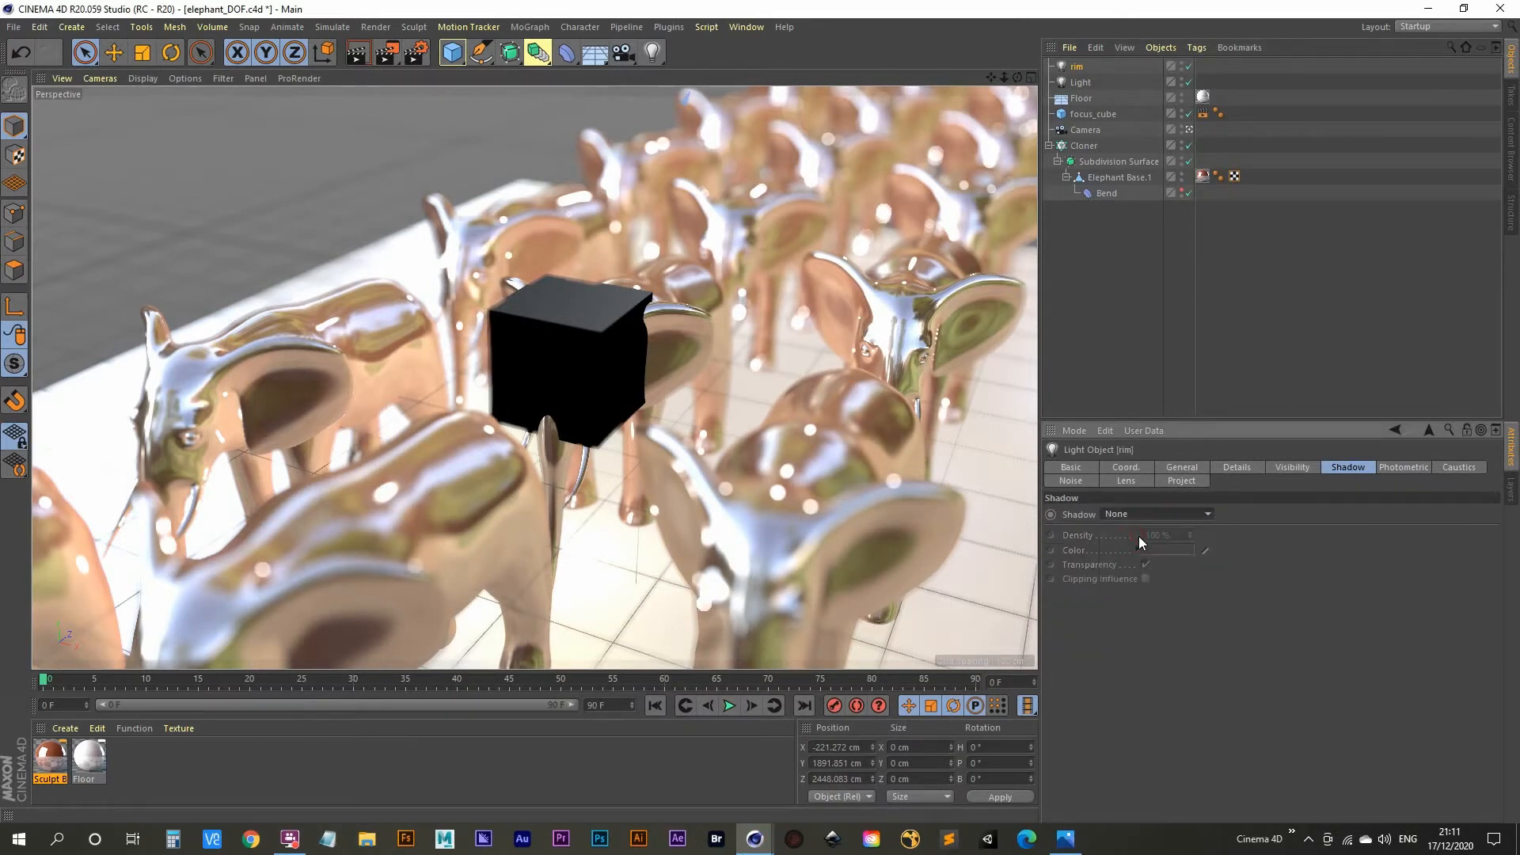
Step: Set the rim light's intensity to 60% and render the scene to the Picture Viewer
click(1082, 80)
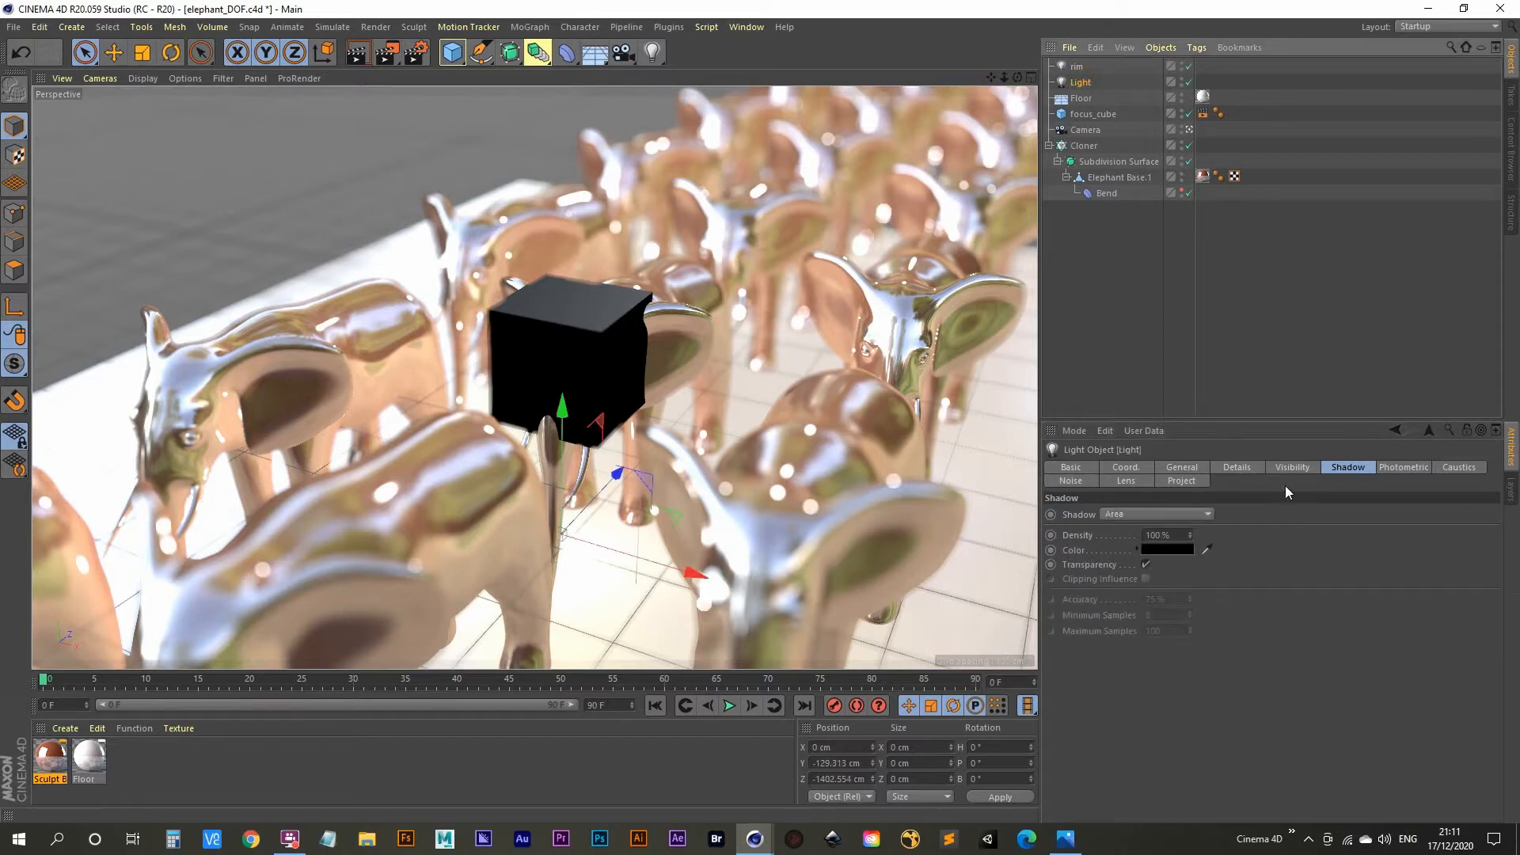
click(1075, 68)
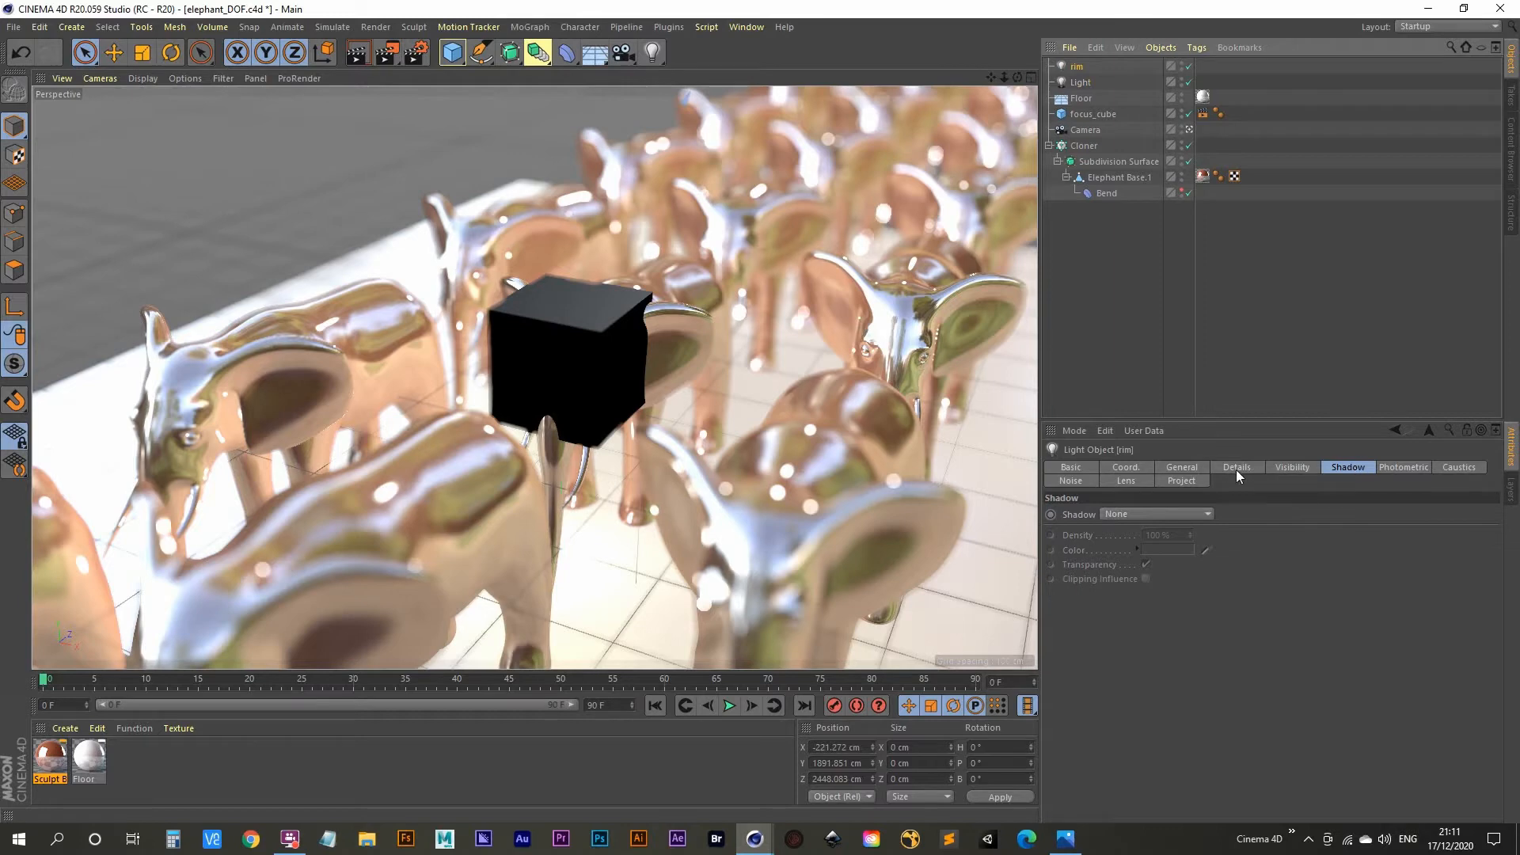
click(1183, 468)
click(1180, 634)
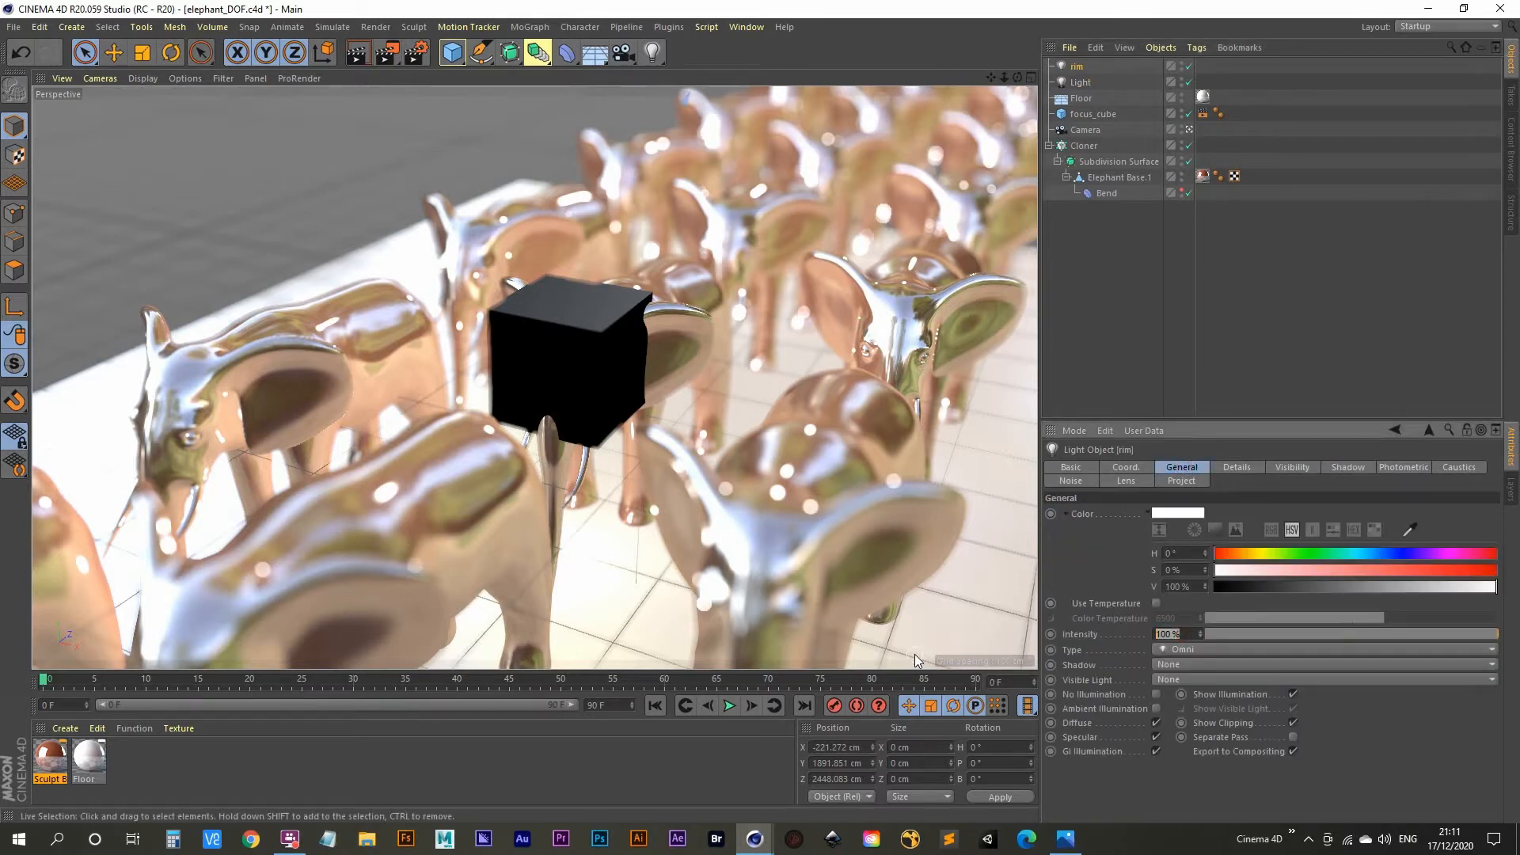
text(60)
key(Return)
key(shift+r)
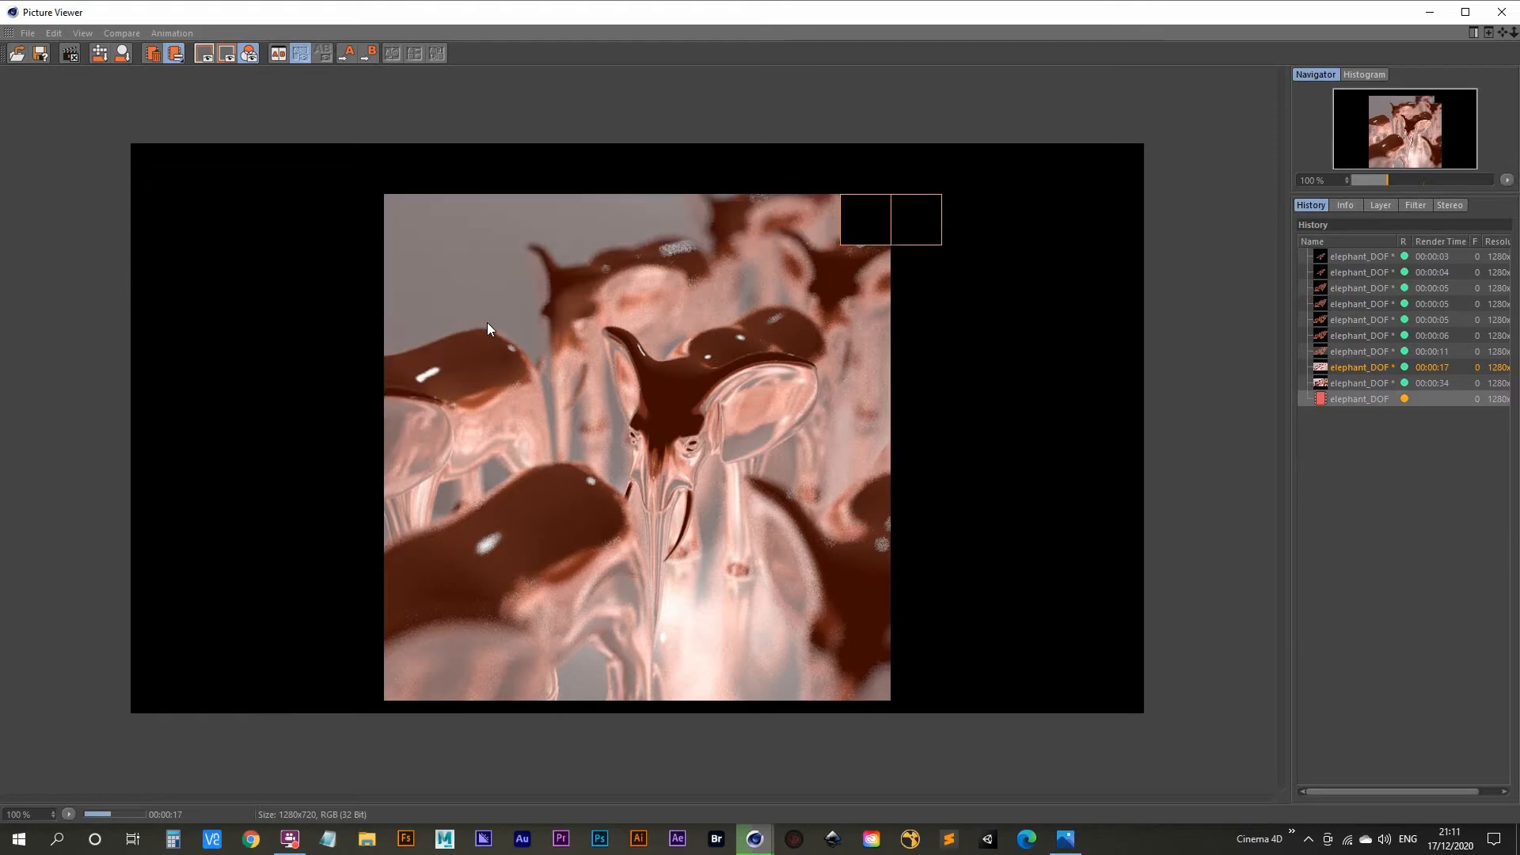
click(1429, 12)
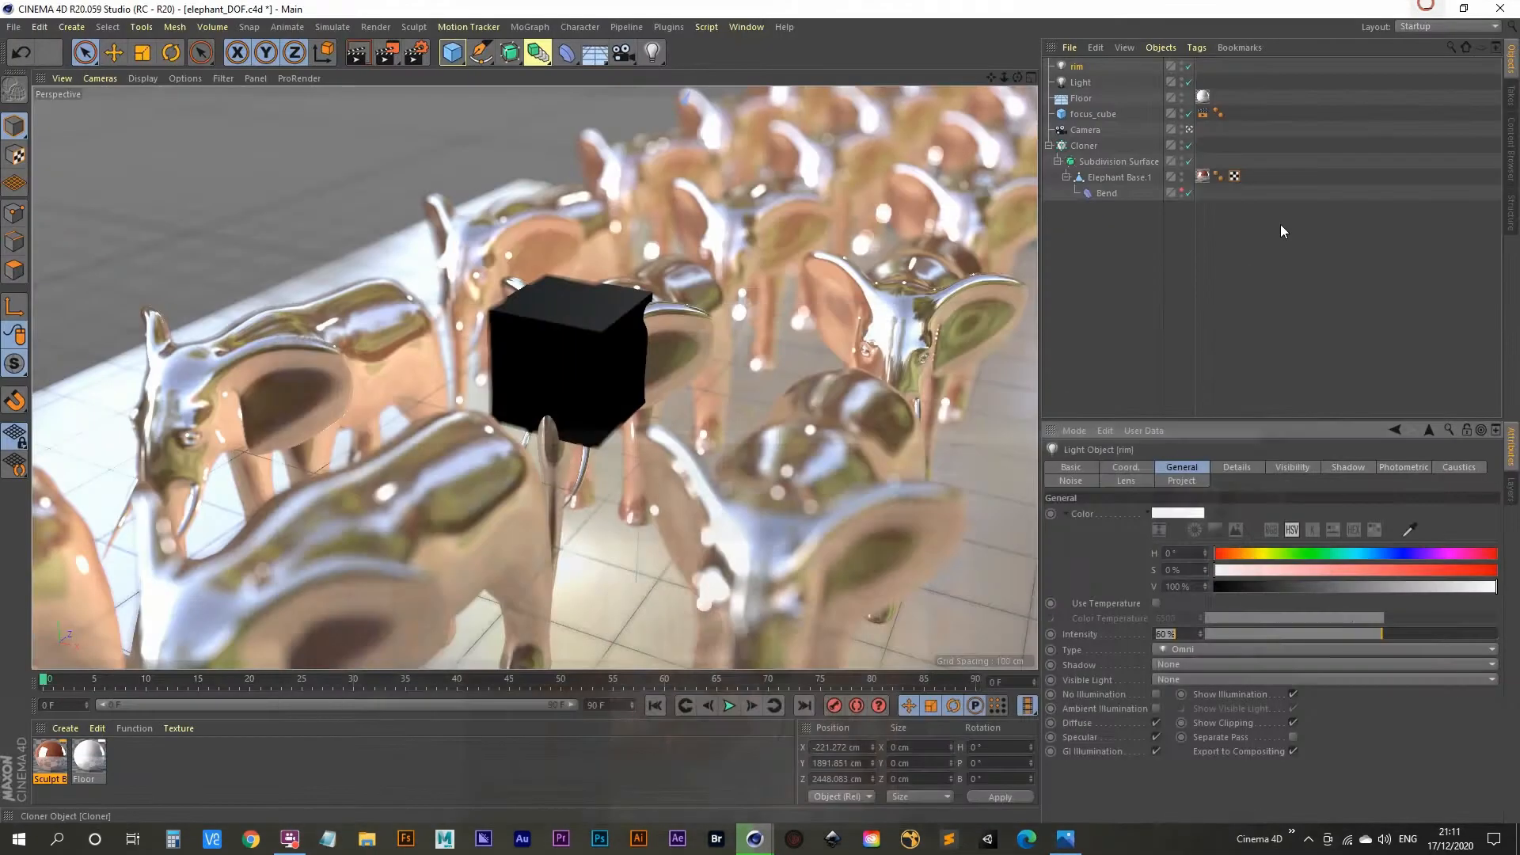
Step: Move the main light sideways along the X axis to about X 437 cm
click(1170, 264)
click(1090, 88)
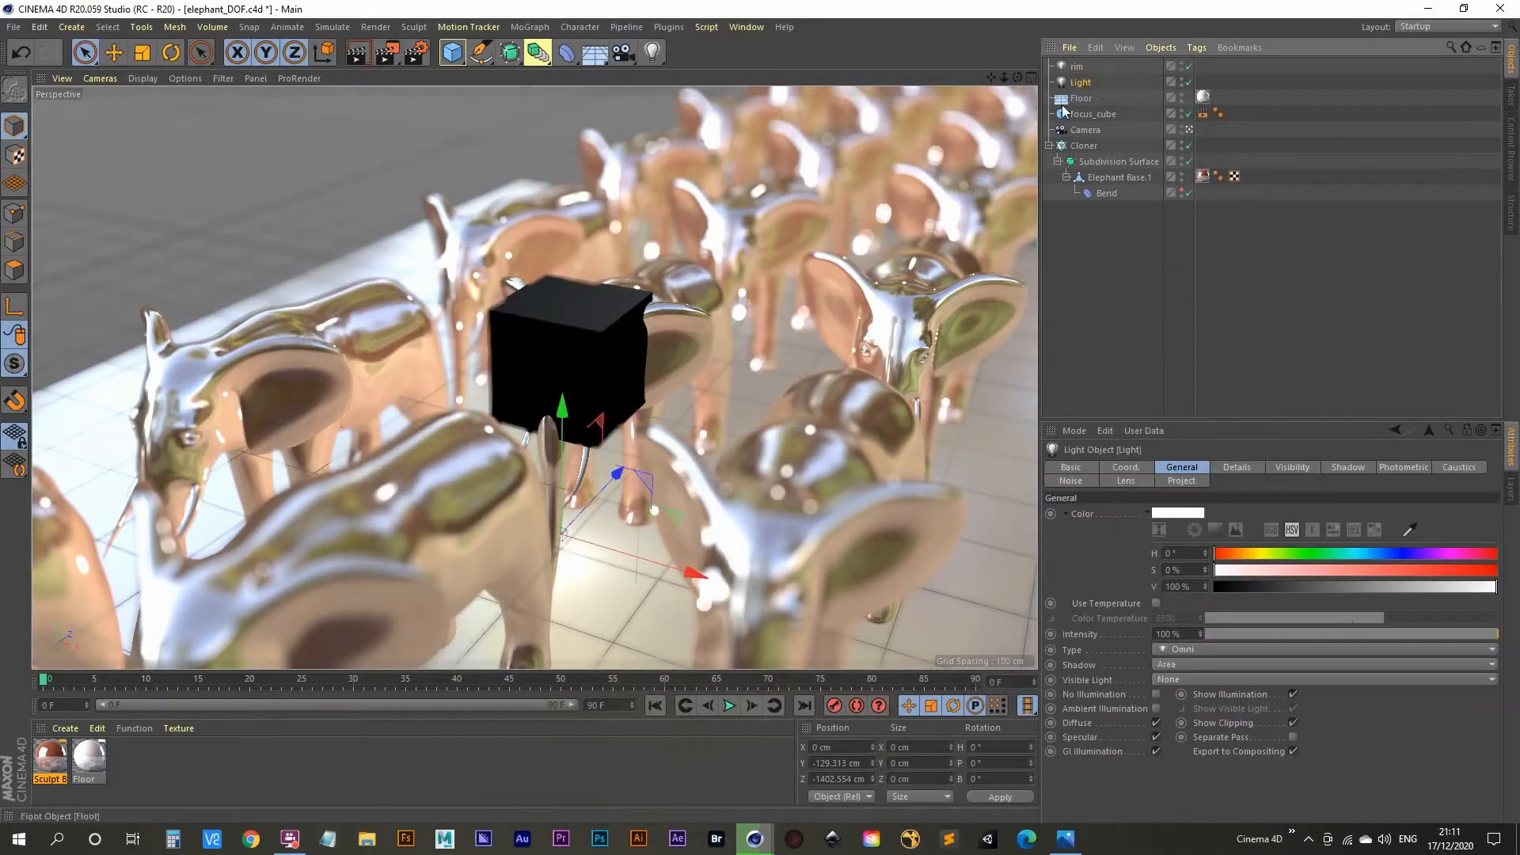
drag(695, 571, 701, 604)
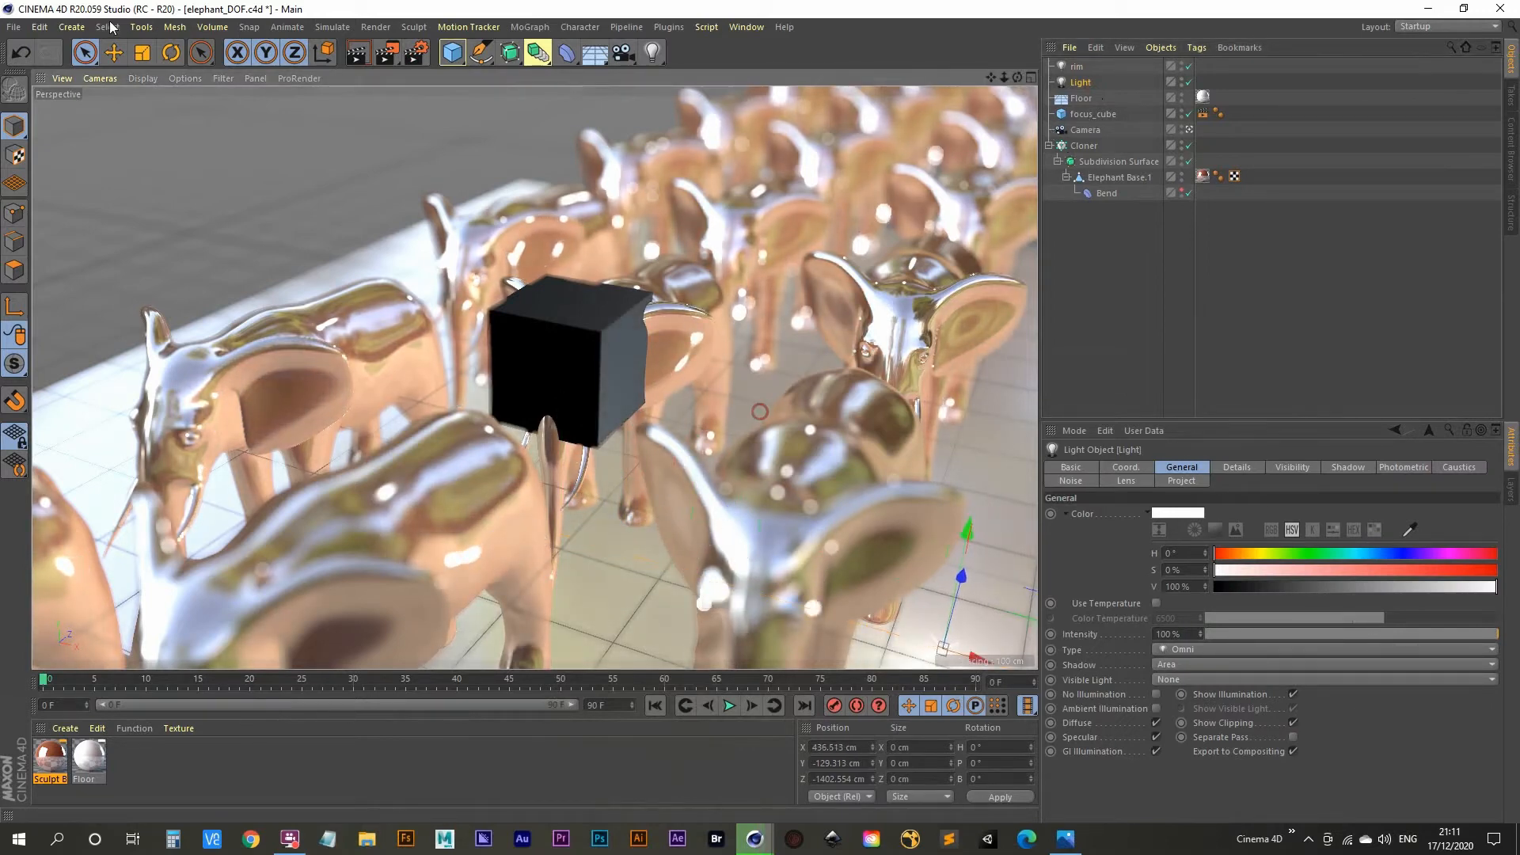
Step: Stop the running render, render the scene with the moved light, and compare it with the previous render in the history
click(390, 52)
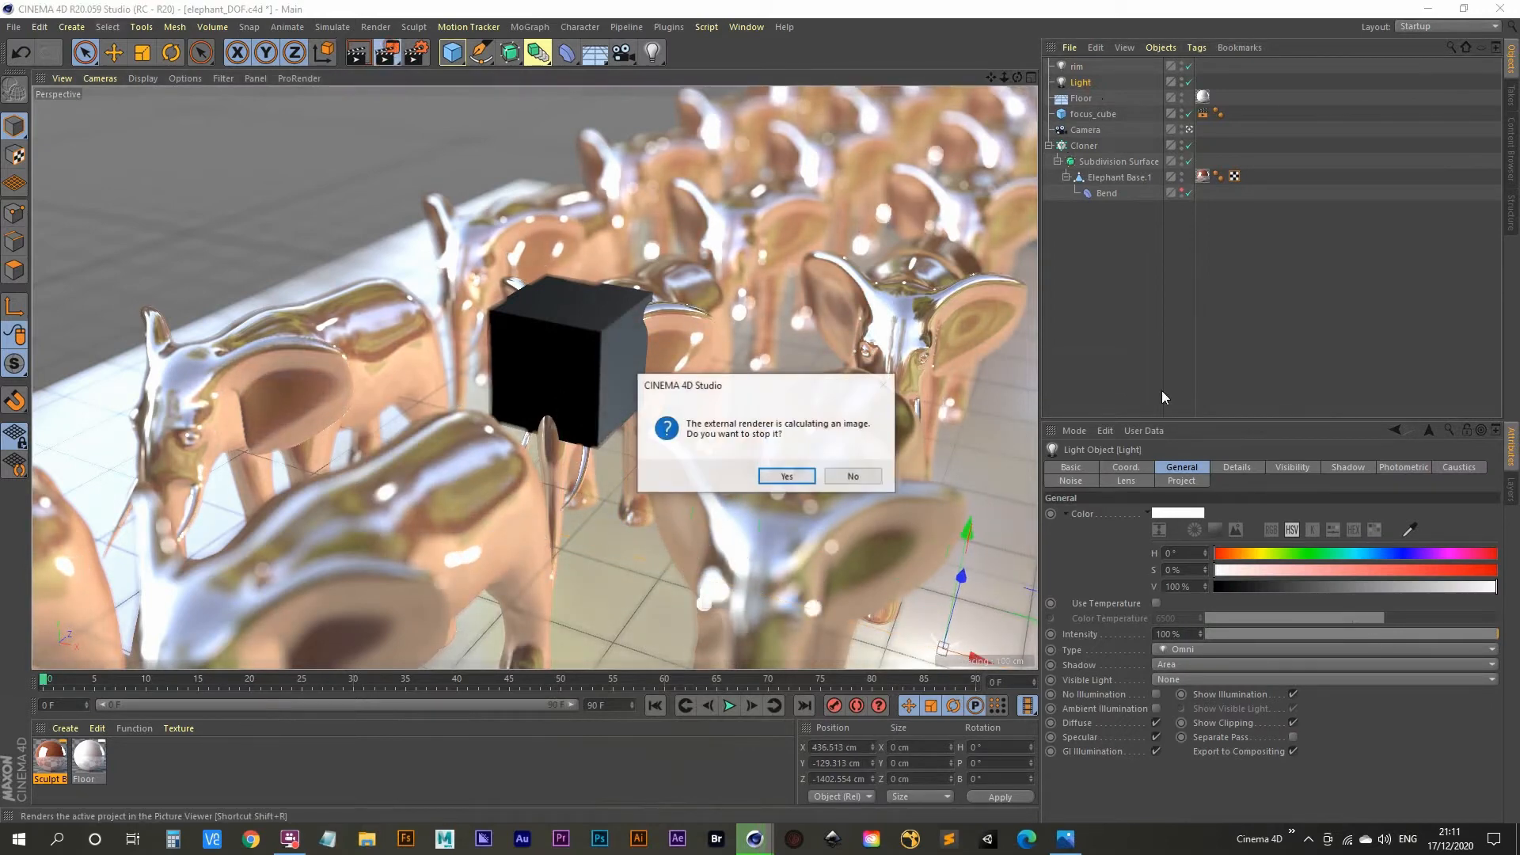
click(787, 474)
click(1384, 401)
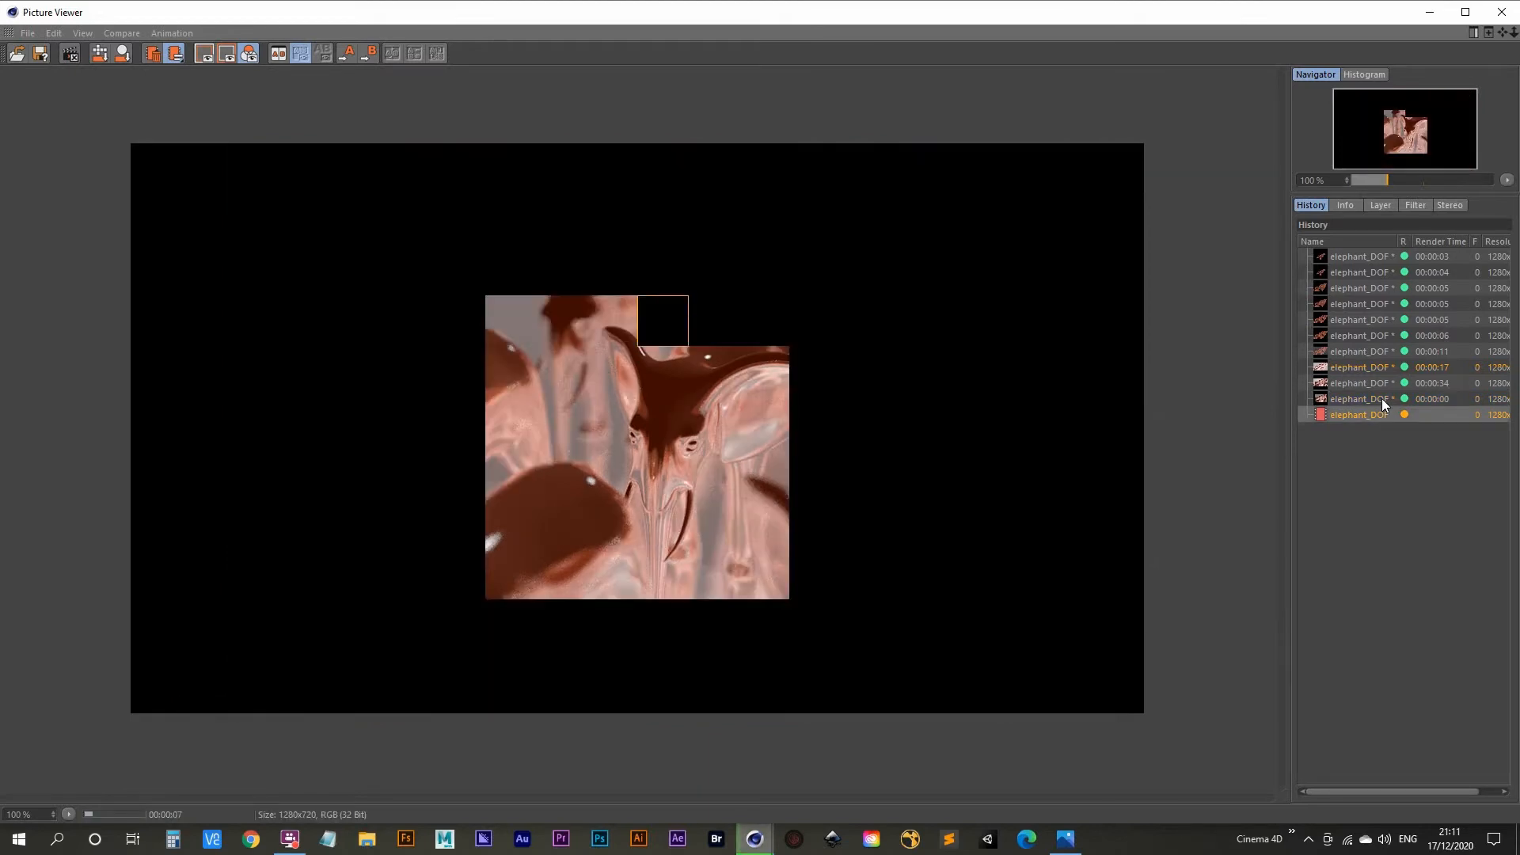
click(1382, 401)
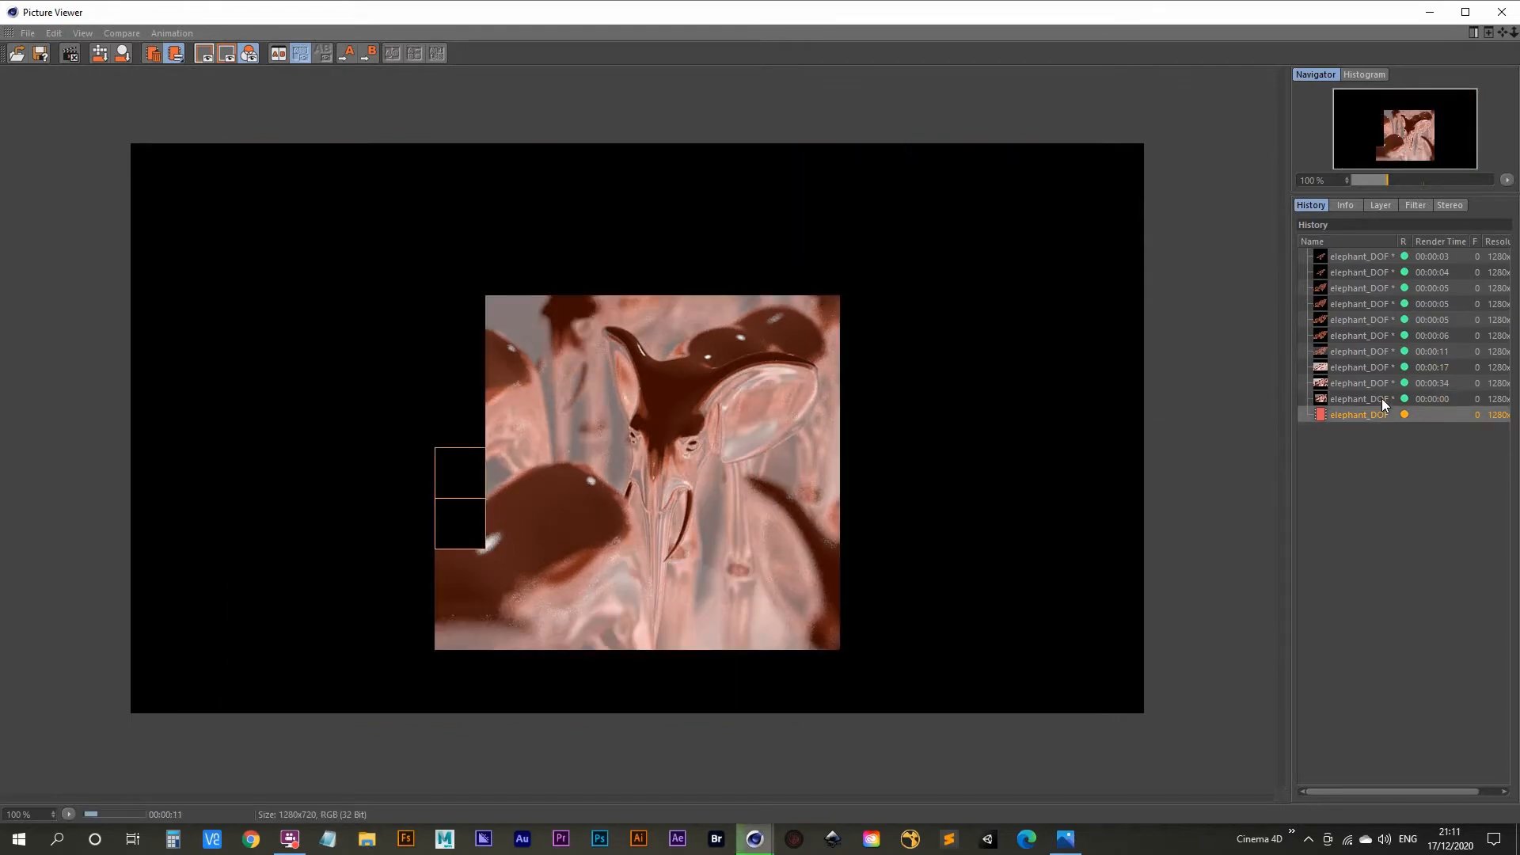
key(Up)
key(Down)
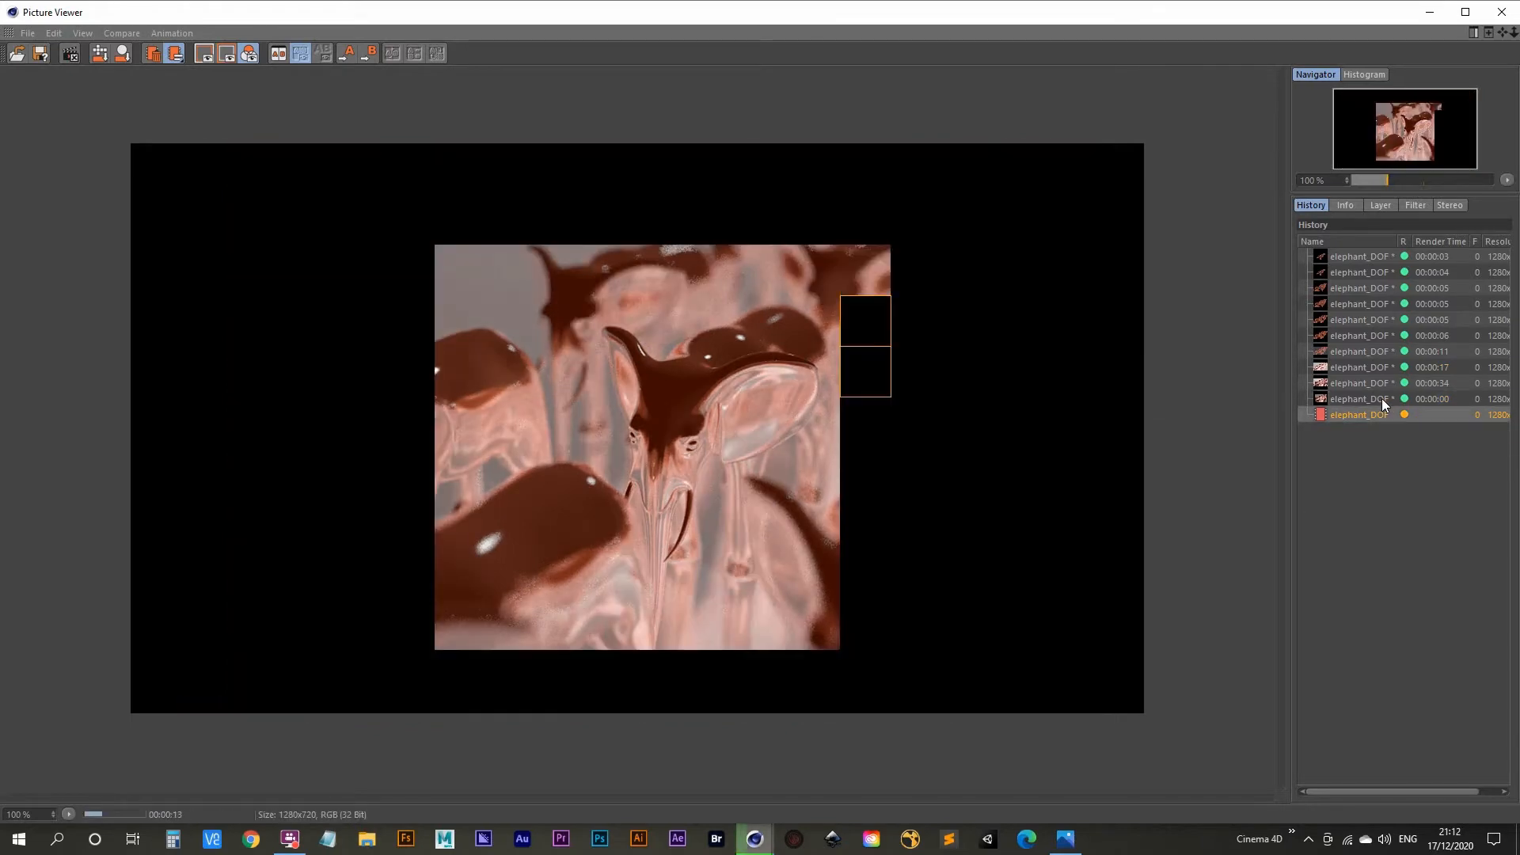
key(Up)
key(Down)
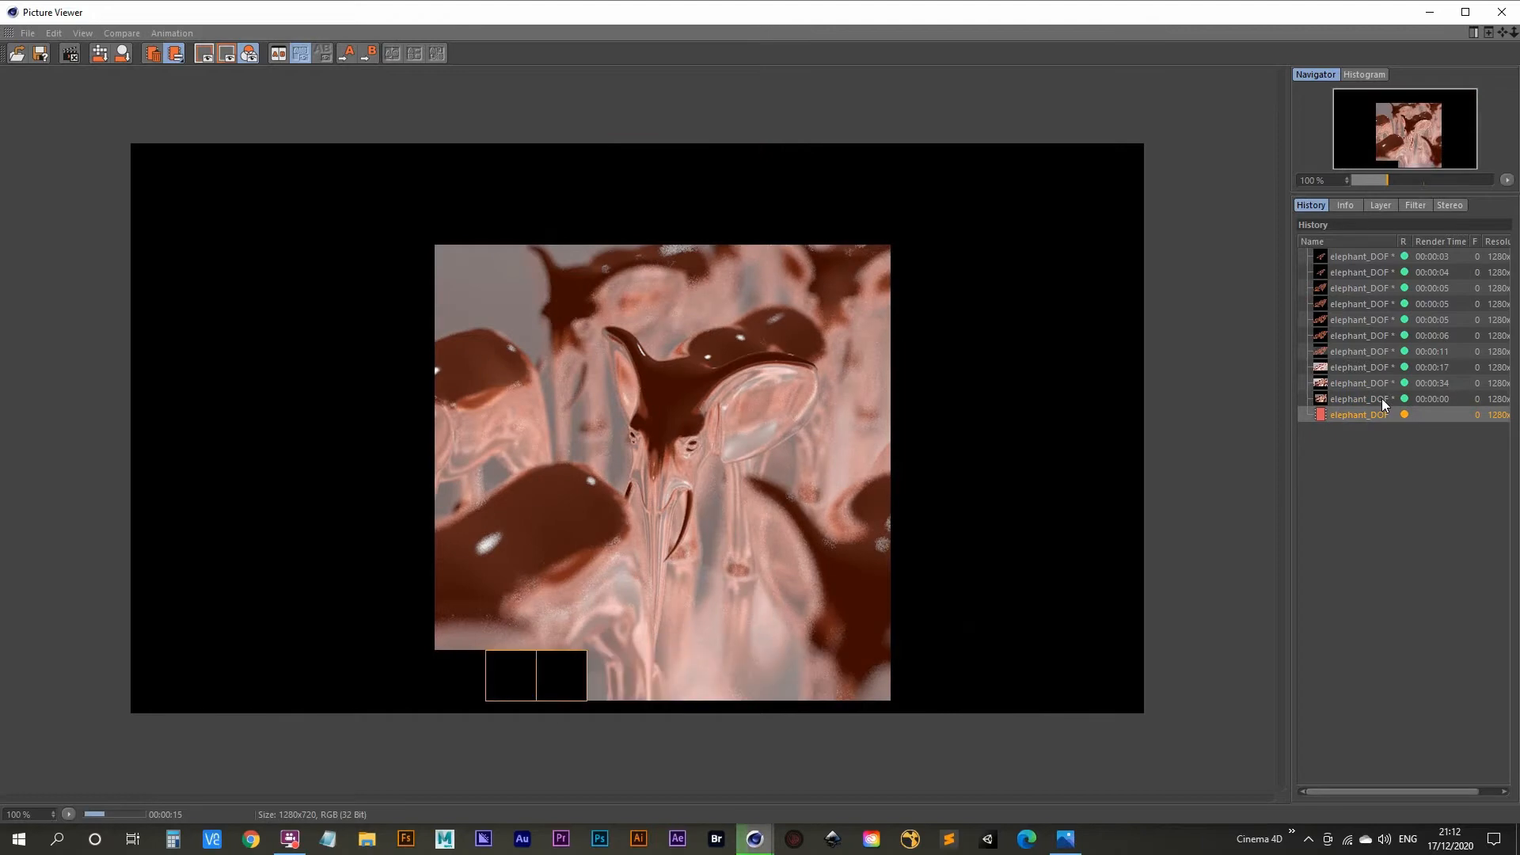
key(Up)
key(Down)
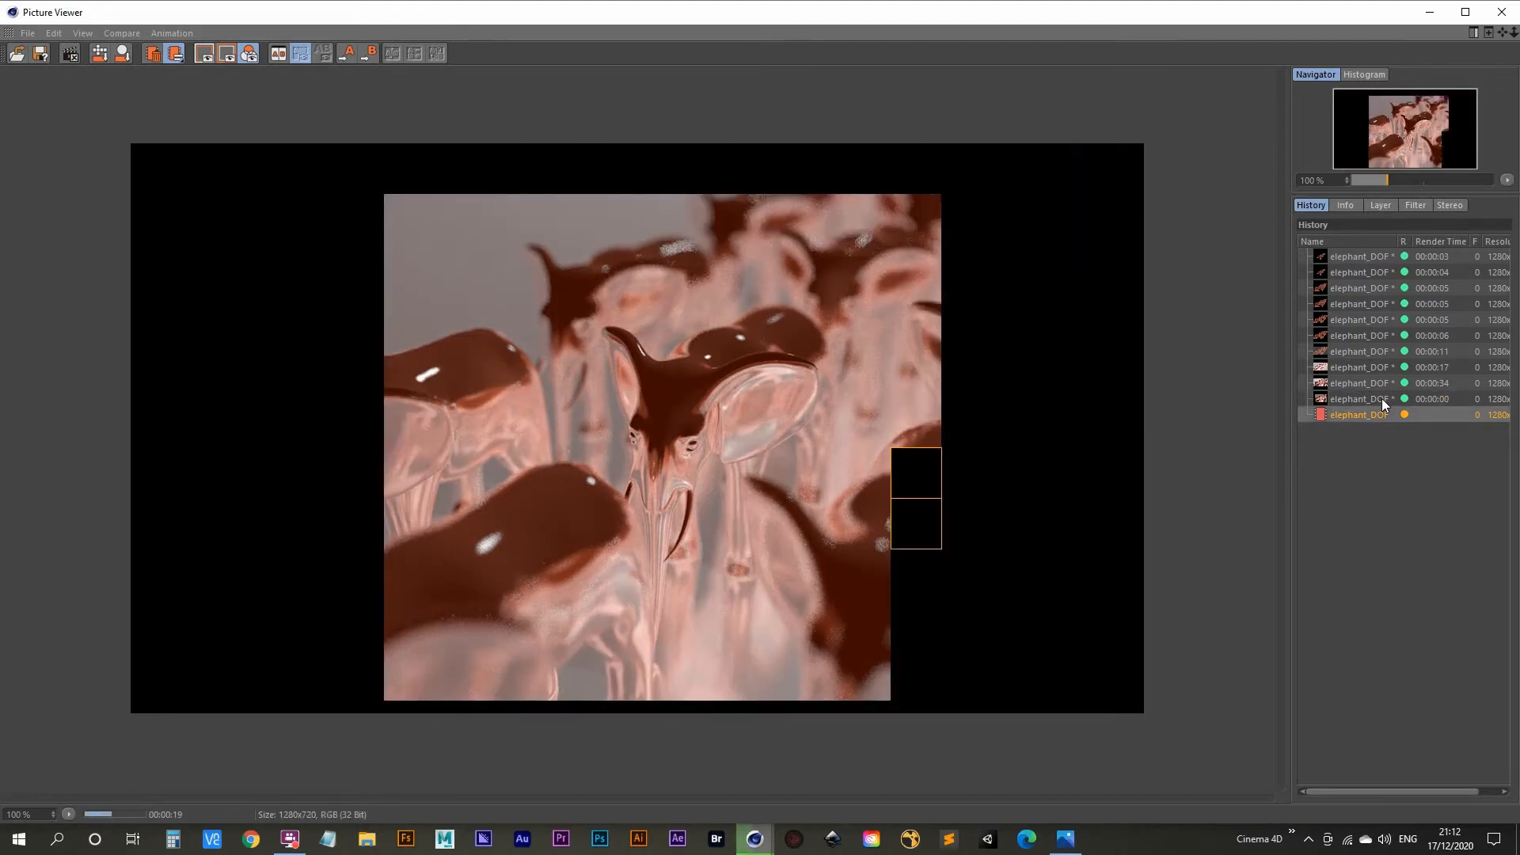
key(Up)
key(Down)
key(Up)
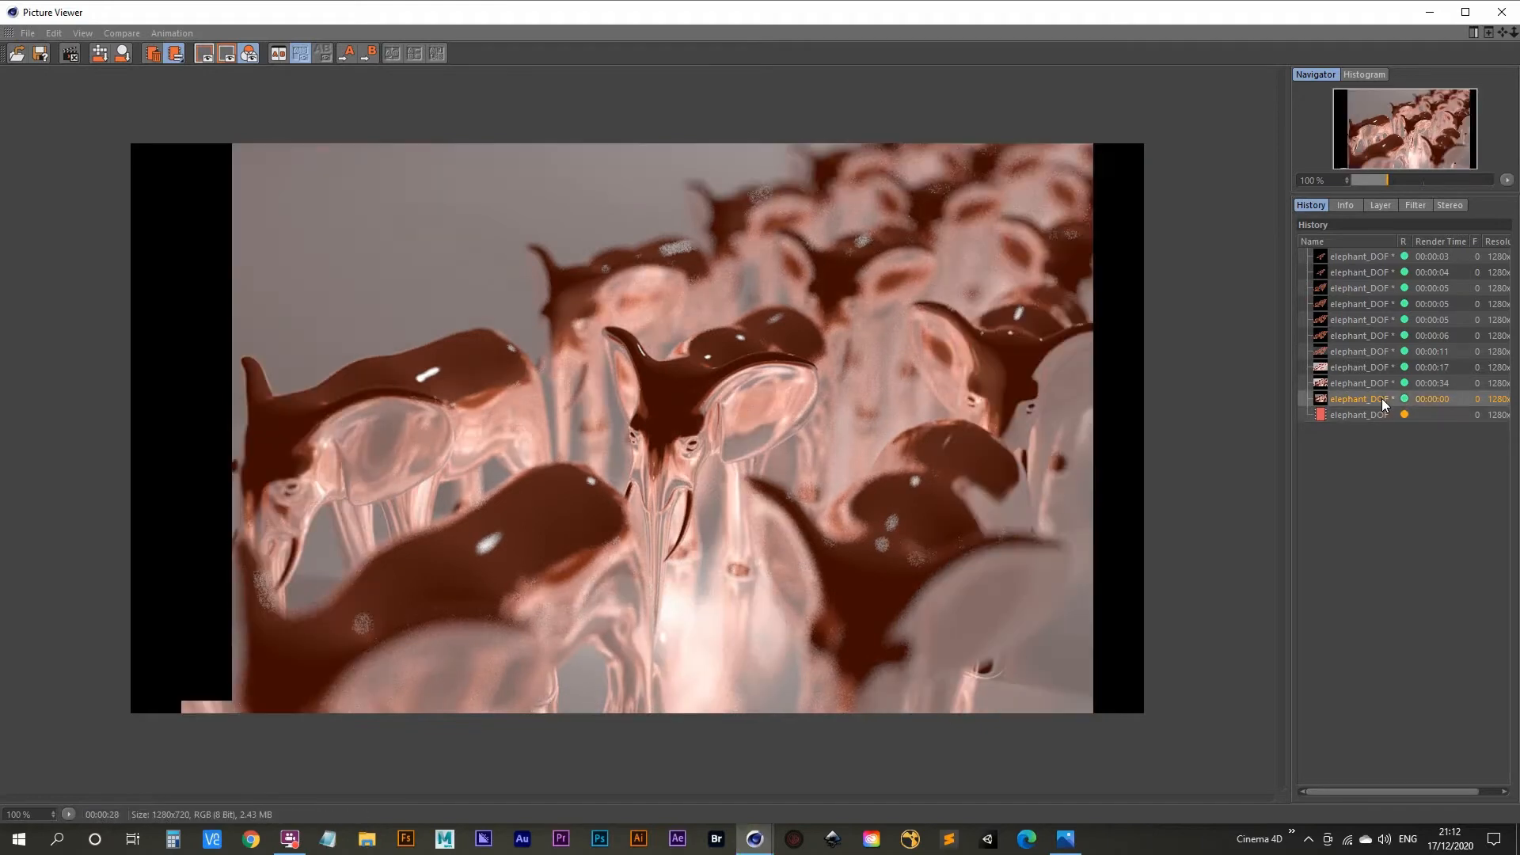
key(Down)
key(Up)
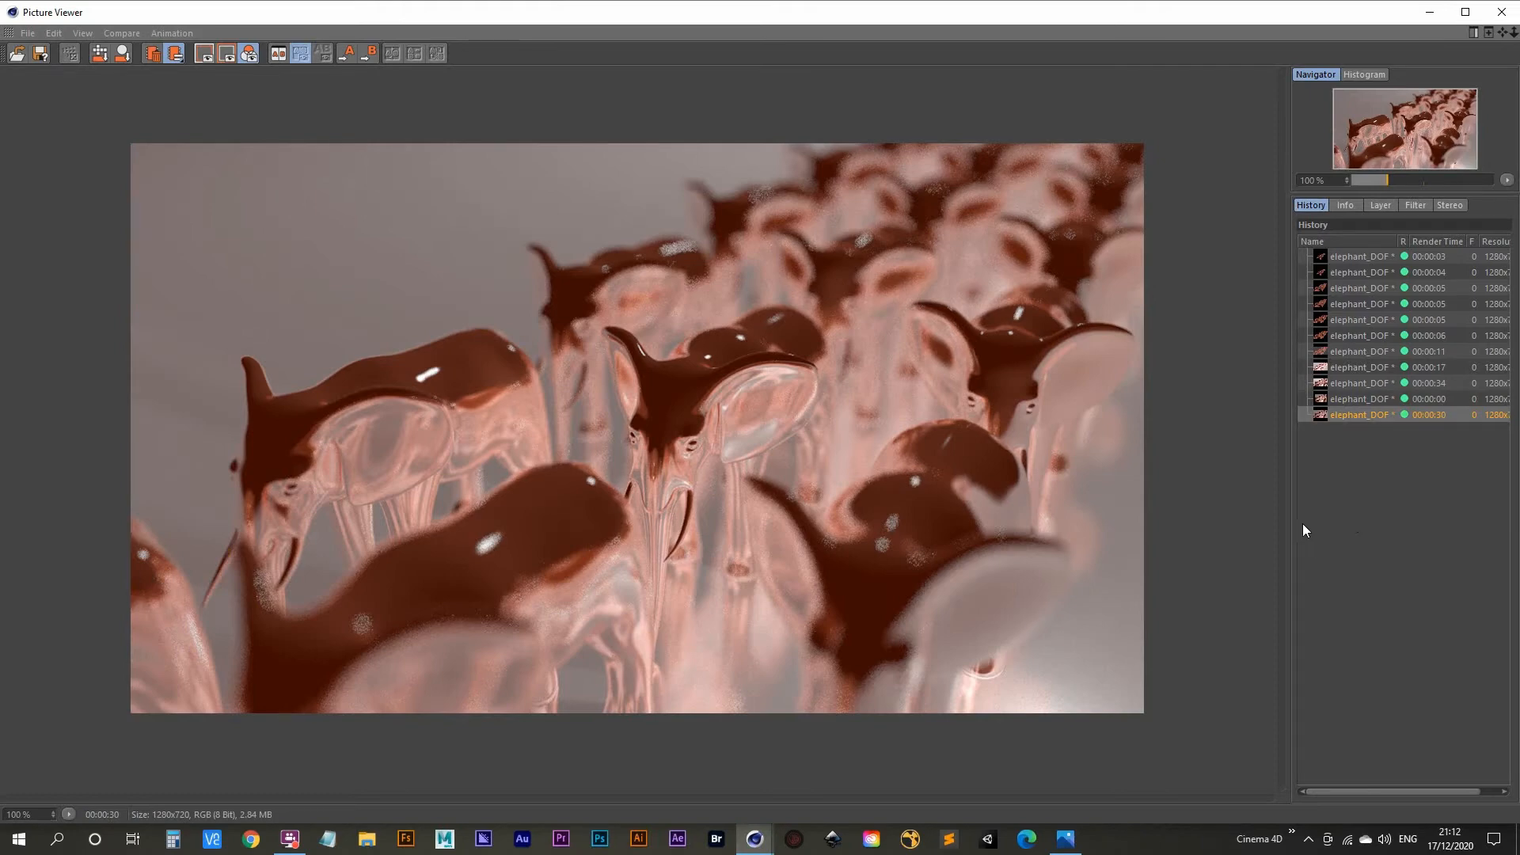
click(1428, 12)
Step: Select both the main light and the rim light and add the Floor to their Exclude object list
click(1127, 260)
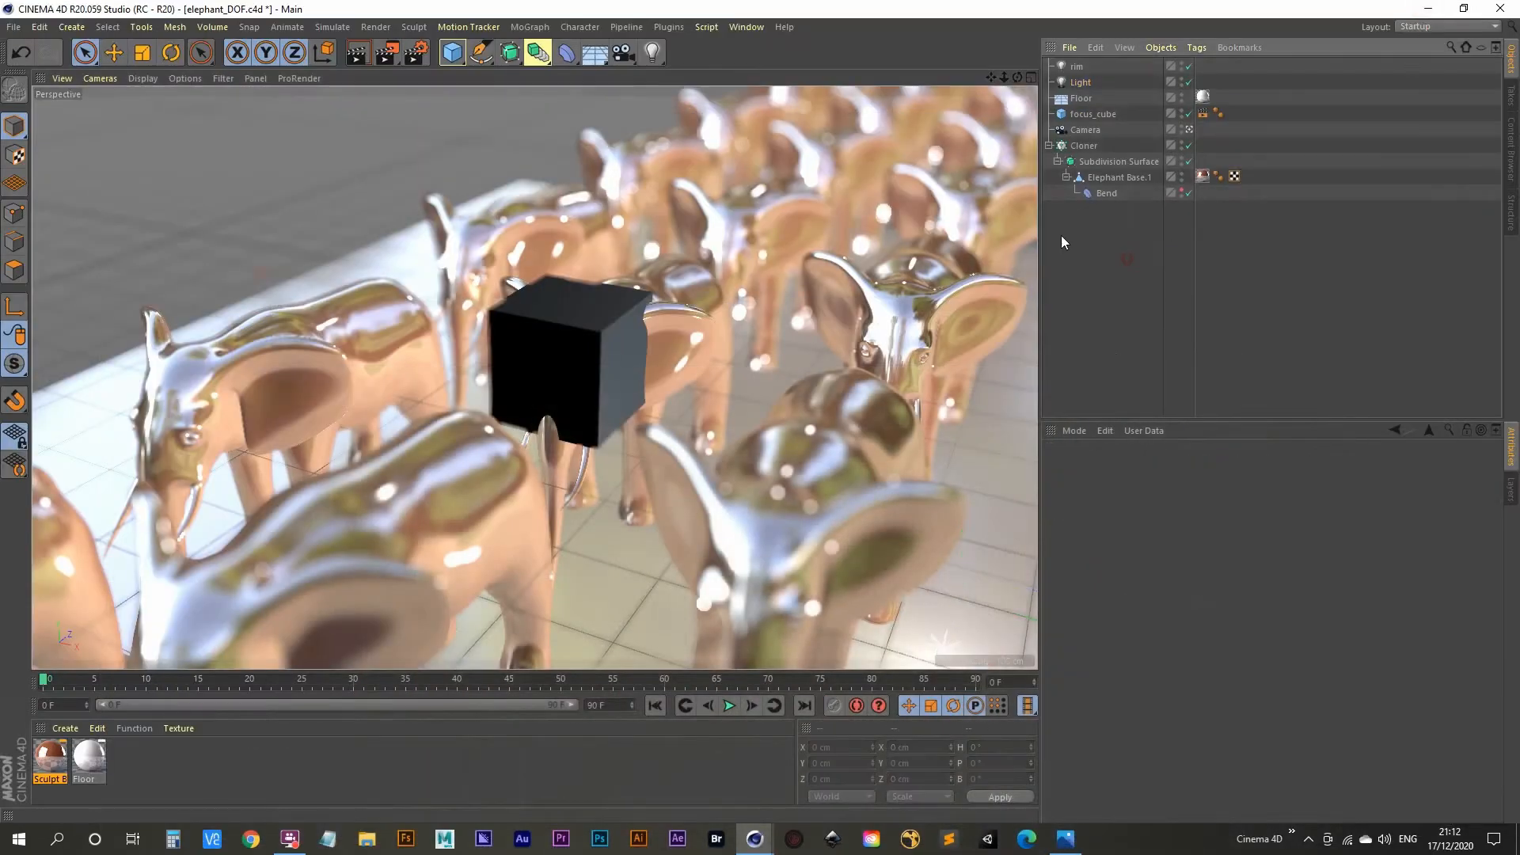
click(1081, 82)
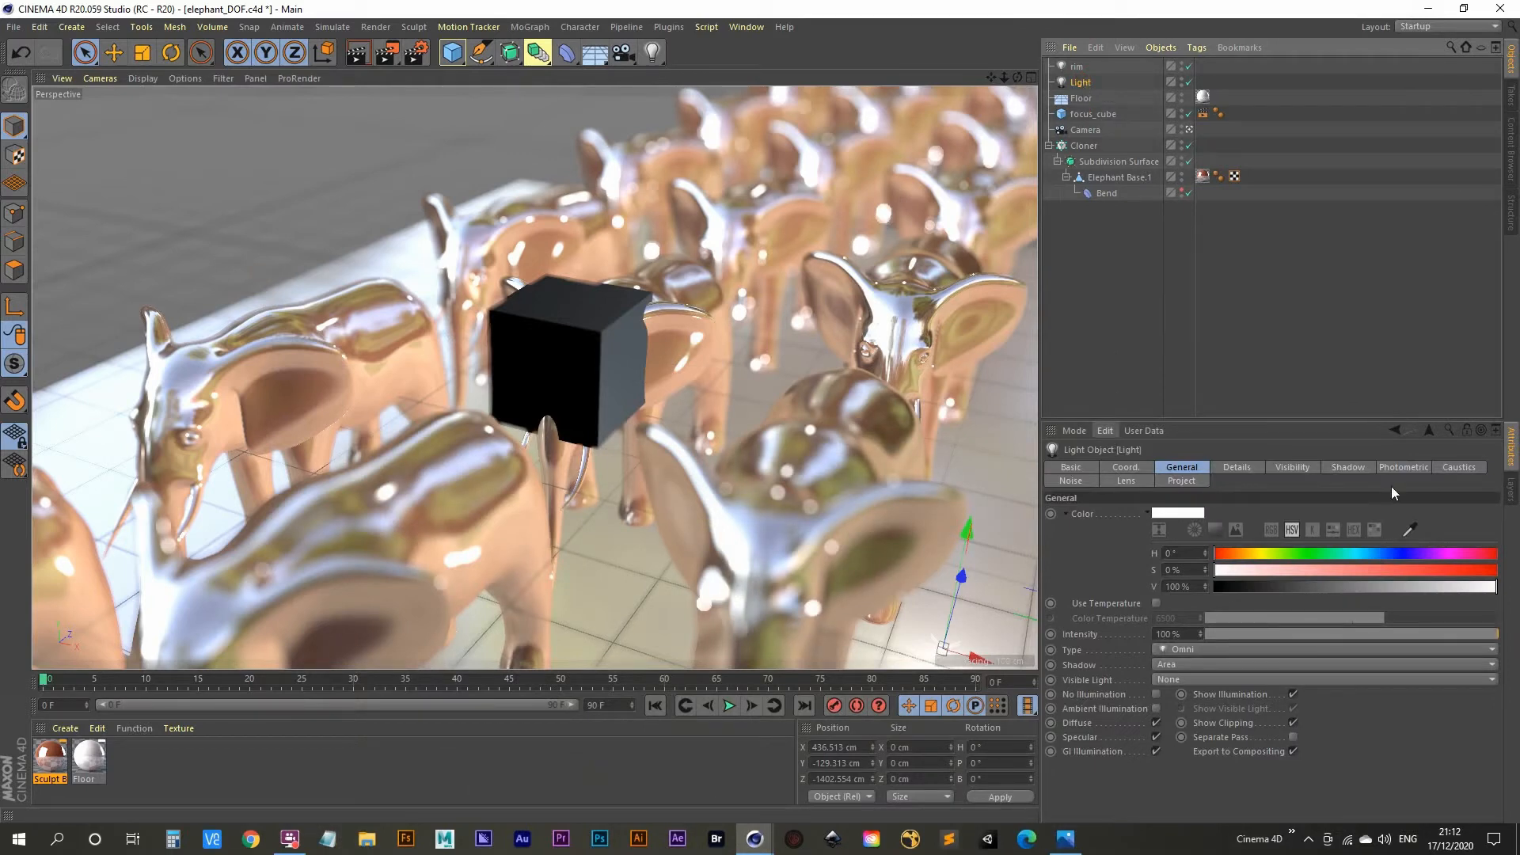
click(1188, 485)
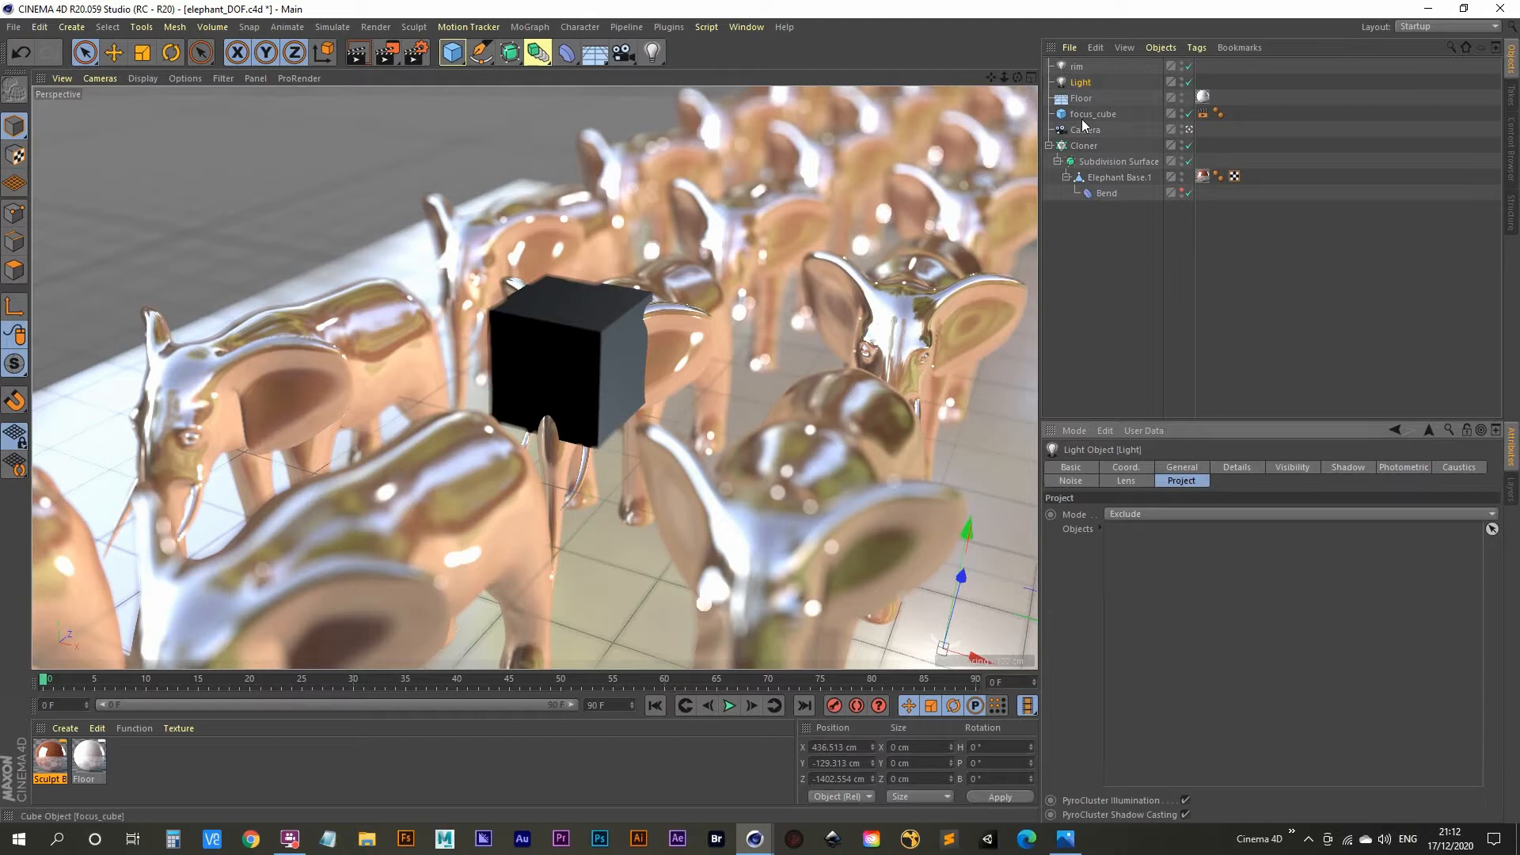
ctrl+click(1078, 68)
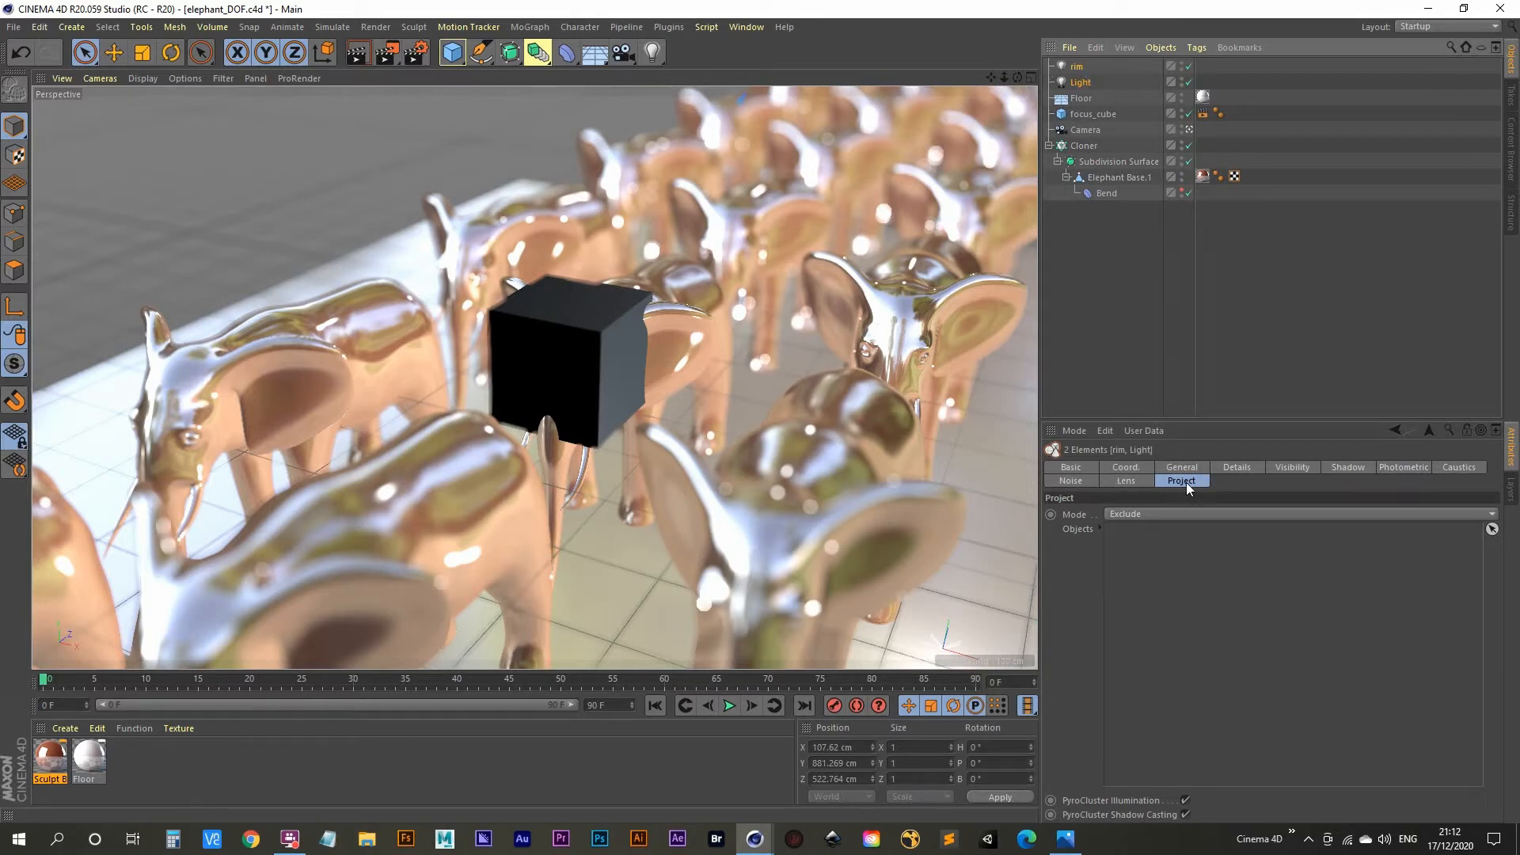
drag(1084, 105, 1130, 586)
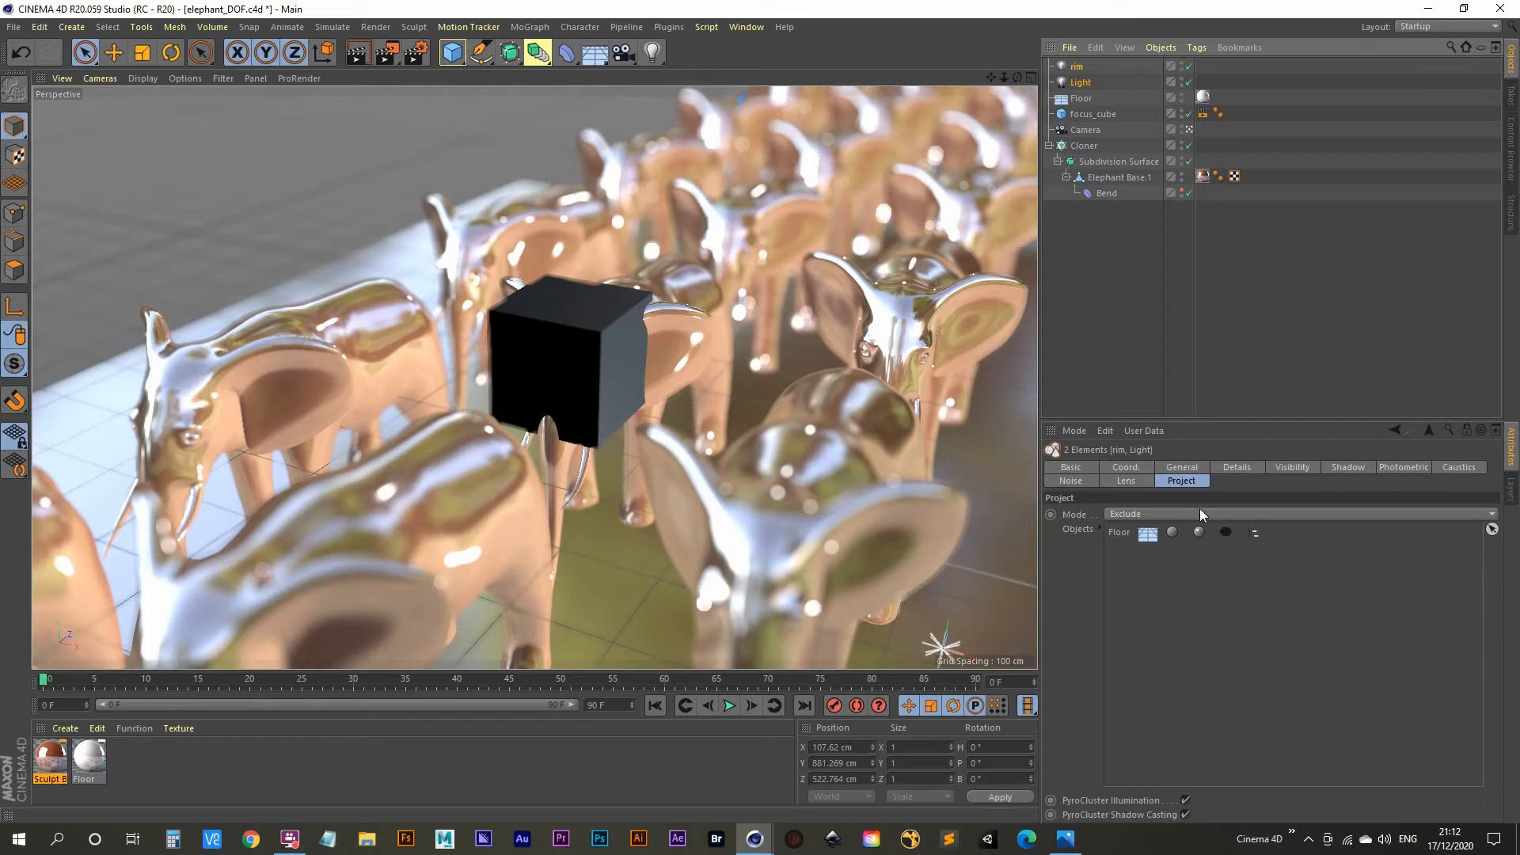
Step: Render the scene with the Floor excluded from the lights, compare it with the previous render, and return to the scene
click(390, 52)
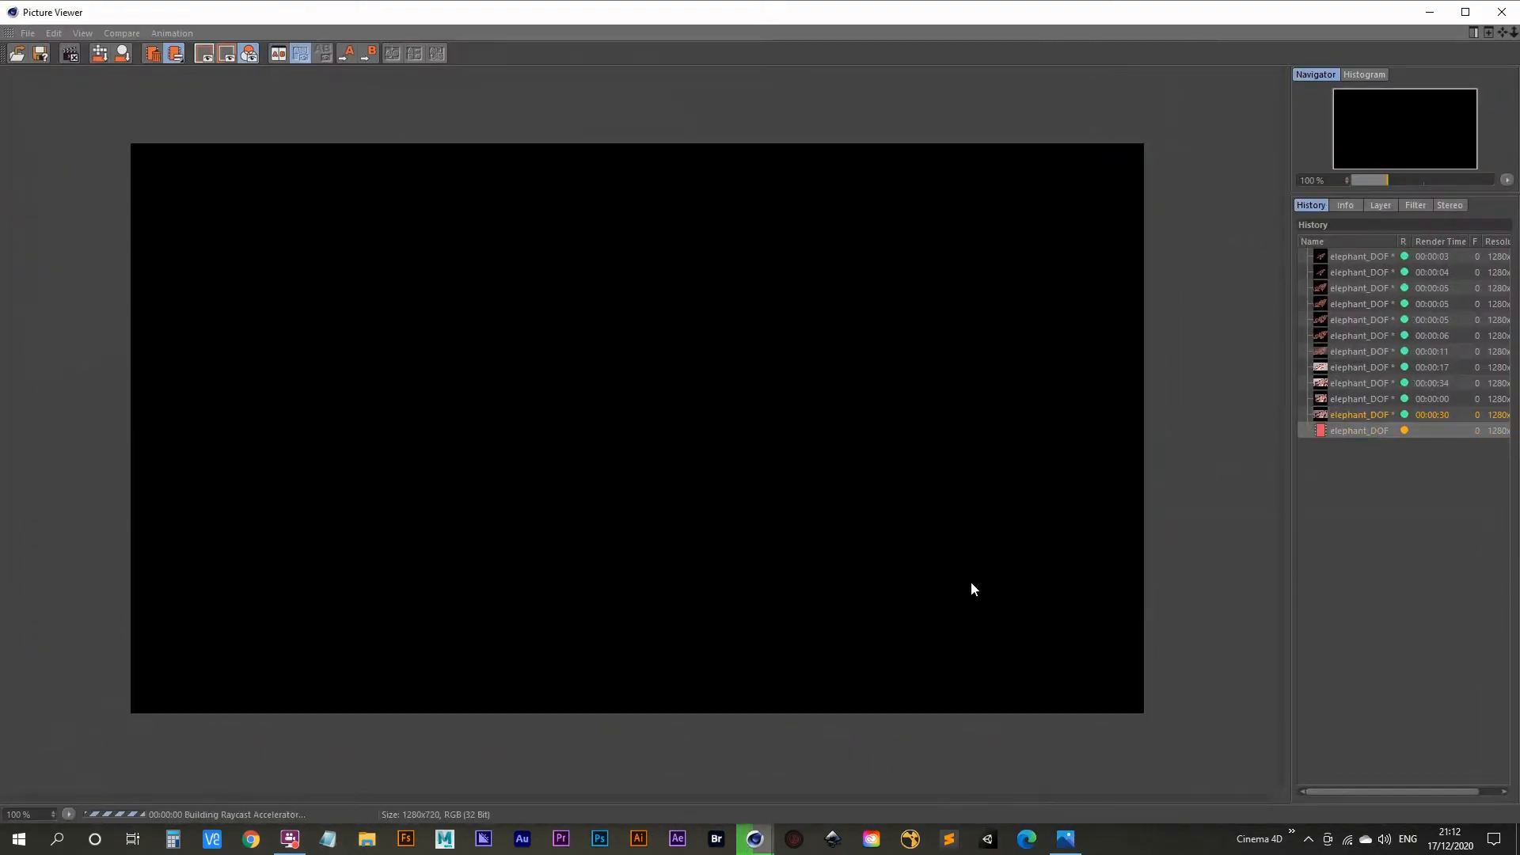
click(1366, 415)
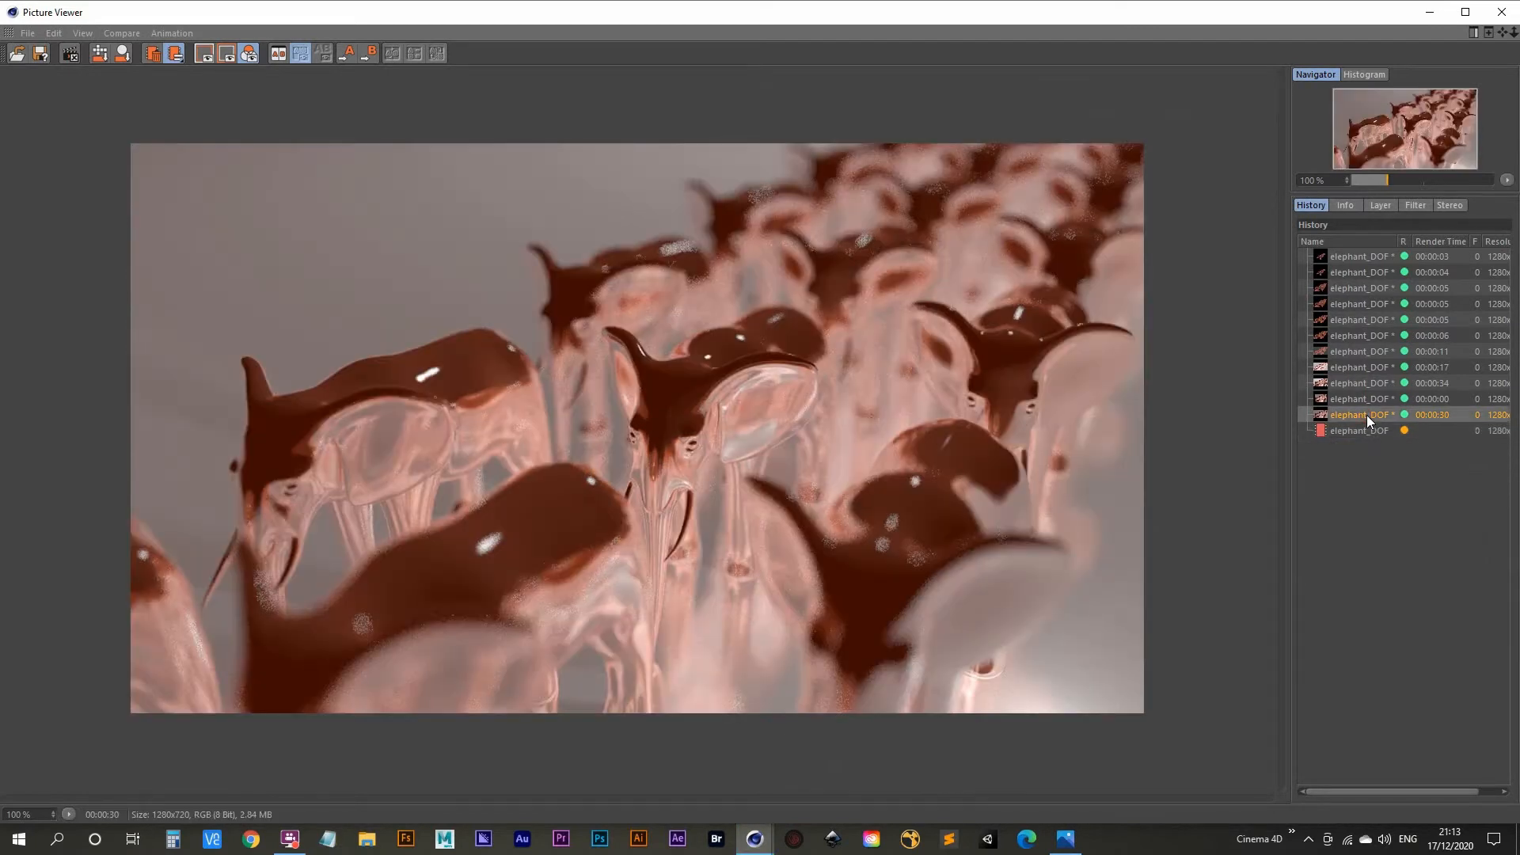
key(Down)
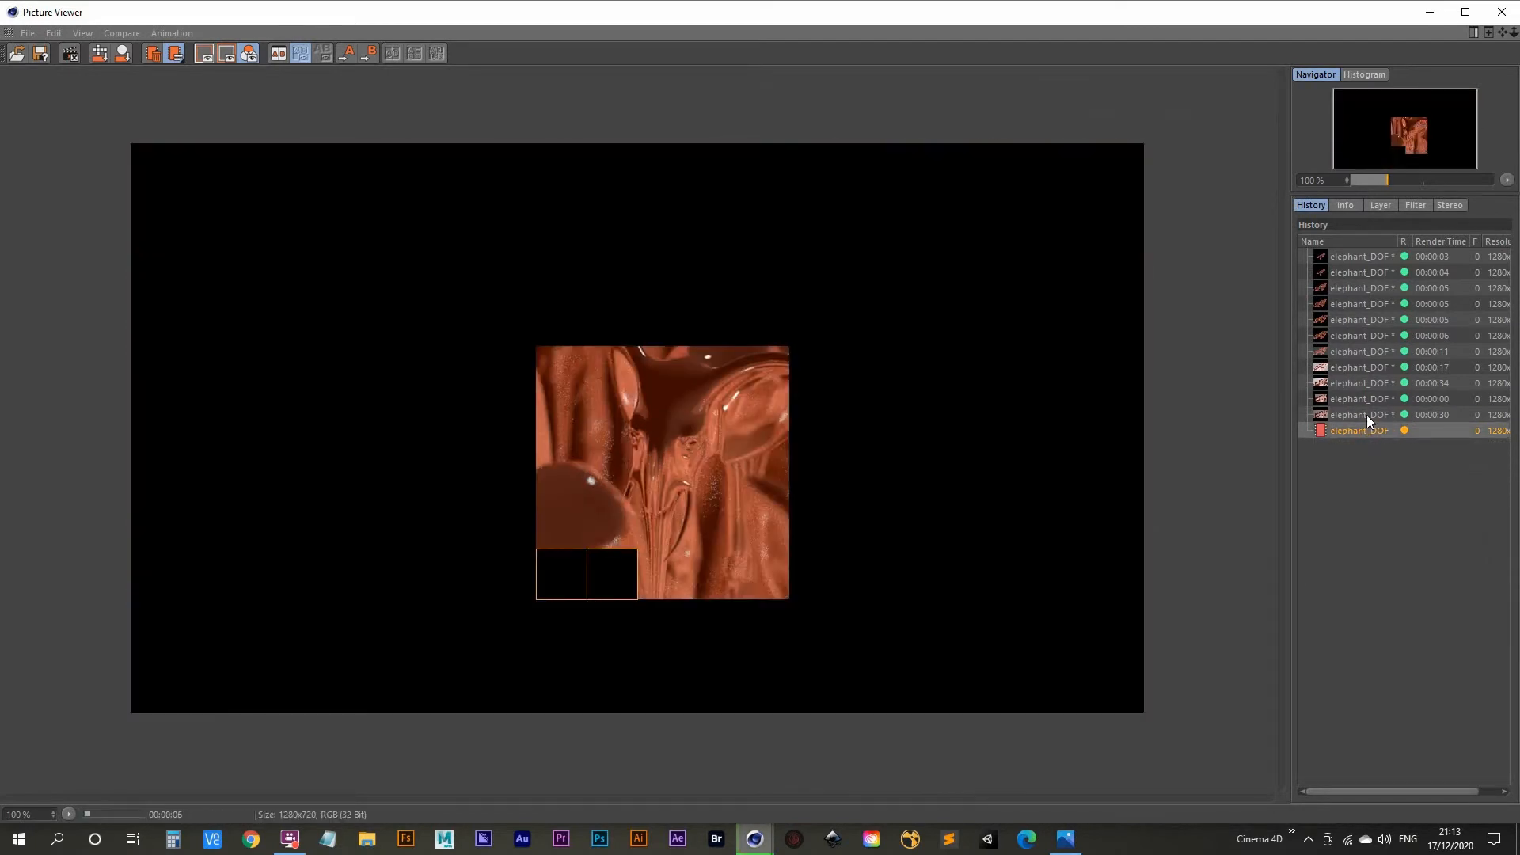
key(Up)
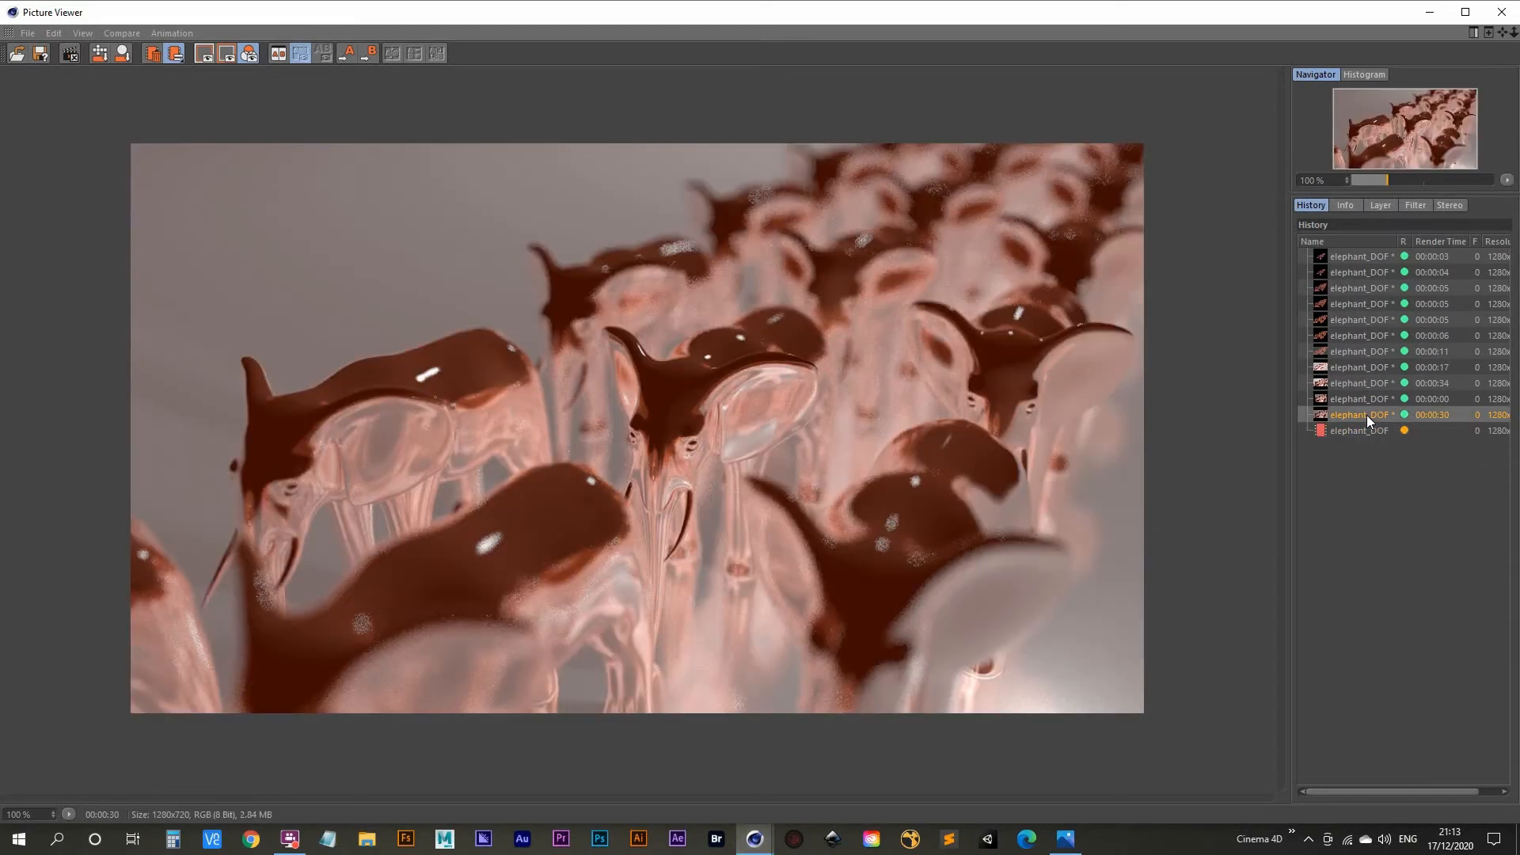
click(1429, 12)
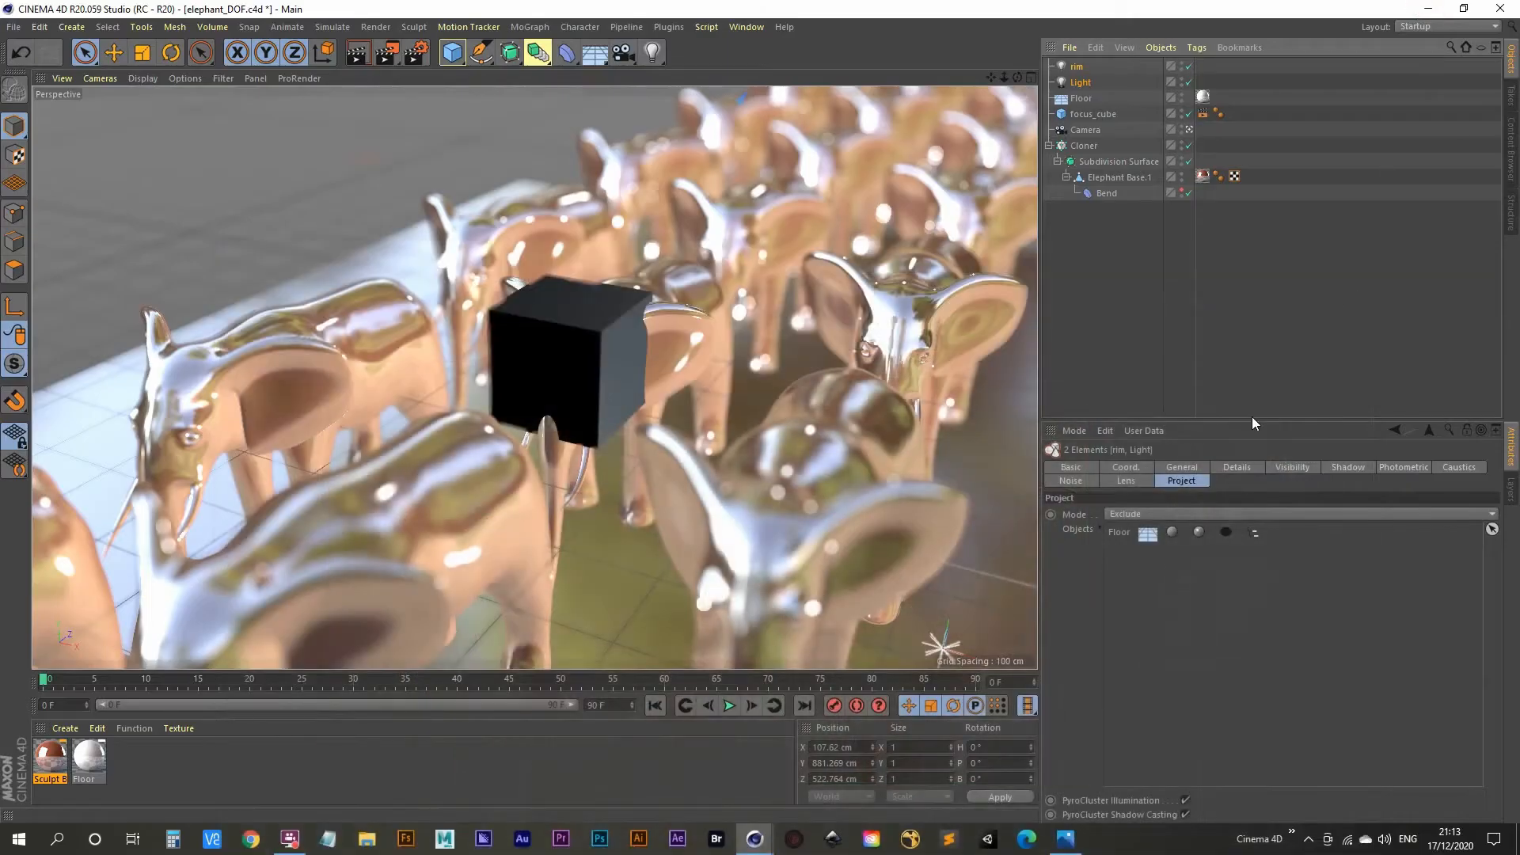
Step: Switch off the illumination and shadow exclusions for the Floor on both lights and restart the Picture Viewer render
click(1173, 532)
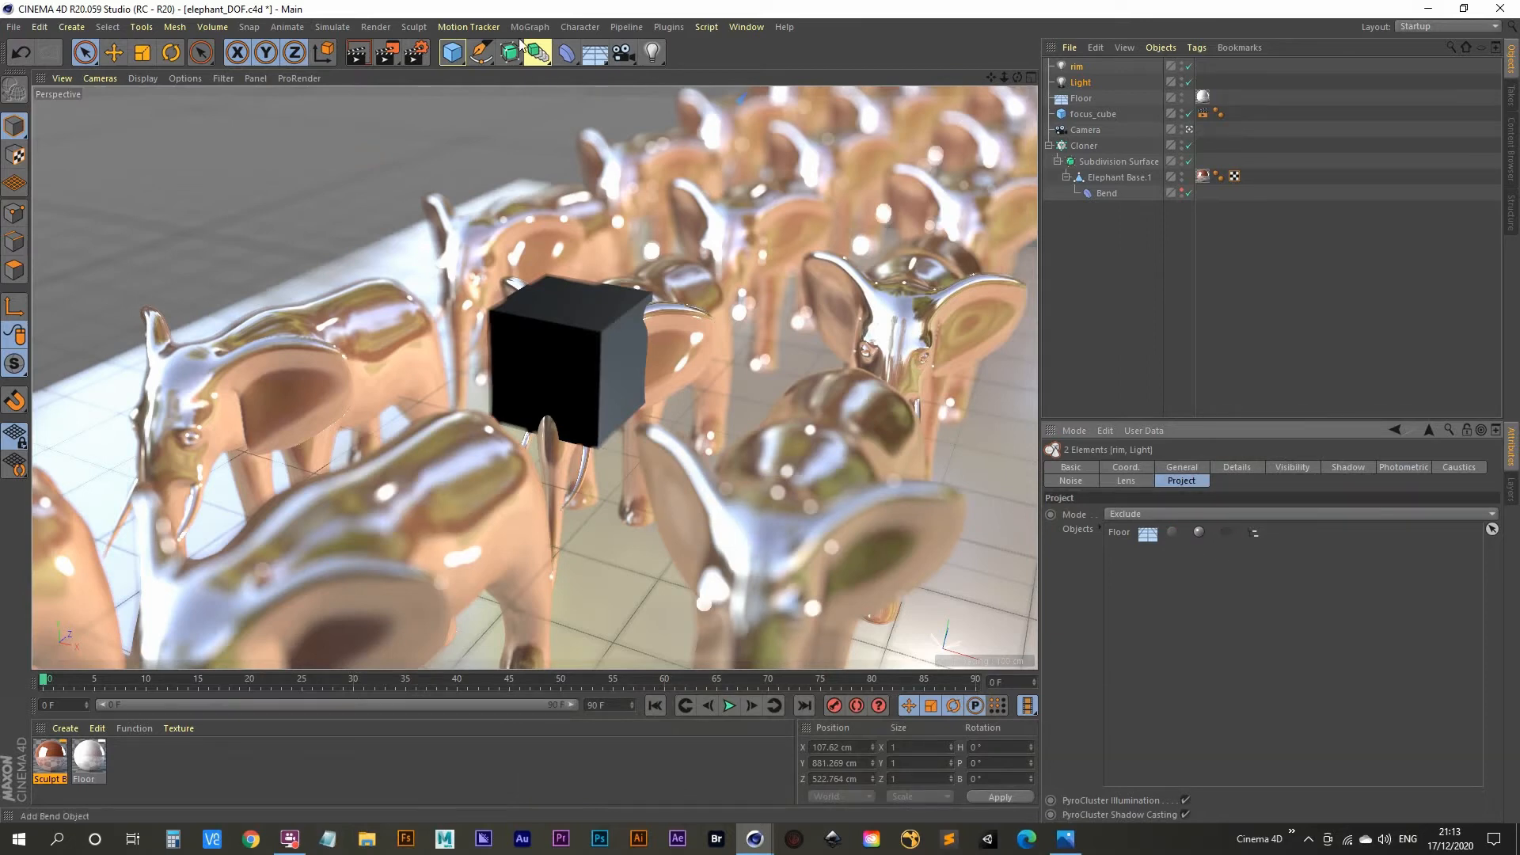
click(388, 52)
click(787, 476)
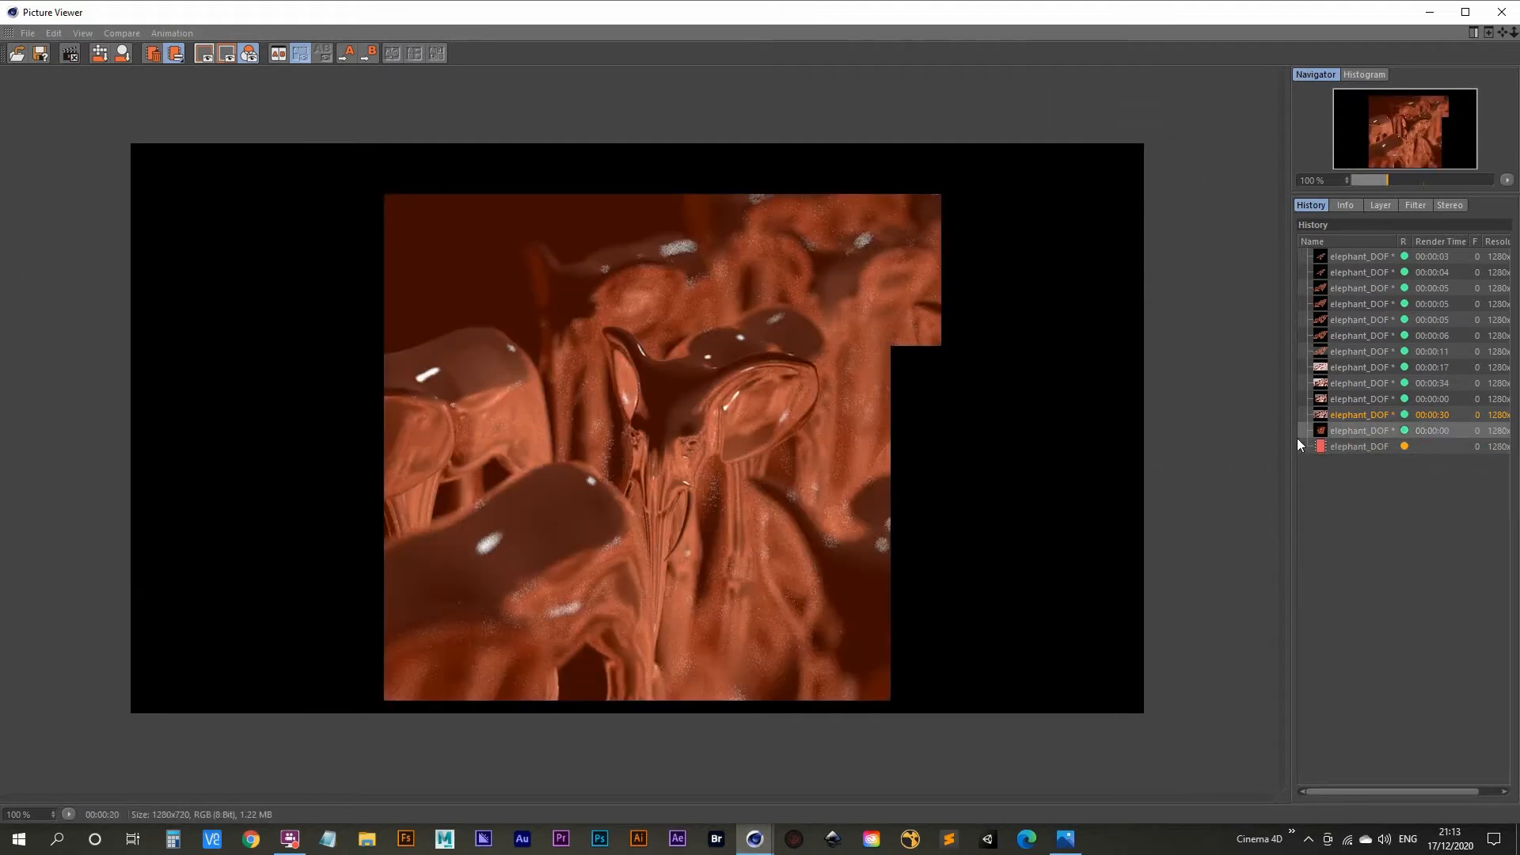
Step: Delete the latest partial render from the Picture Viewer history, then close the viewer and stop the running render
right_click(1354, 430)
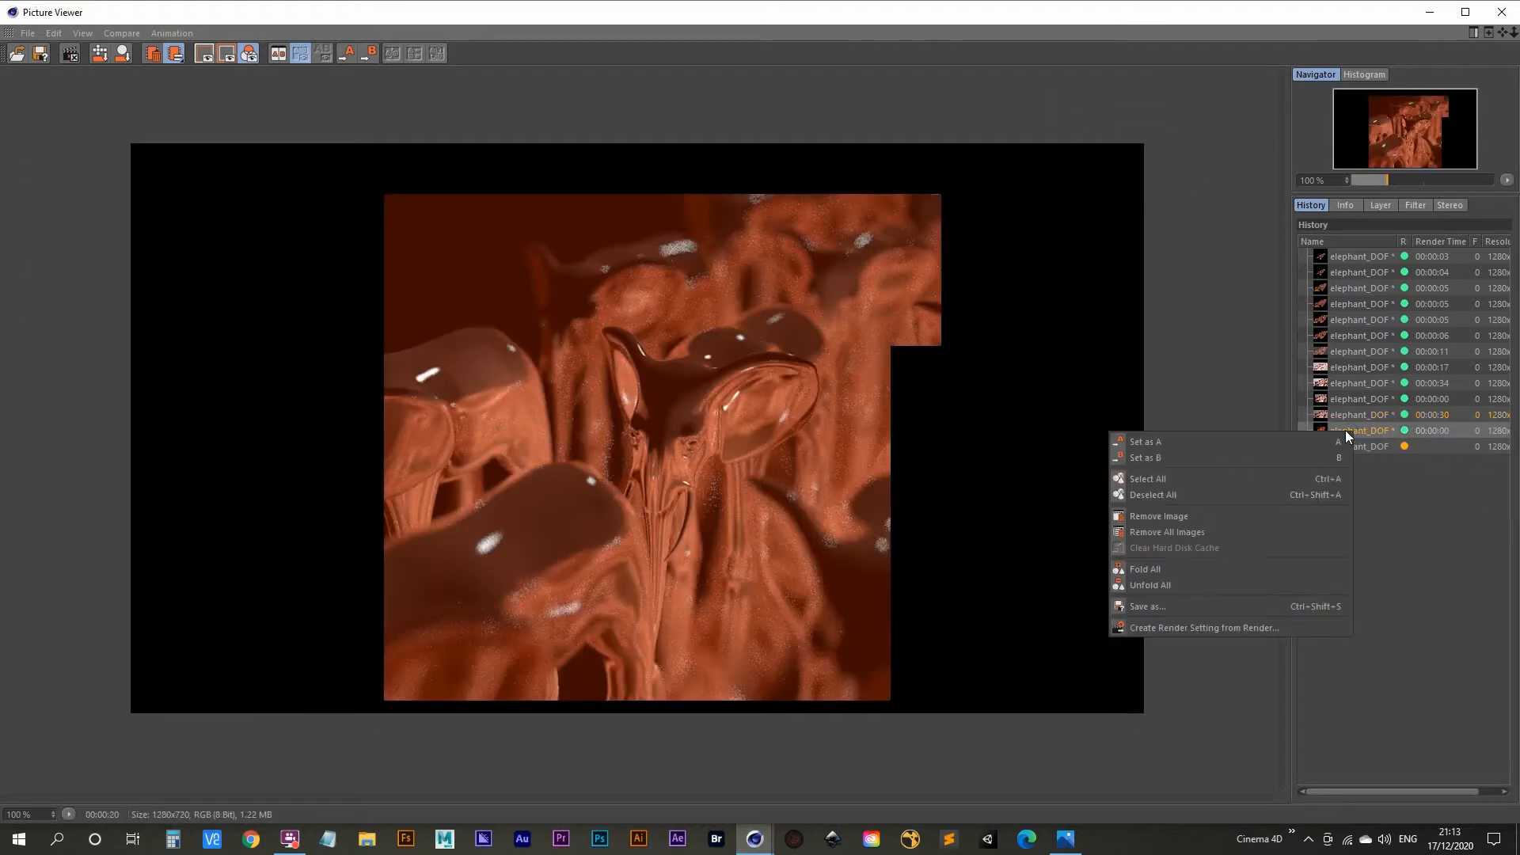
click(1167, 519)
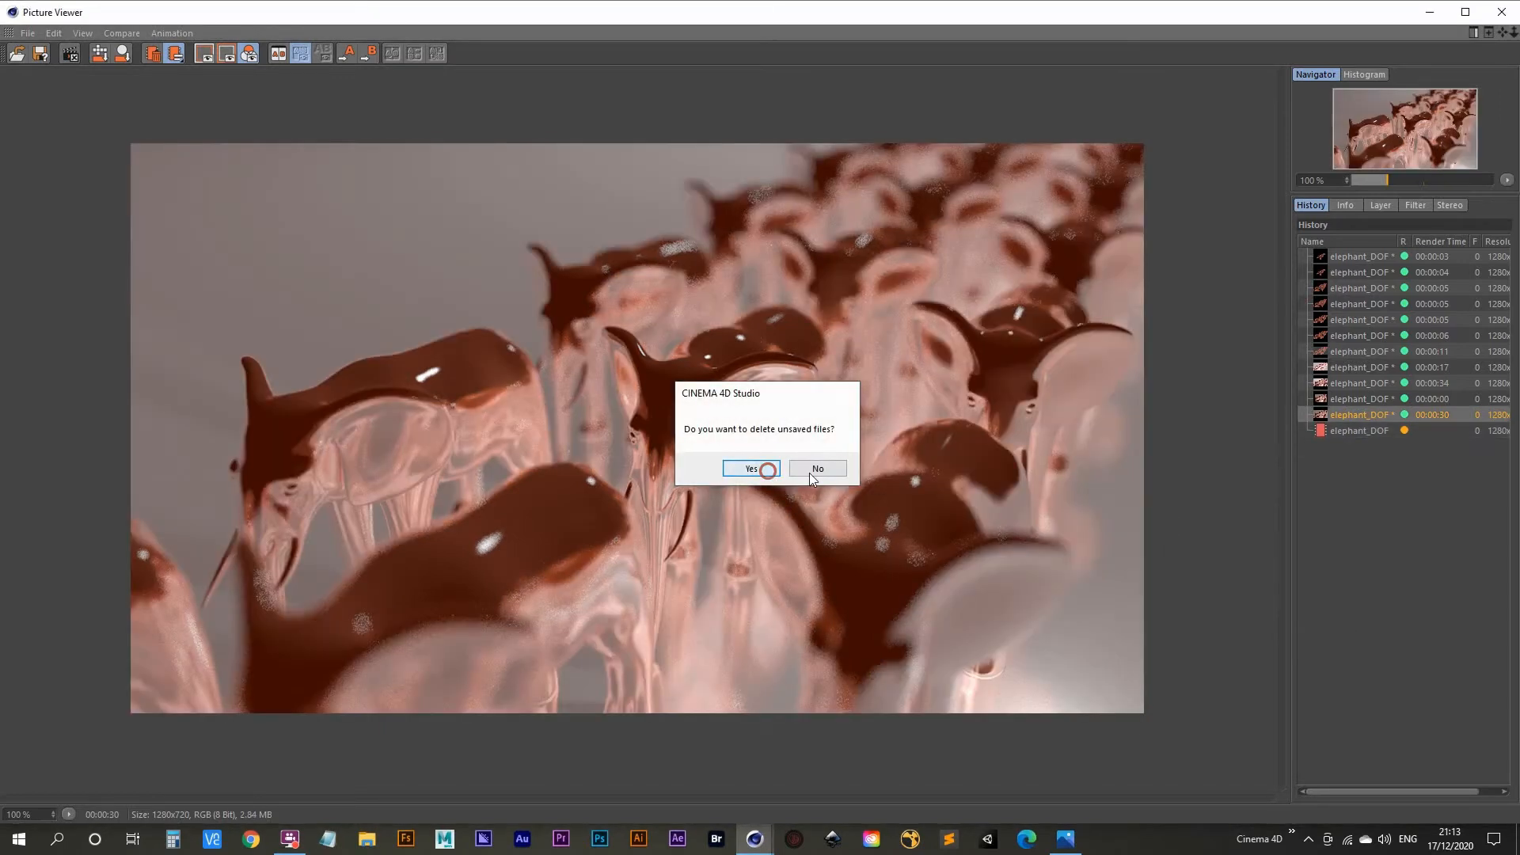
click(767, 469)
click(1360, 432)
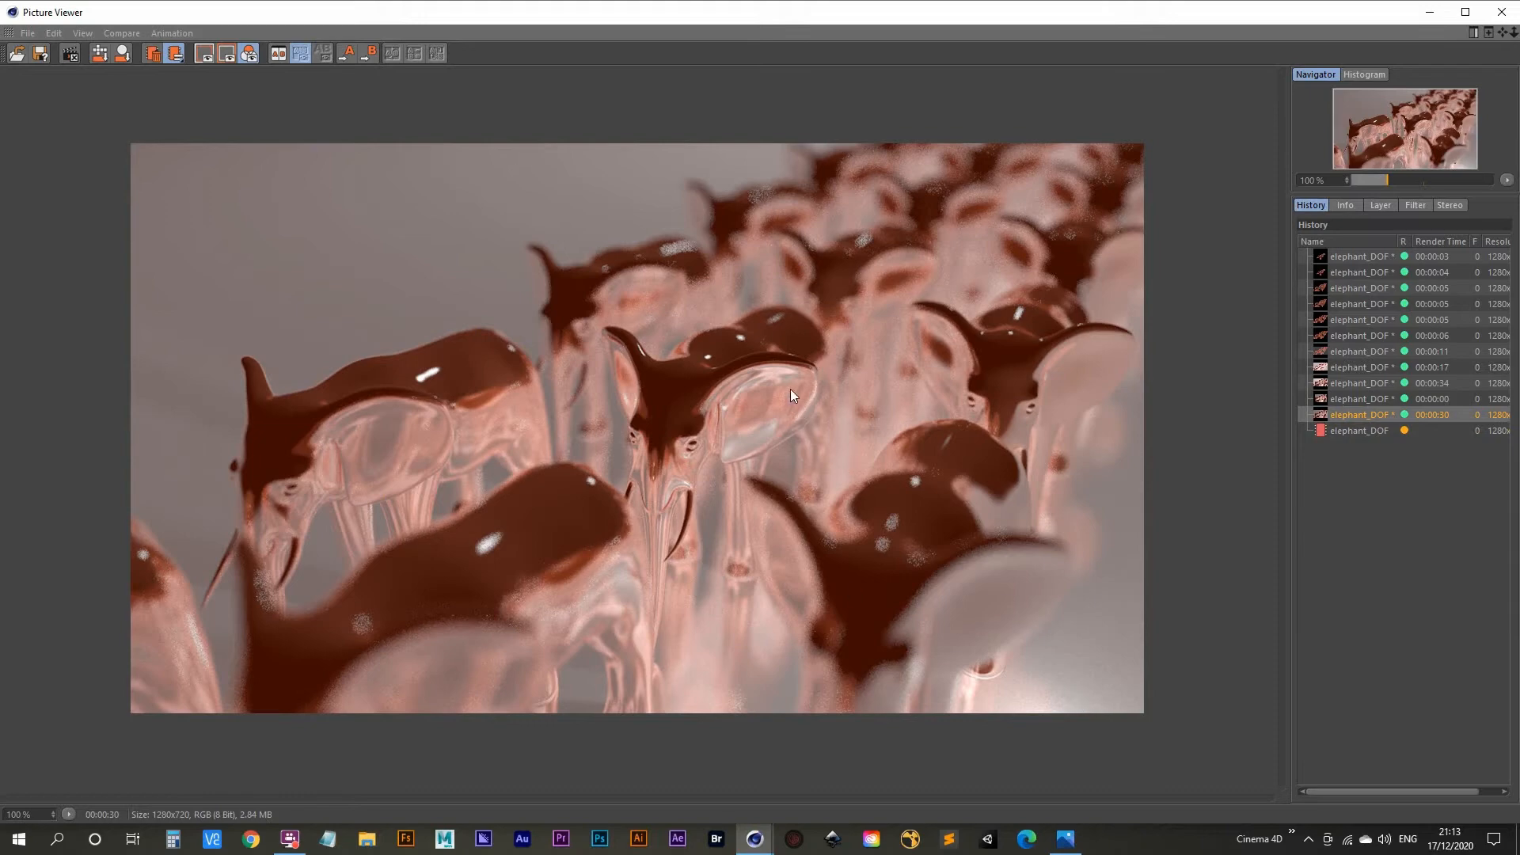
click(1502, 12)
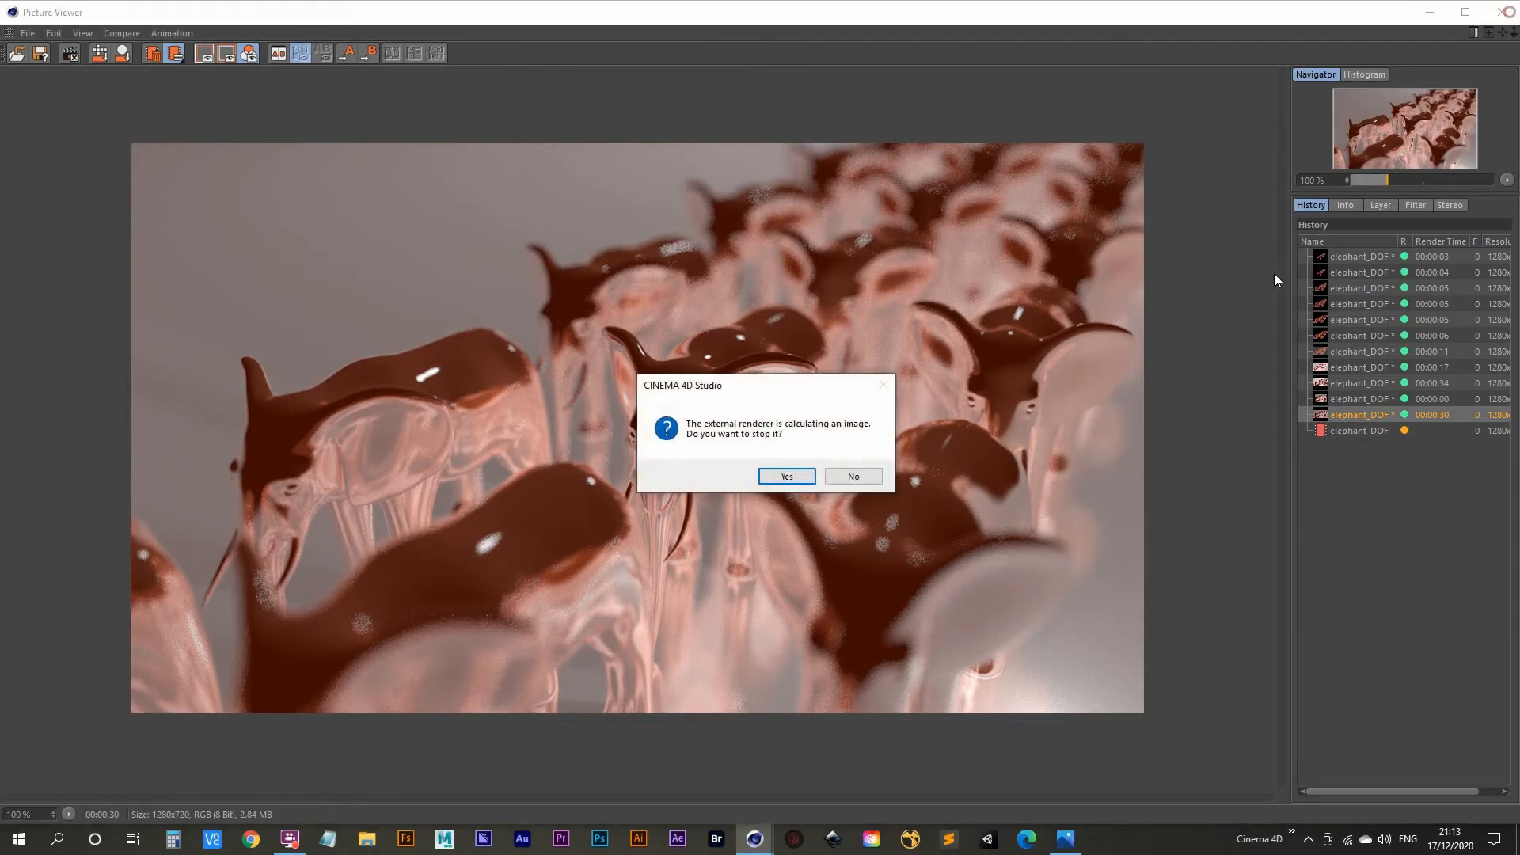
click(788, 476)
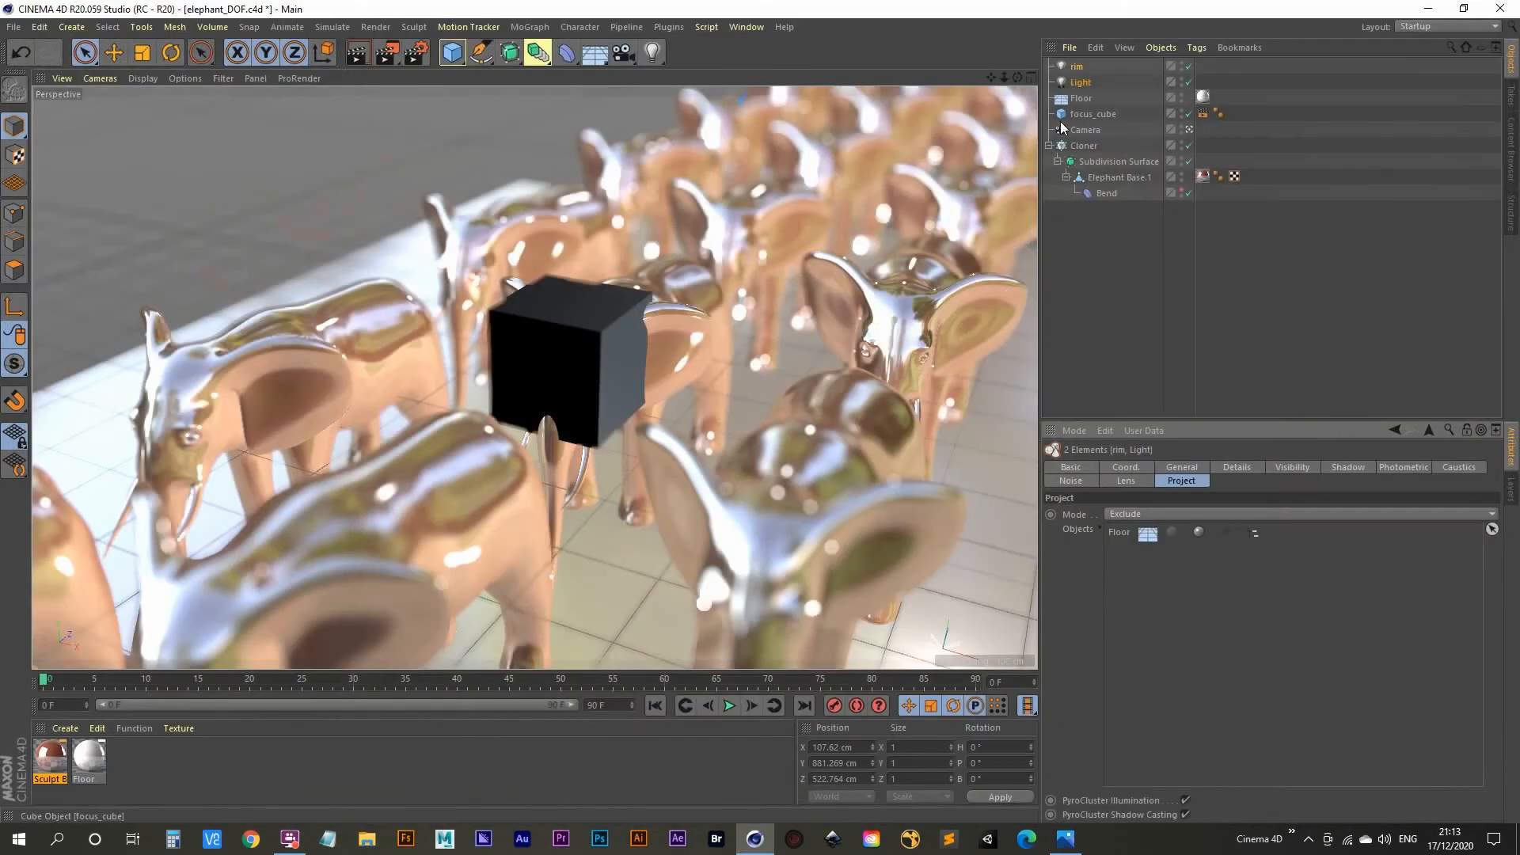
Step: Check the main light's Exclude list, undo the last Floor exclusion changes on both lights, and clear the selection
click(1085, 297)
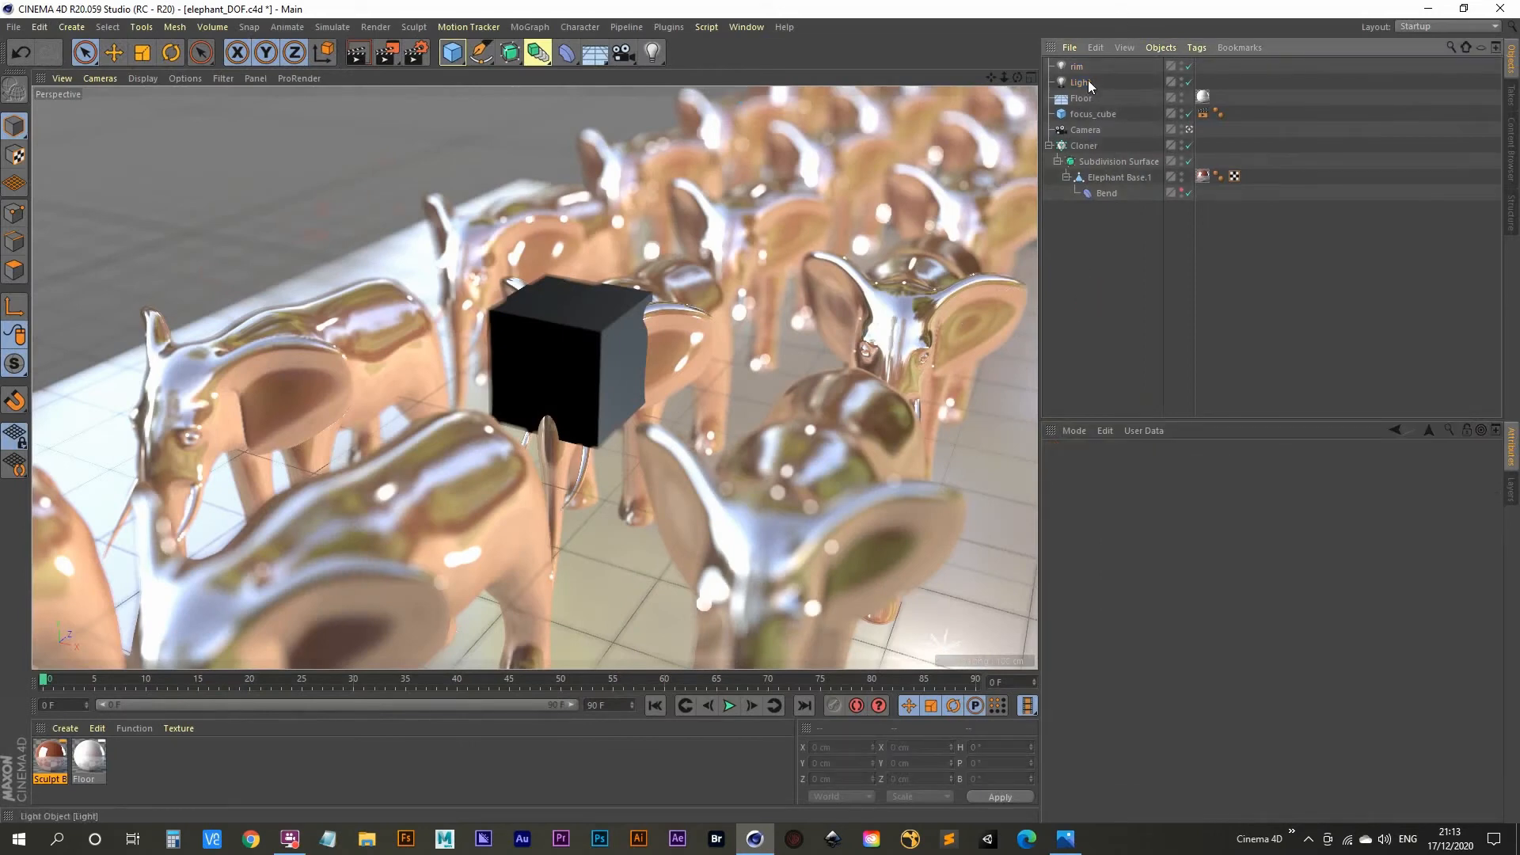
click(1086, 83)
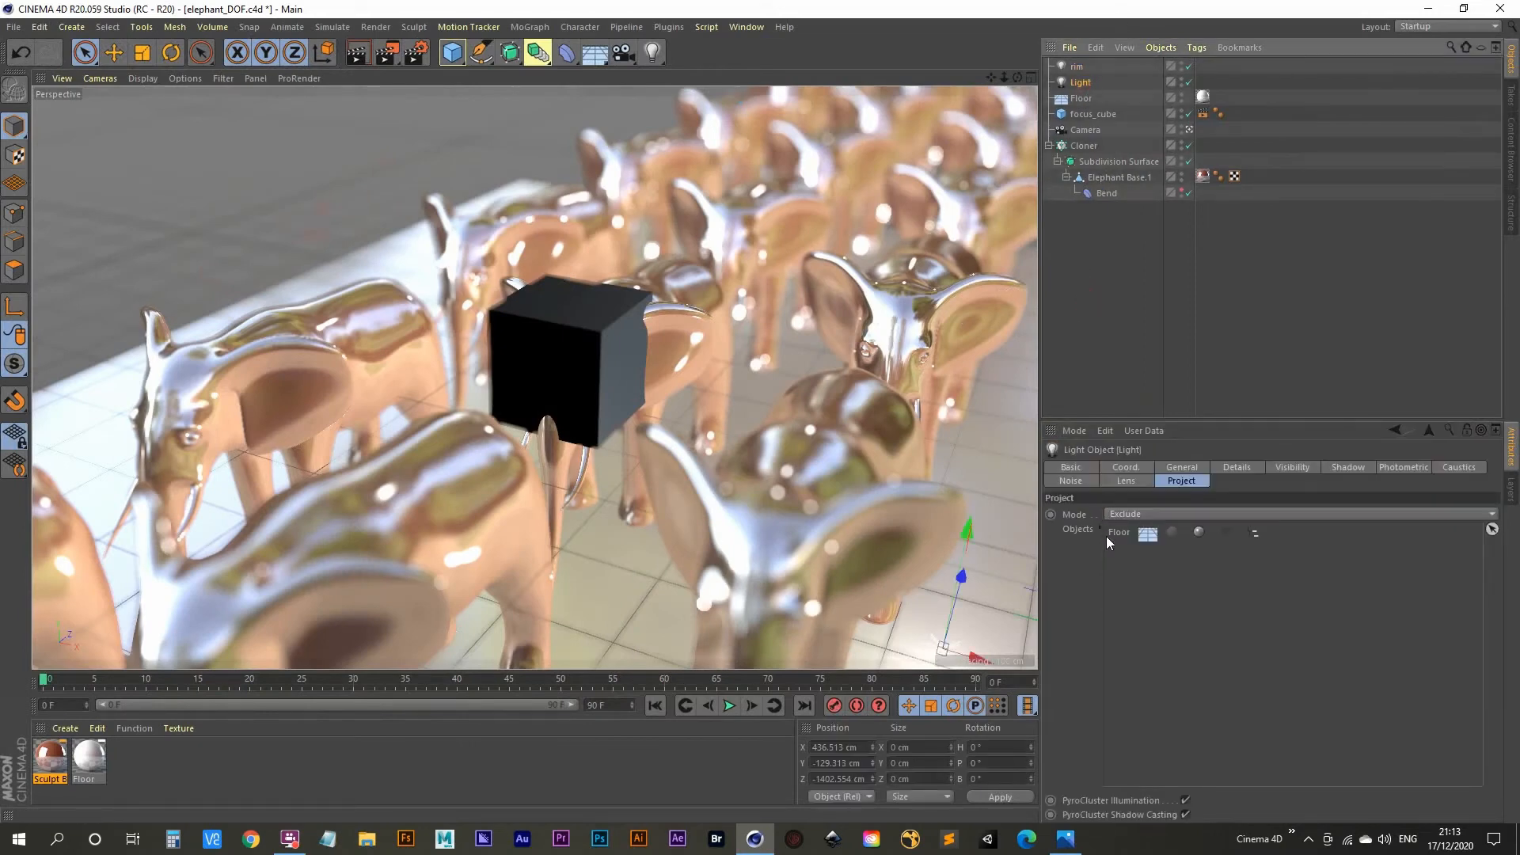
key(ctrl+z)
key(ctrl+z)
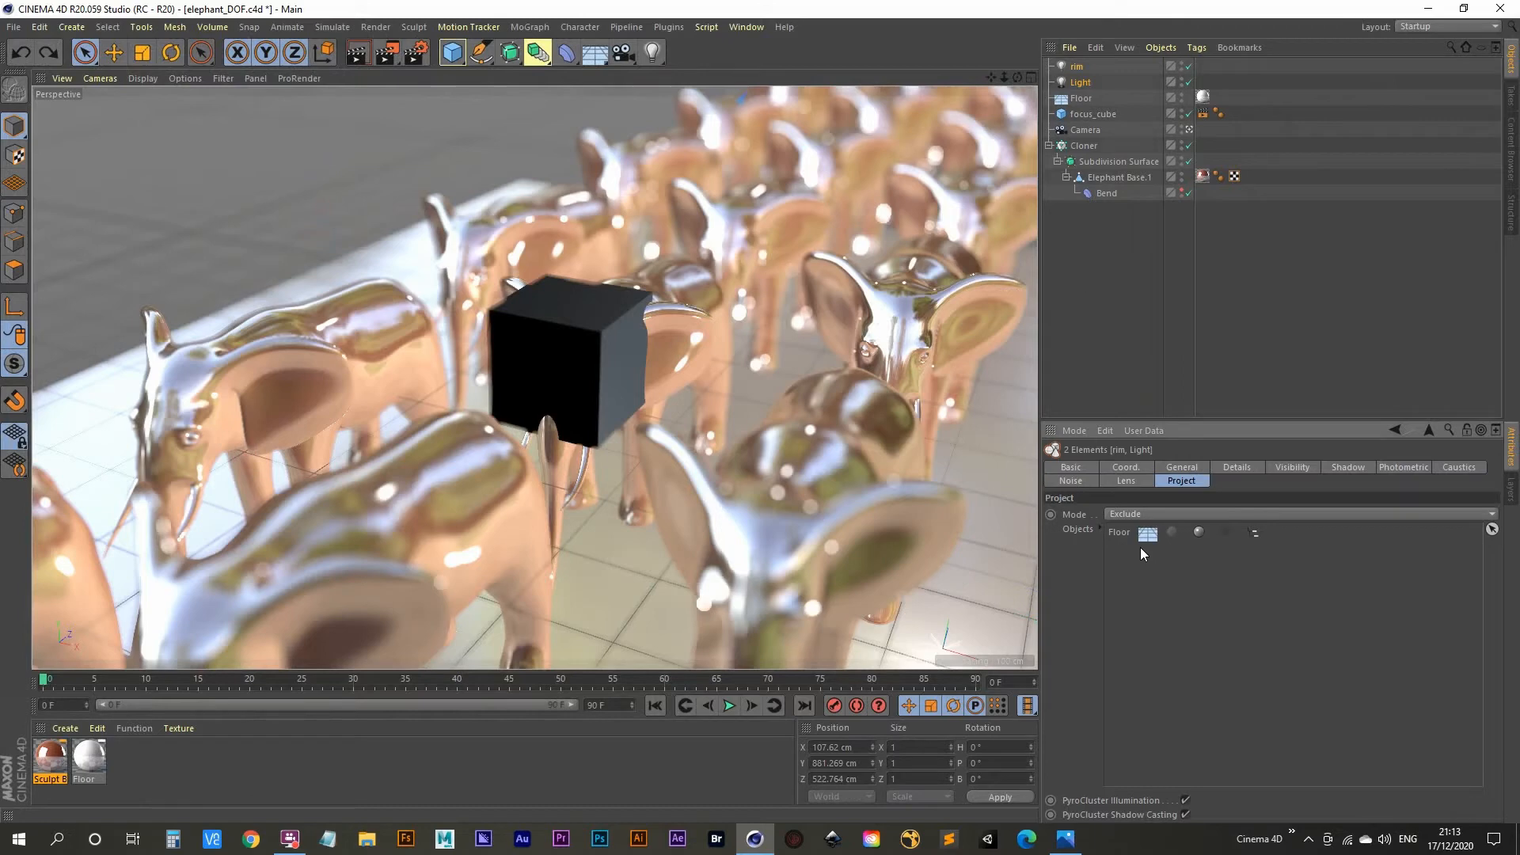
key(ctrl+z)
click(1102, 310)
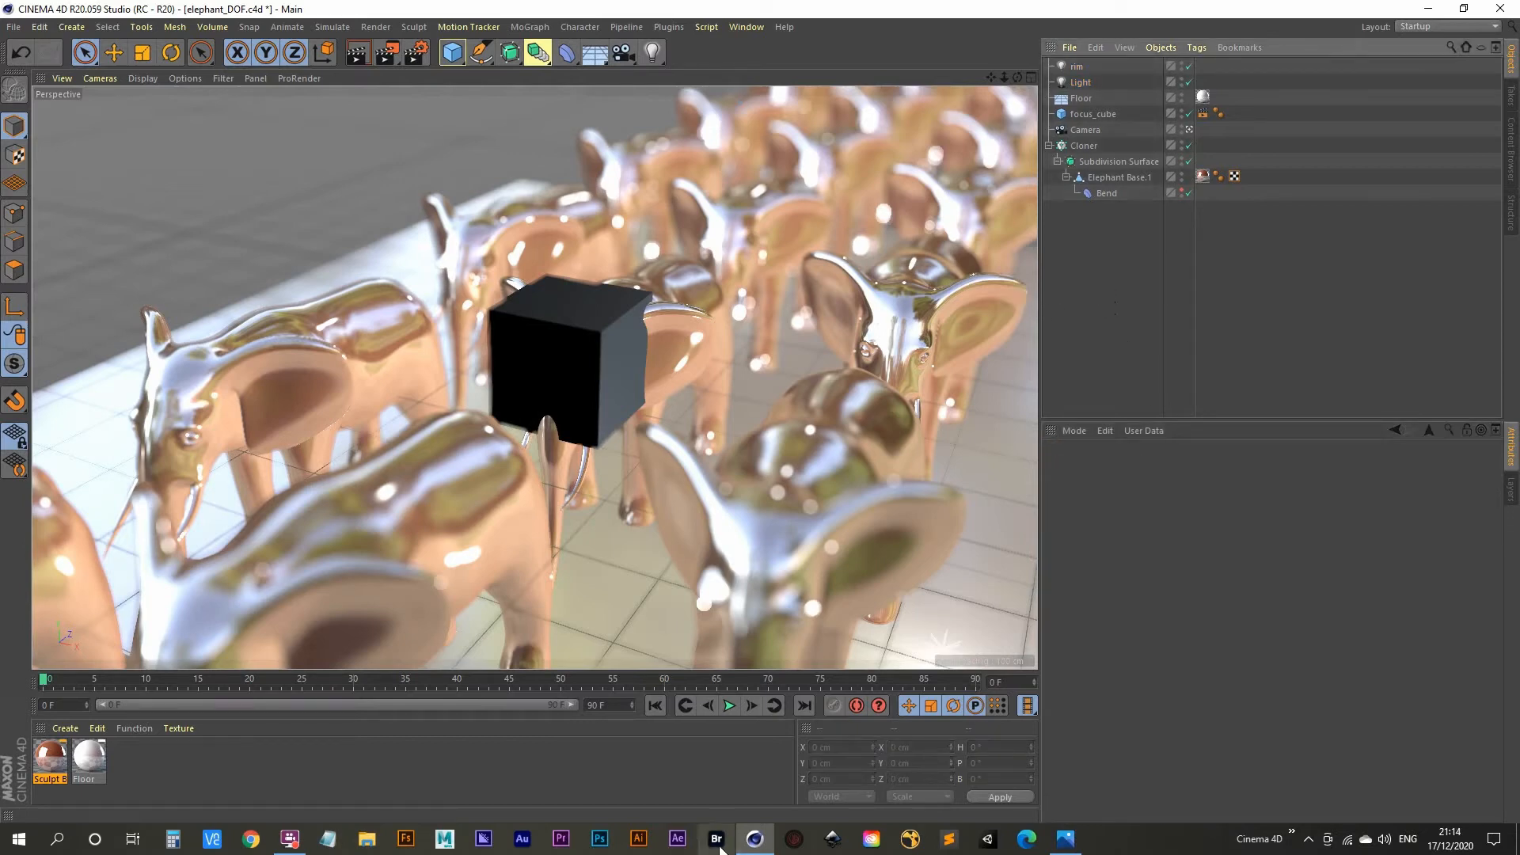
Step: Render the scene to the Picture Viewer and compare the result with the previous render in the history
click(390, 53)
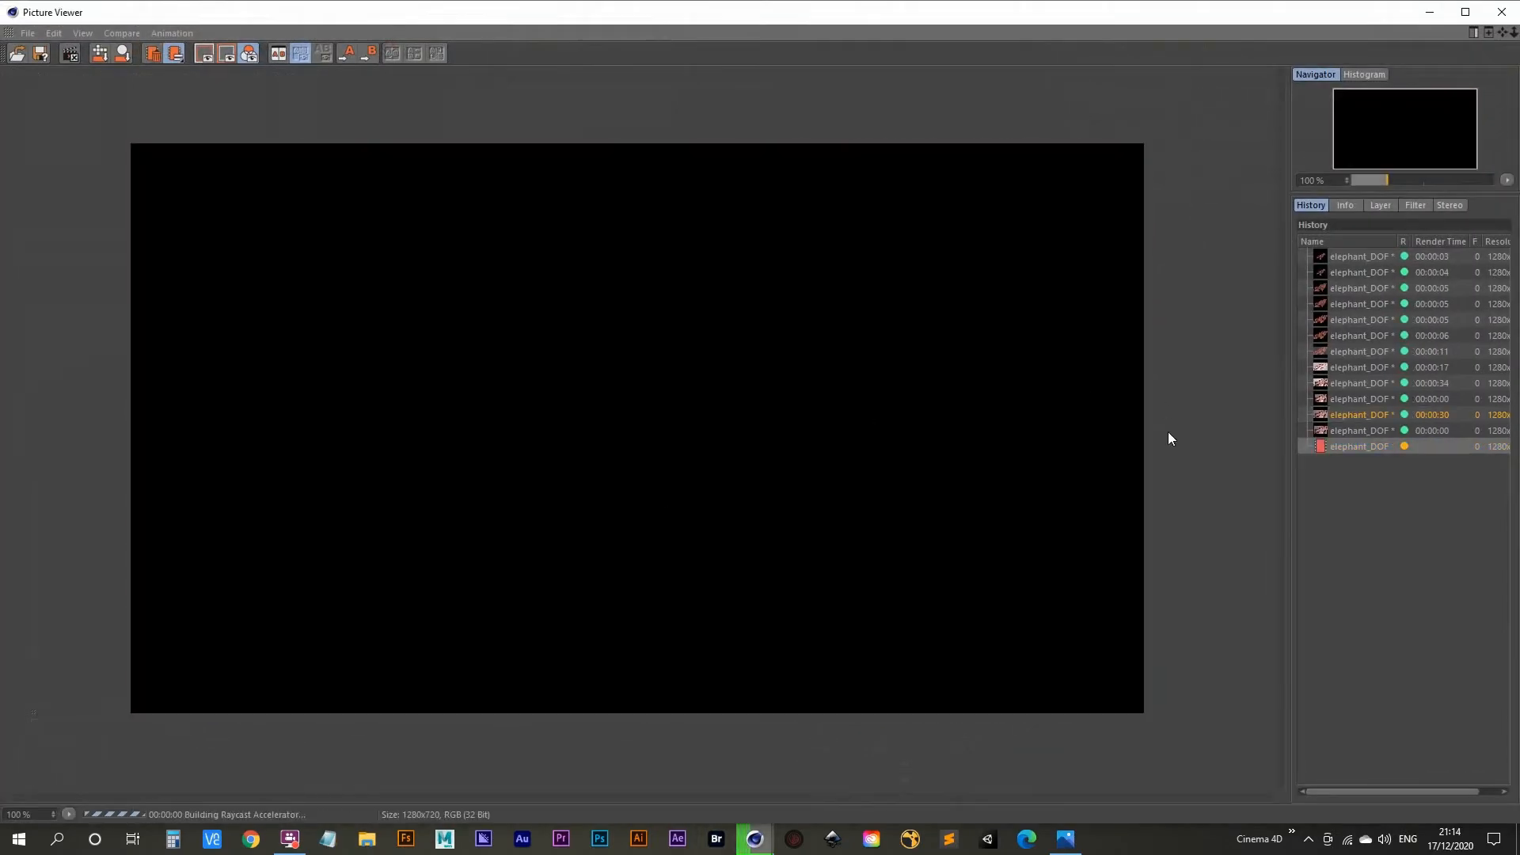
click(1352, 432)
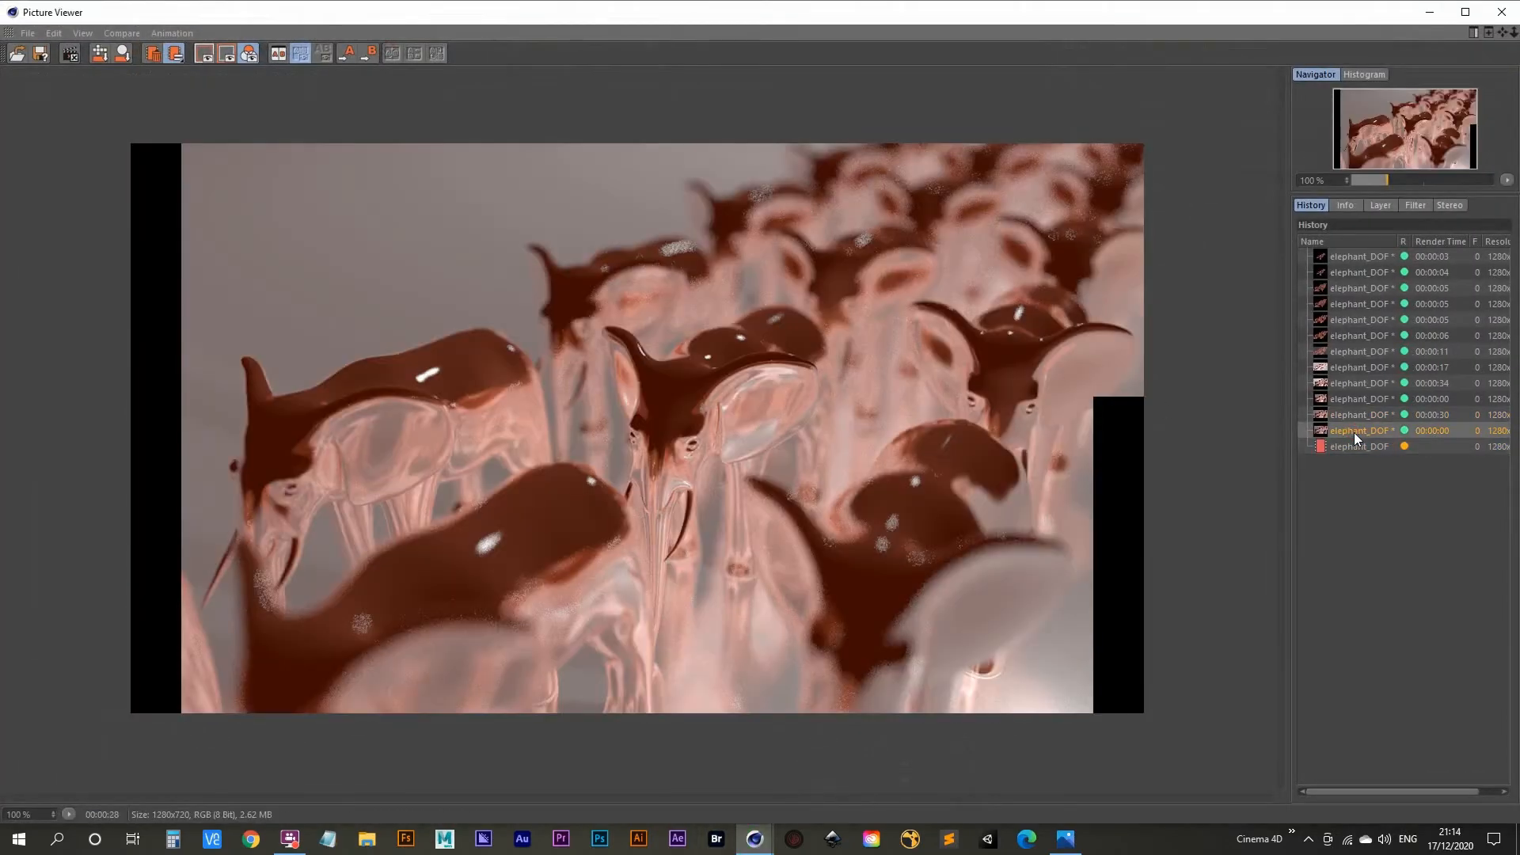
key(Up)
key(Down)
key(Up)
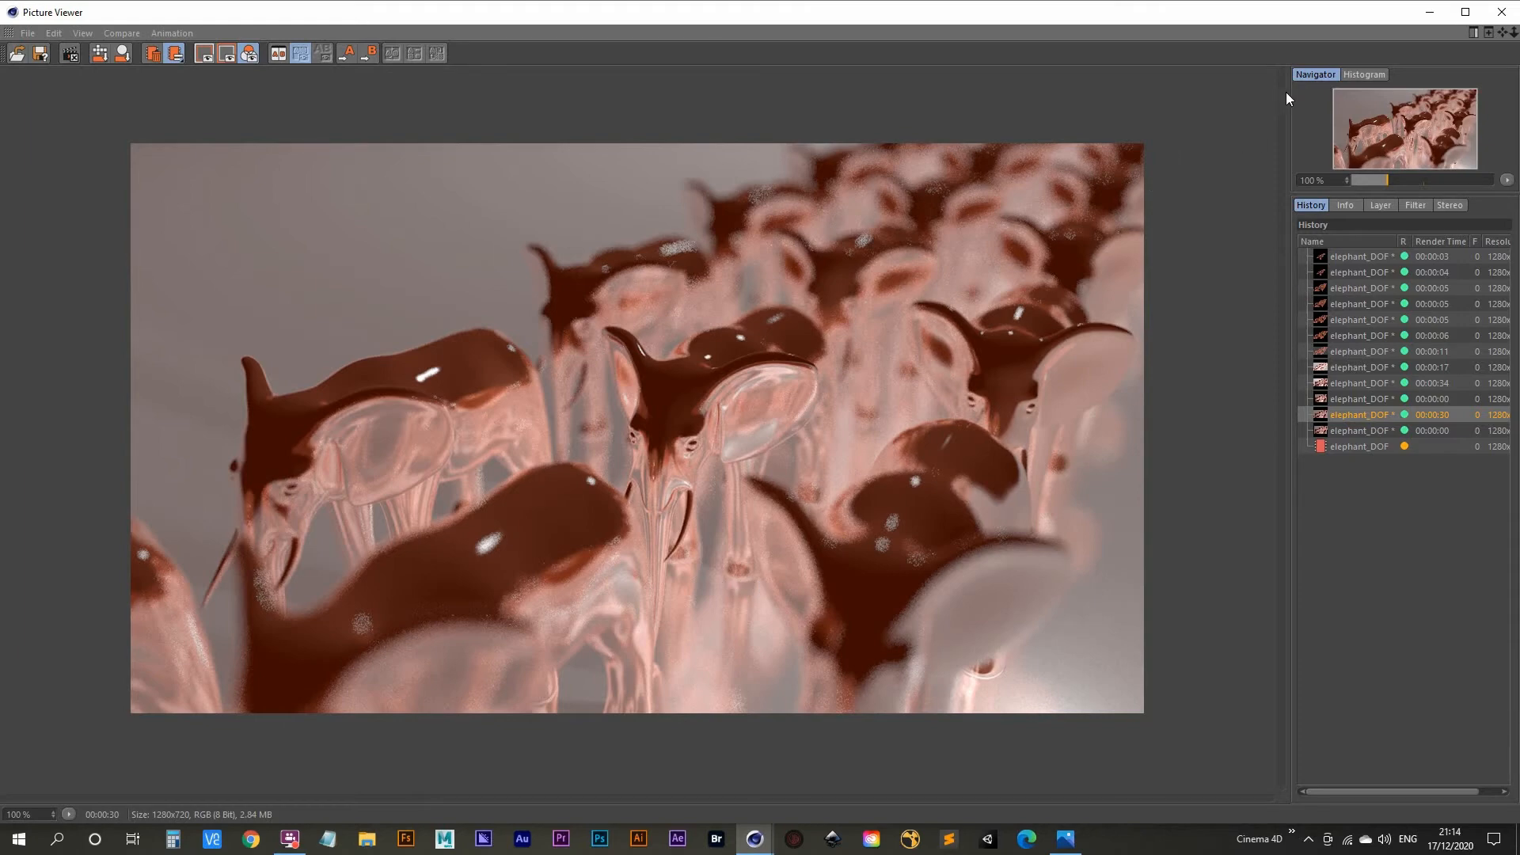
Step: Return to the scene and open the list of available effects in the render settings
click(1429, 11)
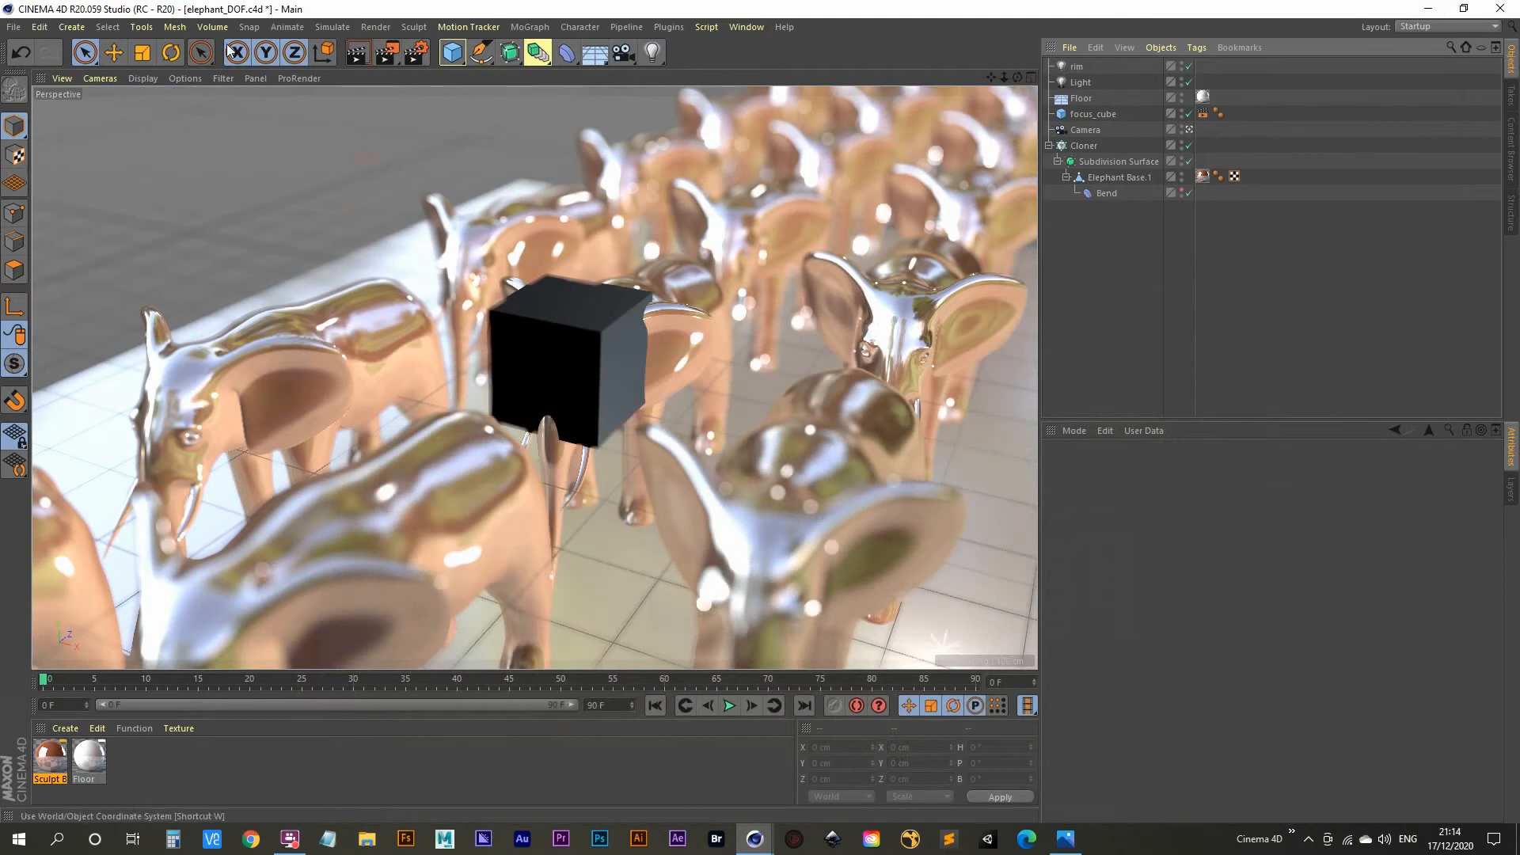
click(425, 49)
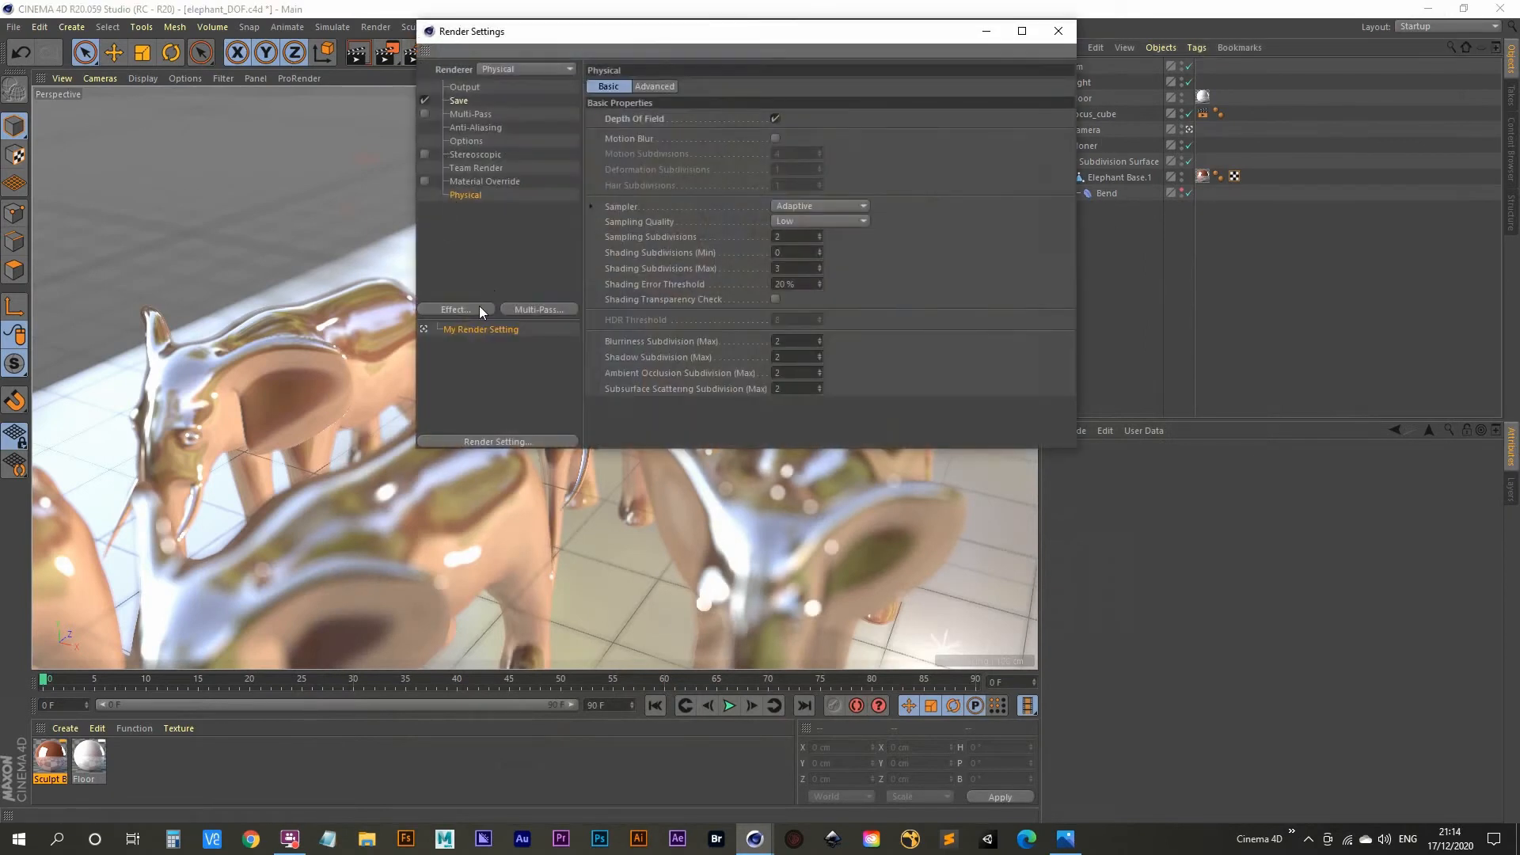
click(478, 309)
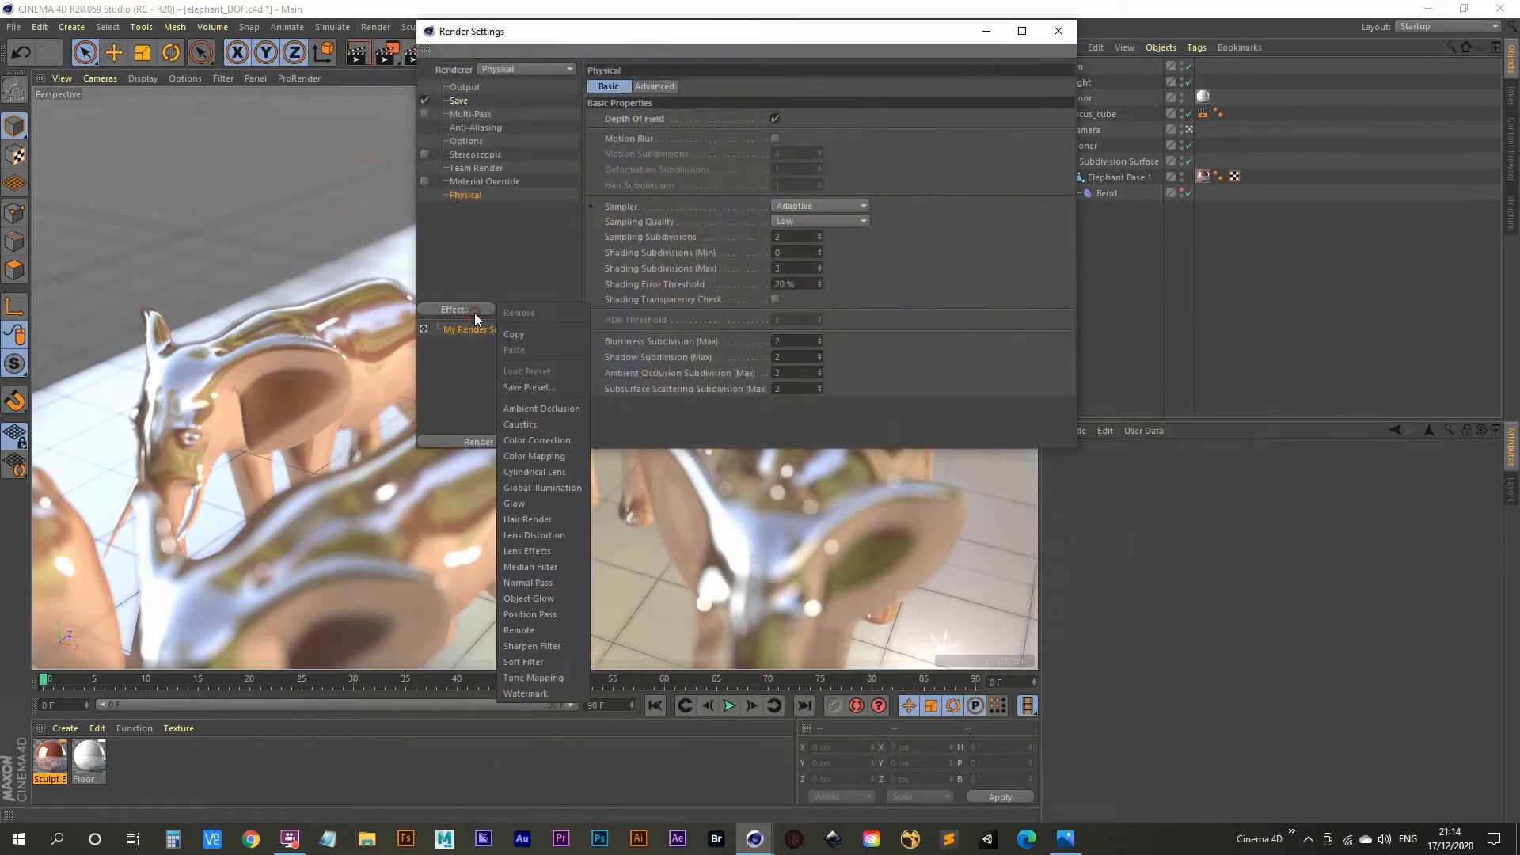
Step: Add the Ambient Occlusion effect to the render settings and render the scene to the Picture Viewer
click(563, 408)
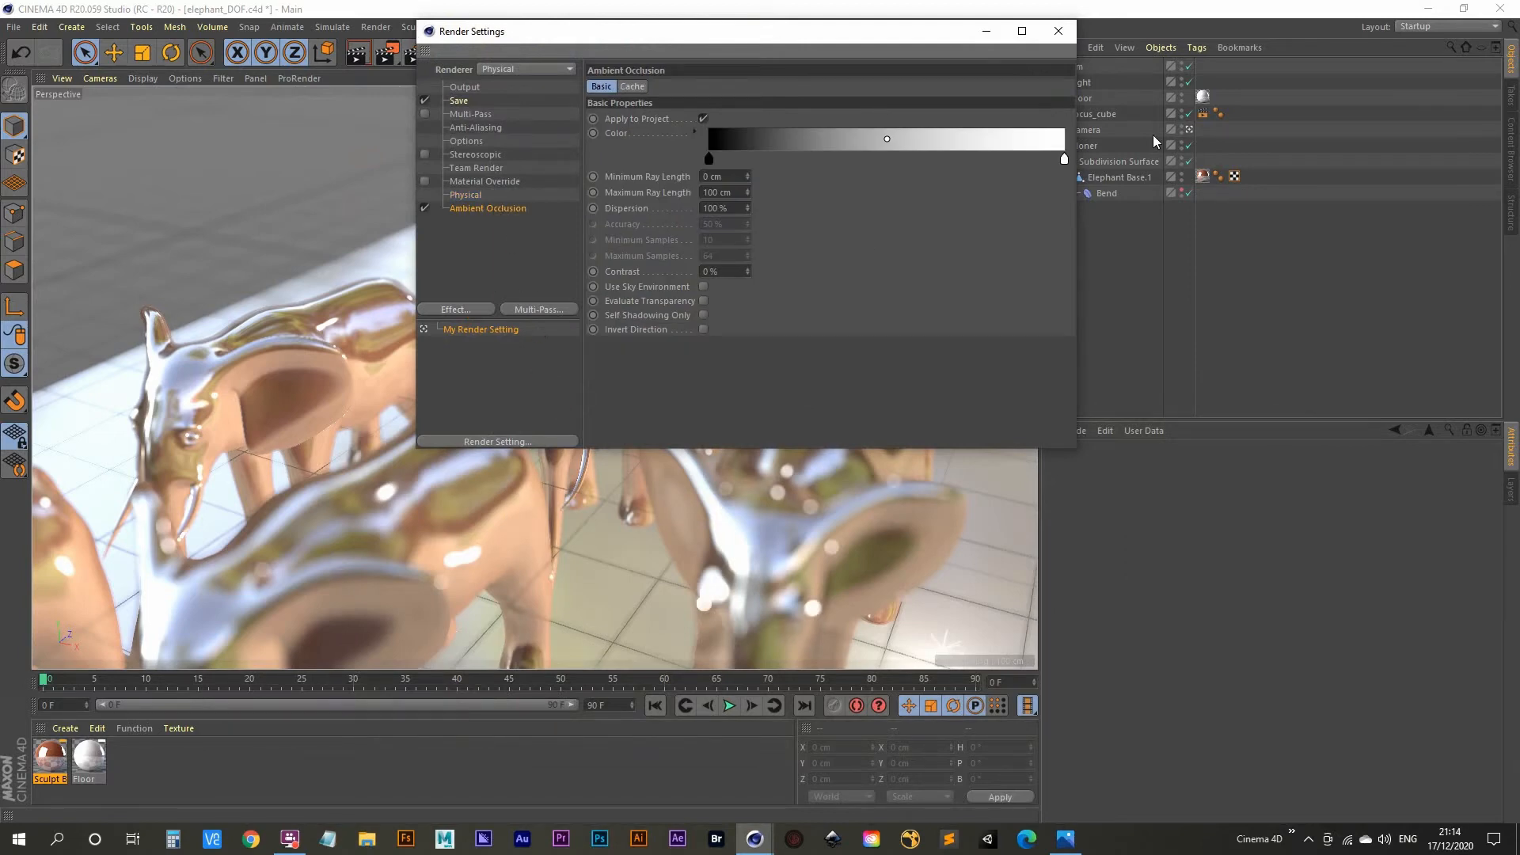
click(1058, 31)
key(shift+r)
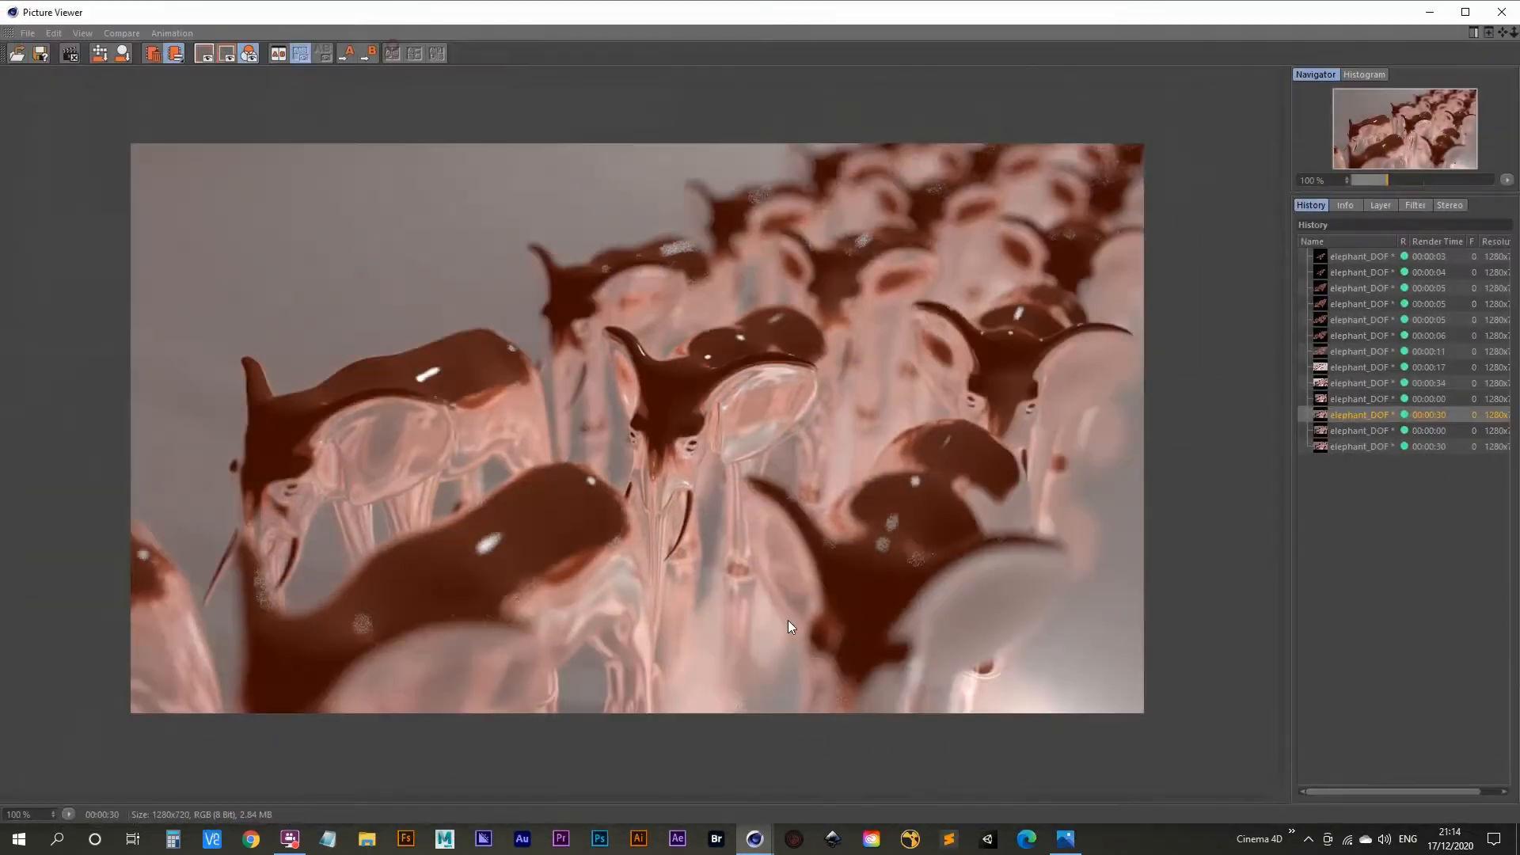
click(1364, 447)
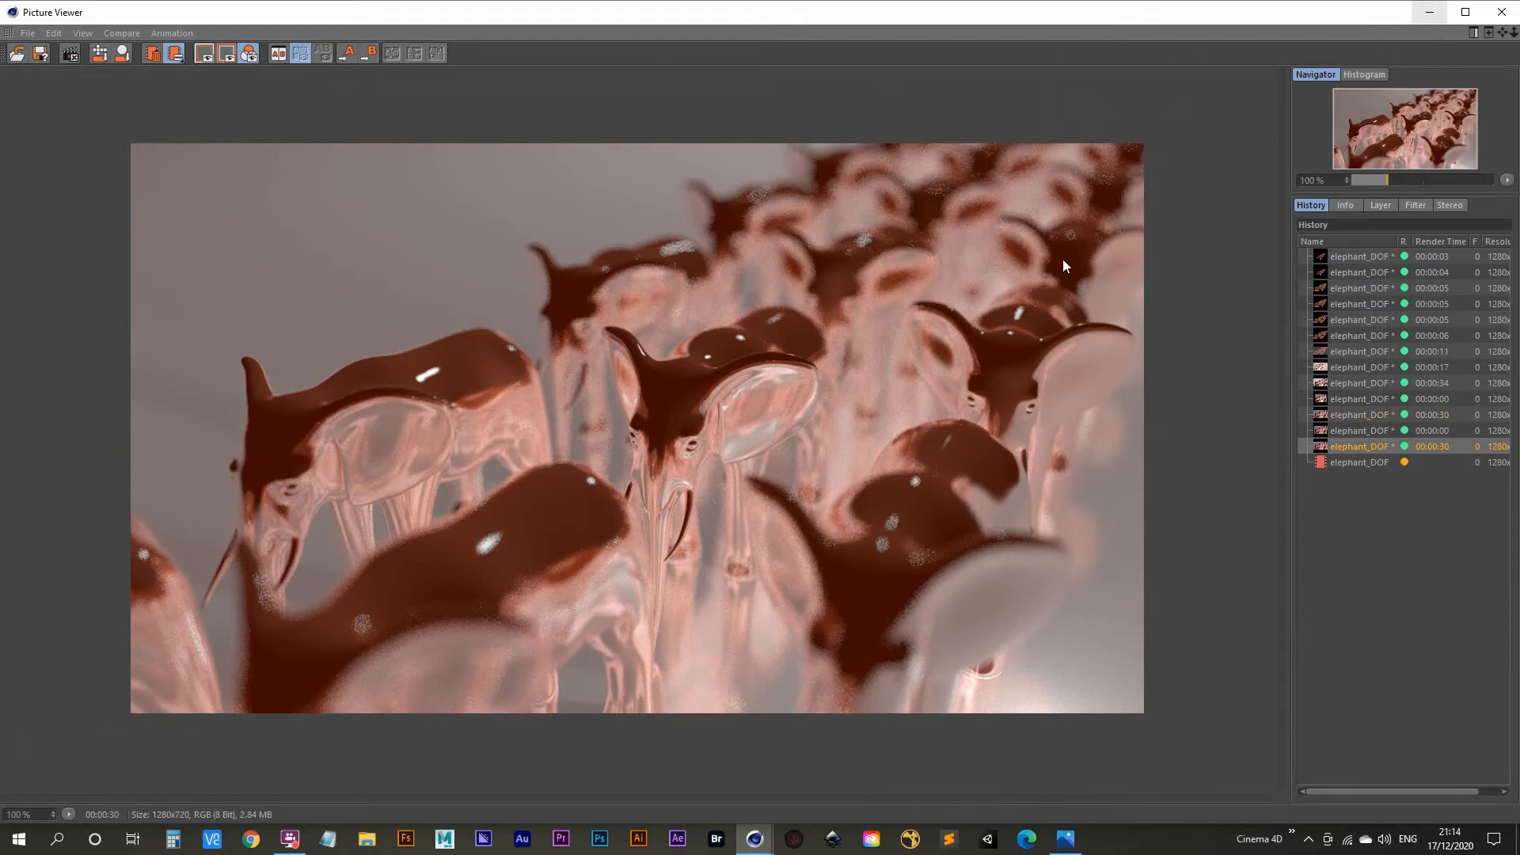
click(1429, 13)
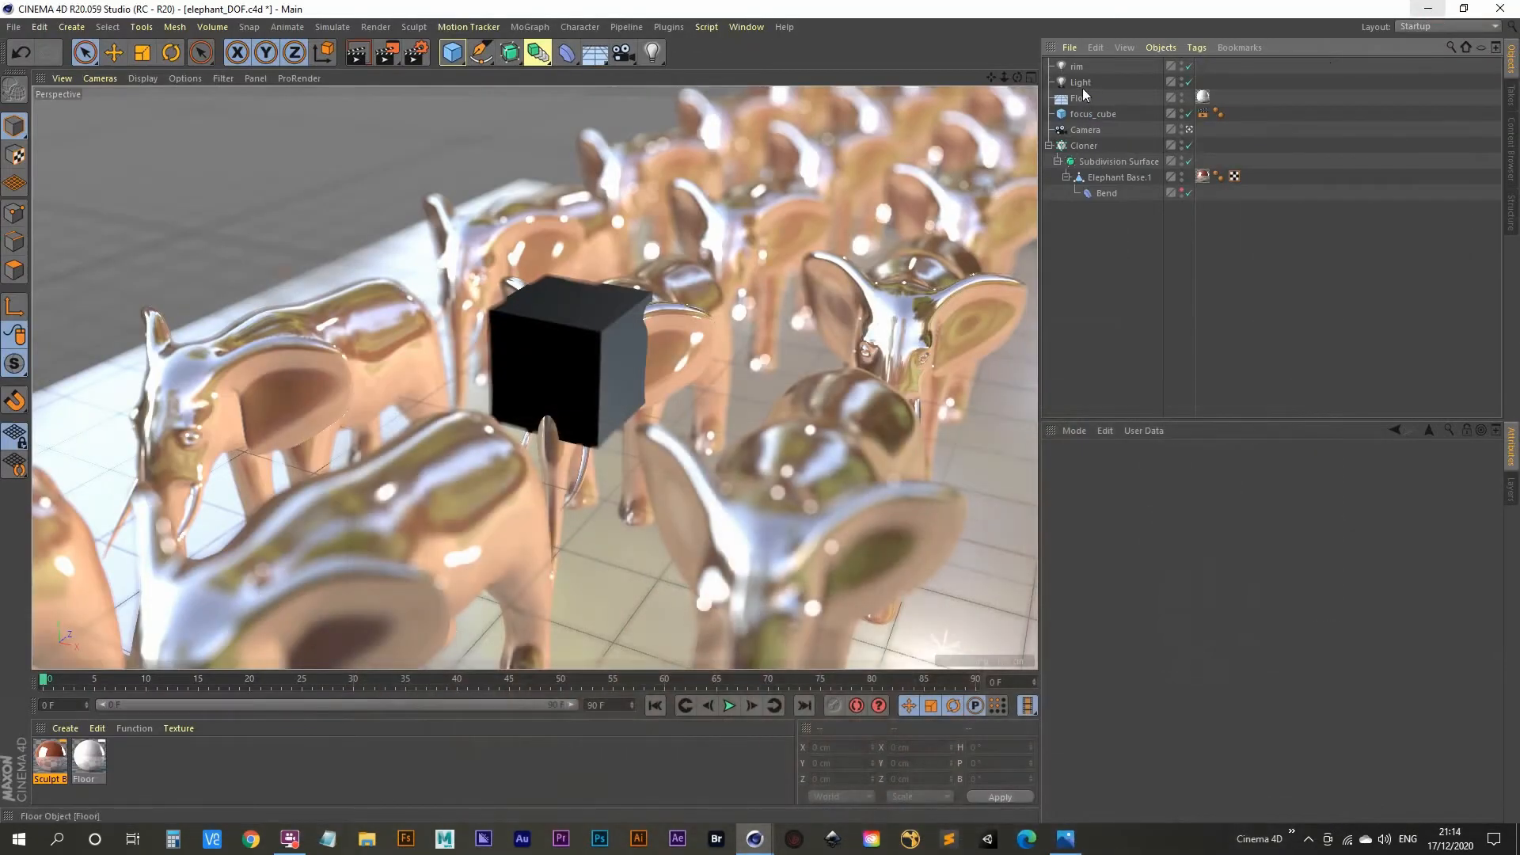
Step: Rename the Light object to "key"
click(1083, 82)
text(key)
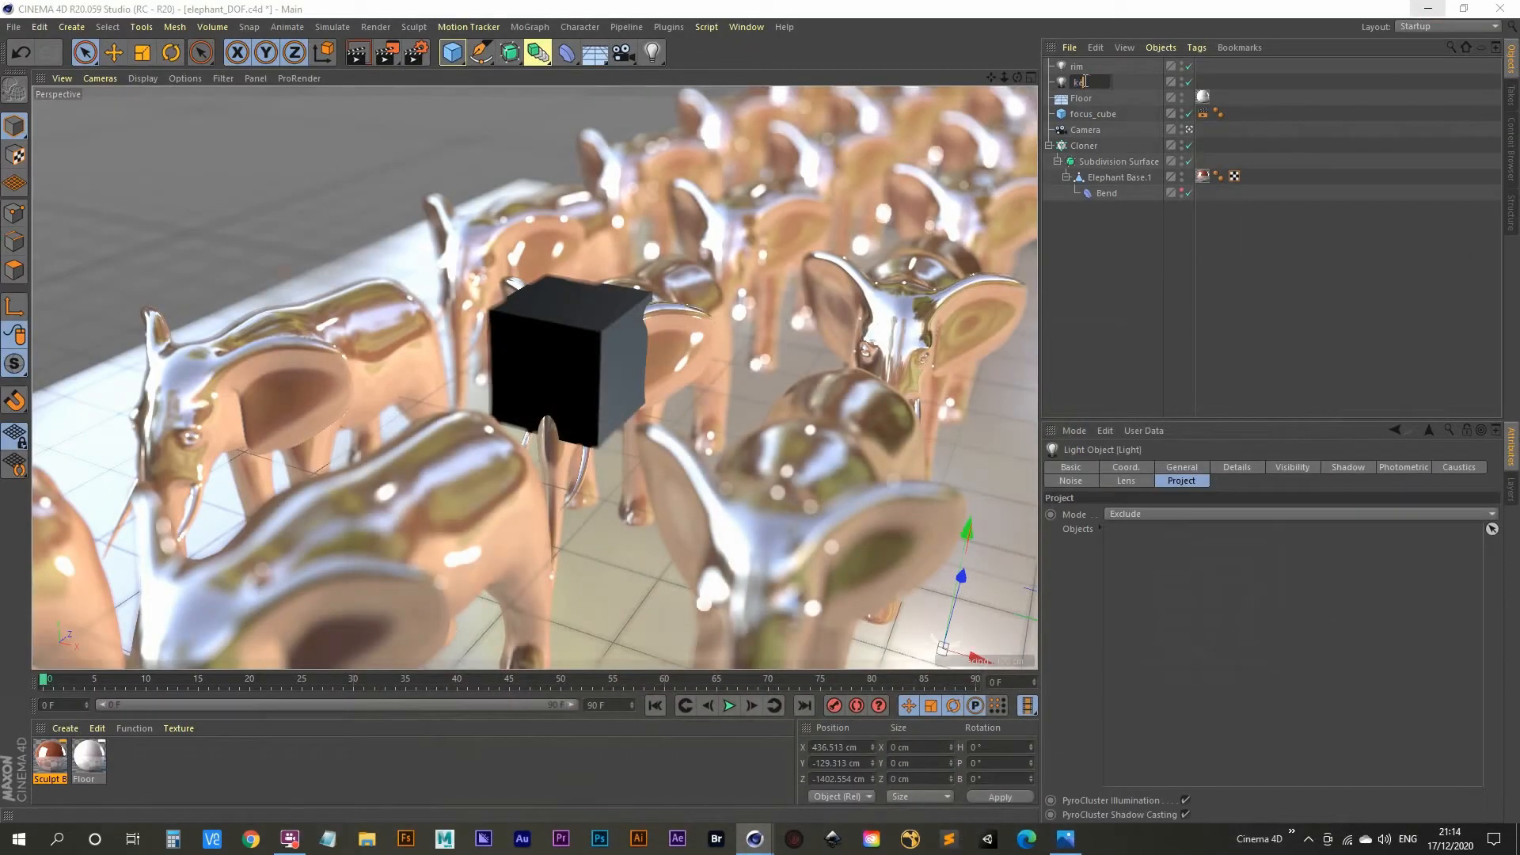
key(Return)
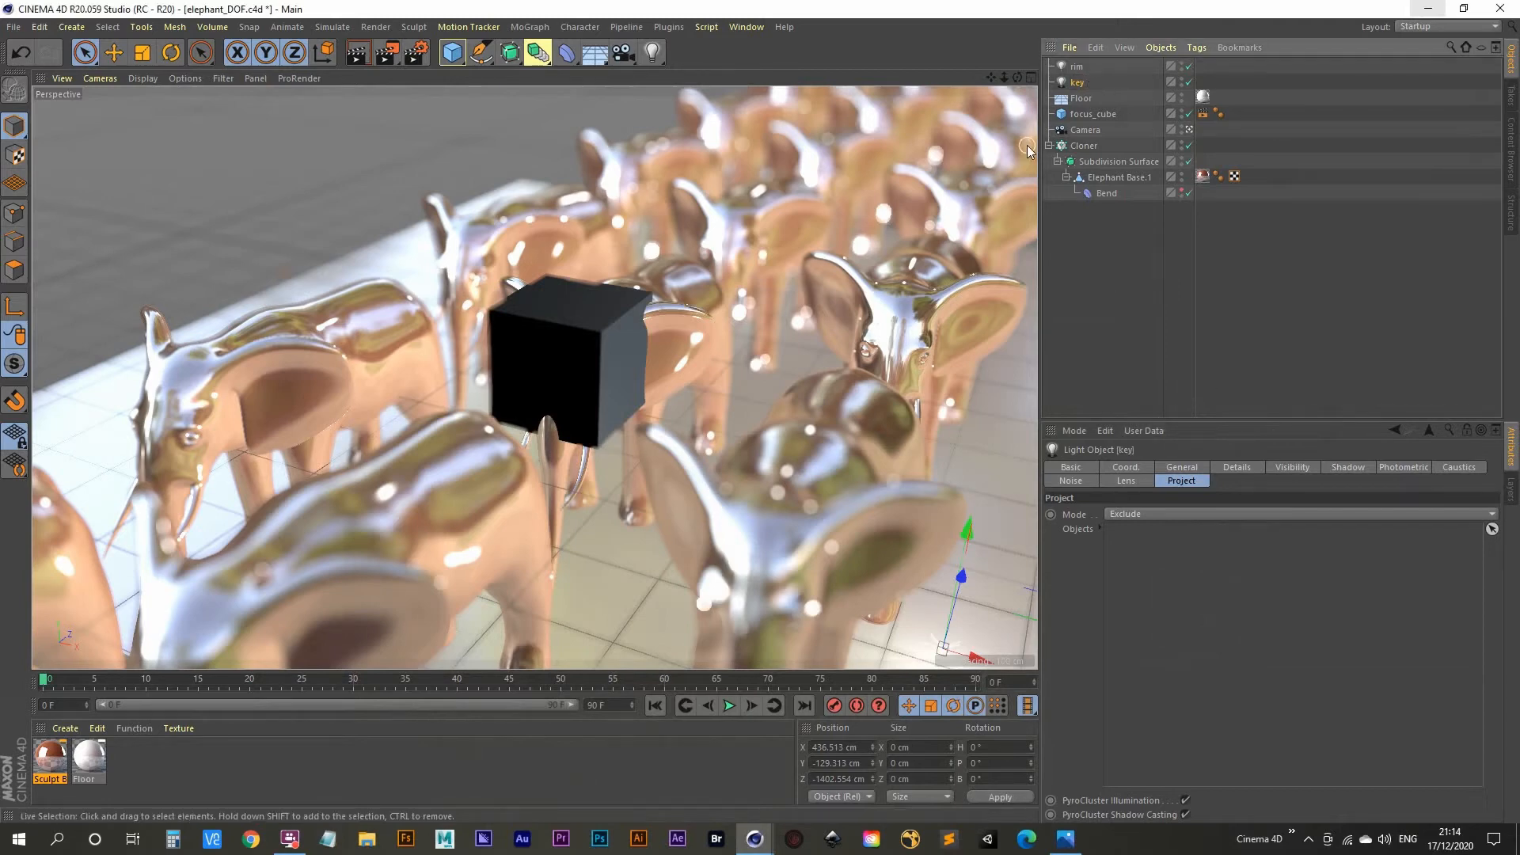
Step: Move the key light up and sideways beside the elephants to about X 472 cm, Y 95 cm
drag(961, 575, 973, 561)
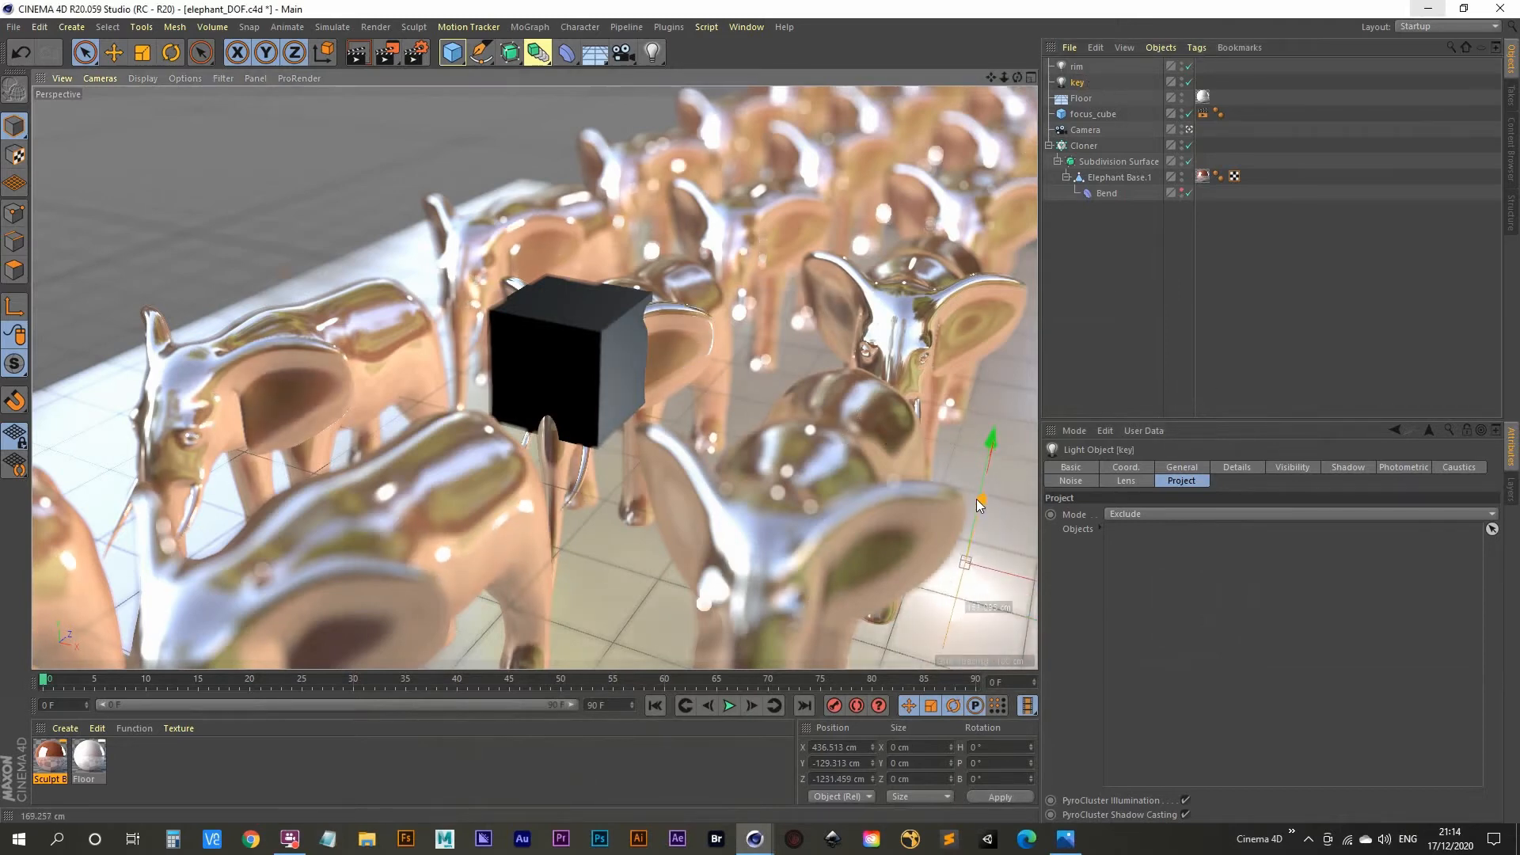
key(ctrl+z)
drag(978, 658, 1029, 601)
mouse_move(1013, 547)
mouse_down()
mouse_move(1012, 362)
mouse_move(1012, 564)
mouse_up()
drag(972, 312, 972, 313)
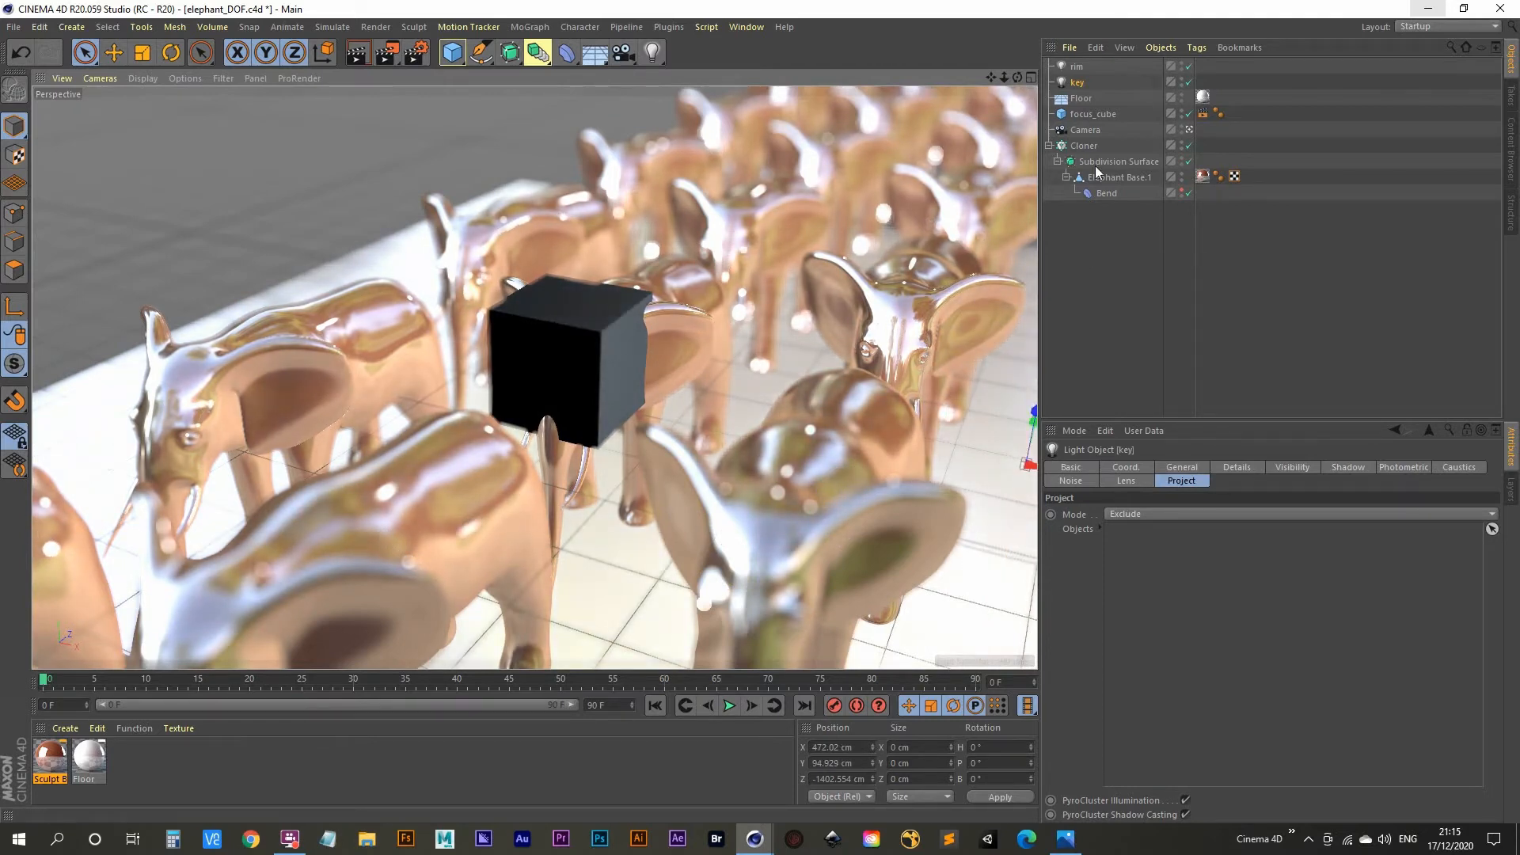
Step: Check the key light's placement in the front view and render the perspective view to the Picture Viewer
middle_click(790, 393)
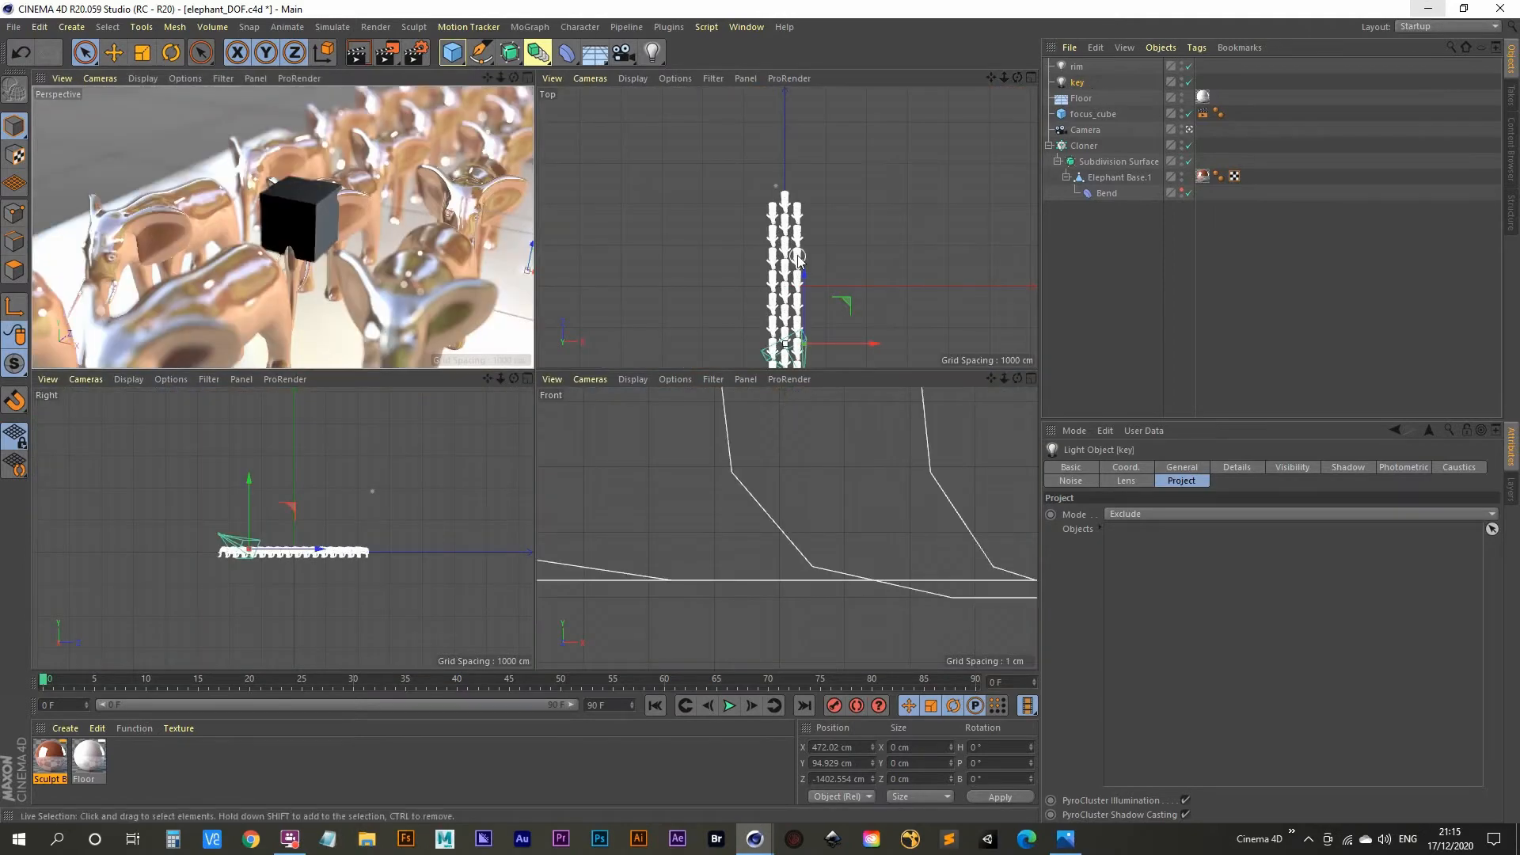
middle_click(676, 490)
scroll(633, 459, down, 10)
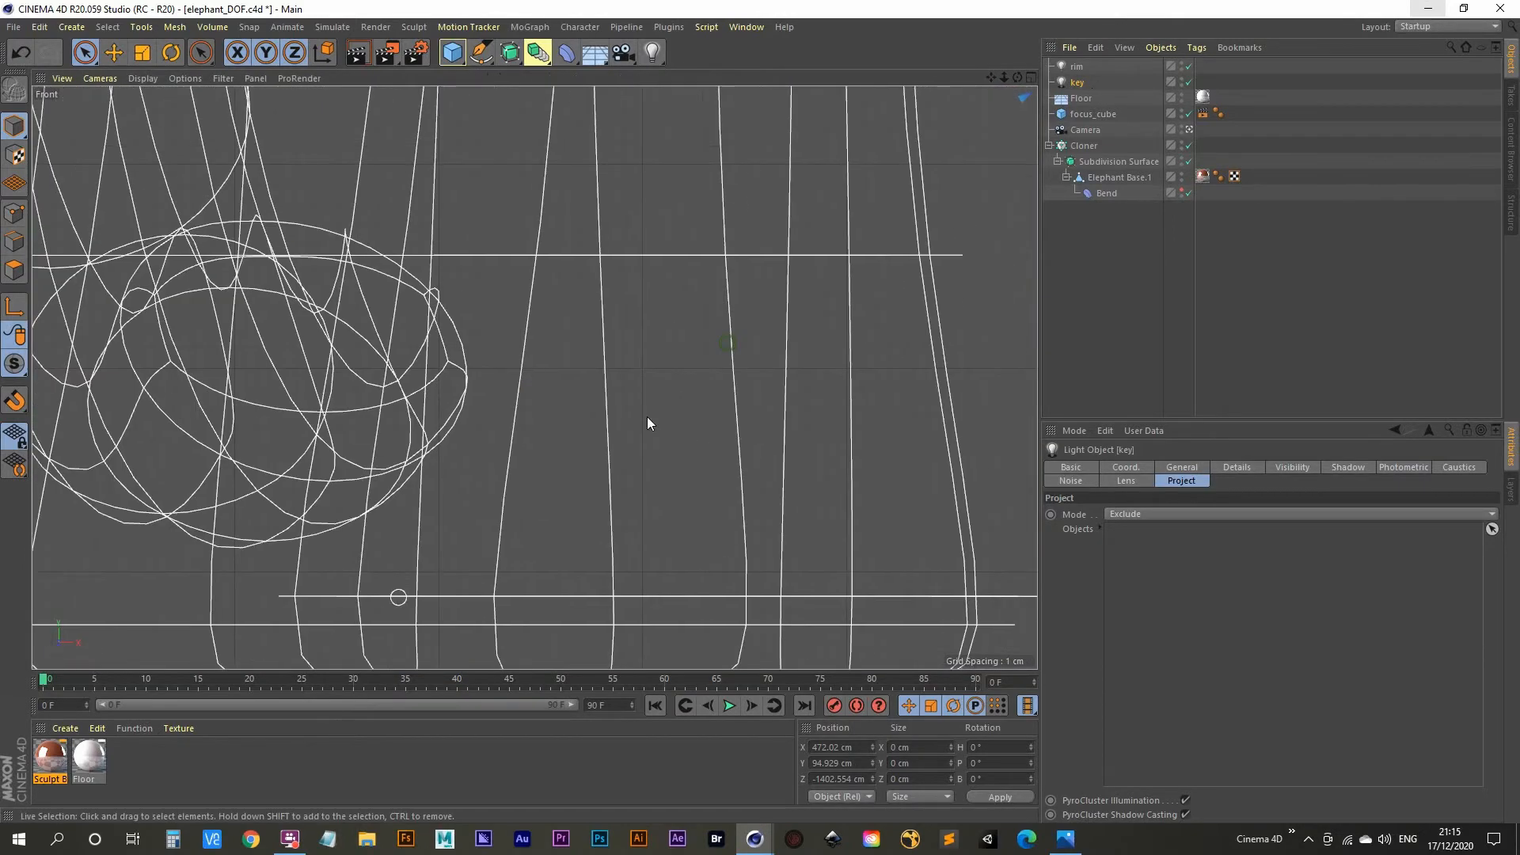
alt+middle_drag(1018, 217, 706, 385)
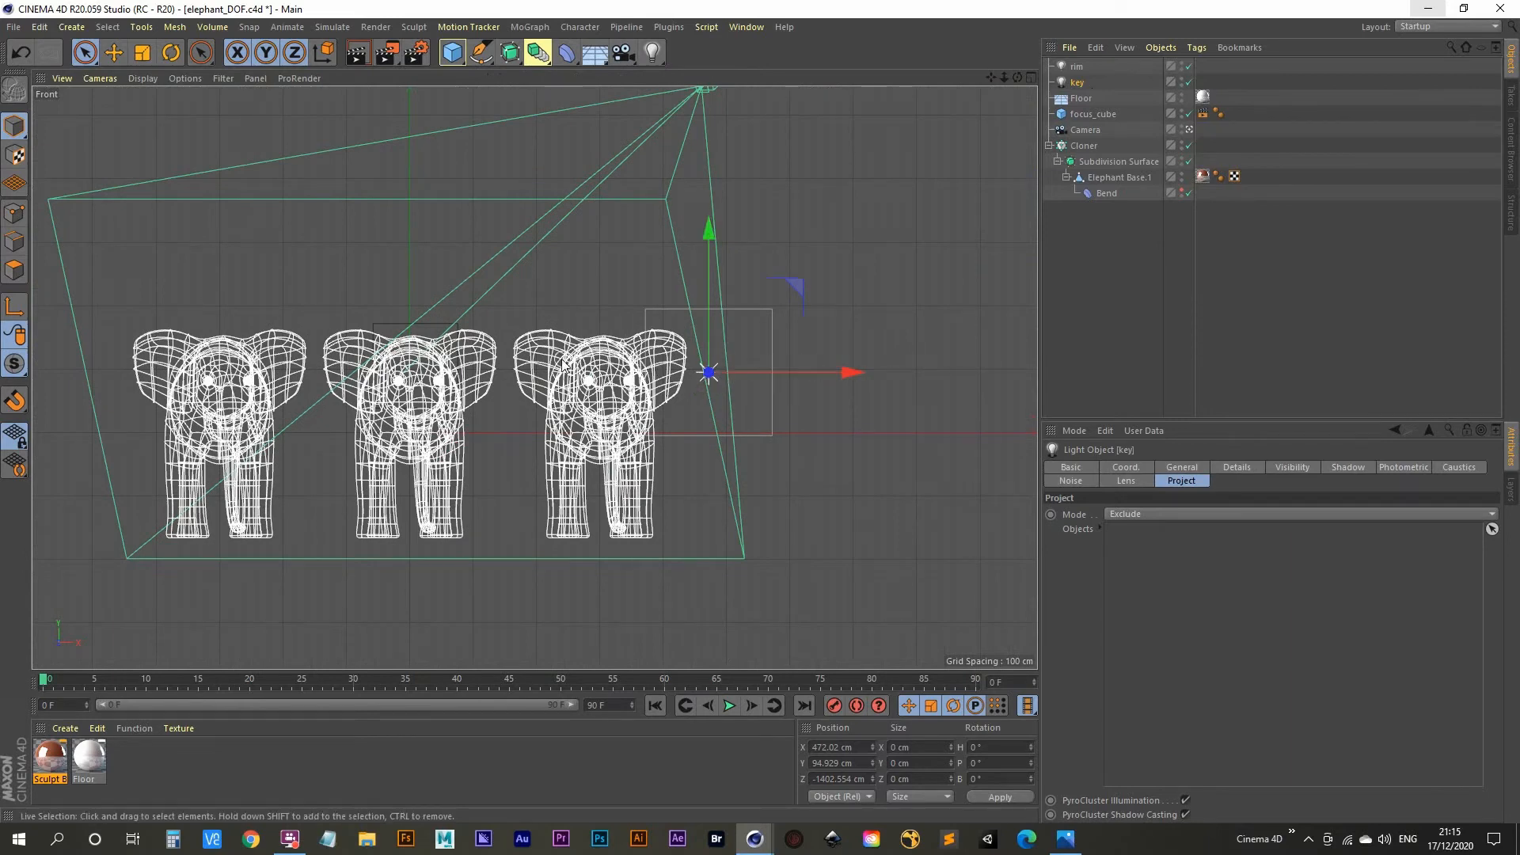
middle_click(605, 368)
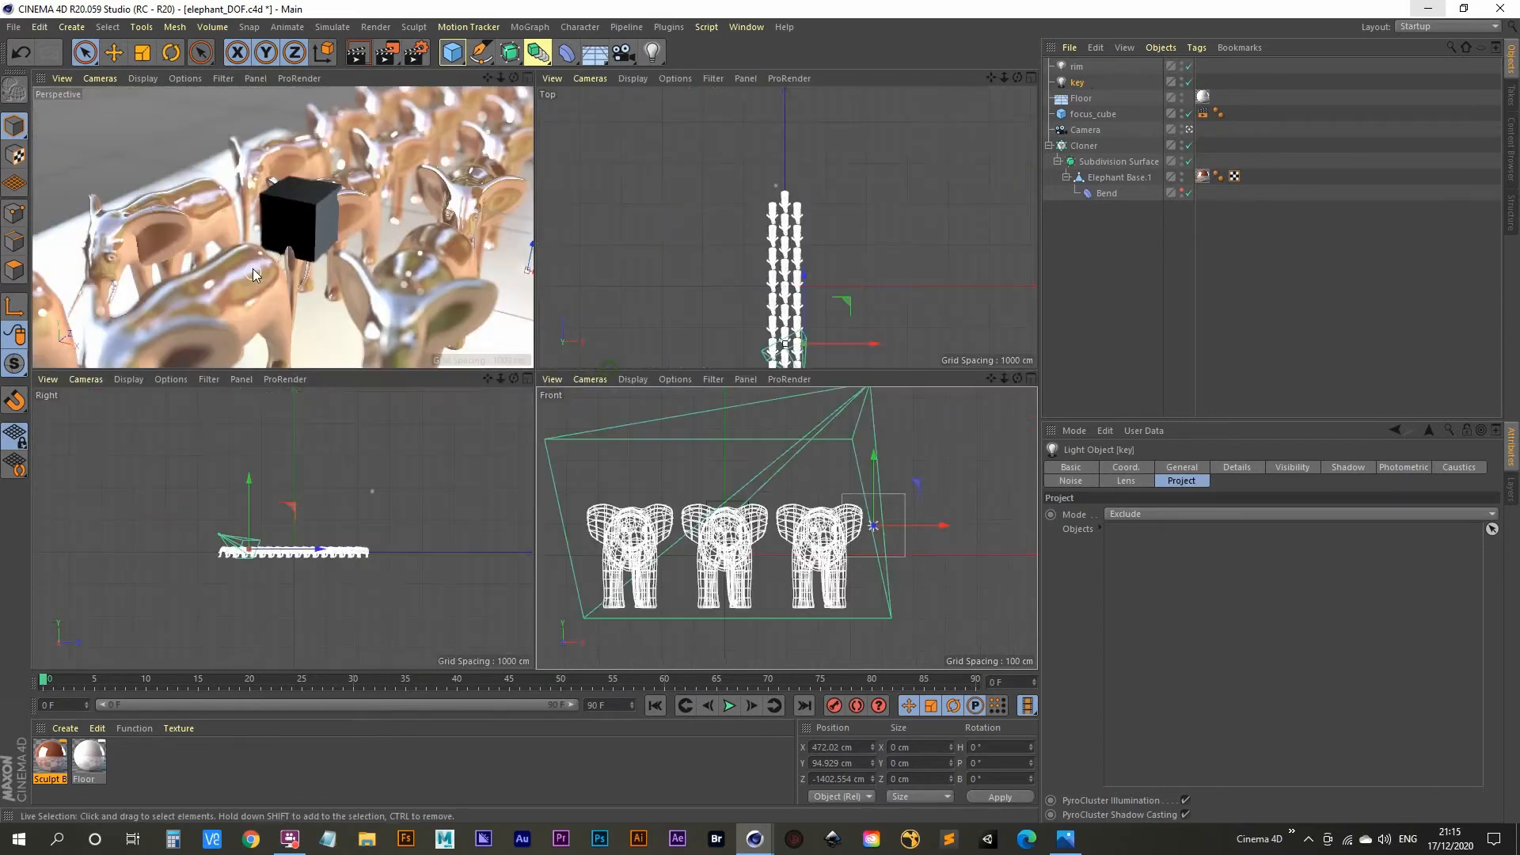
middle_click(237, 239)
click(387, 52)
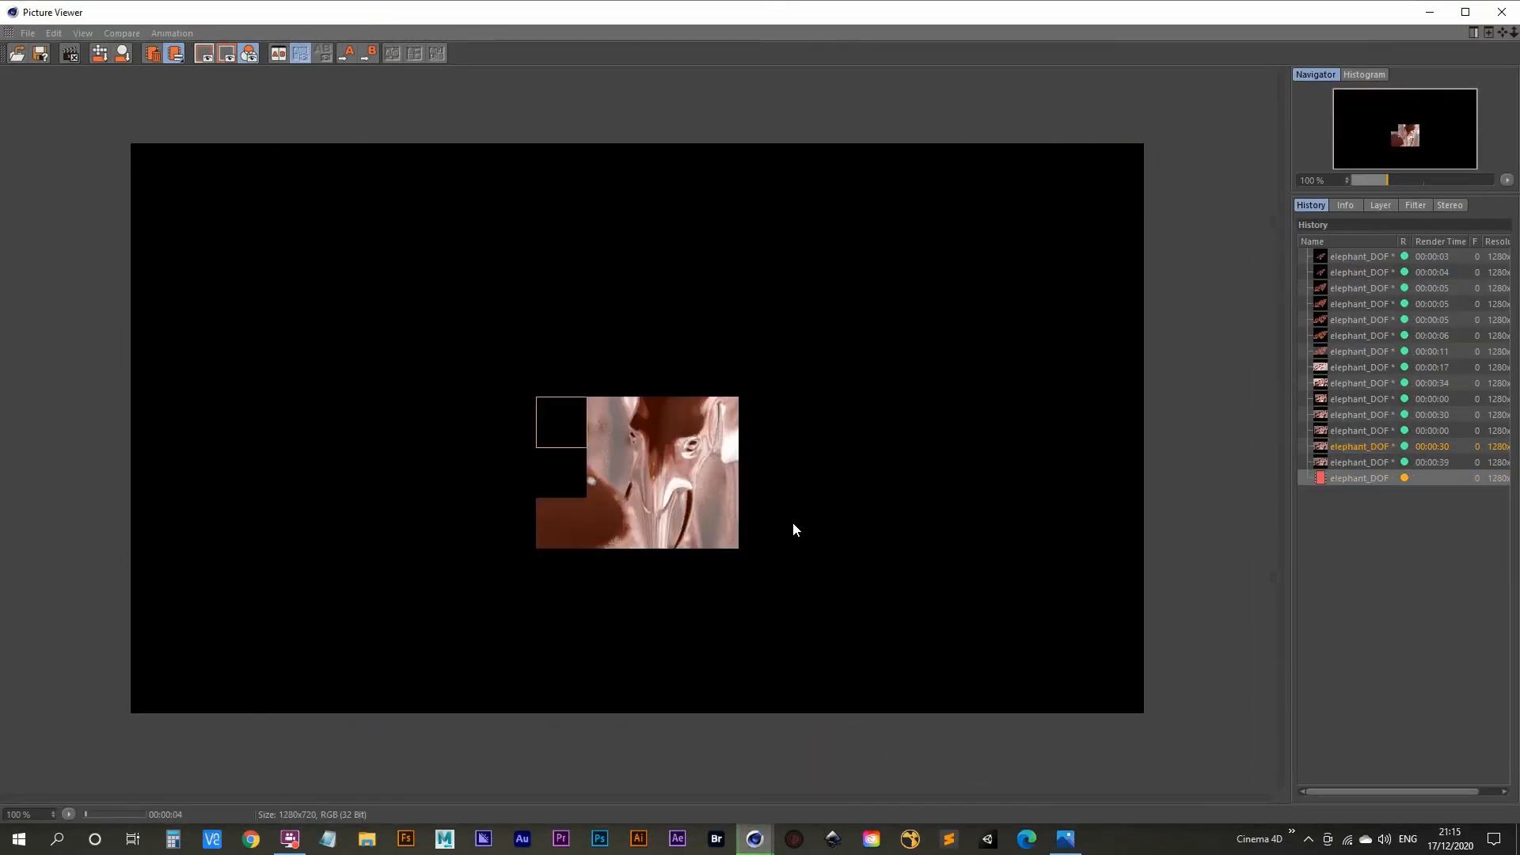
Step: Compare the in-progress render with the previous one in the Picture Viewer history
key(Up)
key(Down)
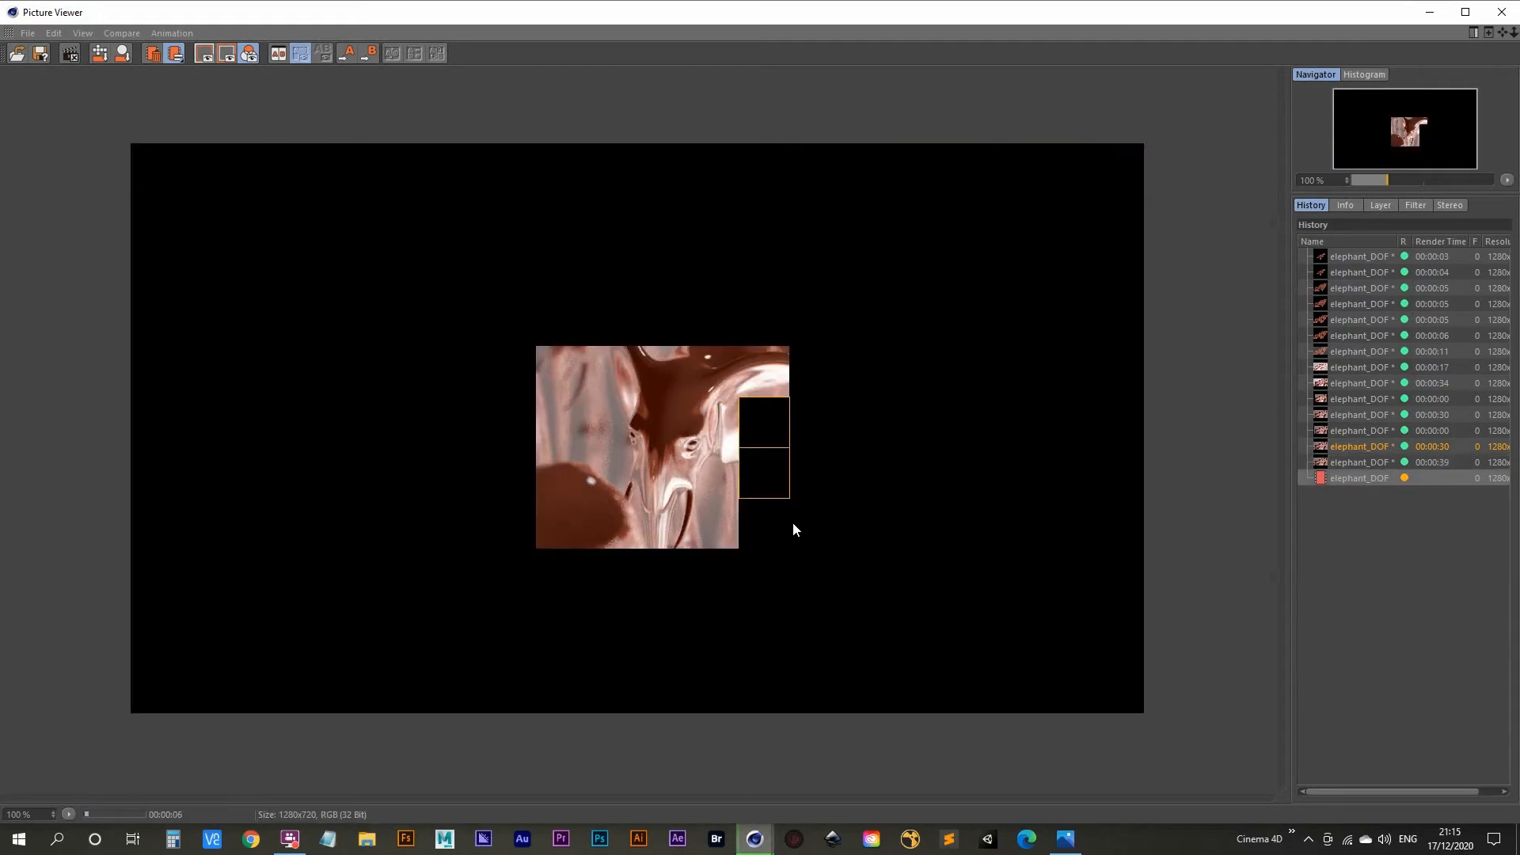
key(Up)
key(Down)
key(Up)
key(Down)
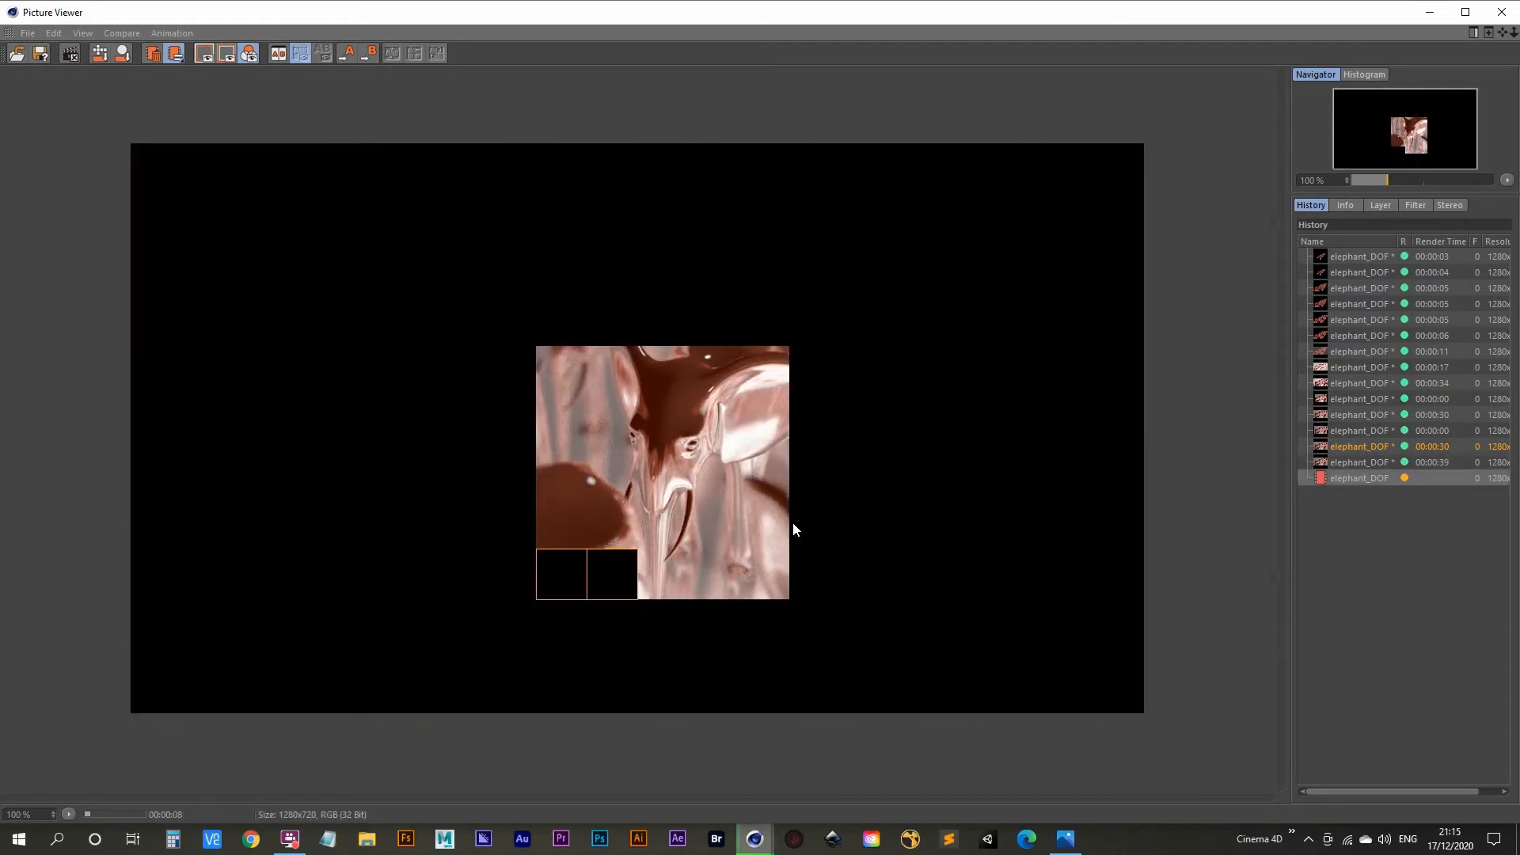
key(Up)
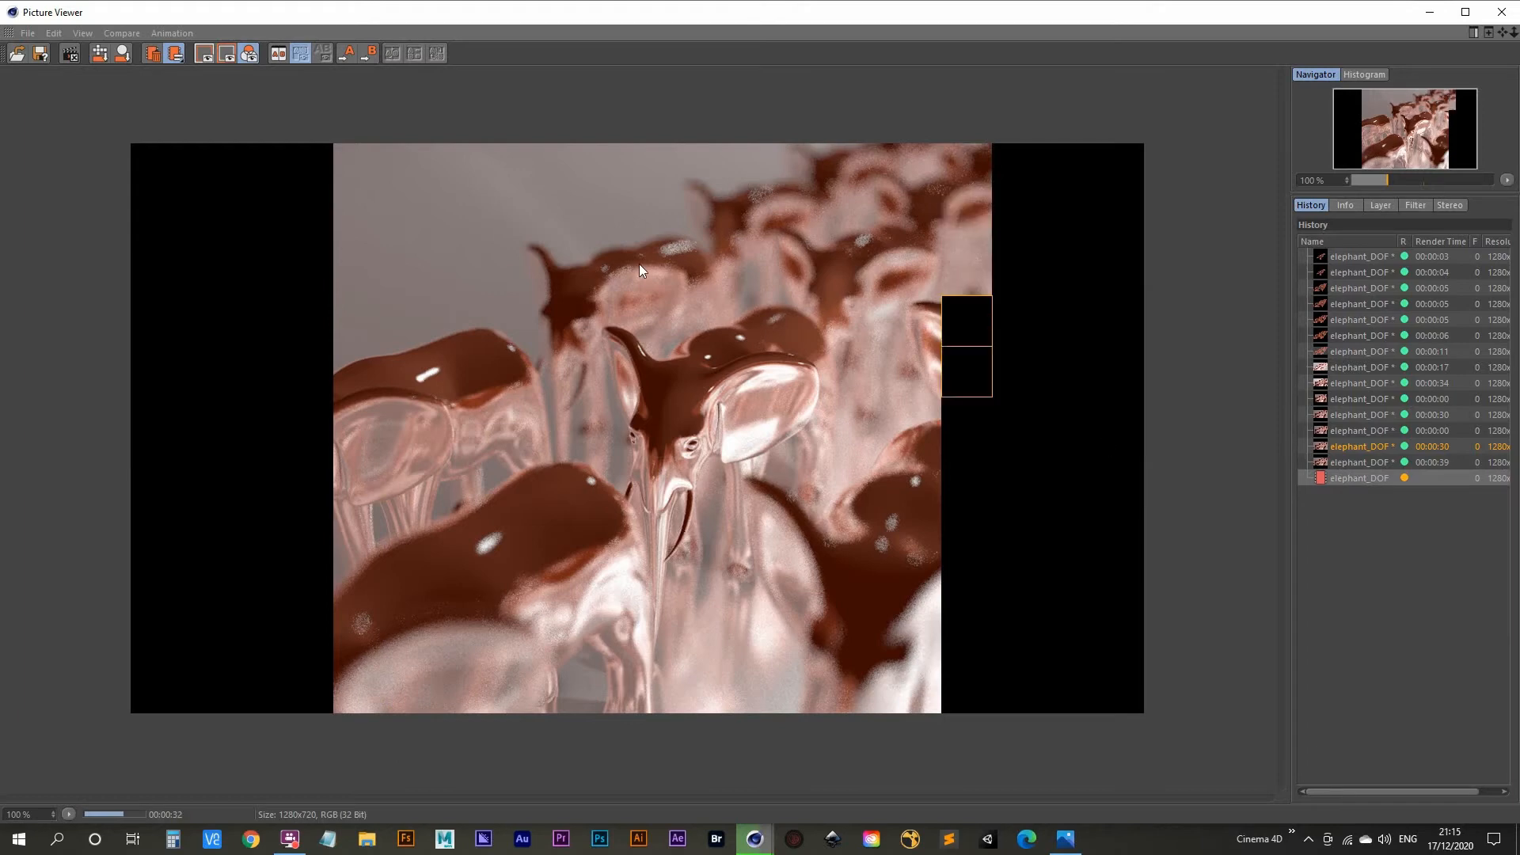
click(1429, 12)
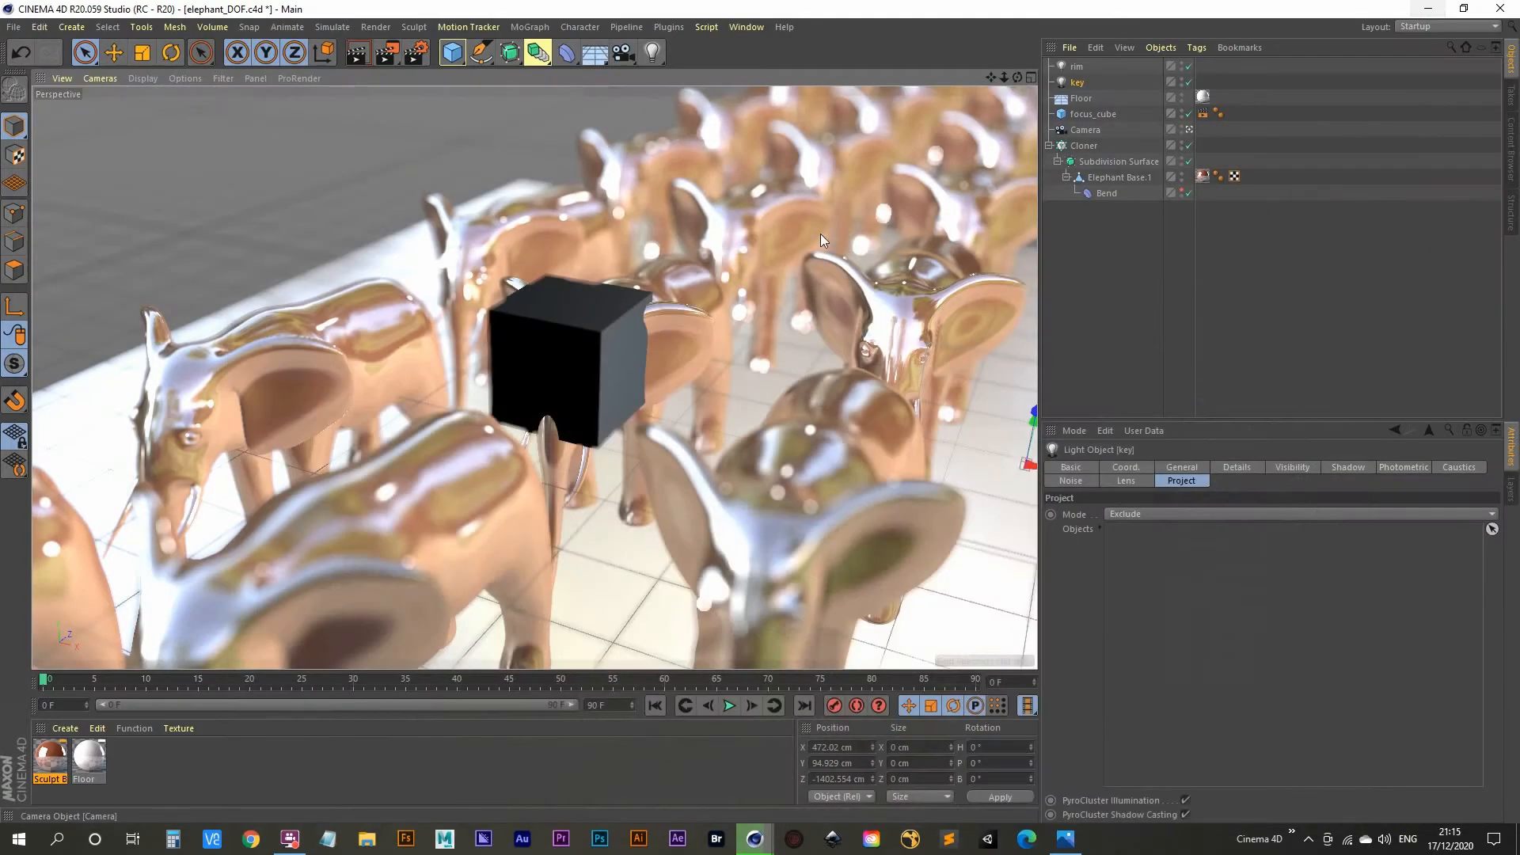
Step: Set the Physical renderer's sampling quality to Medium
click(416, 52)
drag(552, 39, 553, 148)
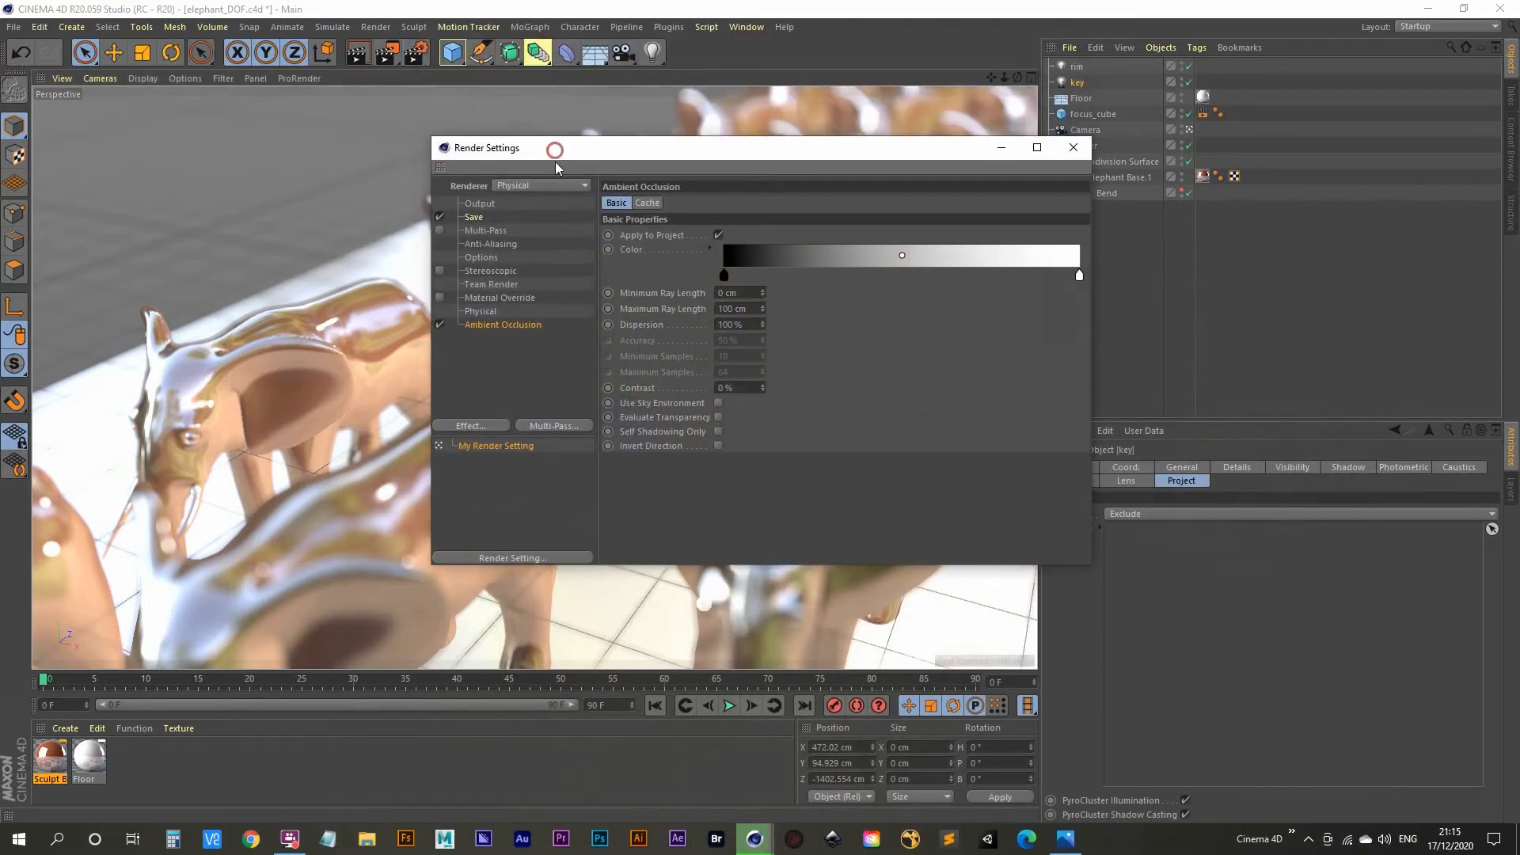
click(480, 311)
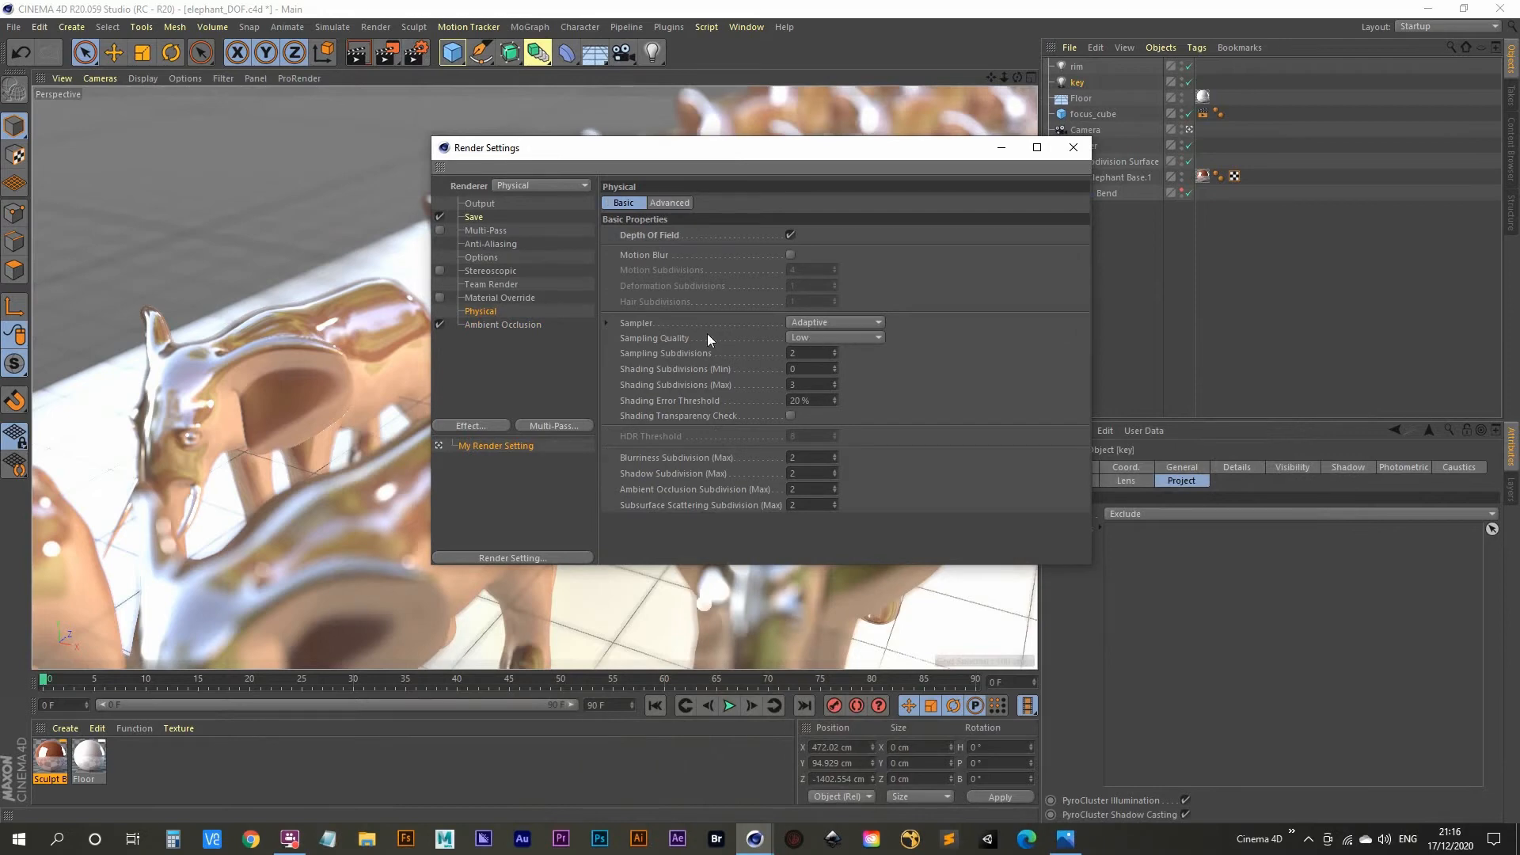
click(853, 338)
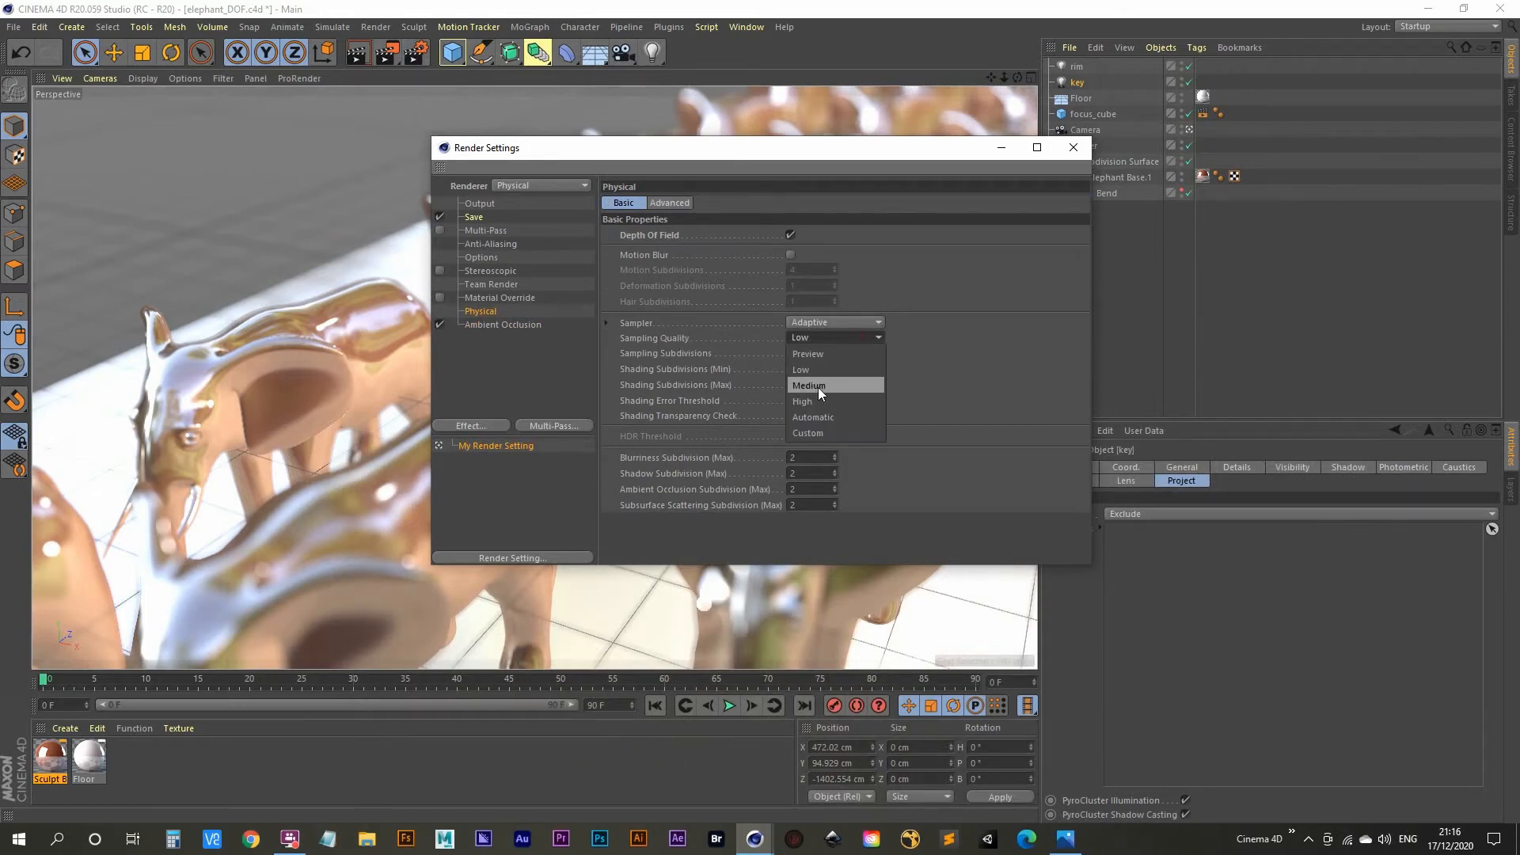
click(819, 386)
click(1074, 149)
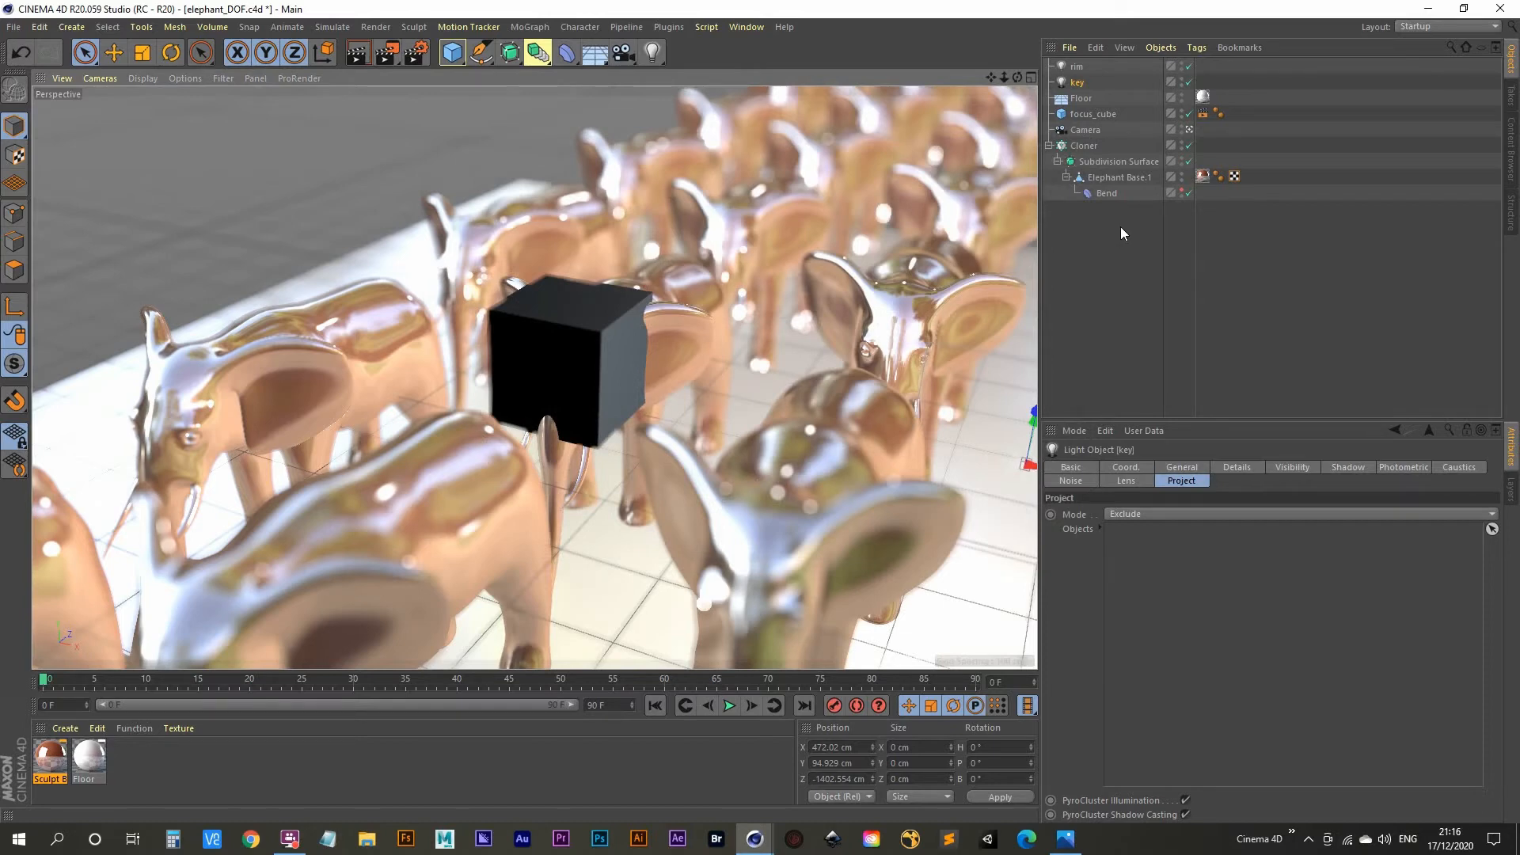
Step: Set the Bend deformer's strength to -19° and keyframe it at frame 0
click(1108, 193)
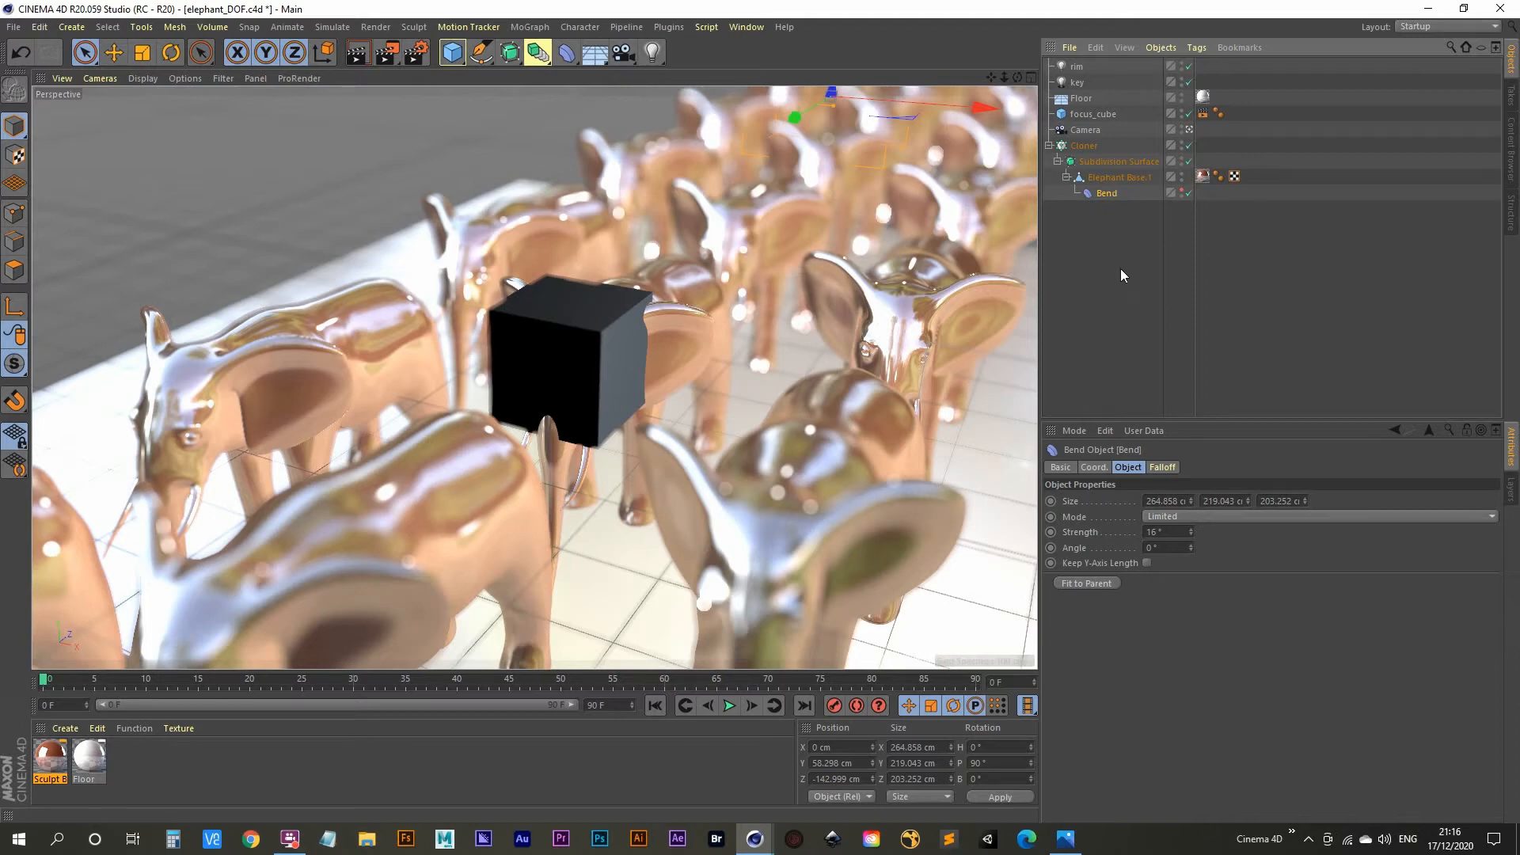
mouse_move(1189, 532)
mouse_down()
mouse_move(1190, 558)
mouse_move(1190, 532)
mouse_up()
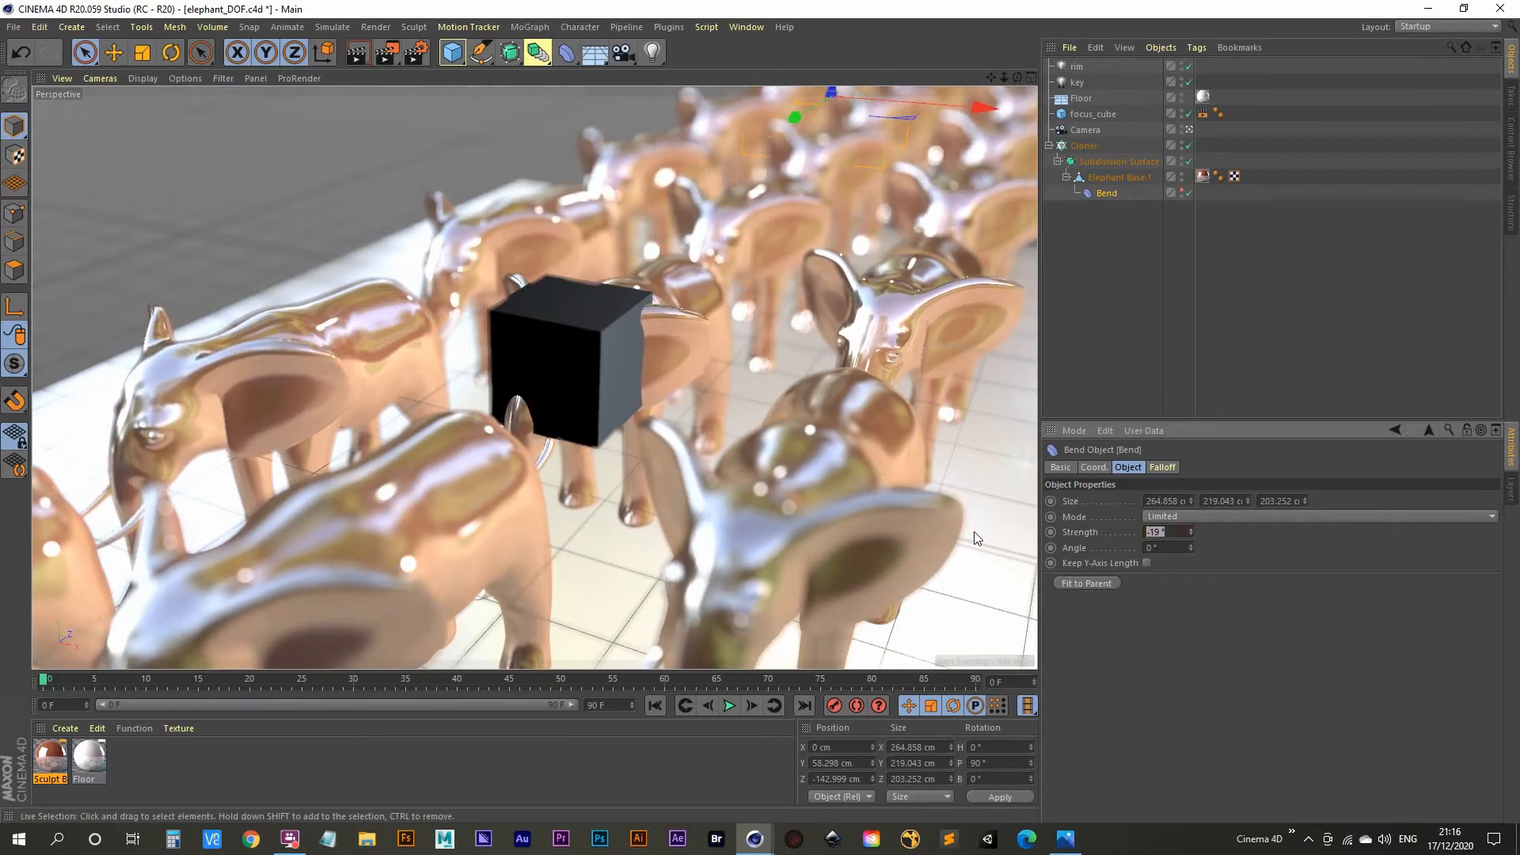
ctrl+click(1050, 532)
Step: Set the Bend strength to 35° at frame 45 and keyframe it
click(510, 681)
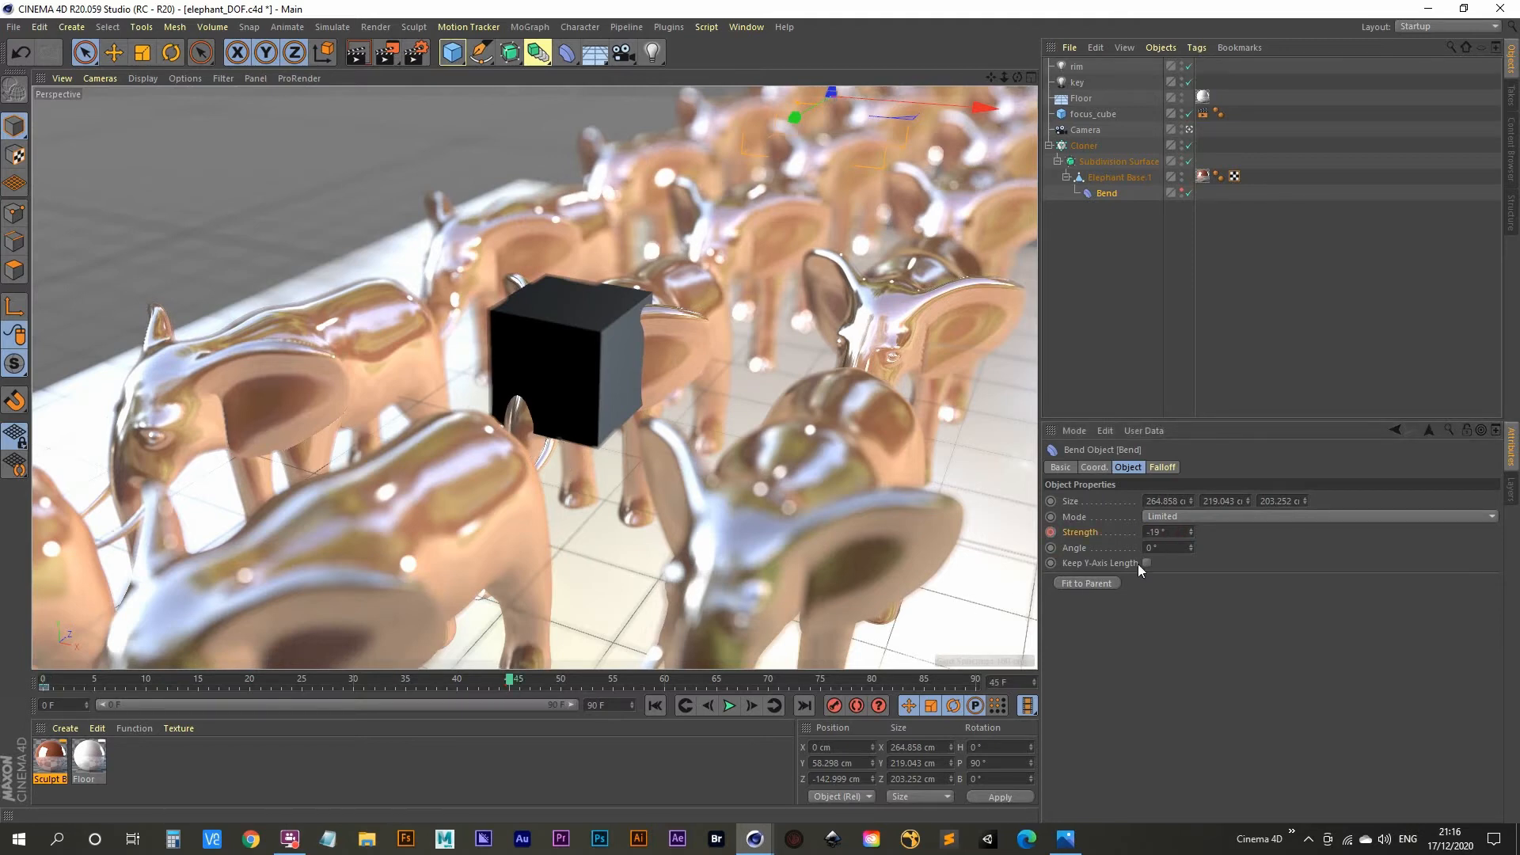
click(1181, 534)
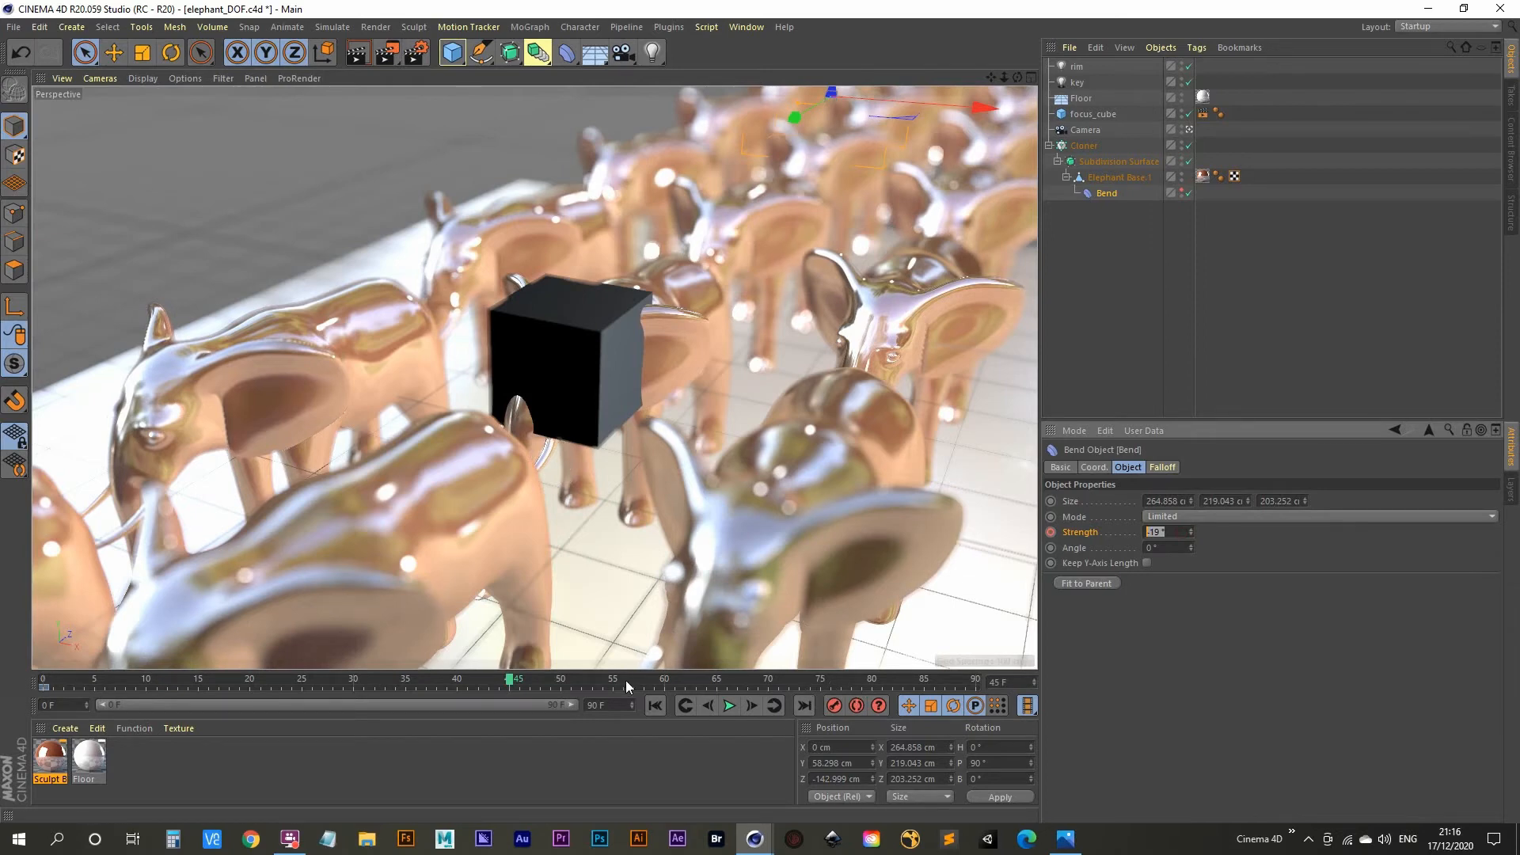
click(510, 685)
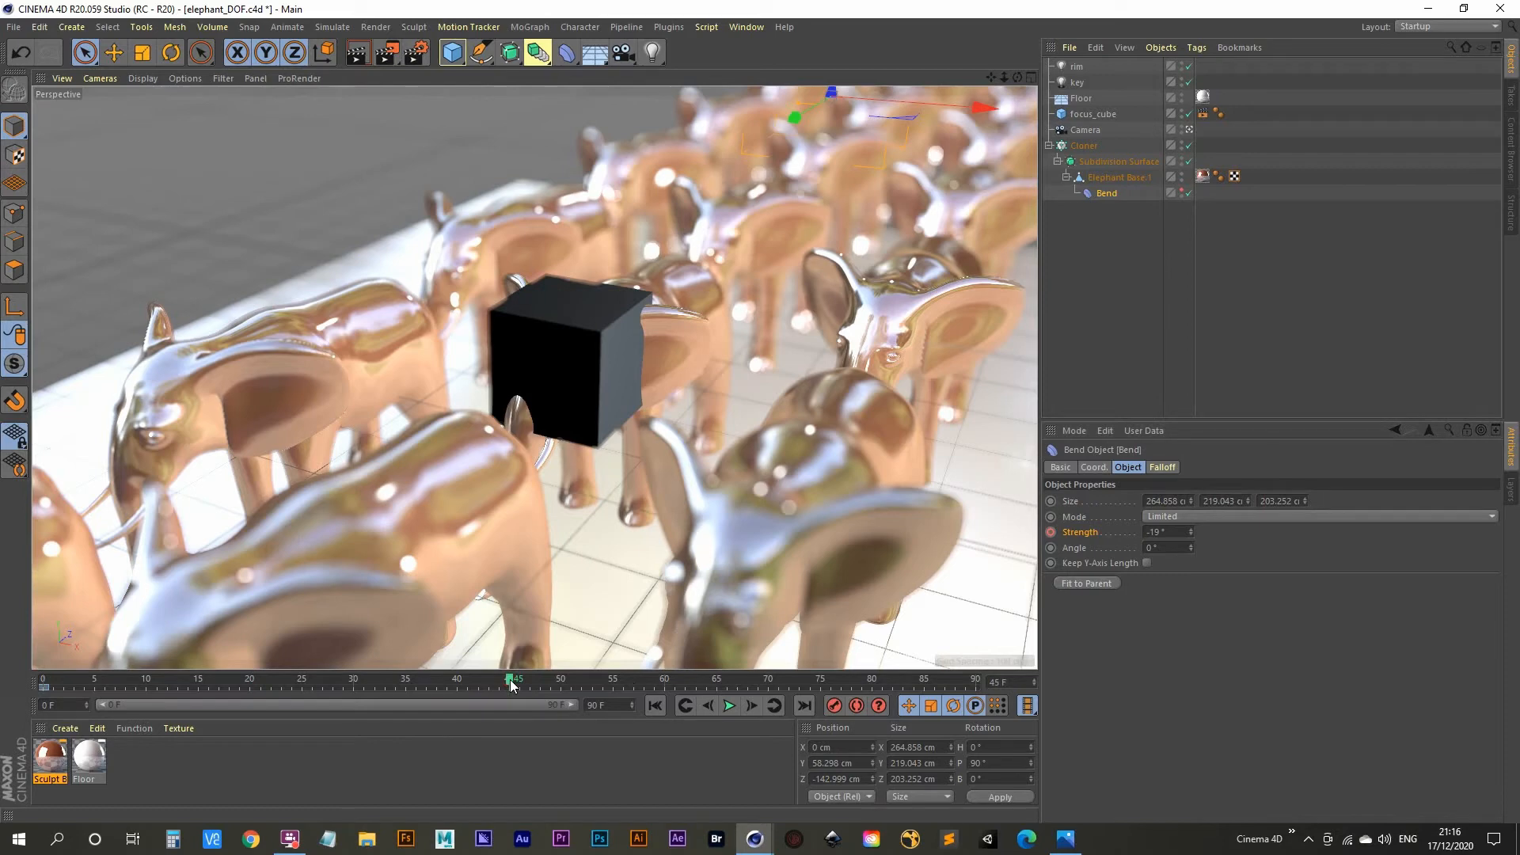
drag(1181, 533, 1131, 531)
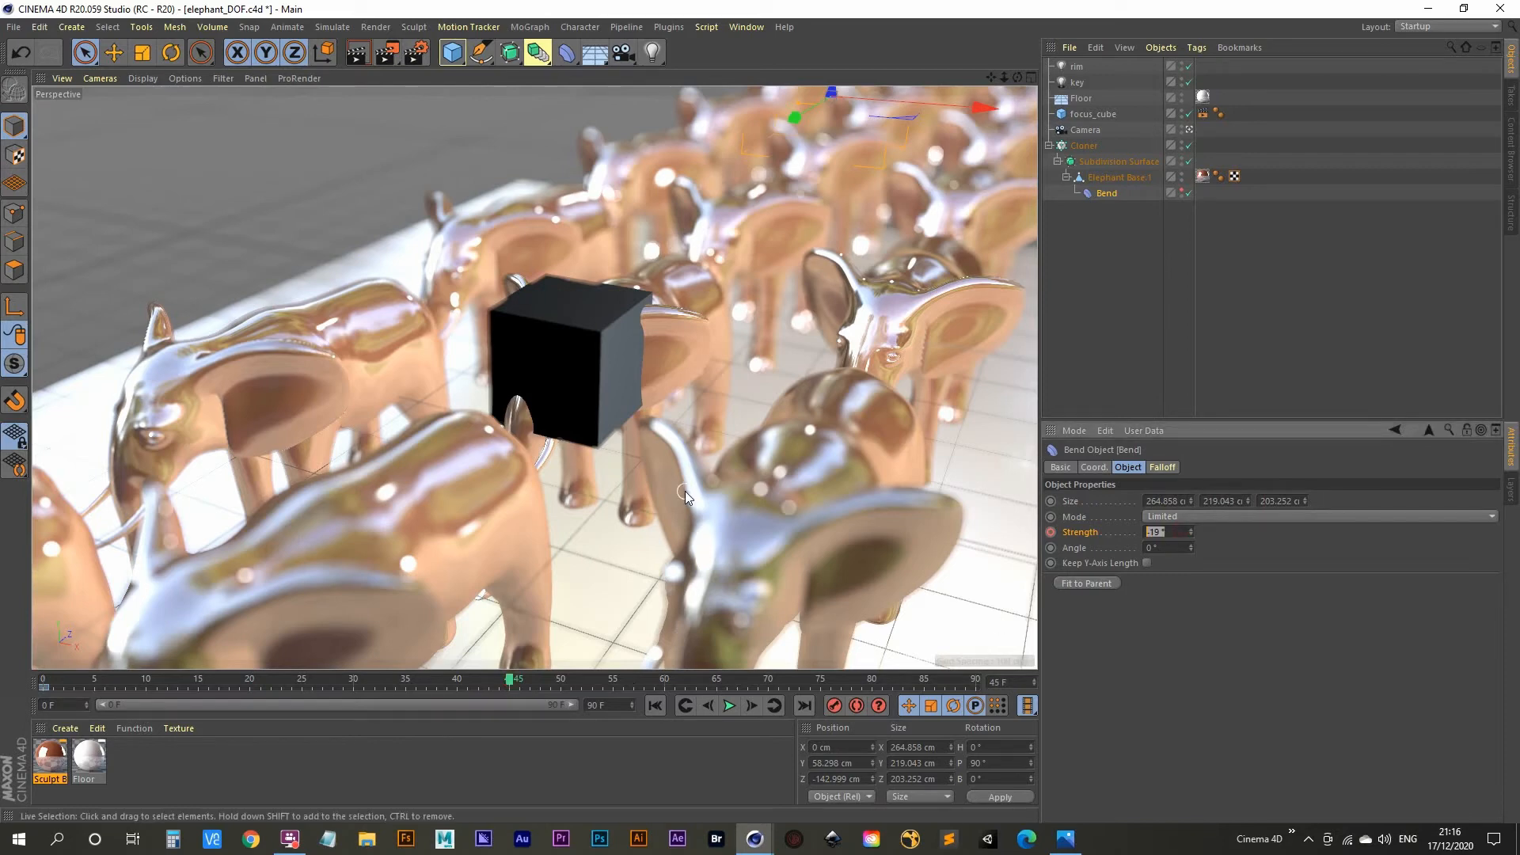
text(14)
key(Return)
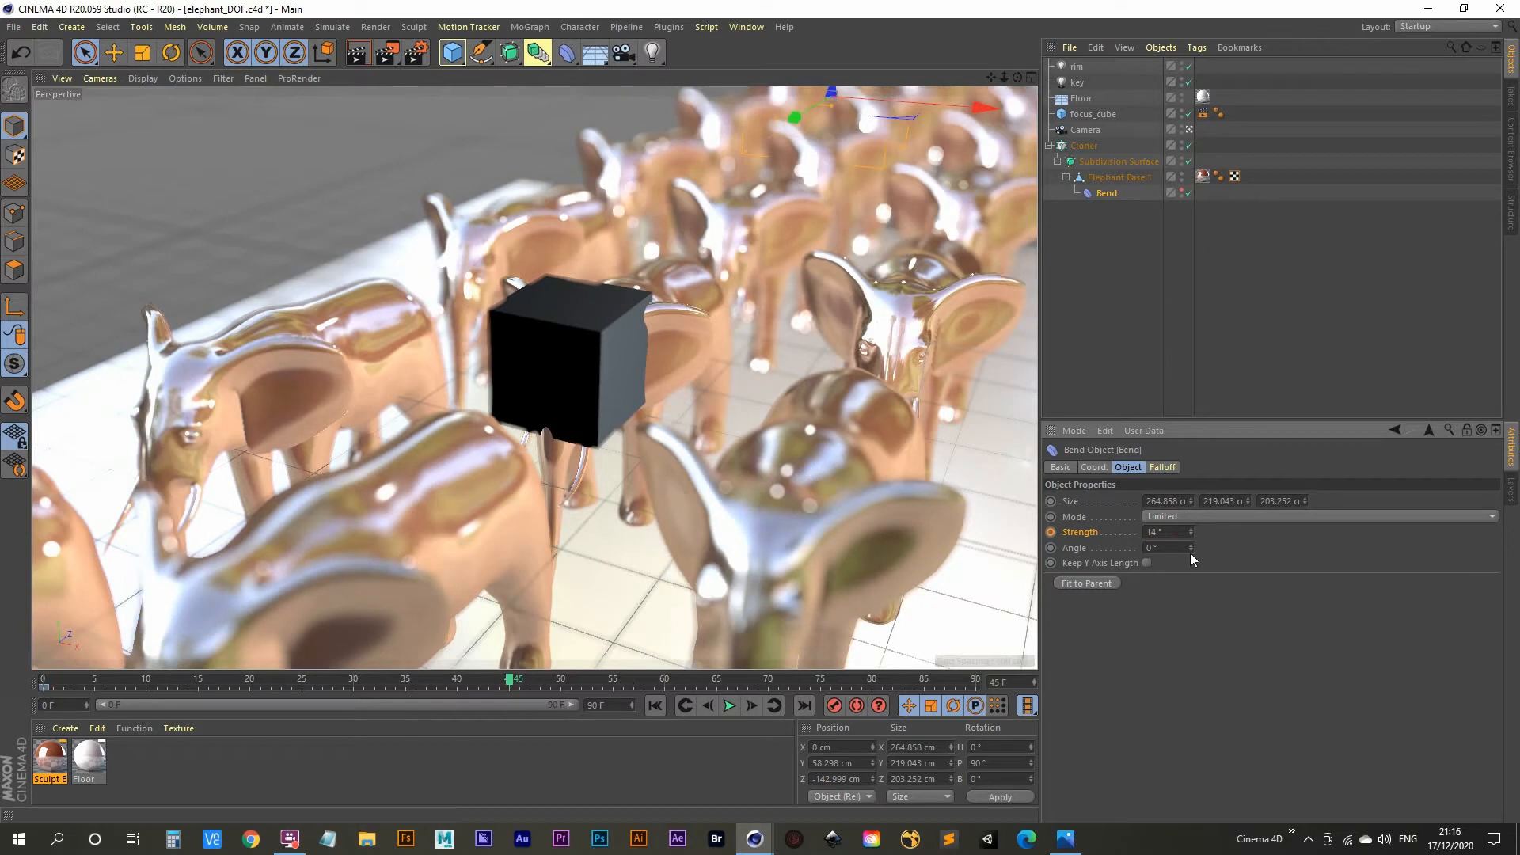
drag(1189, 531, 1130, 546)
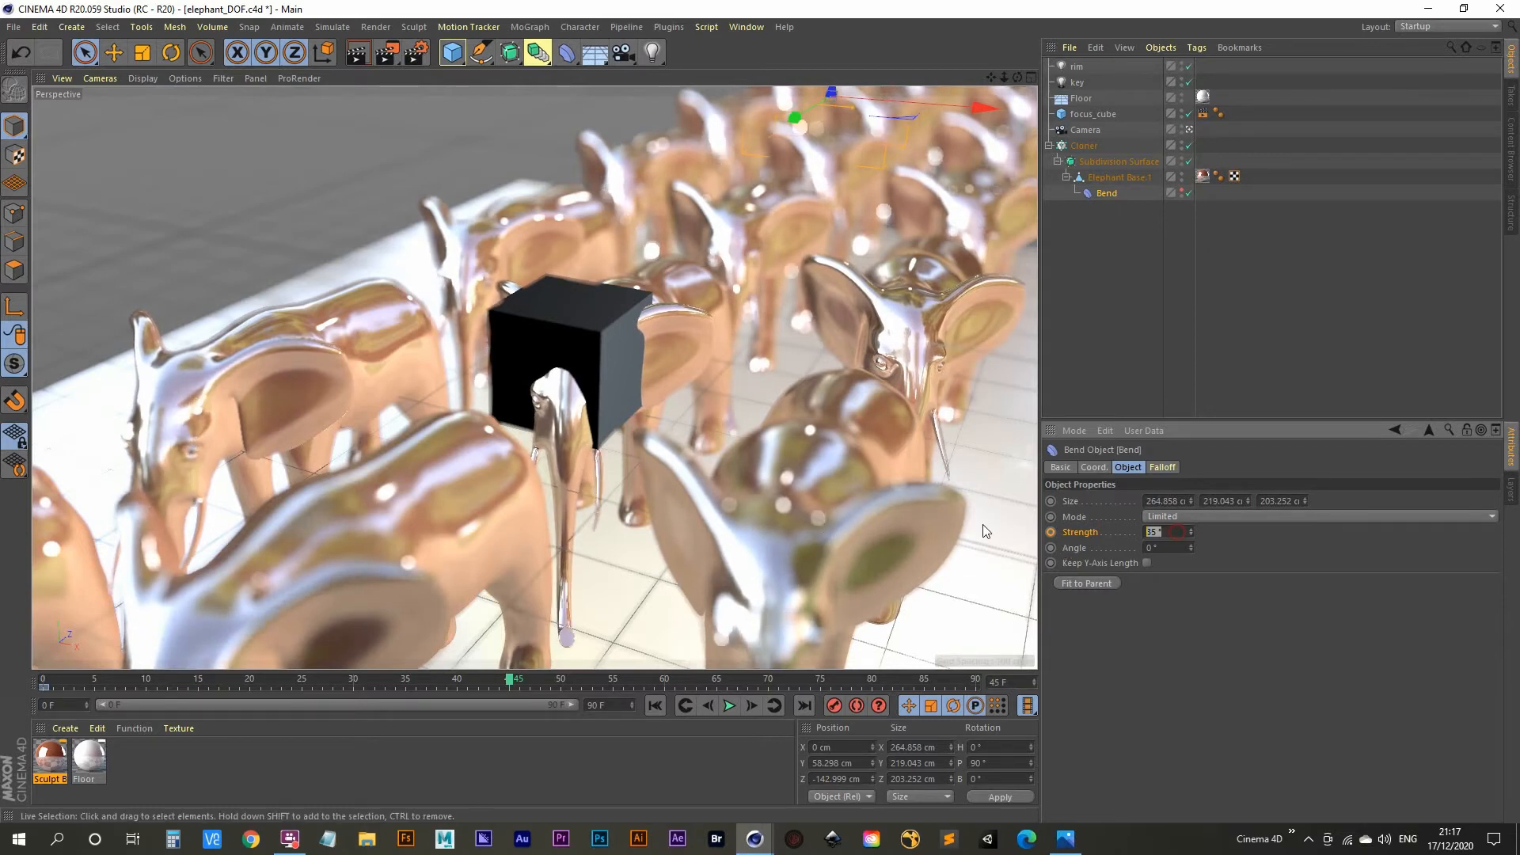
click(1051, 532)
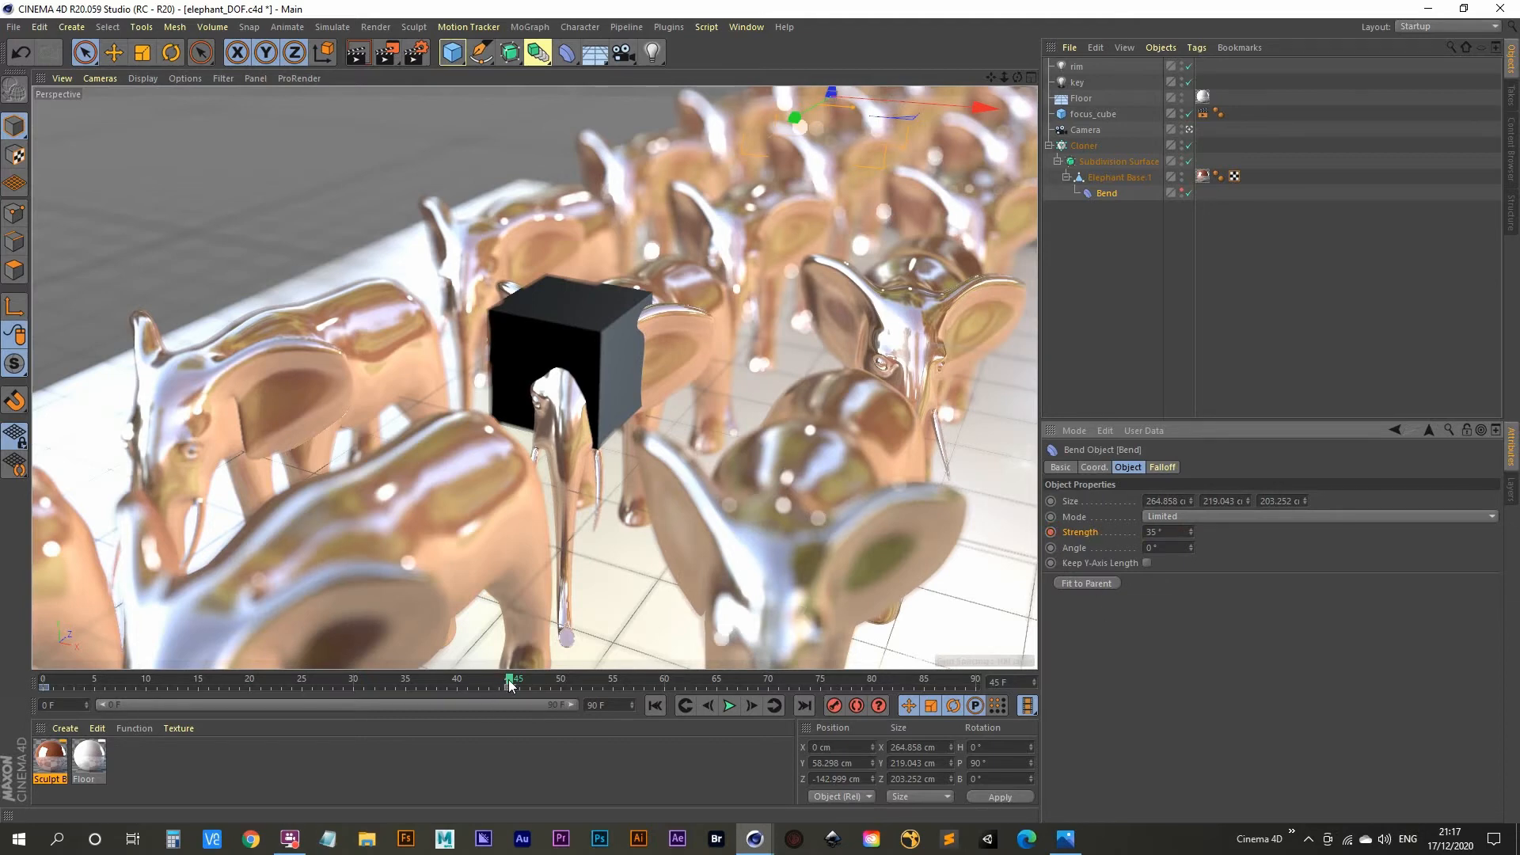
Step: Copy the Bend strength key from frame 0 to frame 90 and play back the animation from the start
click(44, 688)
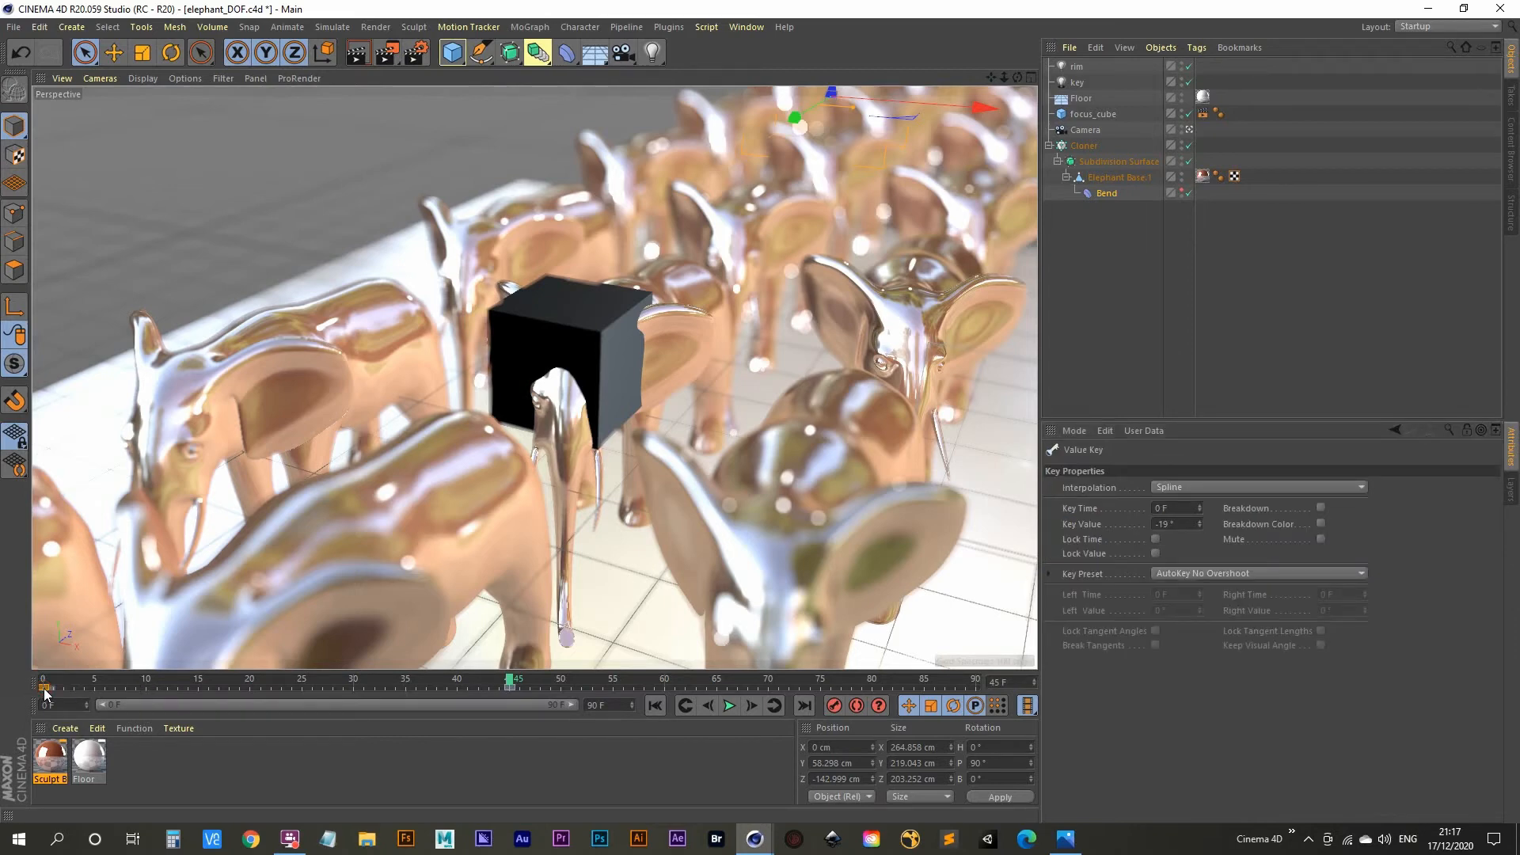
drag(43, 690, 976, 689)
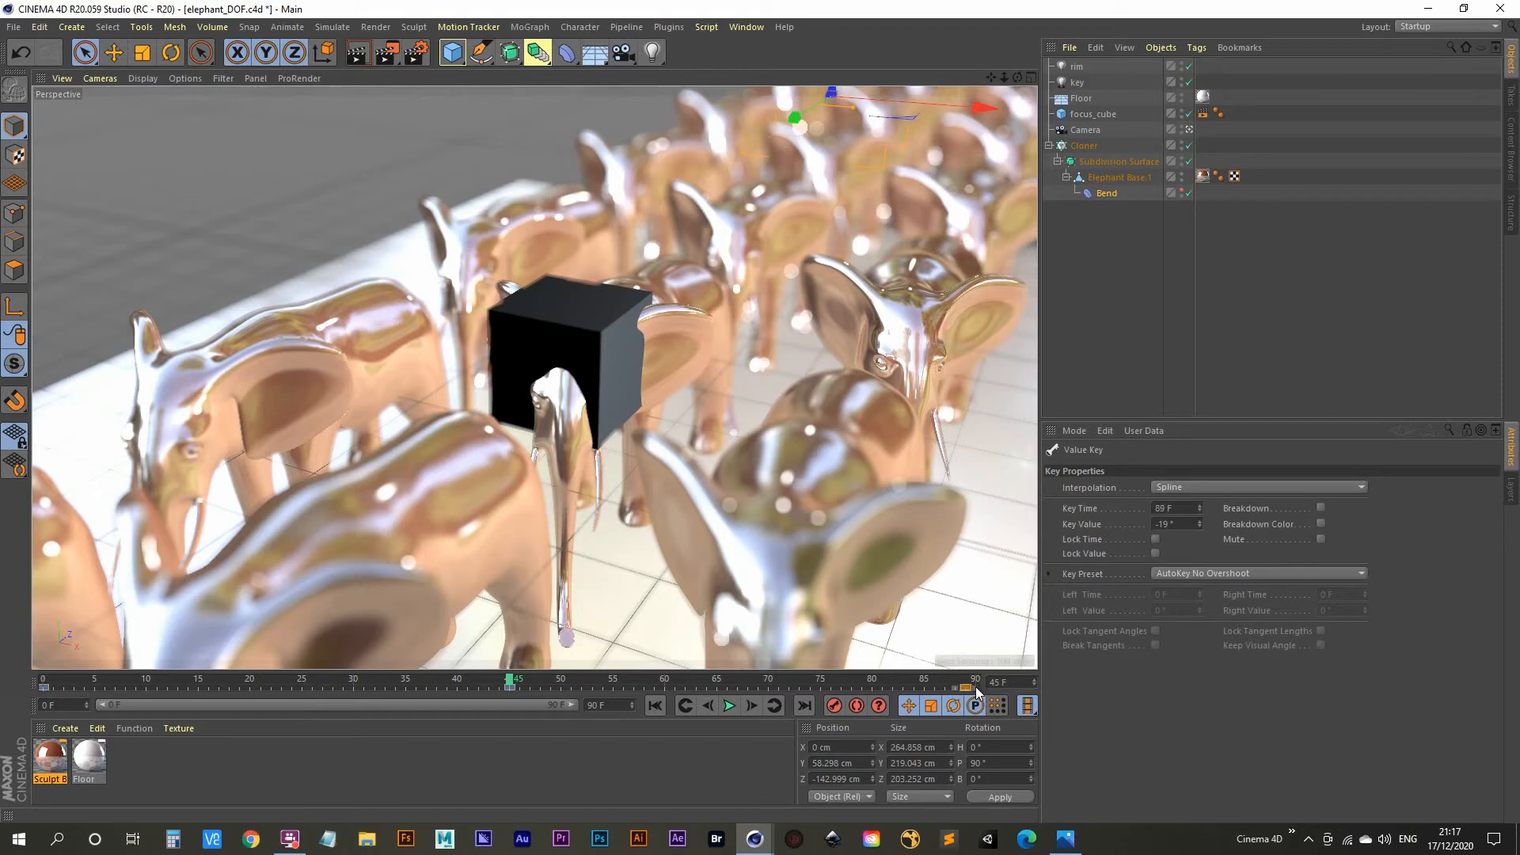
click(652, 705)
click(729, 705)
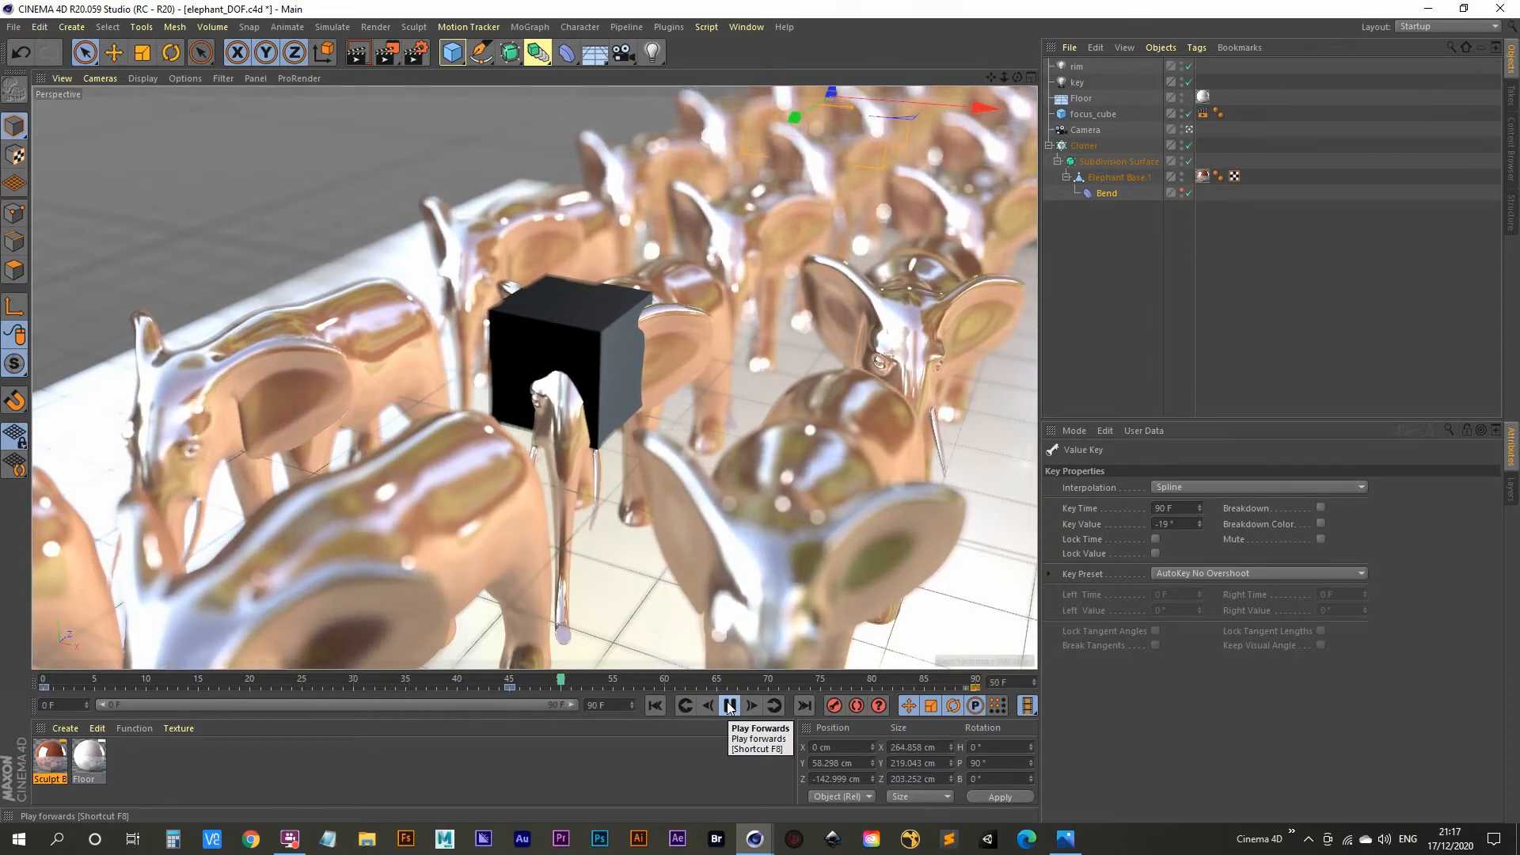
click(729, 707)
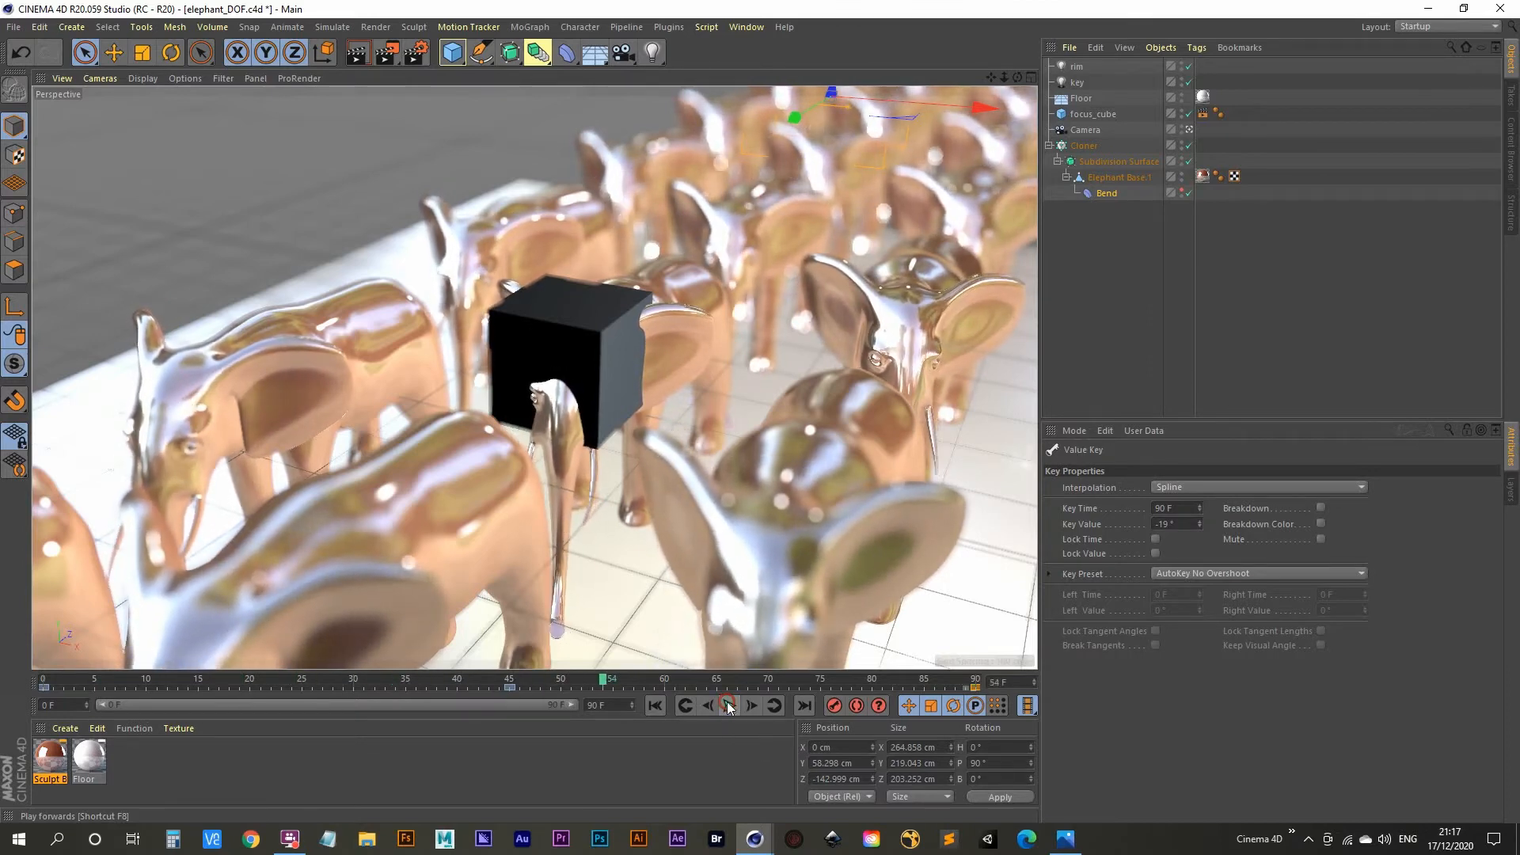
Step: Set the Cloner's instance mode to Render Instance, then try a 75 % offset and undo it
click(1082, 147)
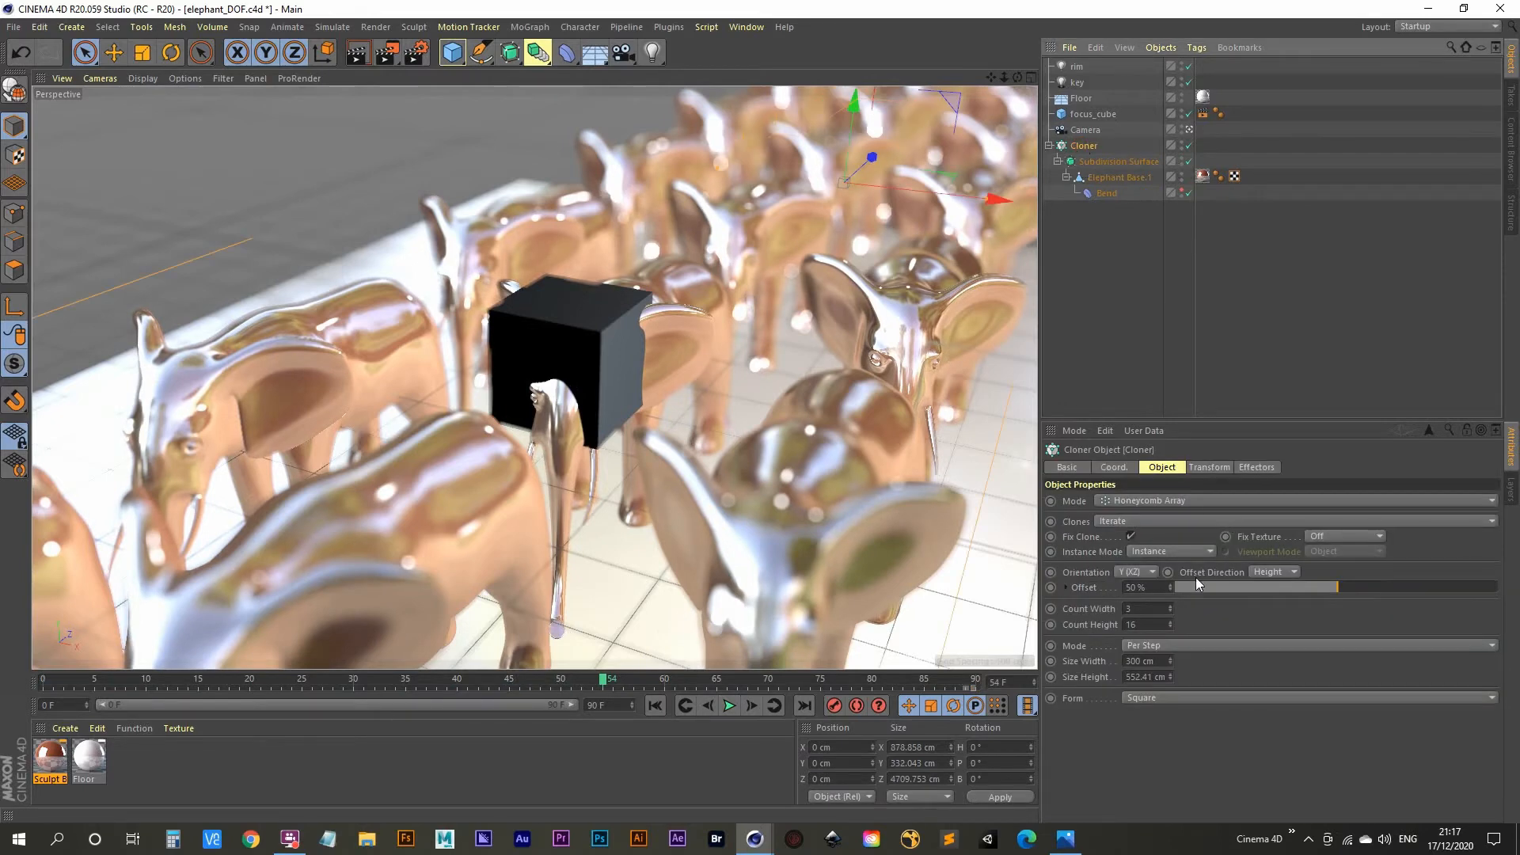
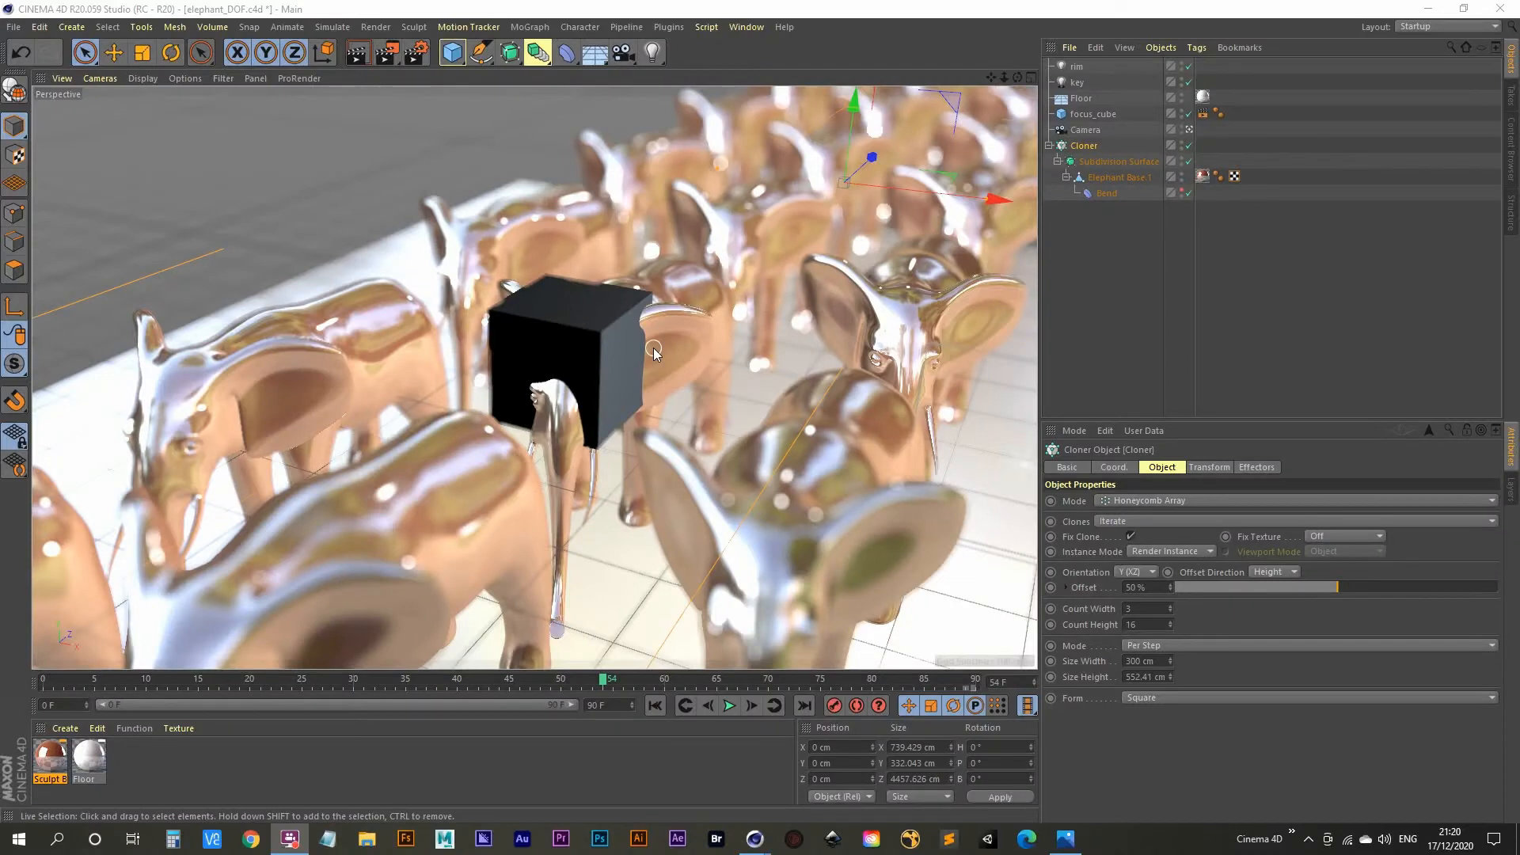
mouse_move(1170, 587)
mouse_down()
mouse_move(1169, 570)
mouse_move(1170, 600)
mouse_move(1169, 578)
mouse_up()
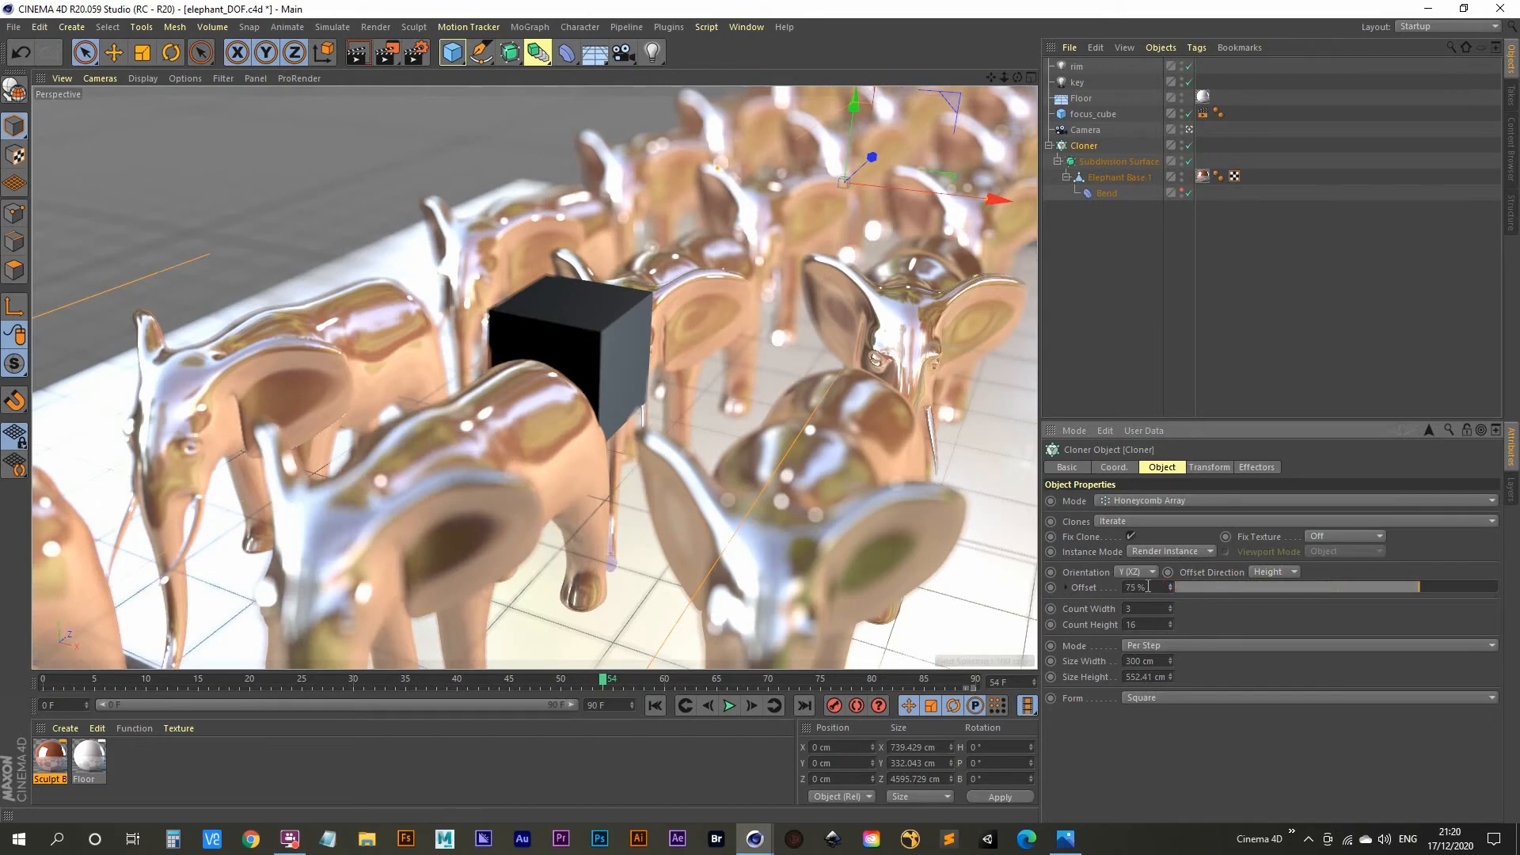
key(ctrl+z)
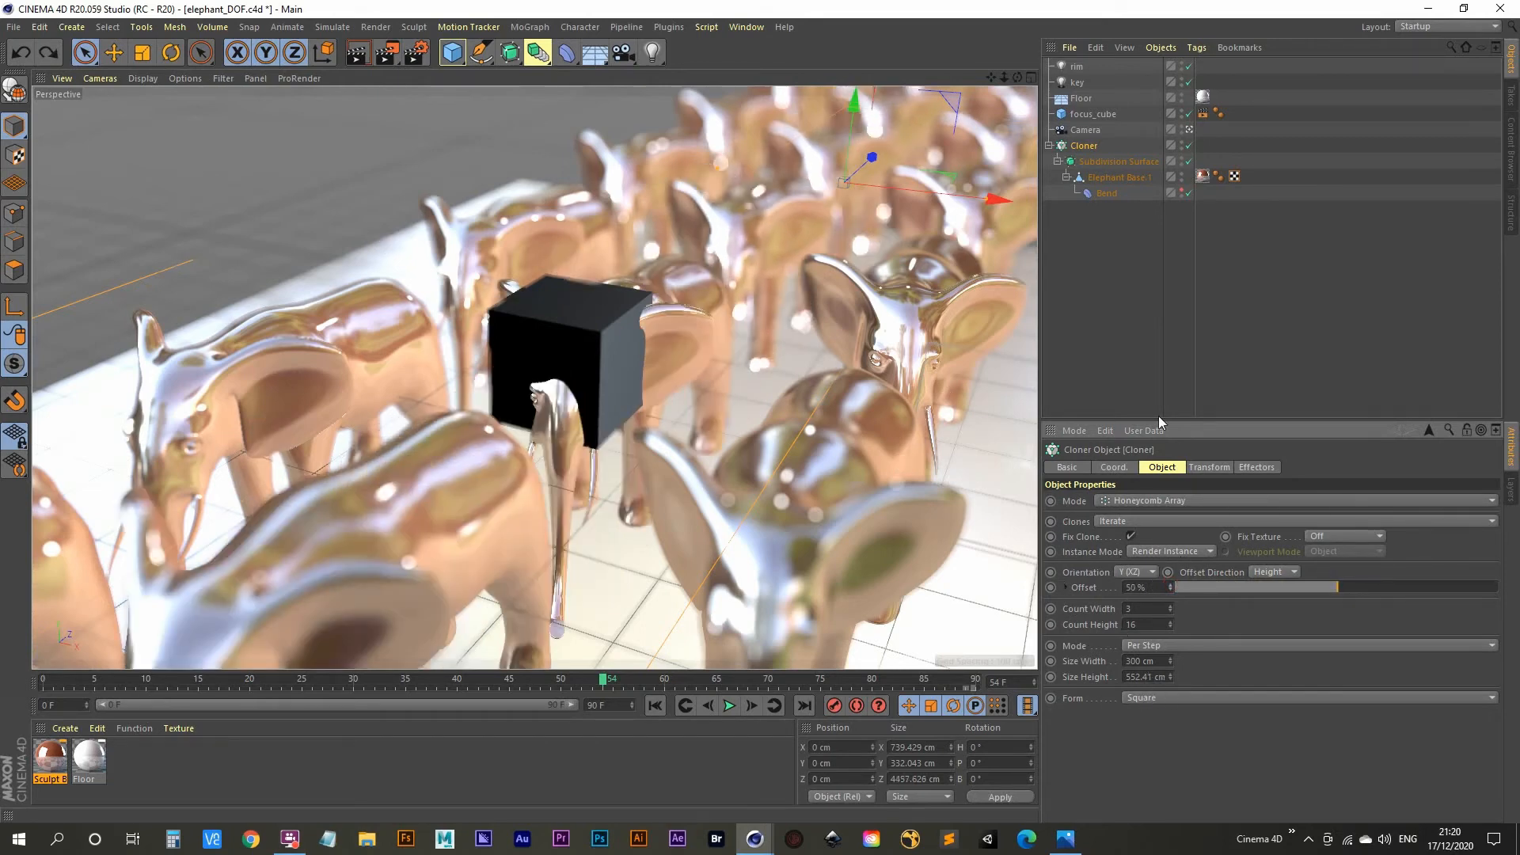
Step: Leave the camera view and set the Cloner's form to Circle, with count width 4 and count height 15
click(1188, 129)
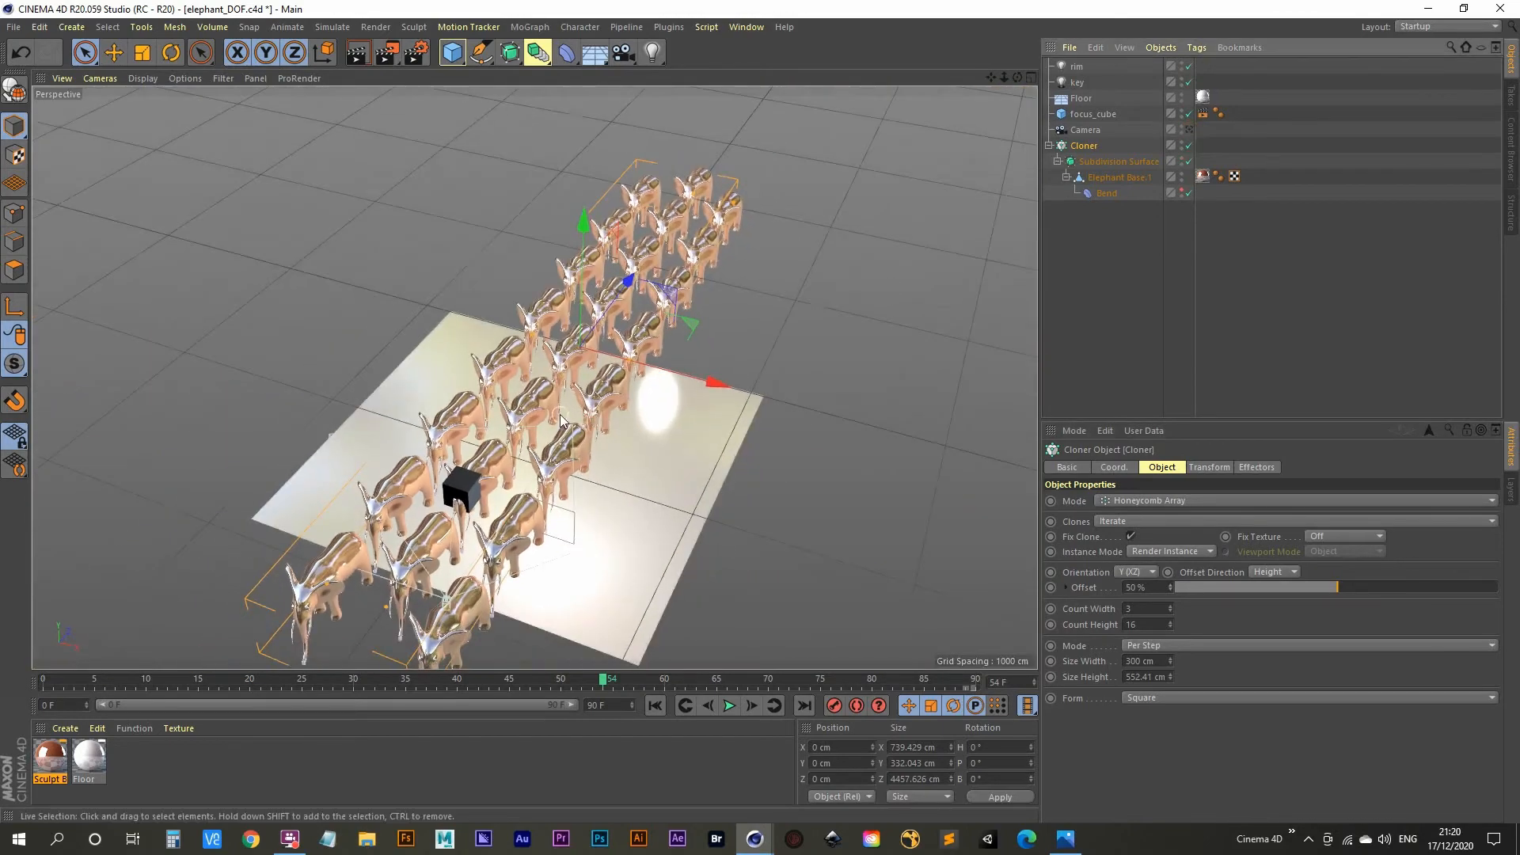
alt+middle_drag(519, 464, 551, 381)
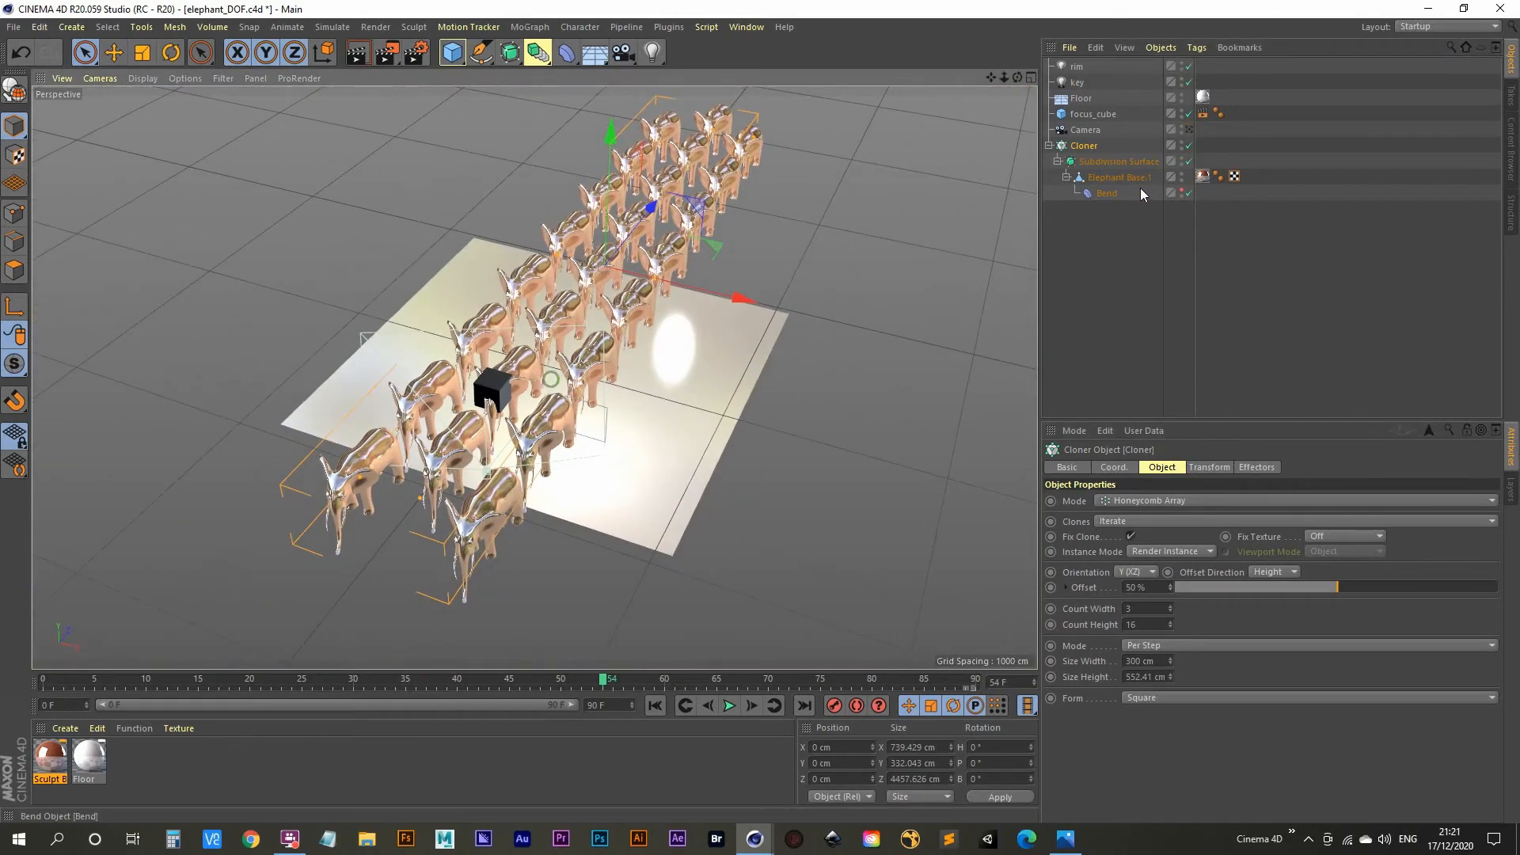
click(1154, 698)
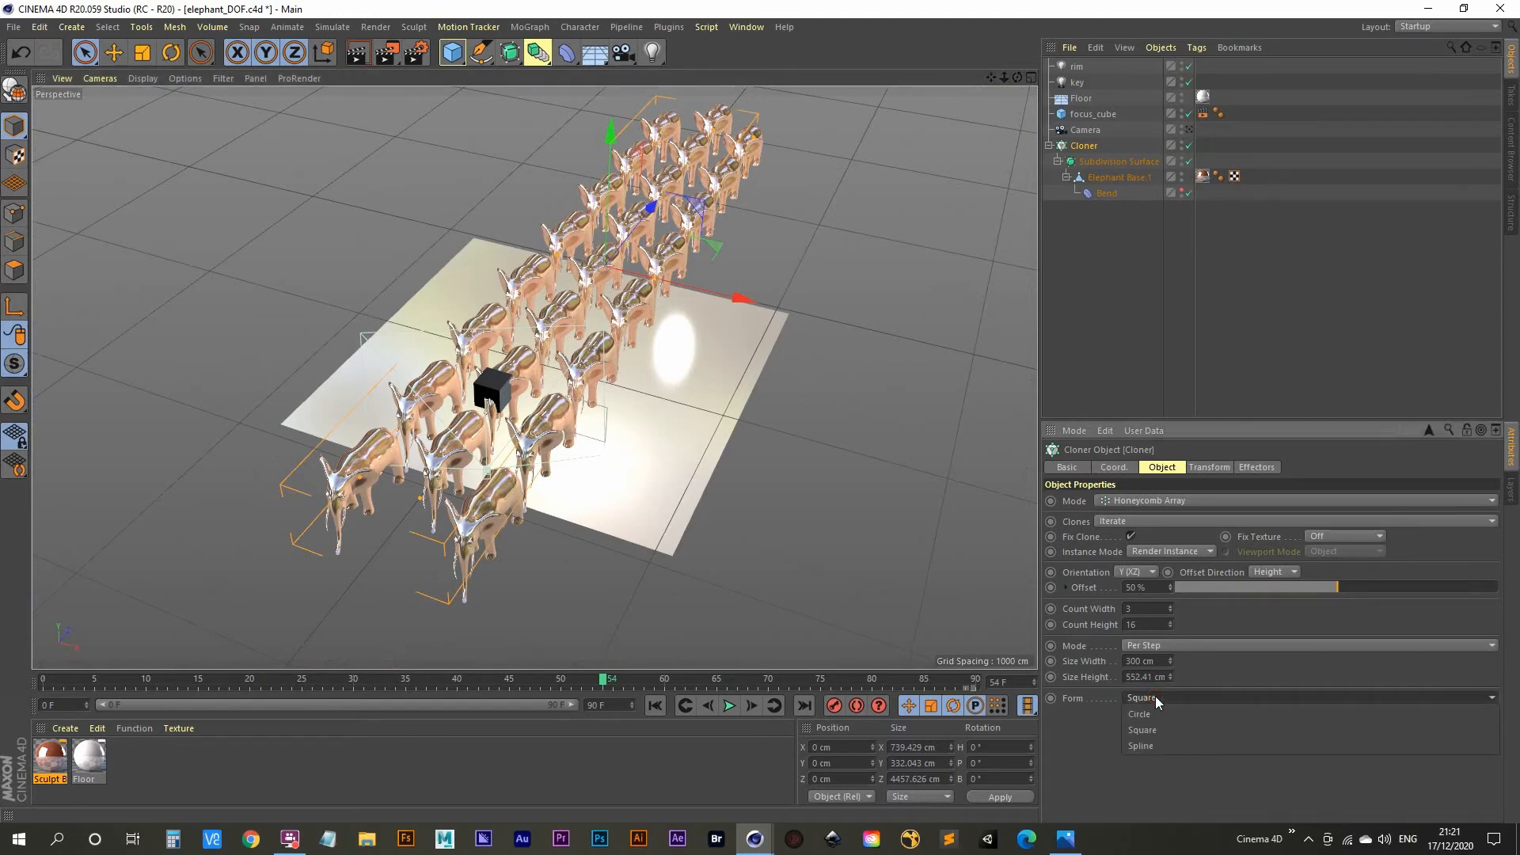
click(1155, 714)
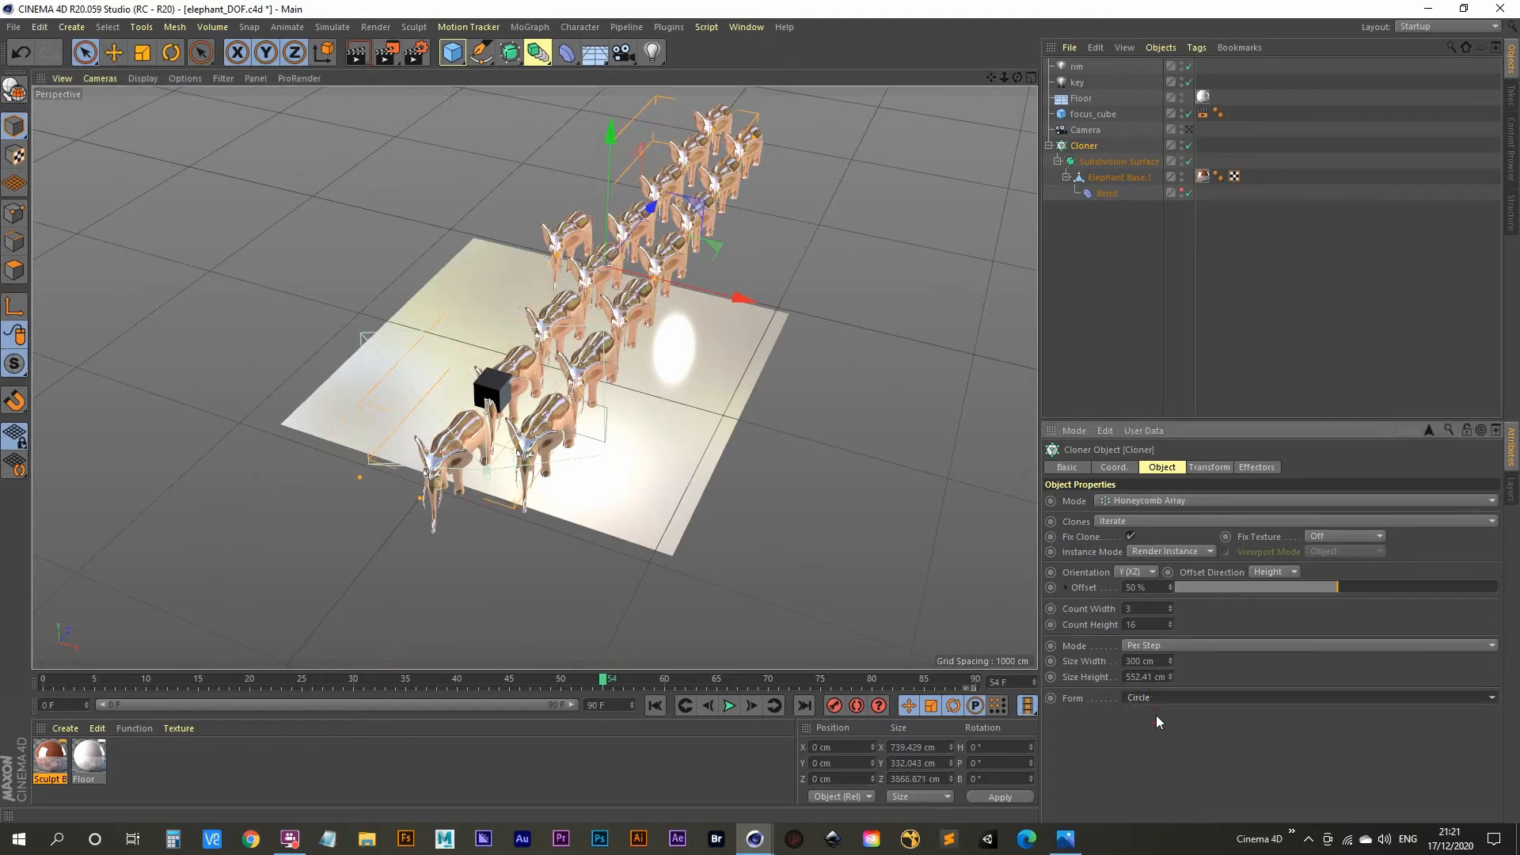
click(1170, 607)
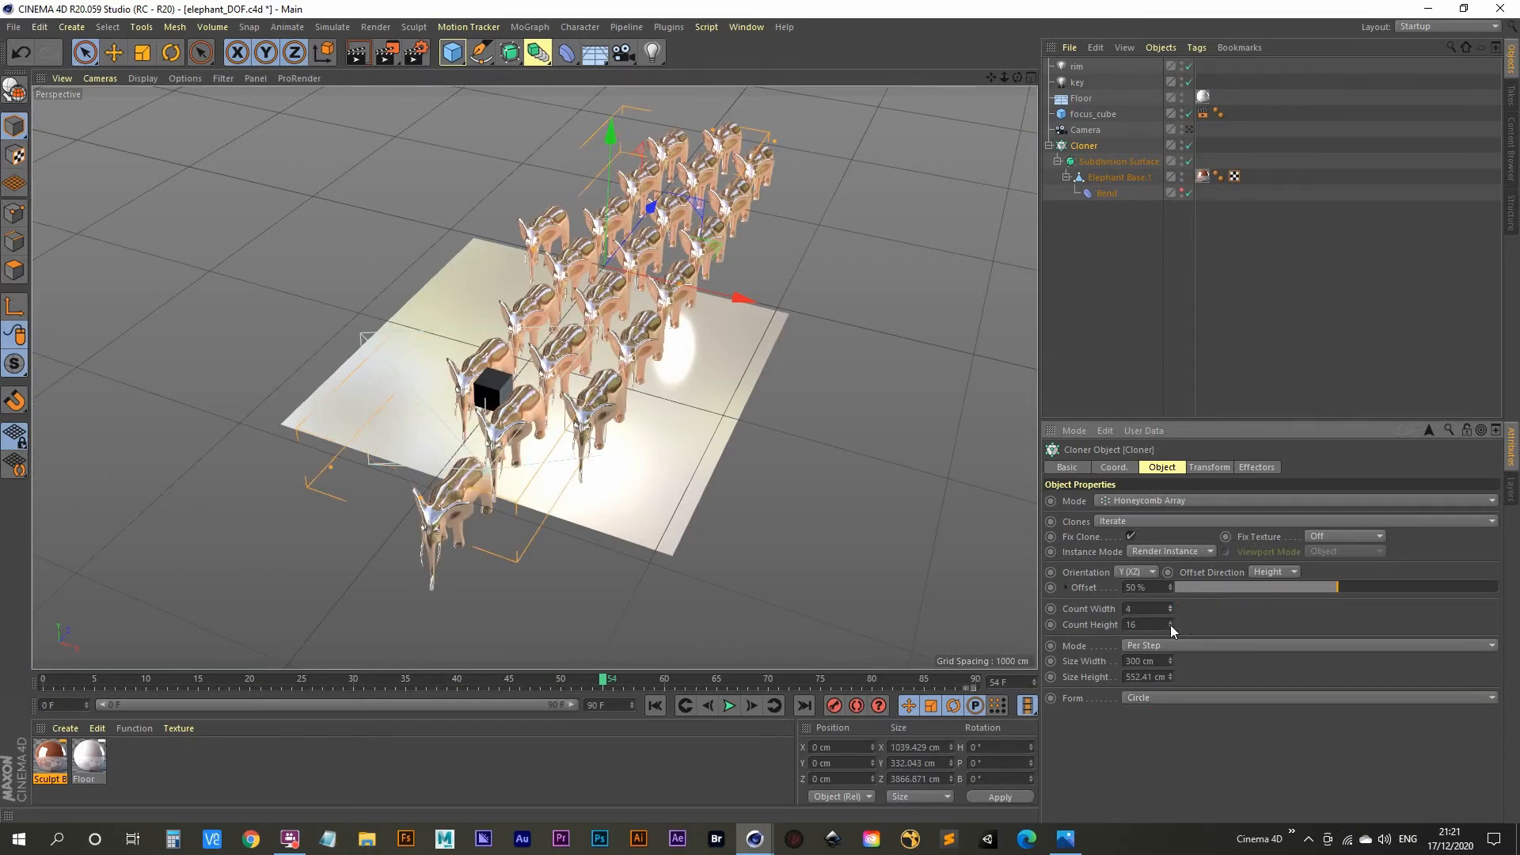
click(1170, 627)
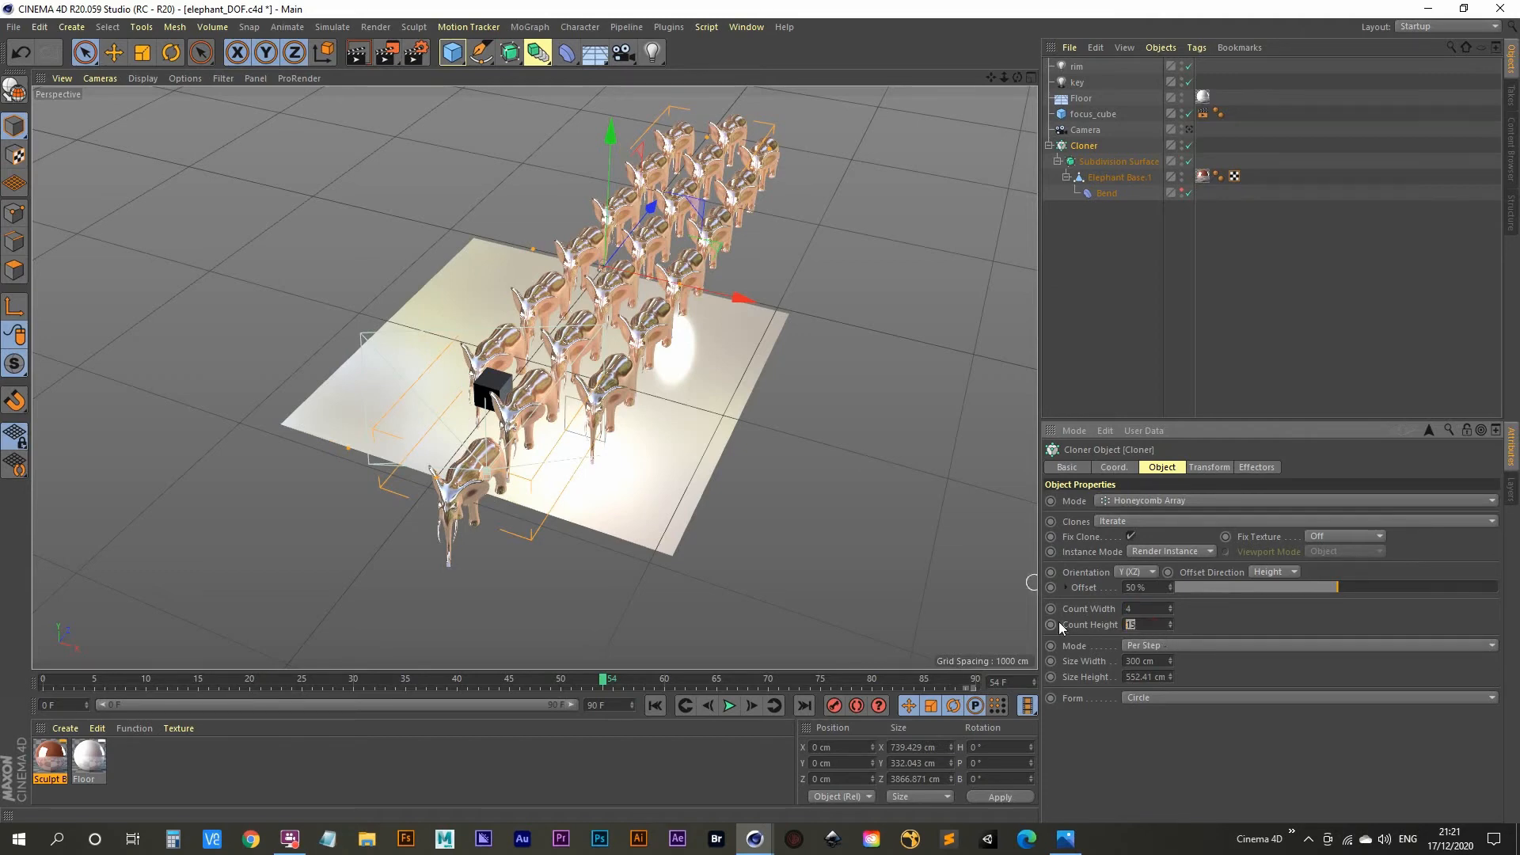
double_click(1165, 626)
Step: Try lowering the Cloner's offset to 0 %, then undo the change
mouse_move(1170, 588)
mouse_down()
mouse_move(1170, 574)
mouse_move(1170, 600)
mouse_up()
mouse_move(1176, 588)
mouse_down()
mouse_move(1497, 587)
mouse_move(1176, 587)
mouse_up()
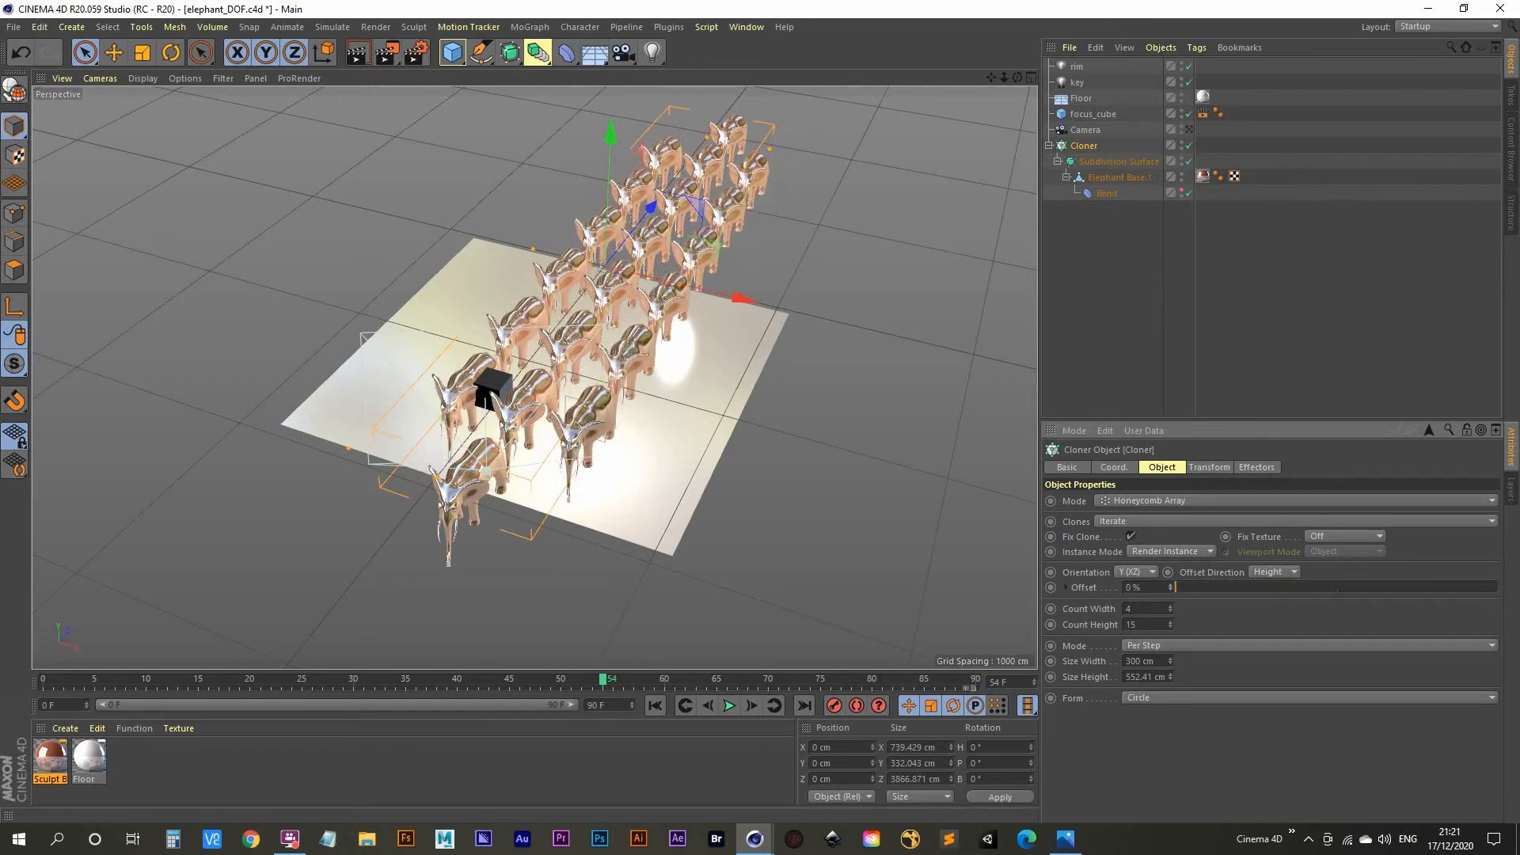
key(ctrl+z)
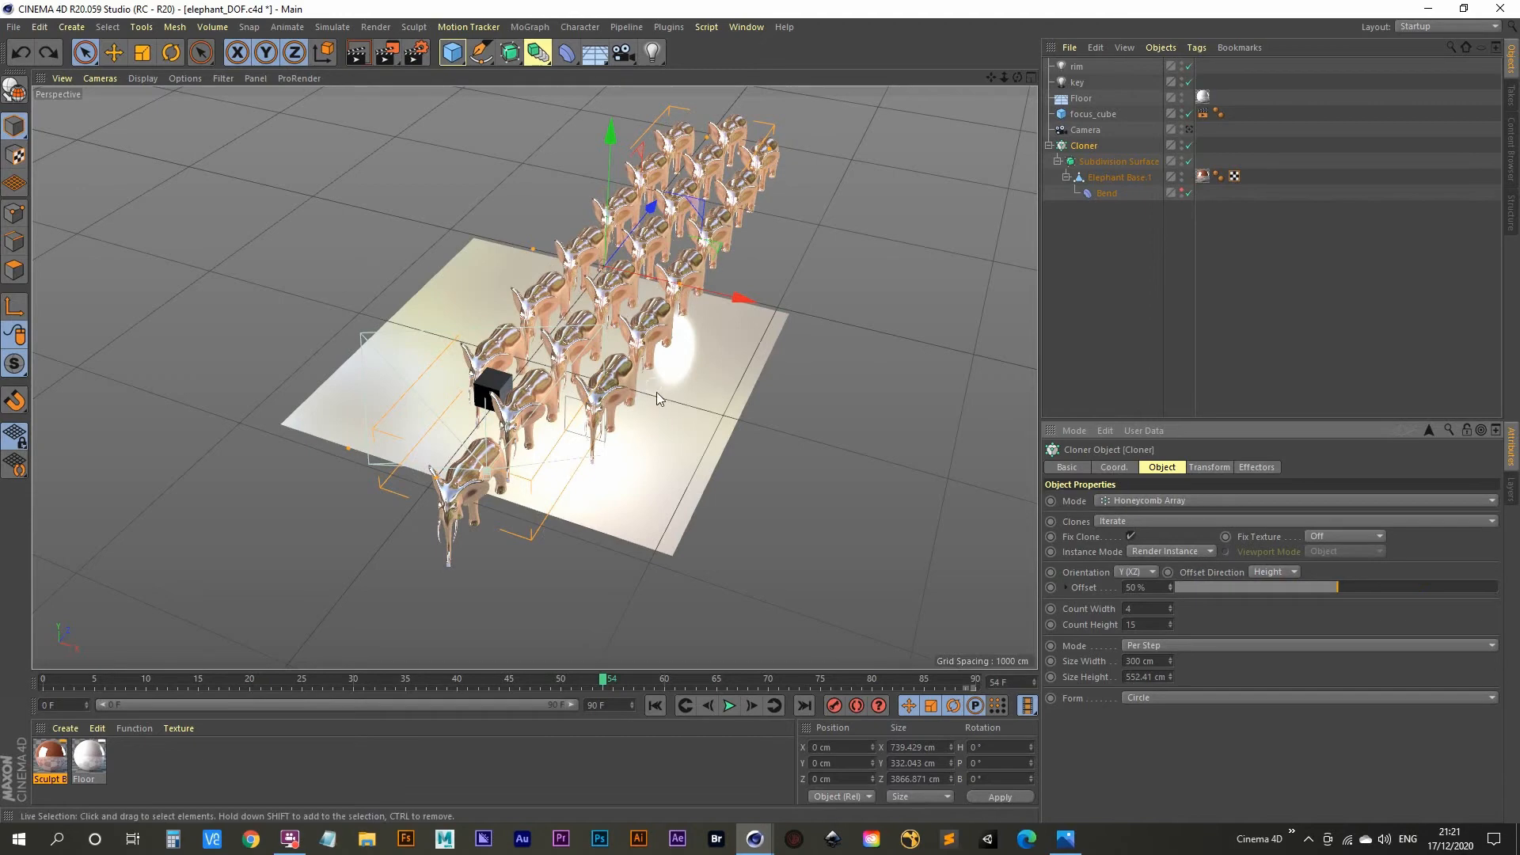
Step: Check the camera view, leave it, and move the focus cube to about X 197 cm and Z -1009 cm
click(1188, 130)
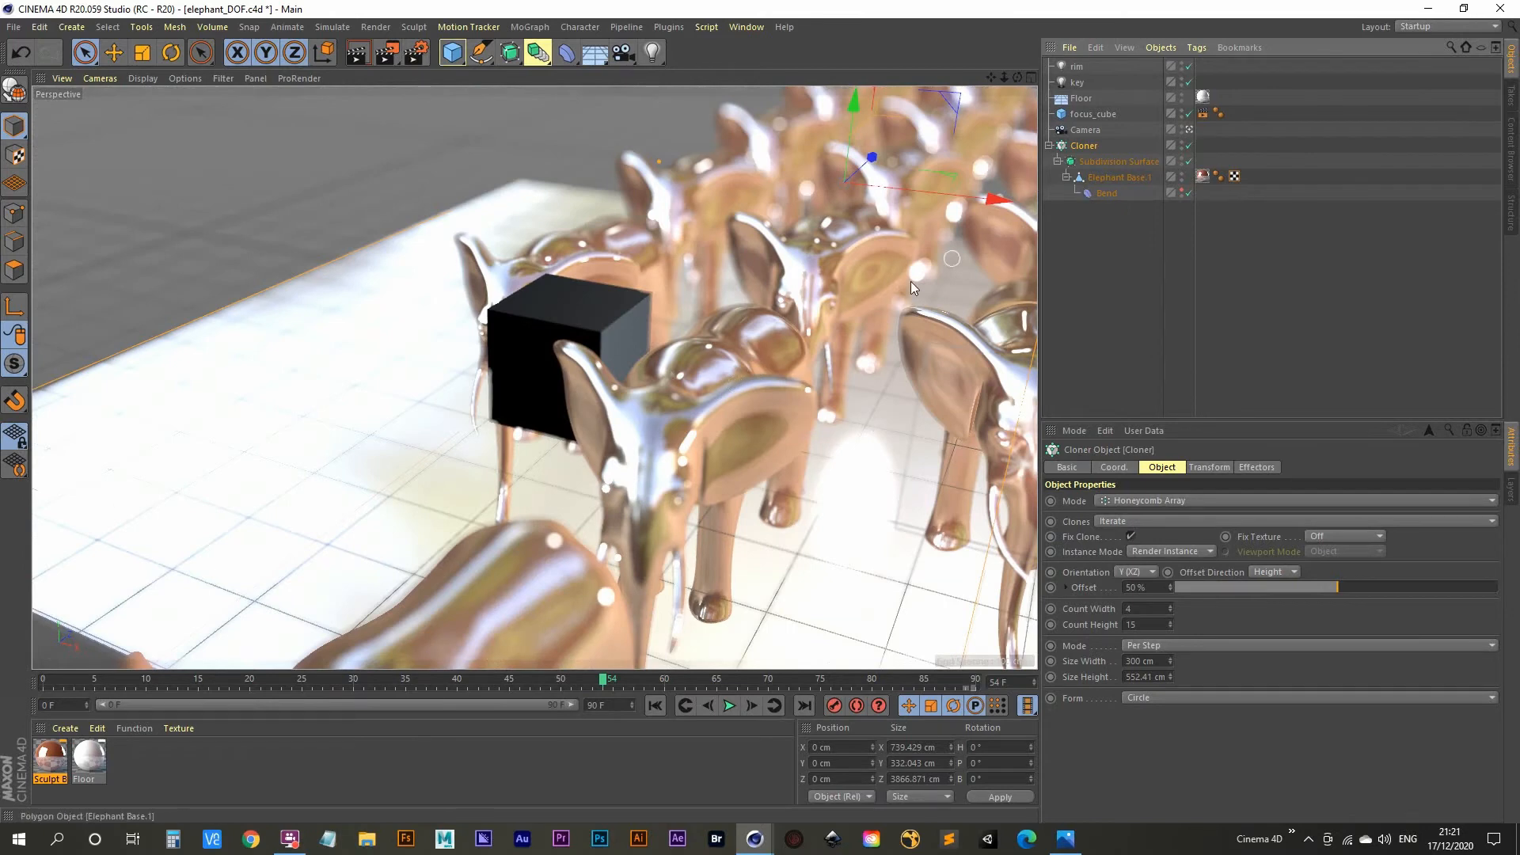
click(599, 321)
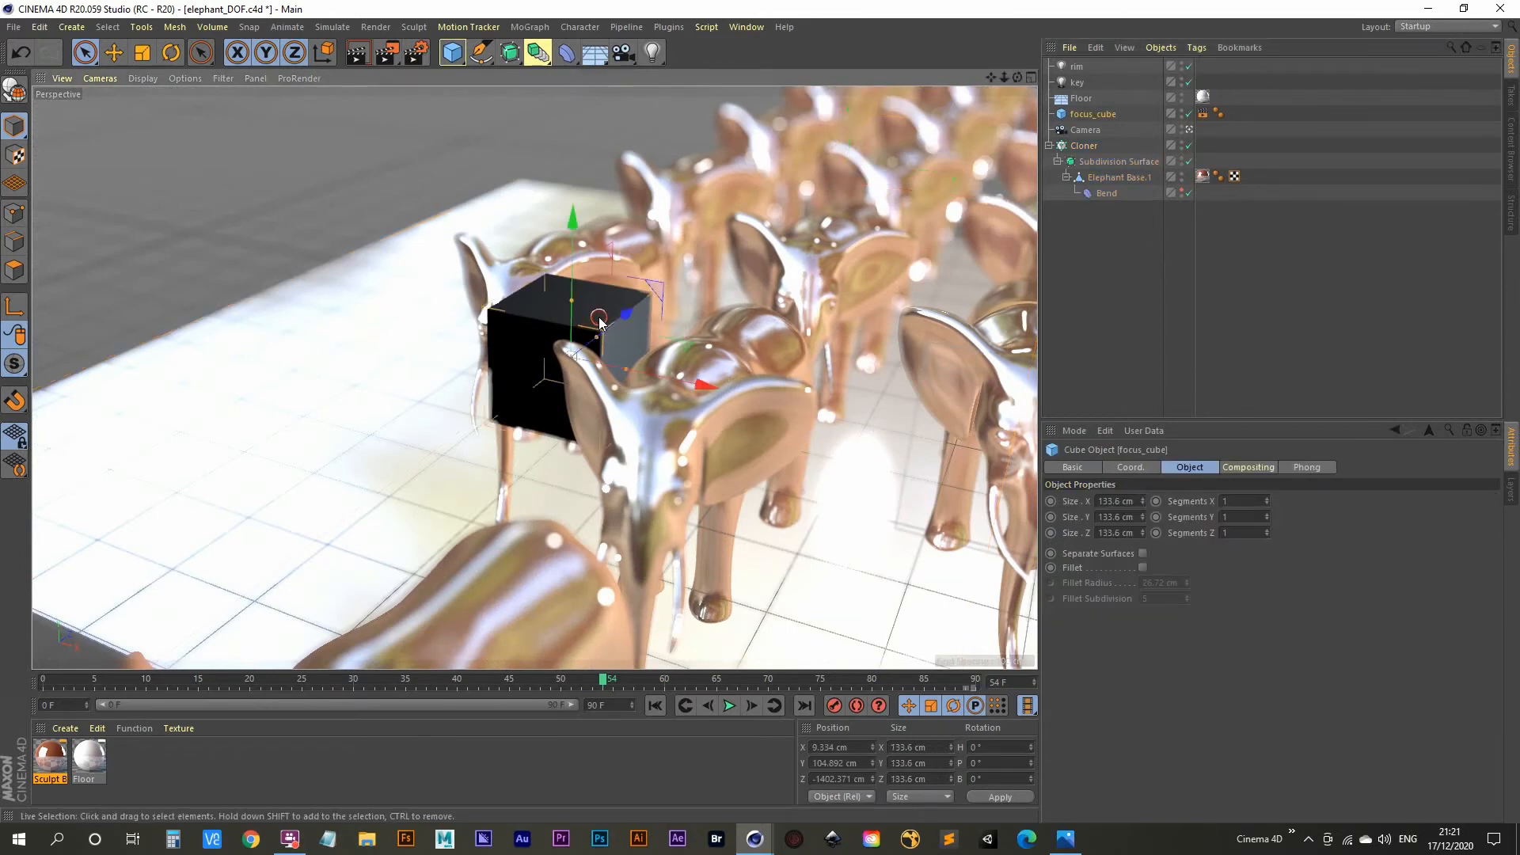
click(1189, 129)
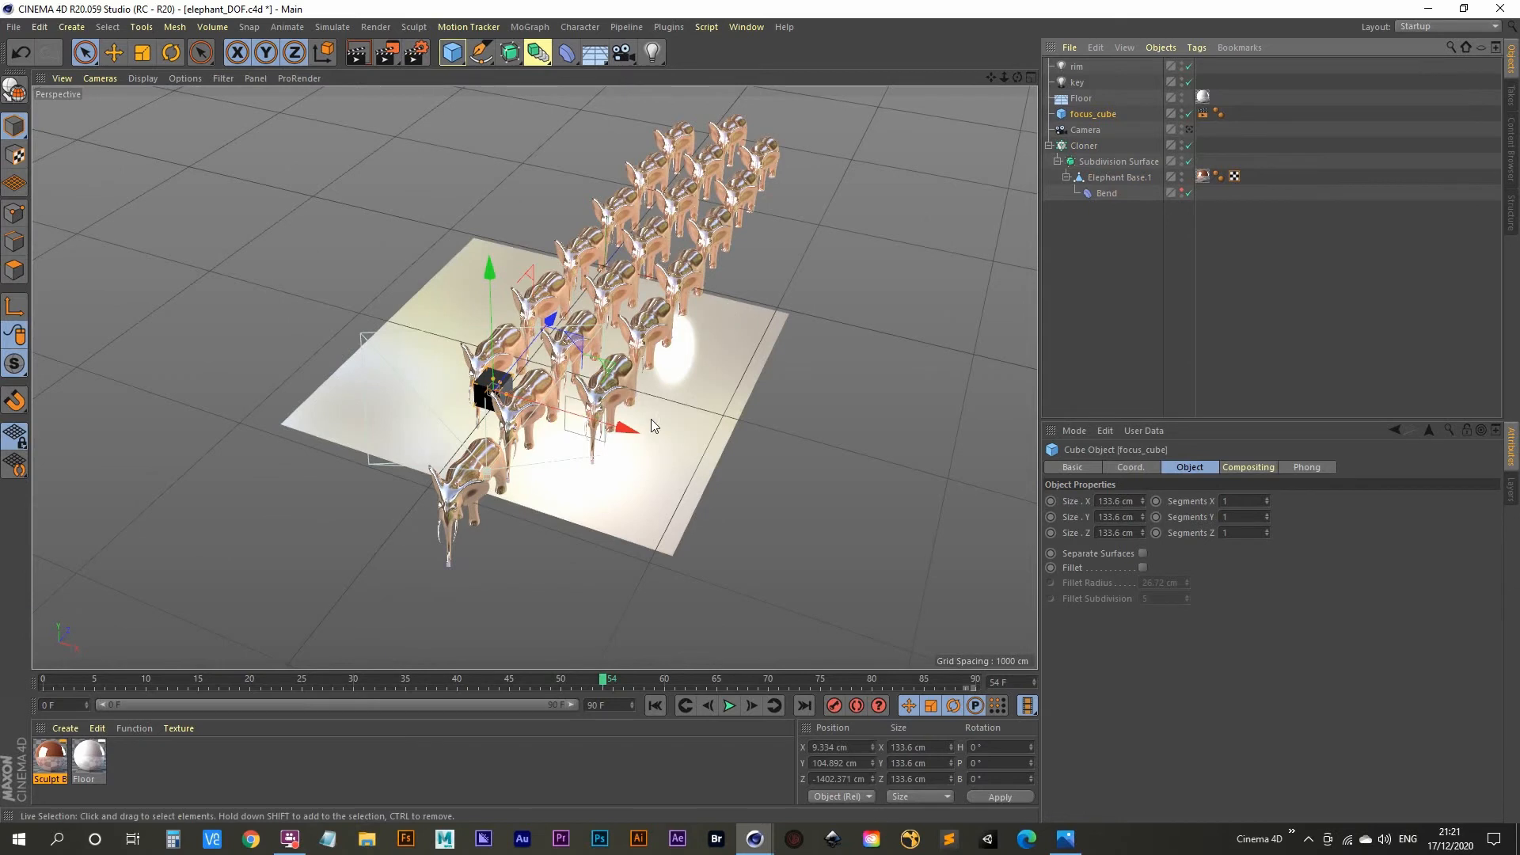
drag(636, 425, 672, 427)
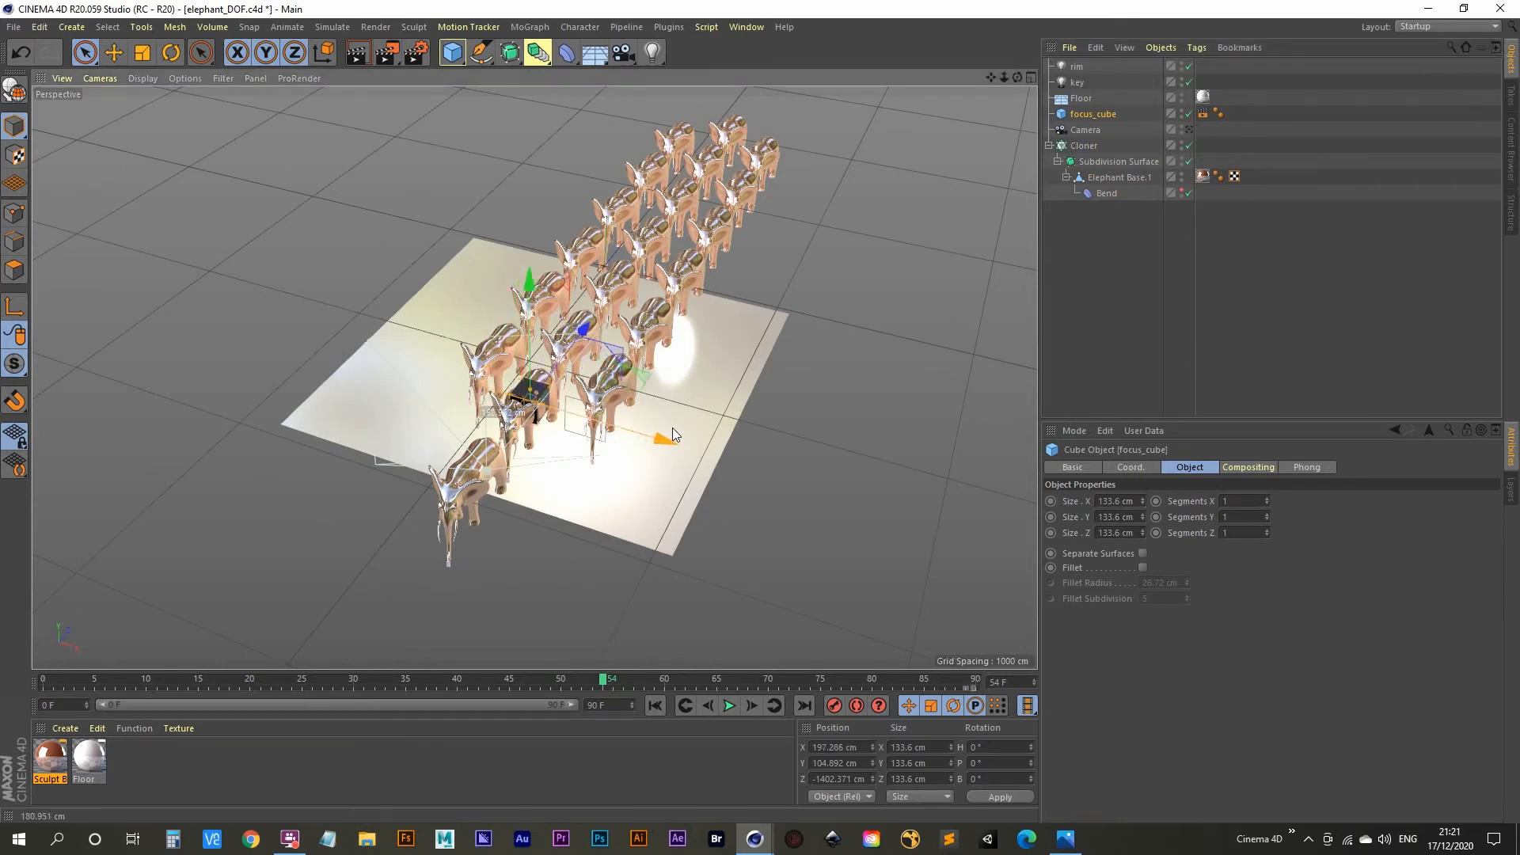
drag(585, 336, 615, 286)
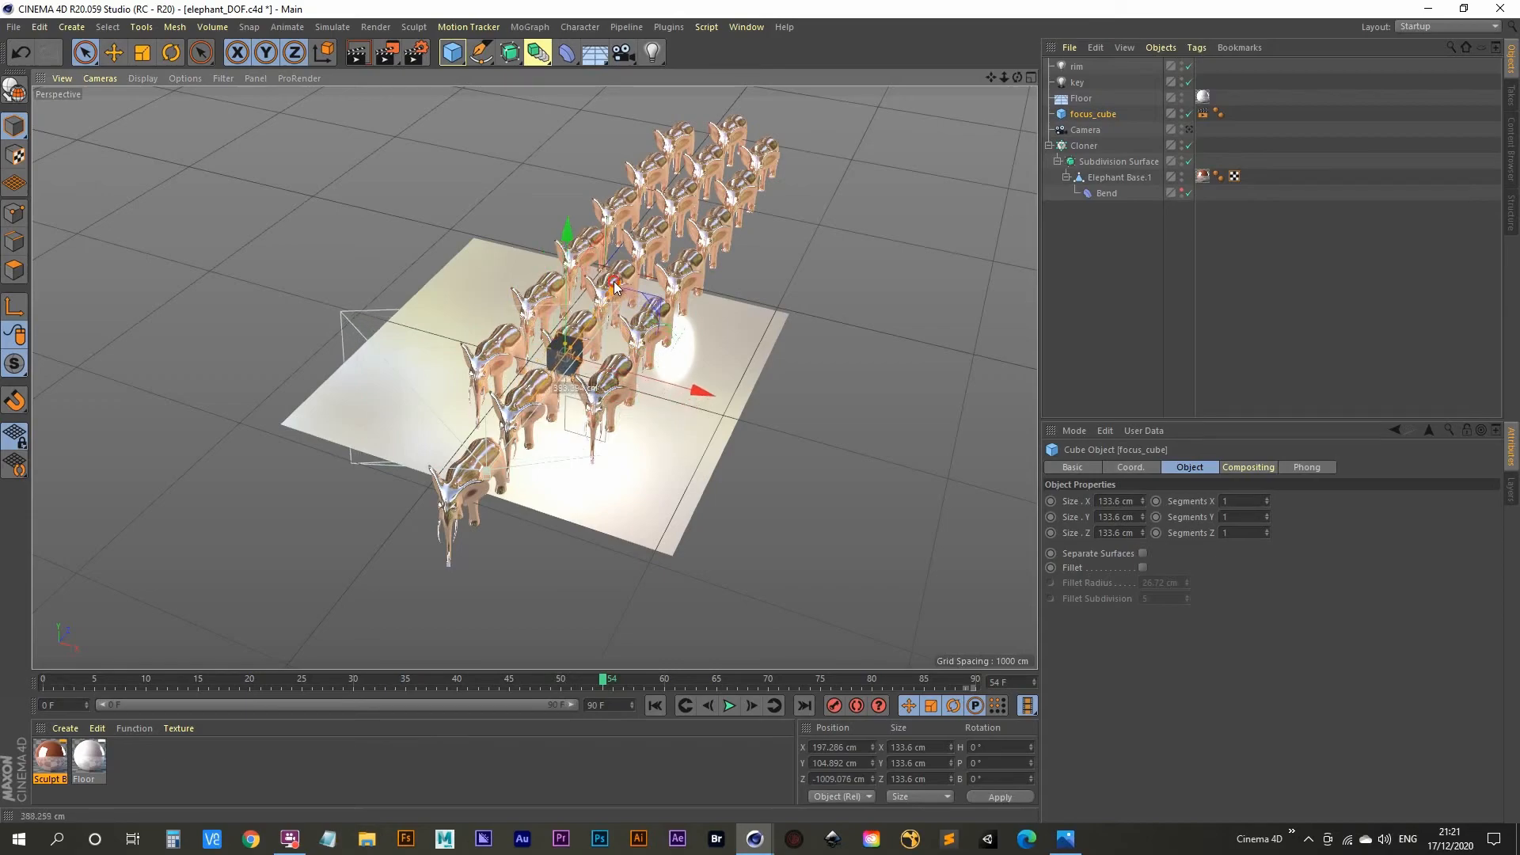
Step: Shift the focus cube along X to about 164 cm, near the head of the middle elephant
scroll(584, 404, up, 6)
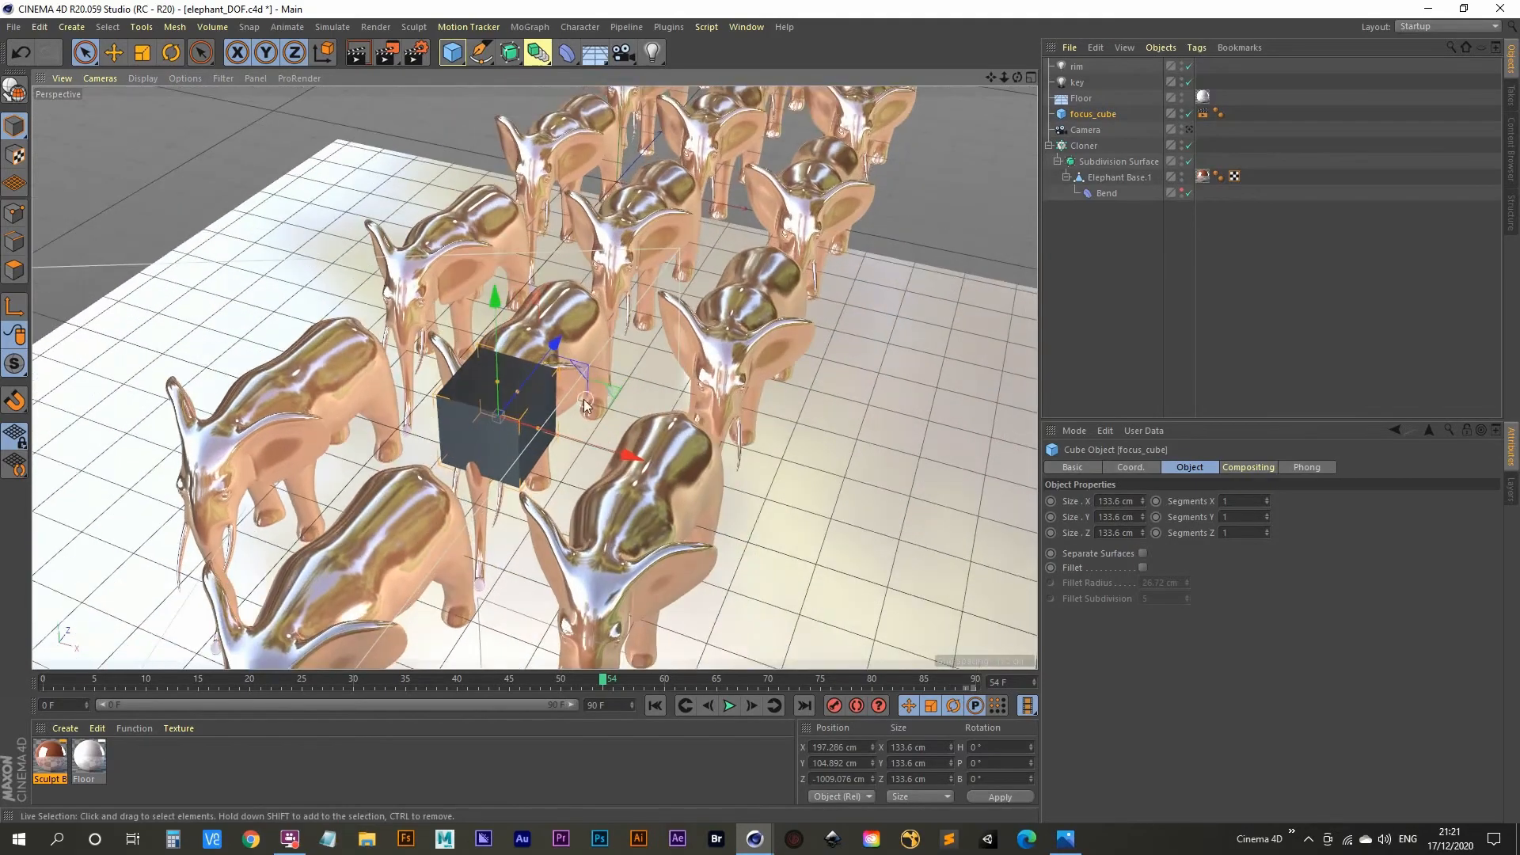
alt+drag(557, 385, 467, 450)
click(1081, 131)
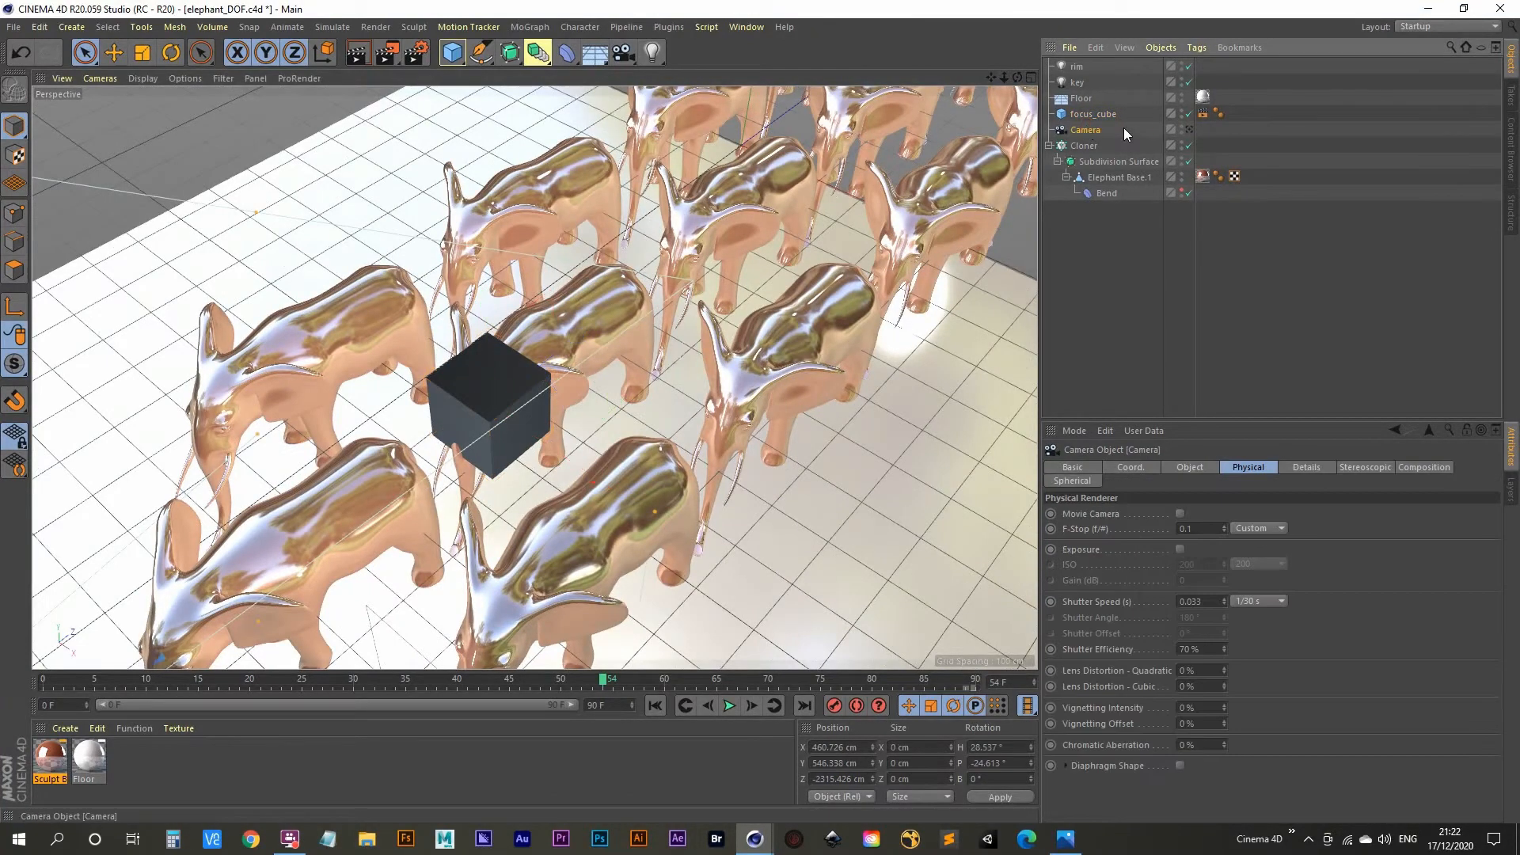
click(1190, 129)
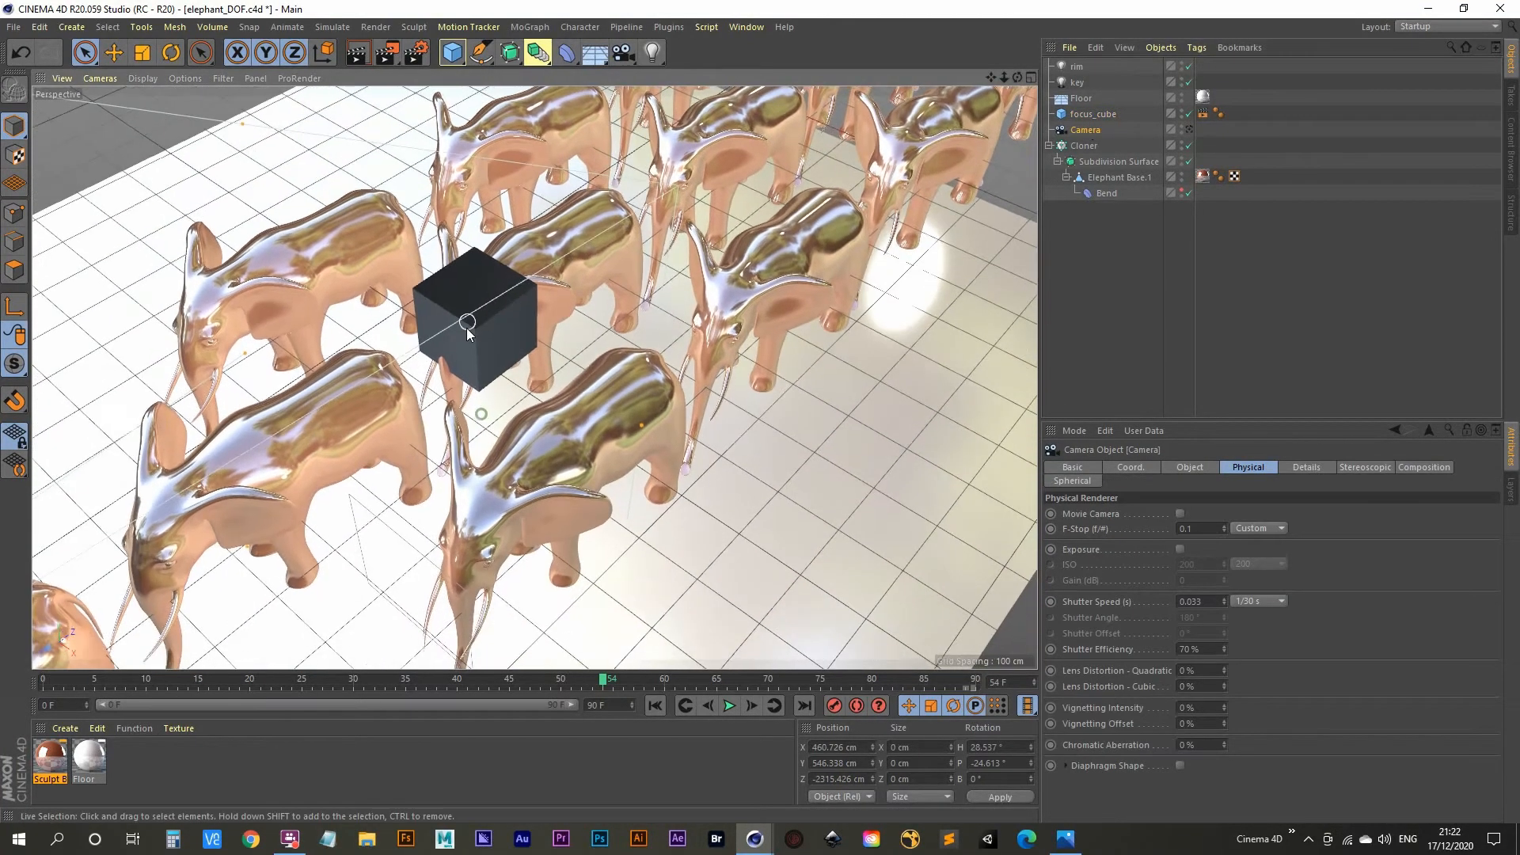
click(523, 317)
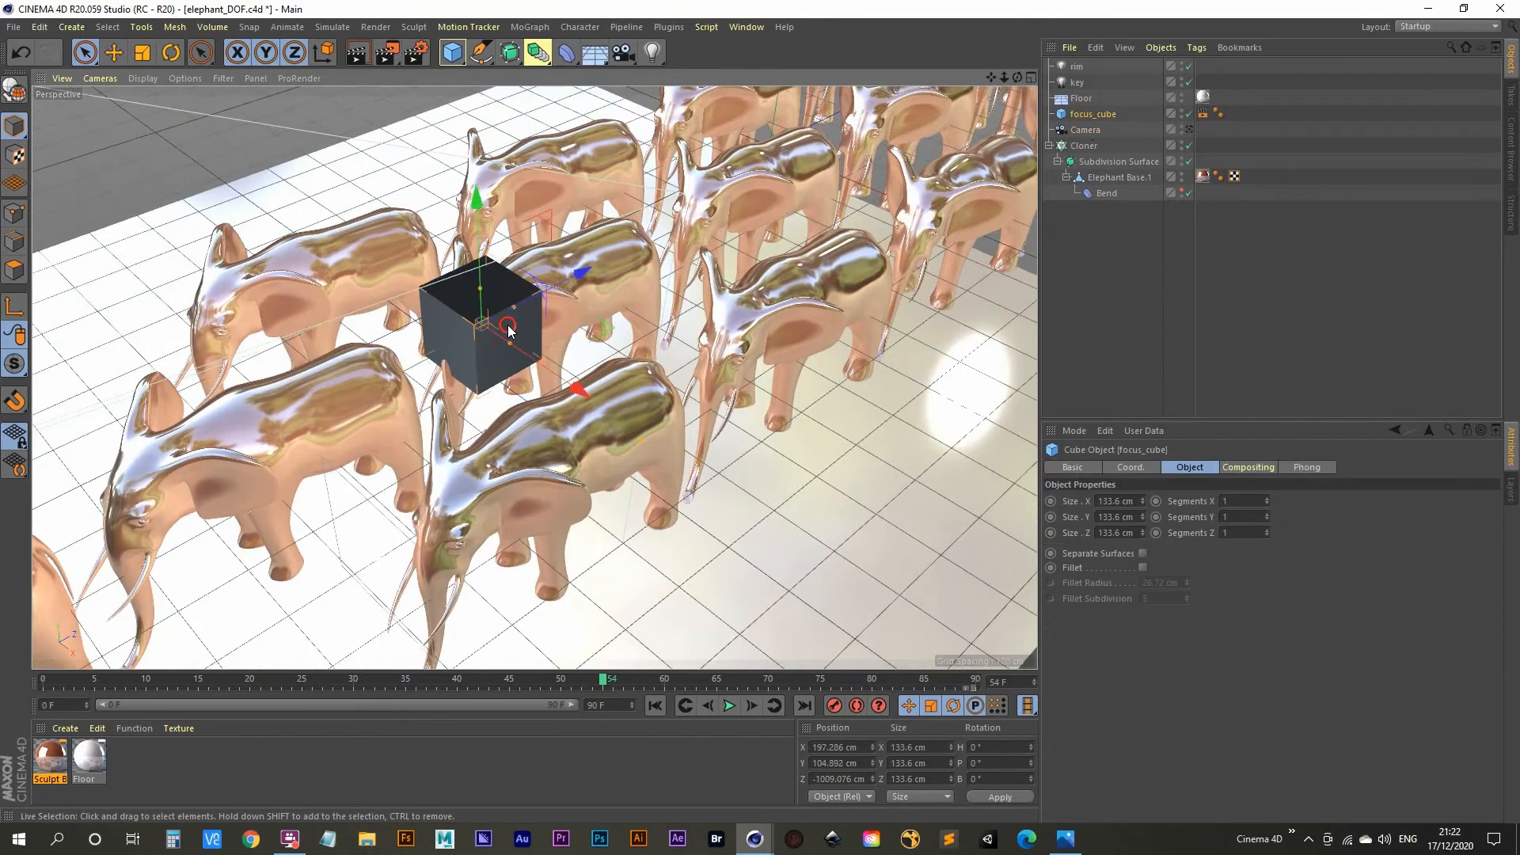
alt+drag(523, 316, 711, 417)
drag(567, 299, 495, 289)
Step: Look through the scene camera and reframe it on the focus cube and surrounding elephants from a higher angle
click(1188, 130)
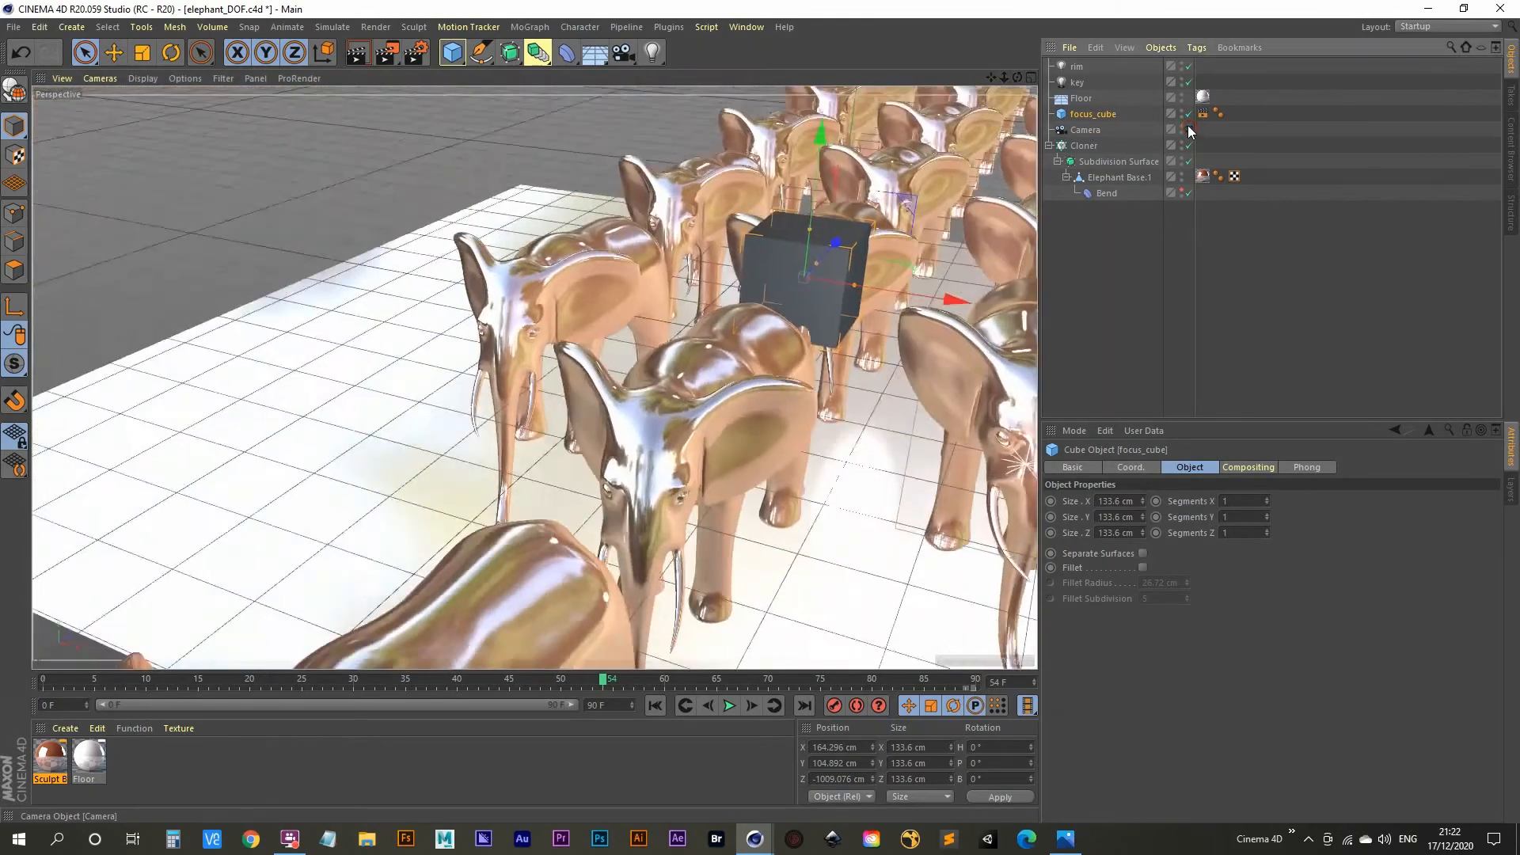
alt+drag(673, 296, 495, 377)
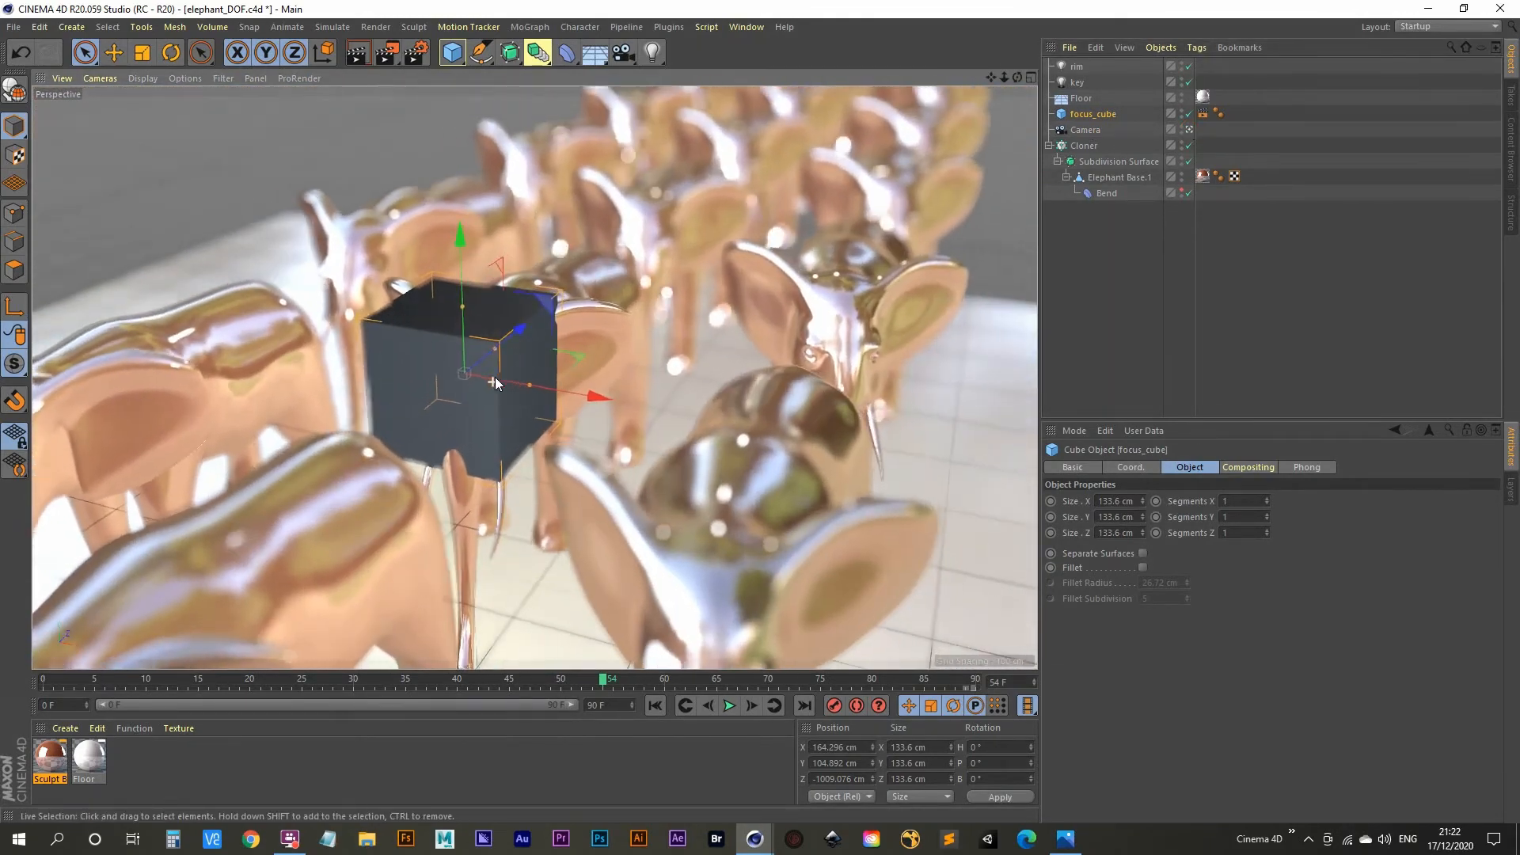
alt+right_drag(495, 377, 558, 357)
alt+drag(569, 349, 448, 416)
alt+middle_drag(448, 415, 509, 430)
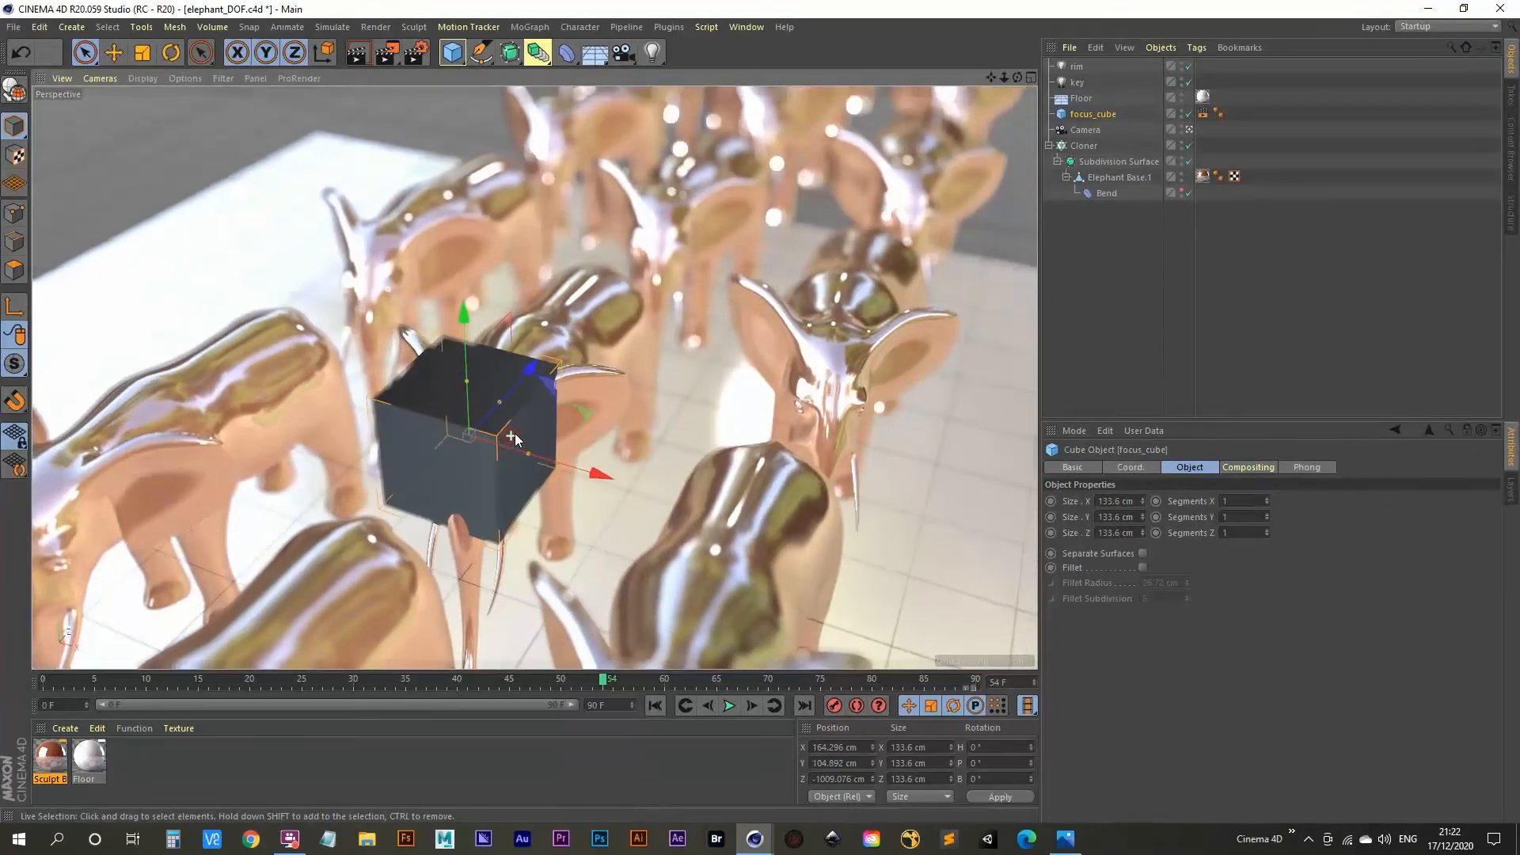
Step: Set the Cloner's honeycomb offset to 100 %, comparing it against a near-zero offset
click(1104, 146)
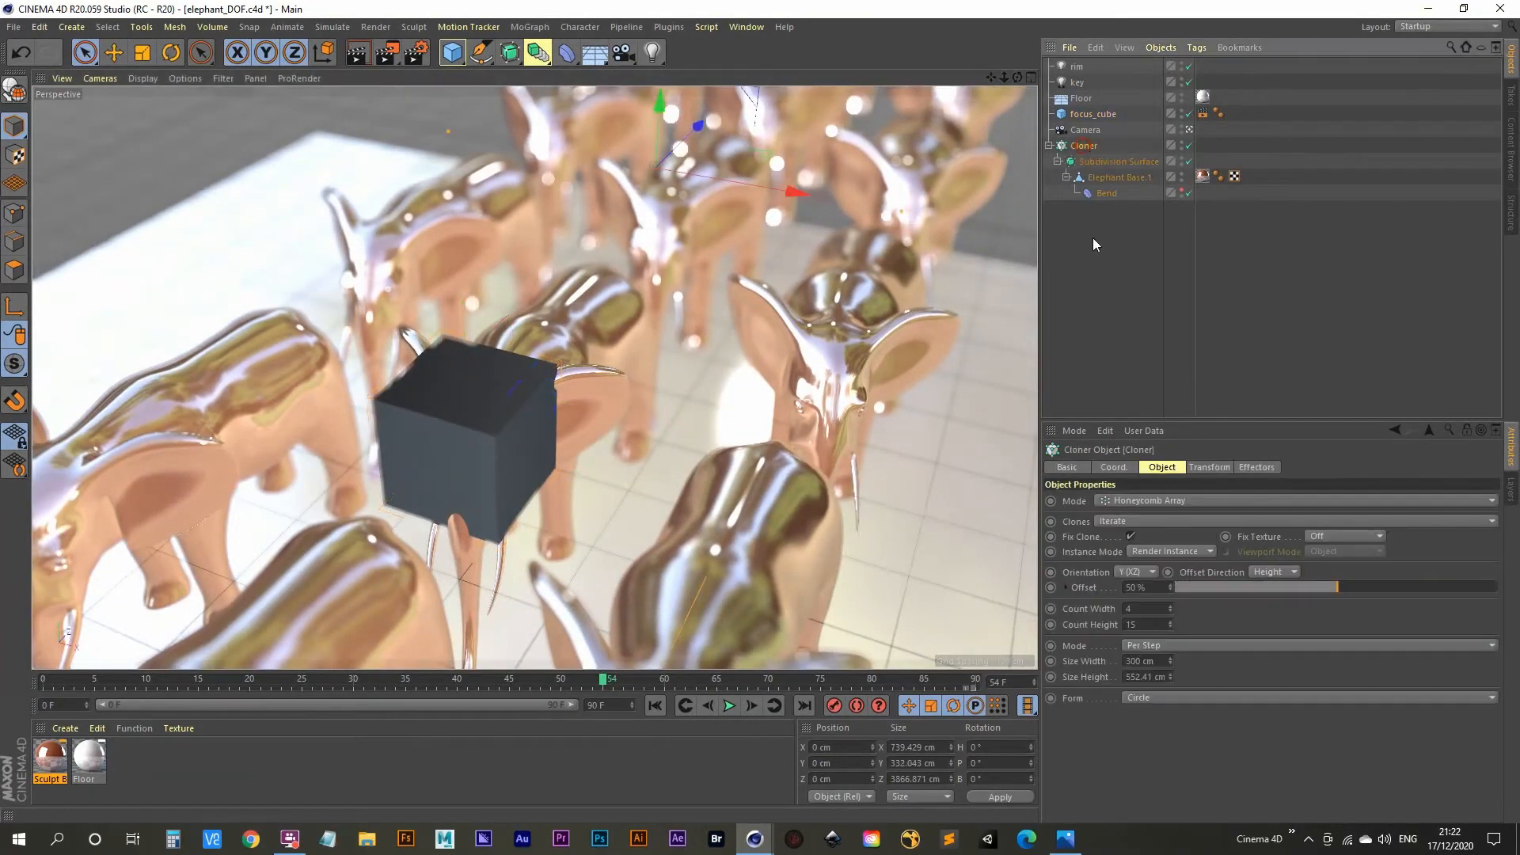
drag(1170, 590, 1424, 589)
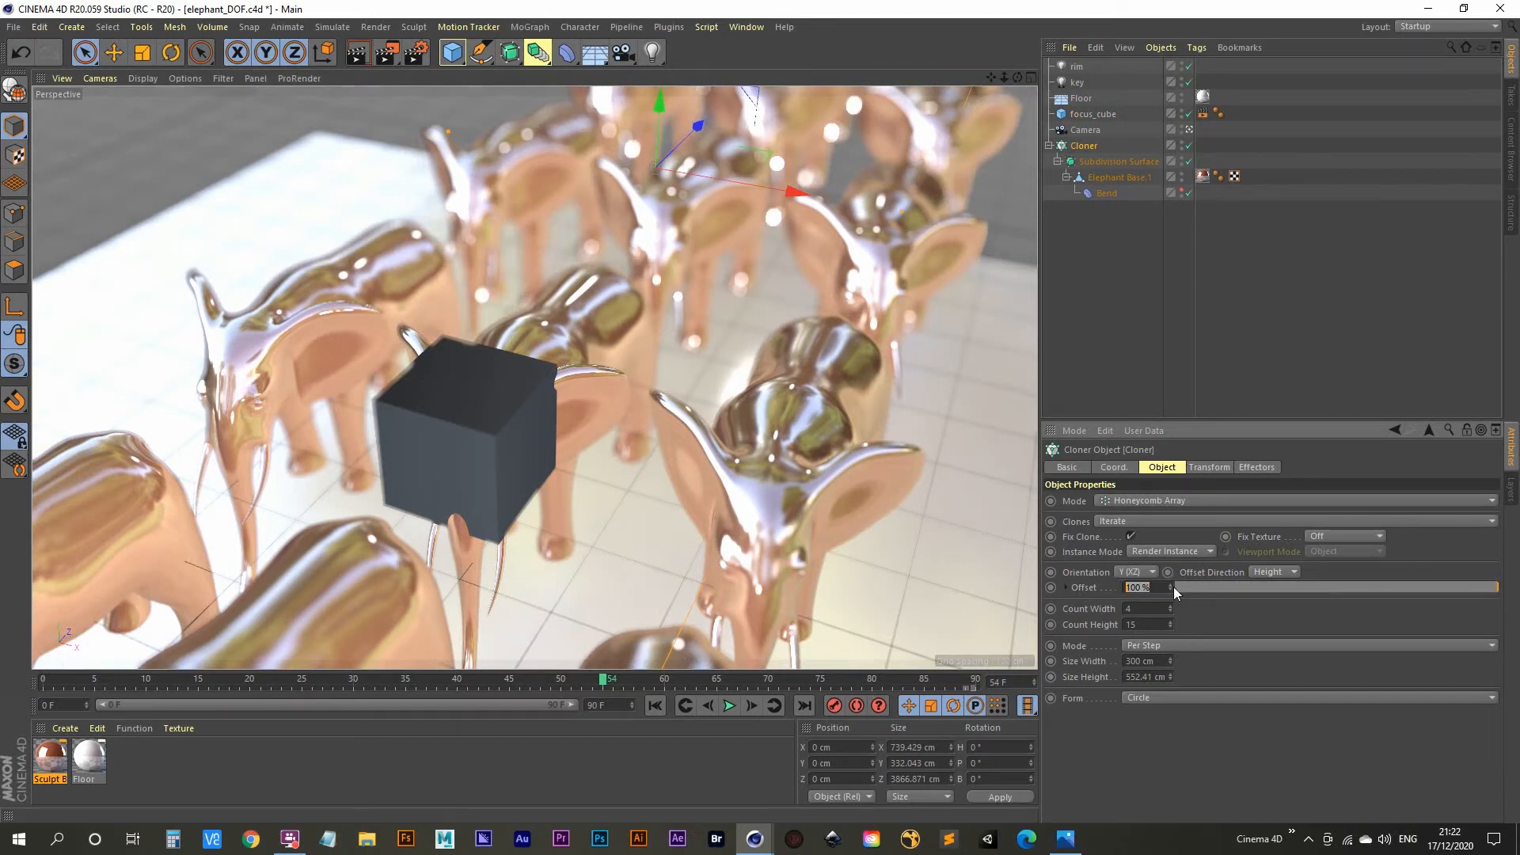
drag(1170, 588, 1170, 668)
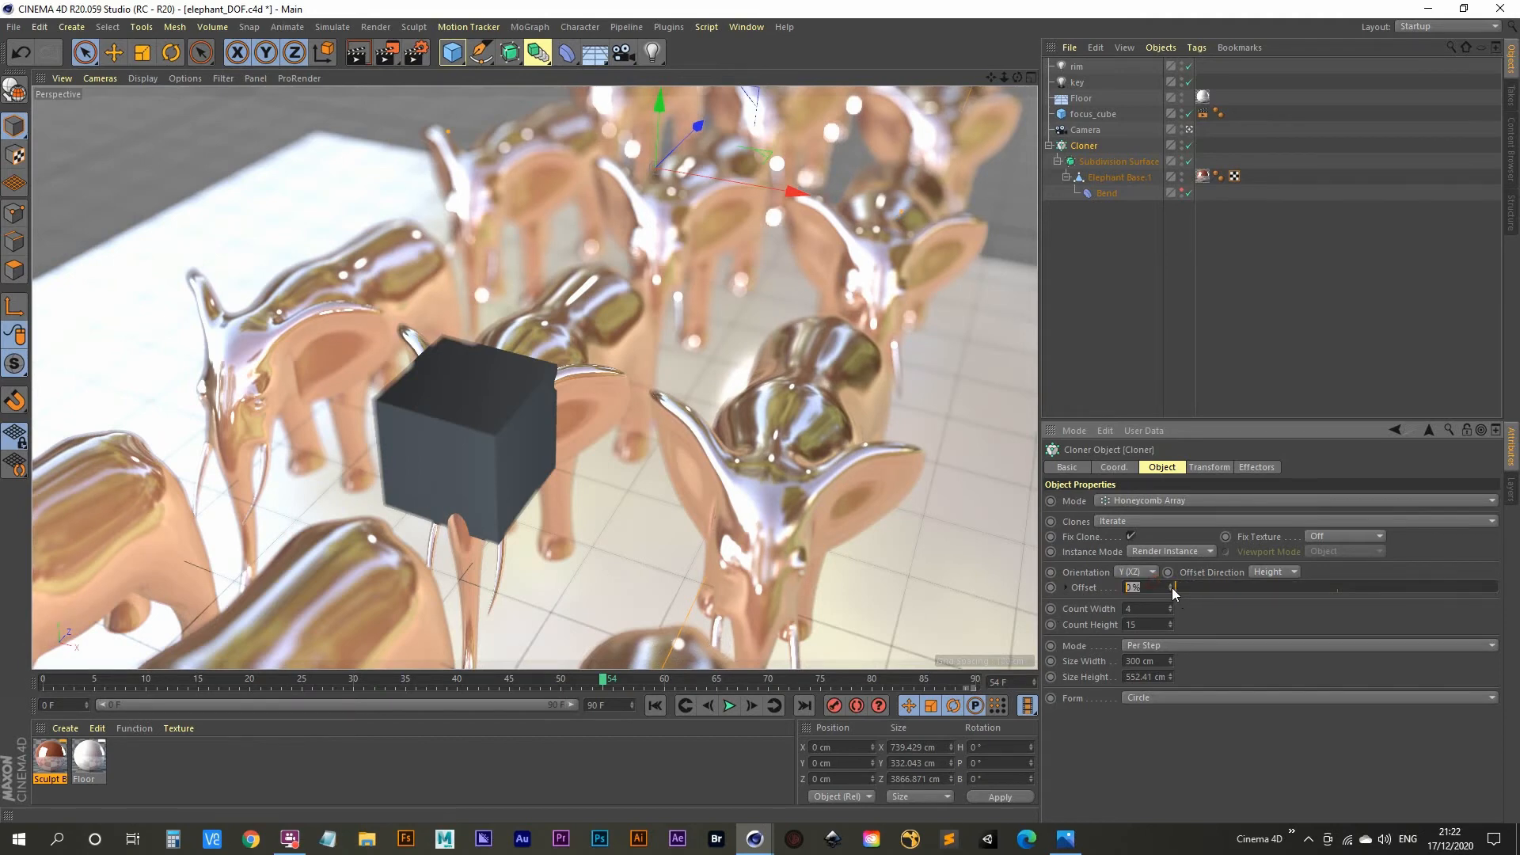
drag(1171, 588, 1171, 508)
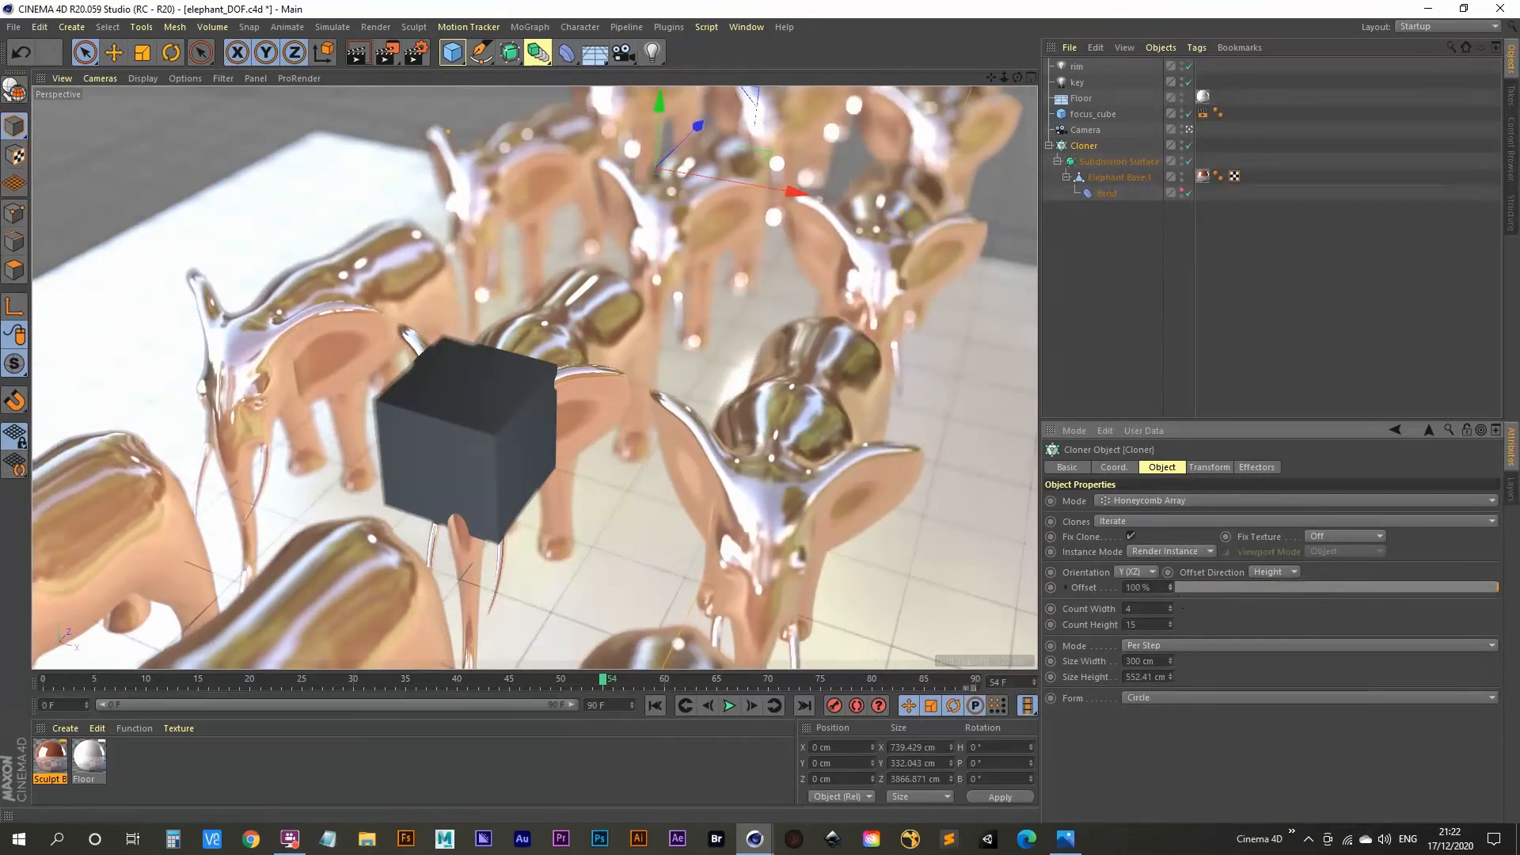
Step: Adjust the camera framing slightly and compare the Cloner's offset at 0 % and 100 %, ending on 100 %
drag(1163, 586, 950, 584)
alt+drag(688, 556, 689, 552)
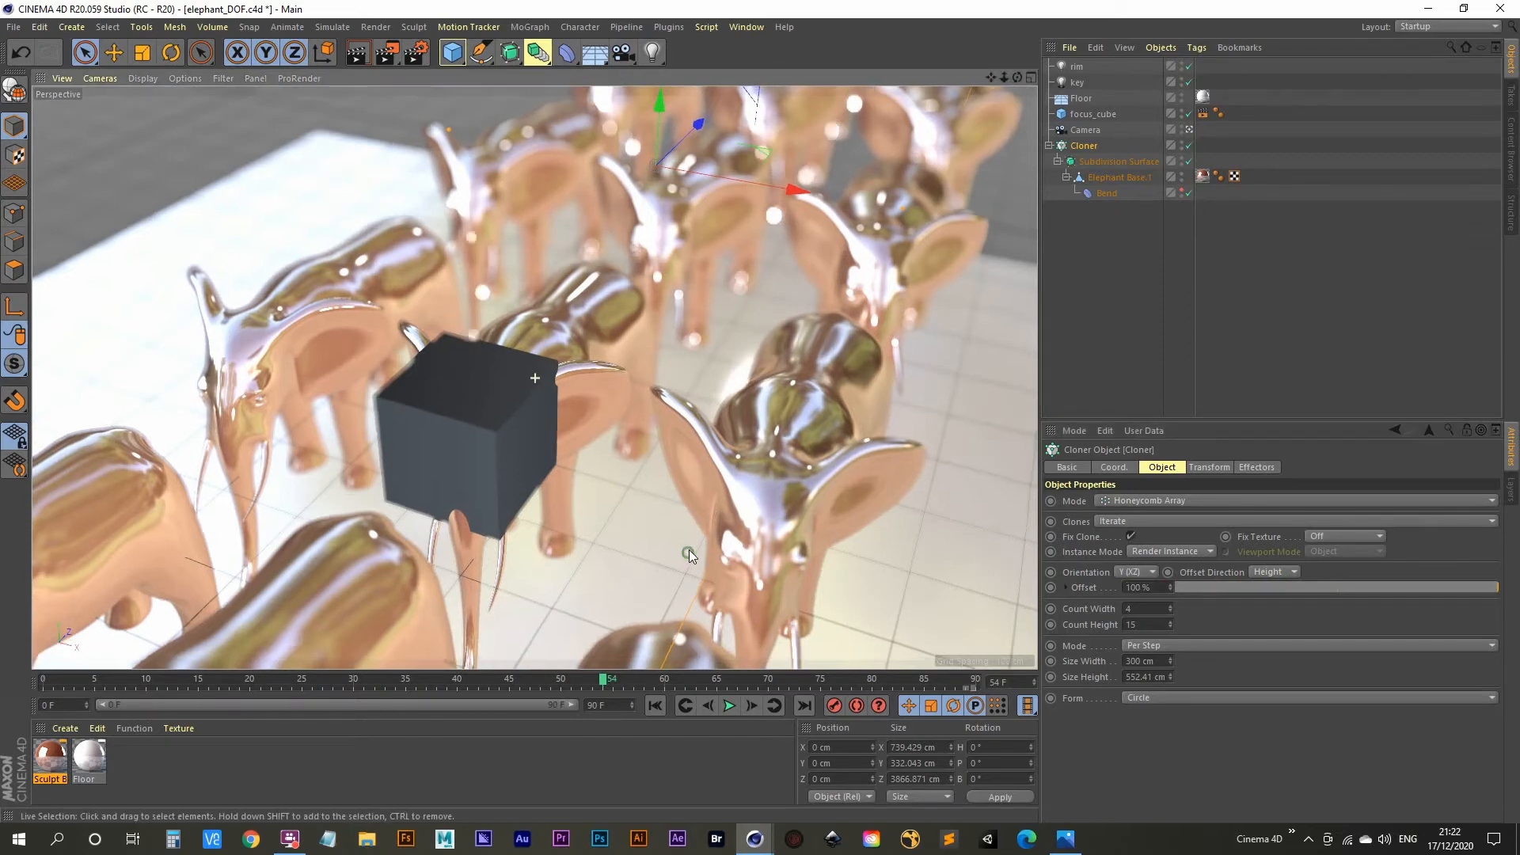
mouse_move(1170, 586)
mouse_down()
mouse_move(1170, 664)
mouse_move(1169, 585)
mouse_up()
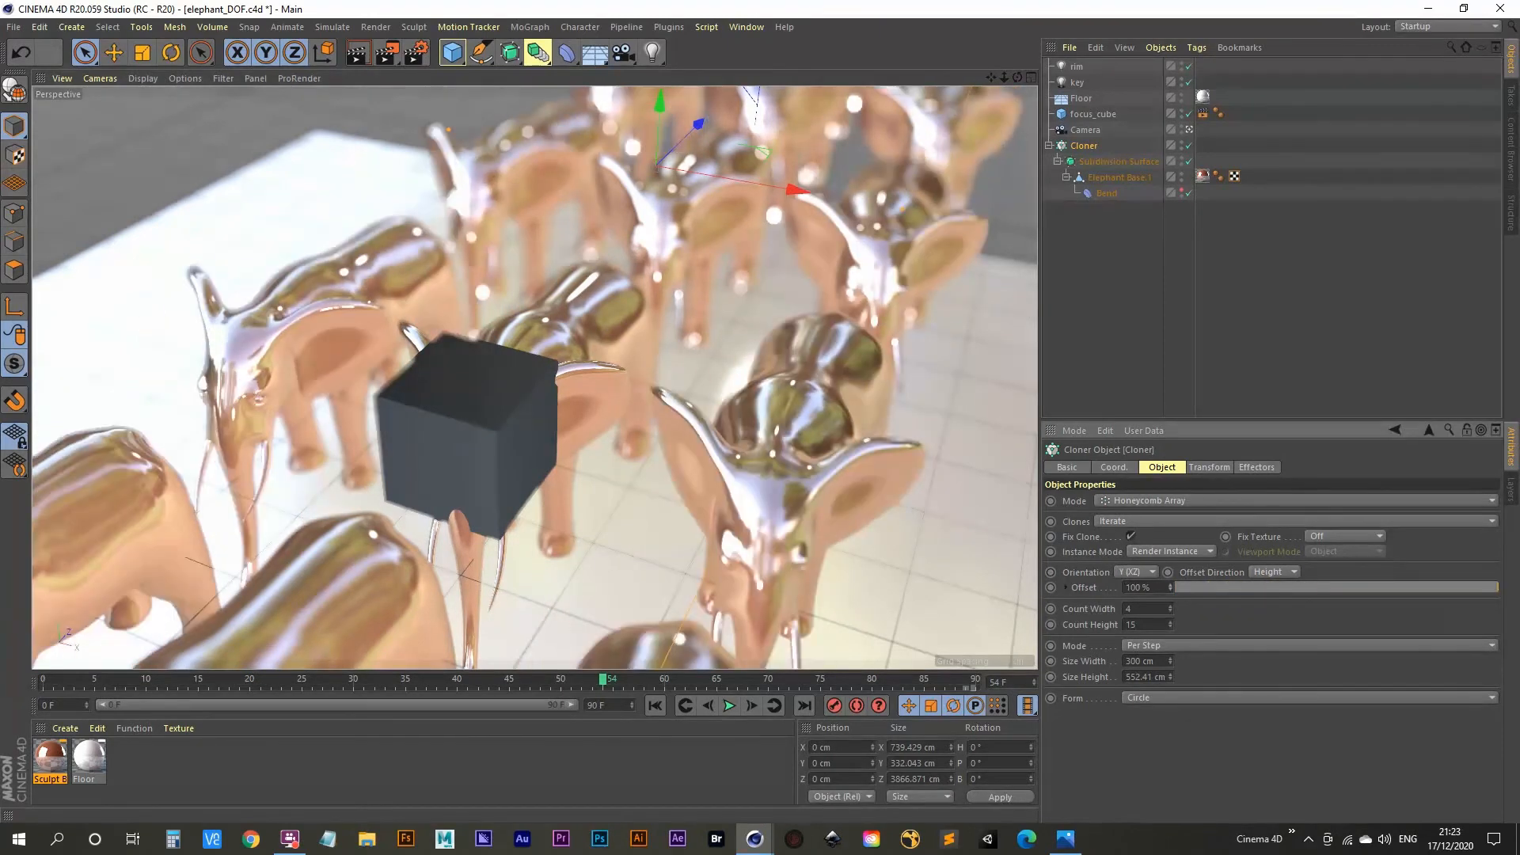
alt+drag(683, 606, 606, 491)
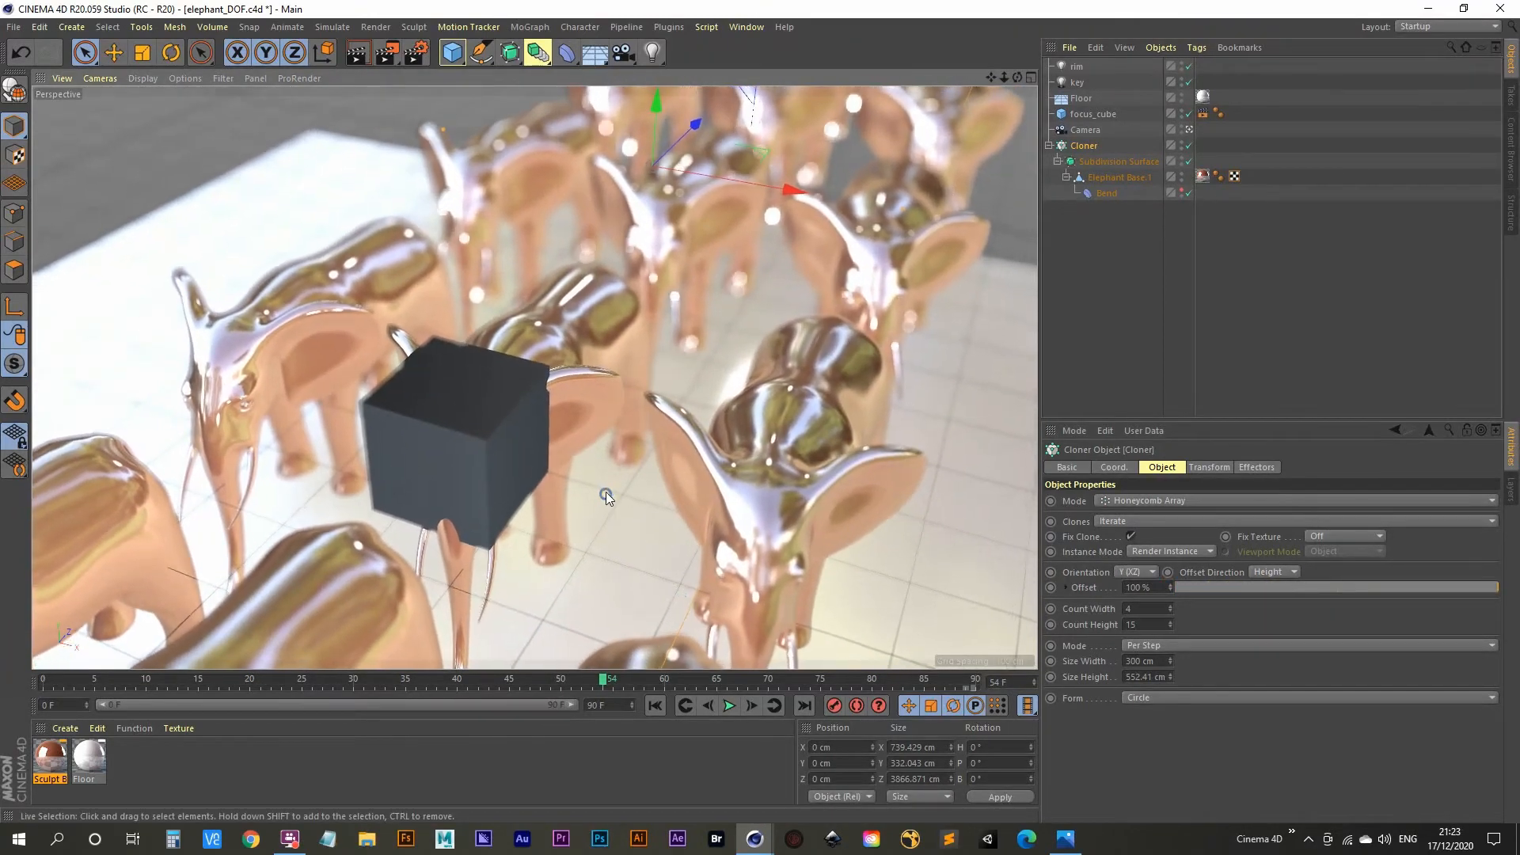
drag(1170, 586, 1170, 608)
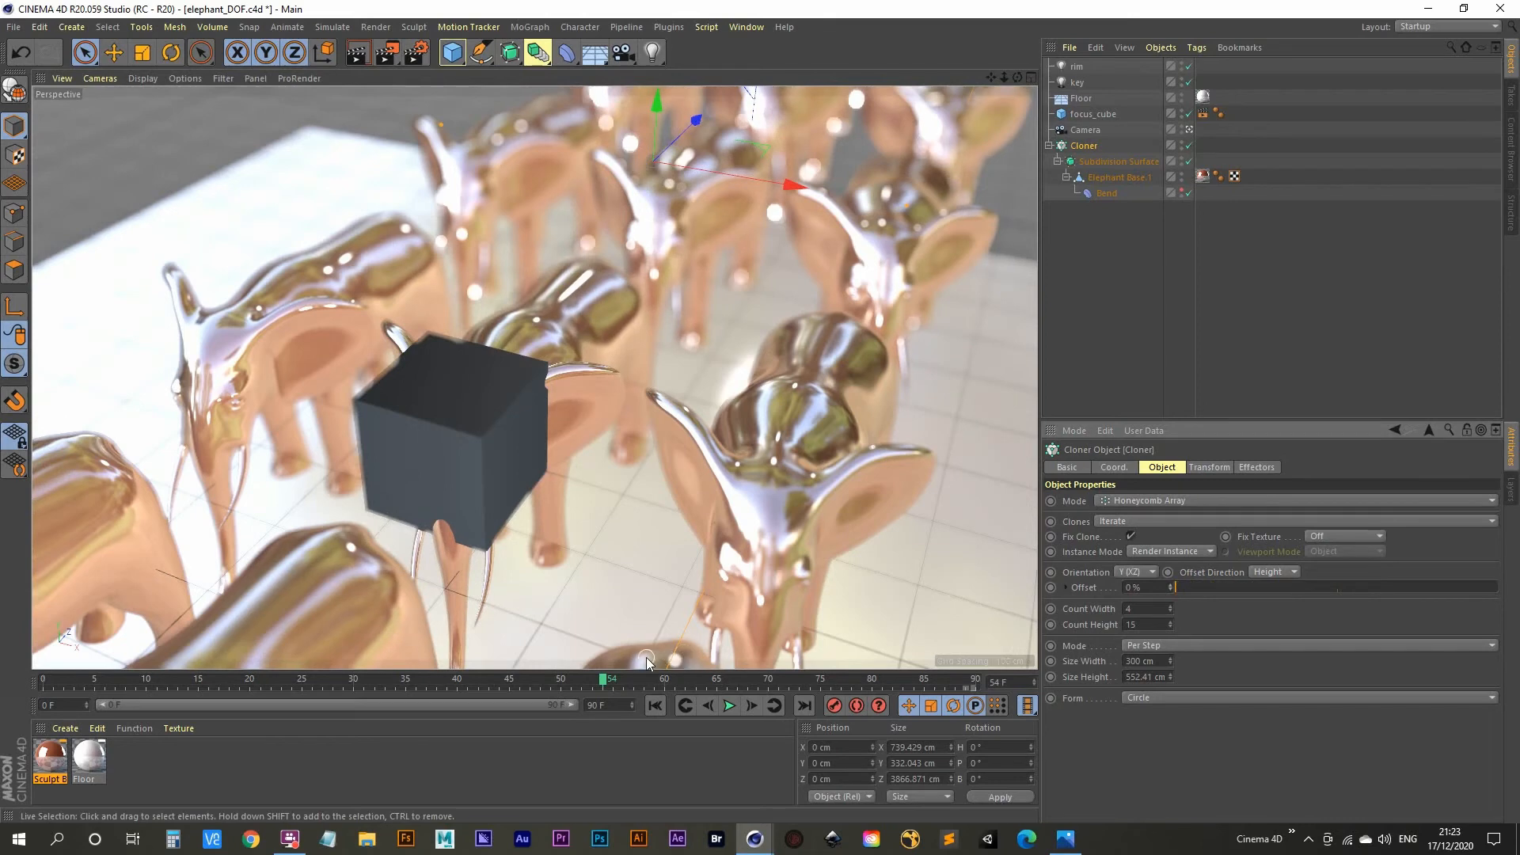
drag(1170, 590, 1170, 558)
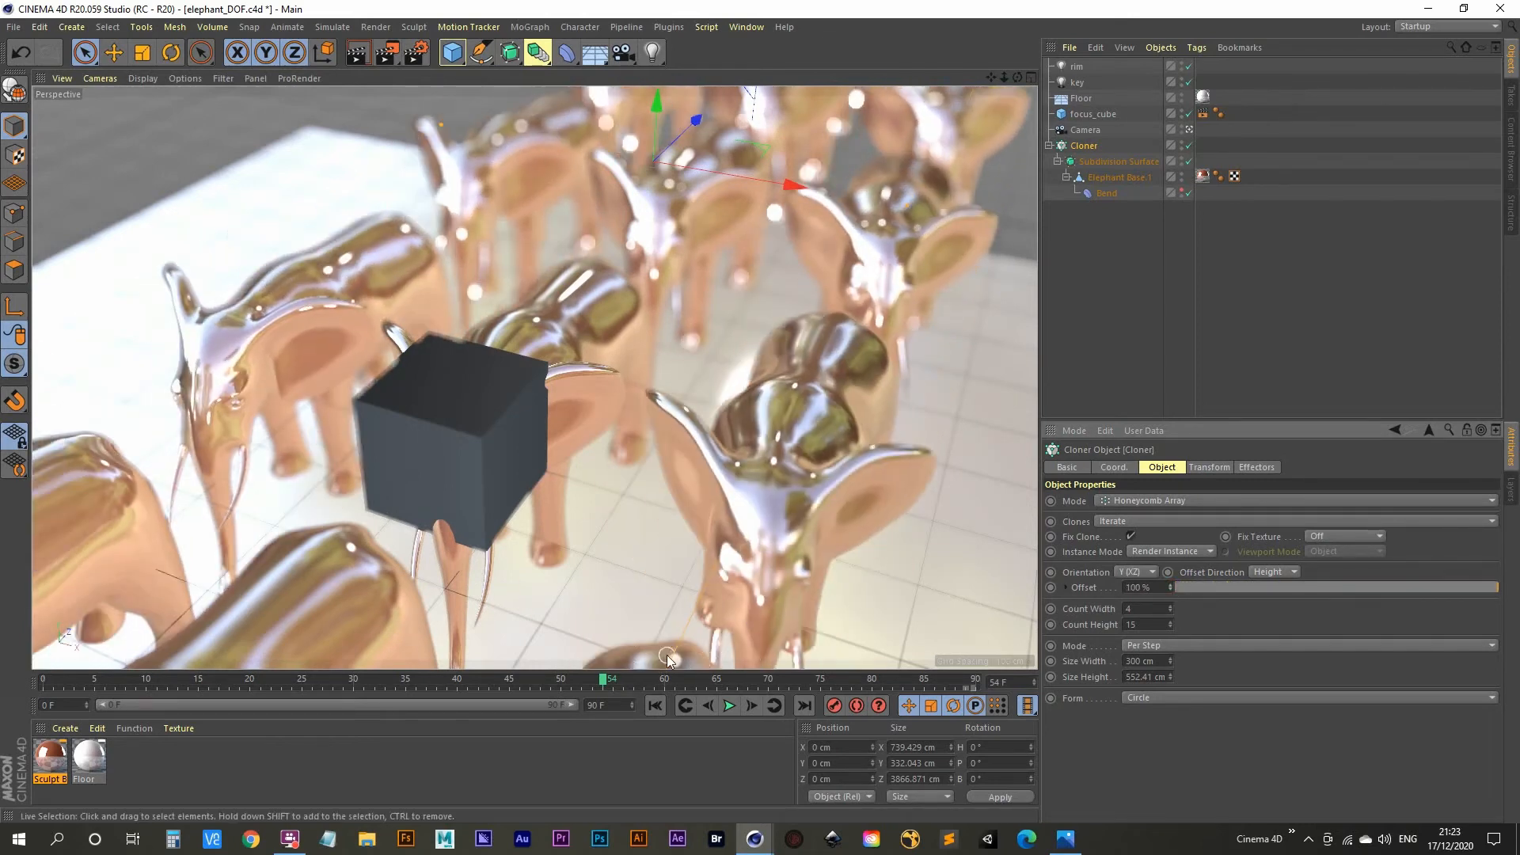
drag(1170, 587, 1170, 555)
Step: Render frame 54 to the Picture Viewer and return to the scene
click(387, 53)
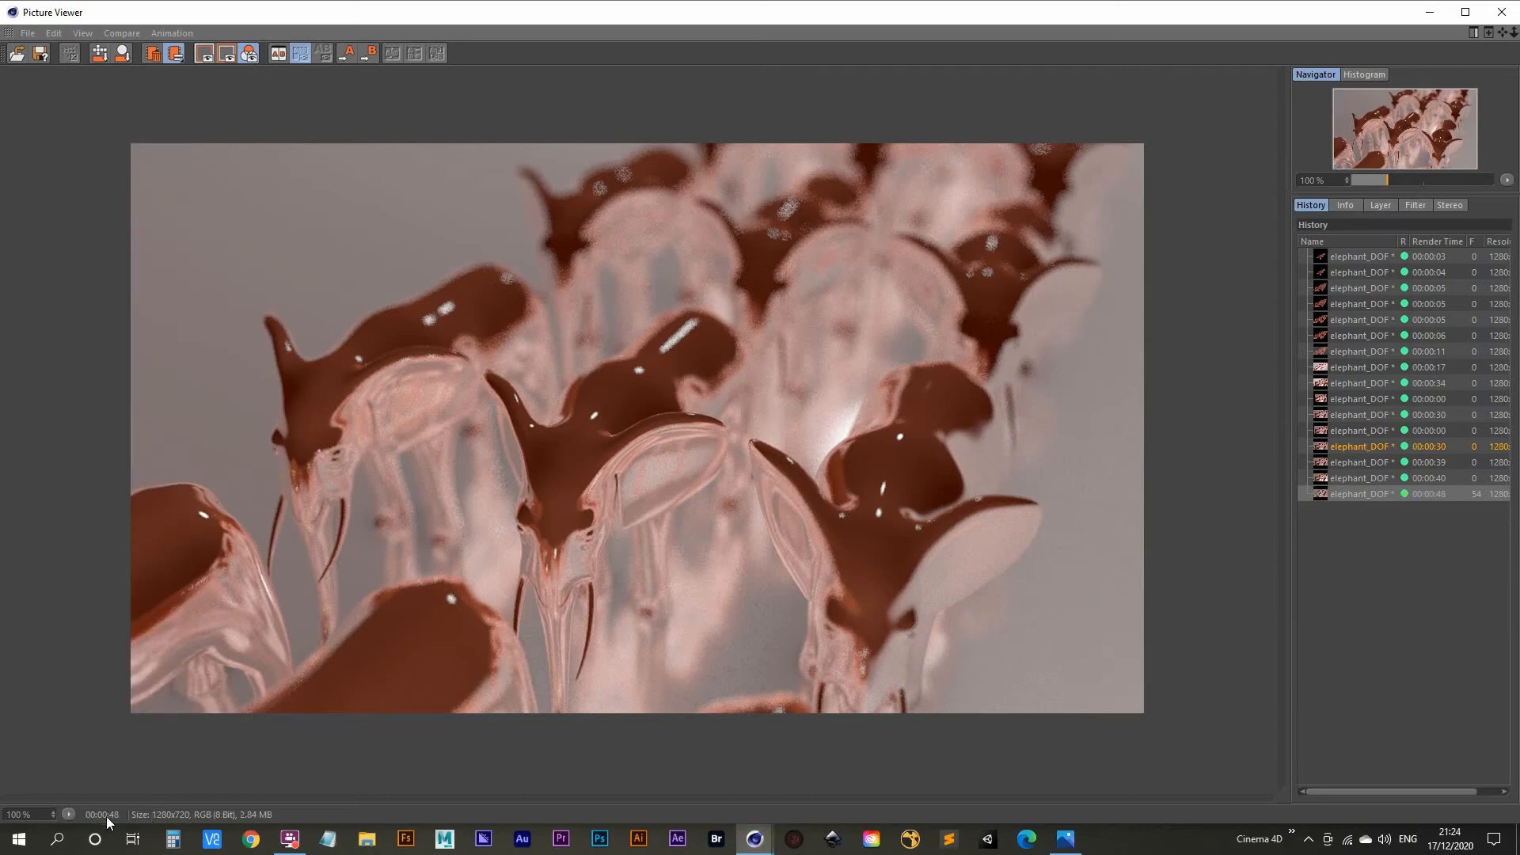
click(1429, 12)
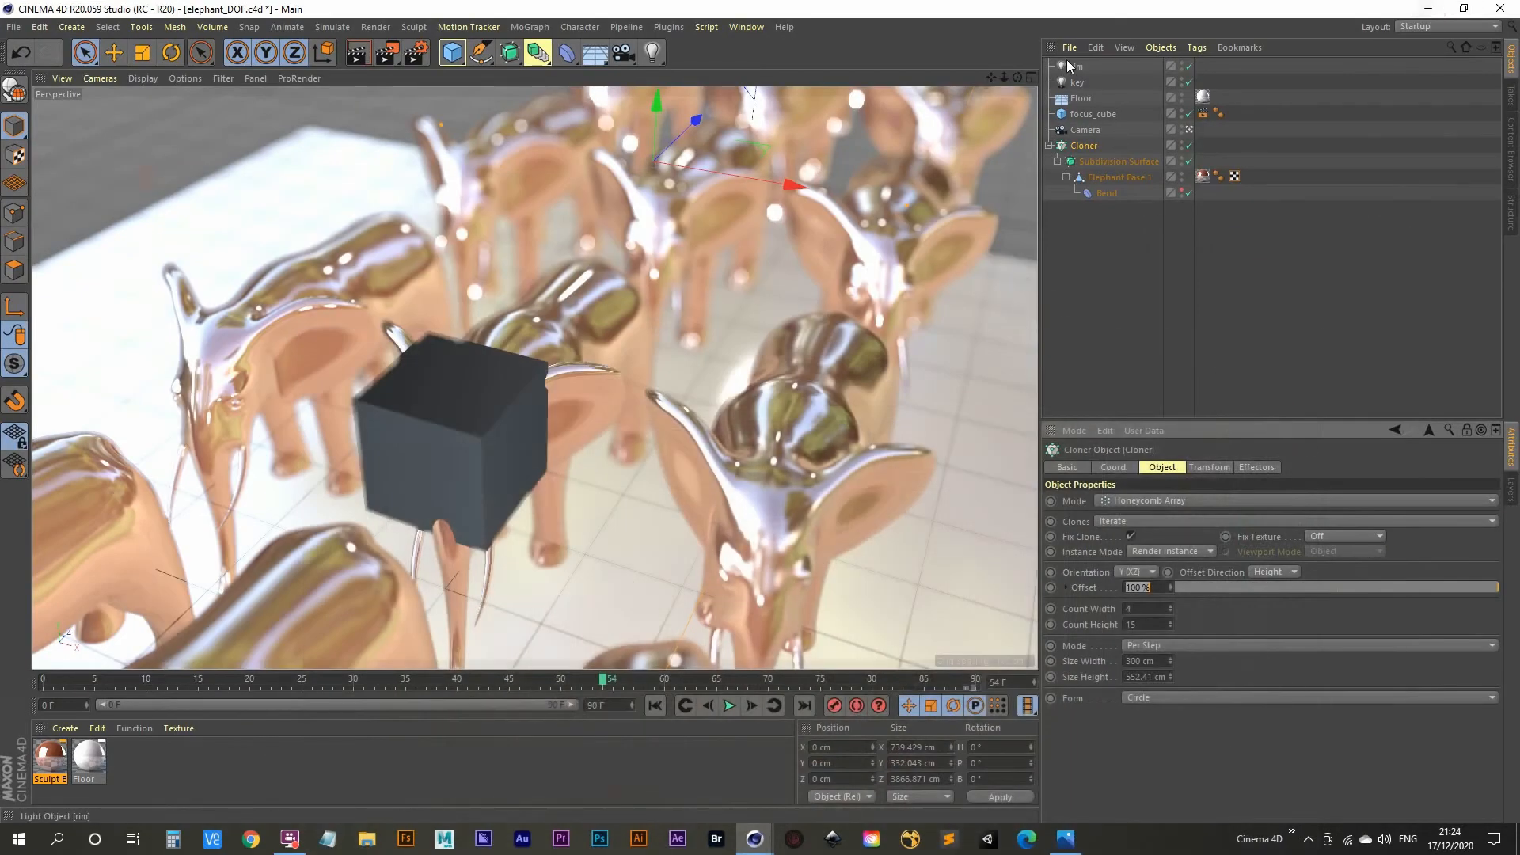
Step: Move the rim light up and back behind the elephants, to about Y 3199 cm and Z 4792 cm
click(1081, 68)
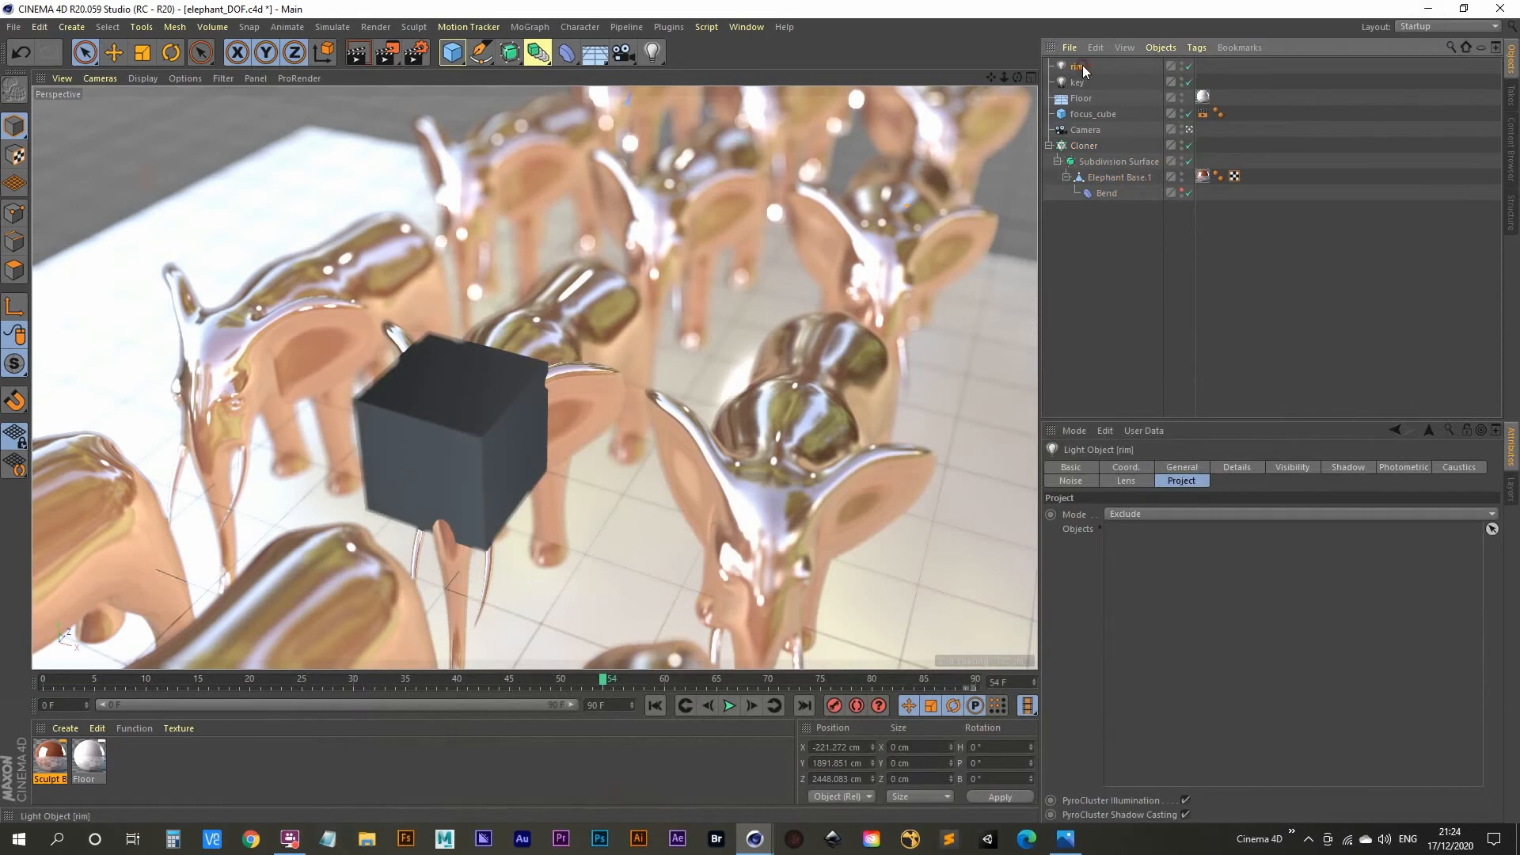
middle_click(768, 397)
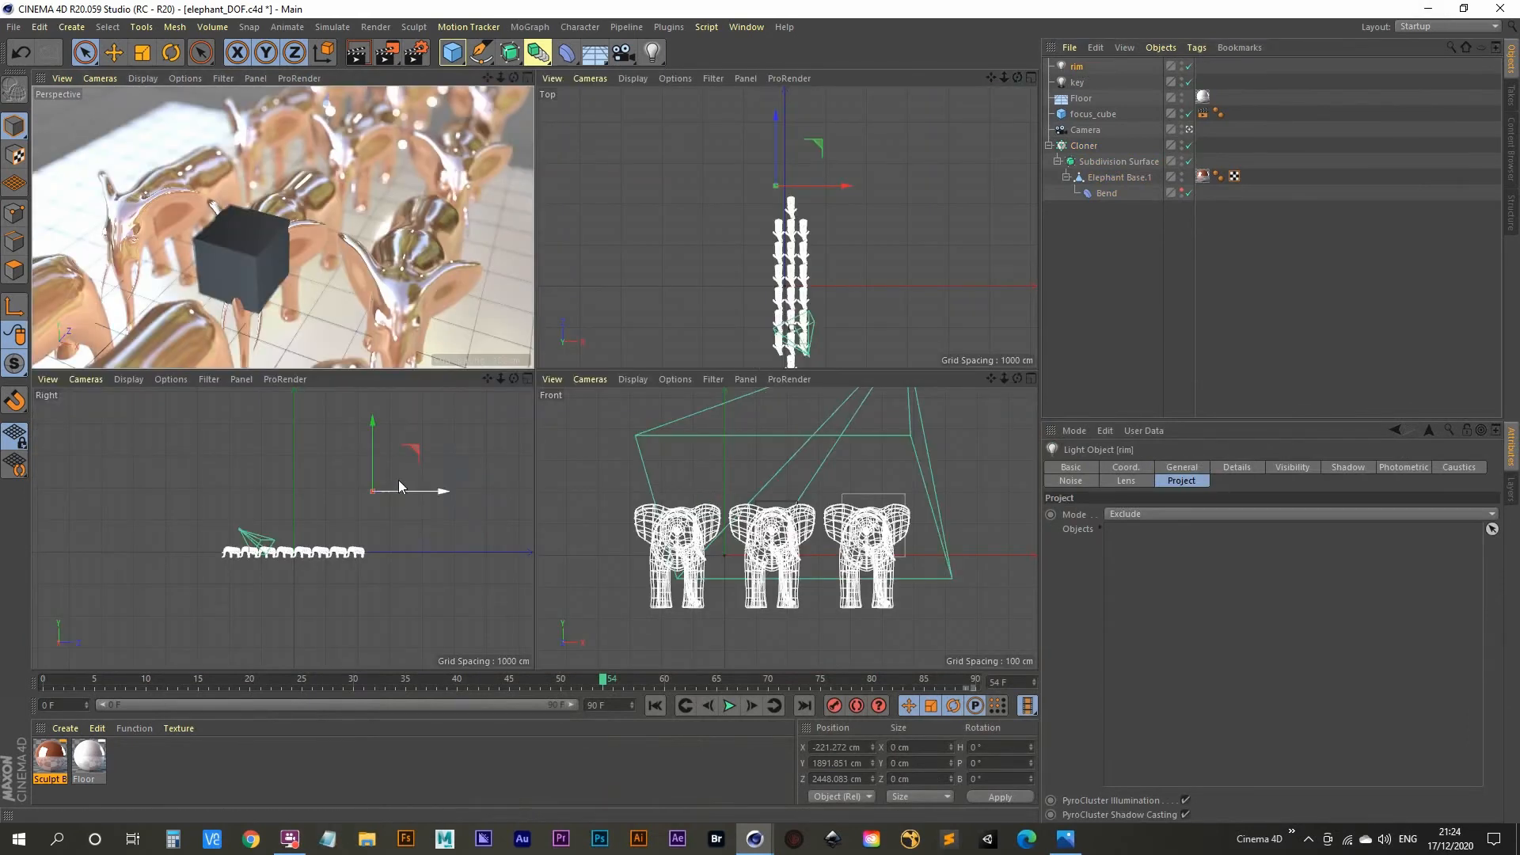
drag(375, 425, 376, 456)
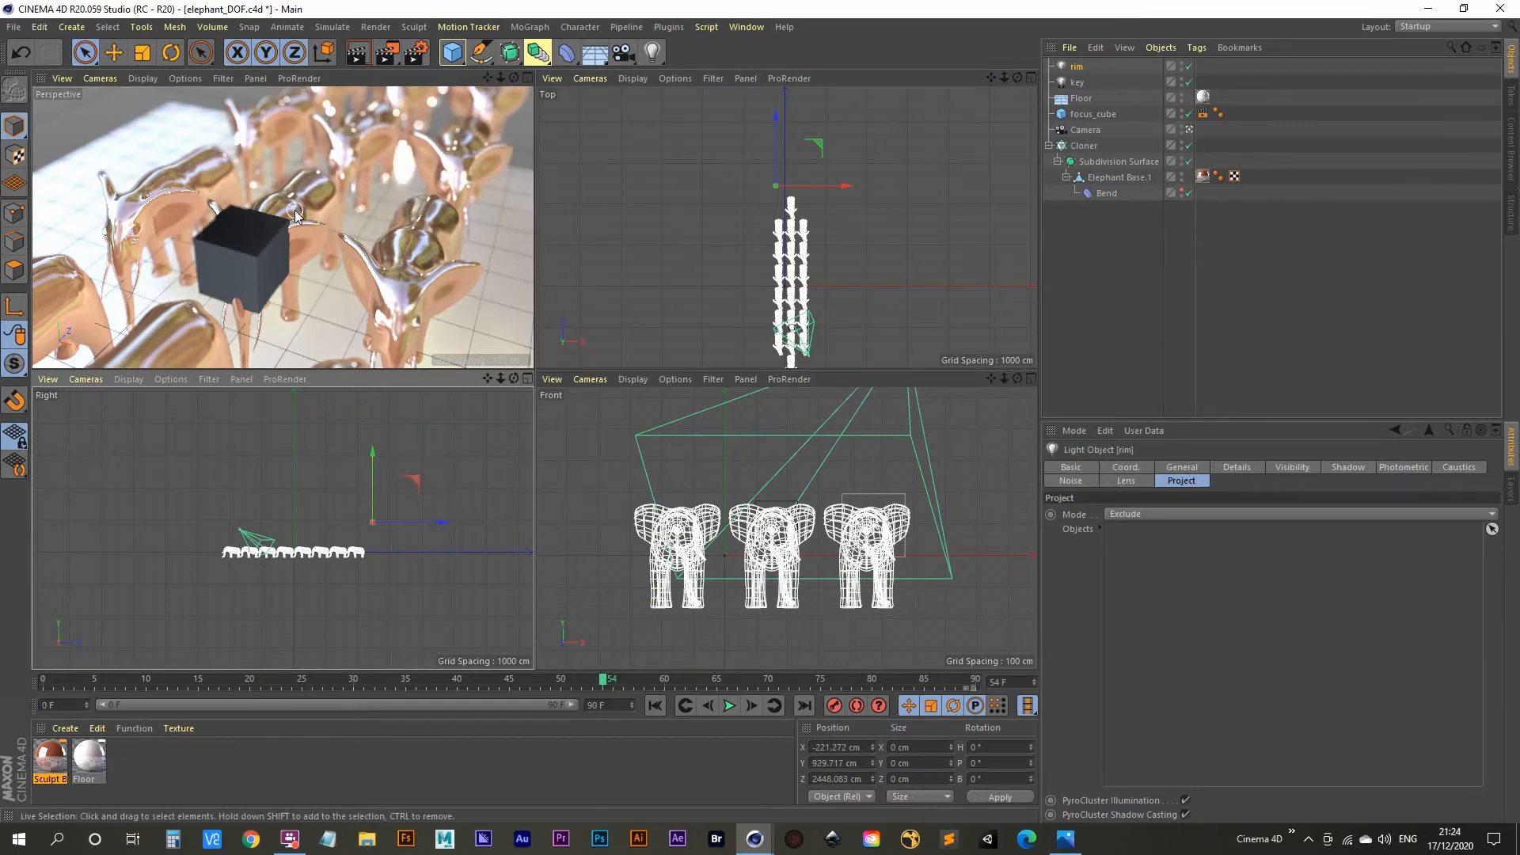
middle_click(295, 213)
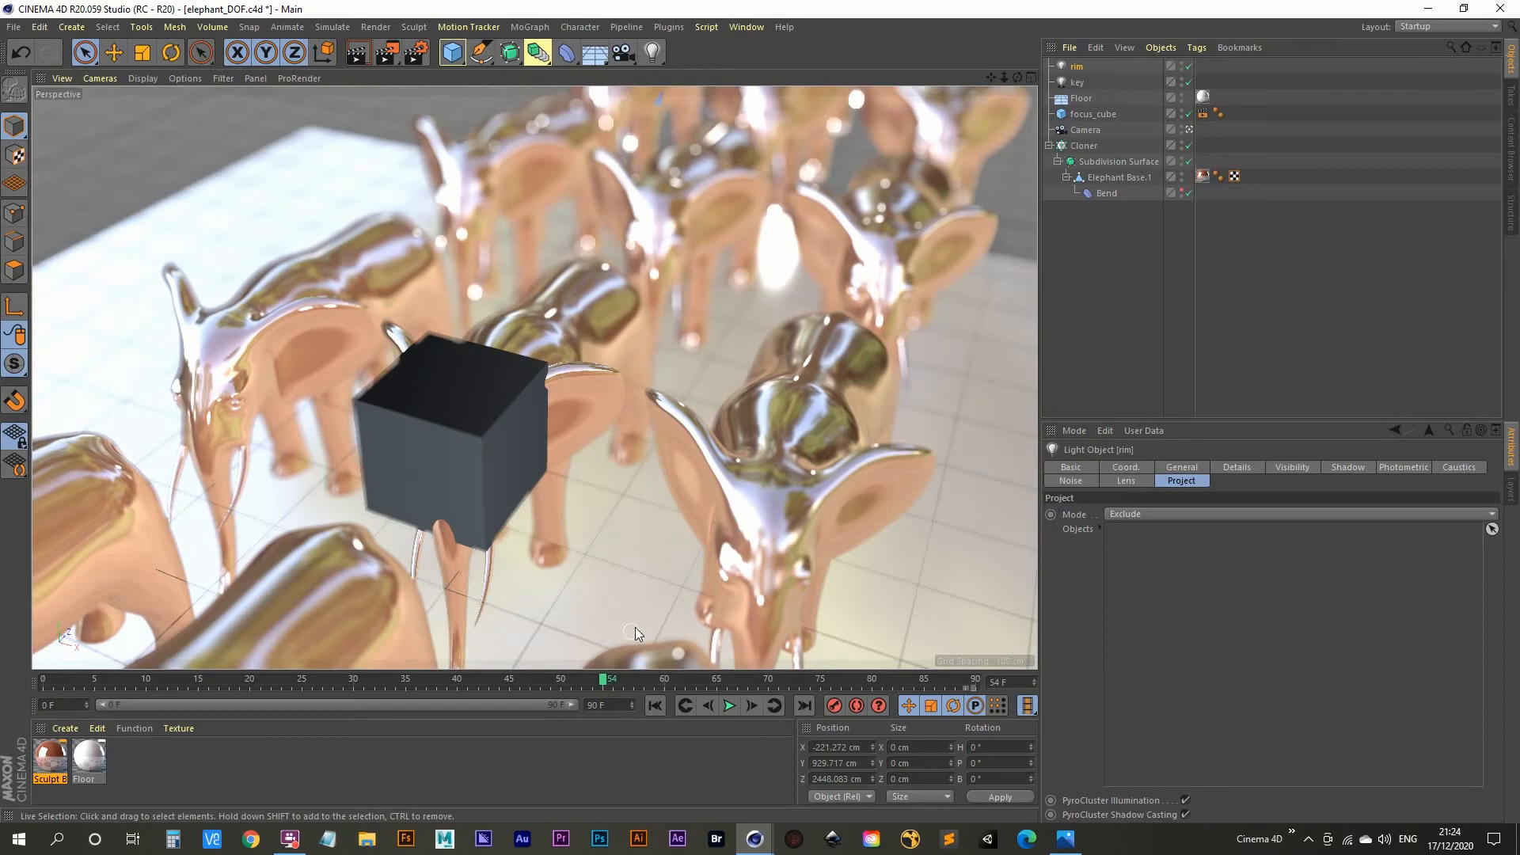
middle_click(643, 397)
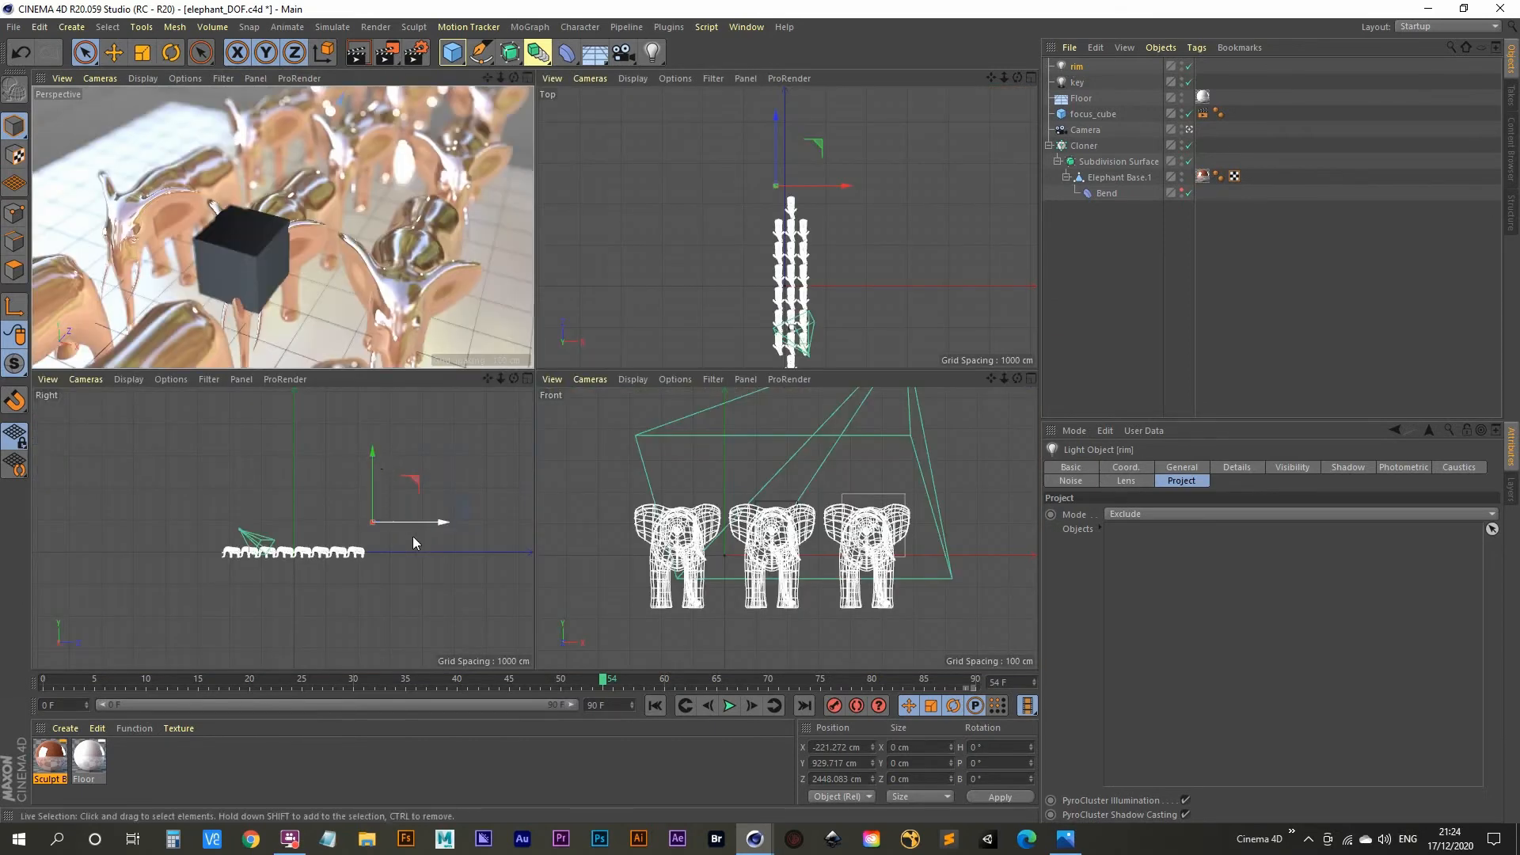
drag(441, 530, 528, 507)
drag(460, 455, 461, 378)
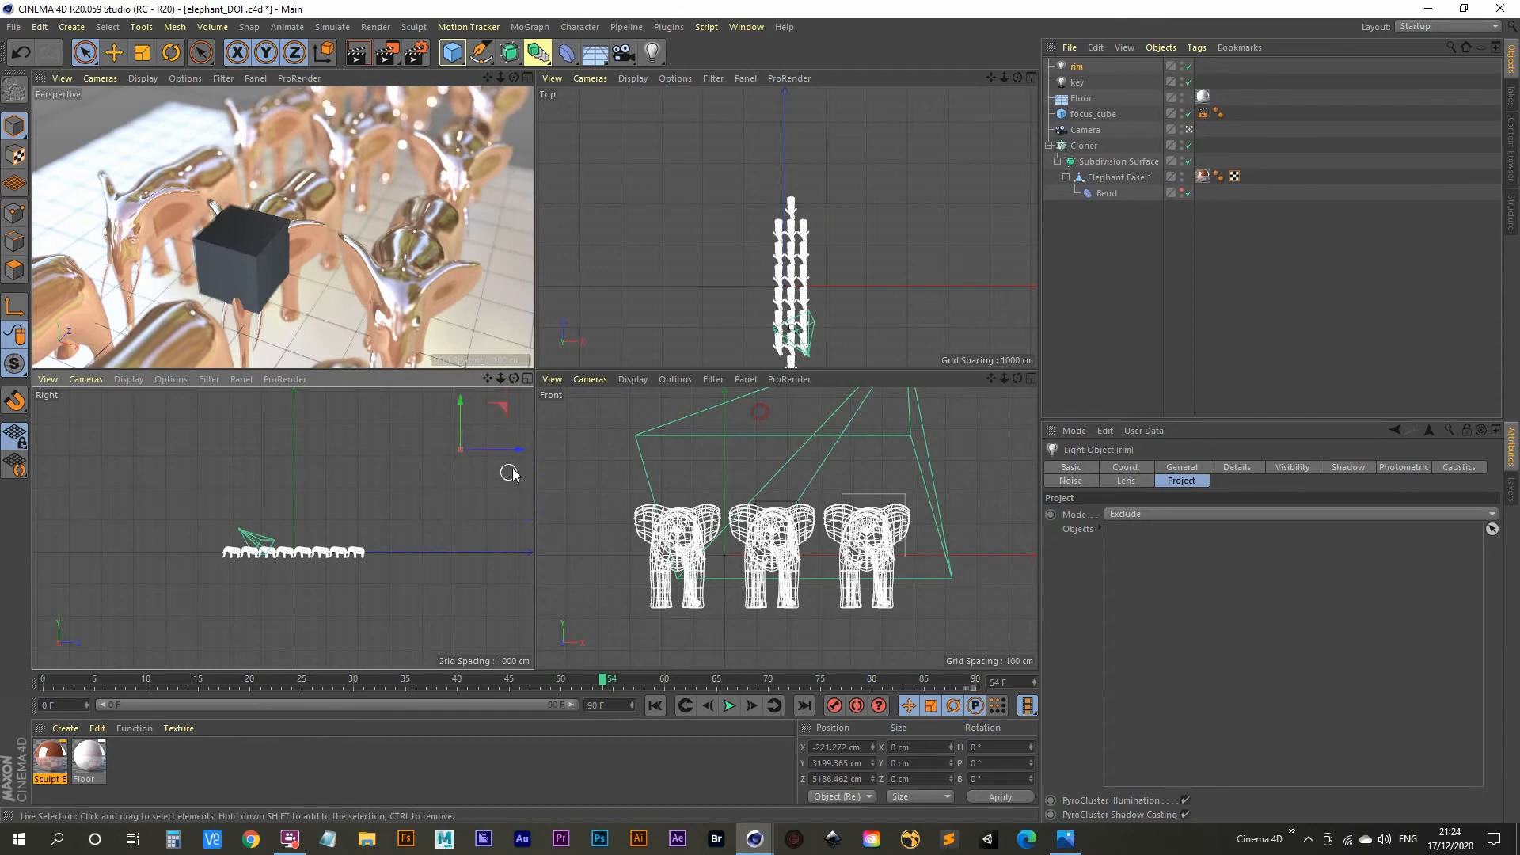
drag(520, 457, 508, 456)
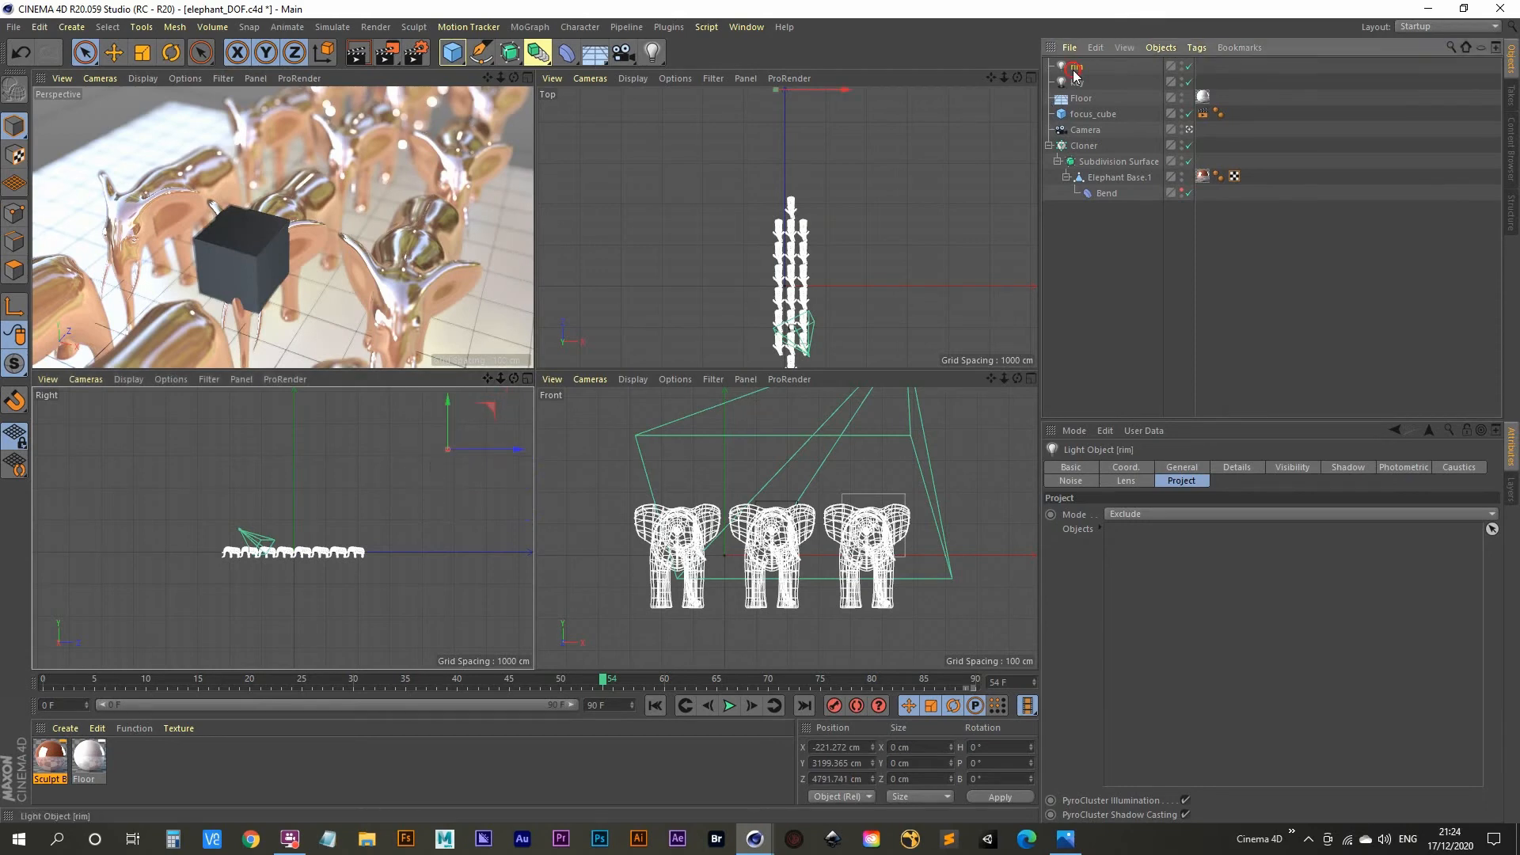
Step: Set the rim light's intensity to 40 %
click(1202, 469)
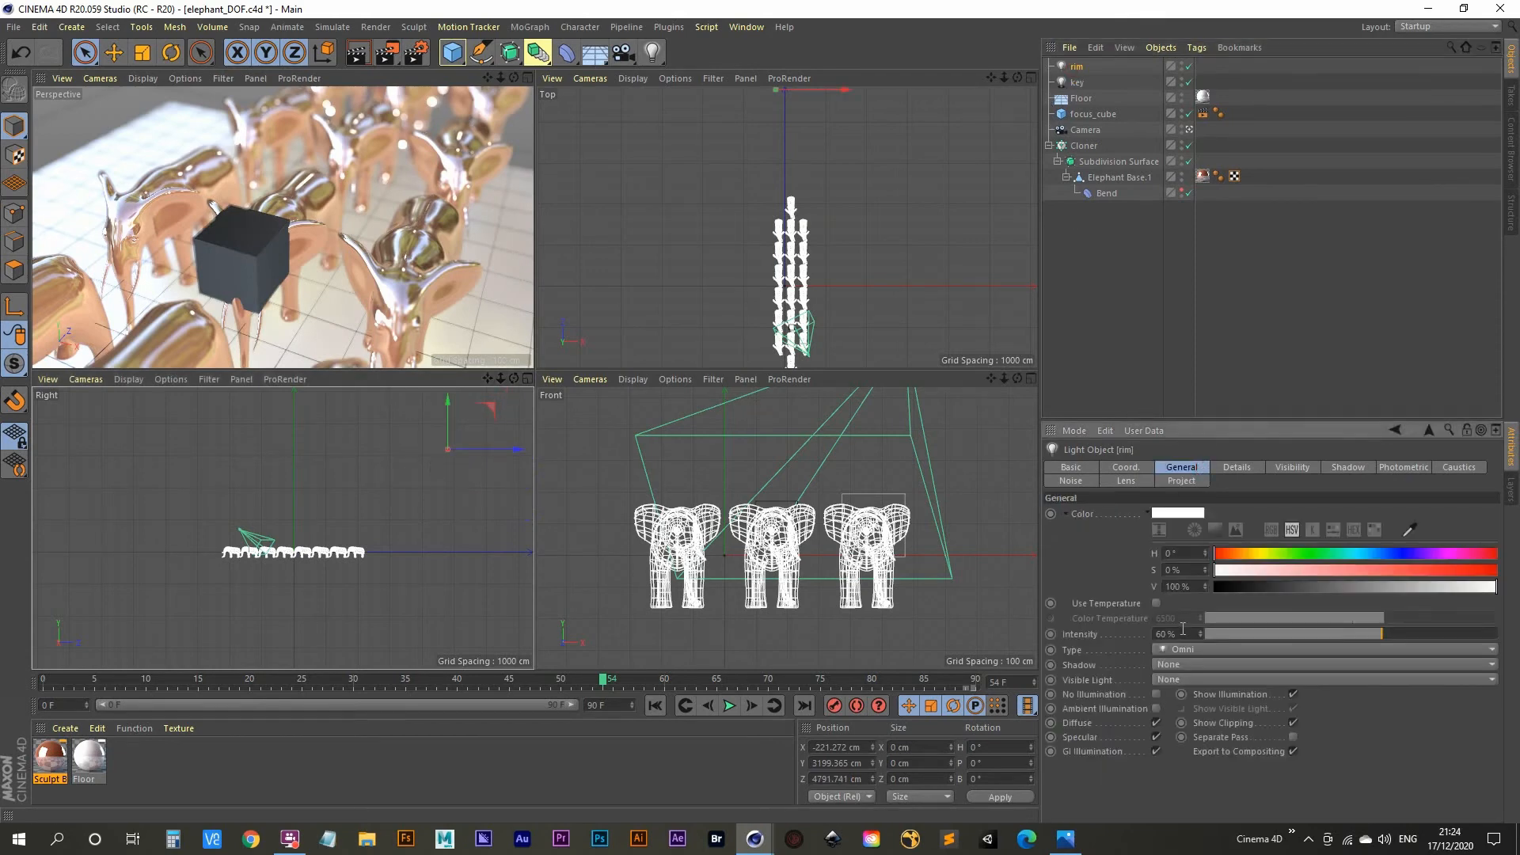
click(1184, 631)
text(40)
key(Return)
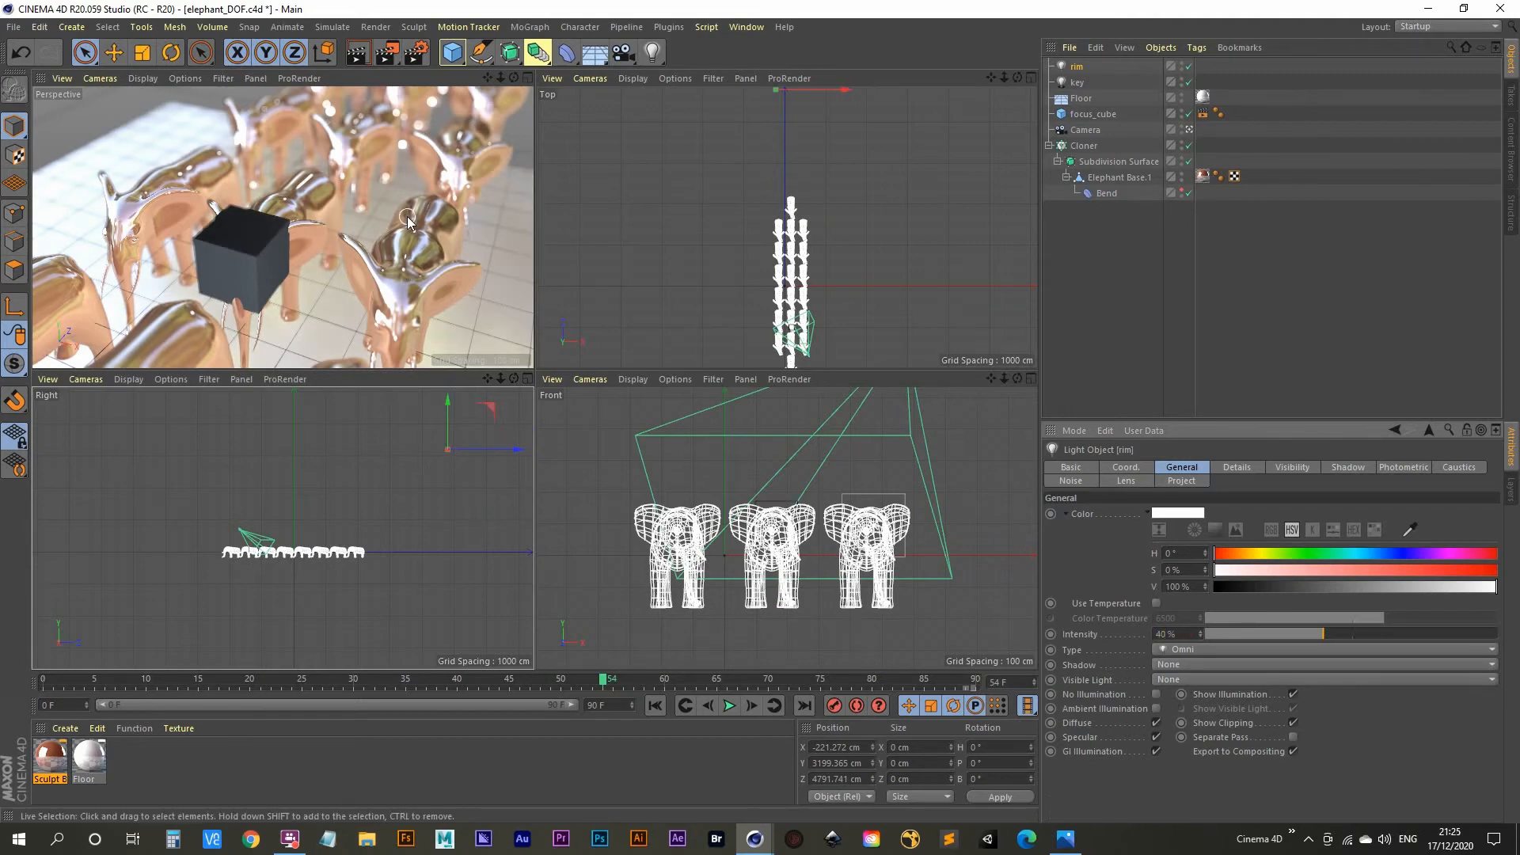
Step: Render the camera view at frame 54 to the Picture Viewer and return to the scene
middle_click(379, 220)
key(shift+r)
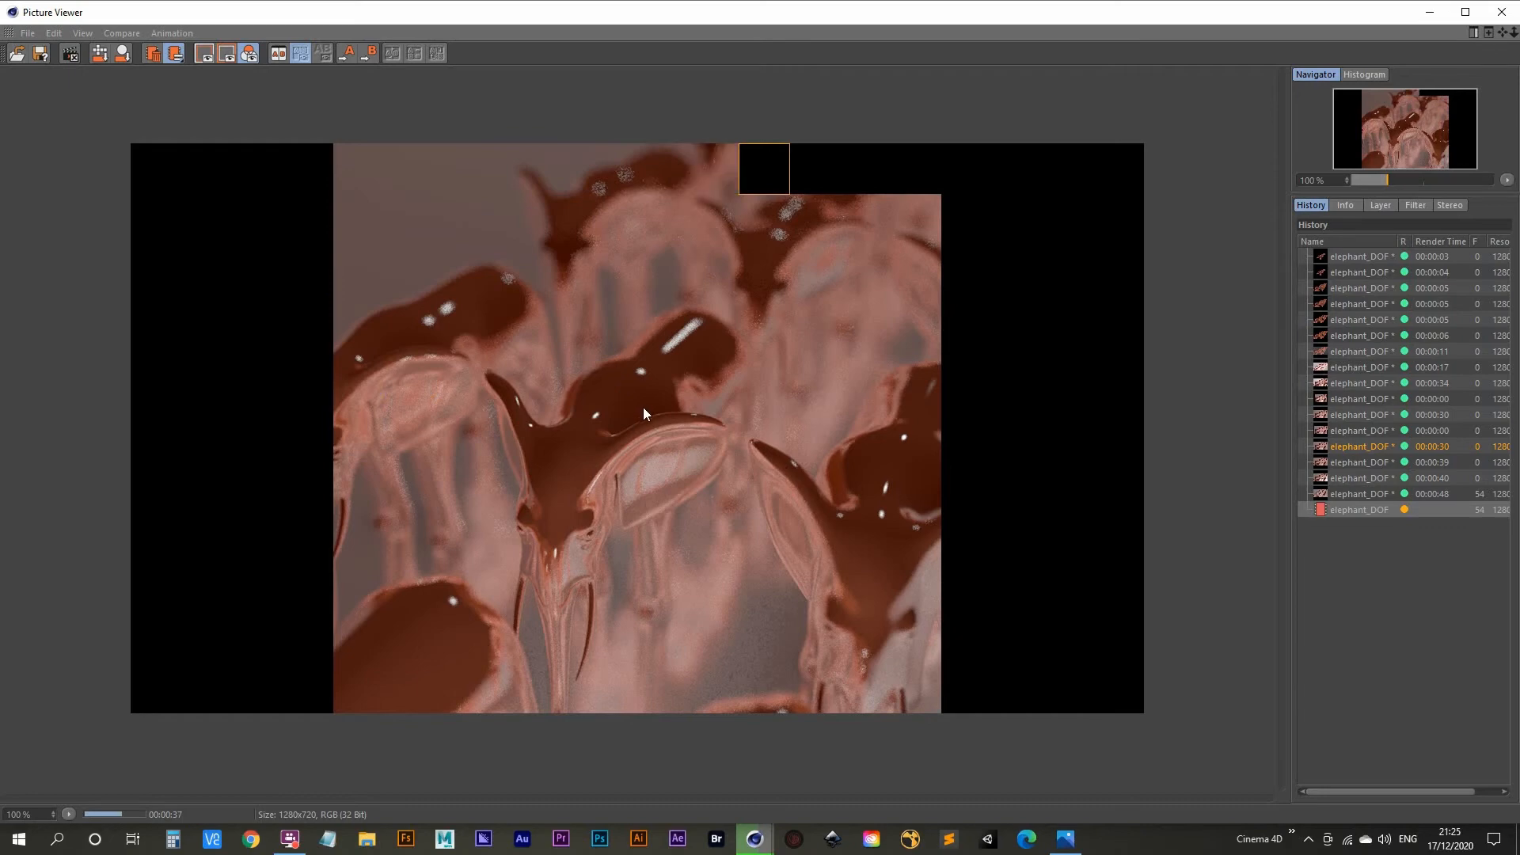
click(1433, 14)
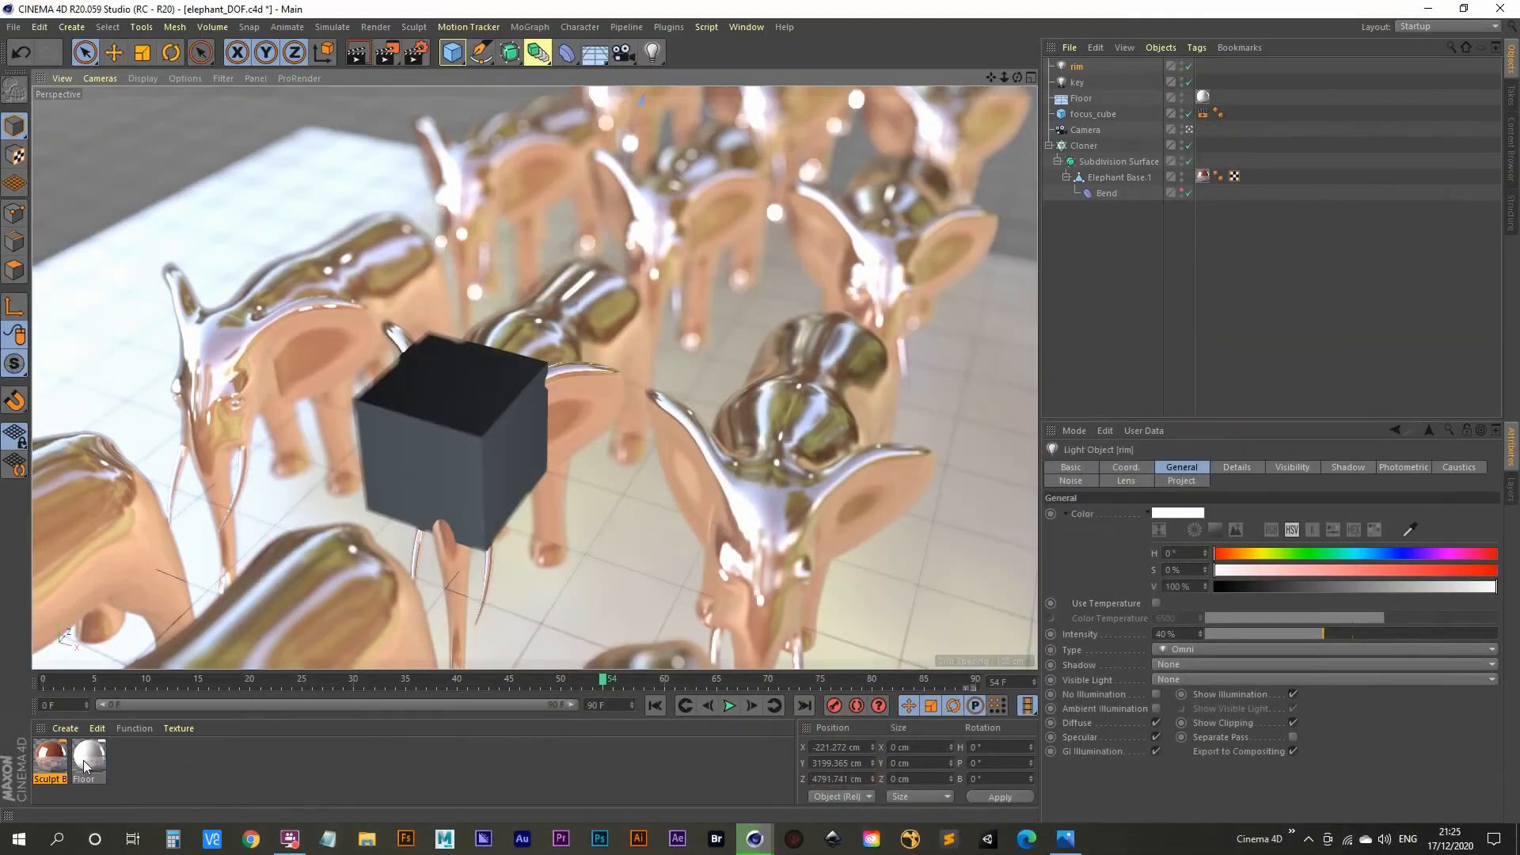
Step: Change the Sculpt Base material's colour to light grey with 0 % saturation and 80 % value
double_click(53, 758)
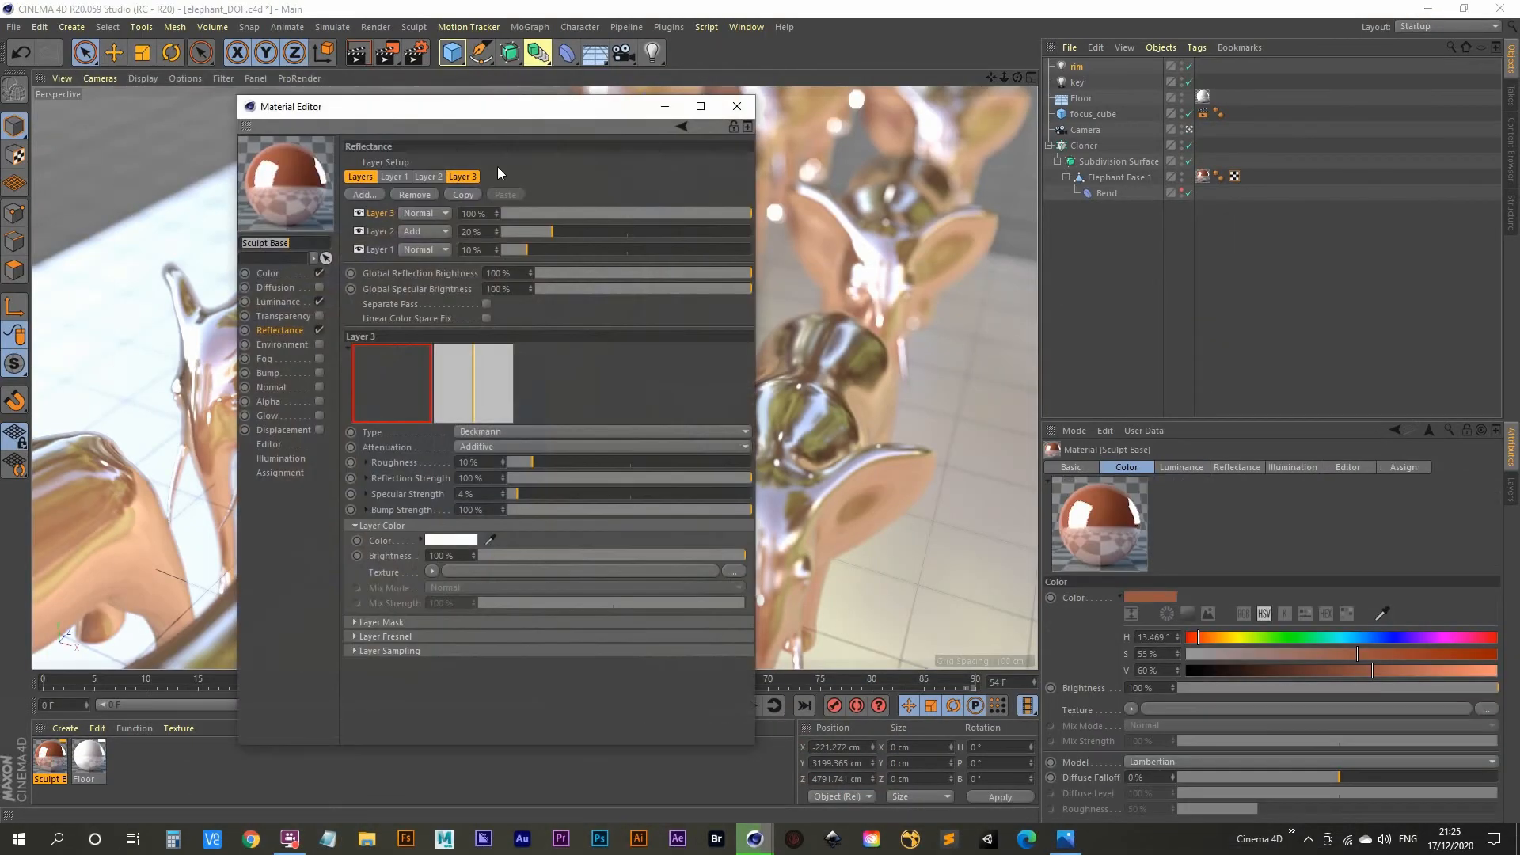
drag(467, 109, 856, 108)
click(659, 269)
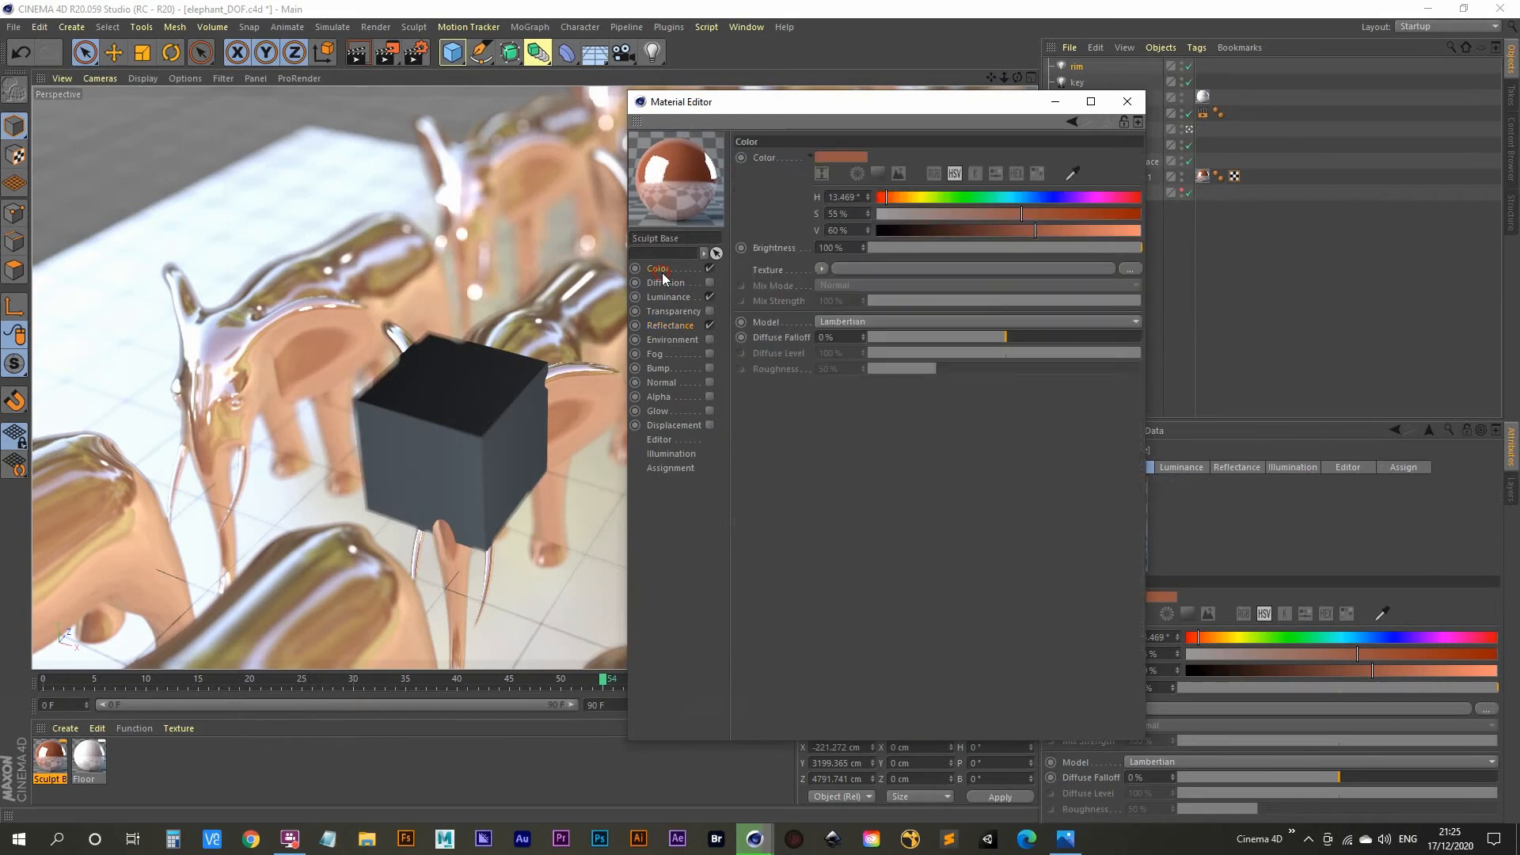
drag(1021, 214, 874, 215)
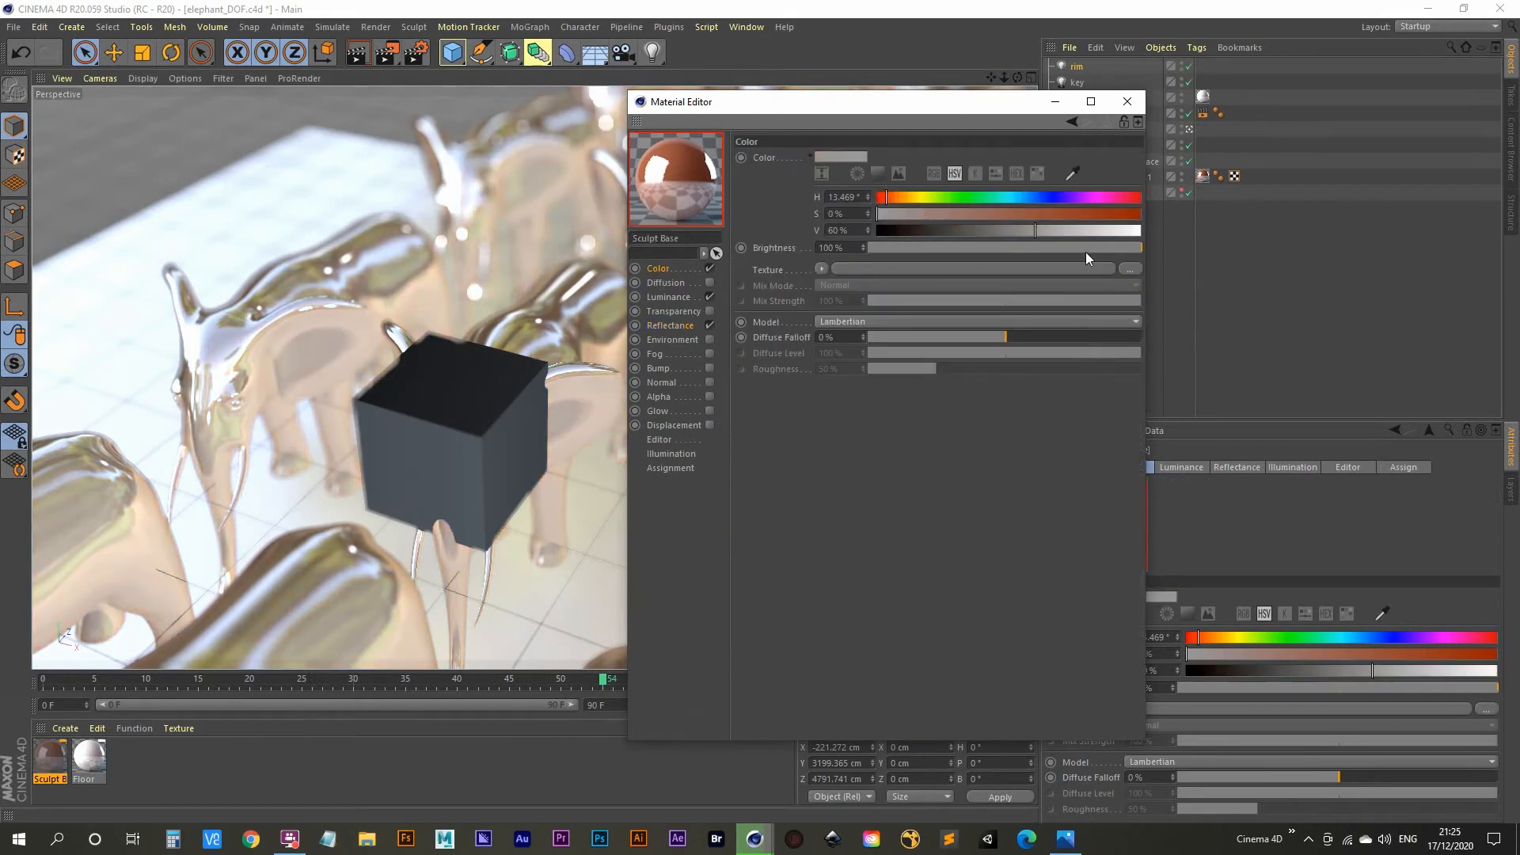
click(1085, 229)
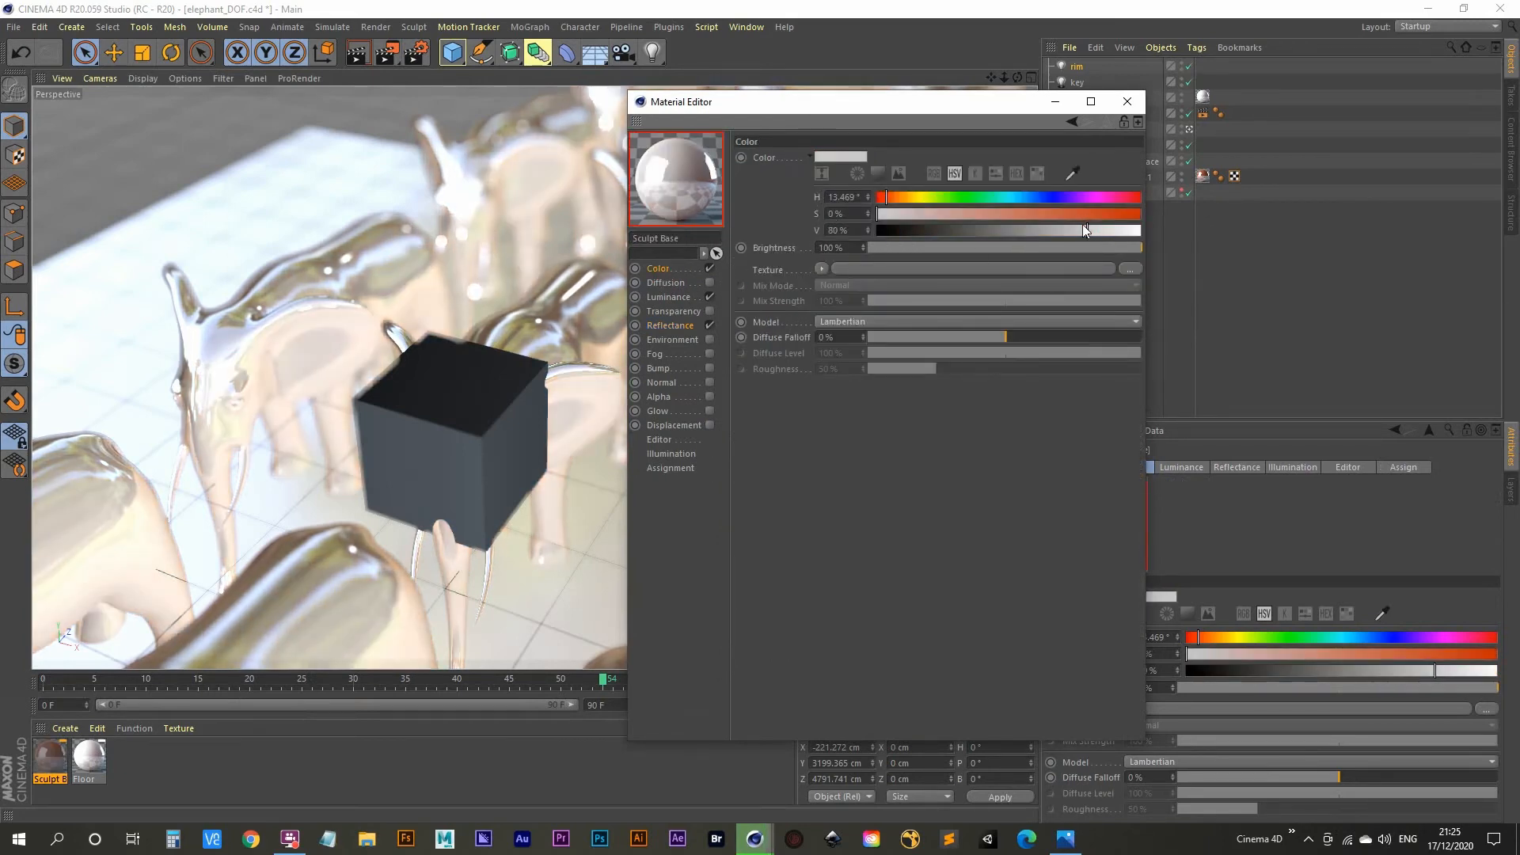
click(1127, 101)
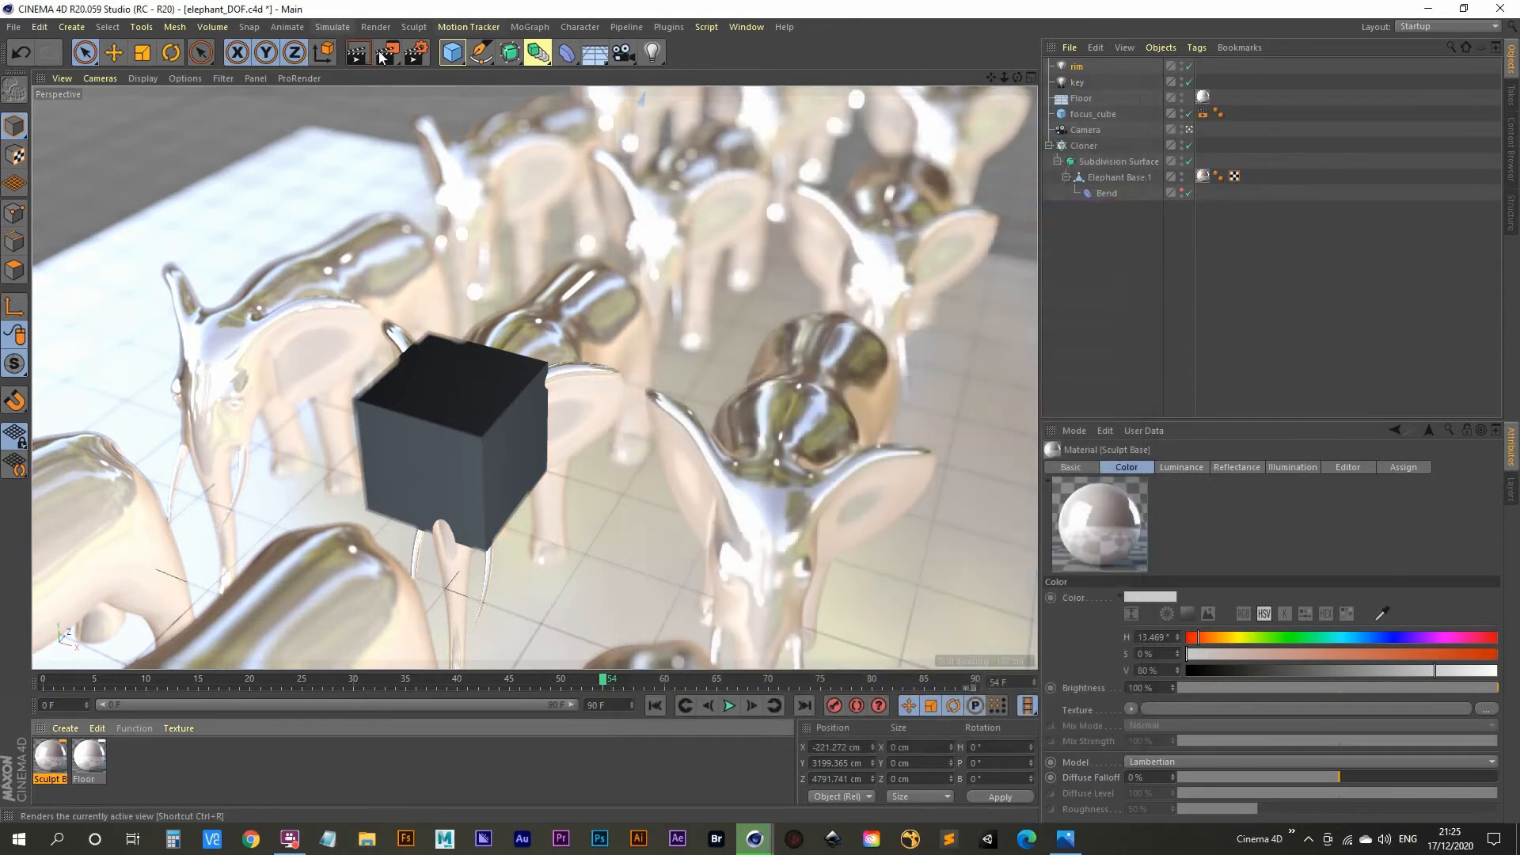
Step: Bring the rim light closer to the elephants and lower it, to about Y 2742 cm and Z 3777 cm
middle_click(686, 365)
middle_click(734, 242)
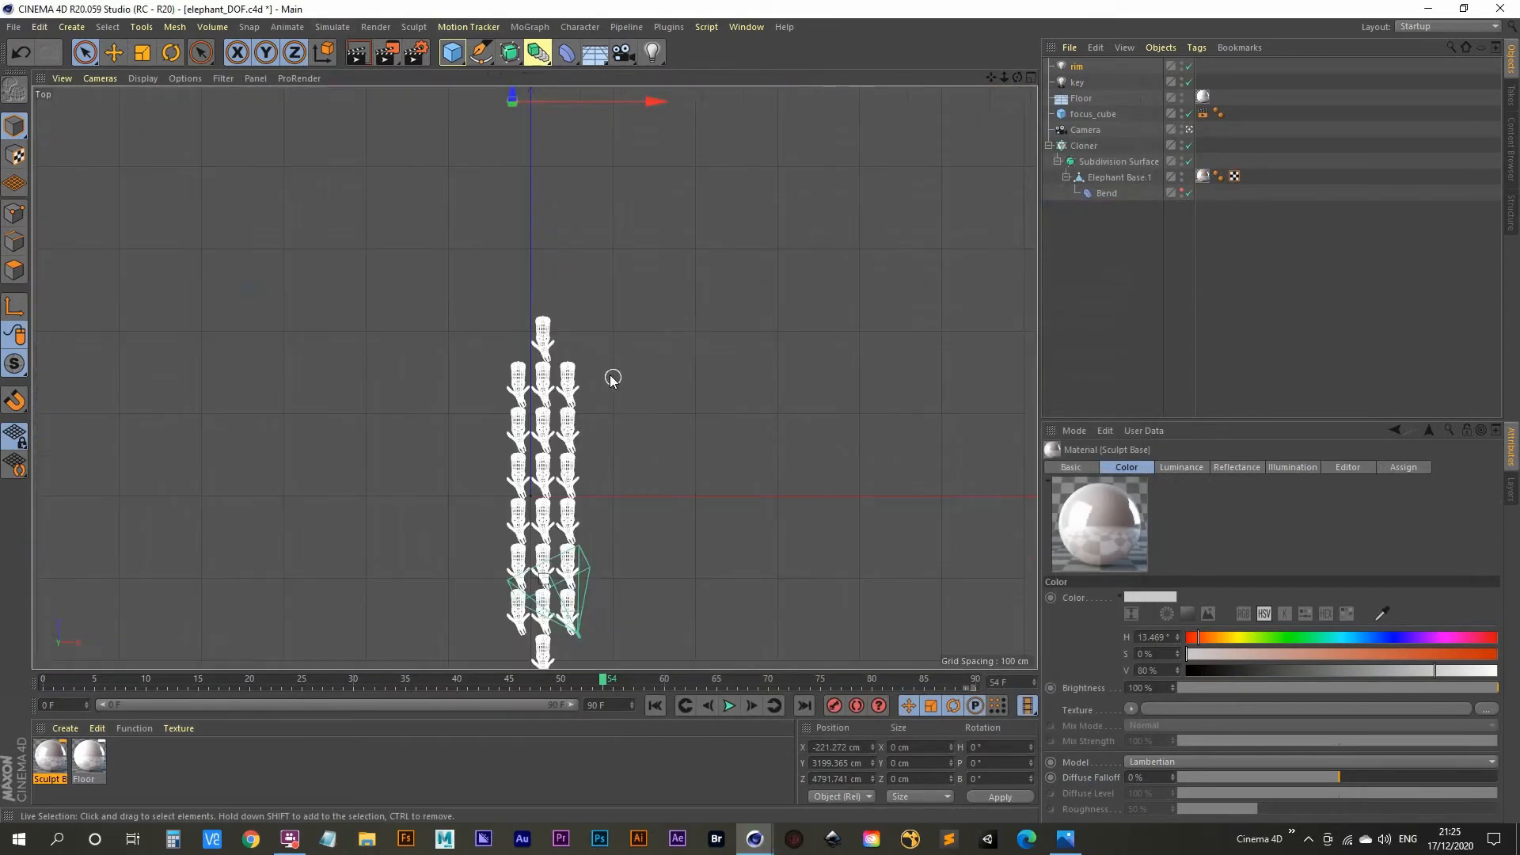
middle_click(613, 378)
middle_click(599, 441)
middle_click(599, 442)
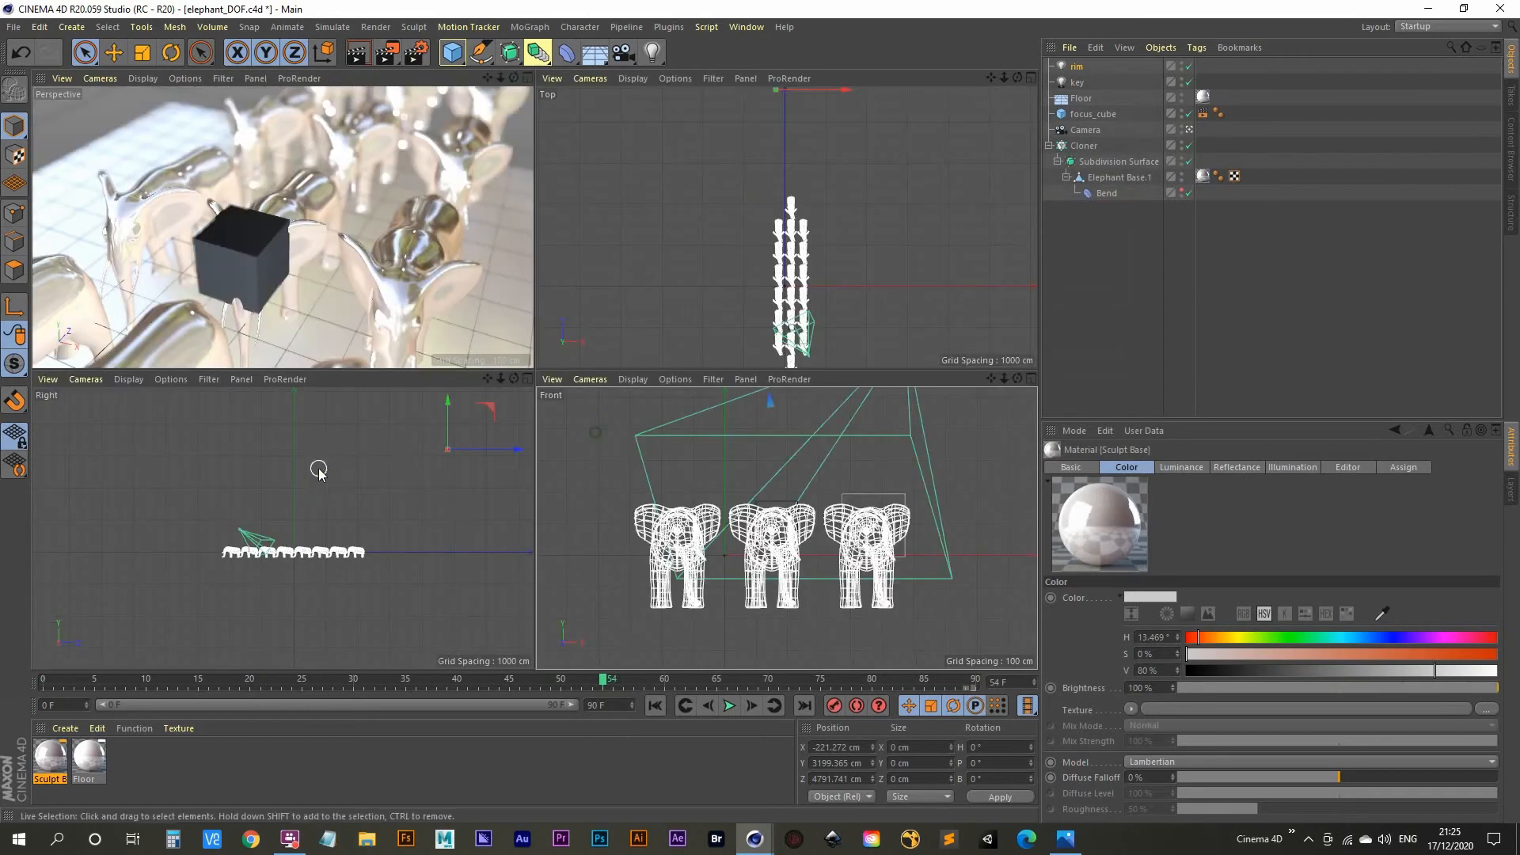
middle_click(319, 471)
scroll(498, 390, down, 2)
alt+middle_drag(577, 366, 469, 423)
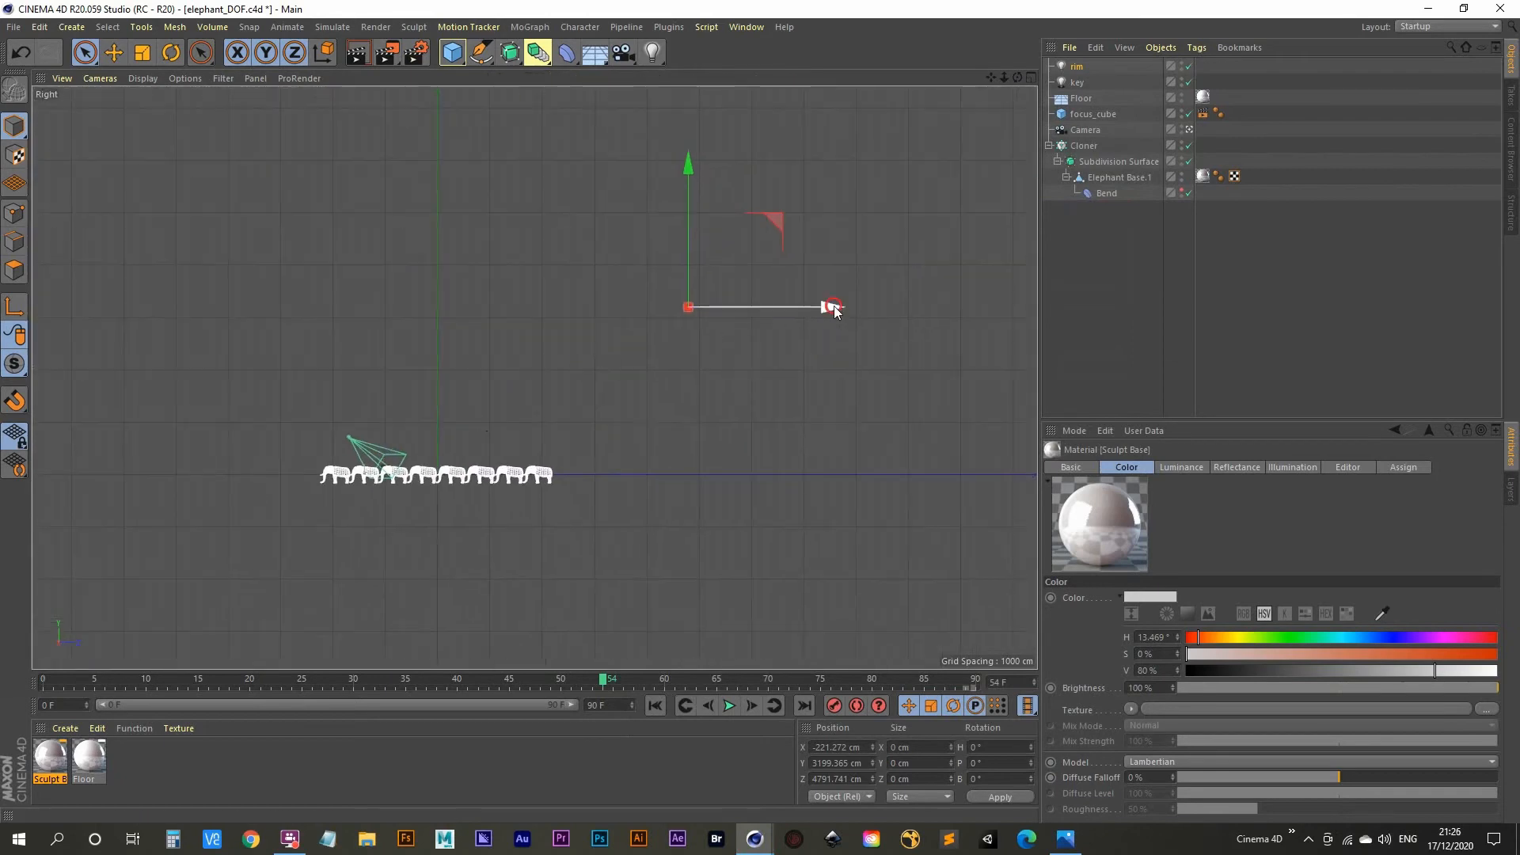
drag(837, 319, 766, 315)
drag(636, 174, 636, 194)
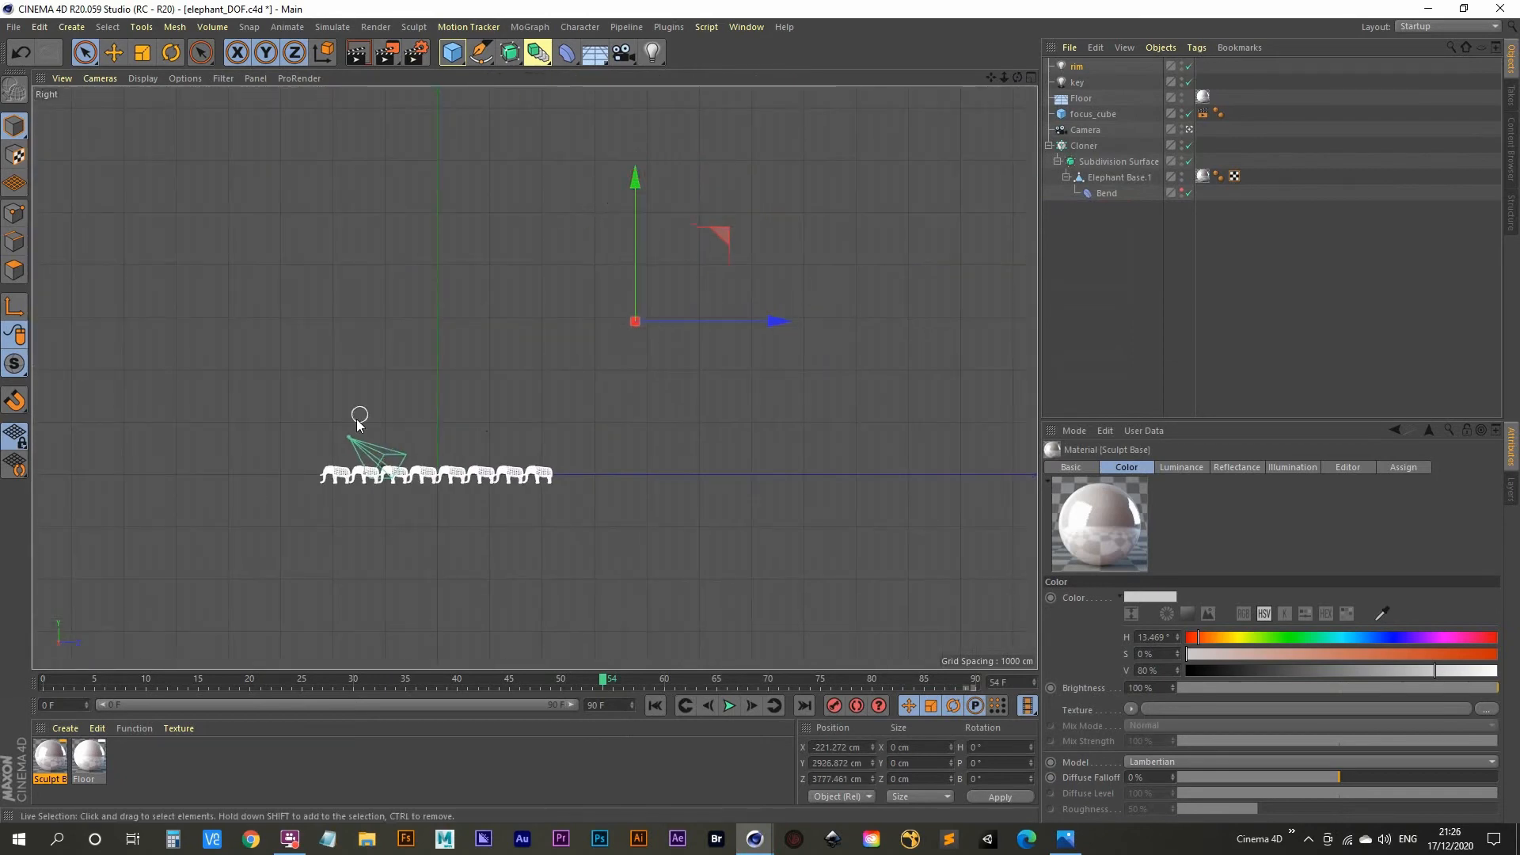
middle_click(353, 414)
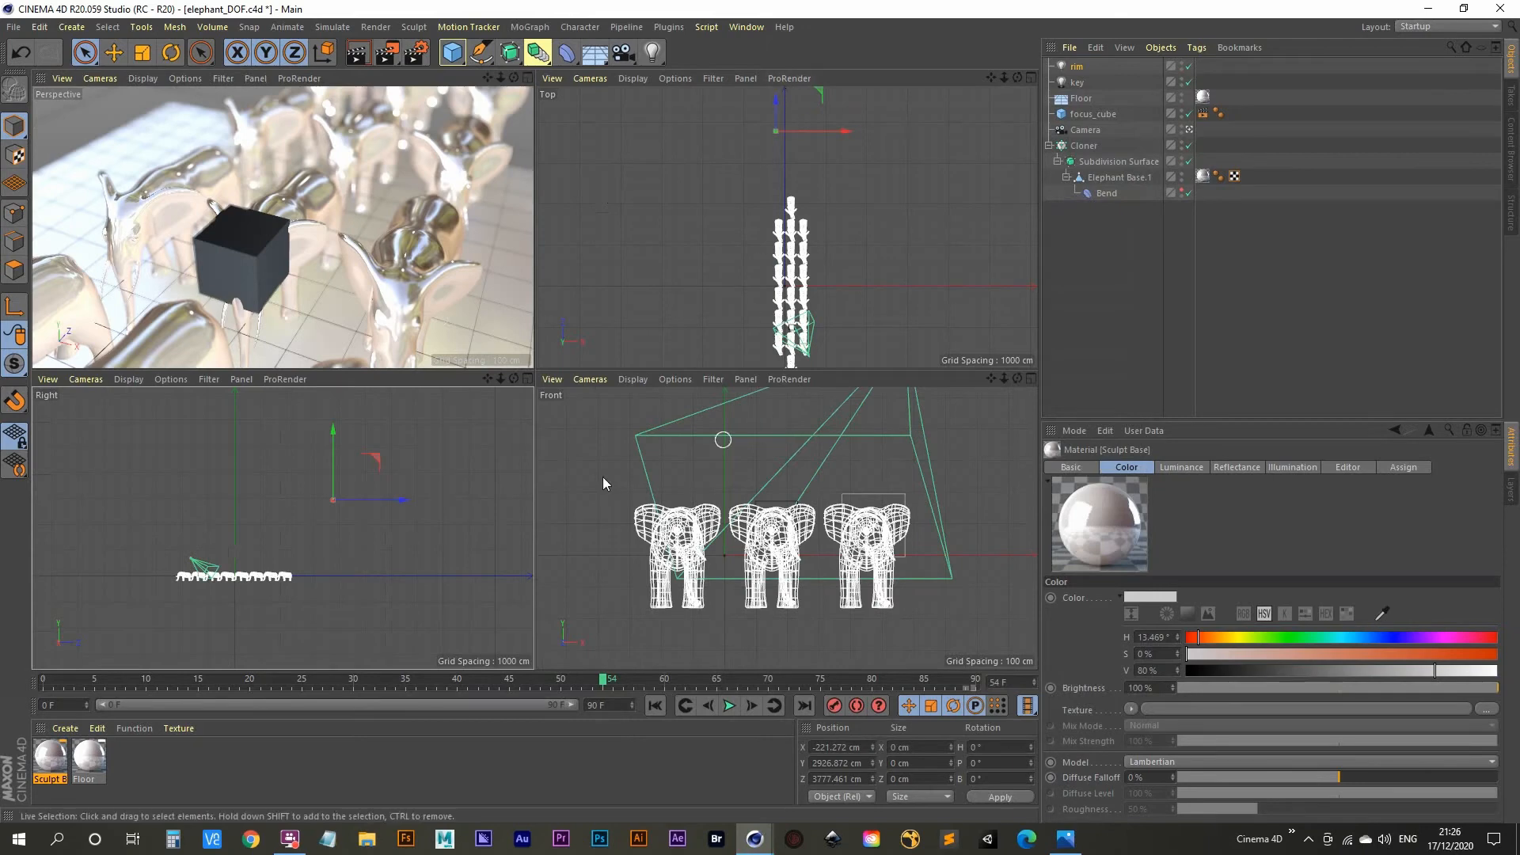
drag(332, 415, 304, 434)
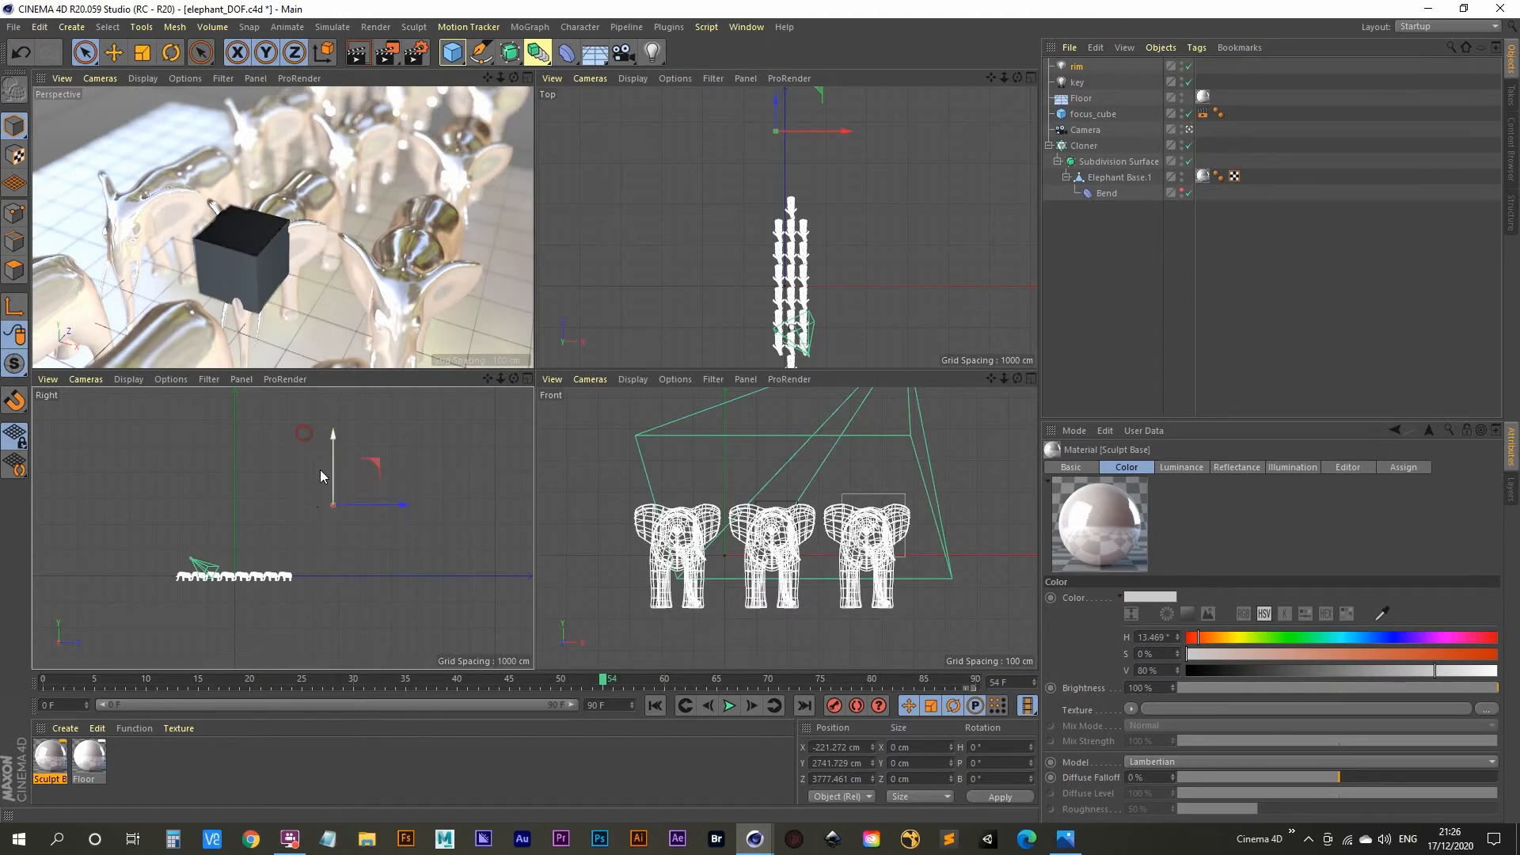
middle_click(267, 340)
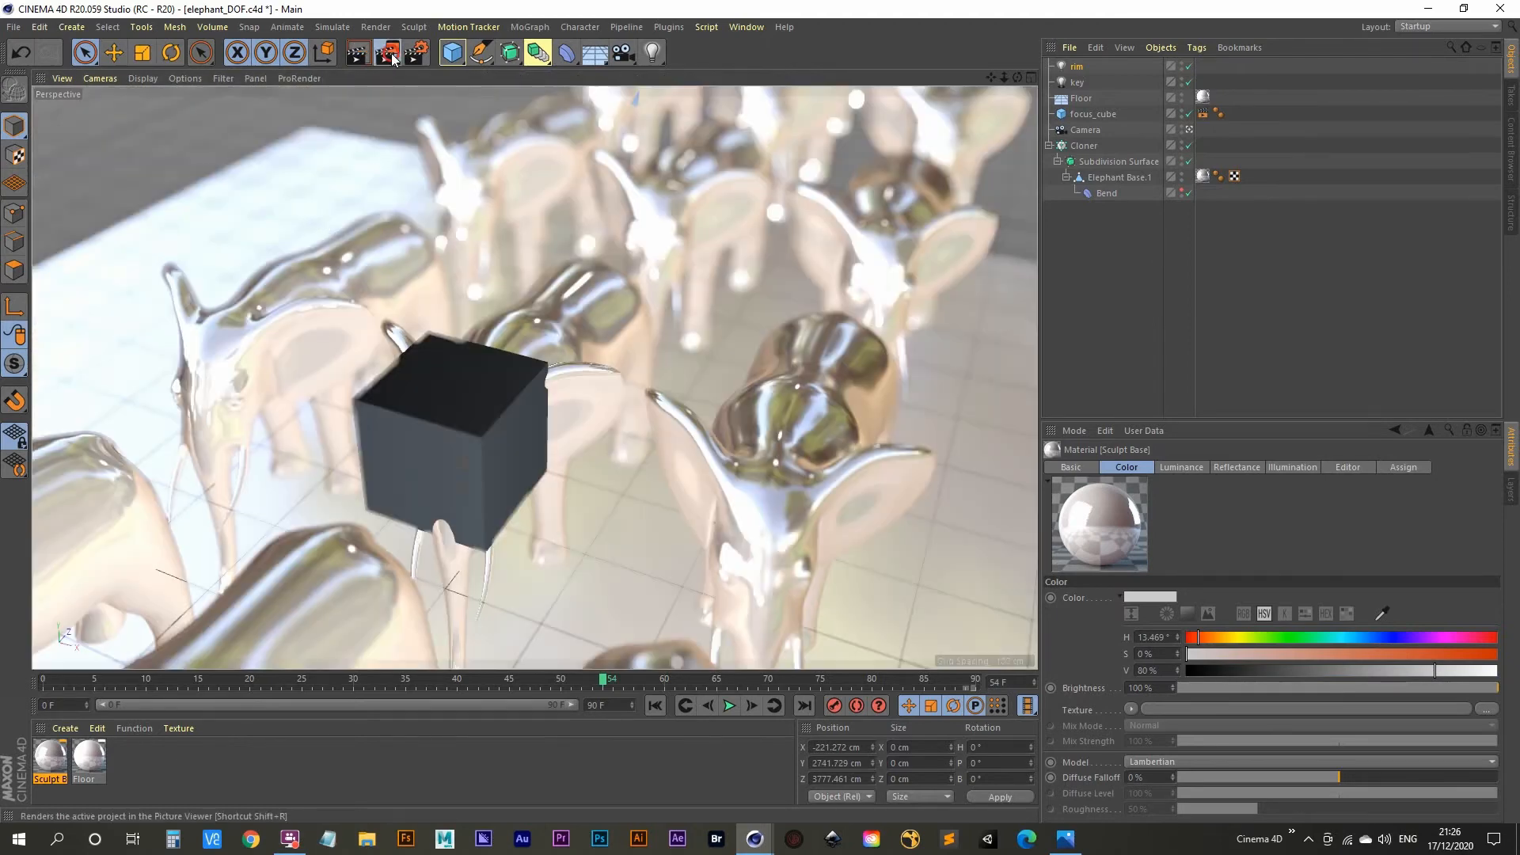
Step: Render frame 54 to the Picture Viewer, compare it with the previous render, and return to the scene
click(387, 52)
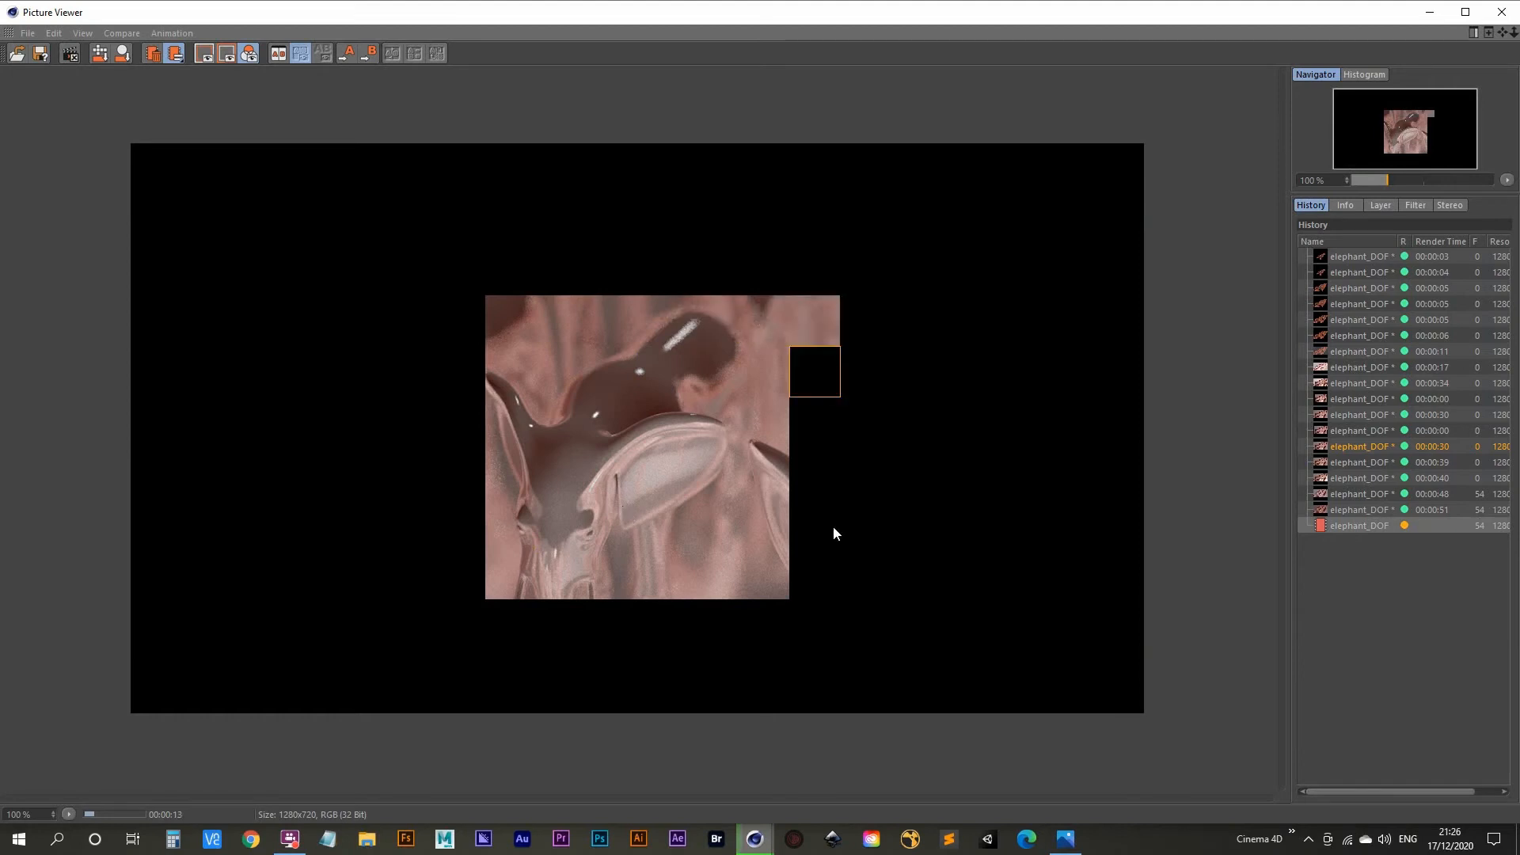
click(1356, 509)
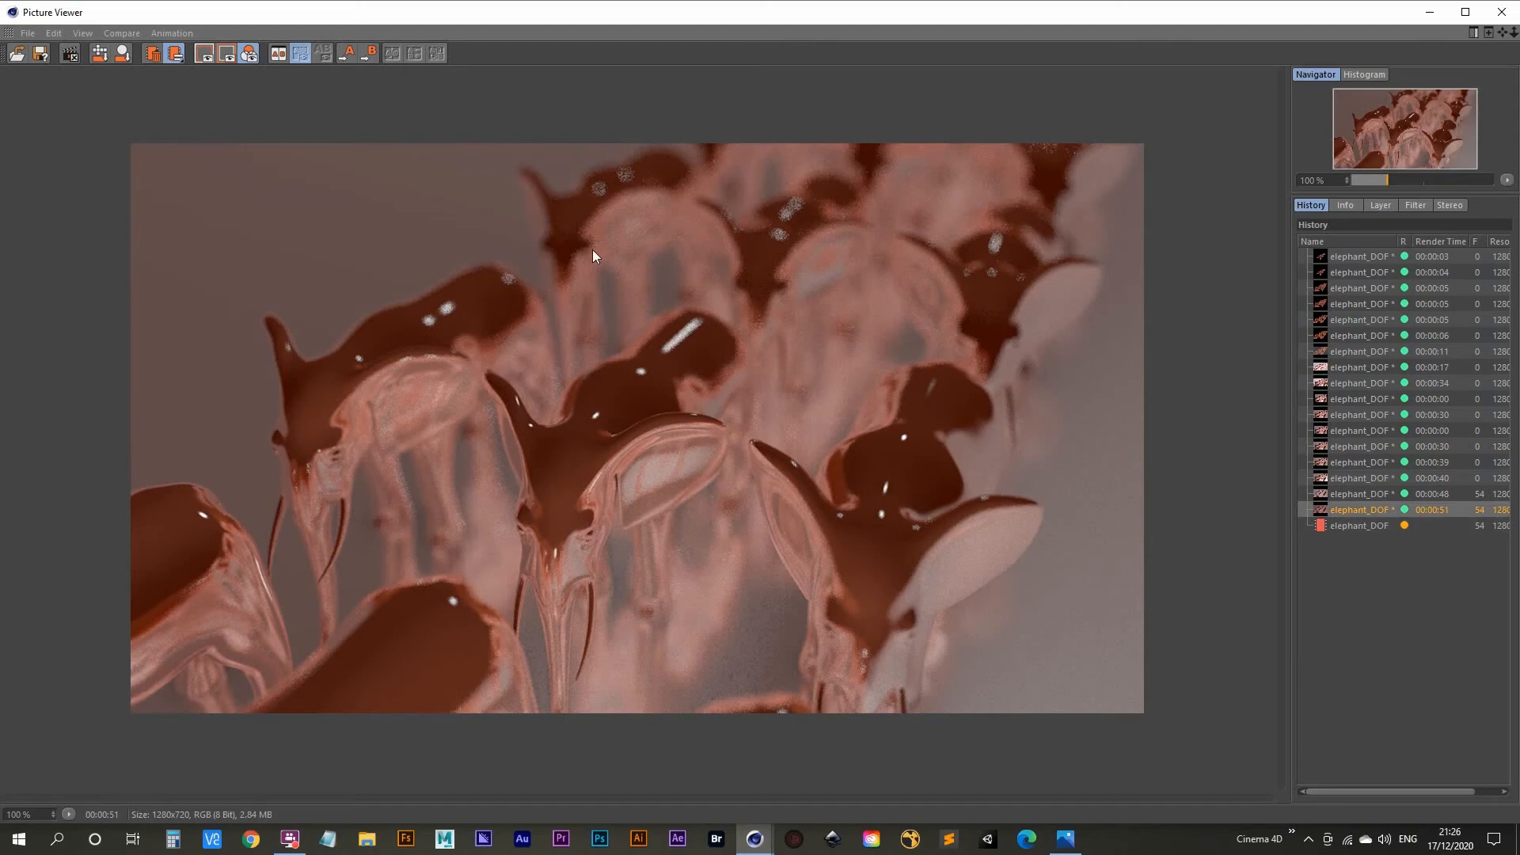
click(1356, 525)
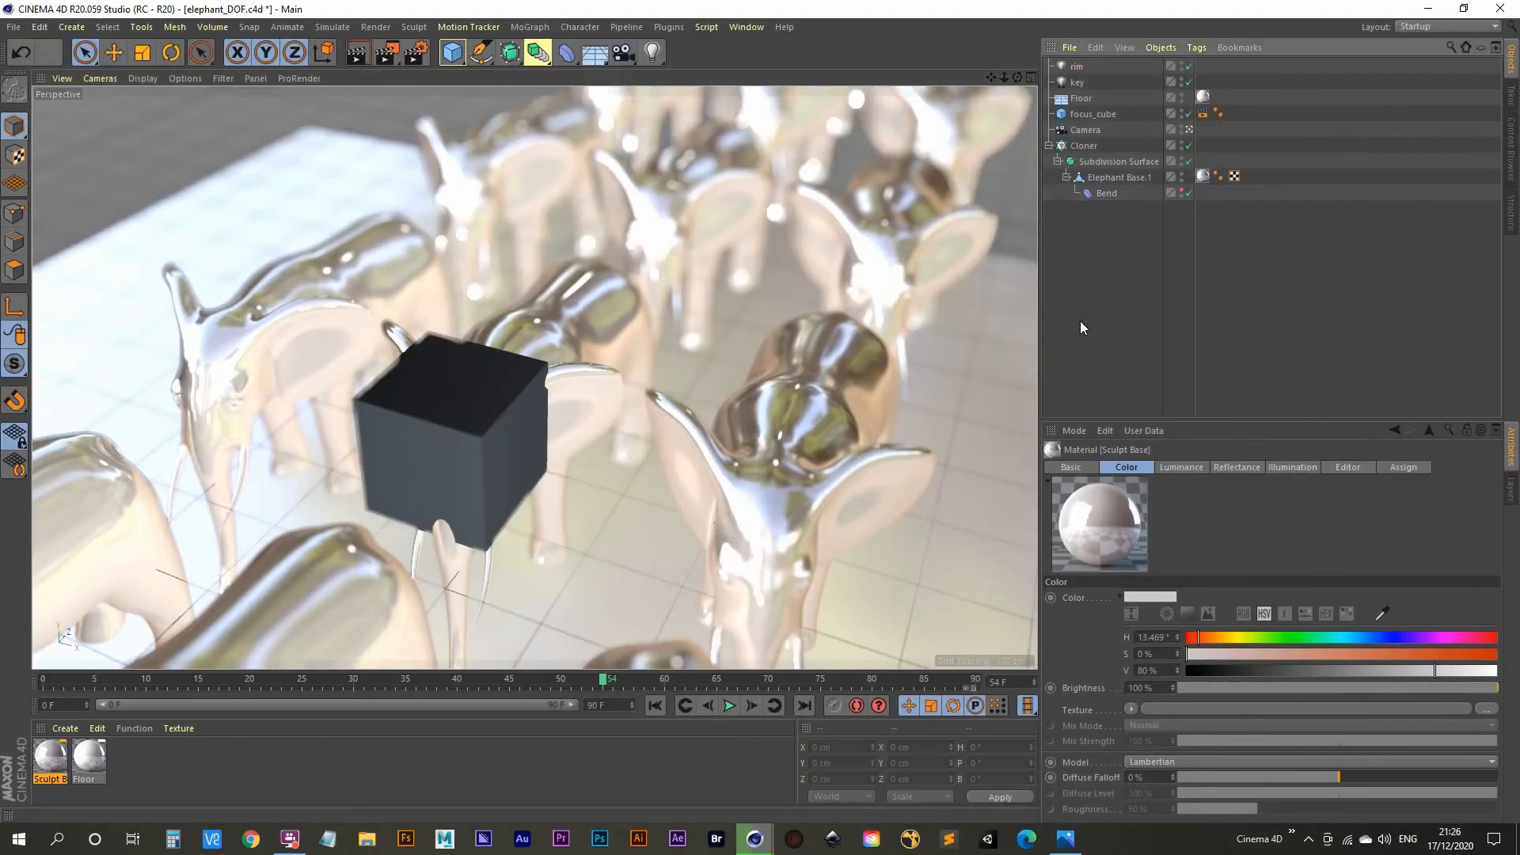
mouse_move(755, 838)
click(858, 773)
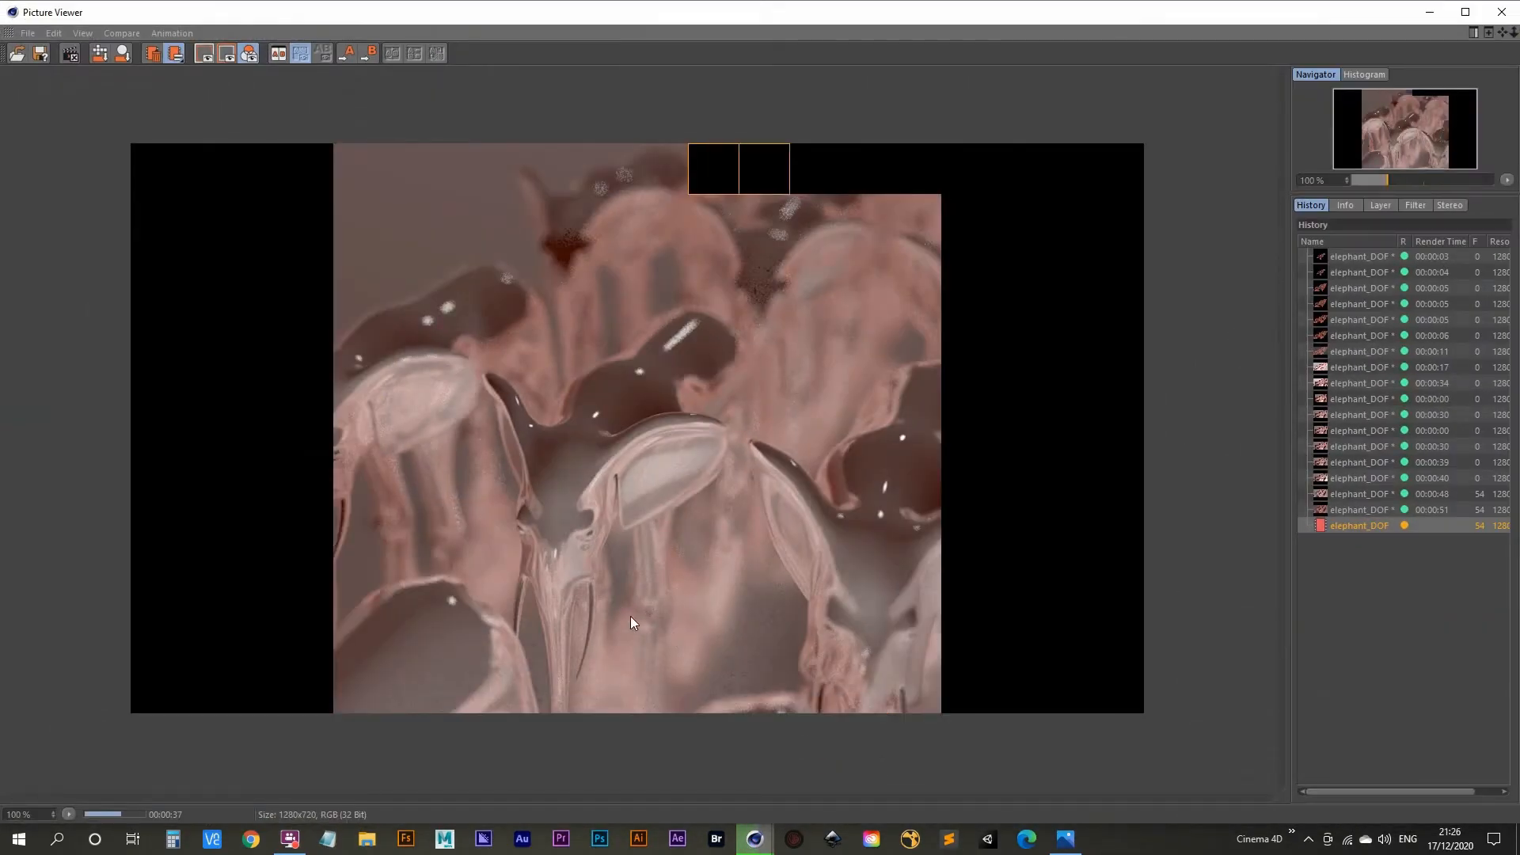
click(1430, 13)
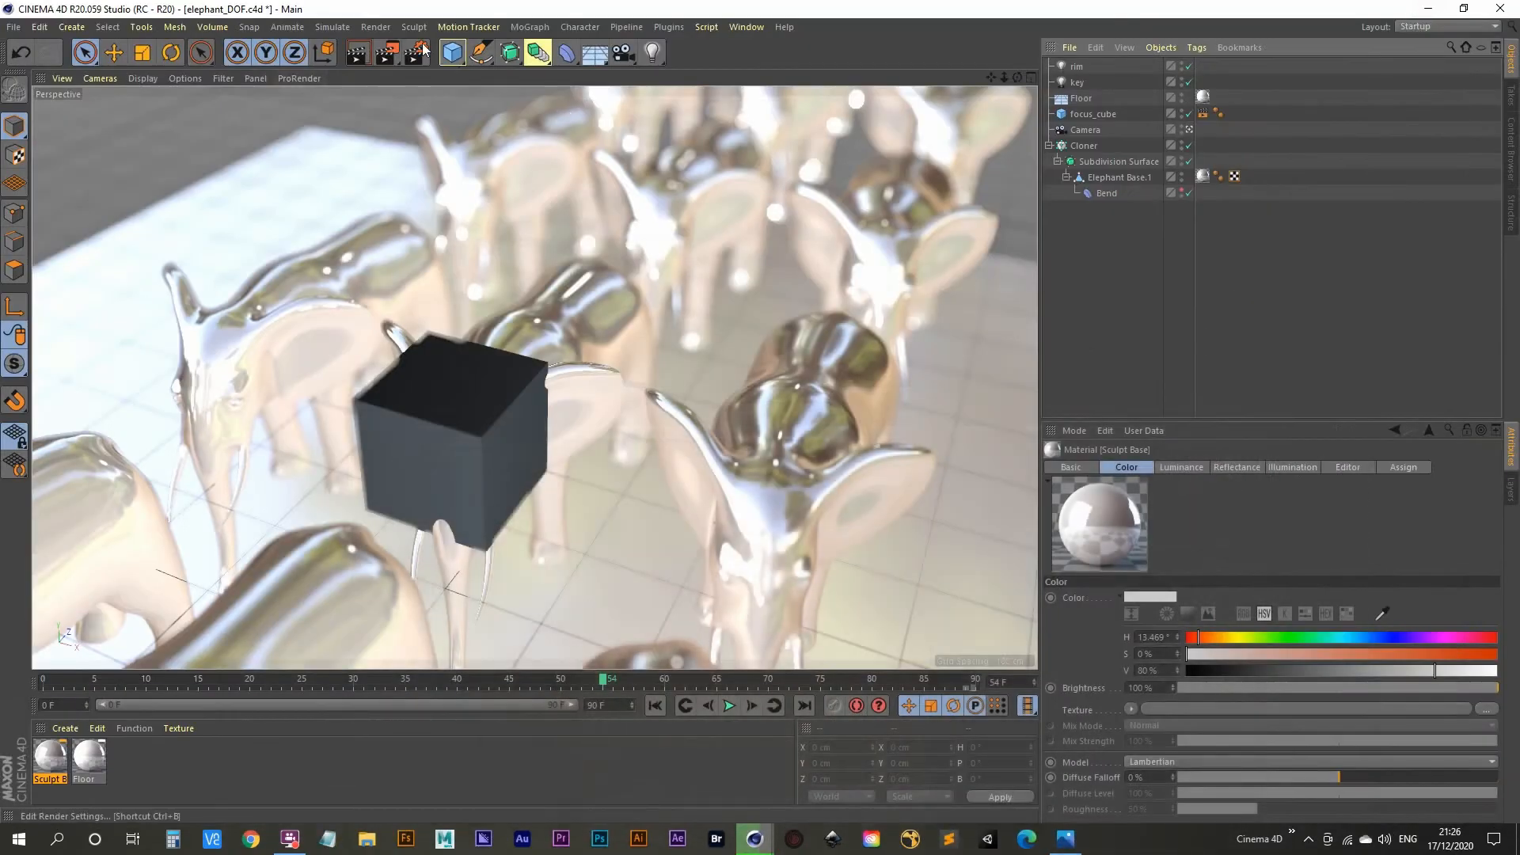
Step: Disable the Ambient Occlusion effect in the render settings
click(416, 53)
click(471, 203)
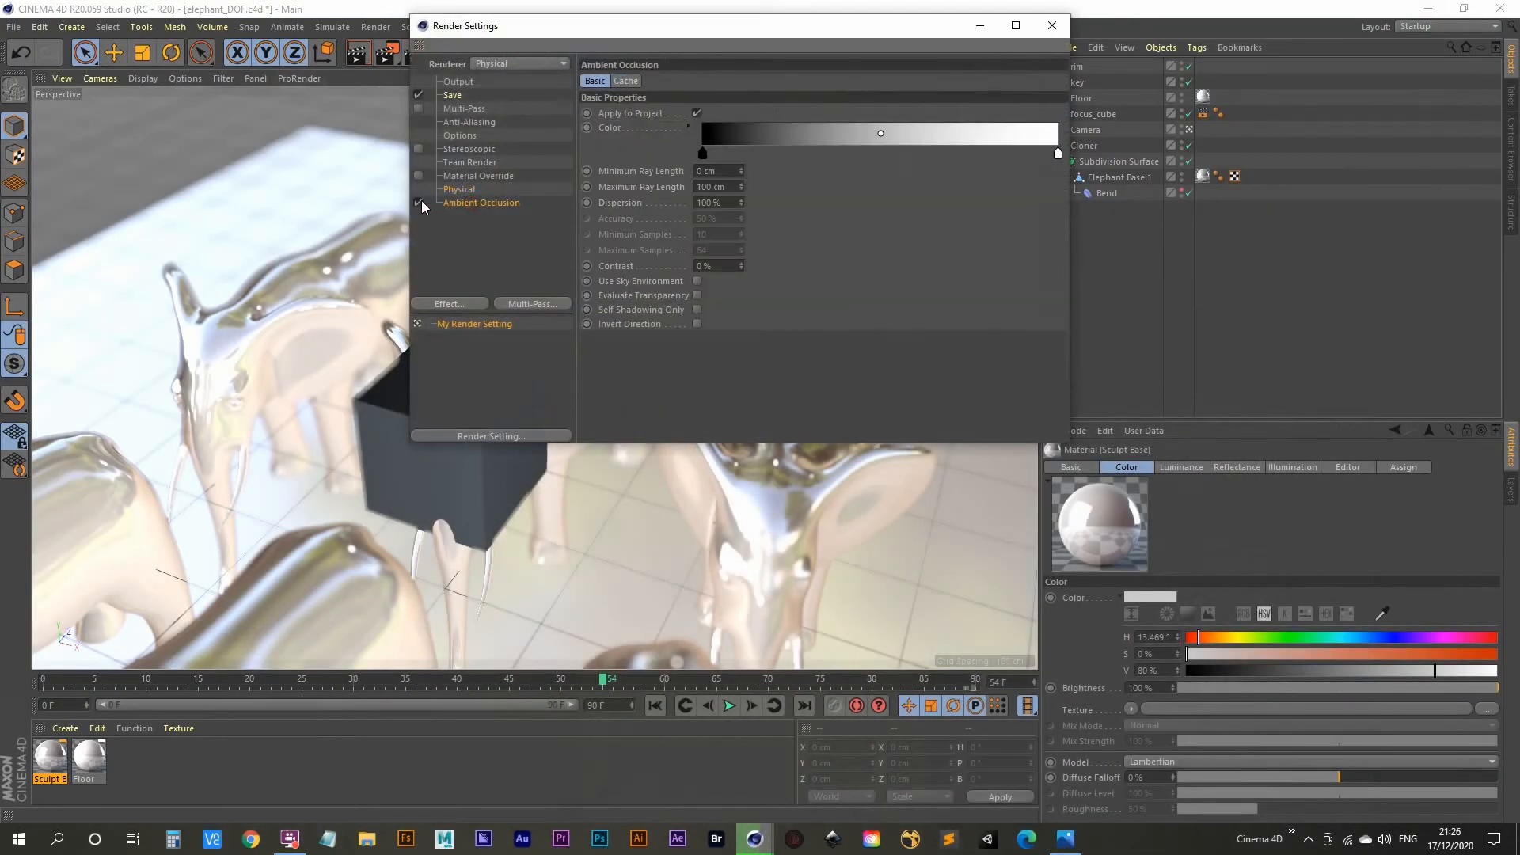
click(419, 203)
click(1053, 26)
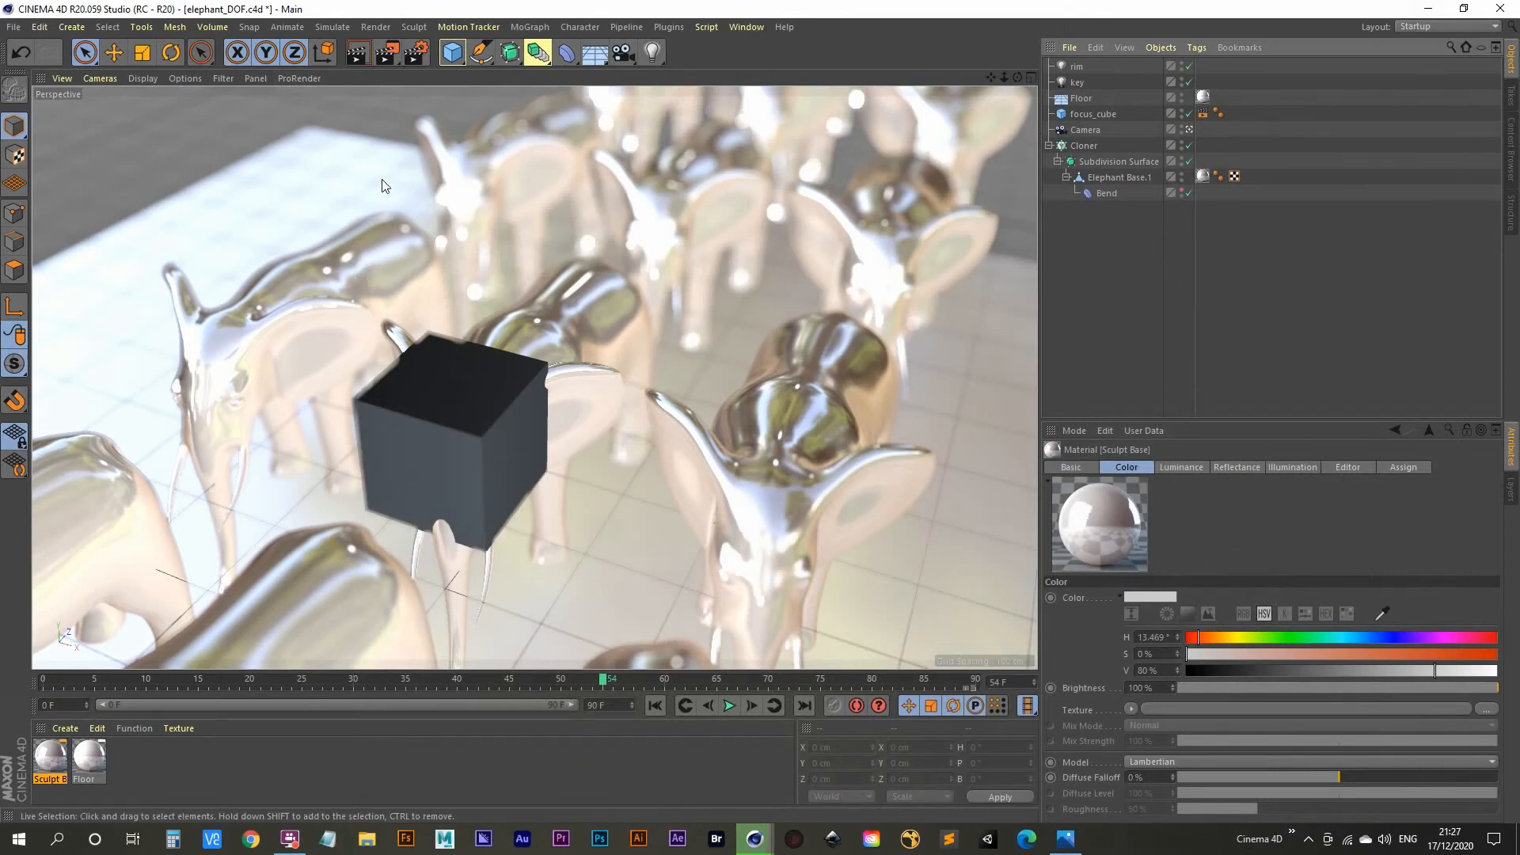
Step: Keyframe the Cloner's offset at 0 % on frame 0 and 100 % on frame 90, and play the animation from the start
click(1084, 145)
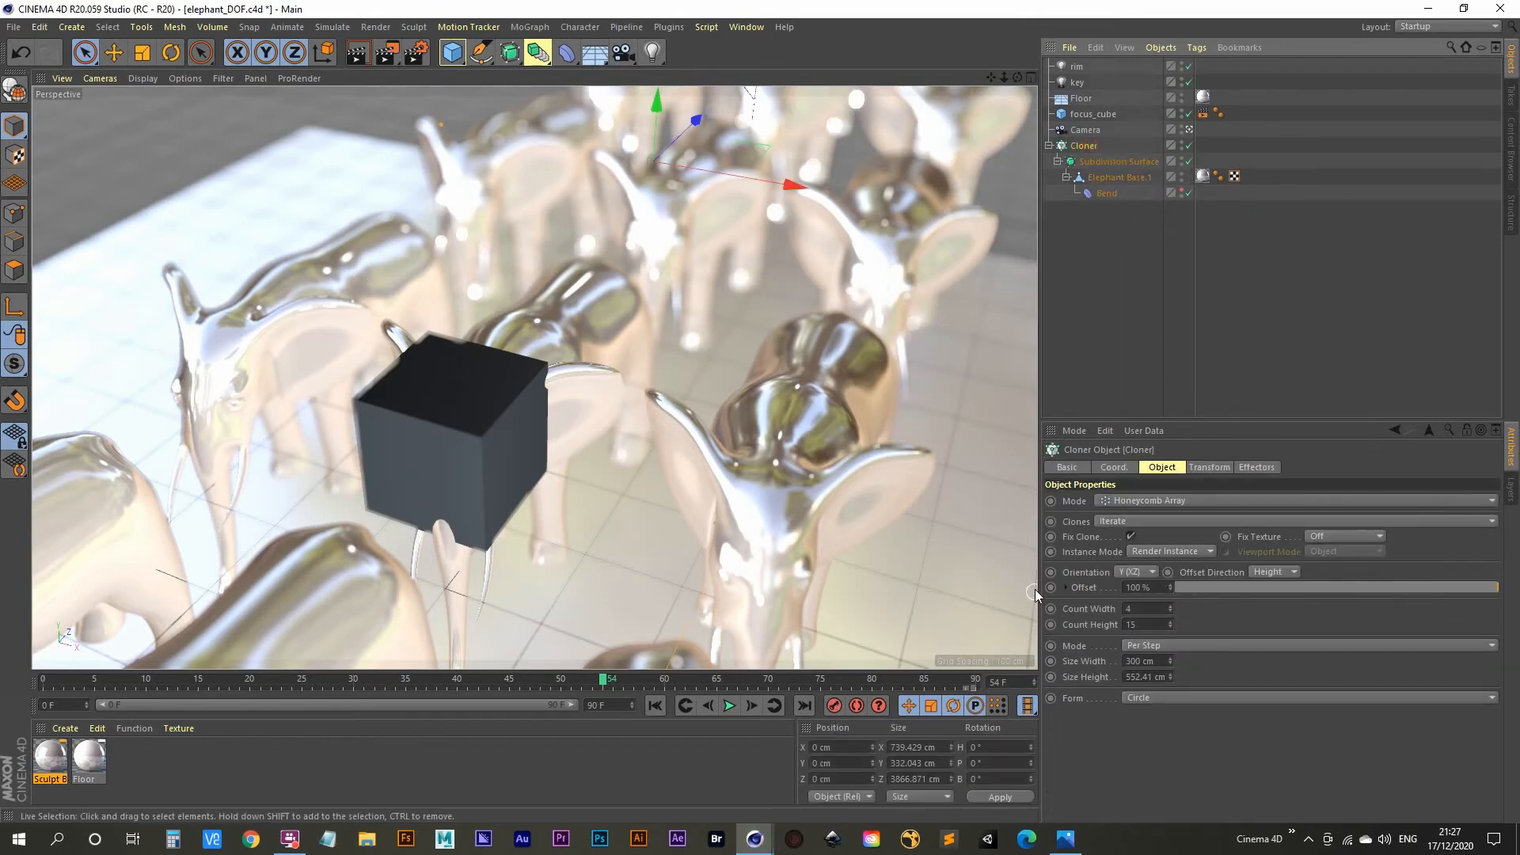
click(682, 707)
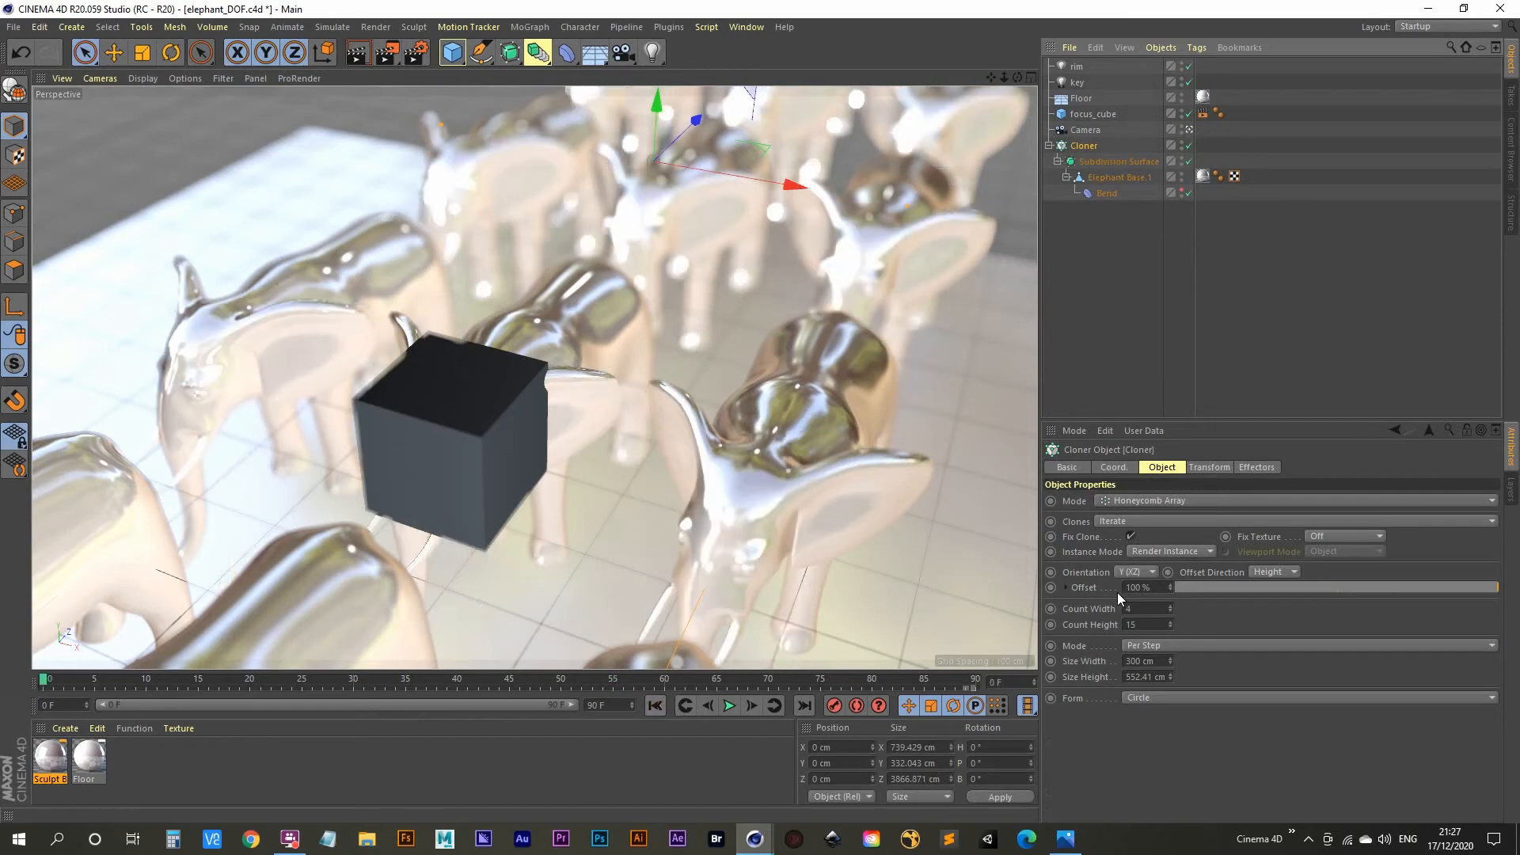
drag(1171, 590, 1132, 590)
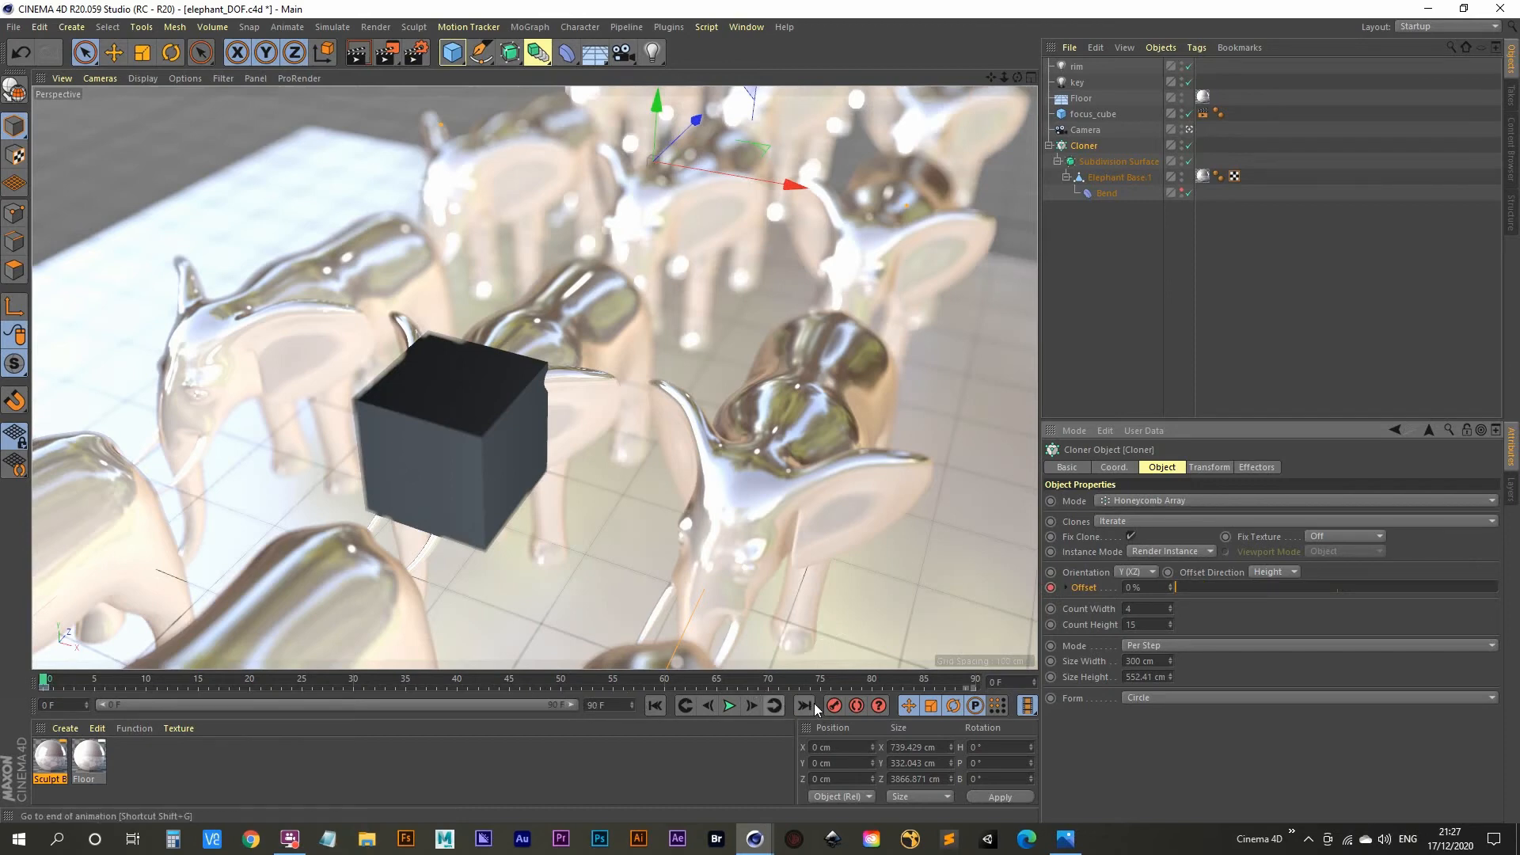
drag(1173, 592, 1219, 592)
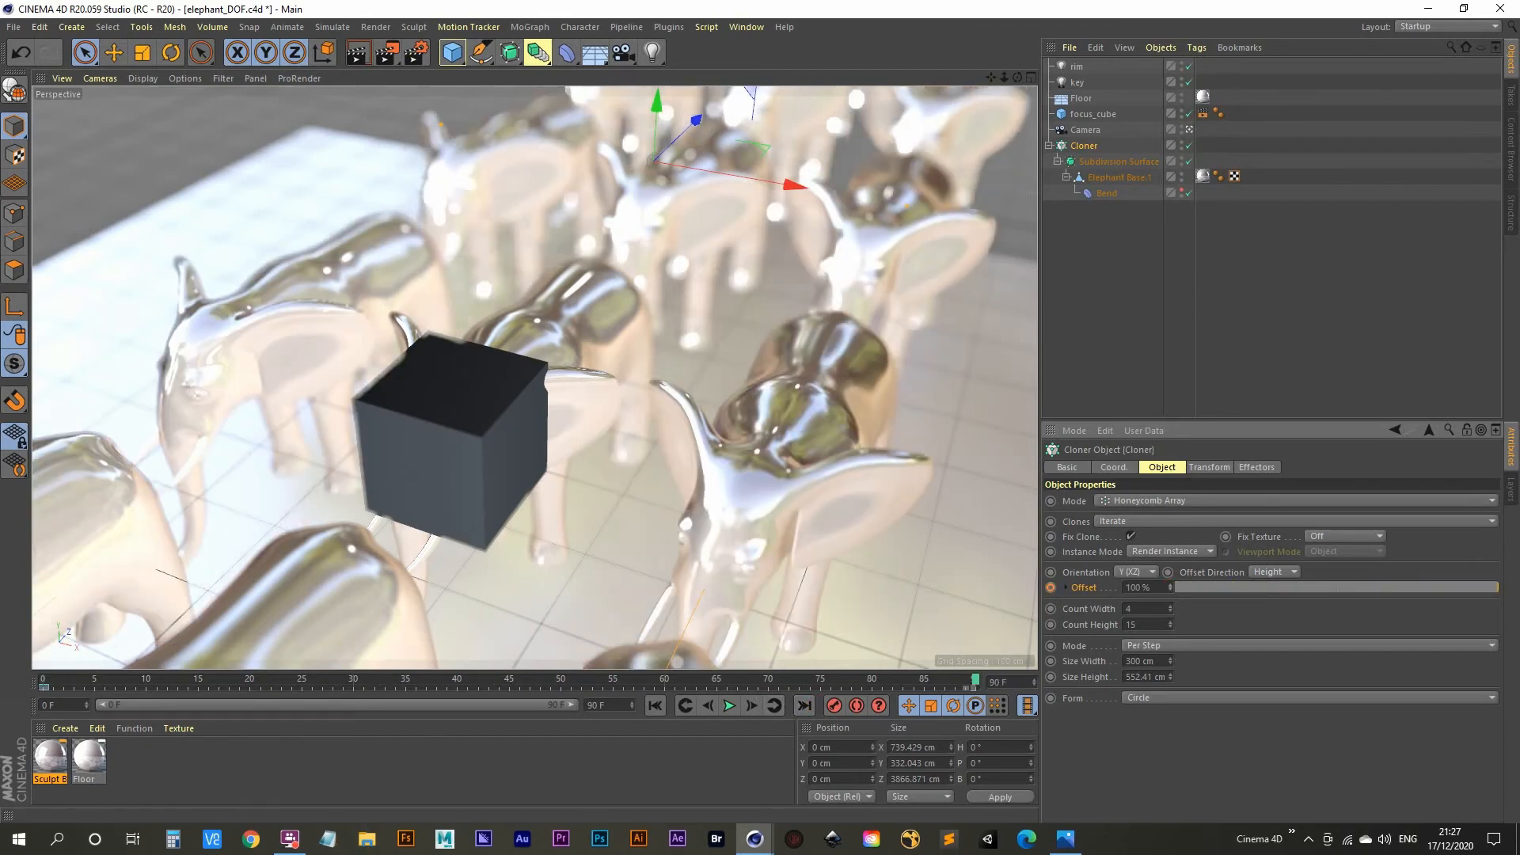
click(651, 707)
click(729, 705)
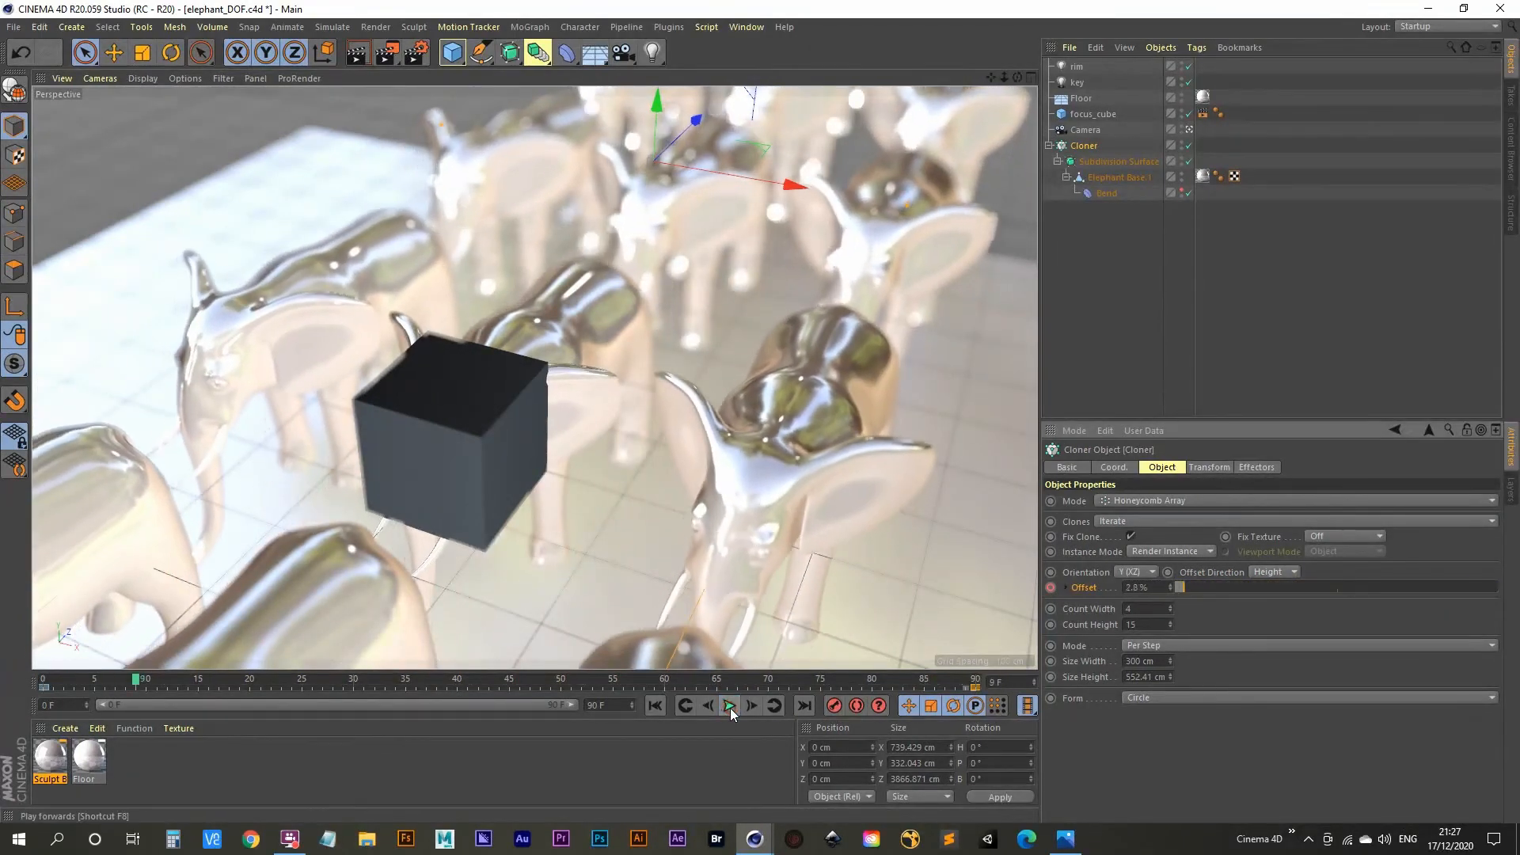
Step: Play the elephant animation in the viewport and stop it at frame 34
click(729, 705)
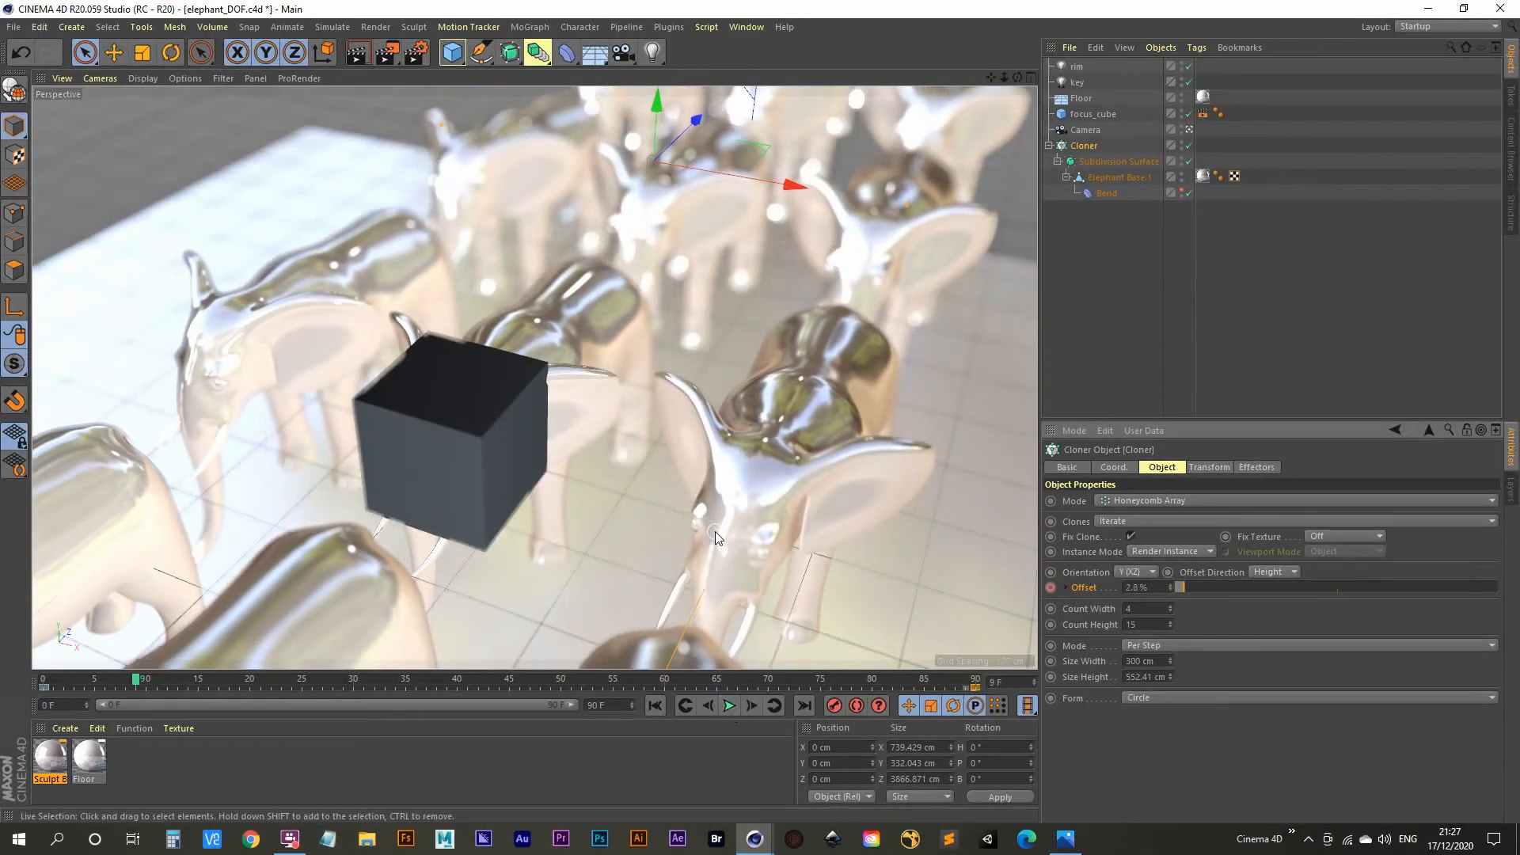
click(729, 705)
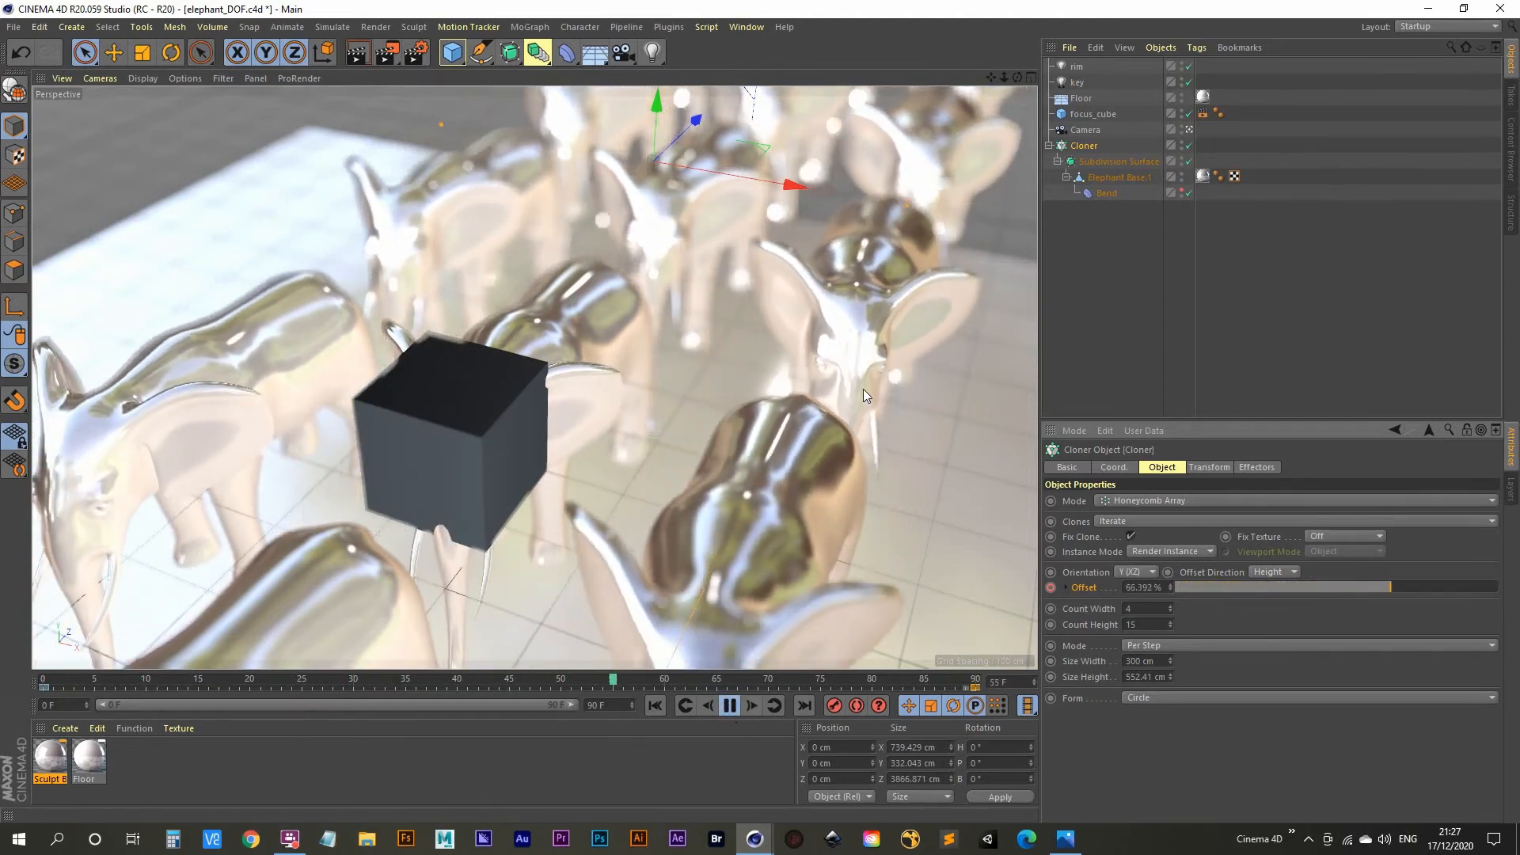
click(729, 704)
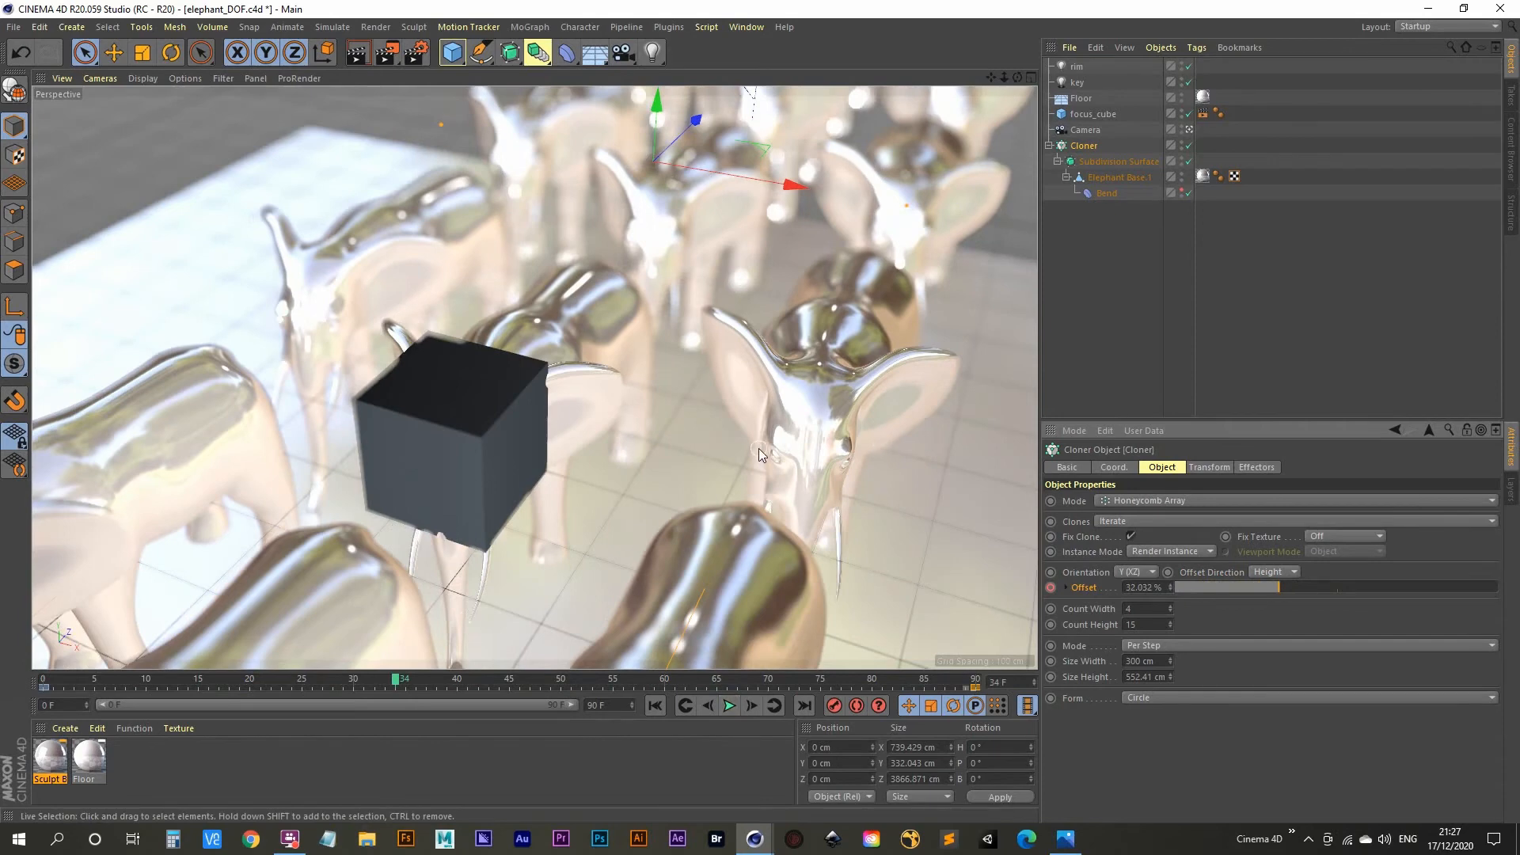
Step: Open the Timeline for the Bend deformer and display its Strength track as an F-curve
key(shift+F3)
drag(1073, 370, 650, 99)
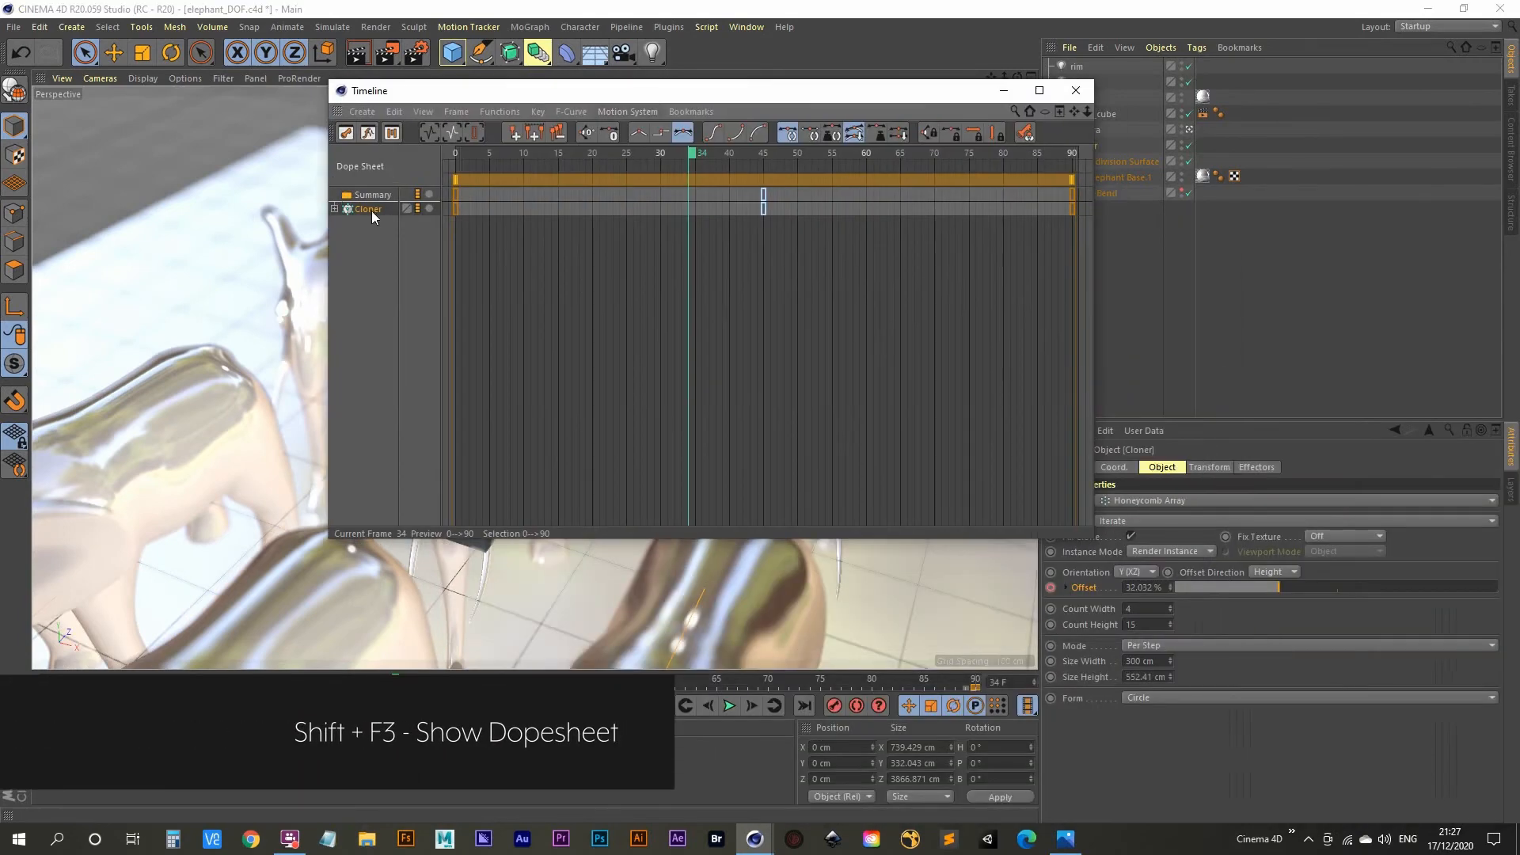
click(1006, 95)
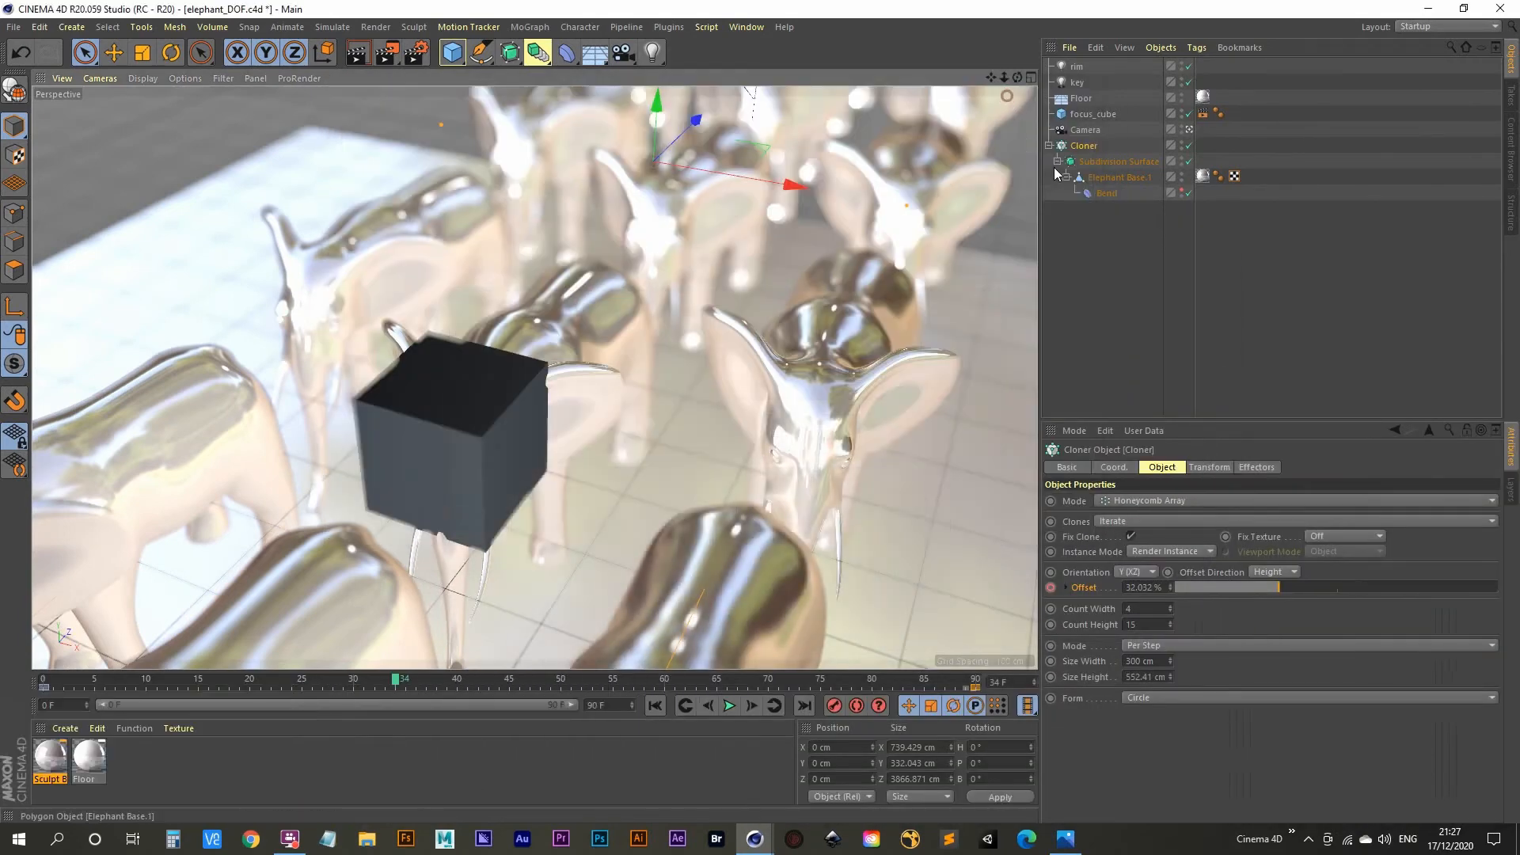
click(1107, 193)
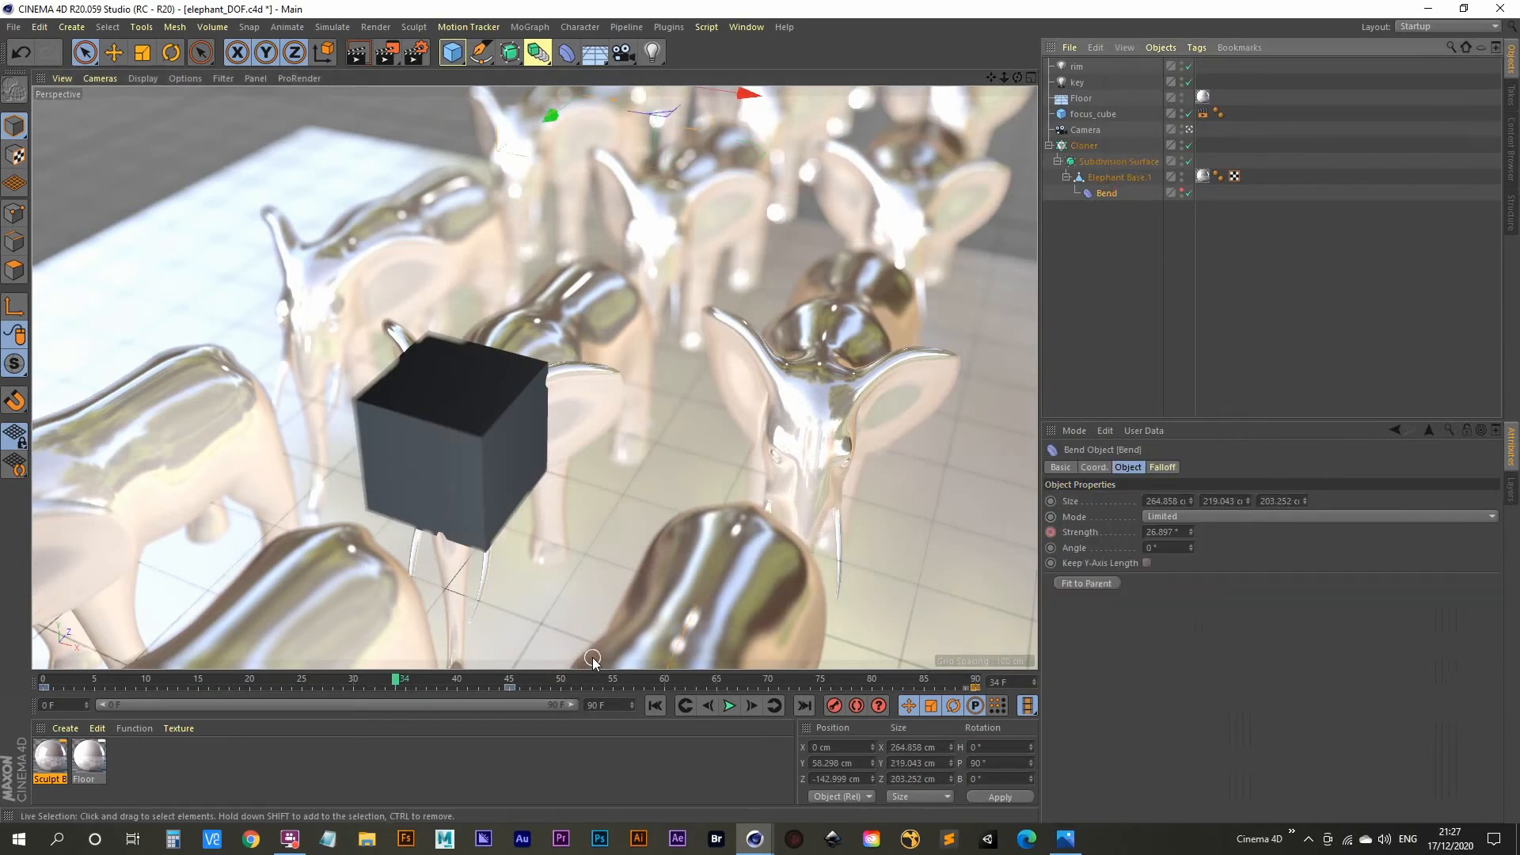
key(shift+F3)
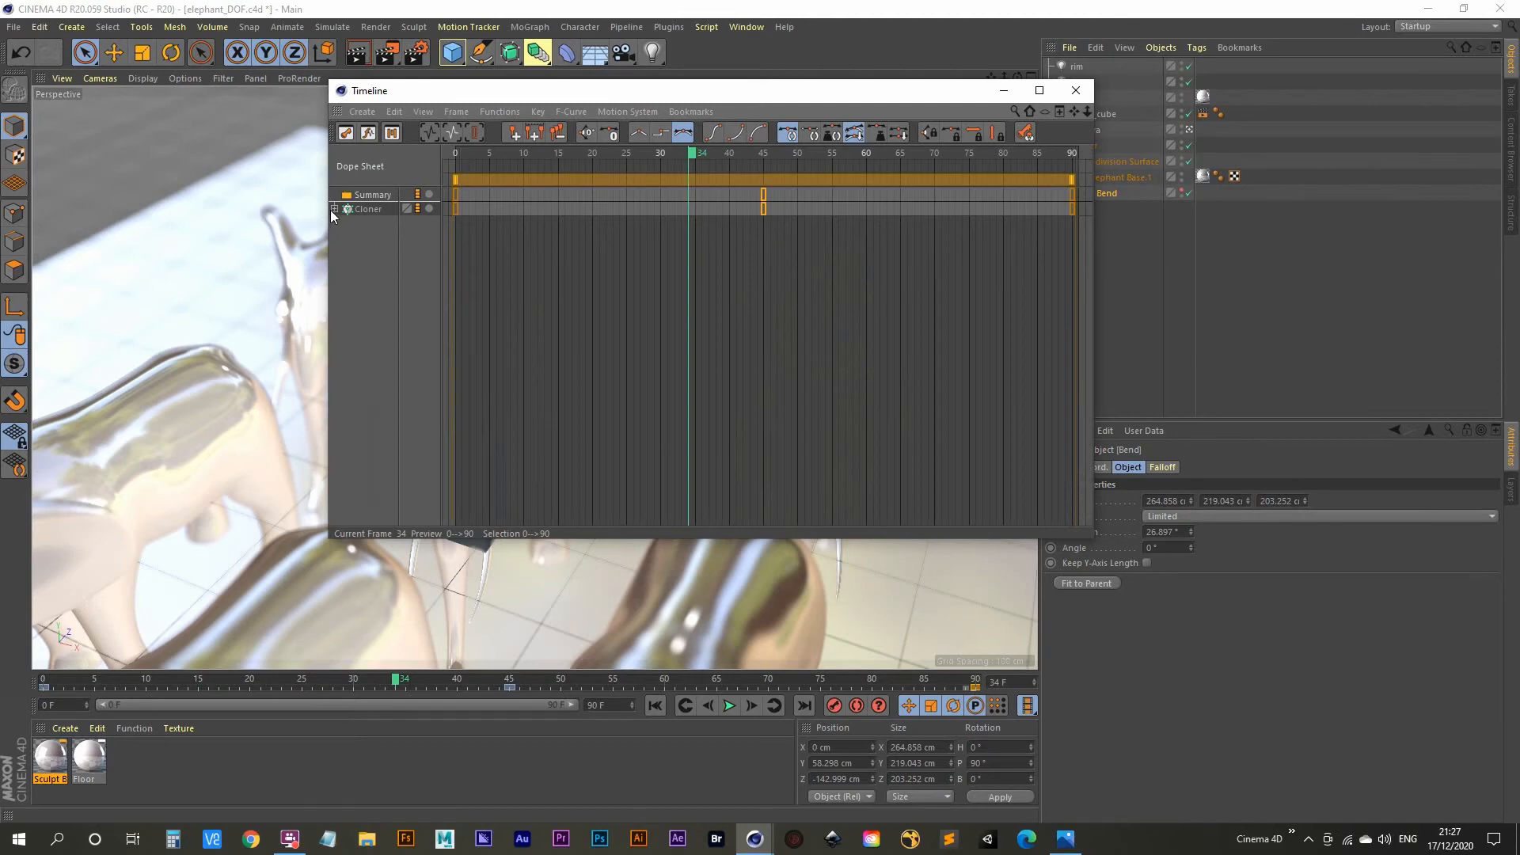
click(335, 209)
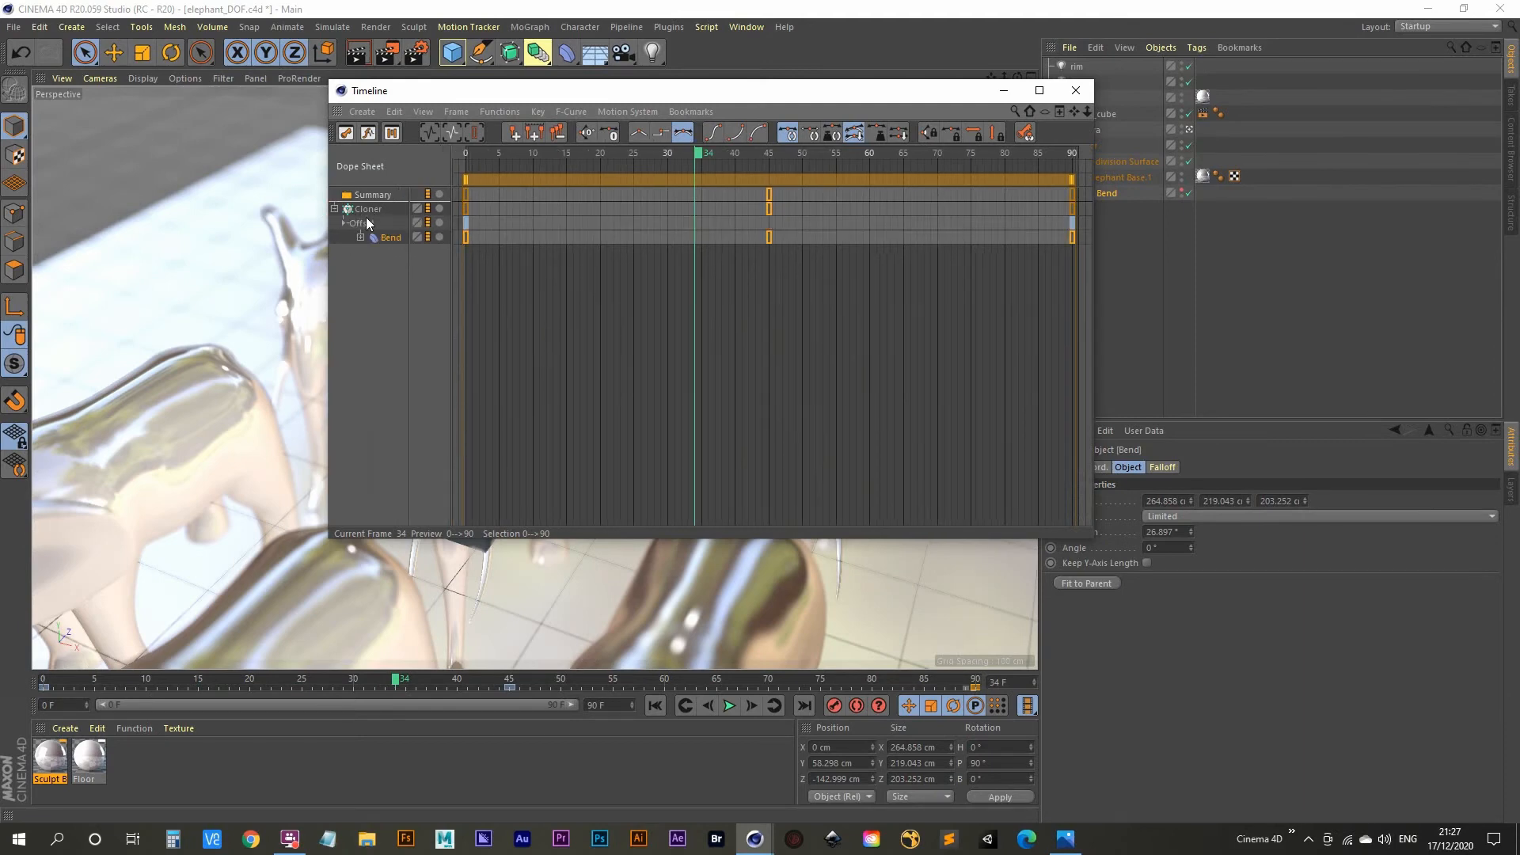
click(384, 239)
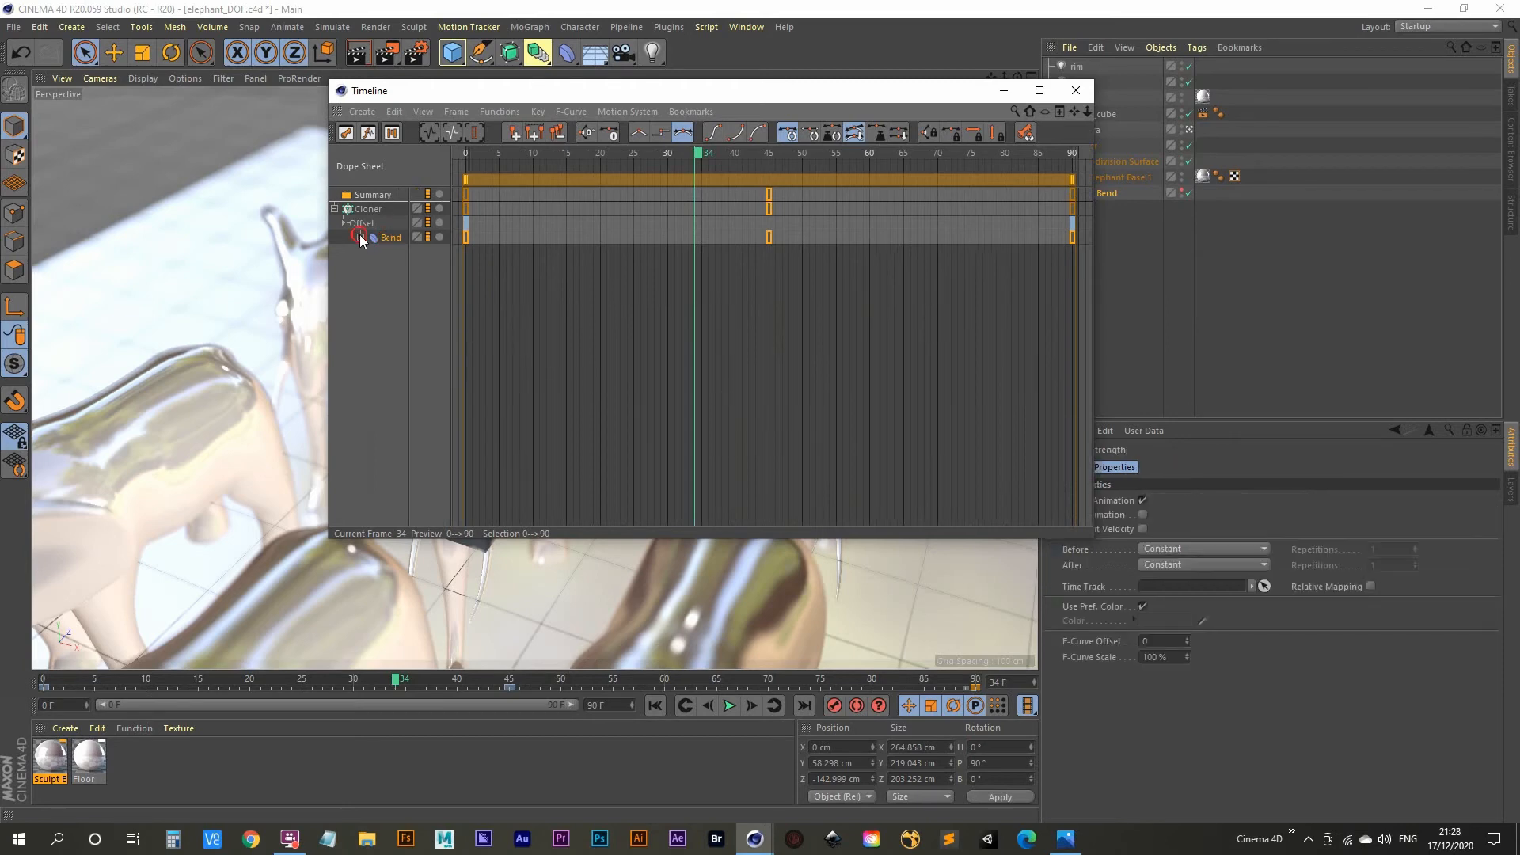
click(361, 237)
click(400, 251)
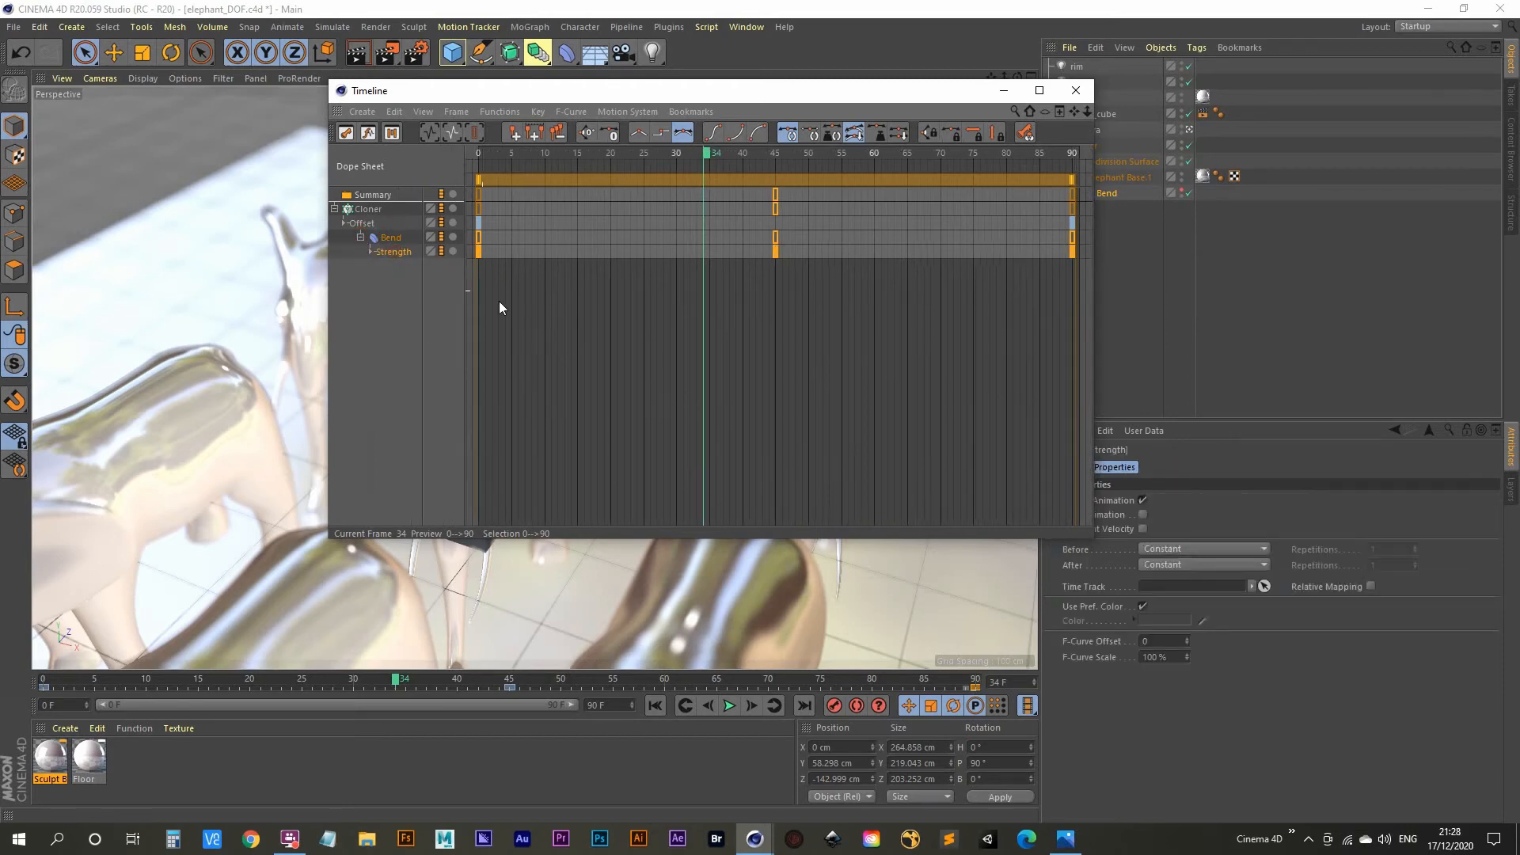
key(Tab)
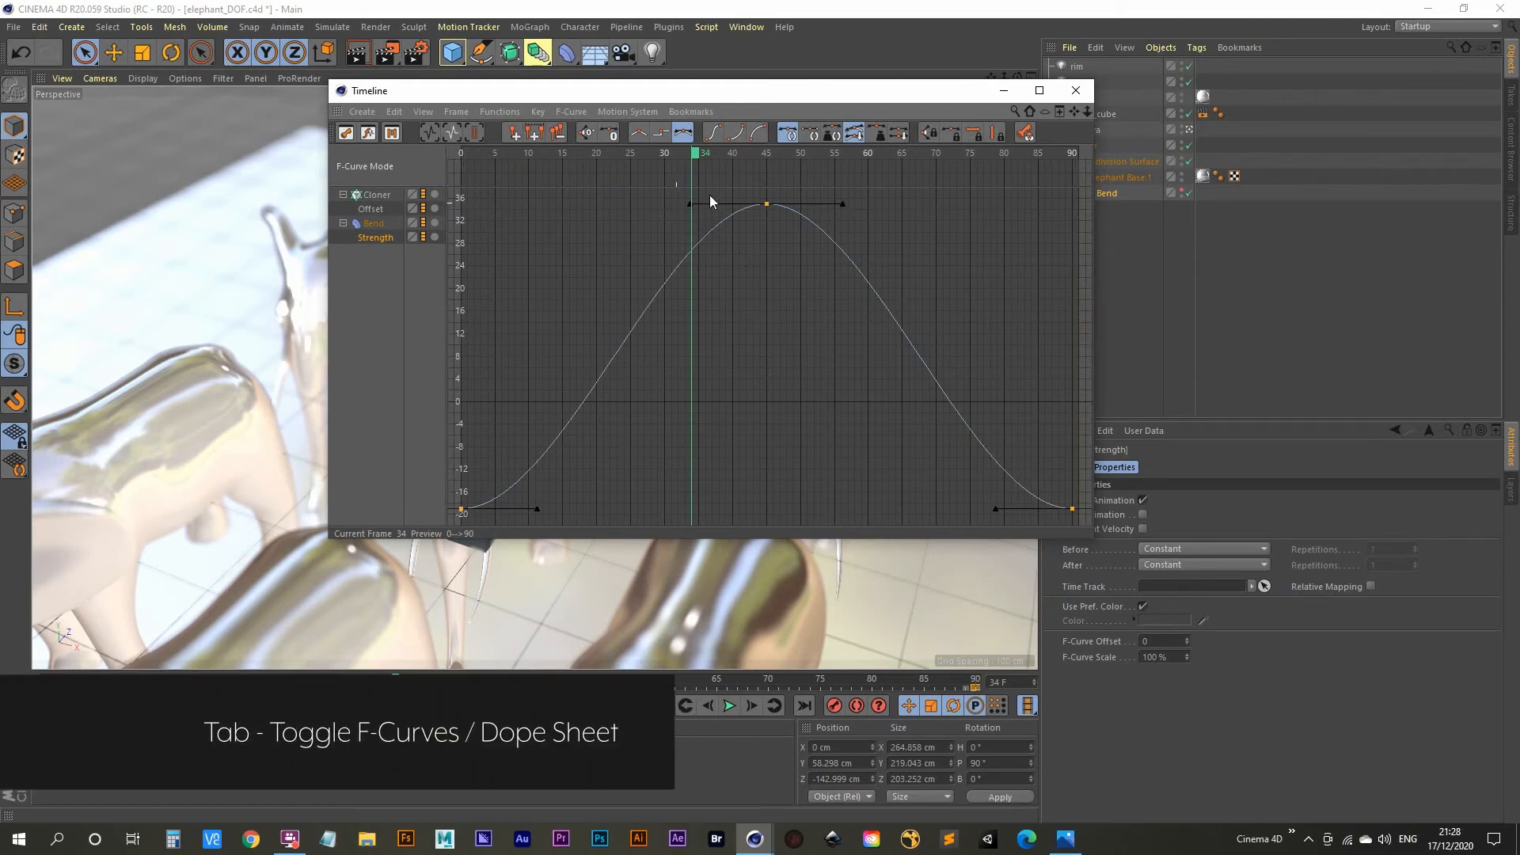
Step: Lengthen the Strength curve's flat tangents at the frame 45 key to about 20.7 F and replay the animation from frame 0
click(766, 204)
drag(690, 205, 623, 249)
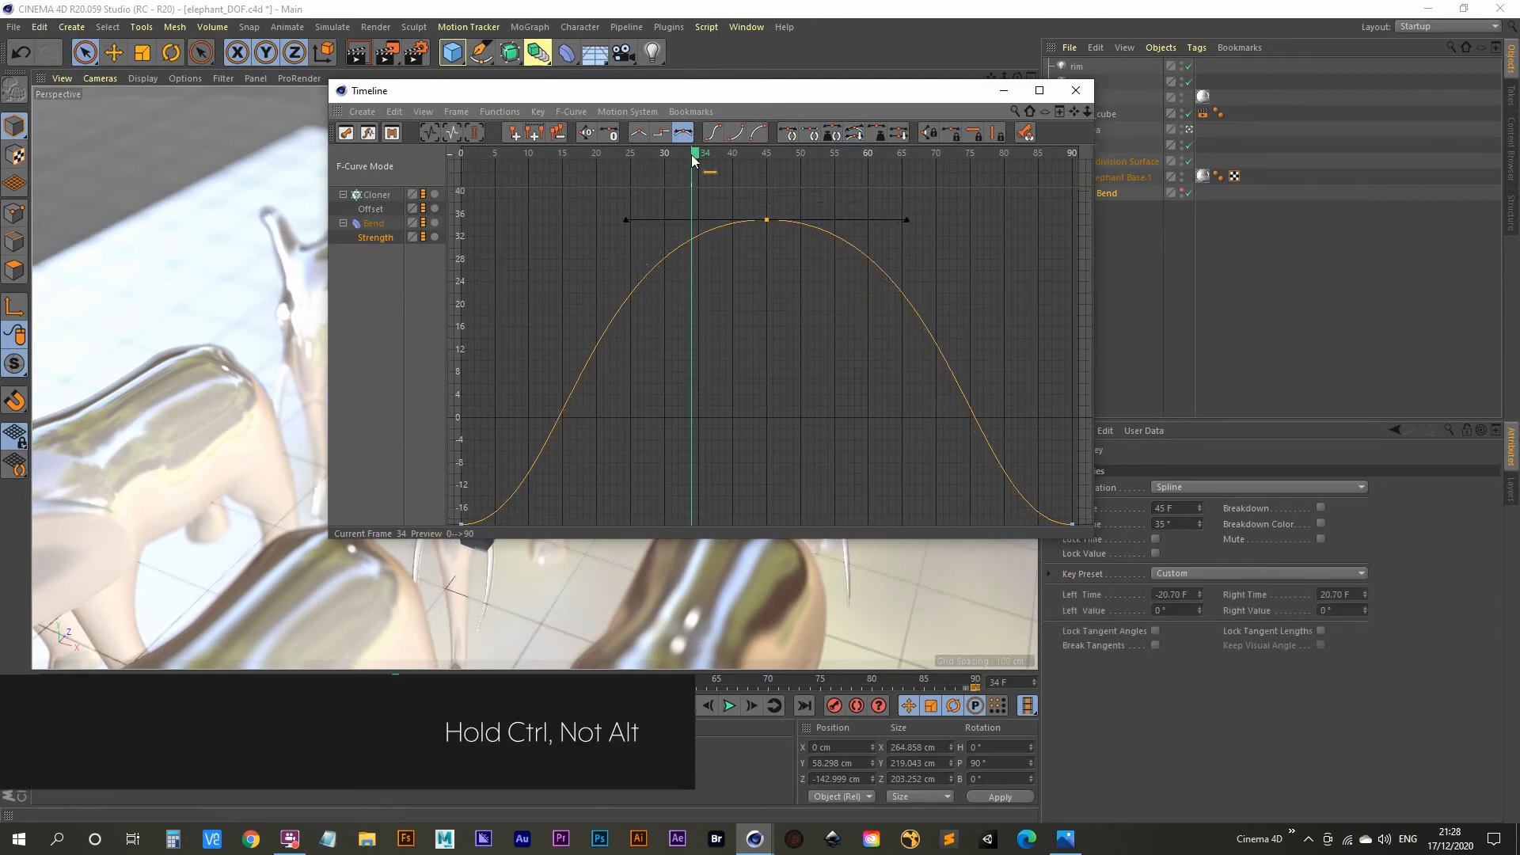
drag(693, 153, 438, 171)
click(1075, 90)
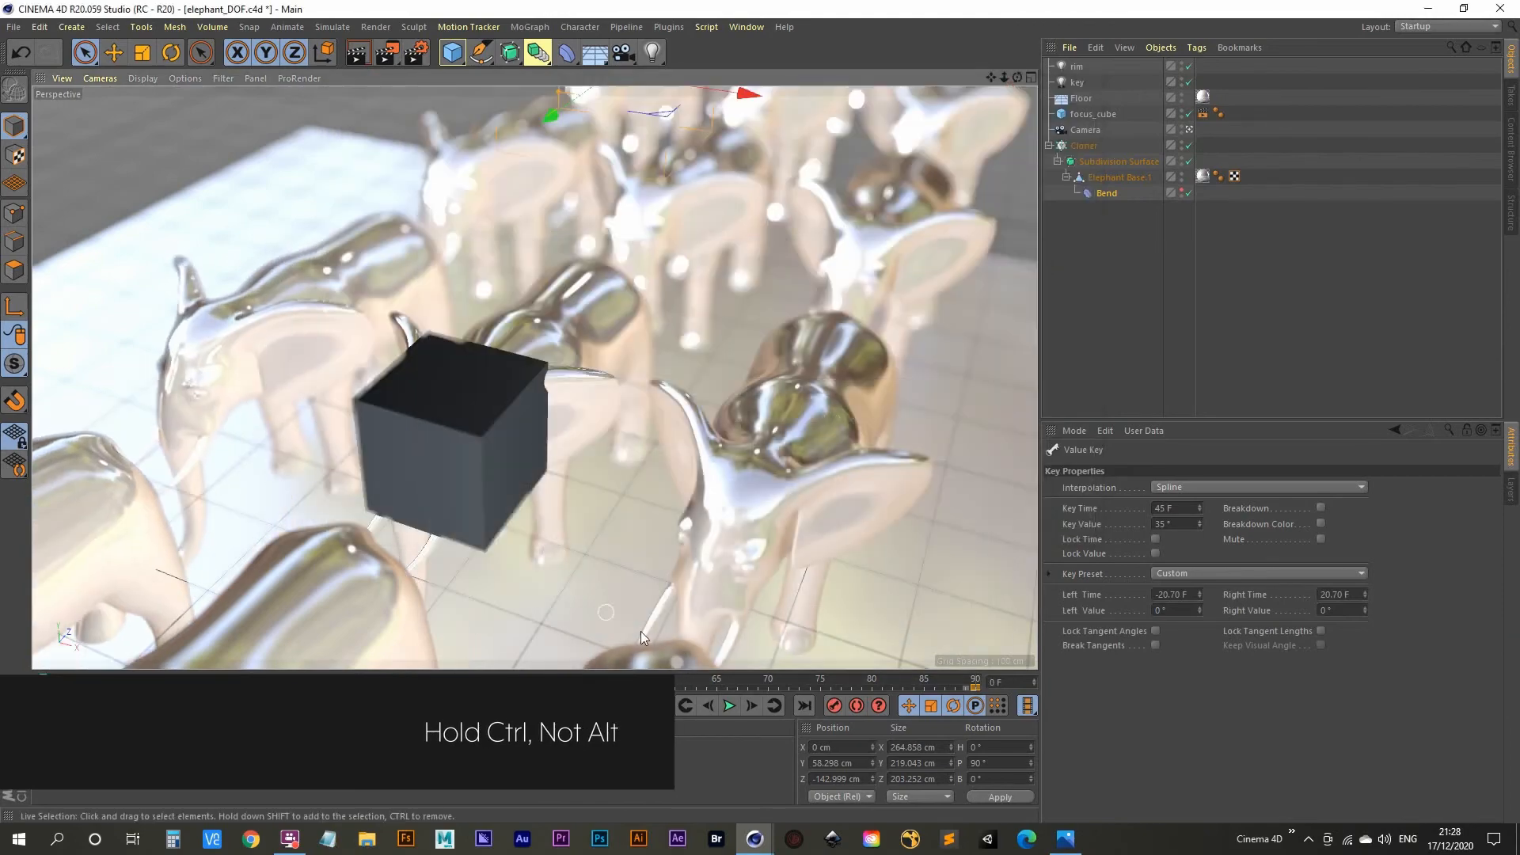
click(729, 705)
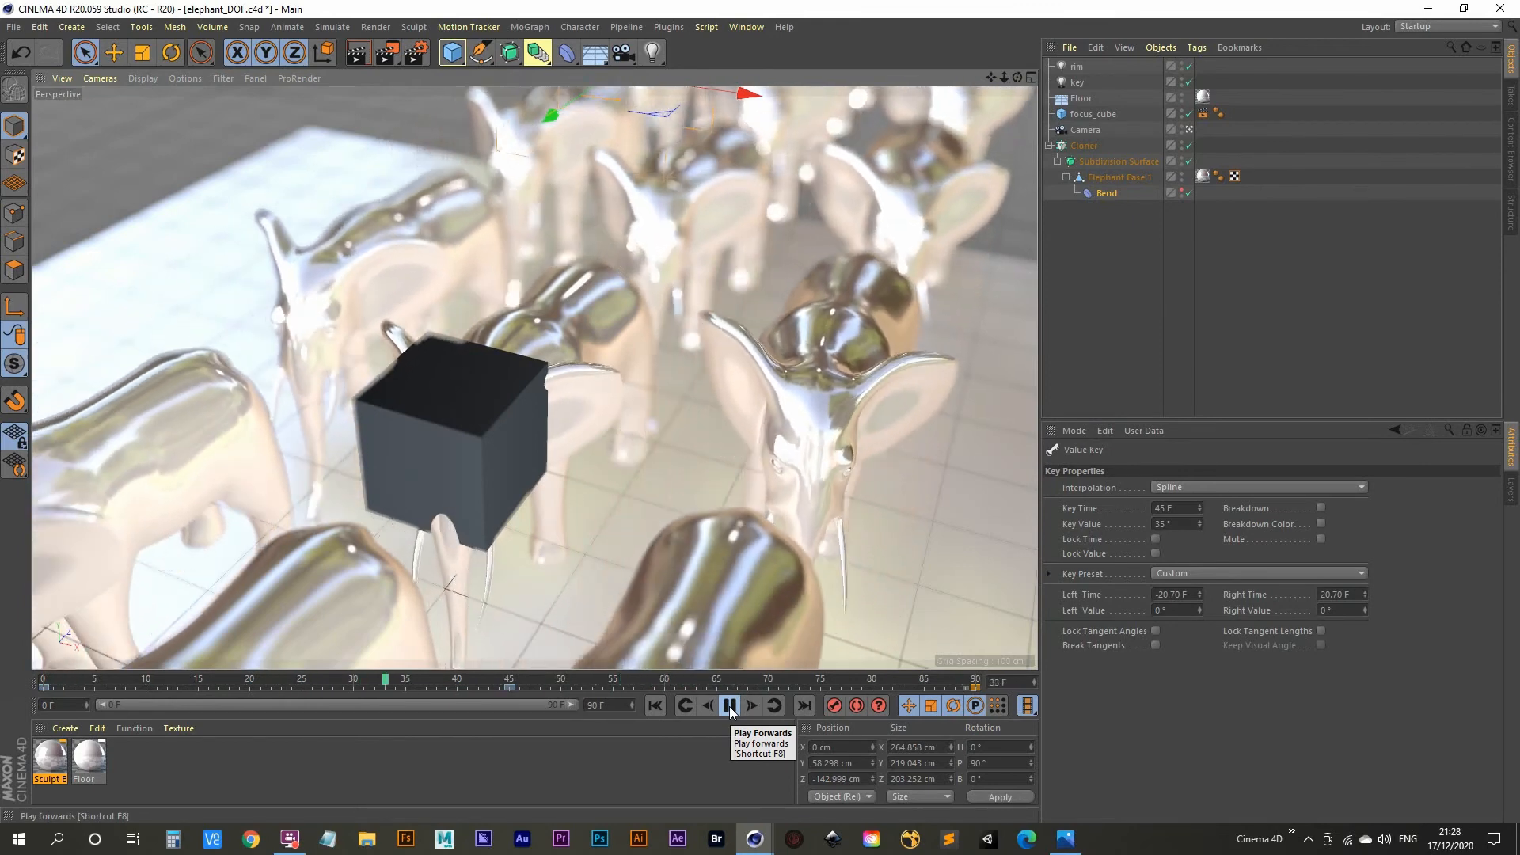
click(729, 706)
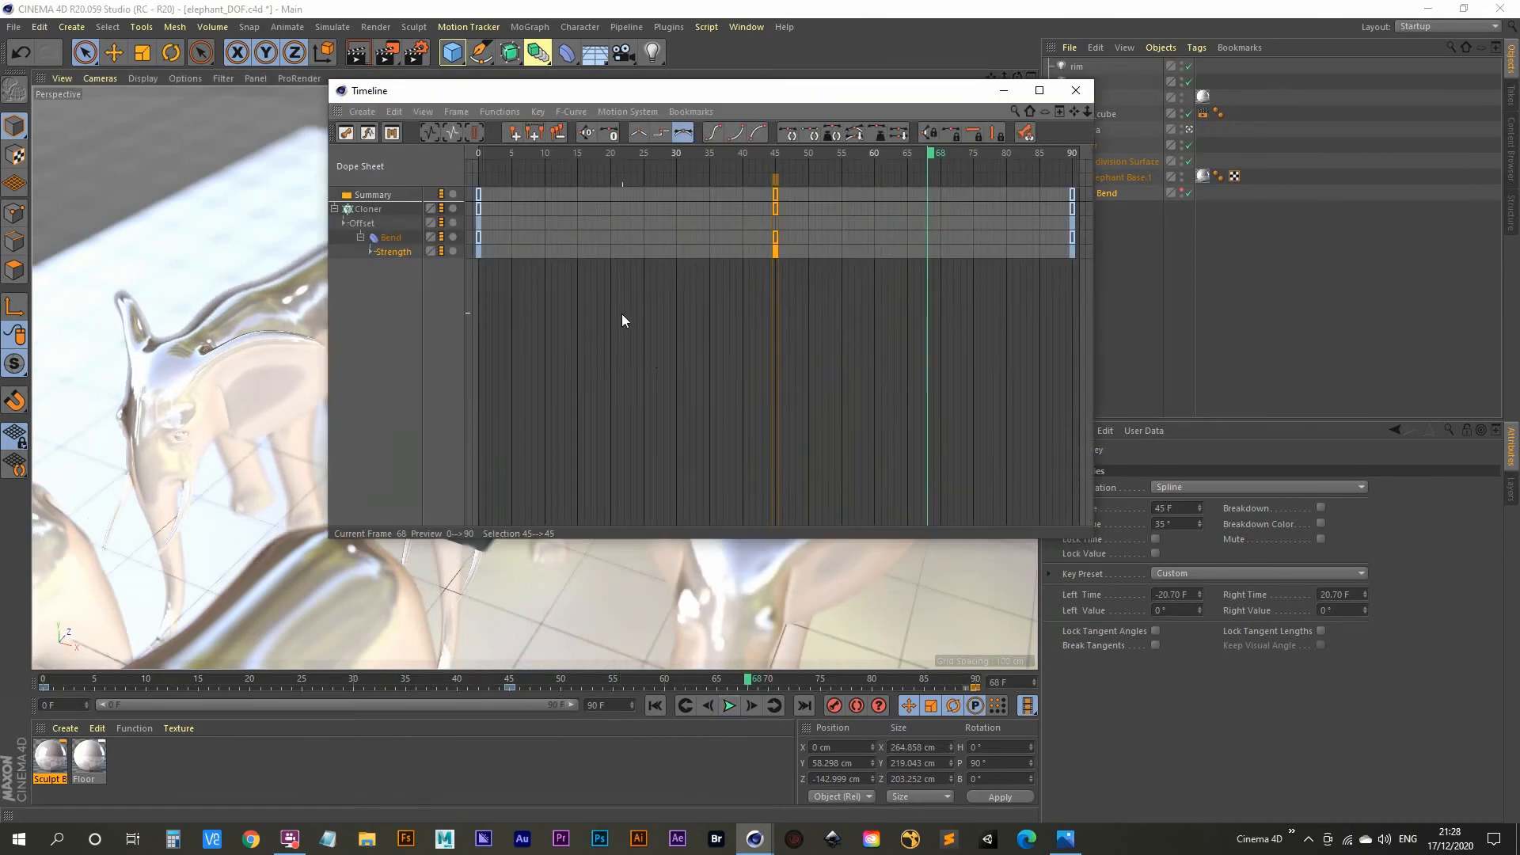
Step: Shorten the tangents of the Bend Strength curve's first key, at frame 0, to about 0.18 F
click(406, 250)
key(Tab)
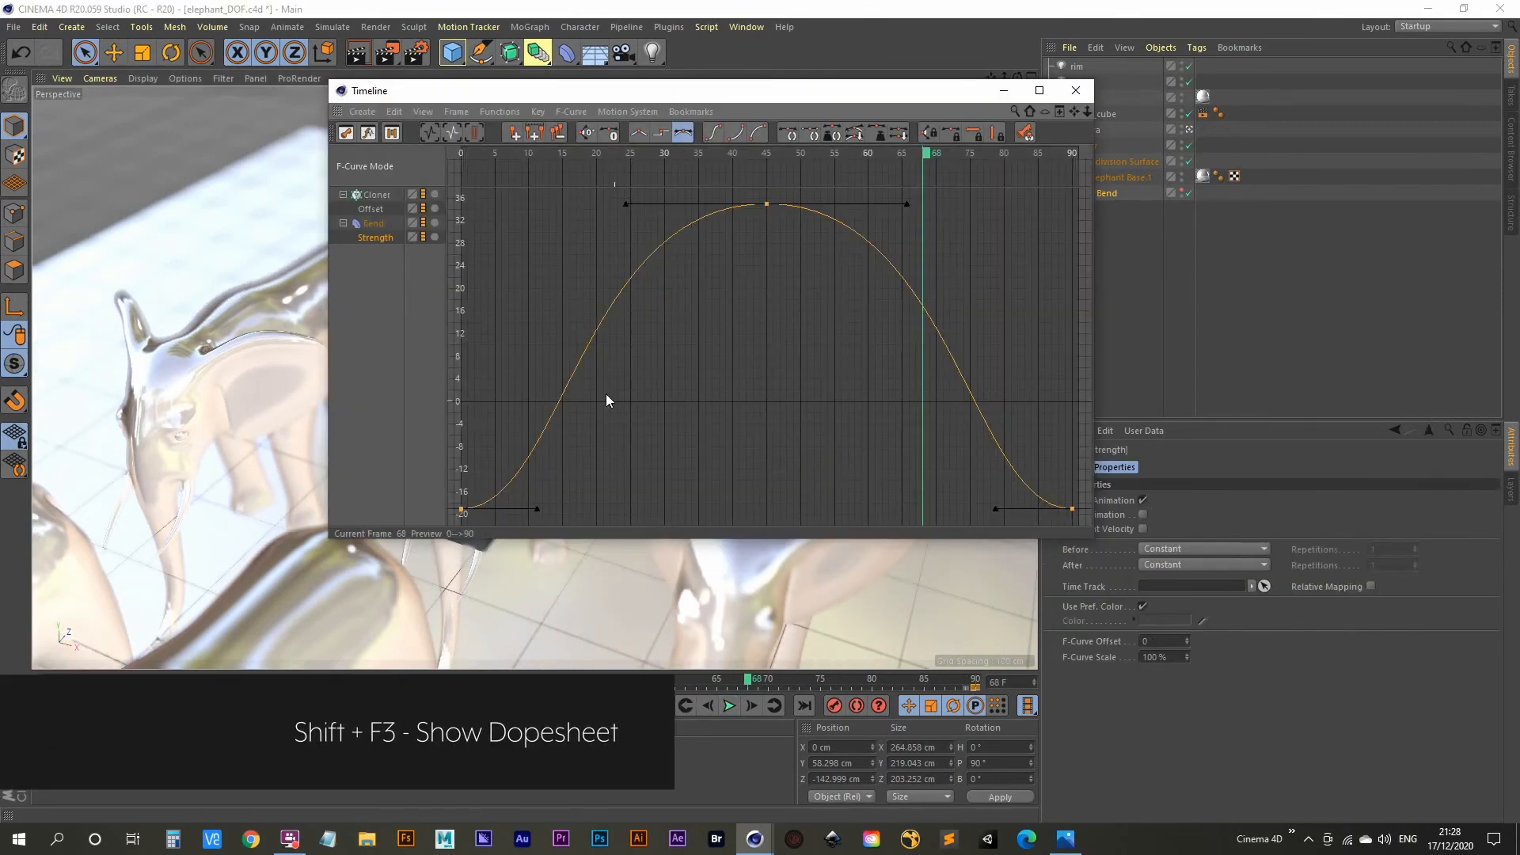
click(462, 508)
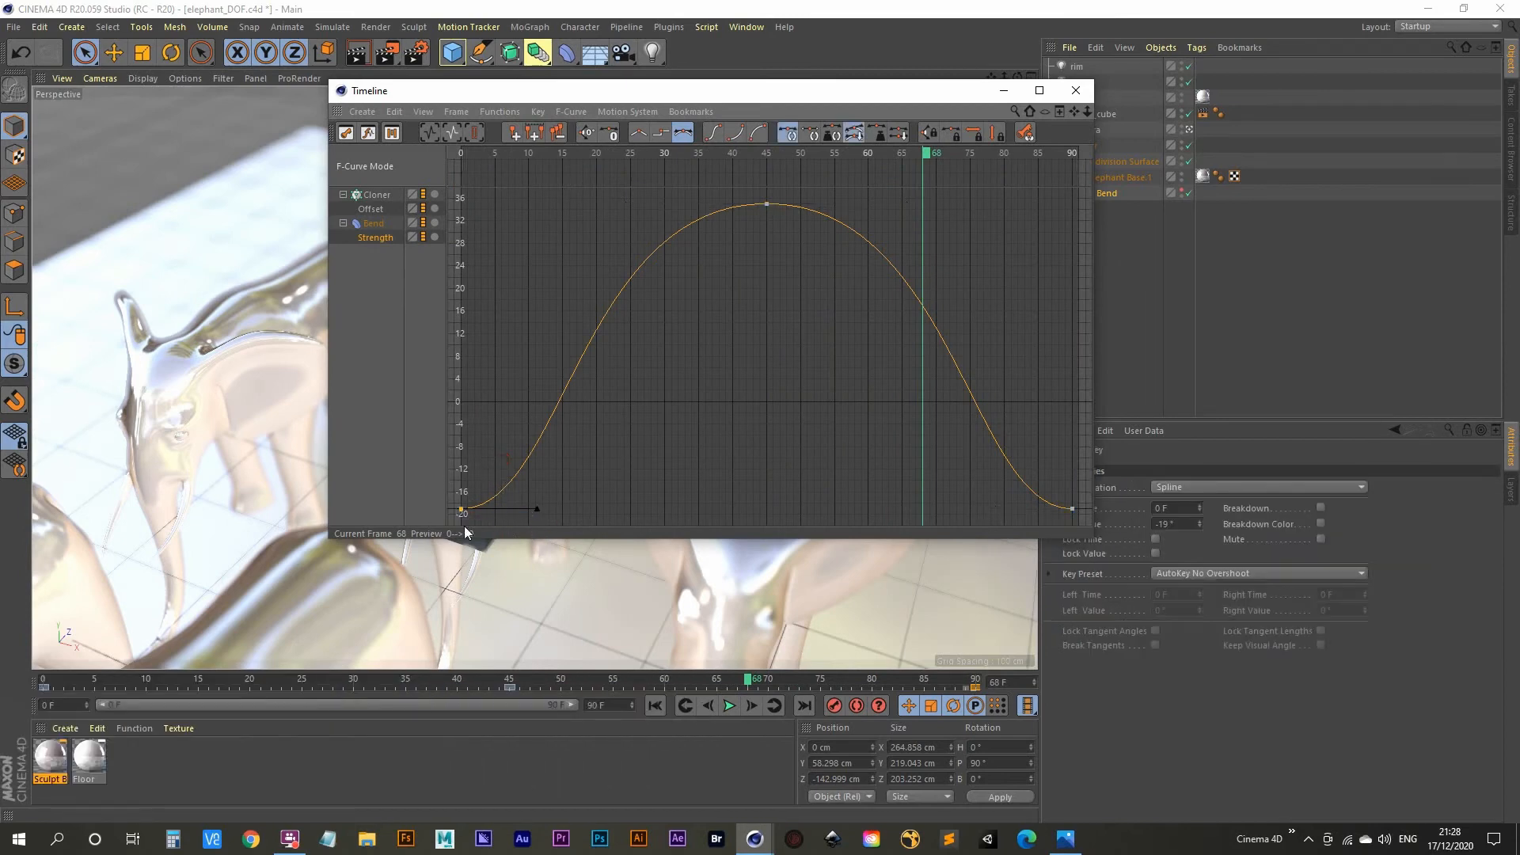
drag(539, 511, 585, 506)
drag(481, 518, 479, 503)
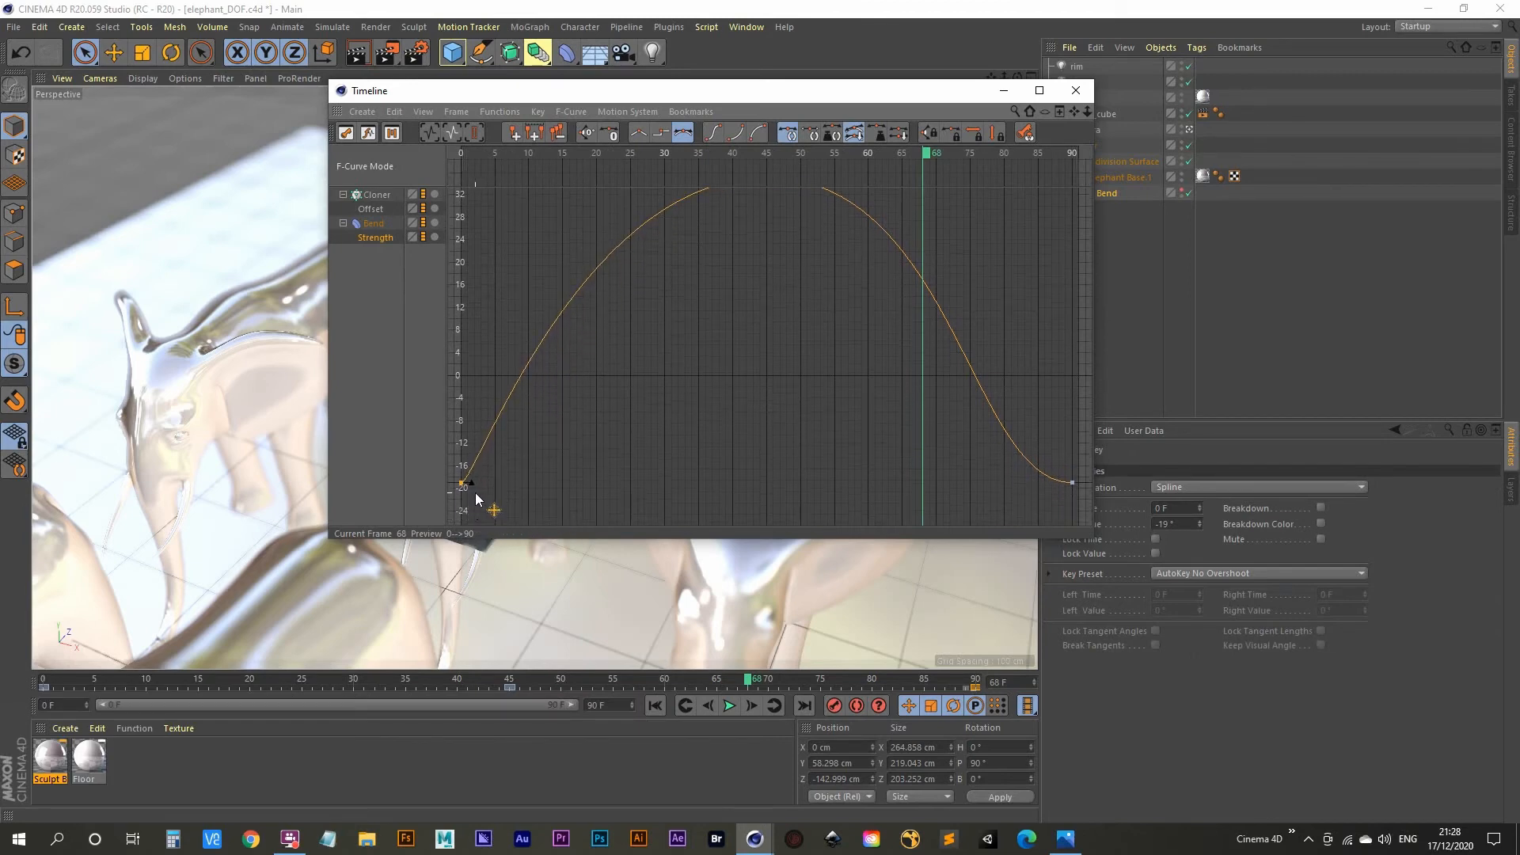
click(473, 490)
alt+right_drag(472, 491, 554, 467)
alt+middle_drag(472, 491, 688, 476)
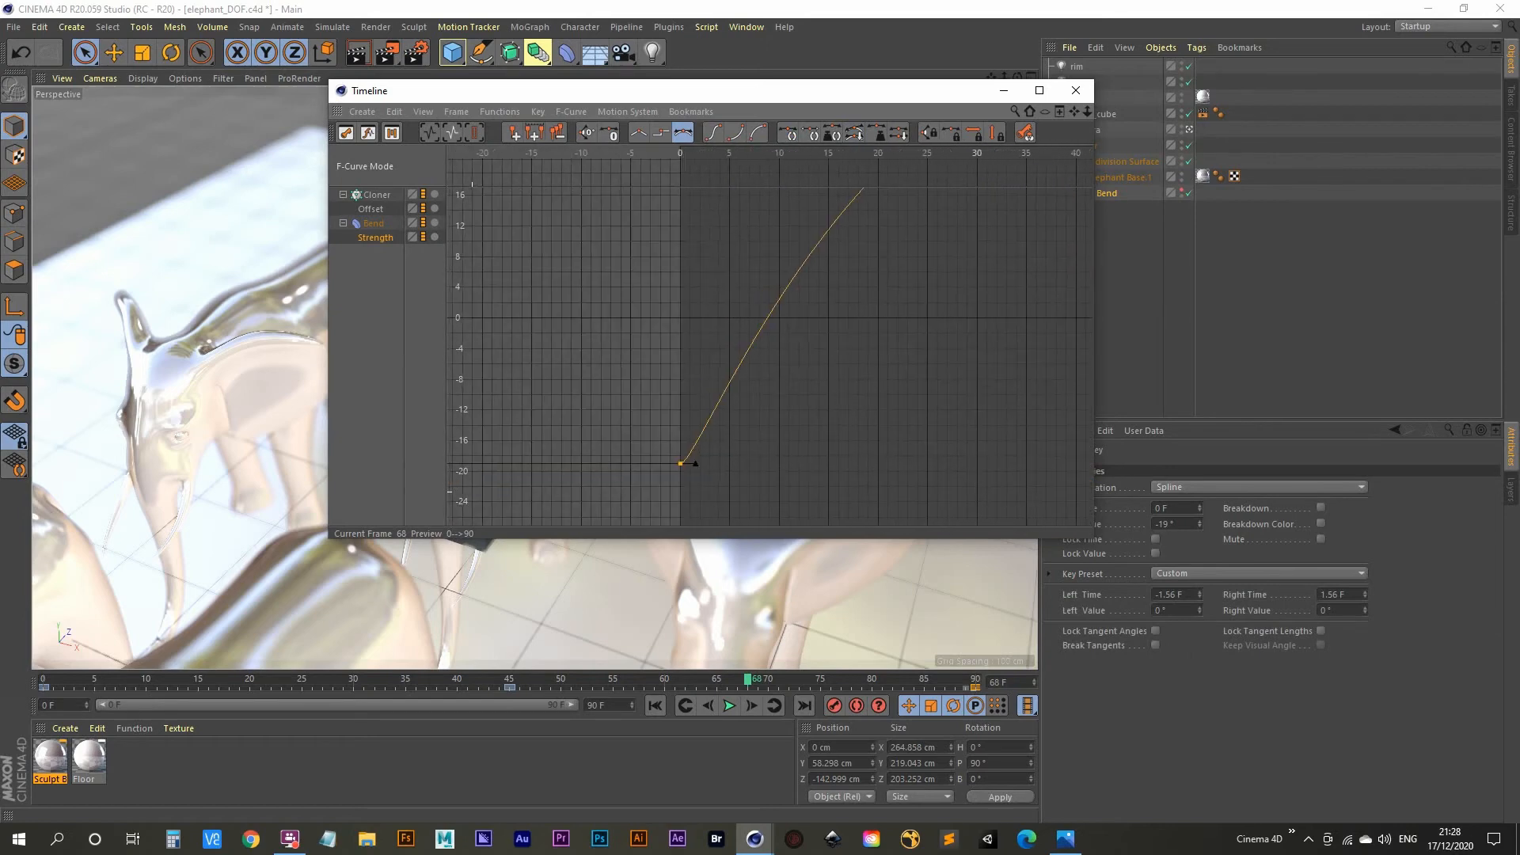
alt+right_drag(472, 491, 516, 510)
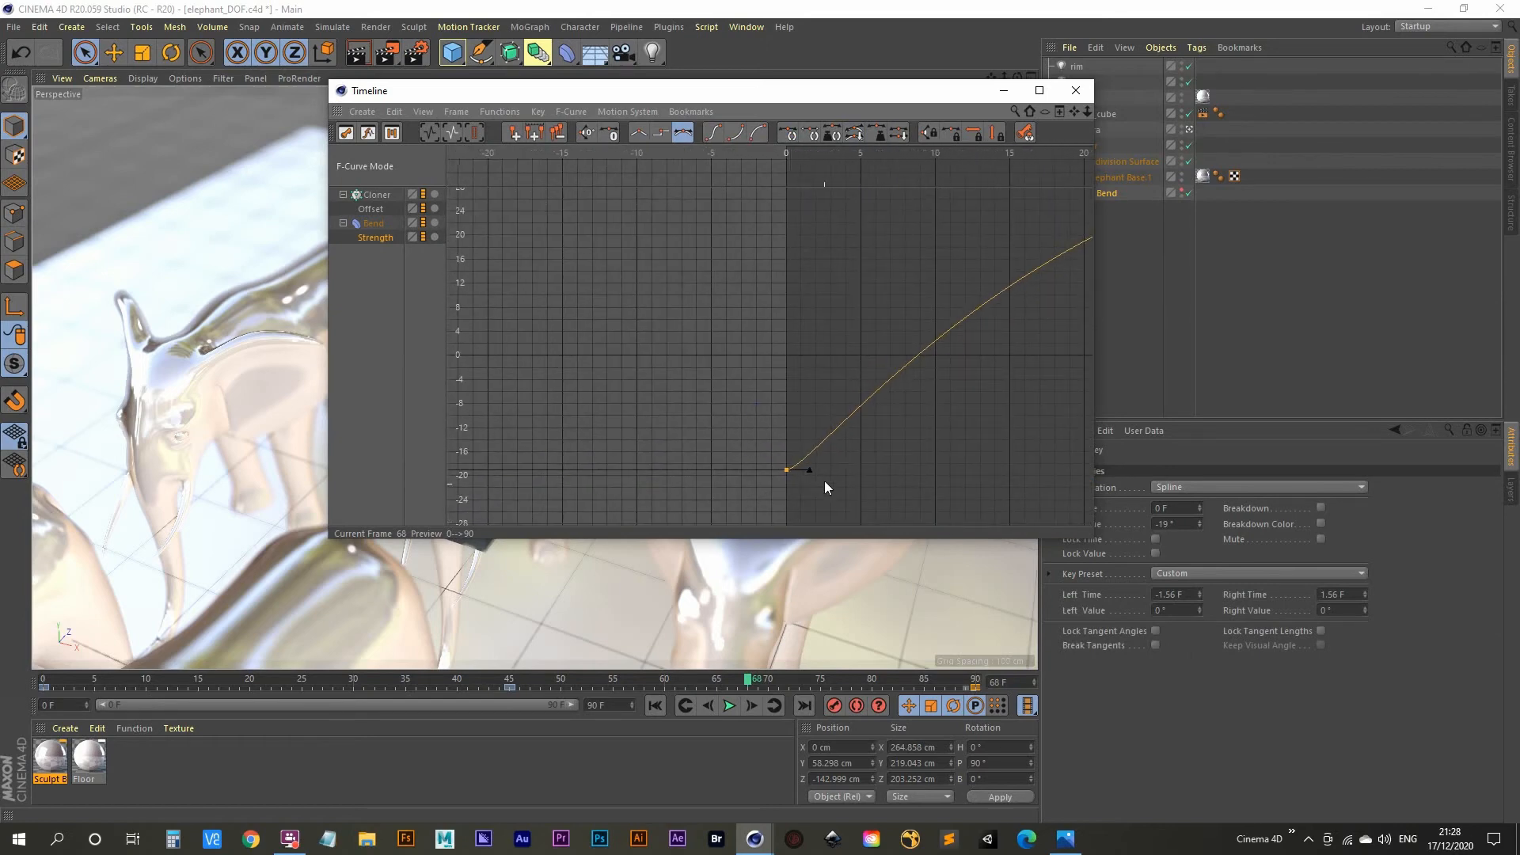
drag(812, 475, 806, 476)
Step: Shorten the tangents of the Bend Strength curve's last key, at frame 90, to about 0.06 F
alt+middle_drag(865, 436, 362, 479)
alt+right_drag(985, 387, 957, 459)
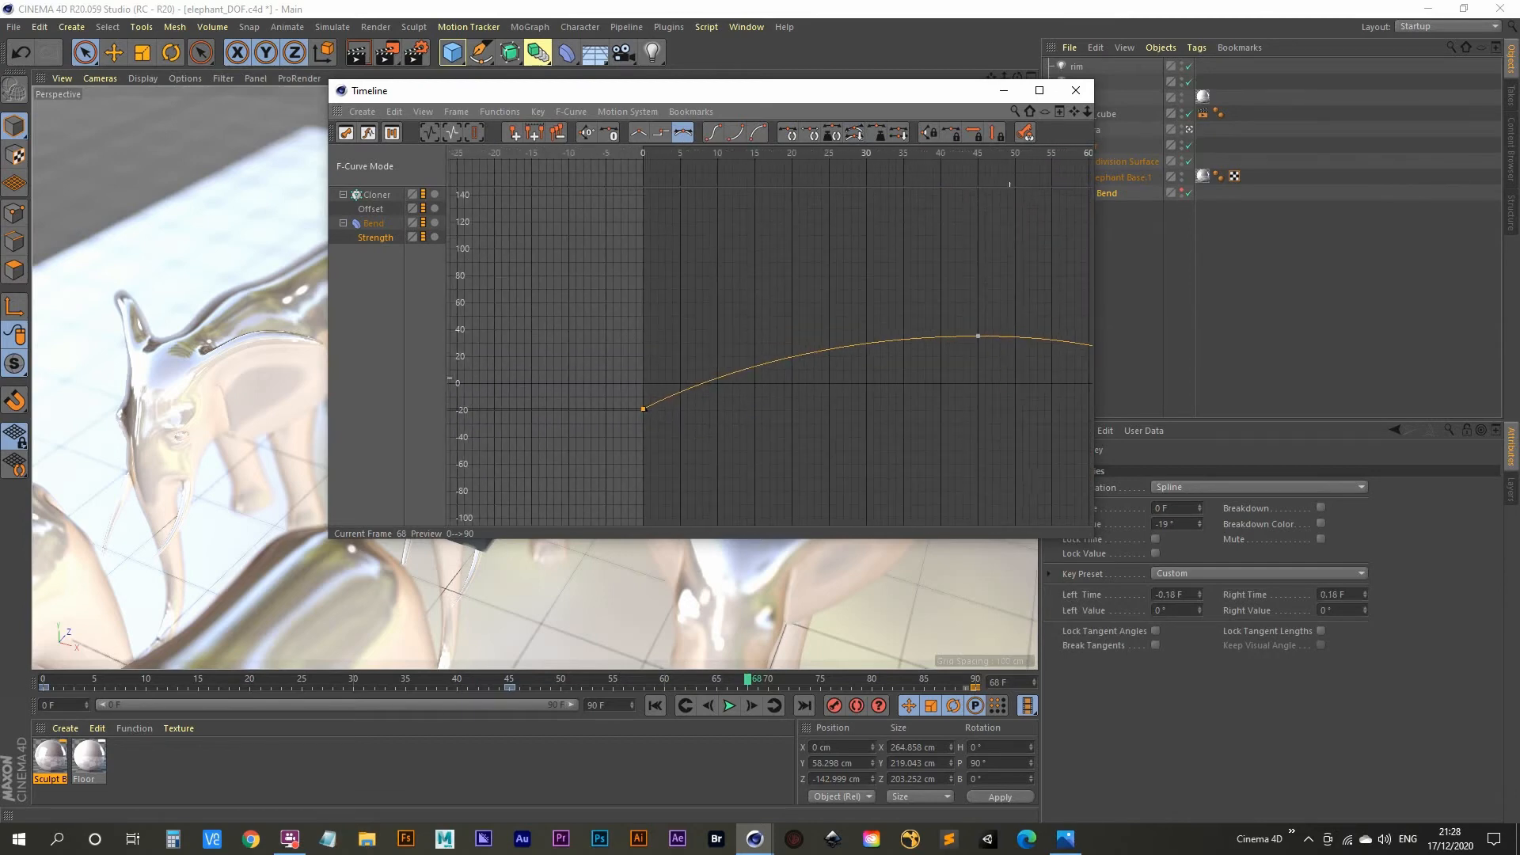
alt+middle_drag(1009, 378, 450, 338)
drag(767, 391, 767, 391)
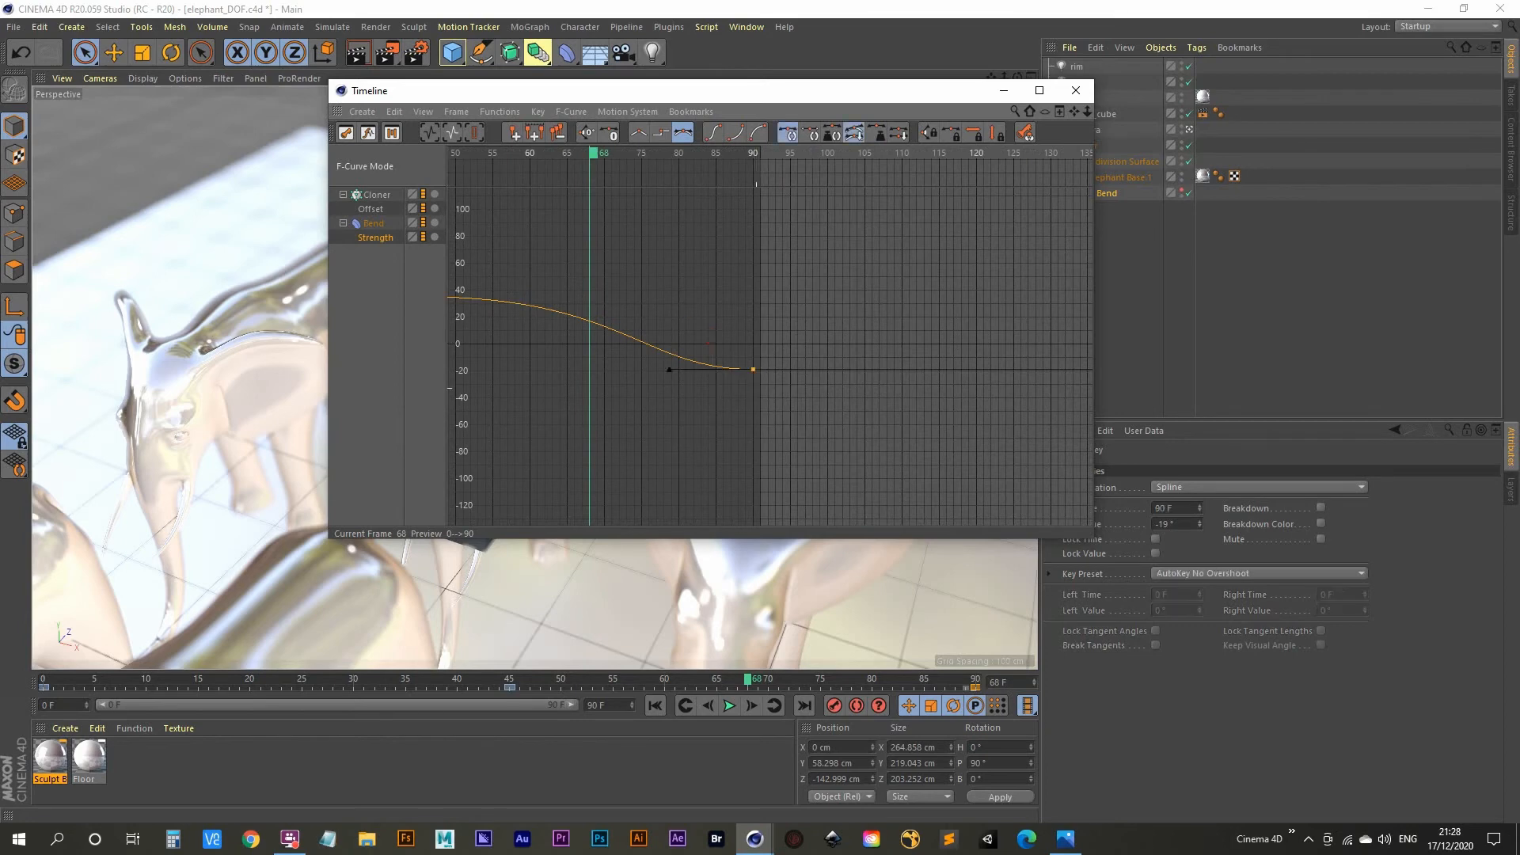
alt+right_drag(767, 392, 811, 344)
alt+right_drag(698, 341, 701, 320)
alt+middle_drag(697, 342, 628, 229)
alt+right_drag(676, 445, 679, 412)
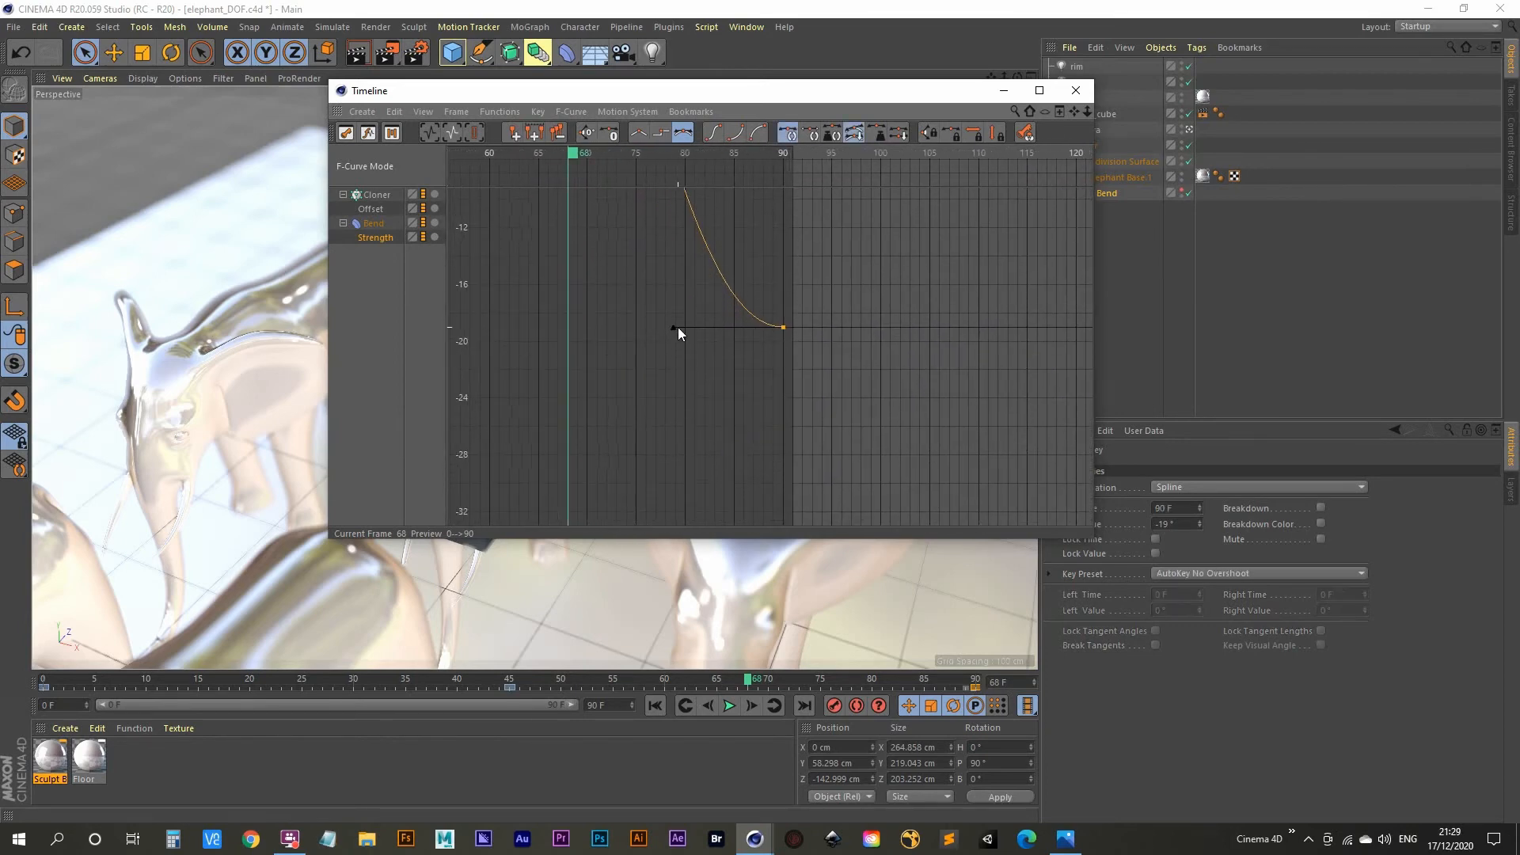
drag(673, 327, 731, 327)
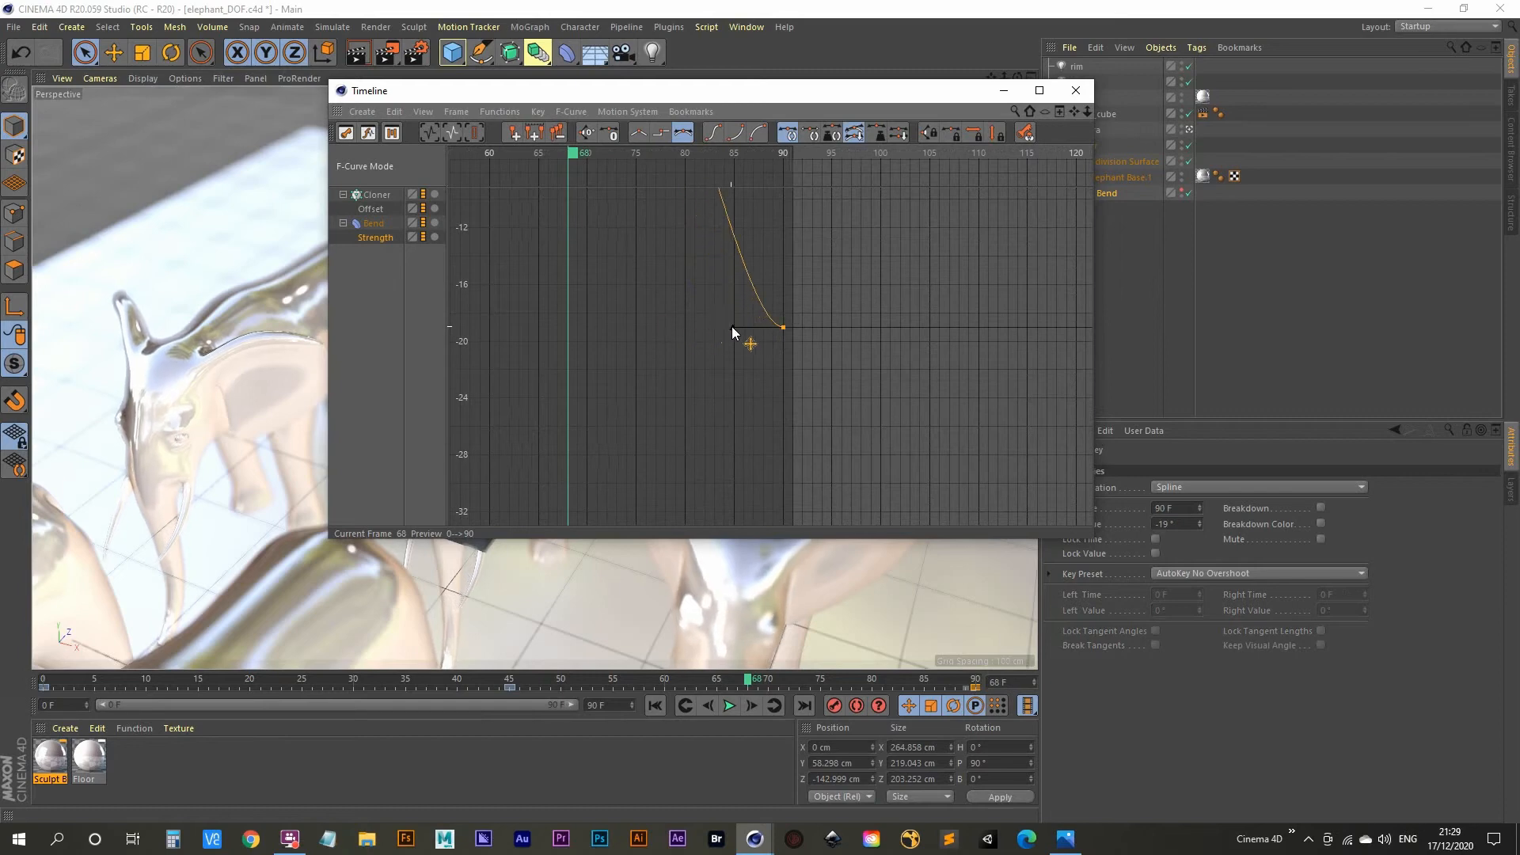
click(780, 331)
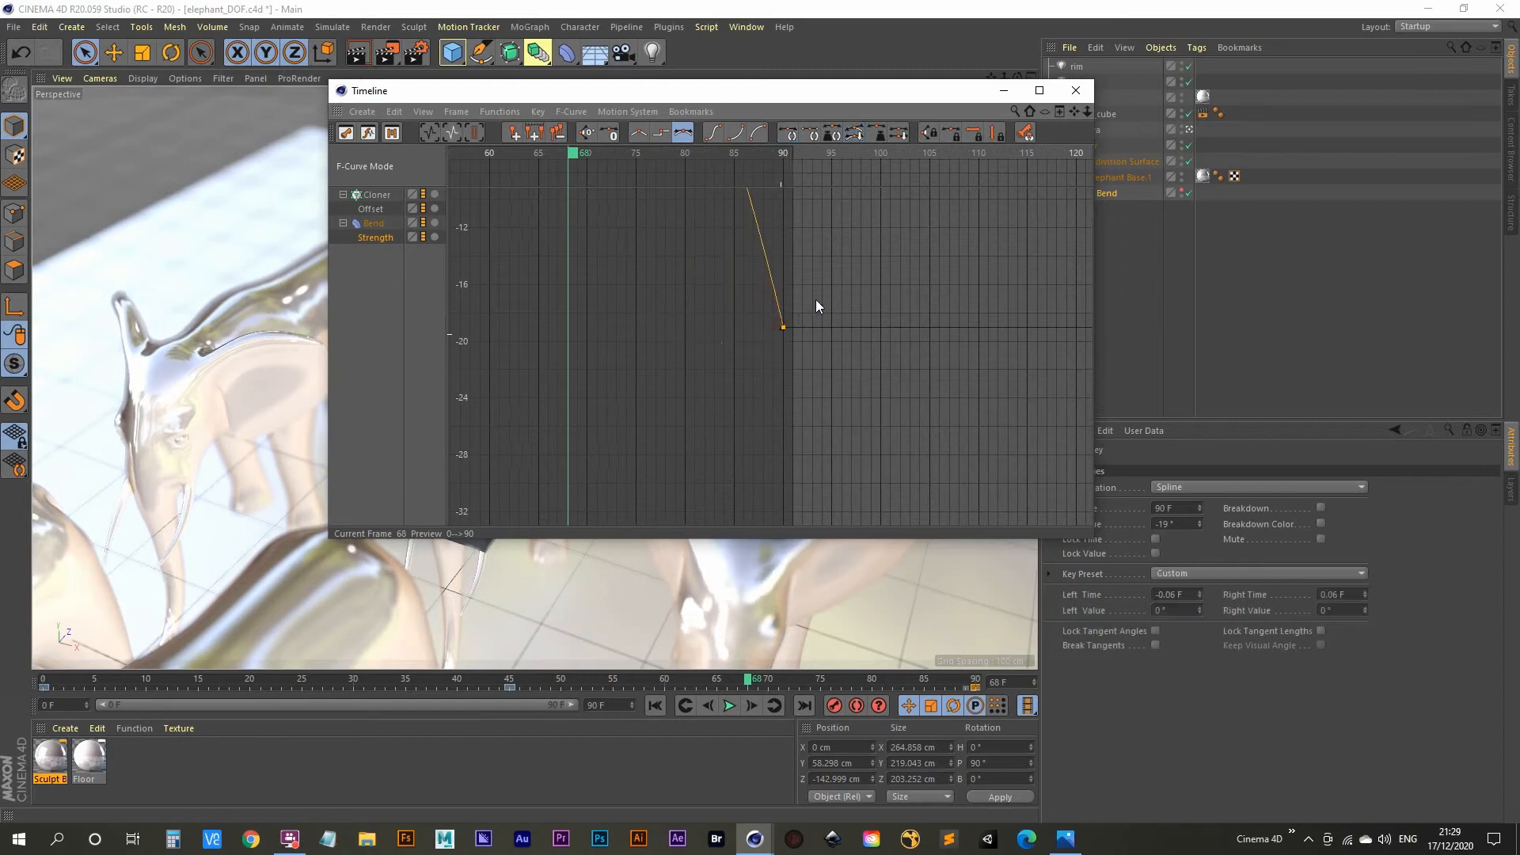
Step: Minimise the Timeline and play the animation from frame 0 to check the bend motion
click(999, 91)
click(650, 706)
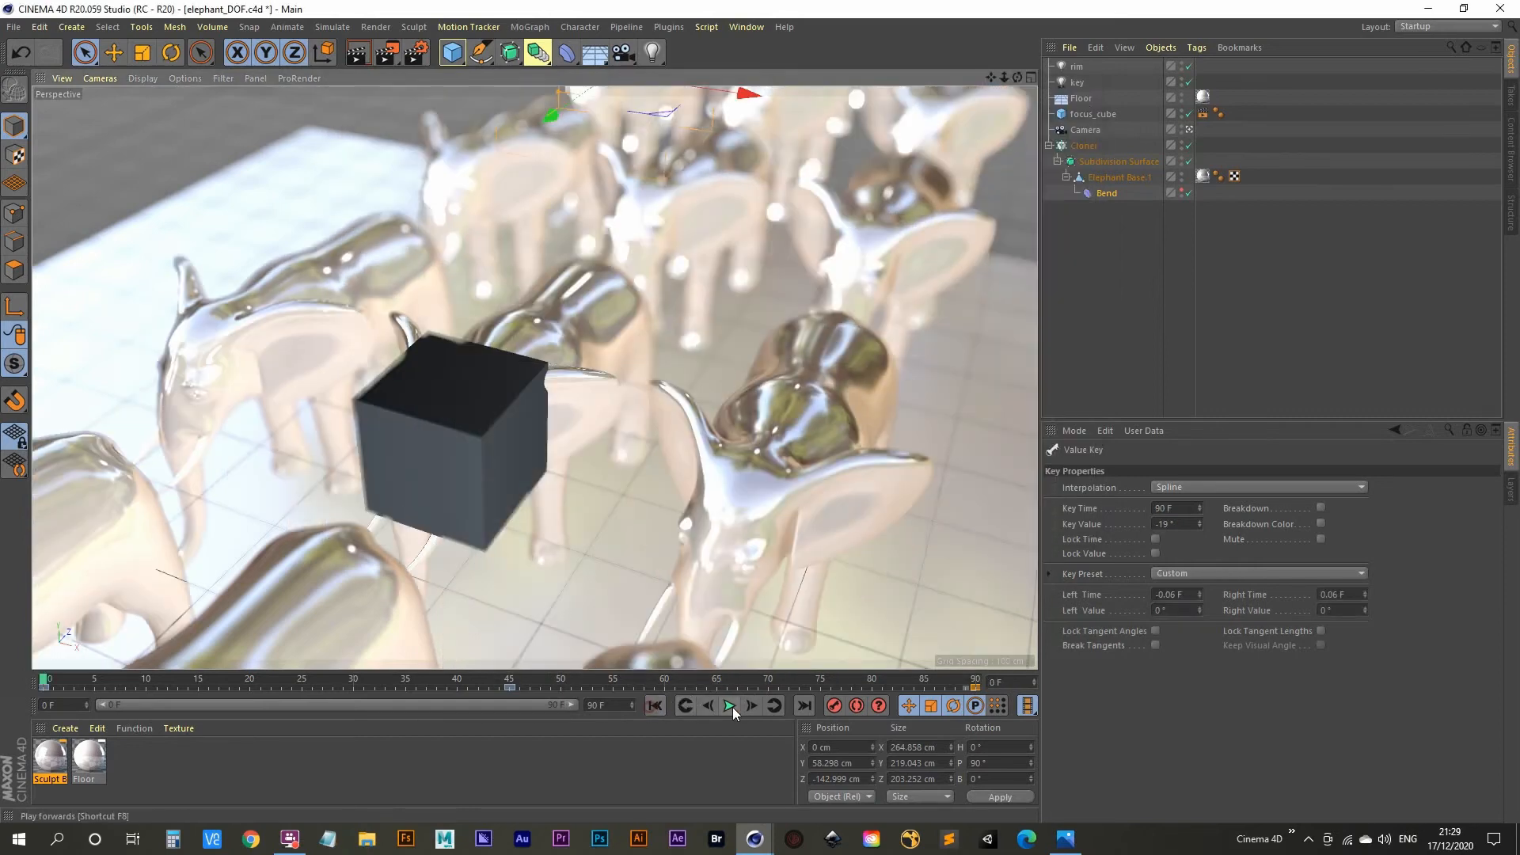
click(730, 705)
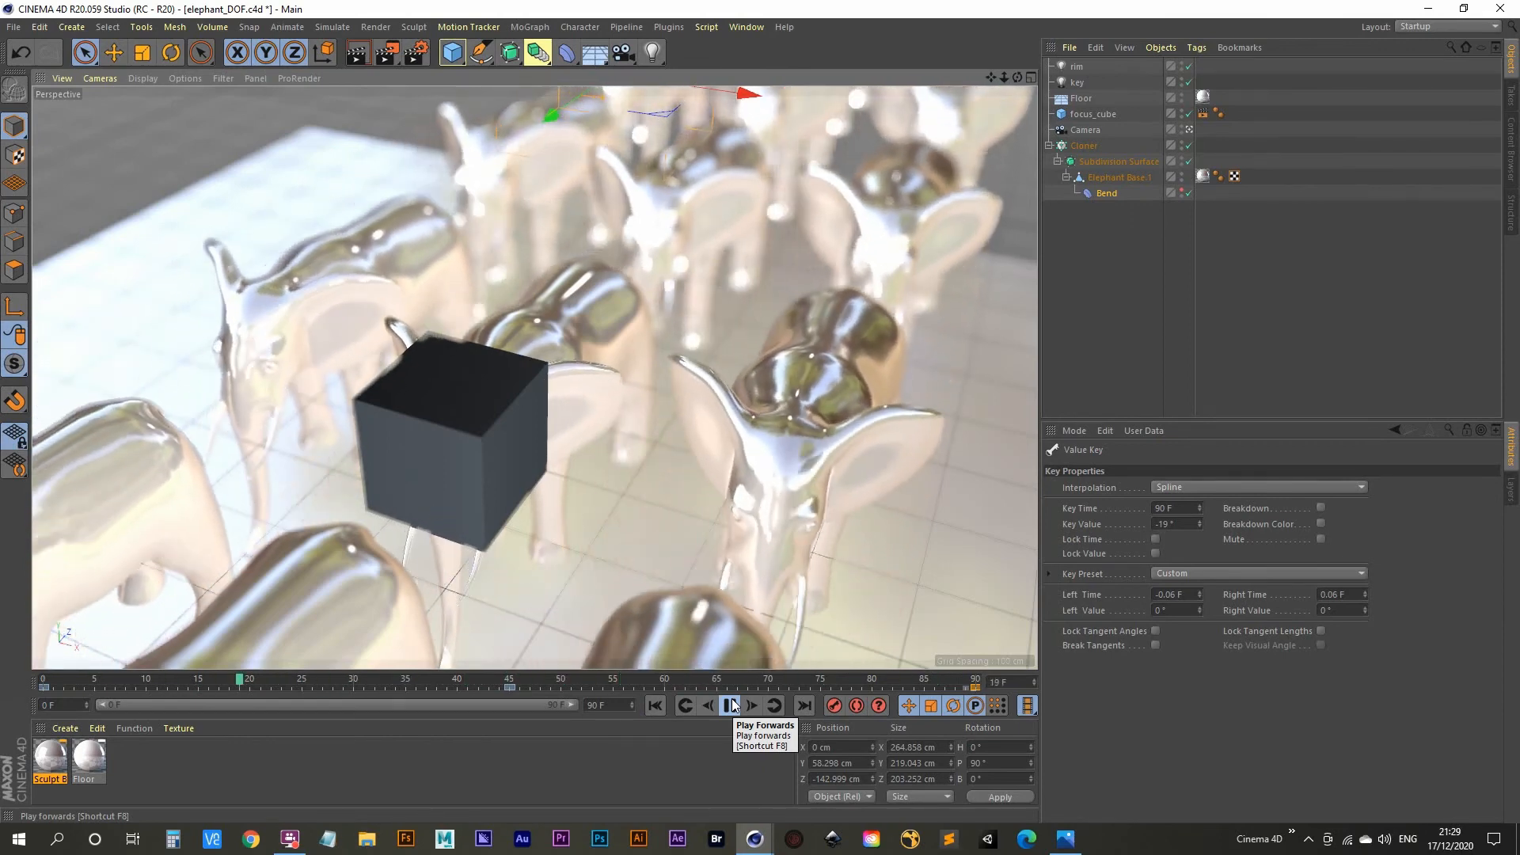
click(730, 705)
Step: Maximise the Timeline and lengthen the Bend Strength curve's tangents at the frame 0 key to about 3.27 F
key(shift+F3)
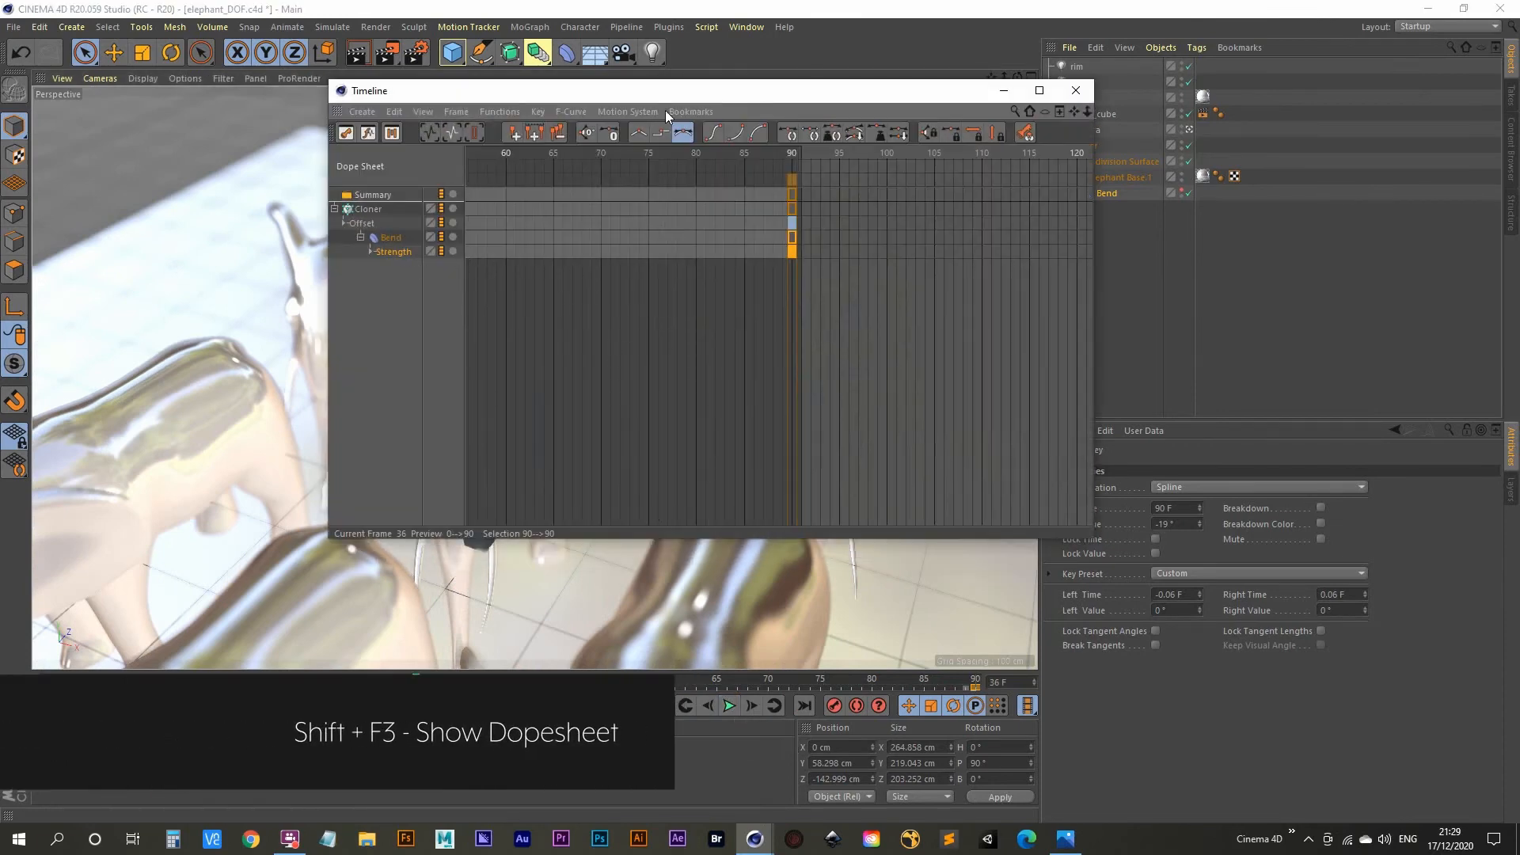
drag(671, 100, 673, 2)
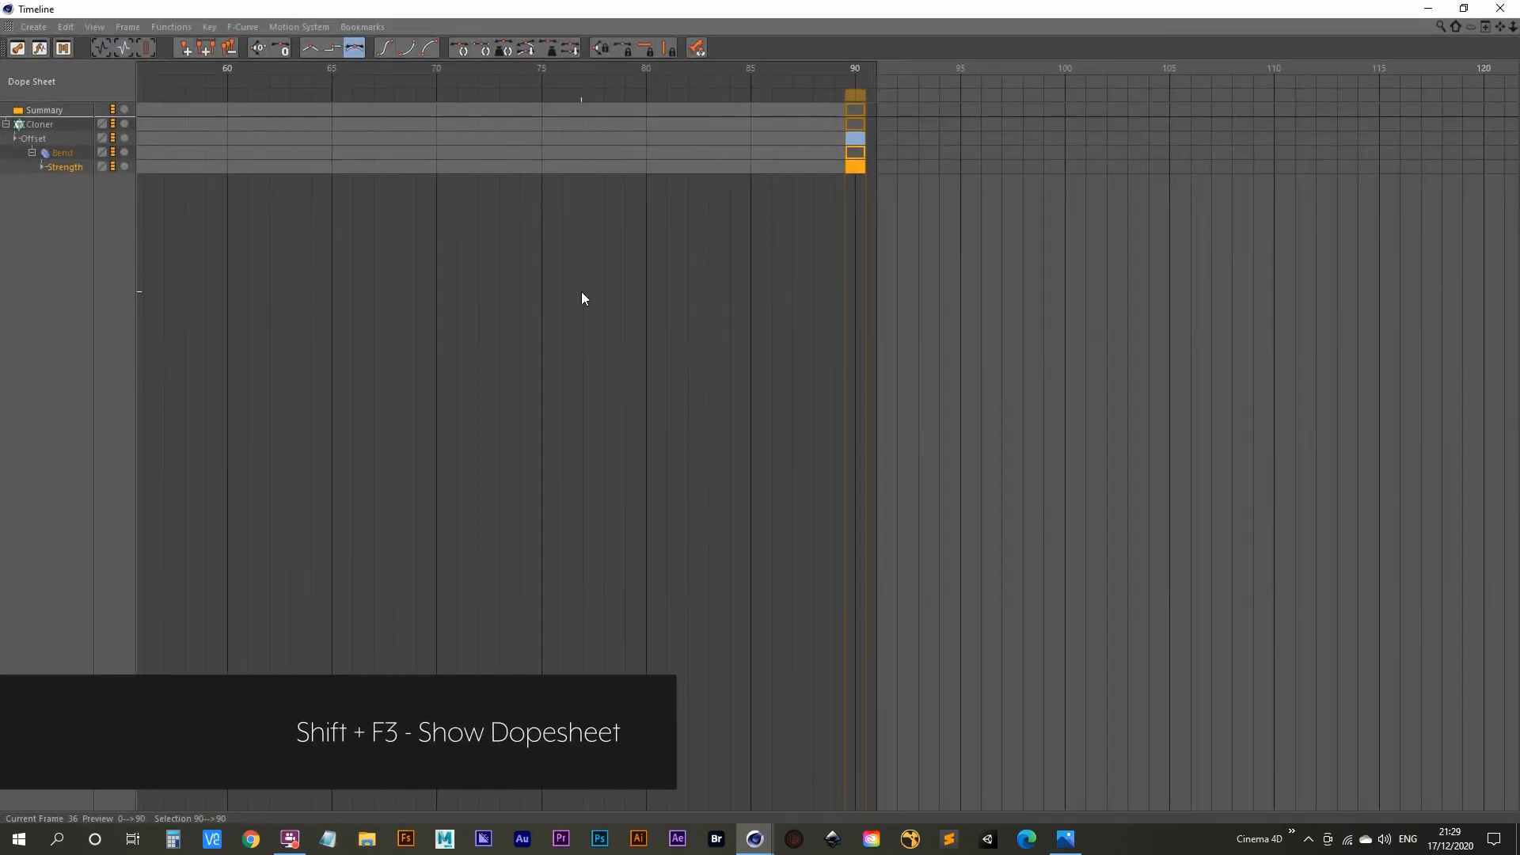
key(Tab)
alt+right_drag(614, 409, 563, 546)
alt+middle_drag(608, 397, 859, 322)
alt+right_drag(570, 361, 605, 209)
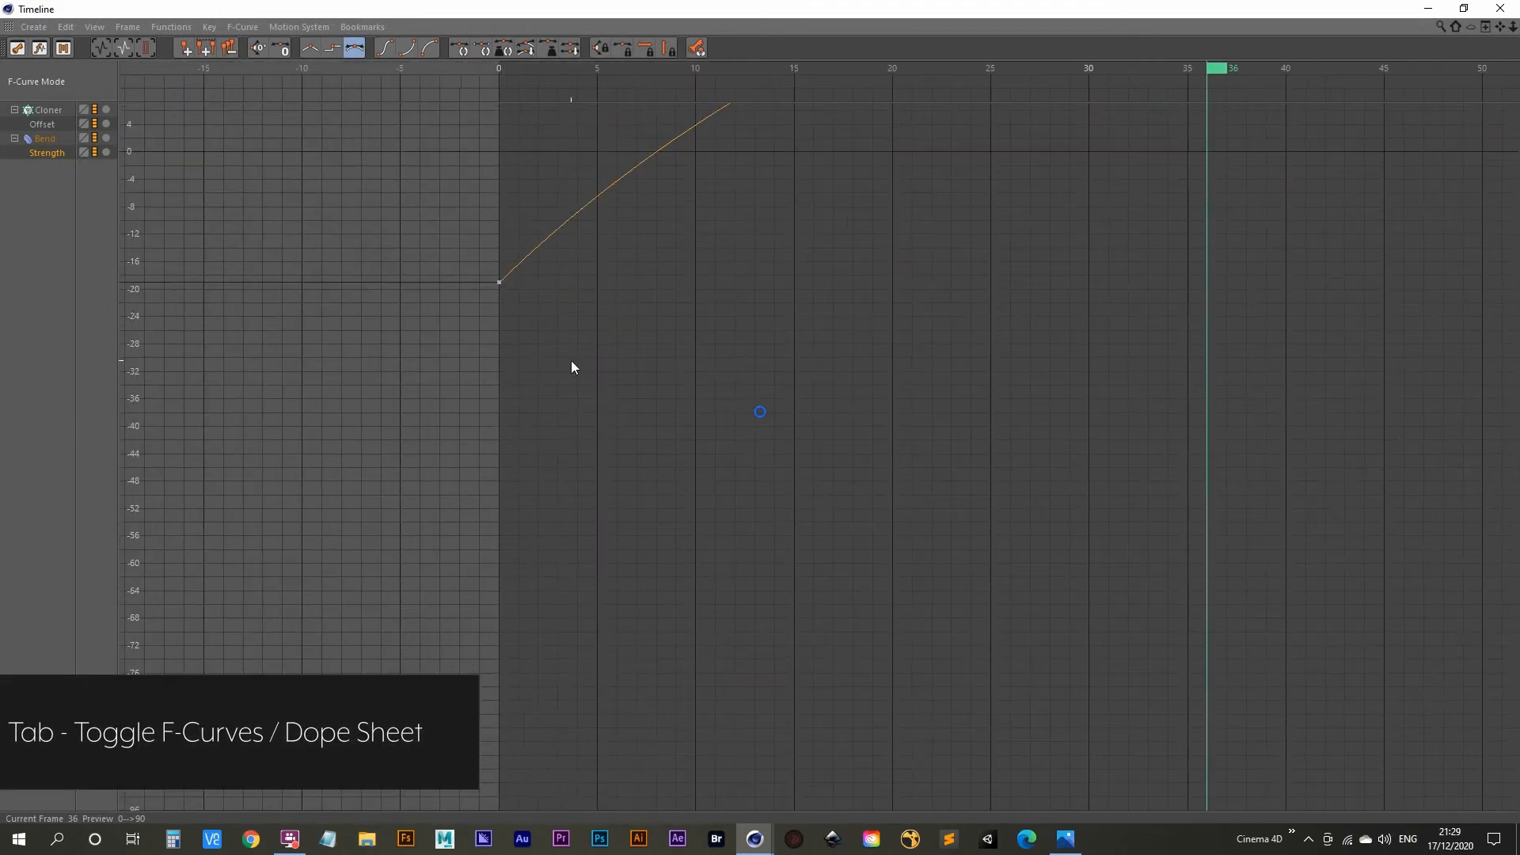
alt+middle_drag(501, 356, 413, 730)
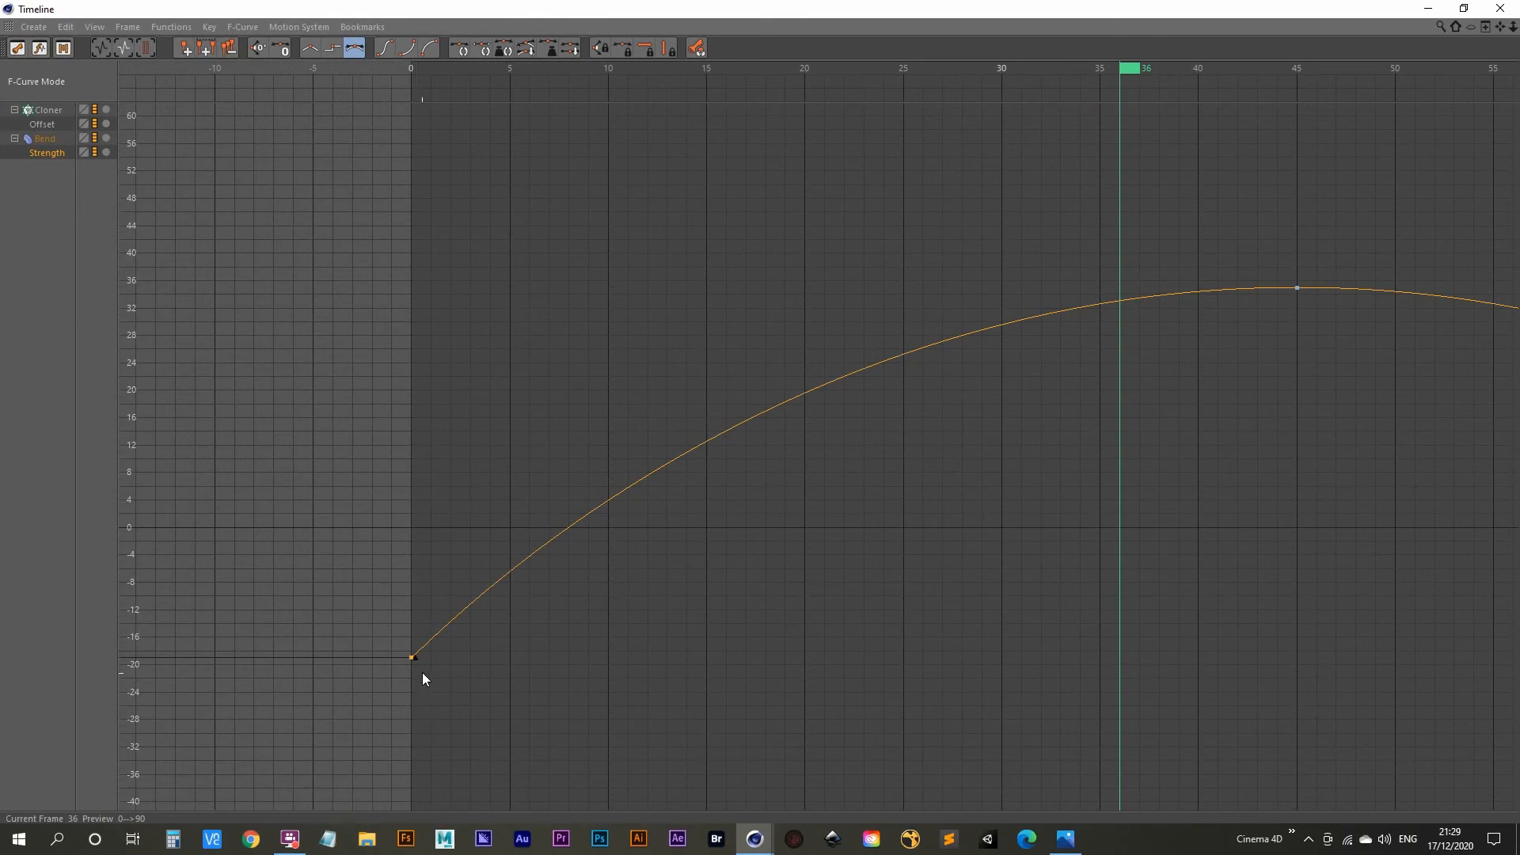
drag(415, 657, 475, 658)
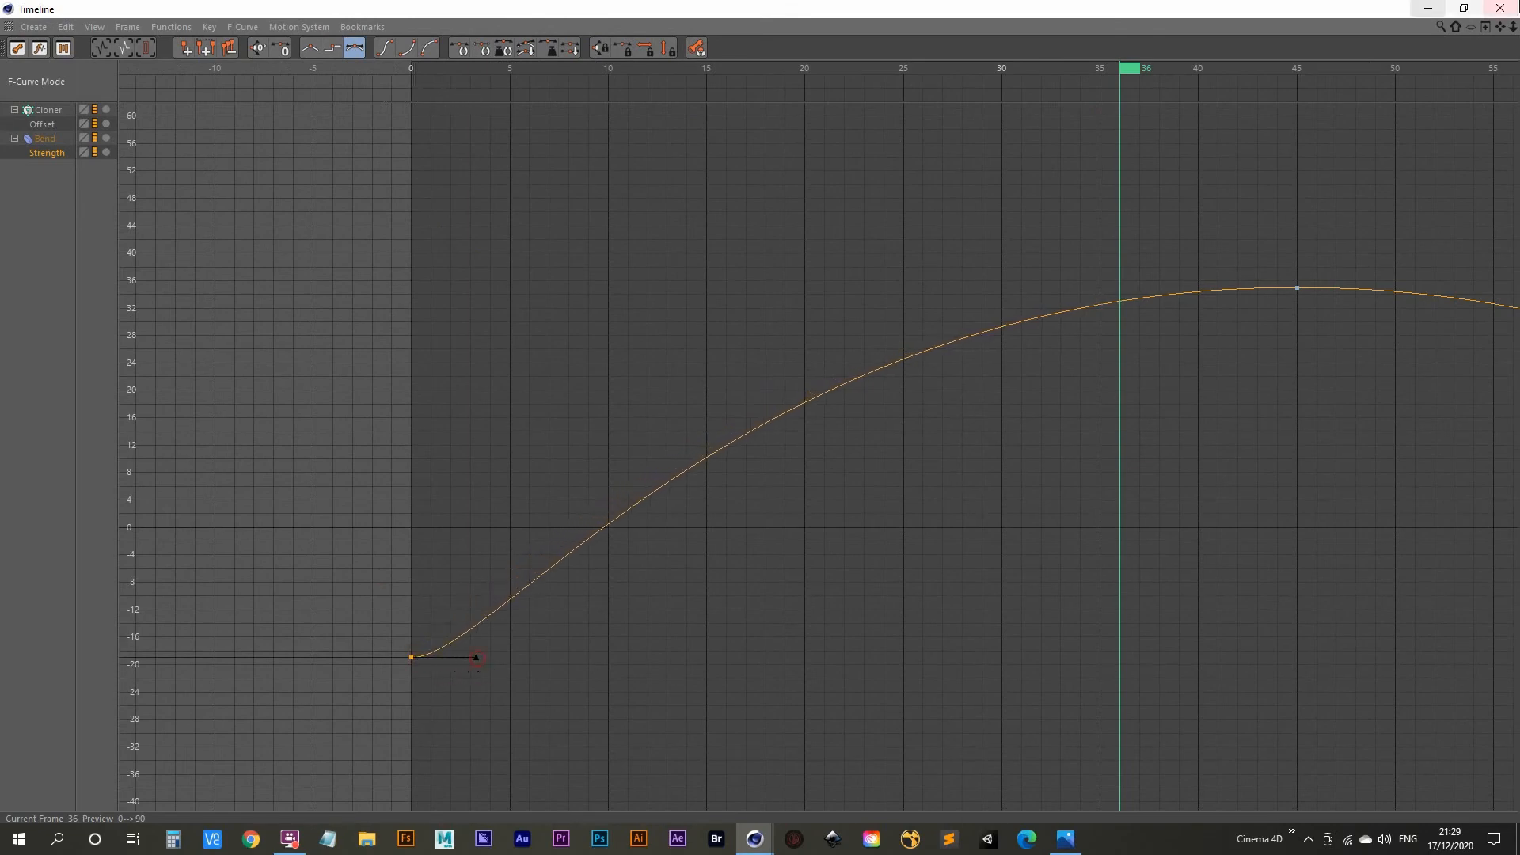
Step: Replay the animation from the first frame to check the eased start of the bend
click(1429, 8)
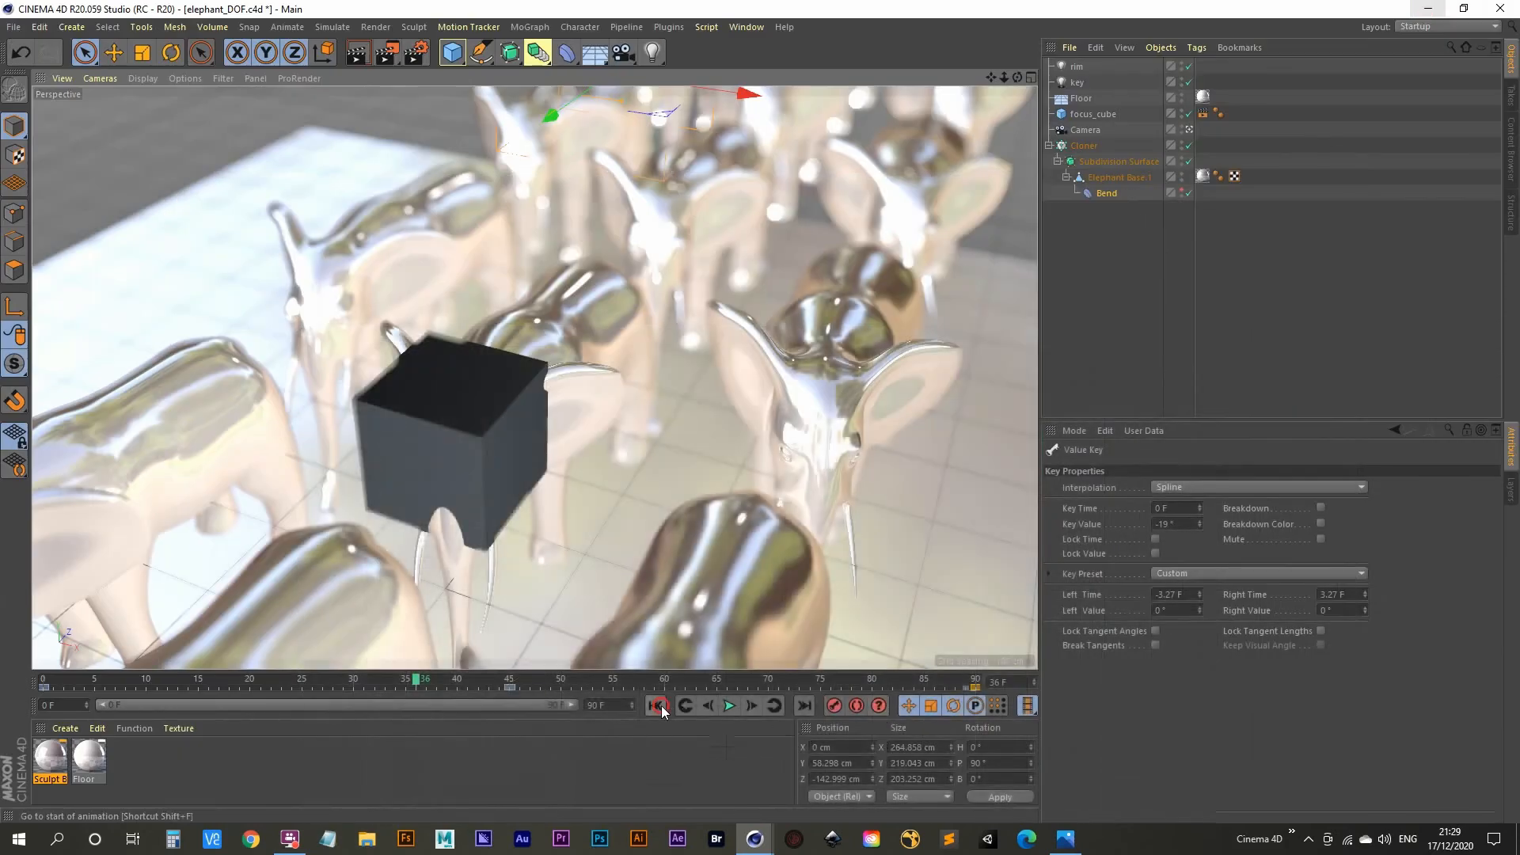
click(662, 710)
click(730, 704)
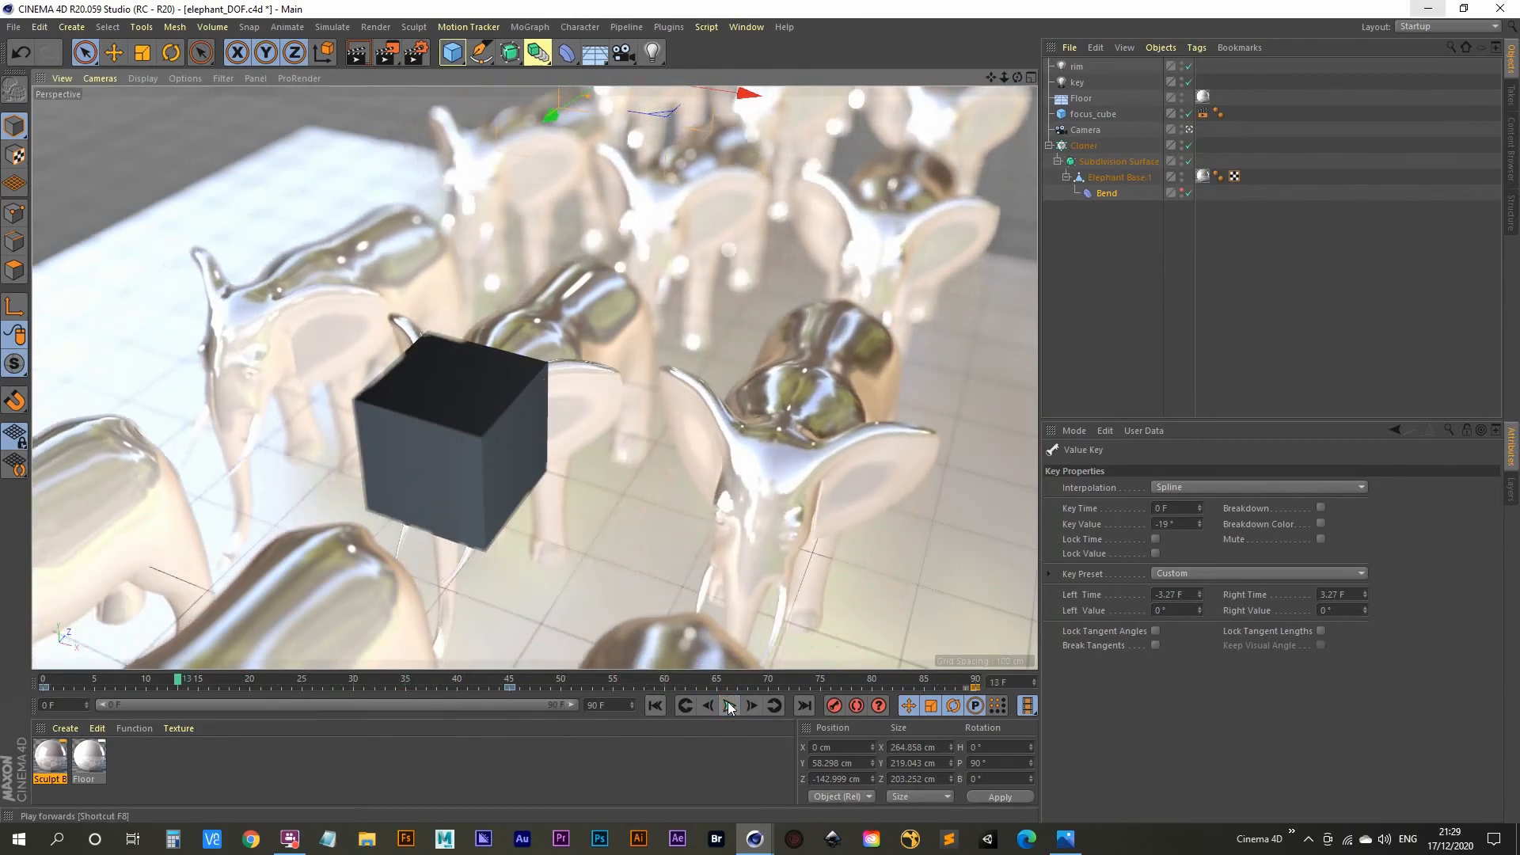
Step: Lengthen the tangents of the Bend Strength curve's last key, at frame 90, to about 4.44 F
key(shift+F3)
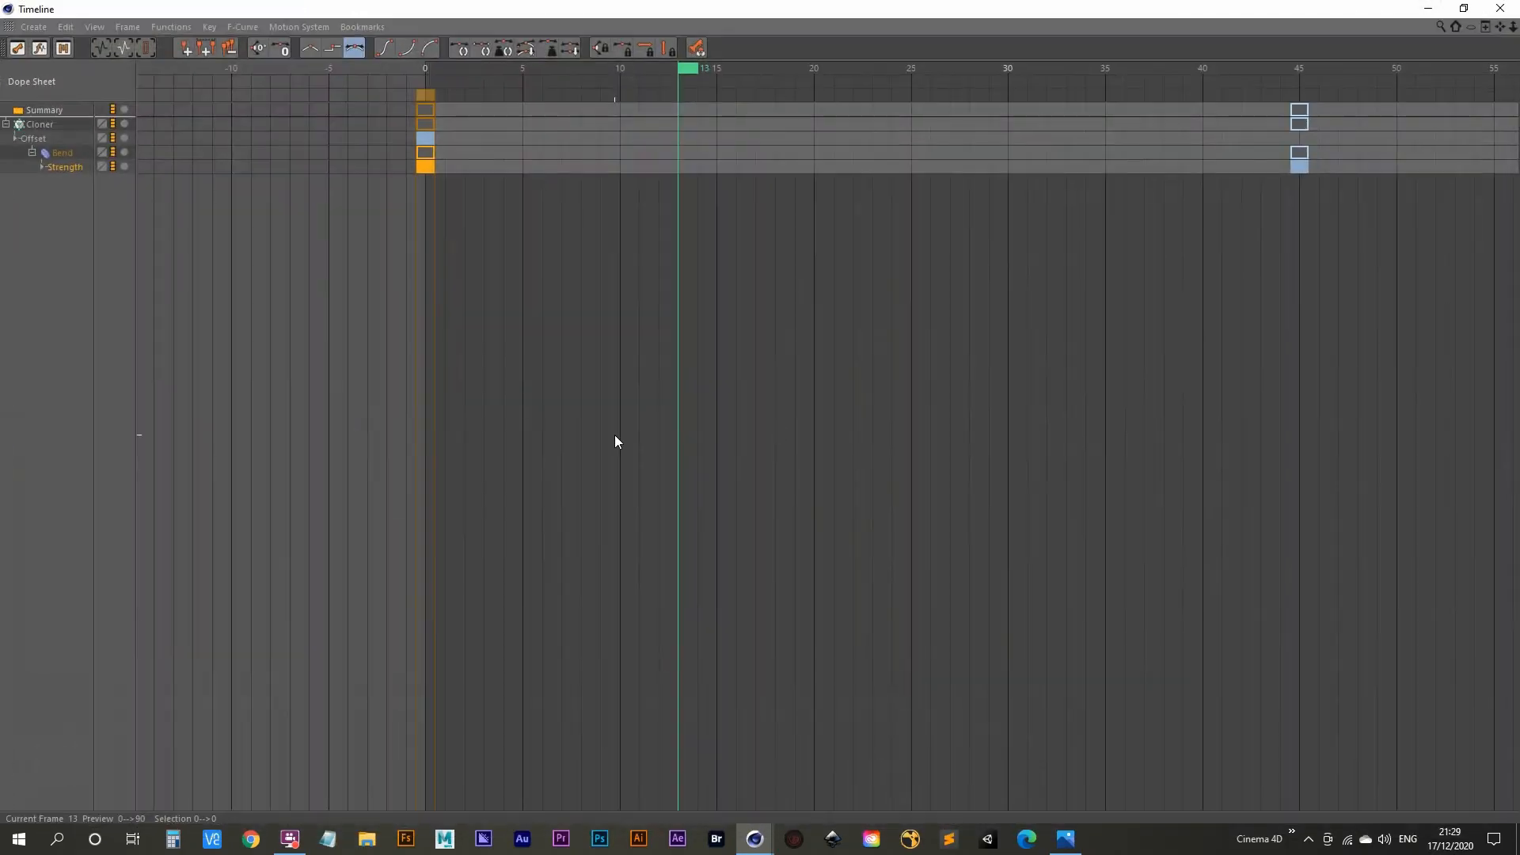
key(Tab)
alt+right_drag(1088, 457, 1029, 570)
alt+middle_drag(1292, 424, 1069, 318)
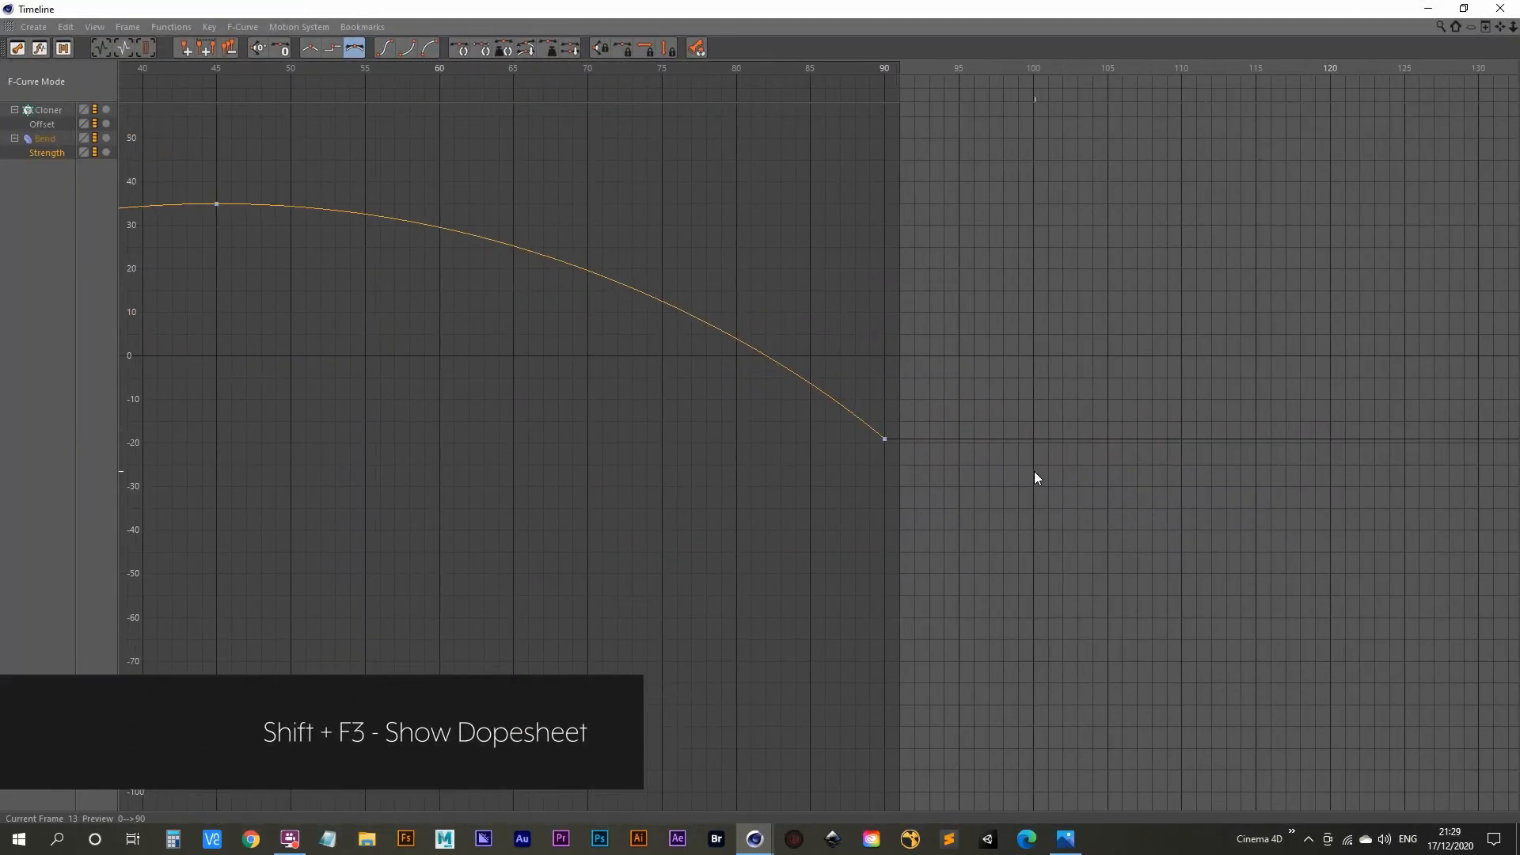
click(878, 383)
alt+right_drag(901, 440, 921, 340)
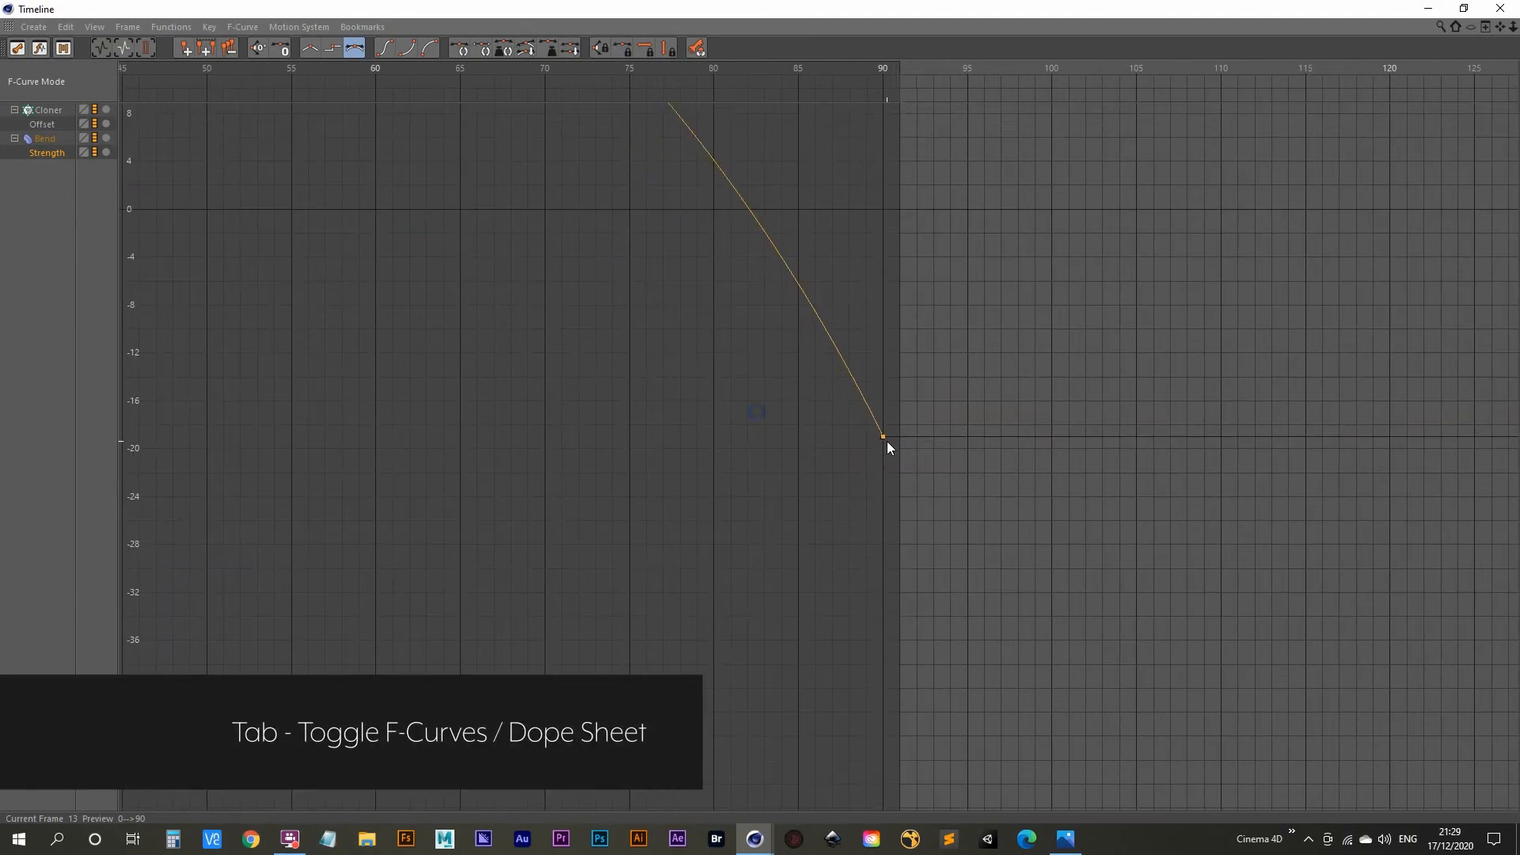
alt+right_drag(879, 436, 1234, 345)
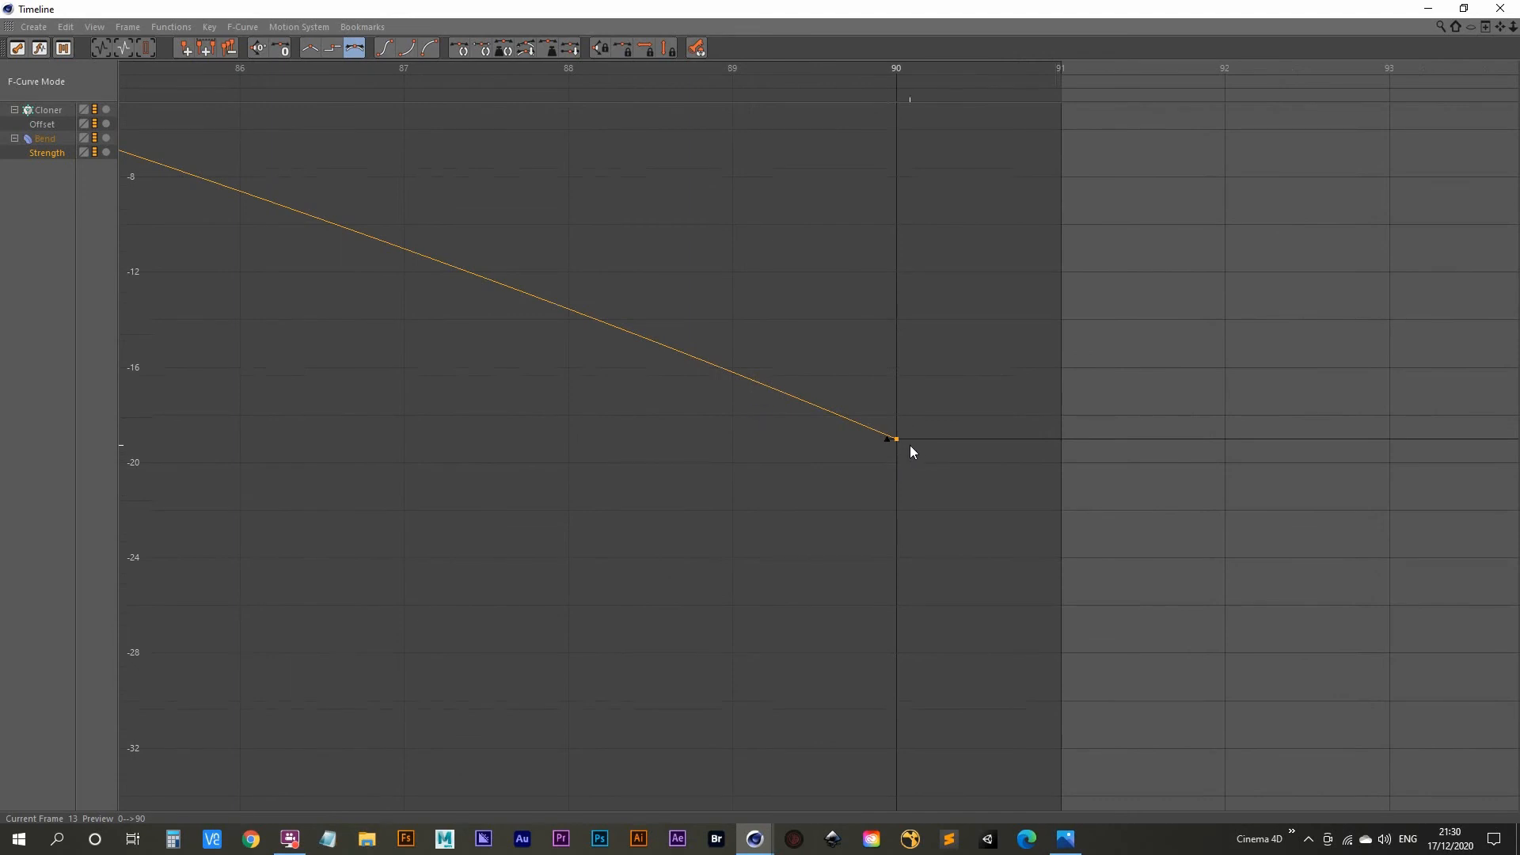
drag(887, 443, 211, 466)
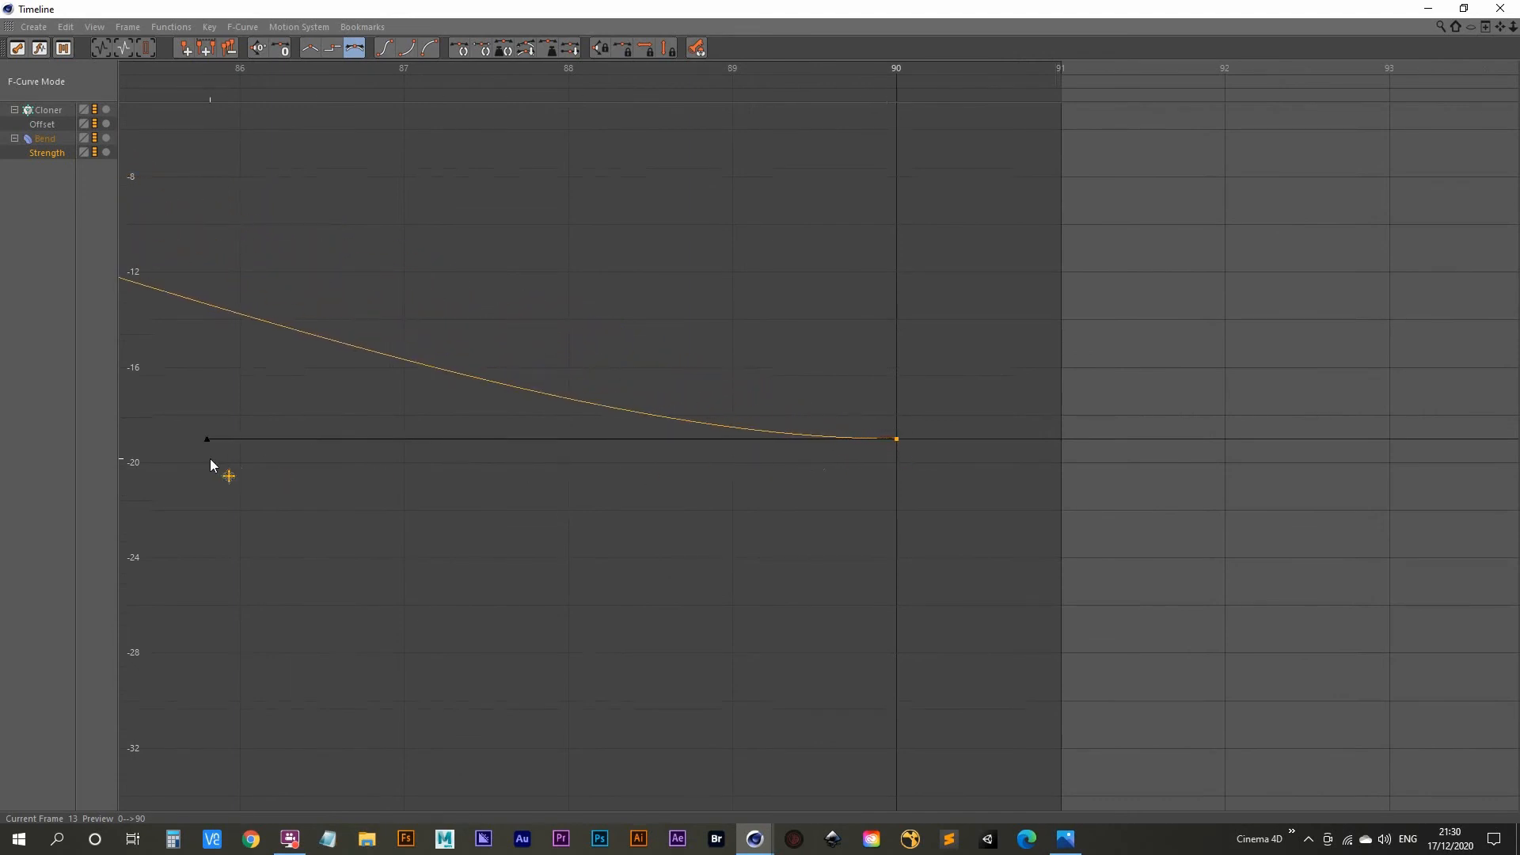
Step: Minimise the Timeline and play the animation from frame 0 to check the eased end of the bend
click(1427, 8)
click(654, 706)
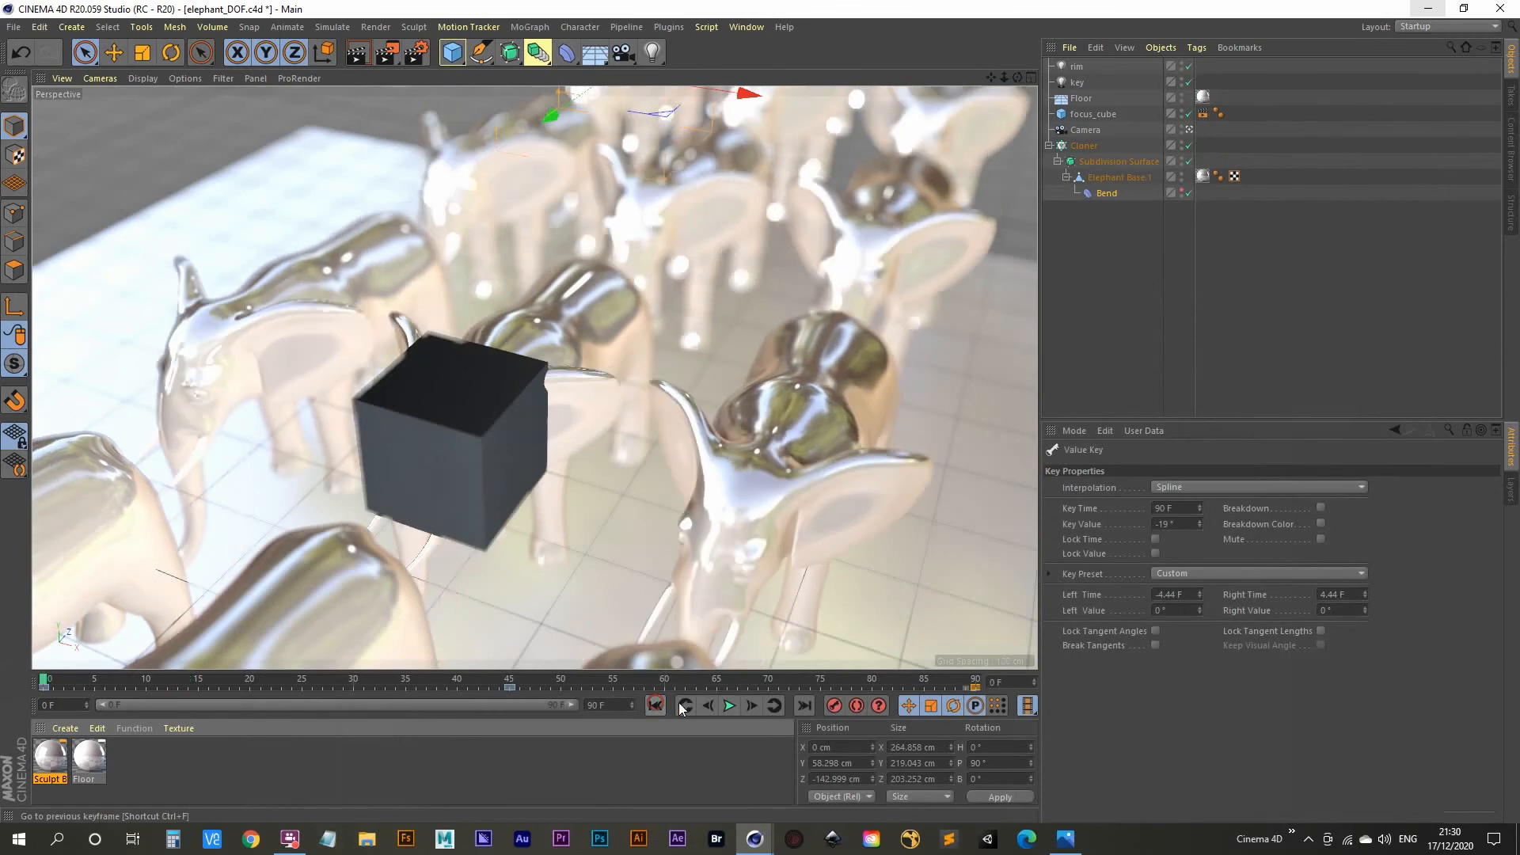
click(729, 708)
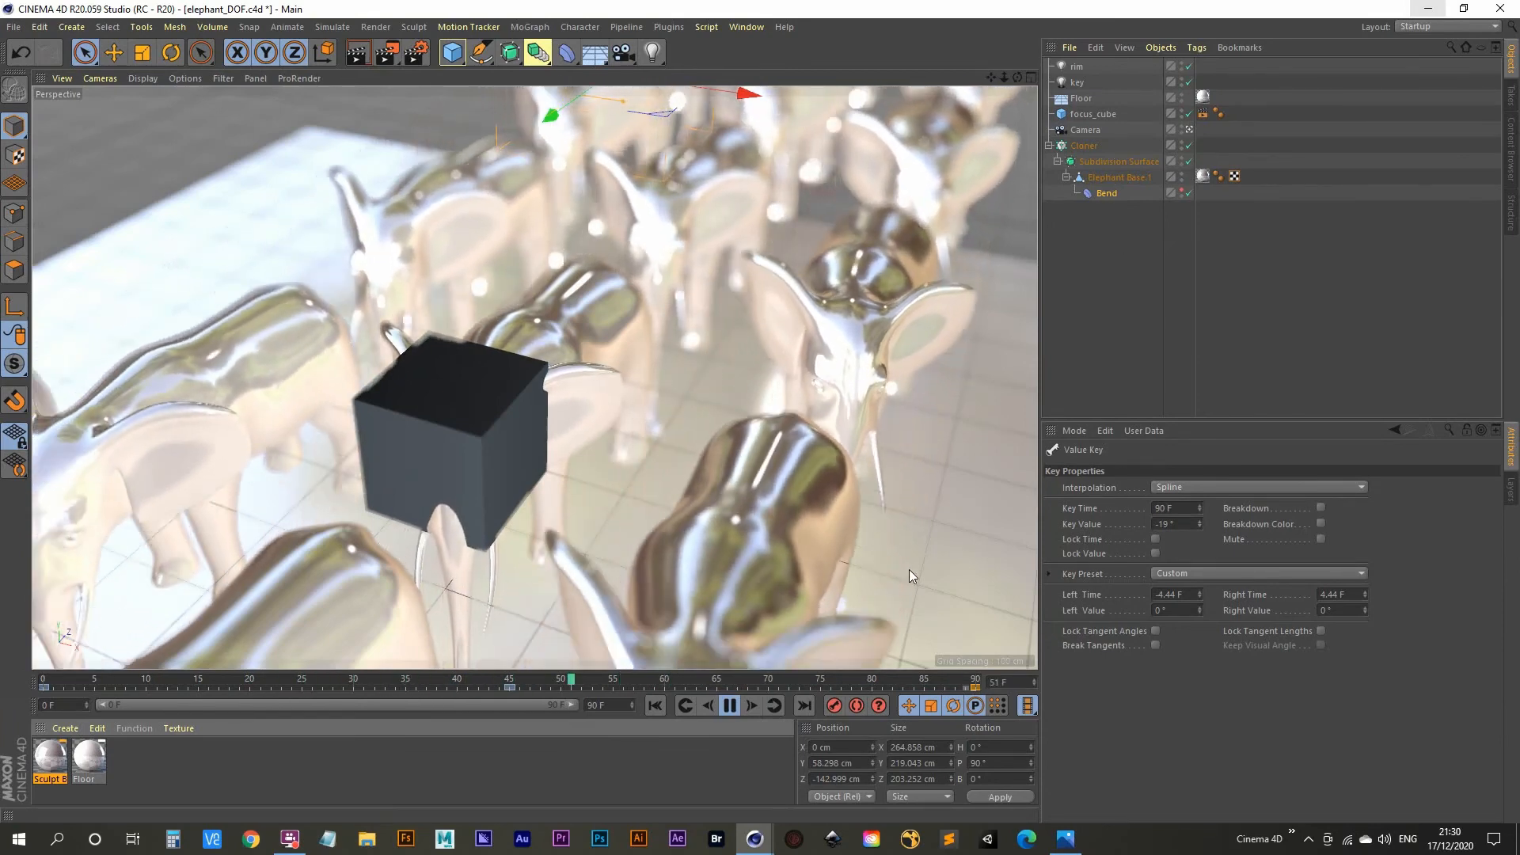
Step: Select the Cloner and check its honeycomb Offset at the first and last frames of the animation
click(1084, 145)
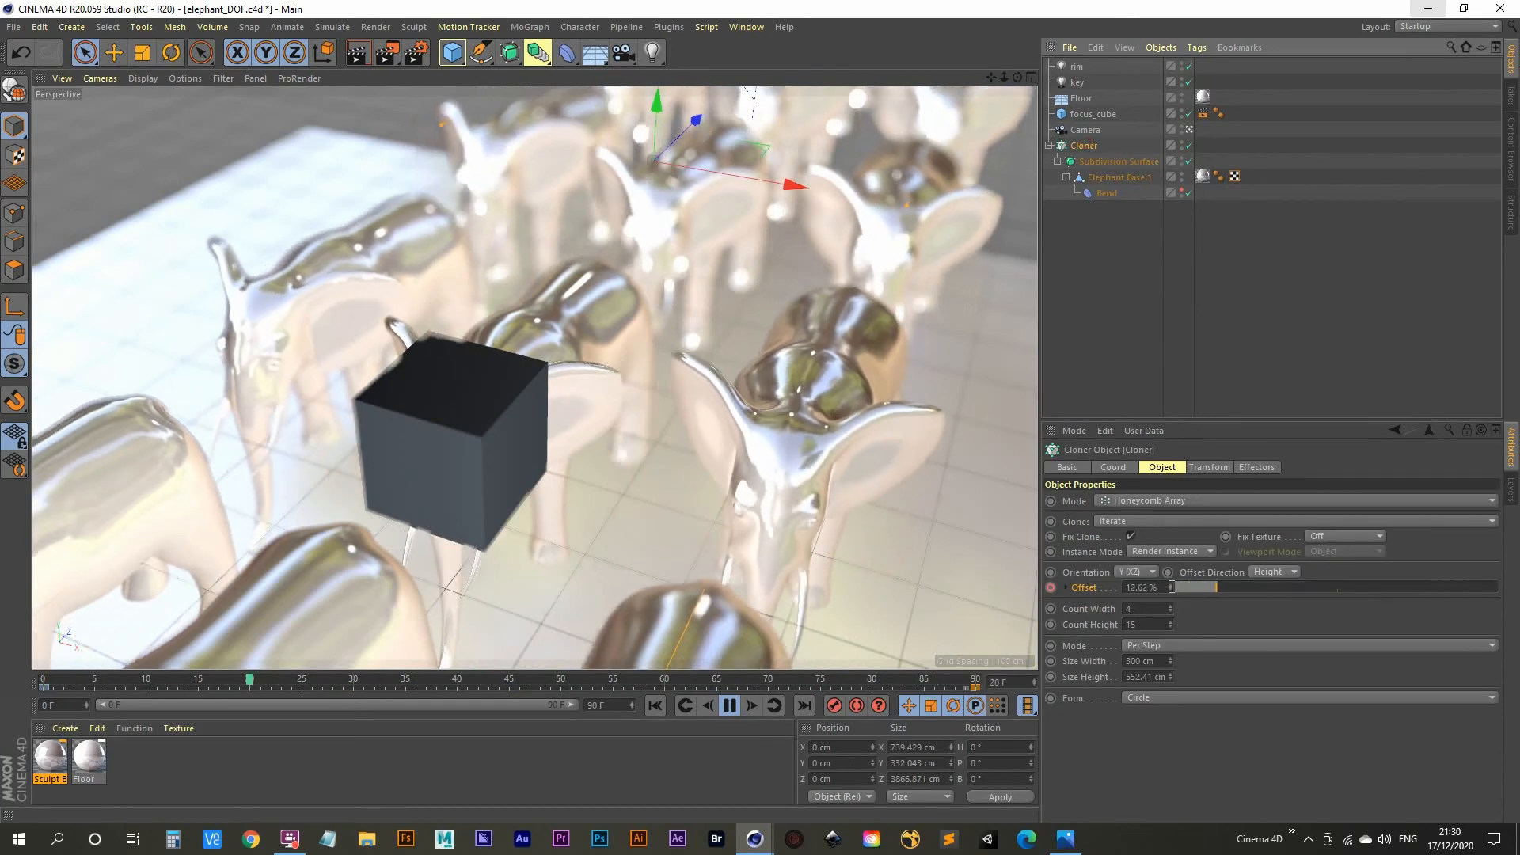
drag(1172, 586, 1035, 633)
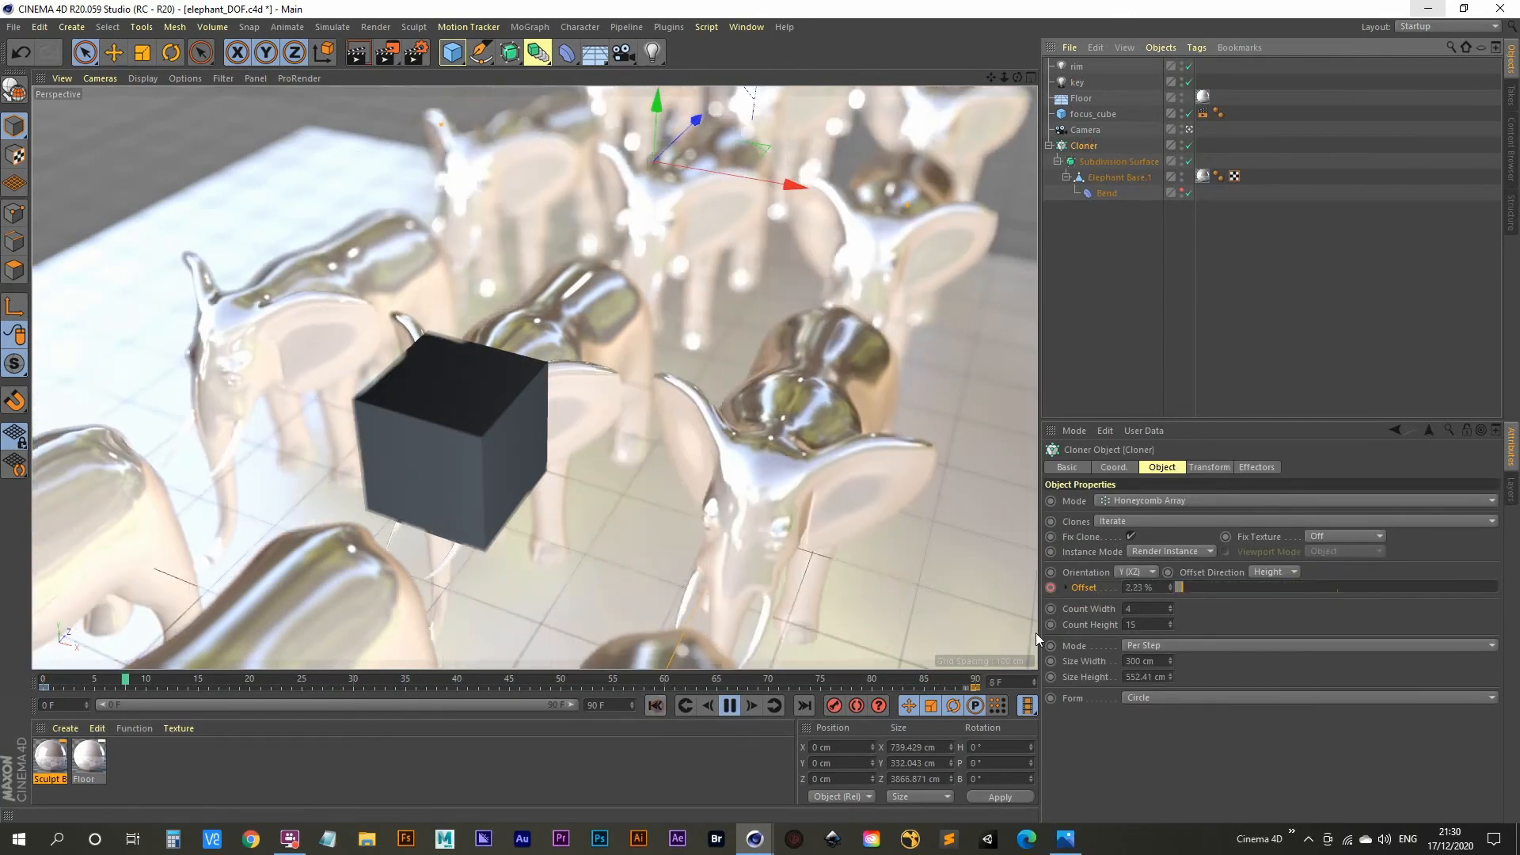
click(730, 705)
click(652, 706)
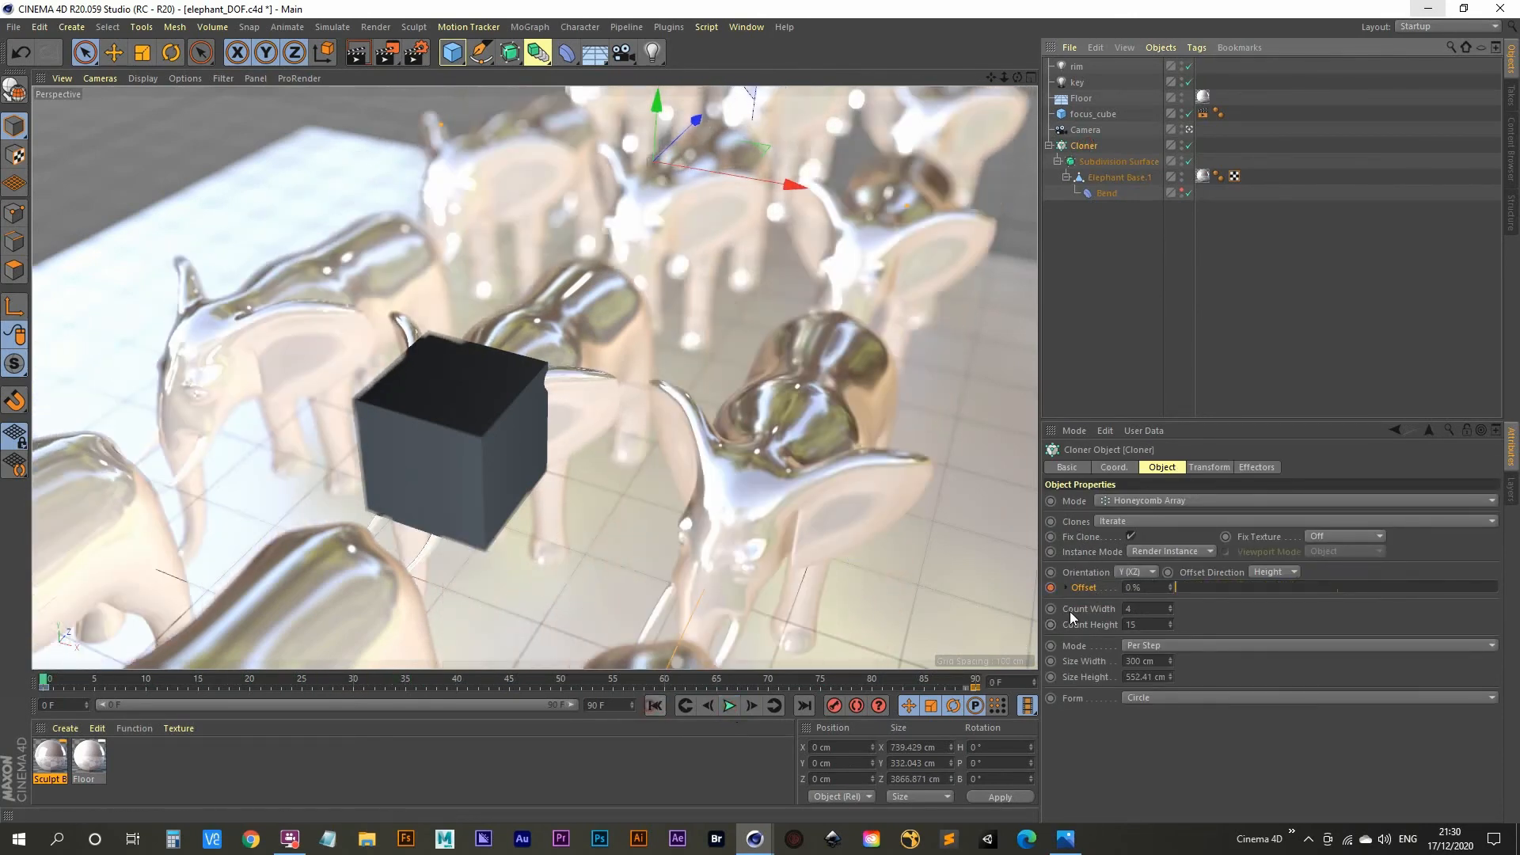
click(803, 705)
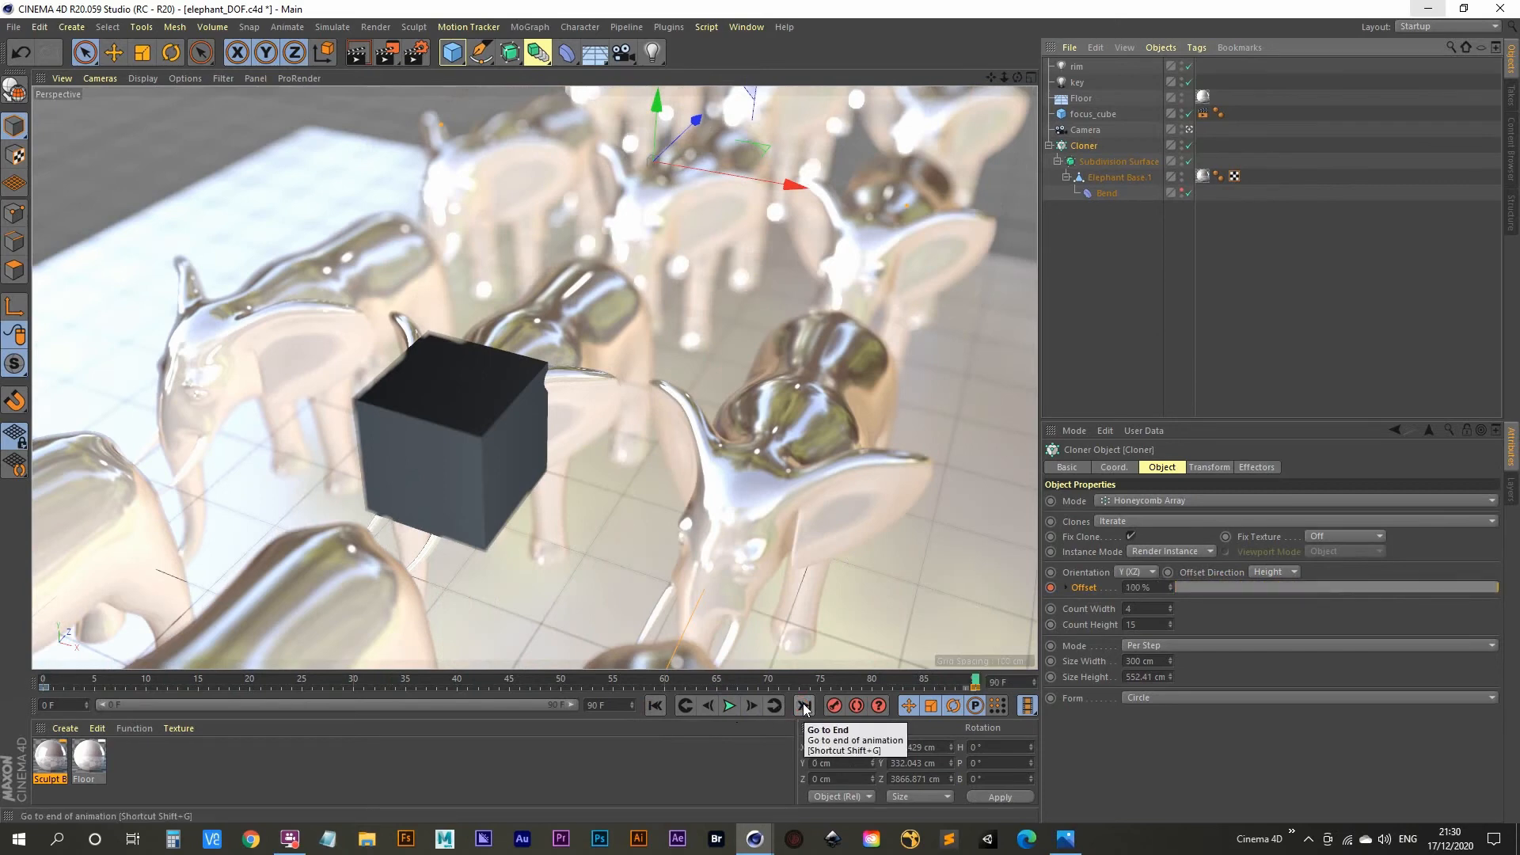
Step: Play the animation, stop it at frame 35 and render that frame to the Picture Viewer
click(729, 705)
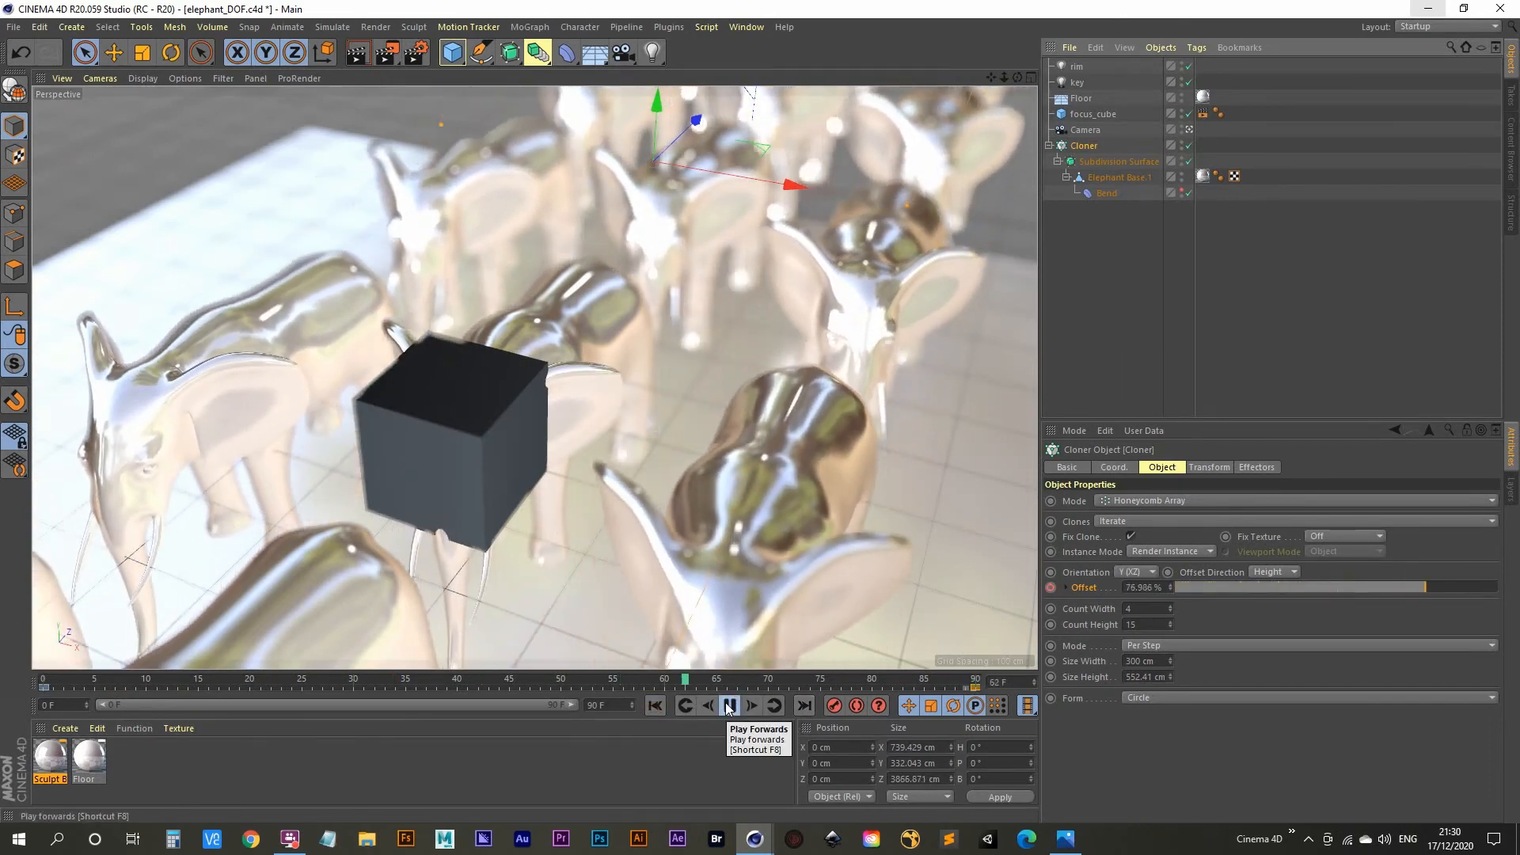
click(729, 705)
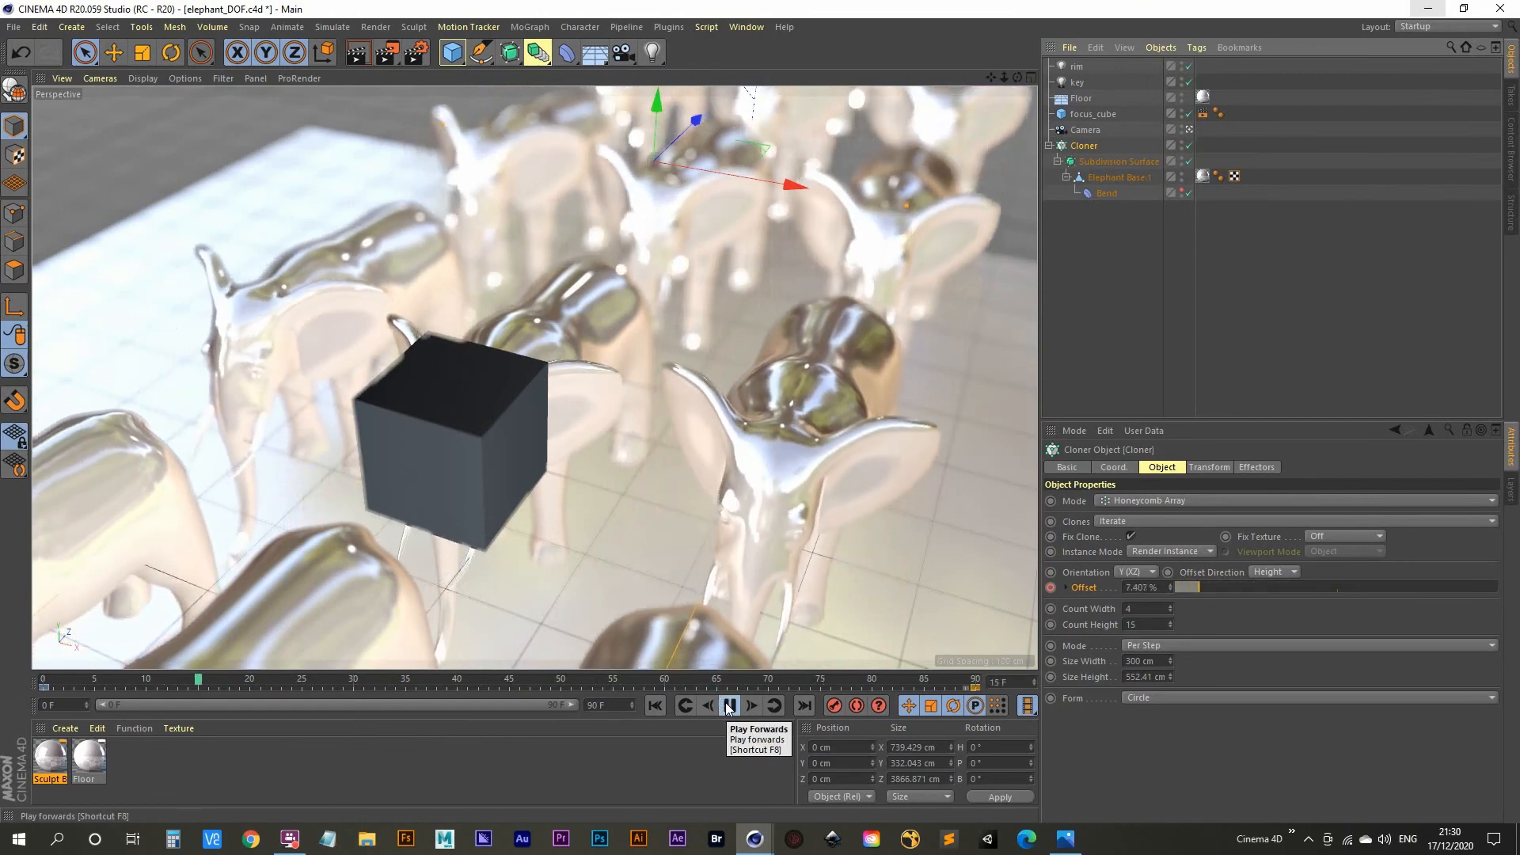
click(729, 705)
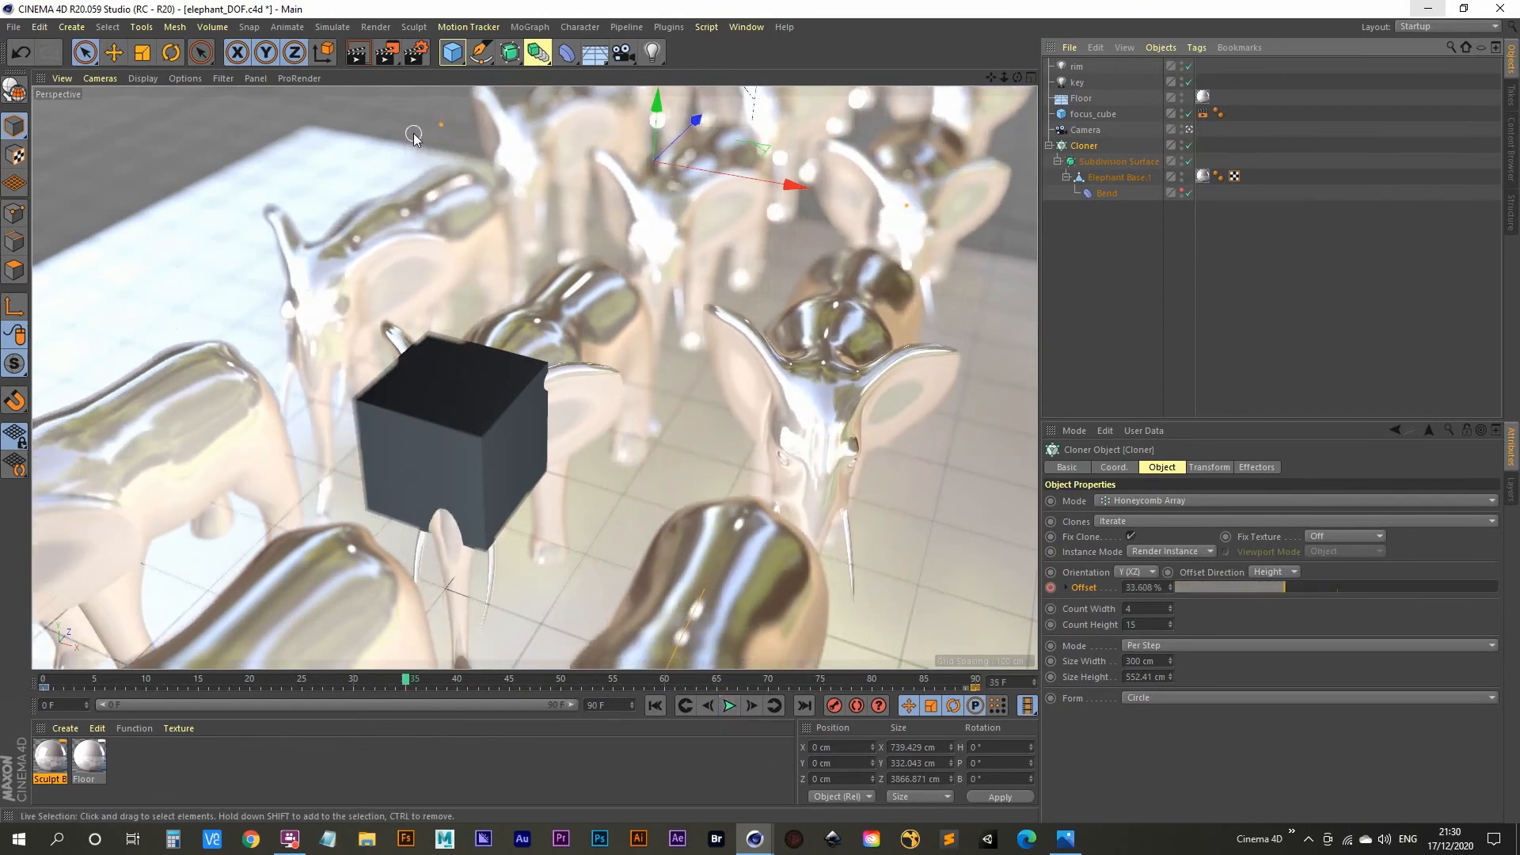
click(399, 52)
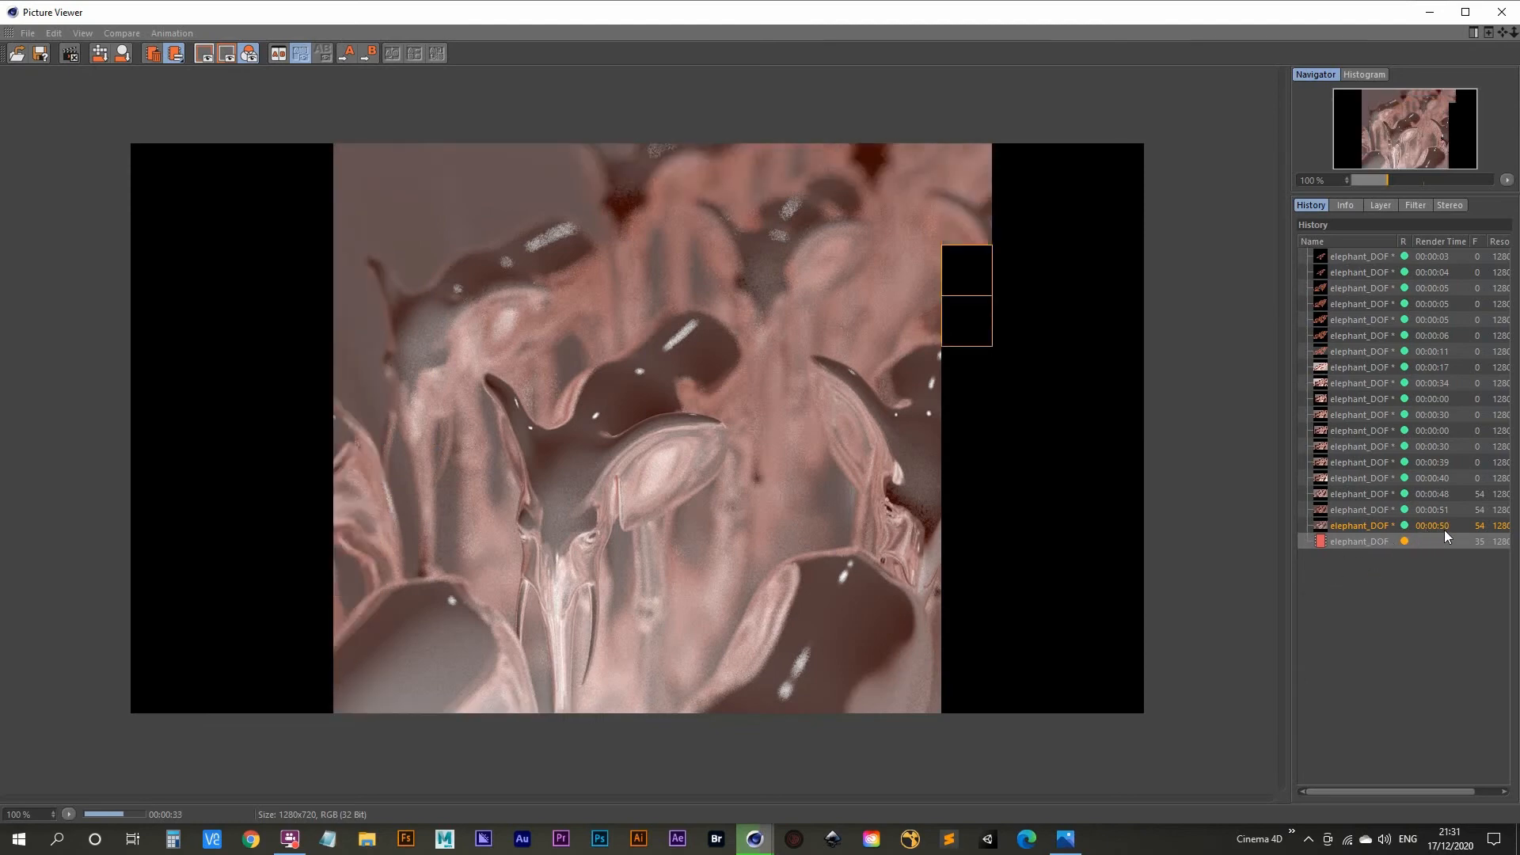
click(1427, 10)
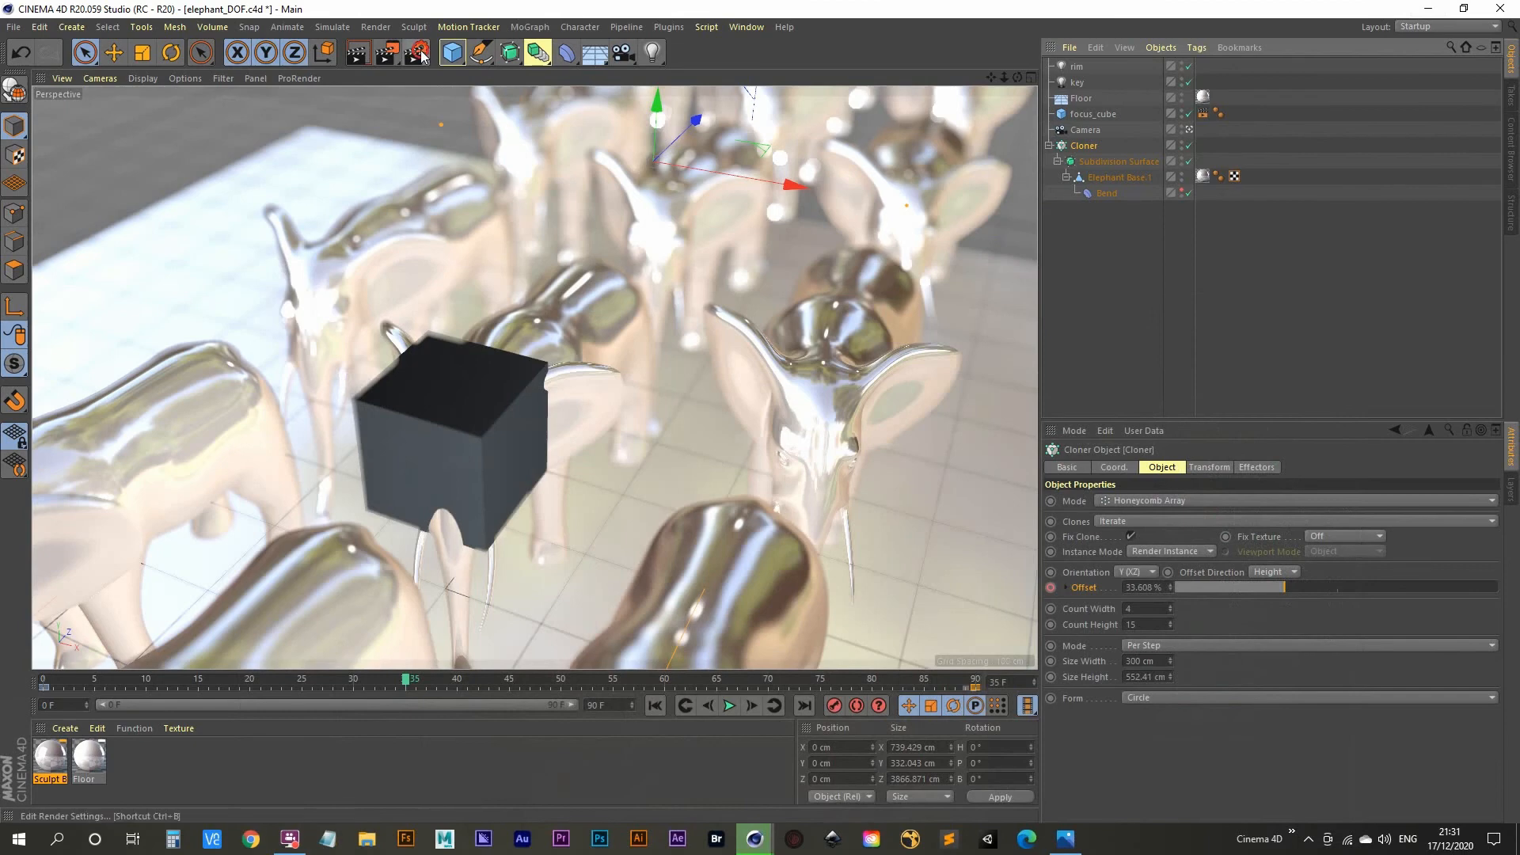
Step: Set the Physical renderer's Sampling Quality to Medium in the render settings
click(421, 54)
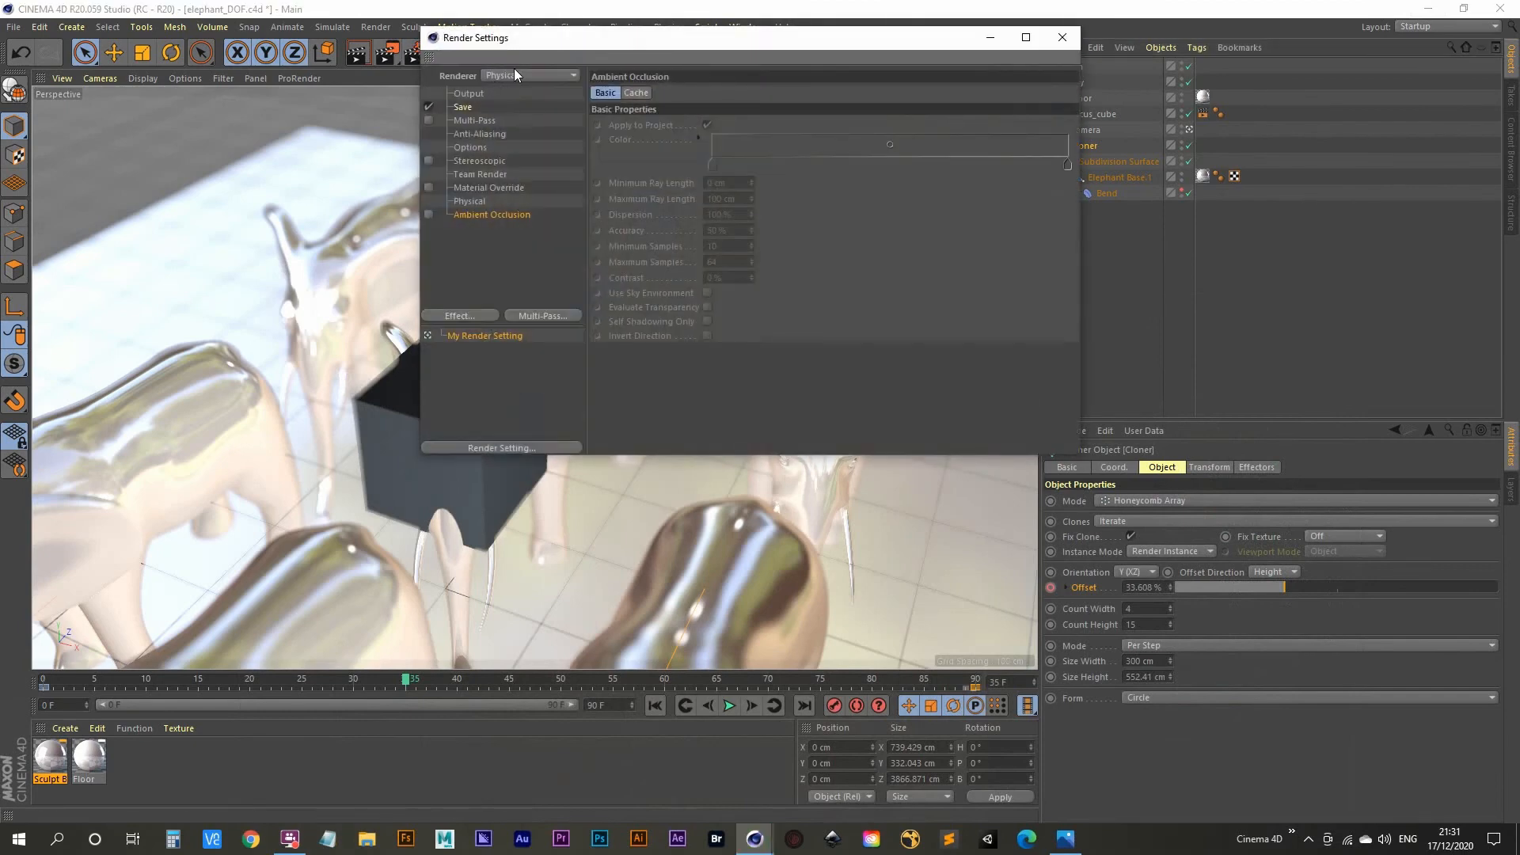
drag(515, 41, 537, 128)
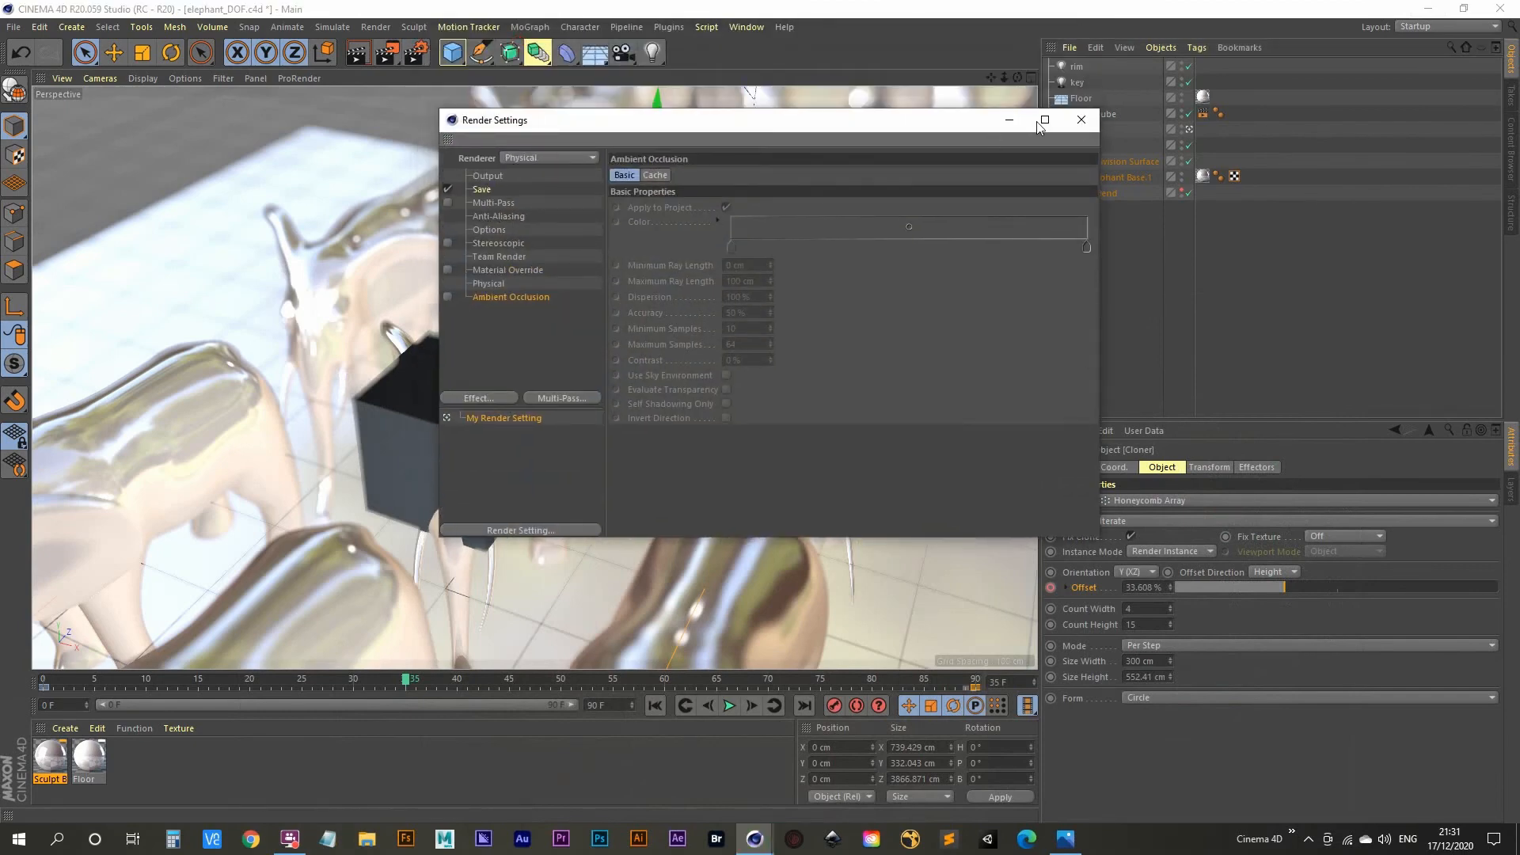
click(425, 54)
click(425, 54)
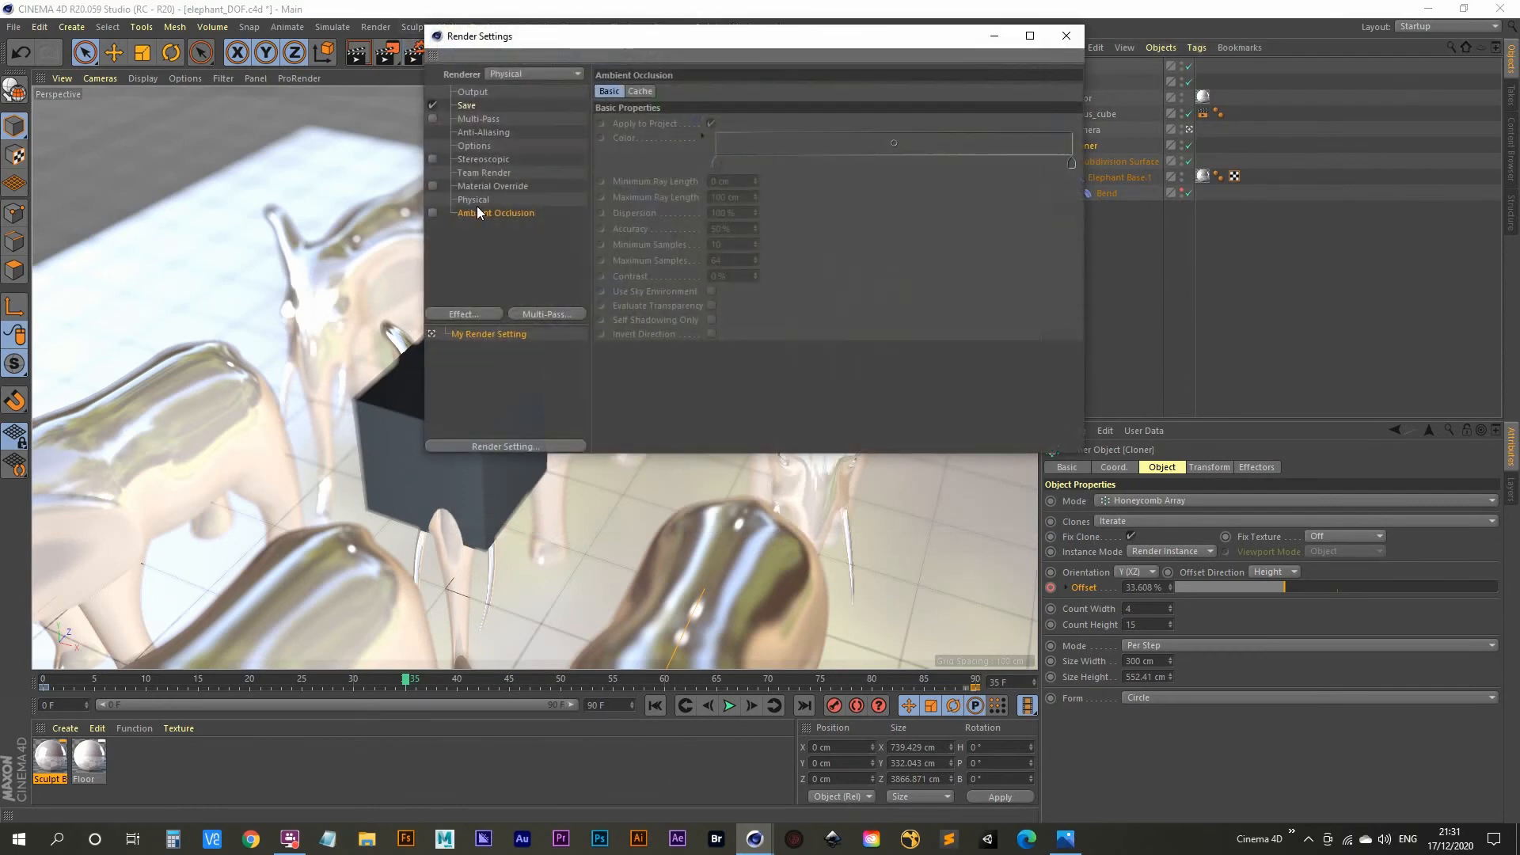
click(472, 200)
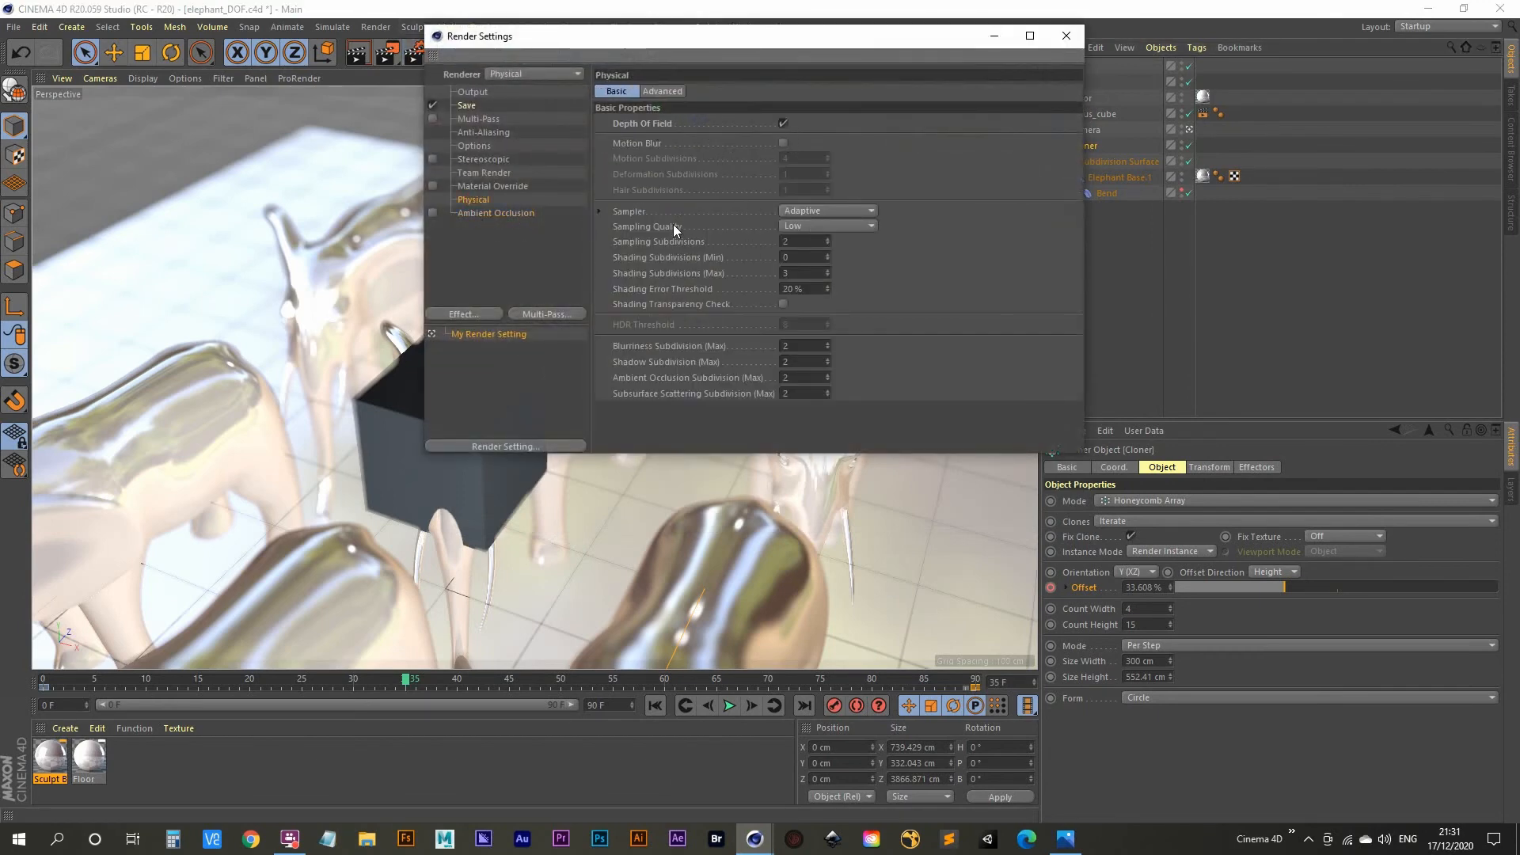
click(857, 226)
click(851, 273)
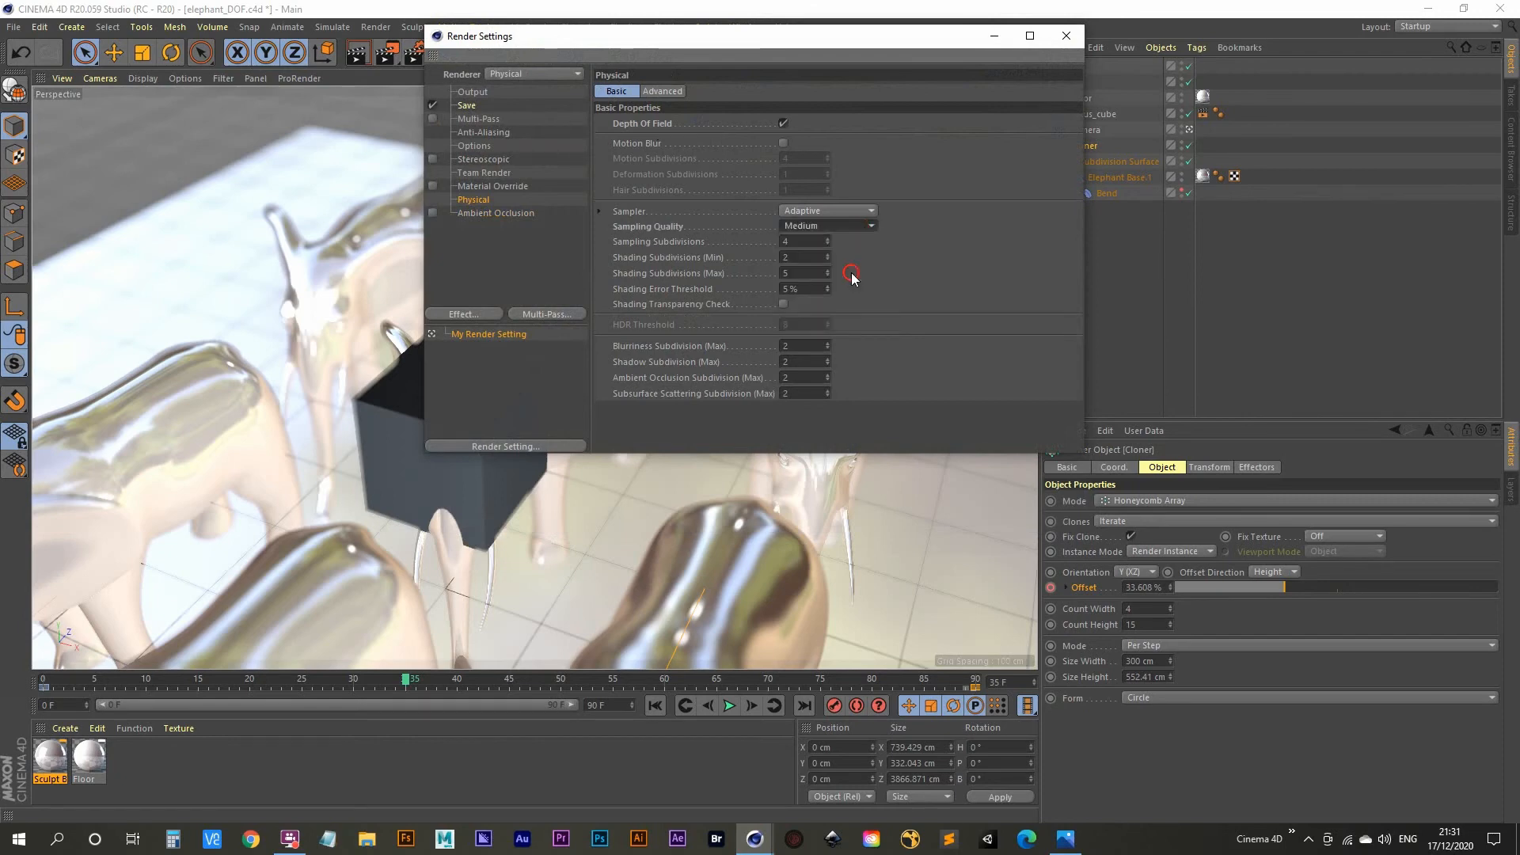
click(1069, 40)
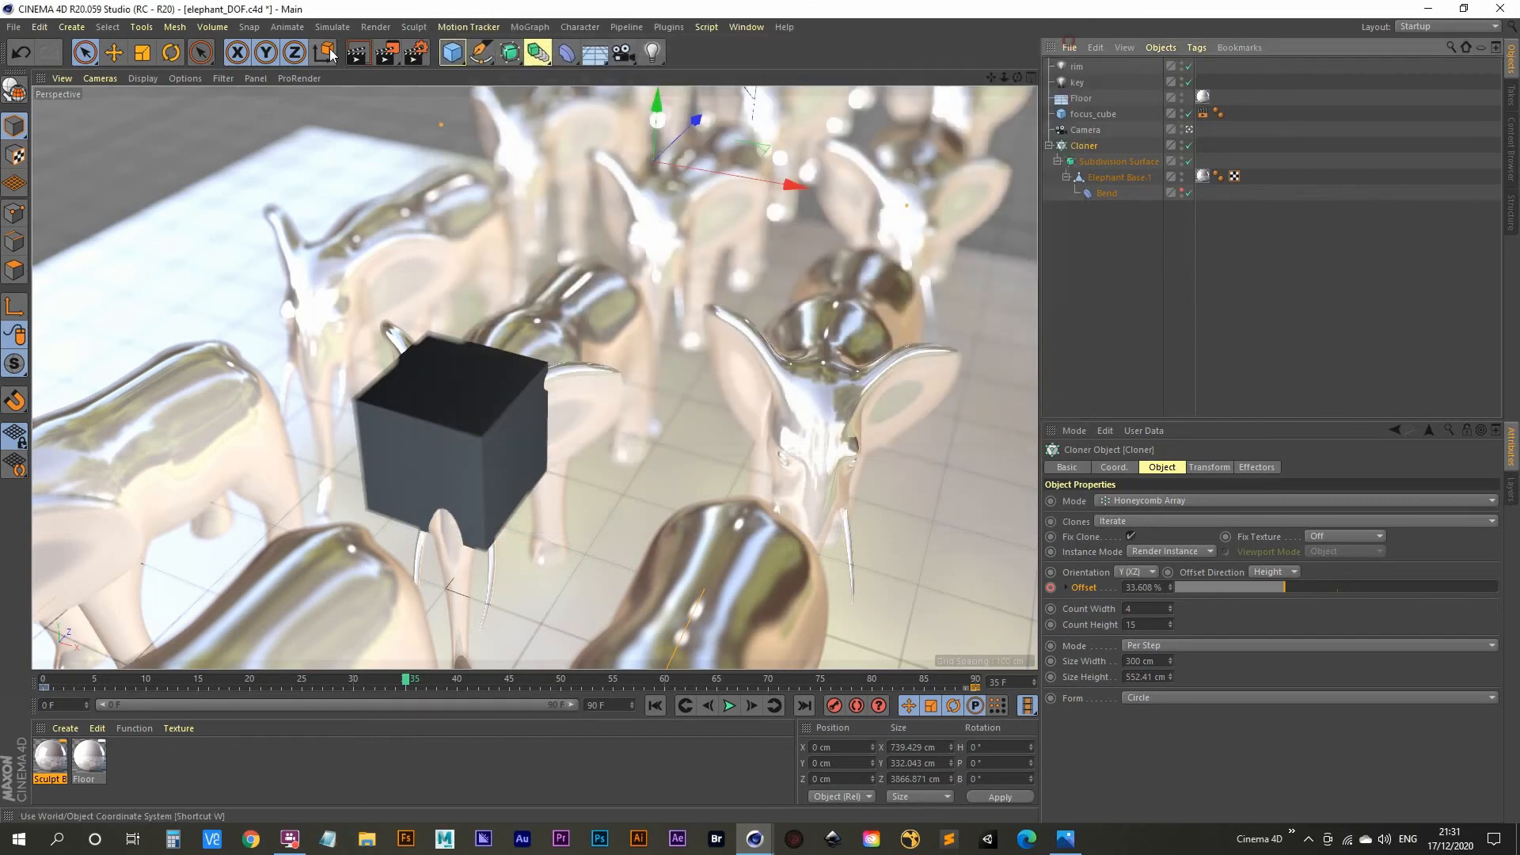
Step: Render frame 35 again to the Picture Viewer and compare its noise and sharpness with the previous render
click(385, 52)
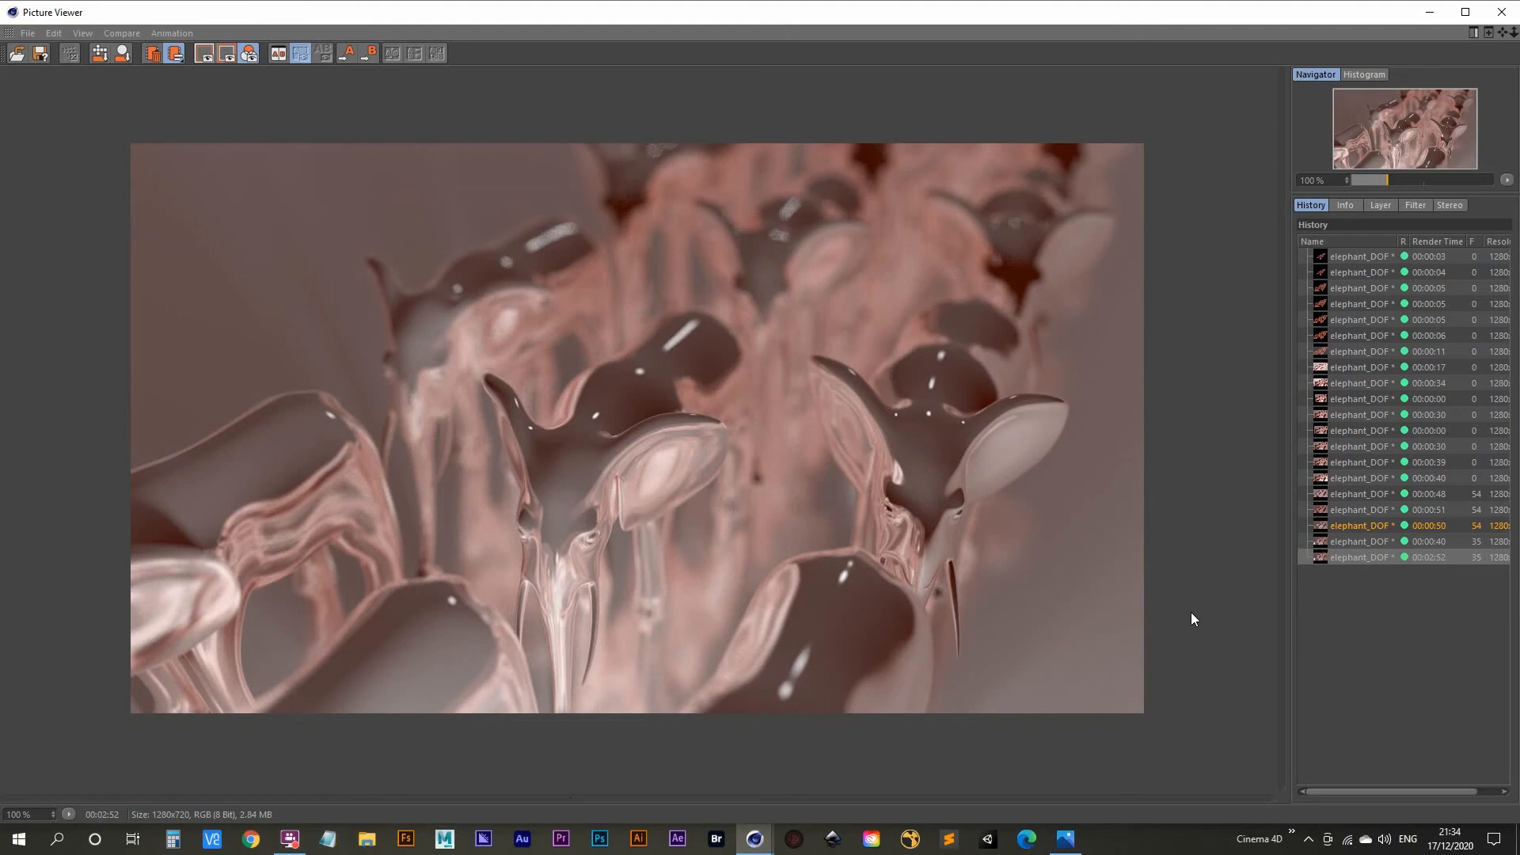
key(Up)
key(Up)
key(Down)
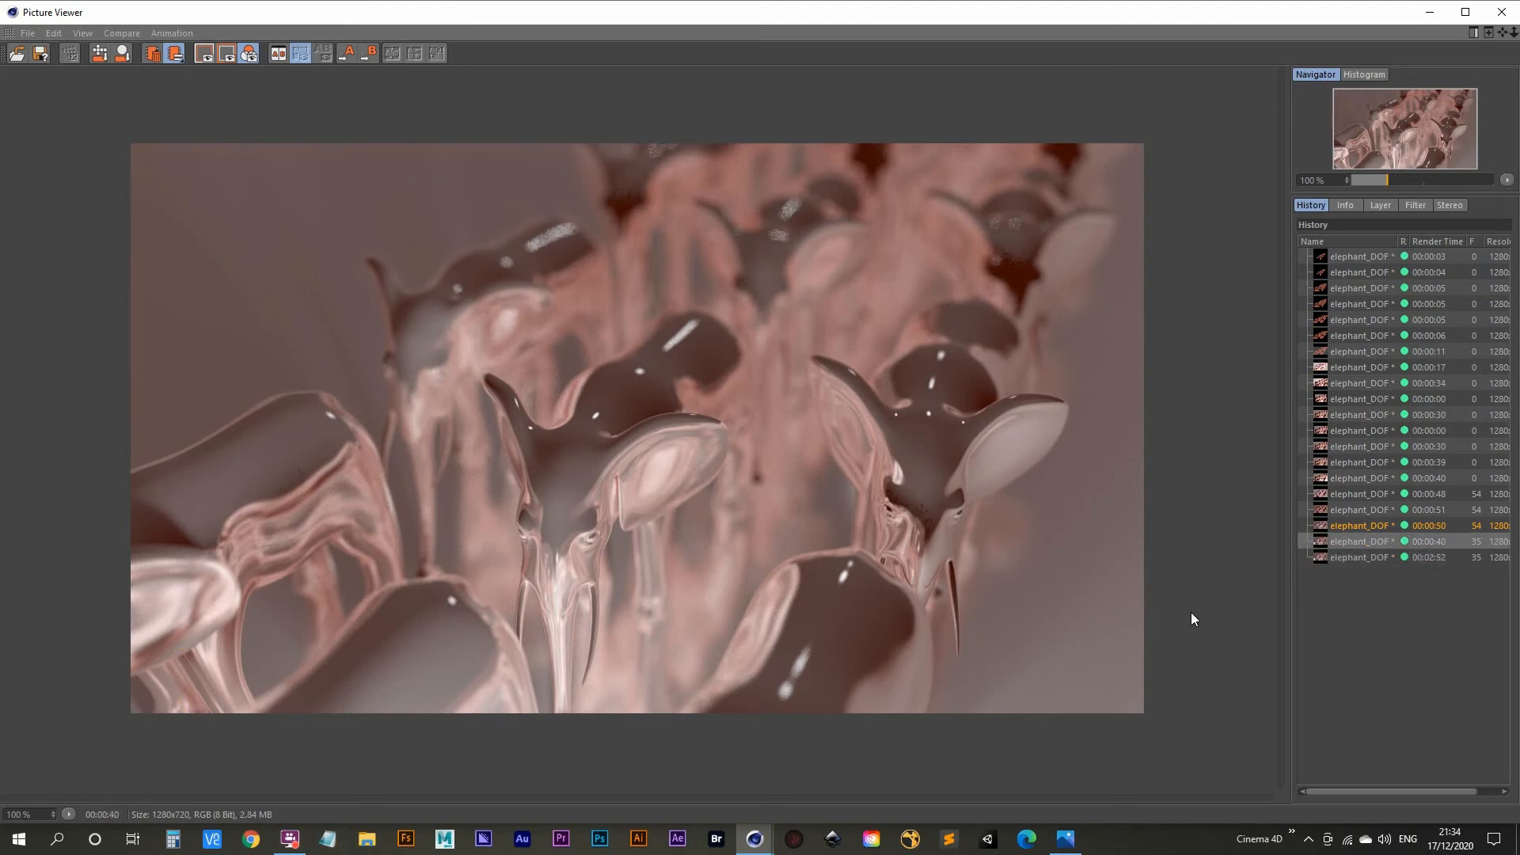
key(Up)
key(Down)
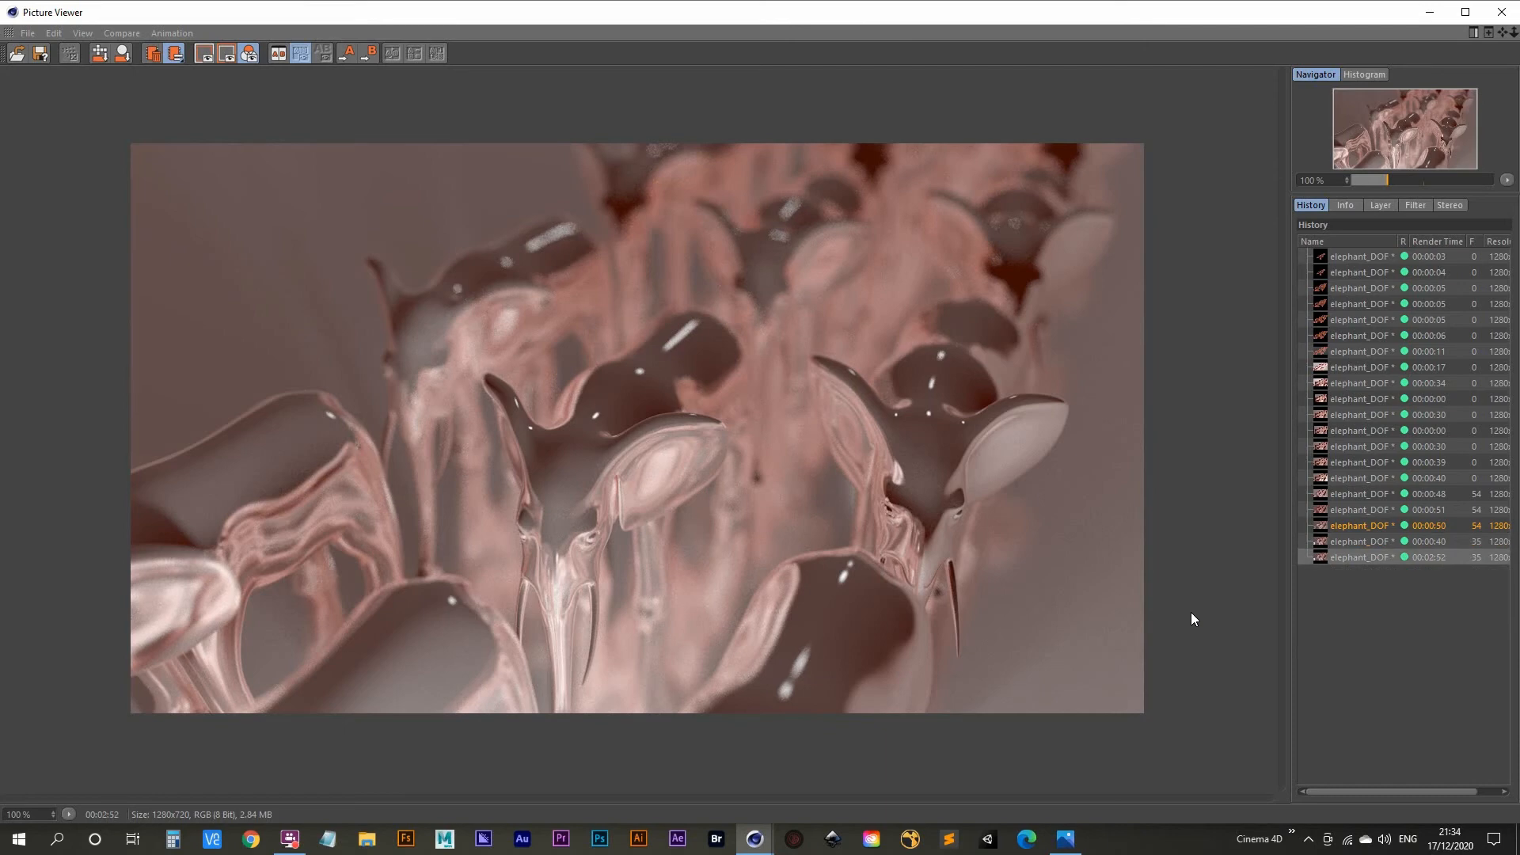
key(Up)
key(Down)
key(Up)
key(Down)
key(Up)
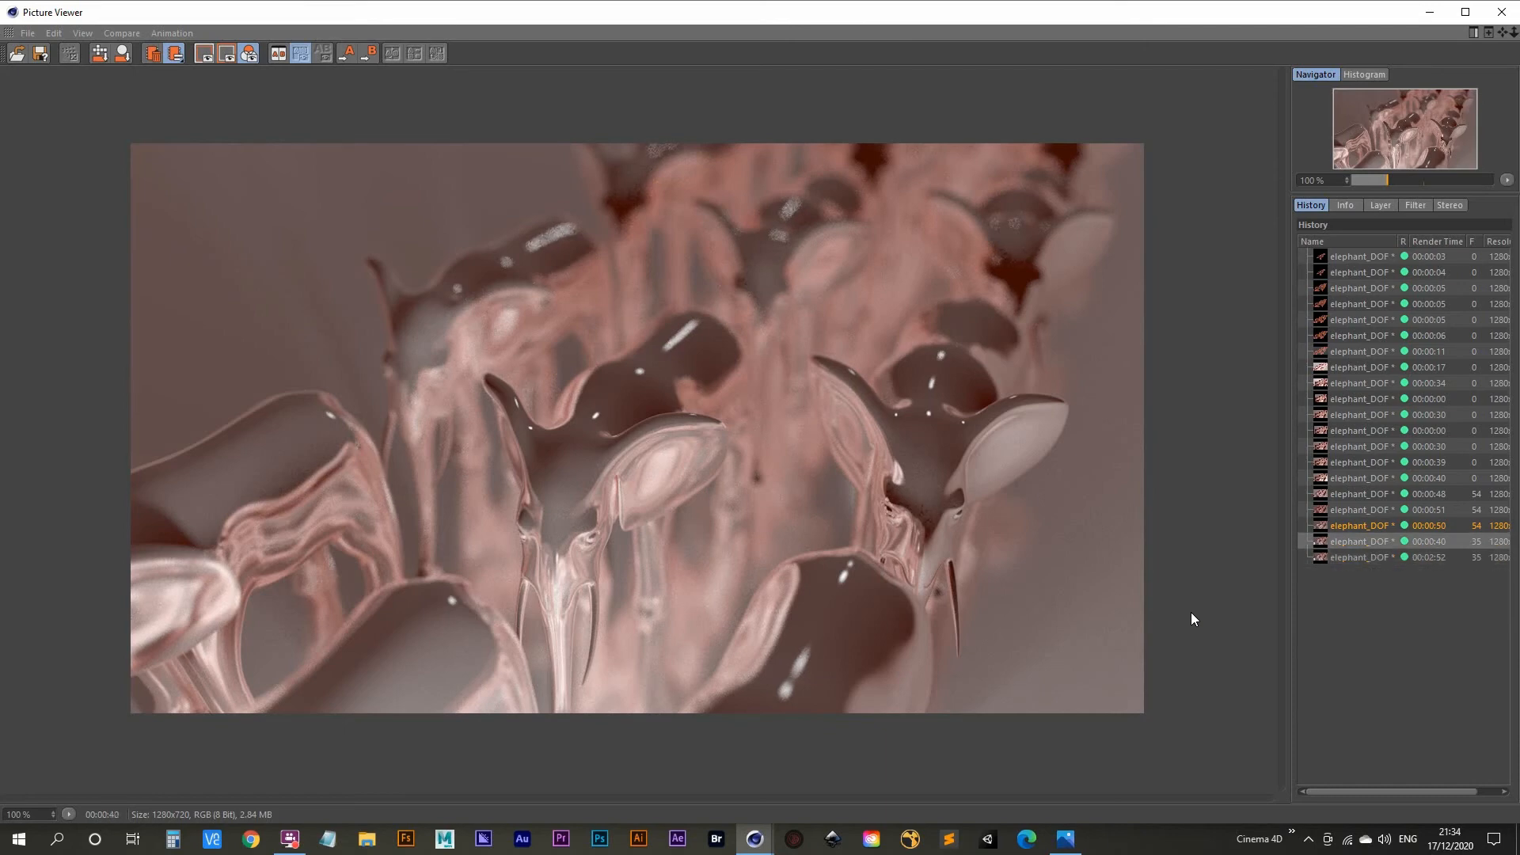
key(Down)
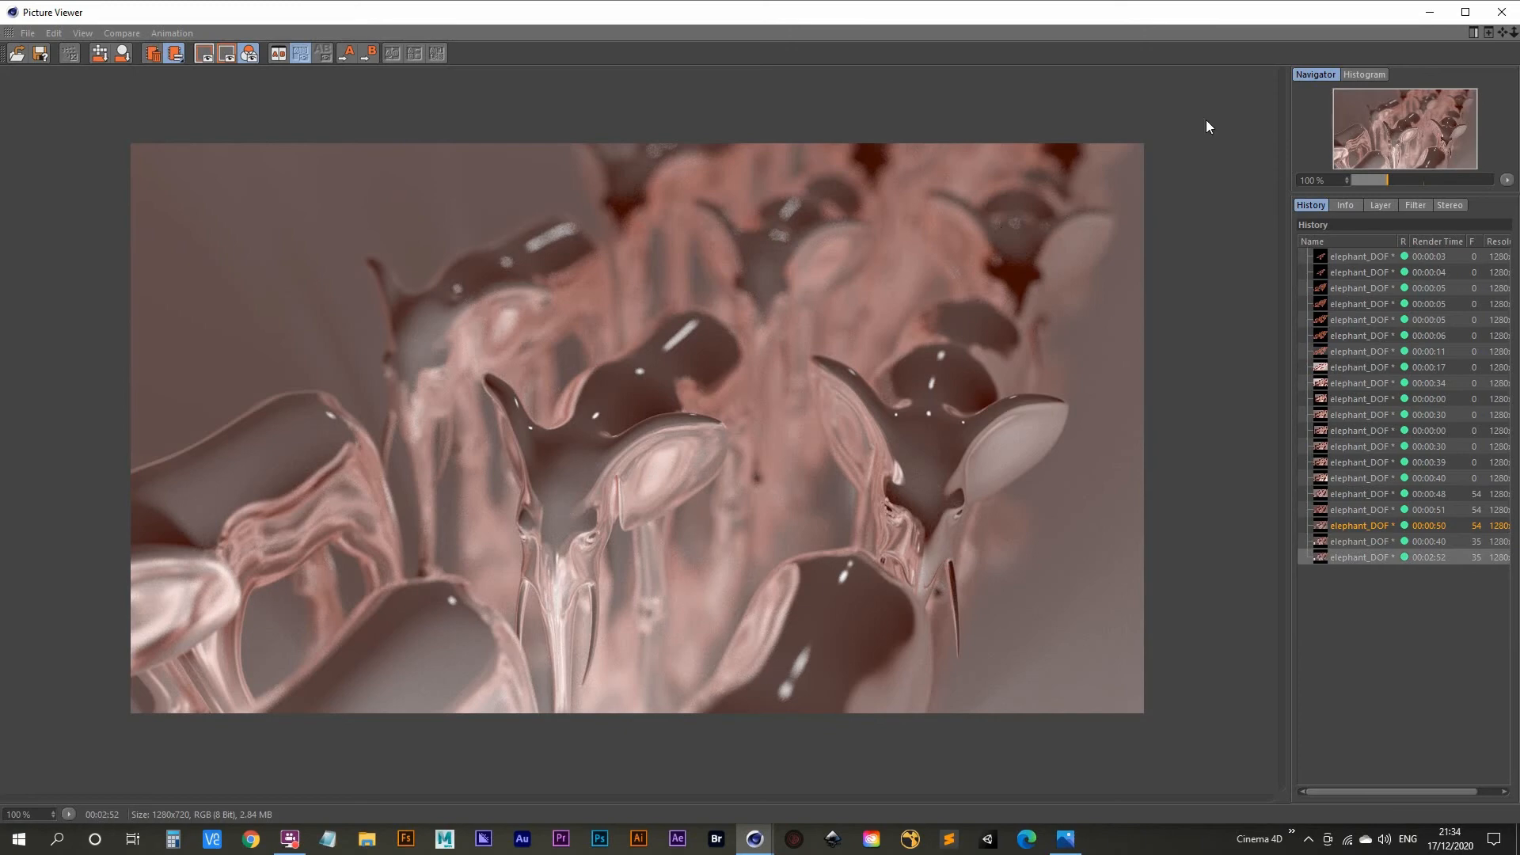
click(1426, 14)
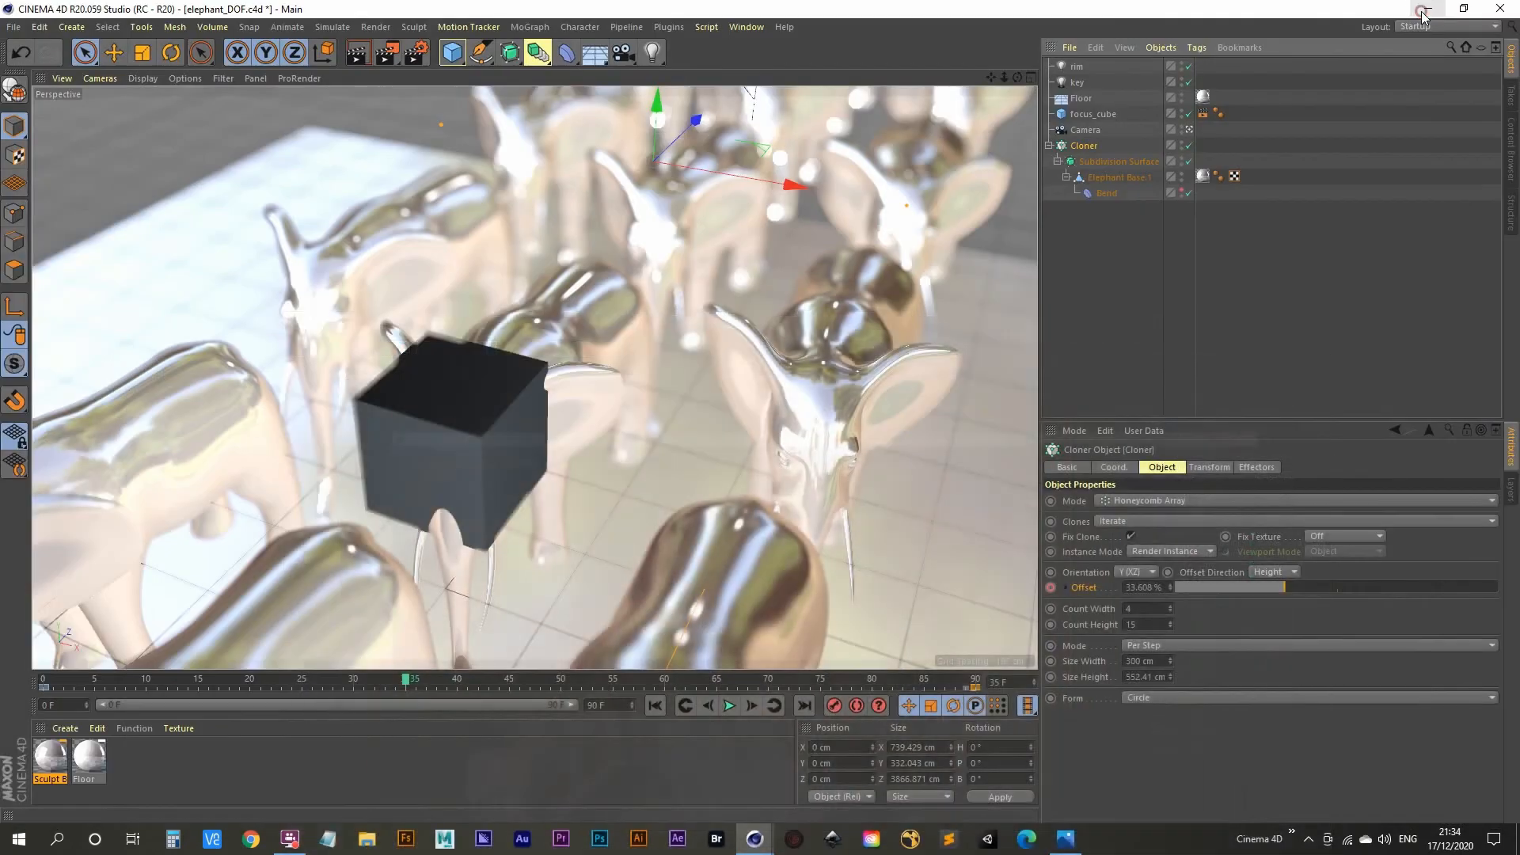
Step: Set the Physical renderer's Shading Subdivisions (Max) to 4 in the render settings
click(419, 57)
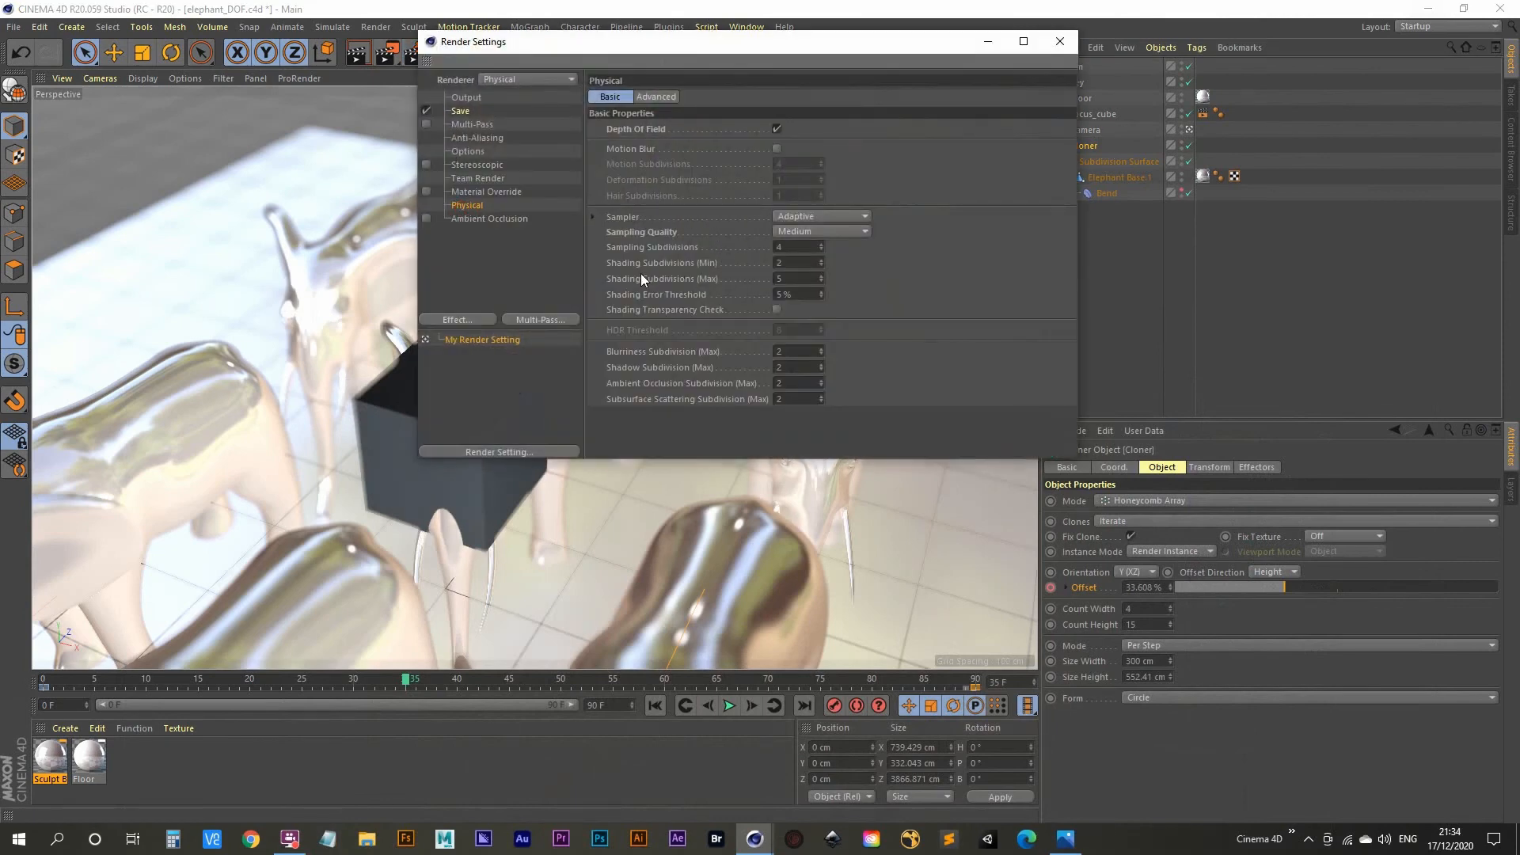
double_click(789, 280)
text(4)
key(Tab)
click(1058, 43)
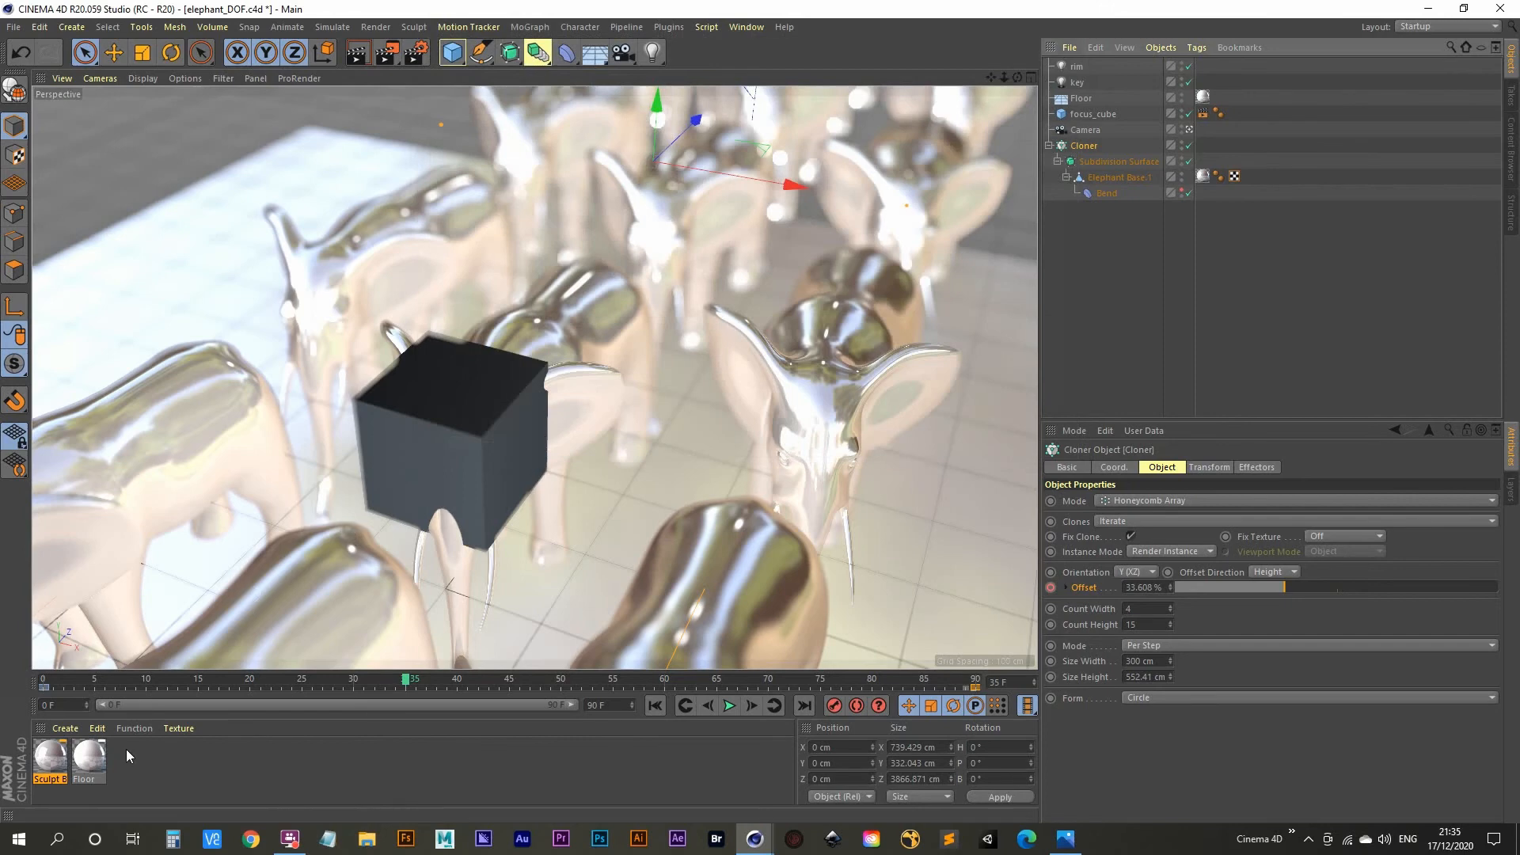
Step: Load a Noise shader as the Layer Mask texture of Reflectance Layer 3 in the Floor material
double_click(87, 758)
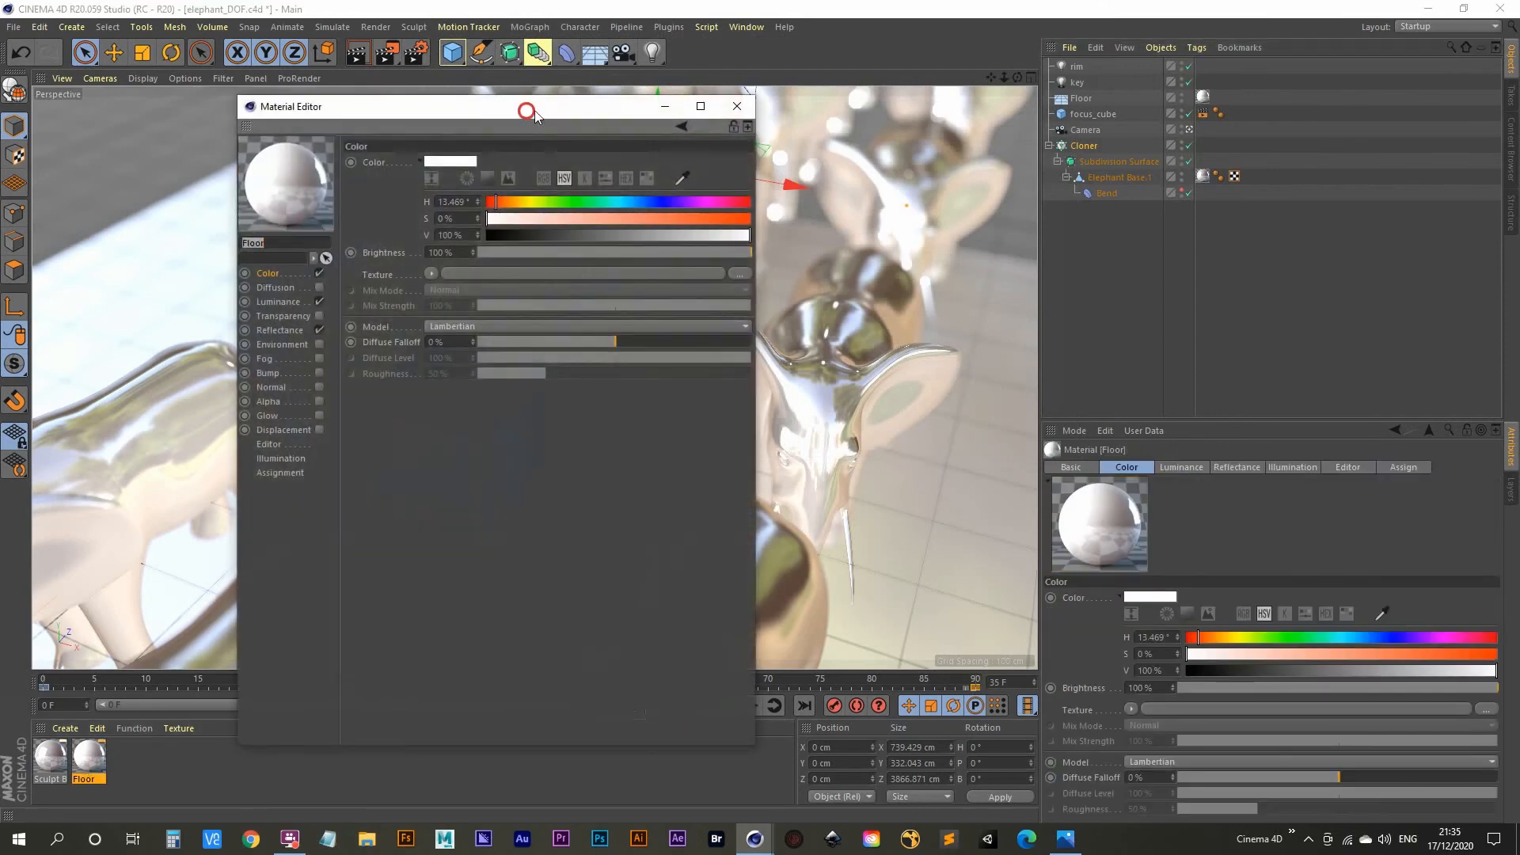
drag(535, 111, 1065, 83)
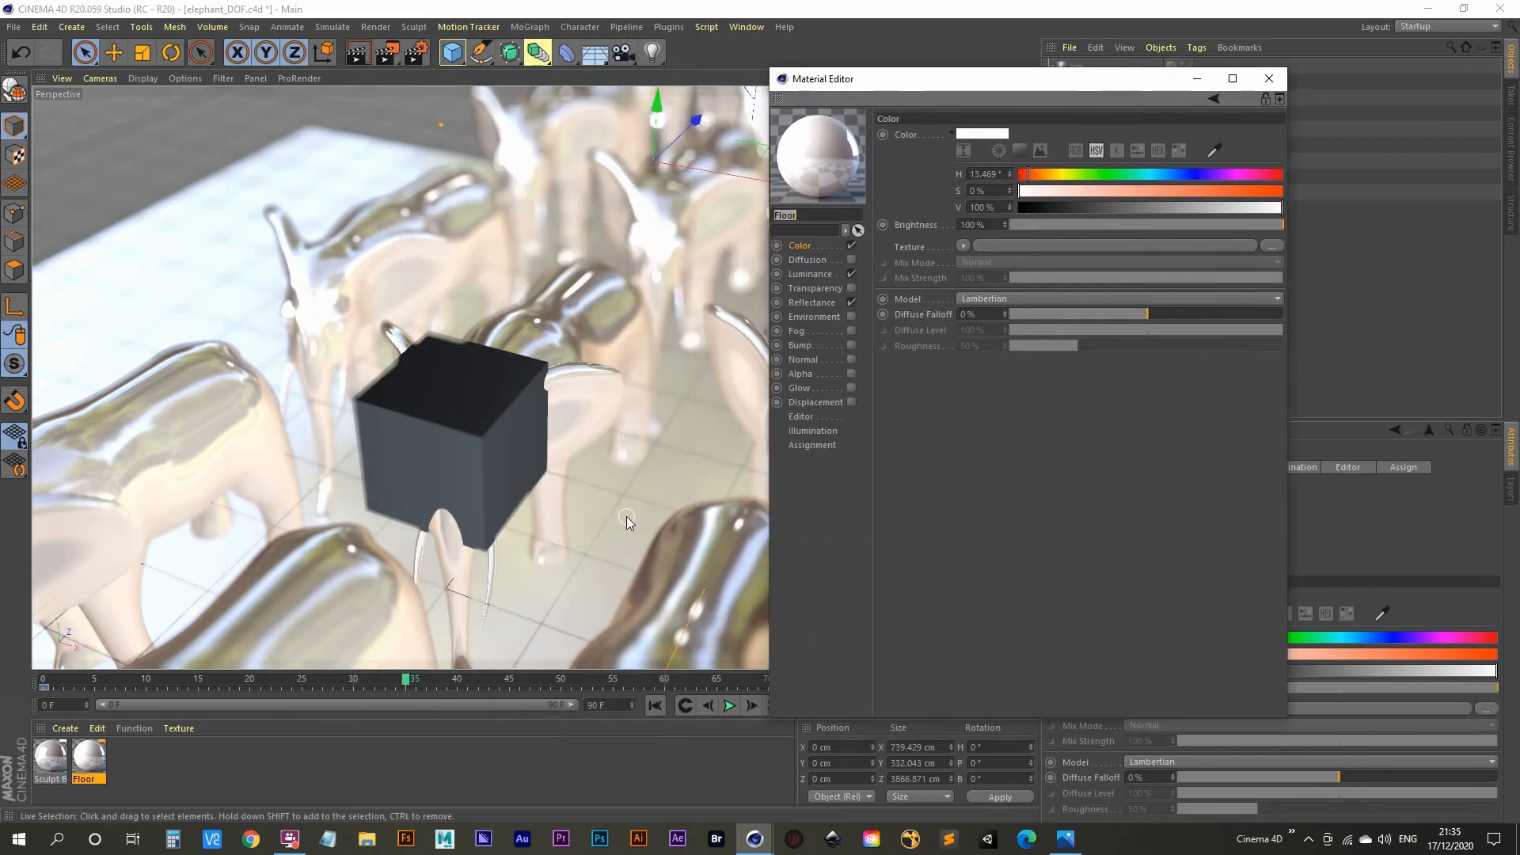
click(804, 303)
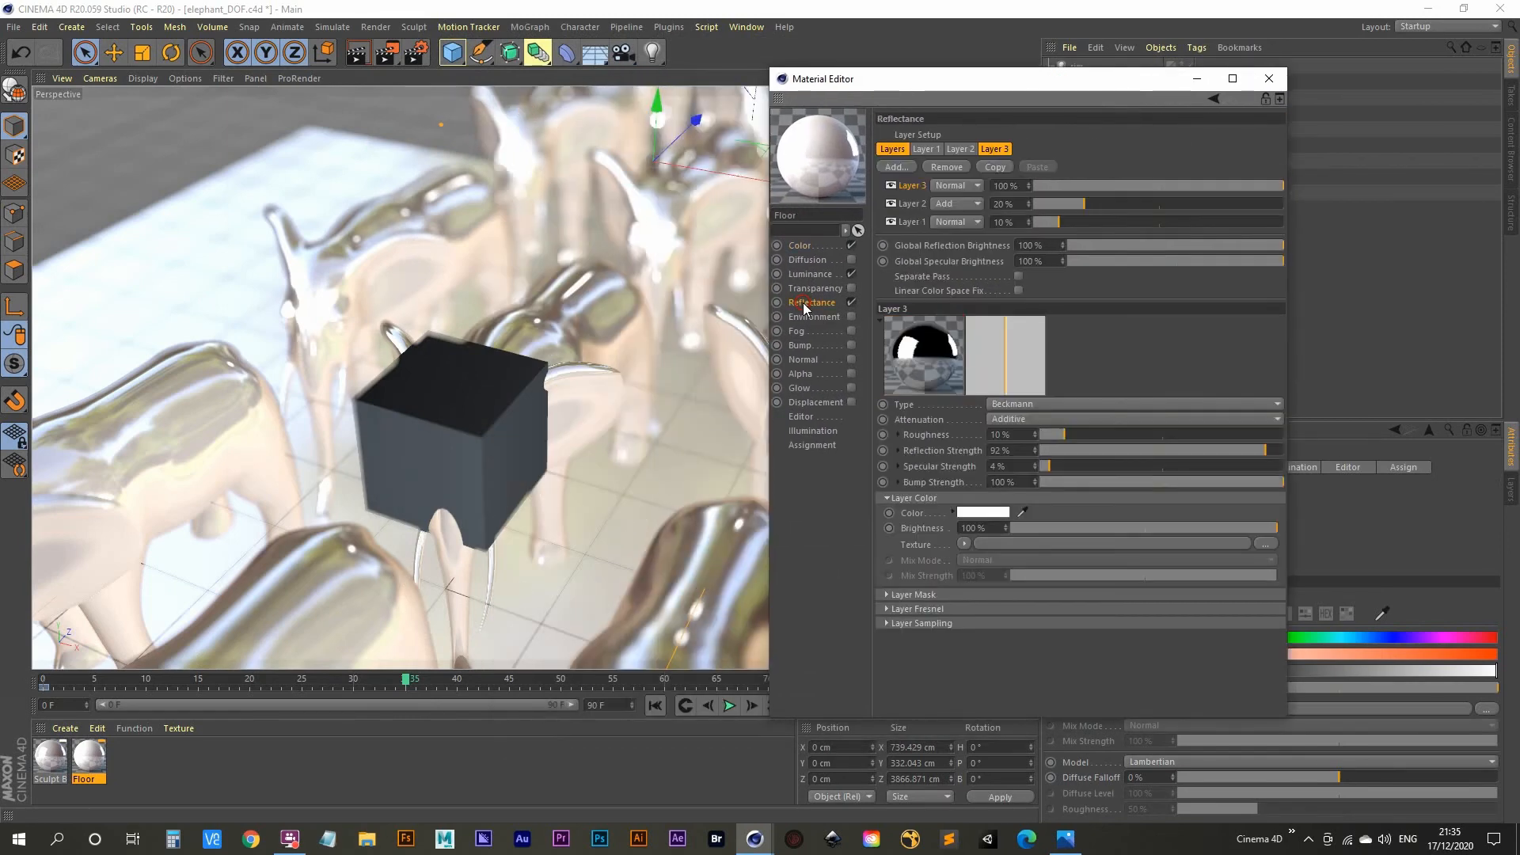
click(886, 595)
click(965, 645)
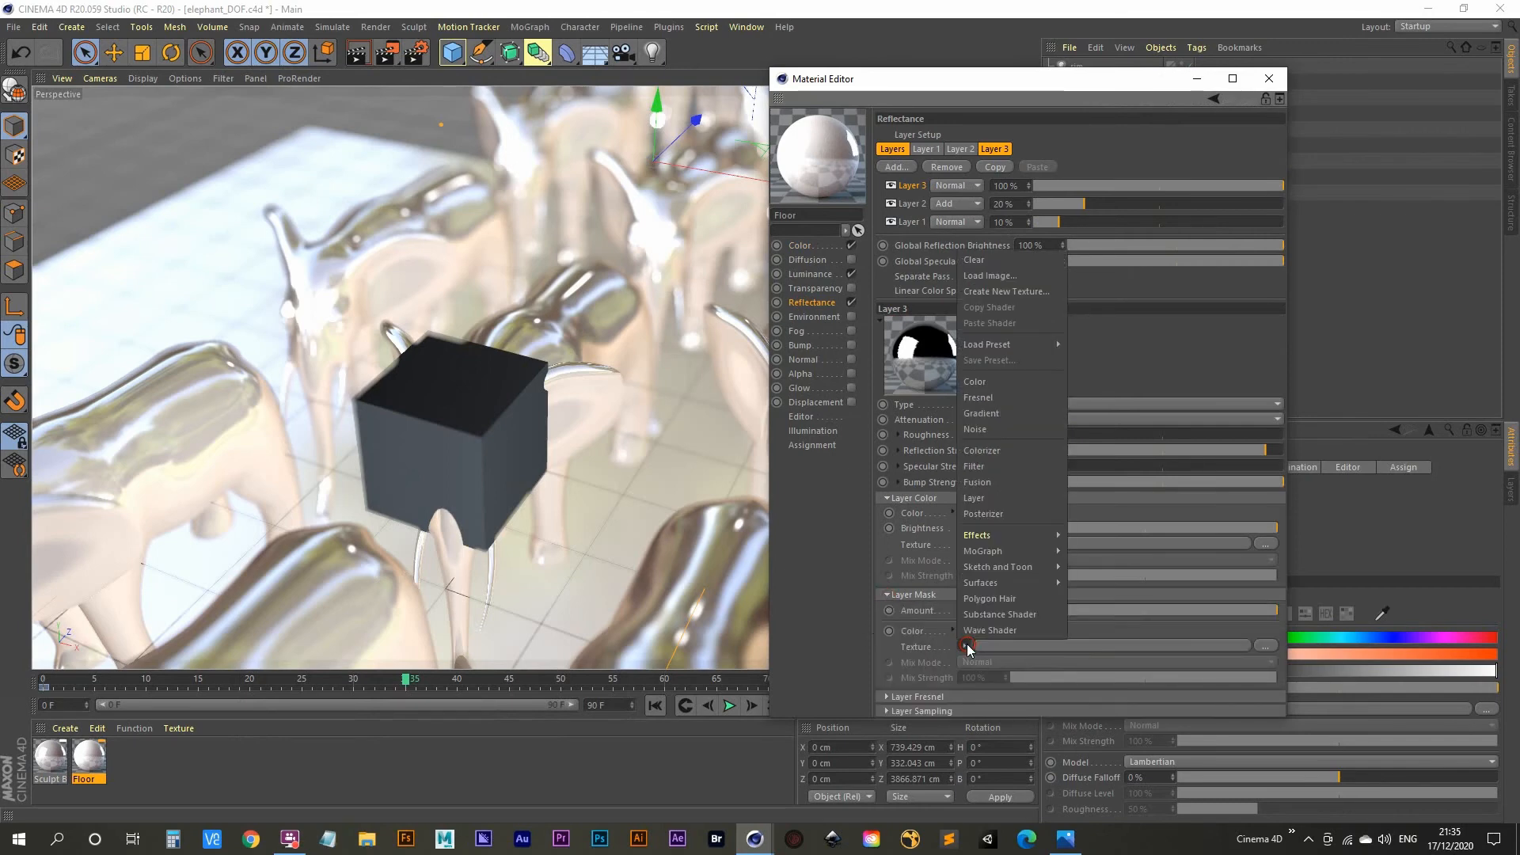
click(1005, 430)
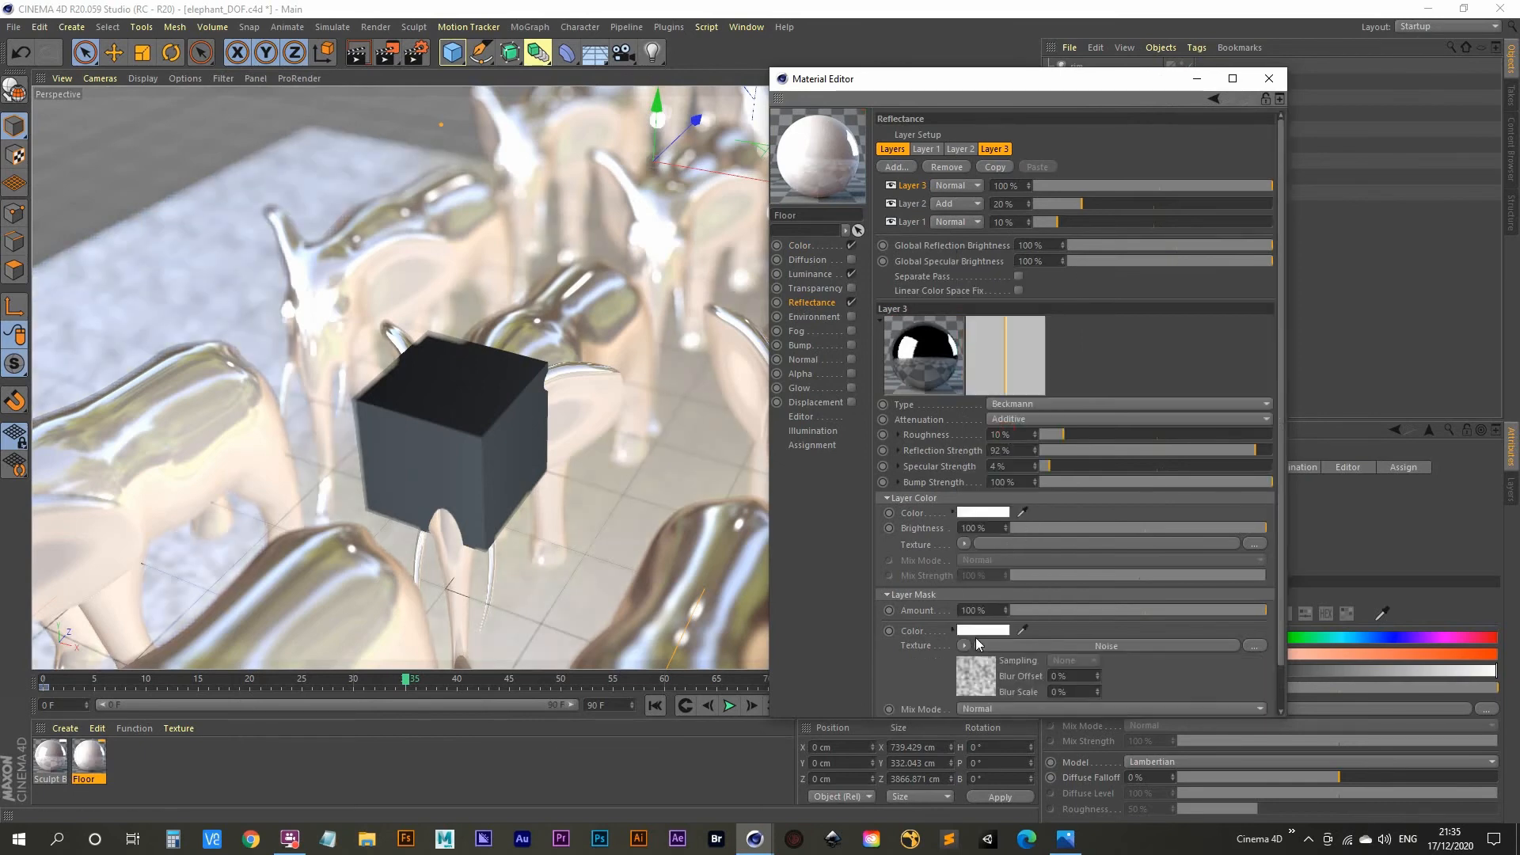
Step: Change the noise type of the Floor material's Layer 3 mask shader to Buya
click(975, 683)
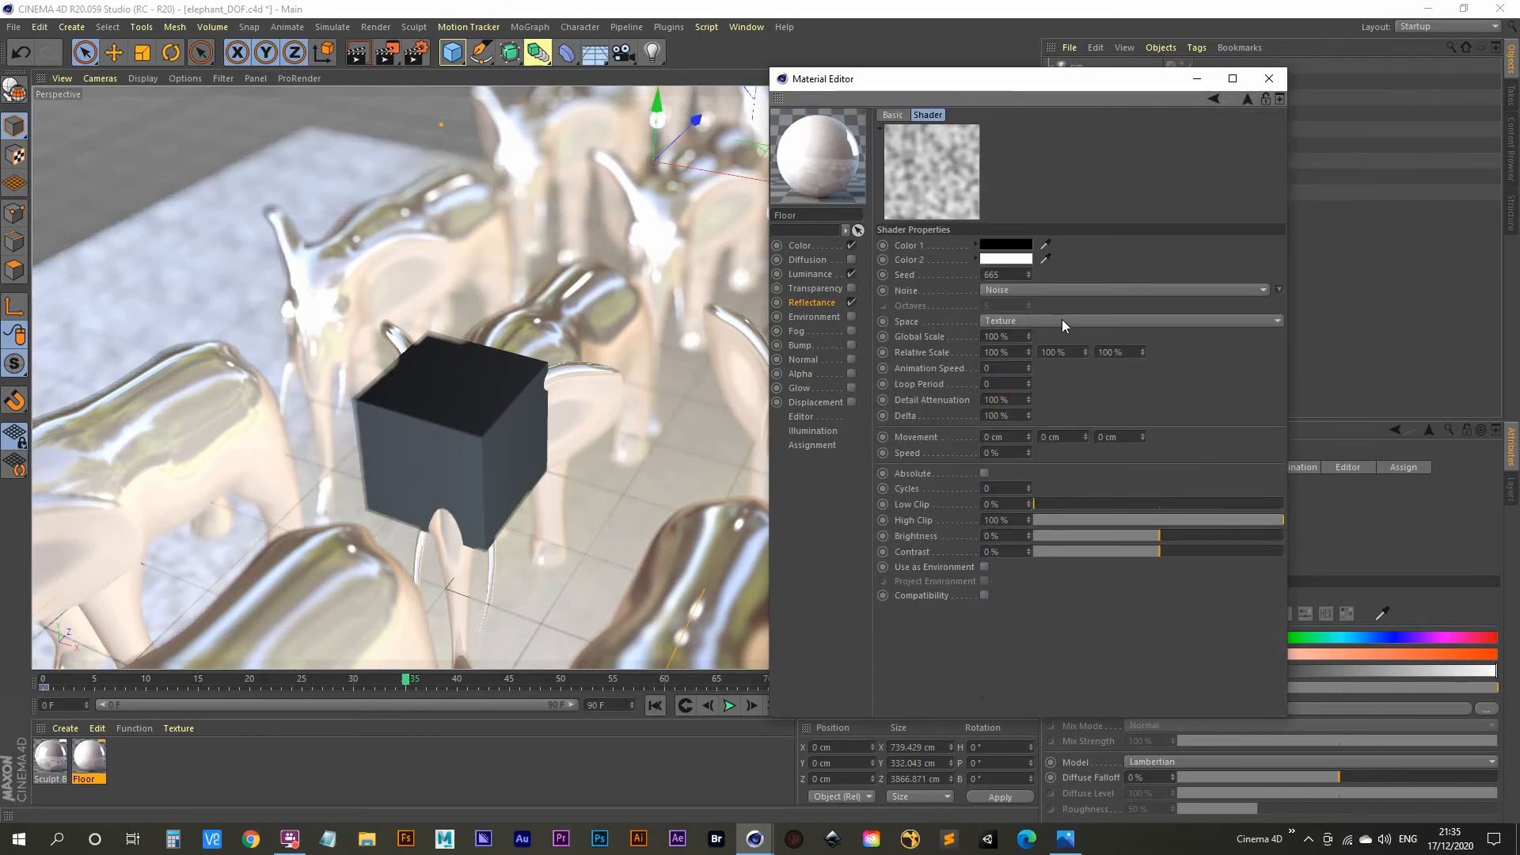
click(1060, 289)
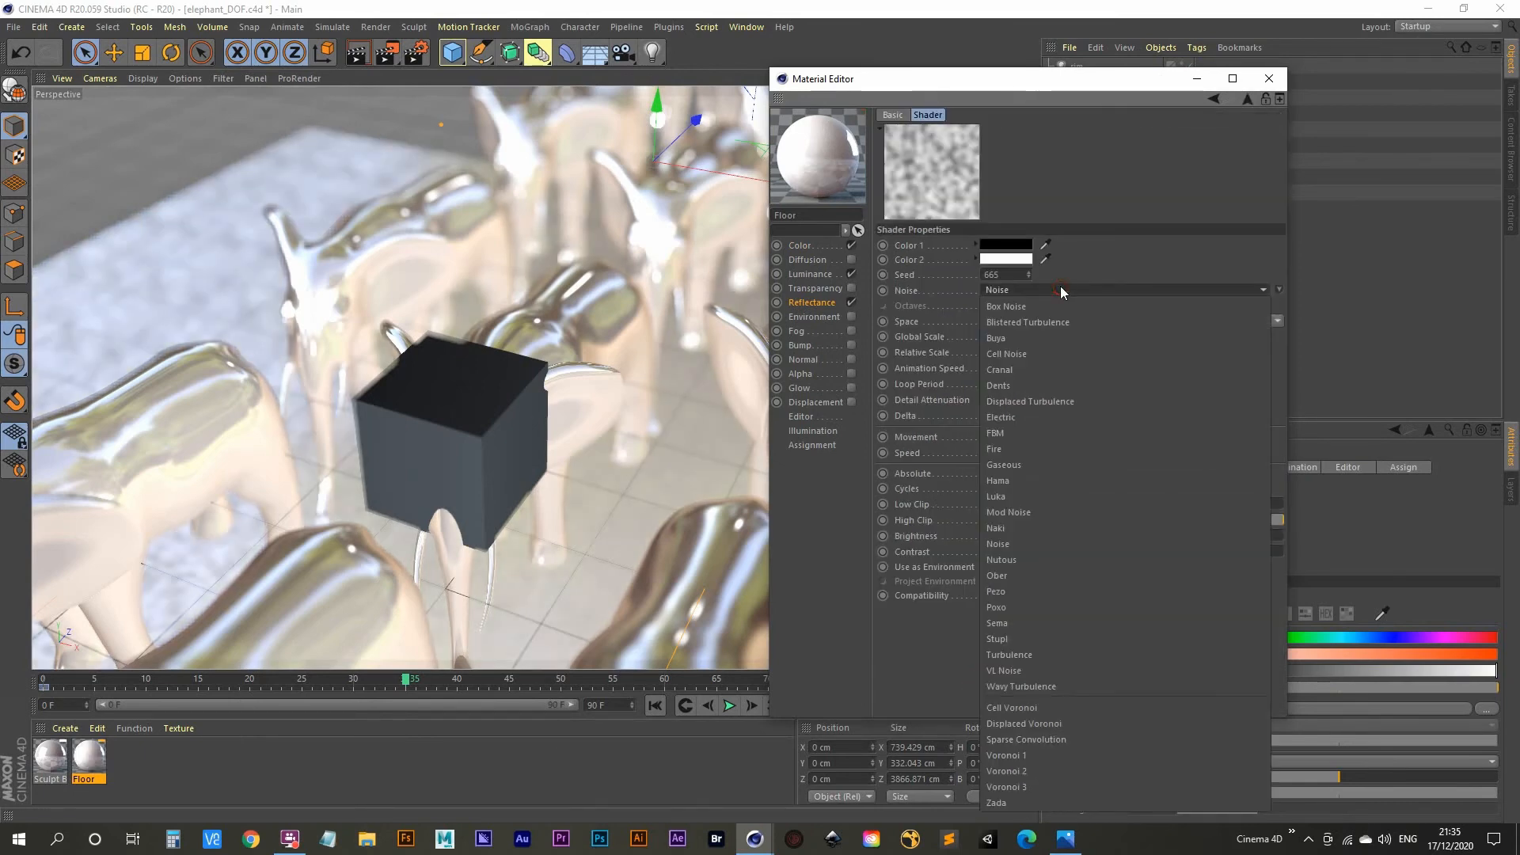
click(1023, 339)
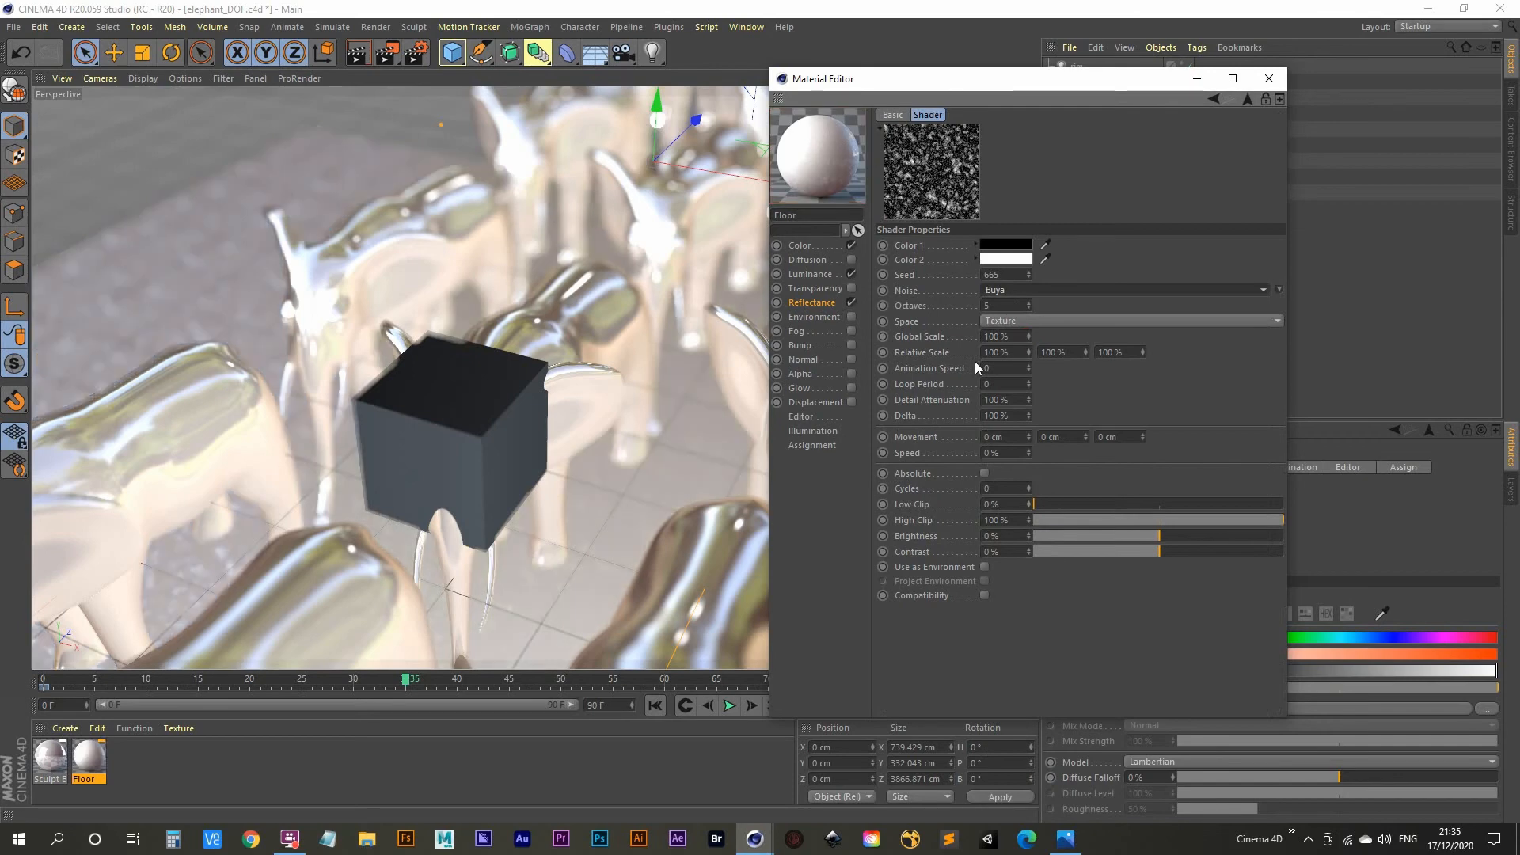
click(1269, 78)
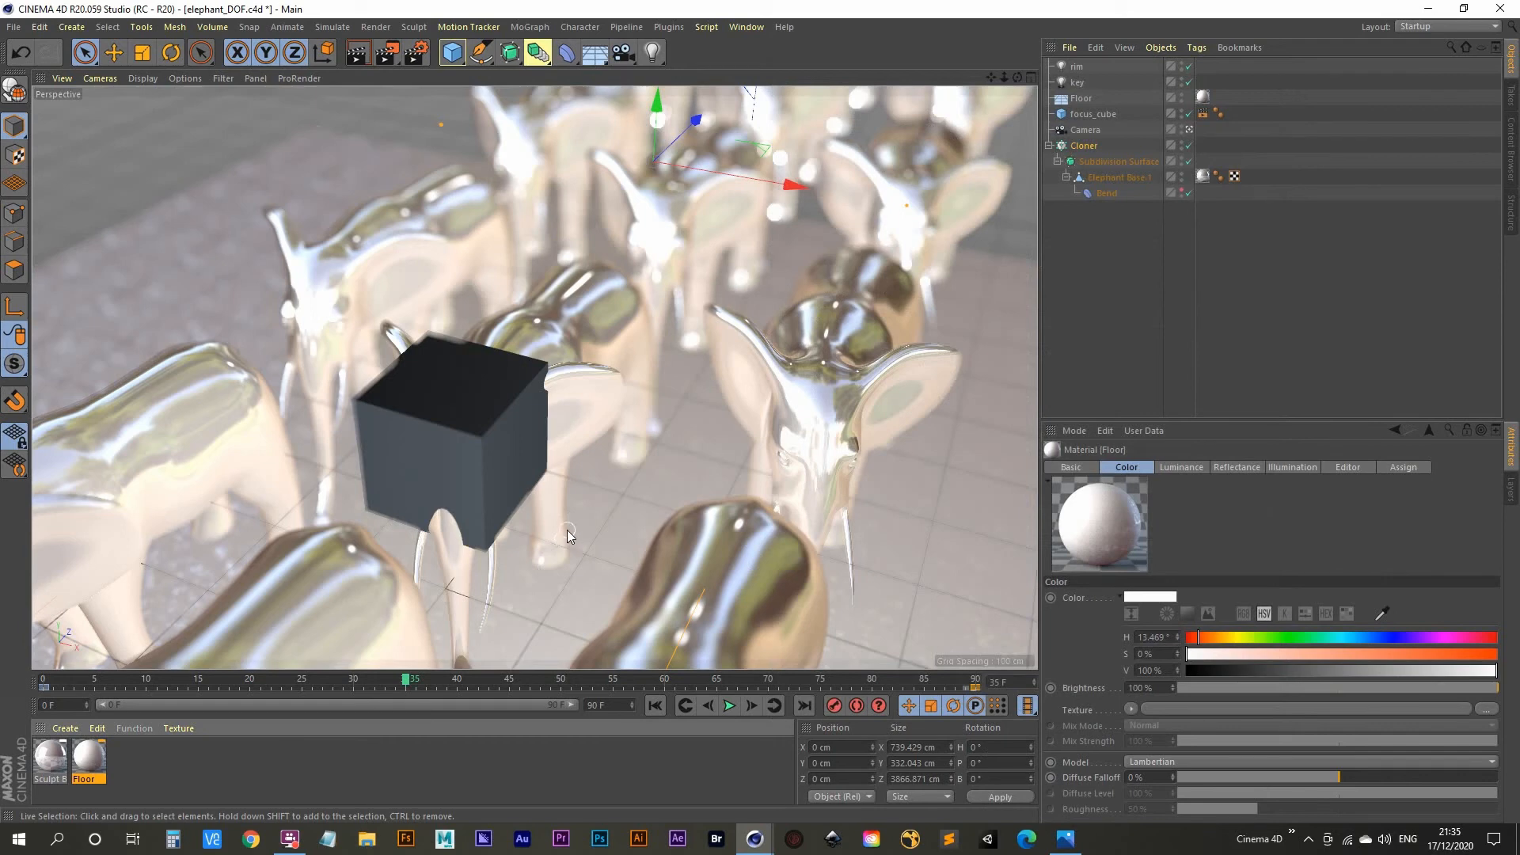
Step: Reopen the Floor material and review the Noise shader's properties in the Layer Mask of Reflectance Layer 3
double_click(89, 758)
drag(530, 110, 1100, 126)
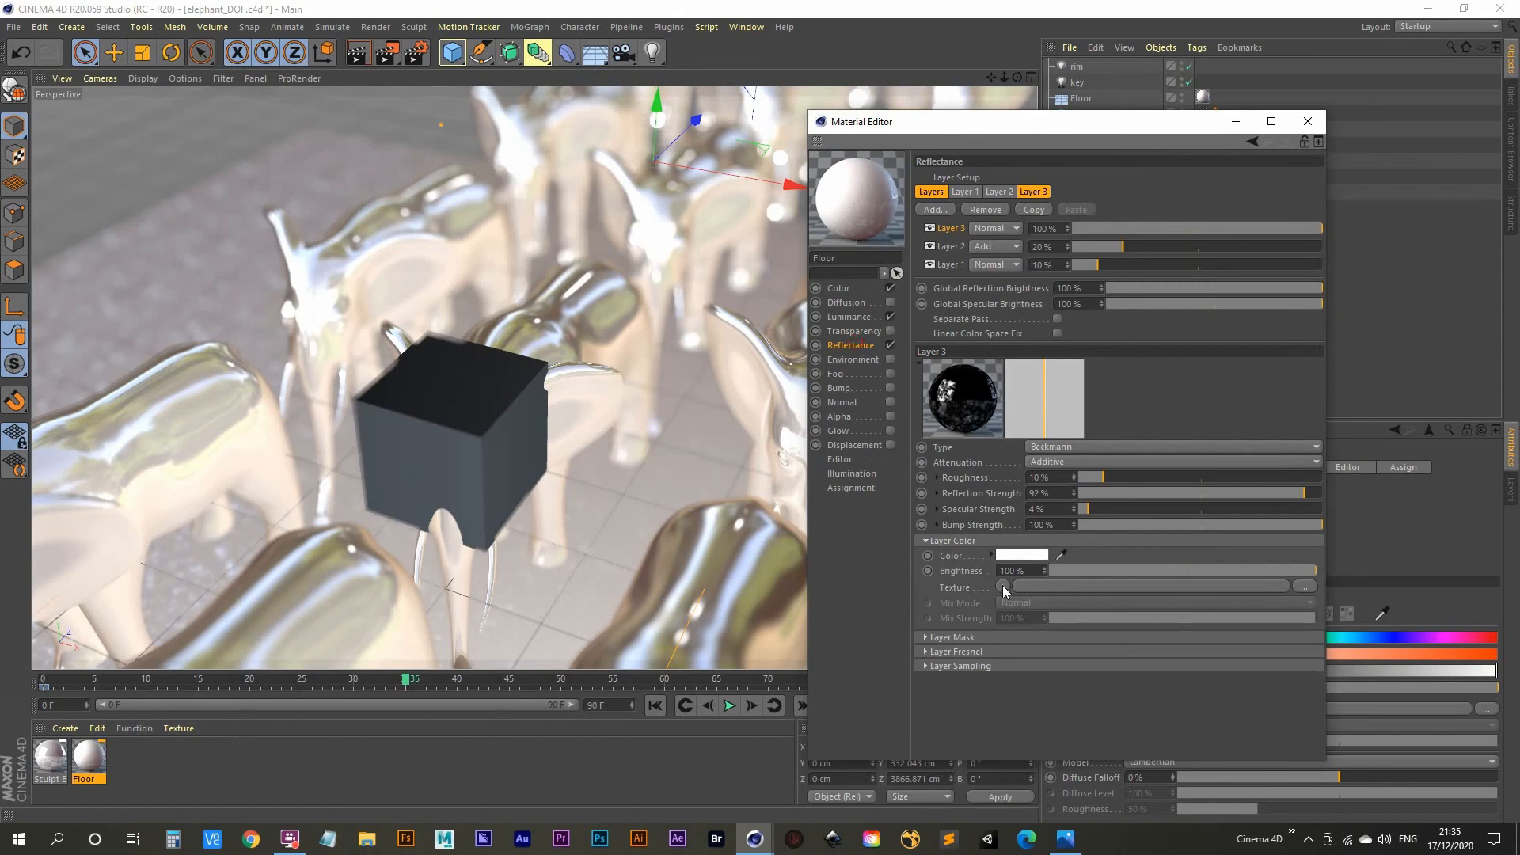
click(926, 638)
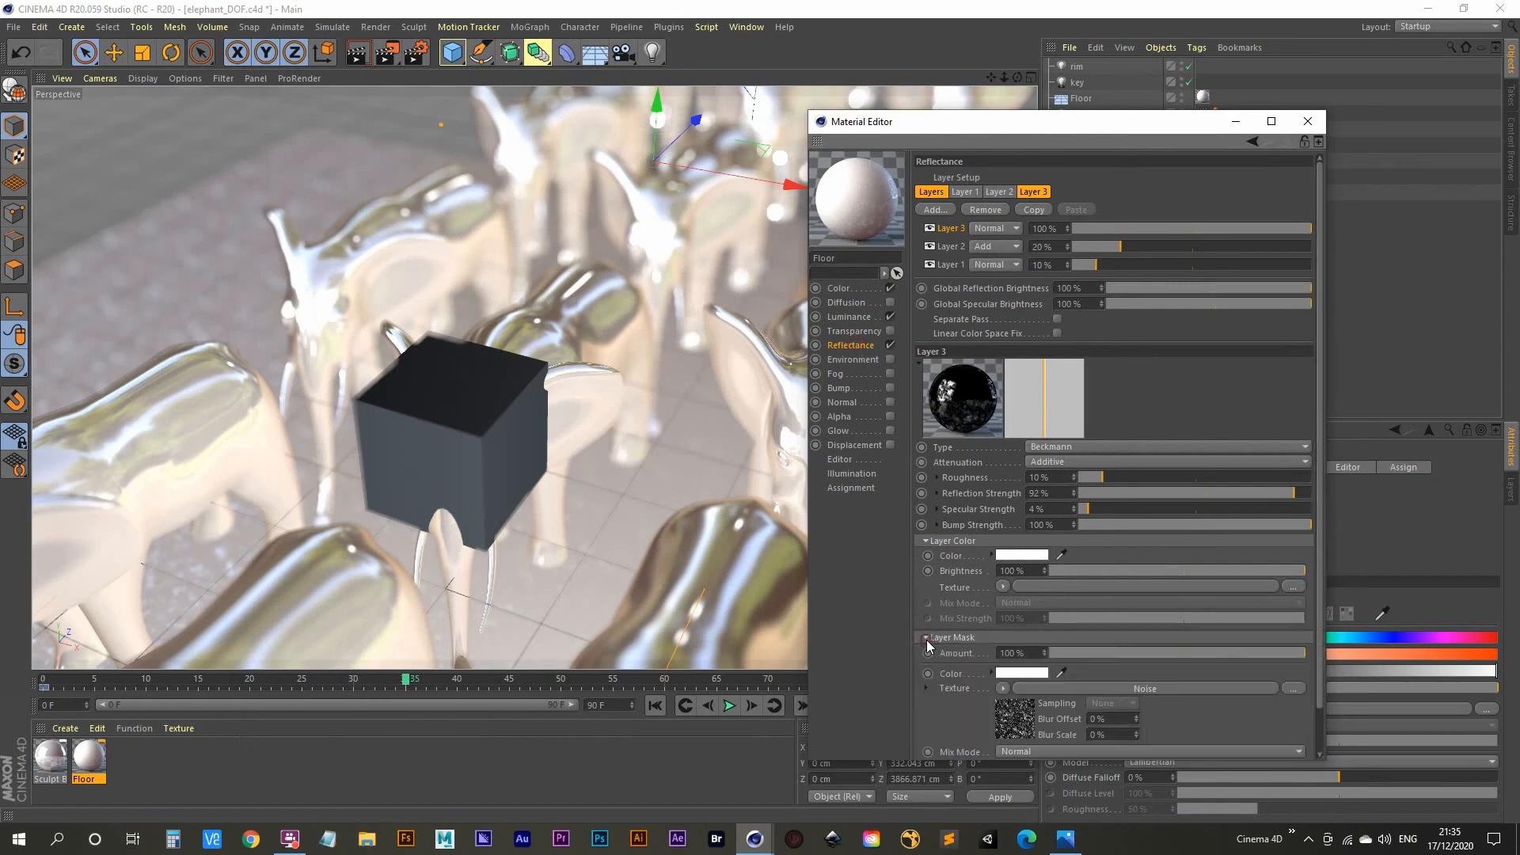
click(1013, 717)
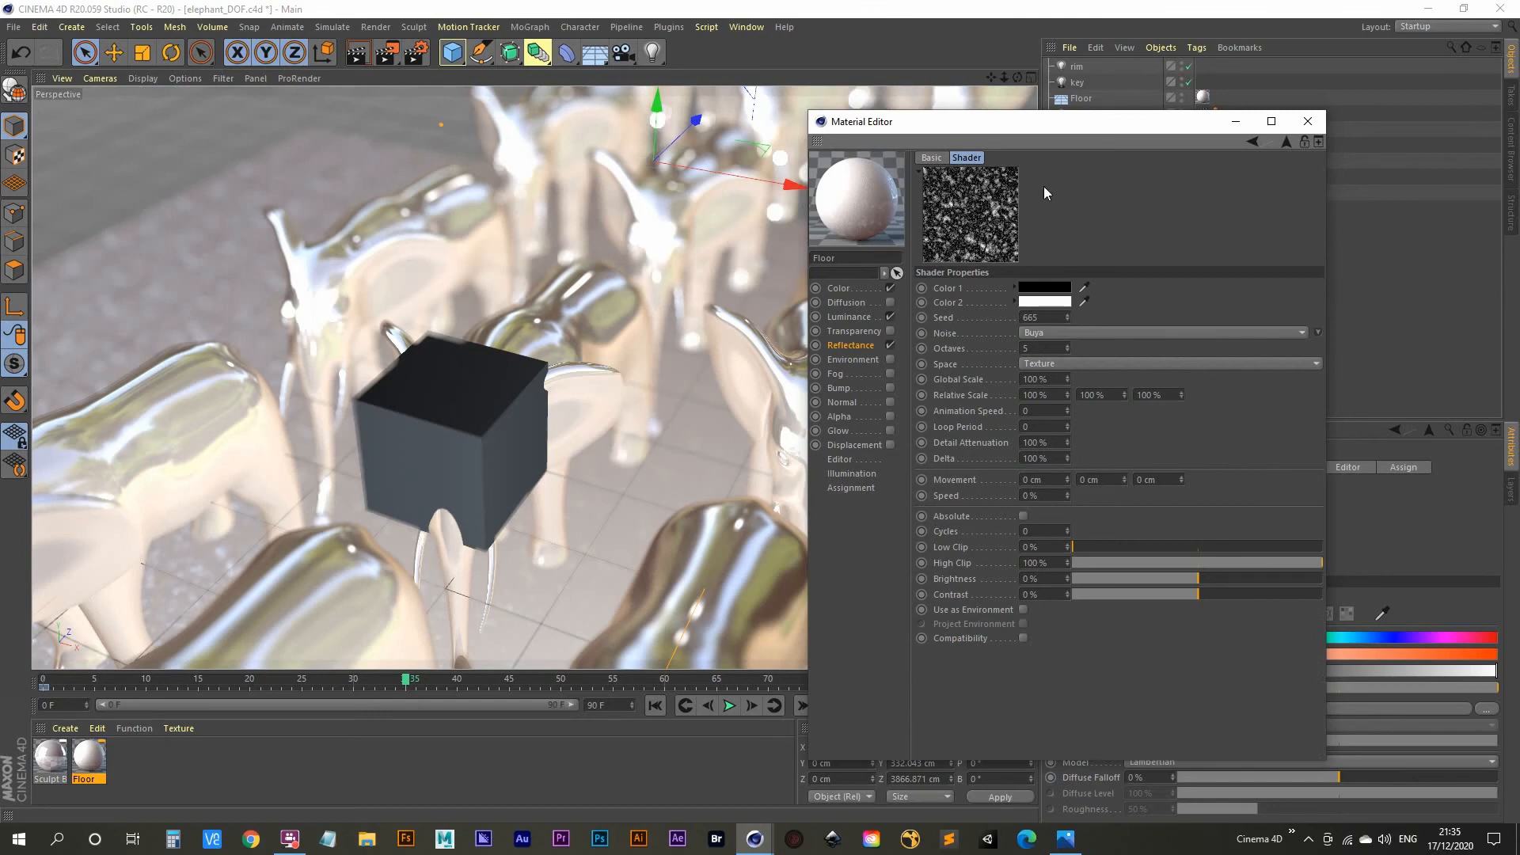
click(1308, 122)
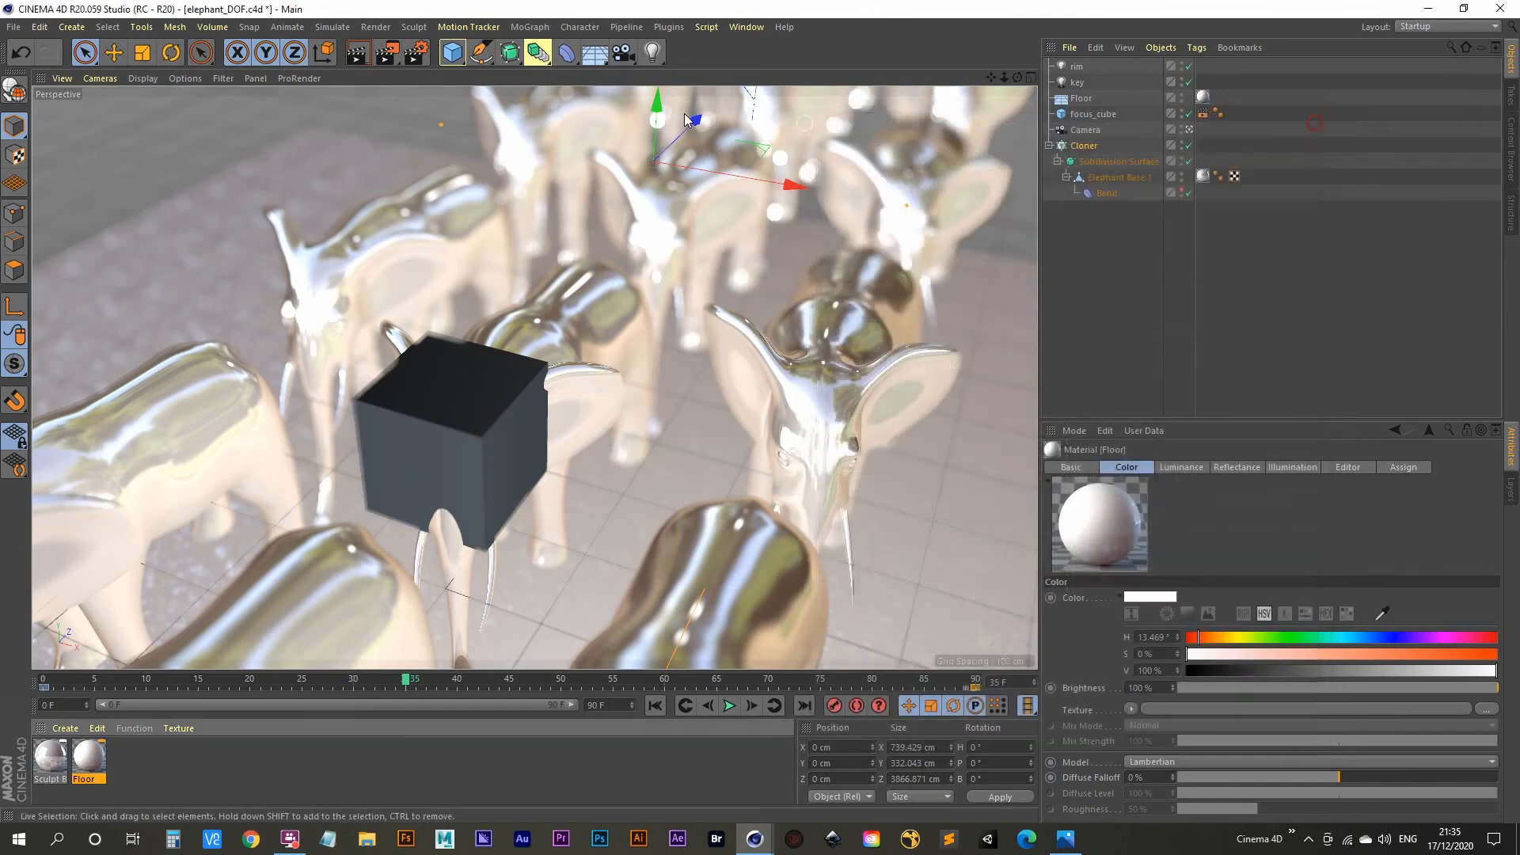
Step: Render frame 35 to the Picture Viewer to check the Buya noise on the floor
click(390, 57)
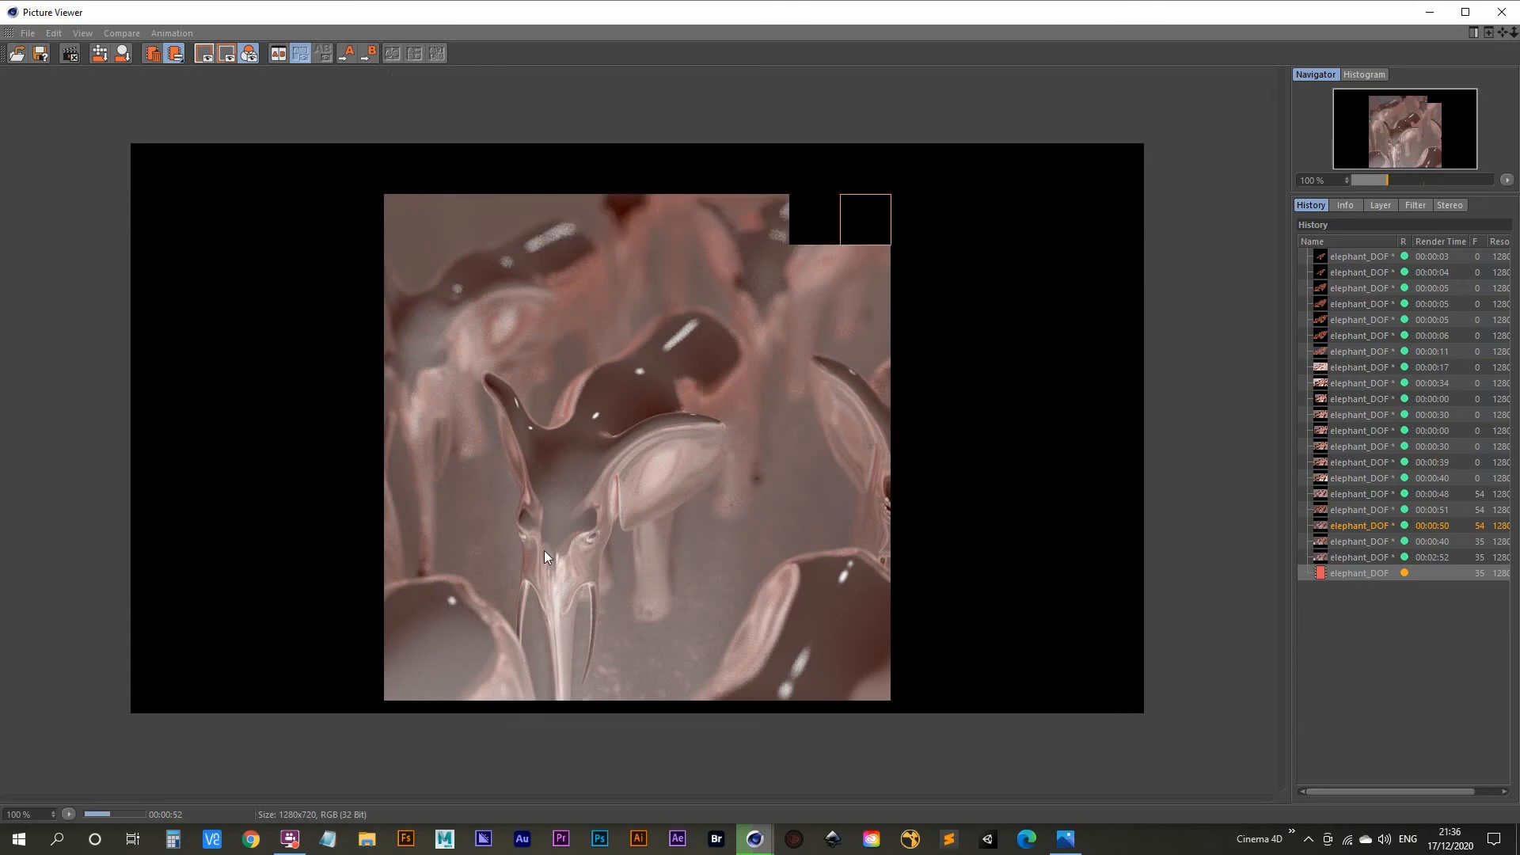
click(1429, 12)
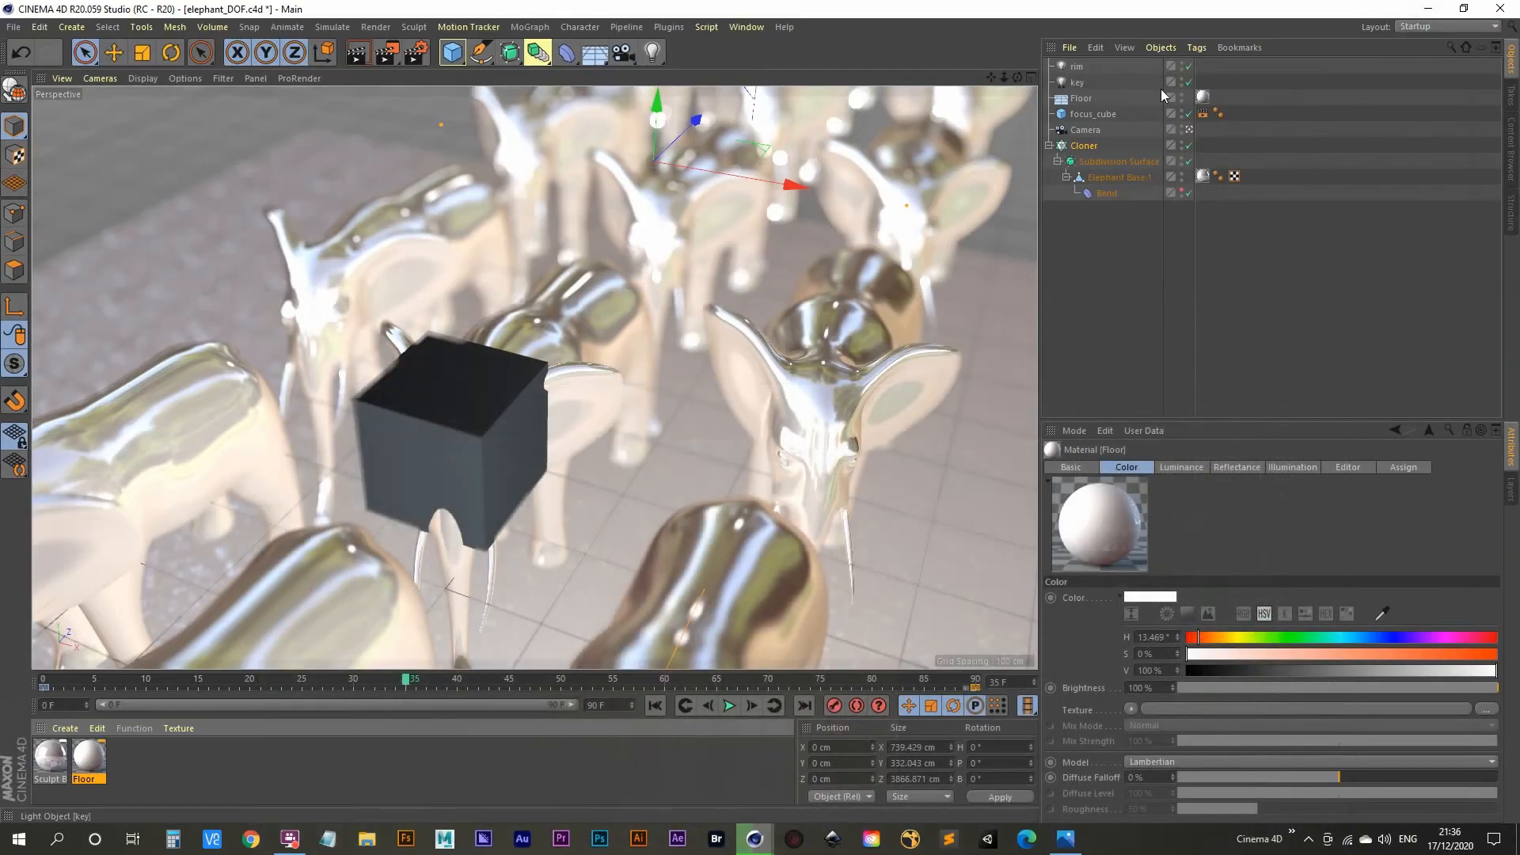
Step: Set the camera's F-Stop to 0.4 in its physical renderer settings
click(1083, 131)
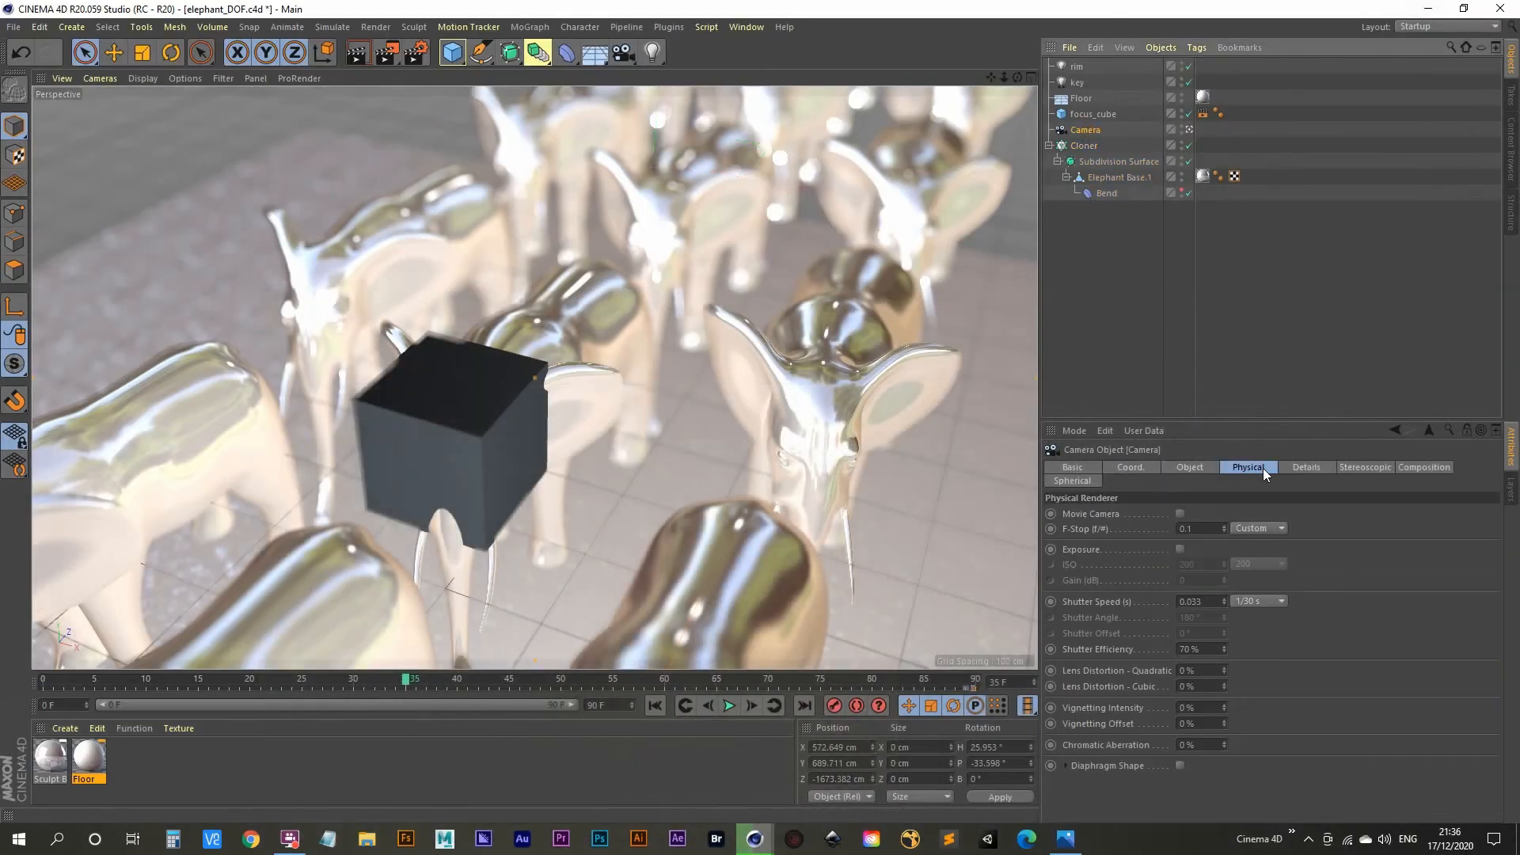
click(1261, 467)
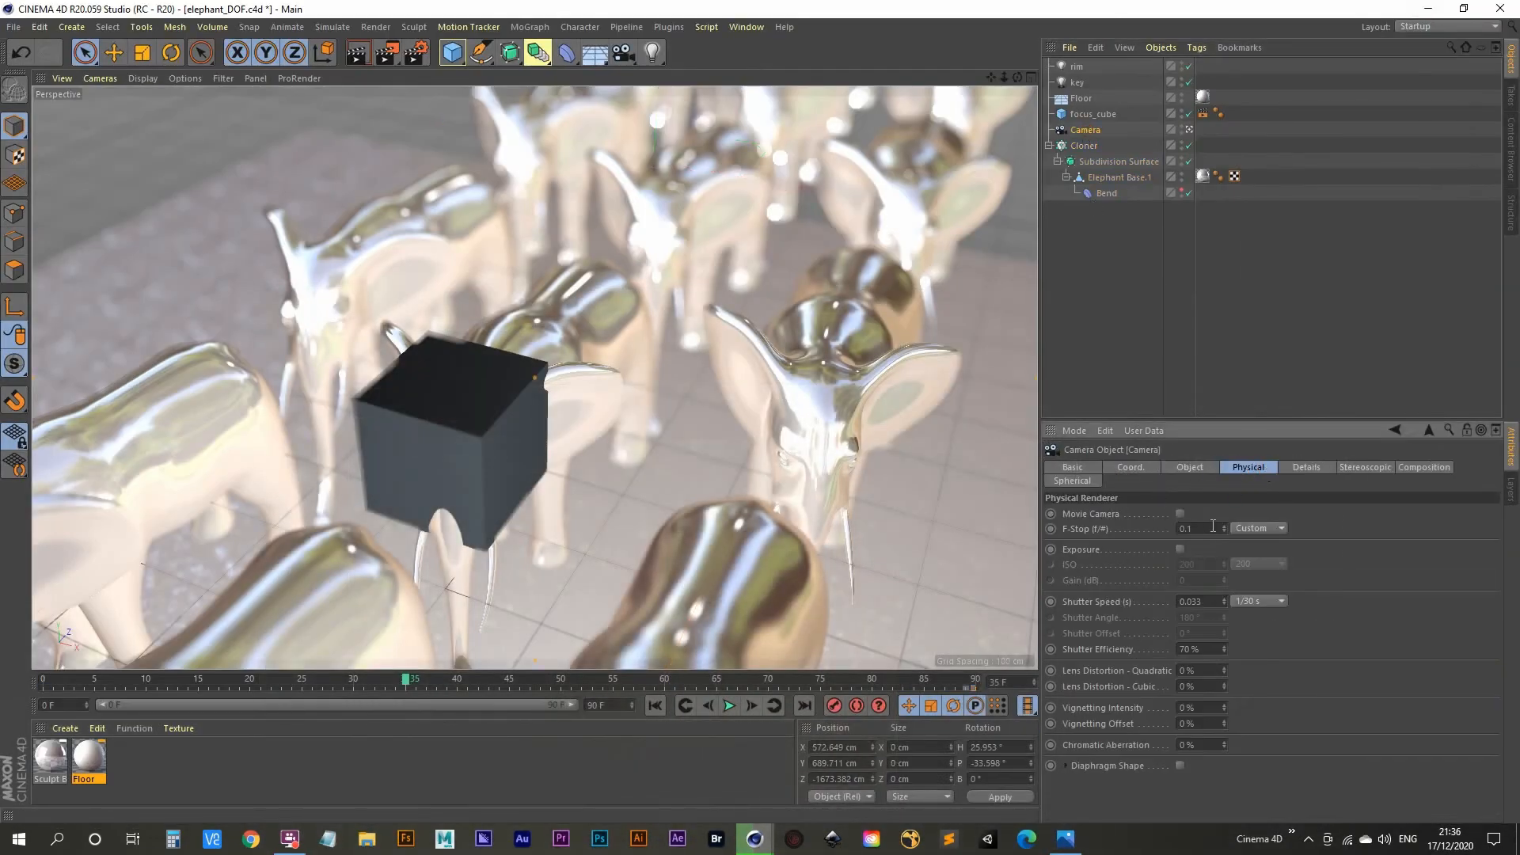
drag(1212, 525, 979, 525)
text(0.4)
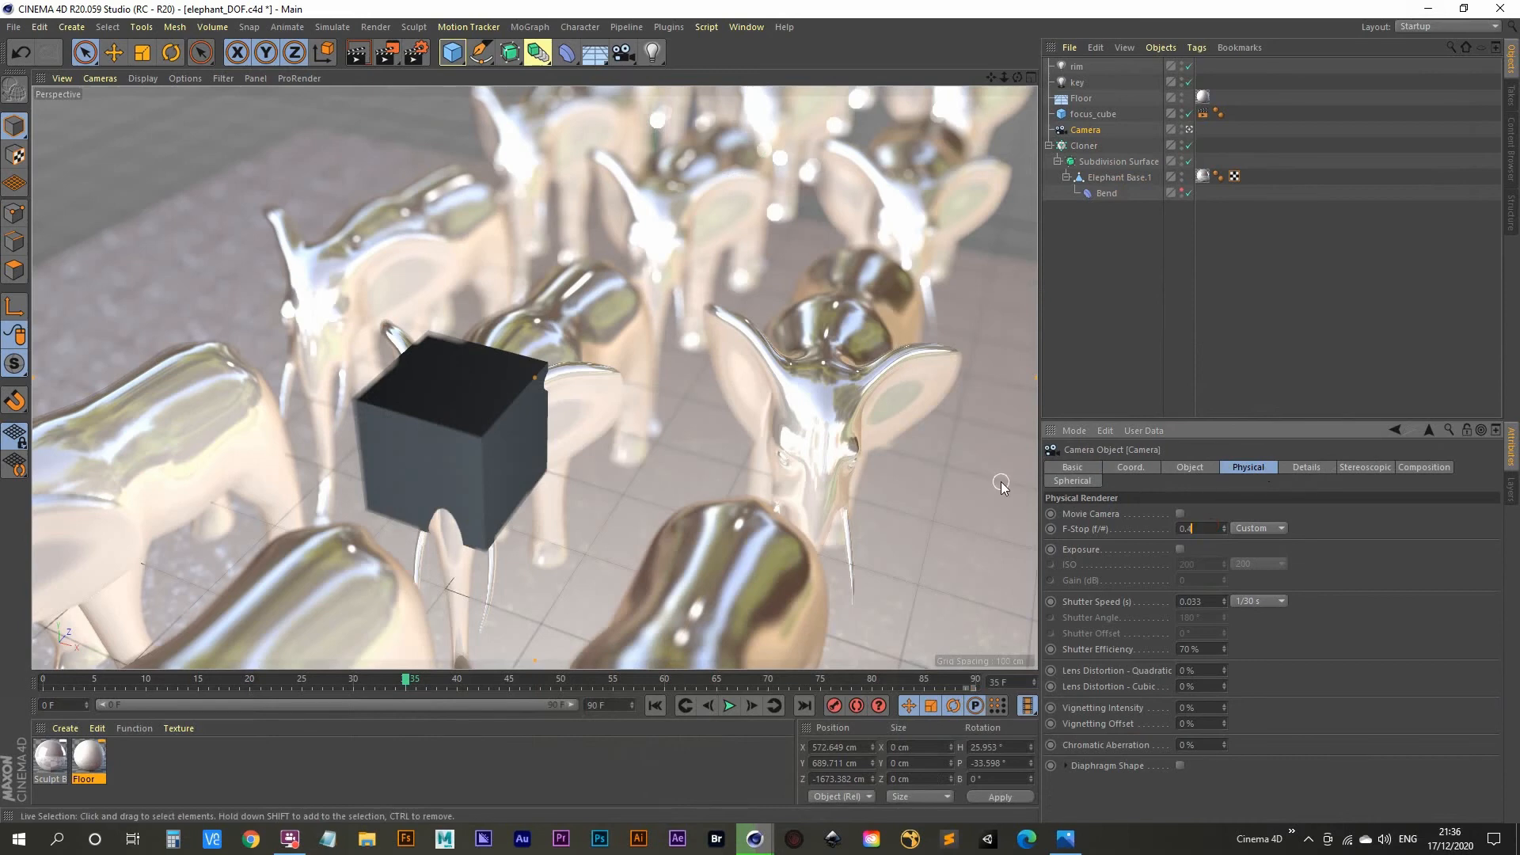
key(Return)
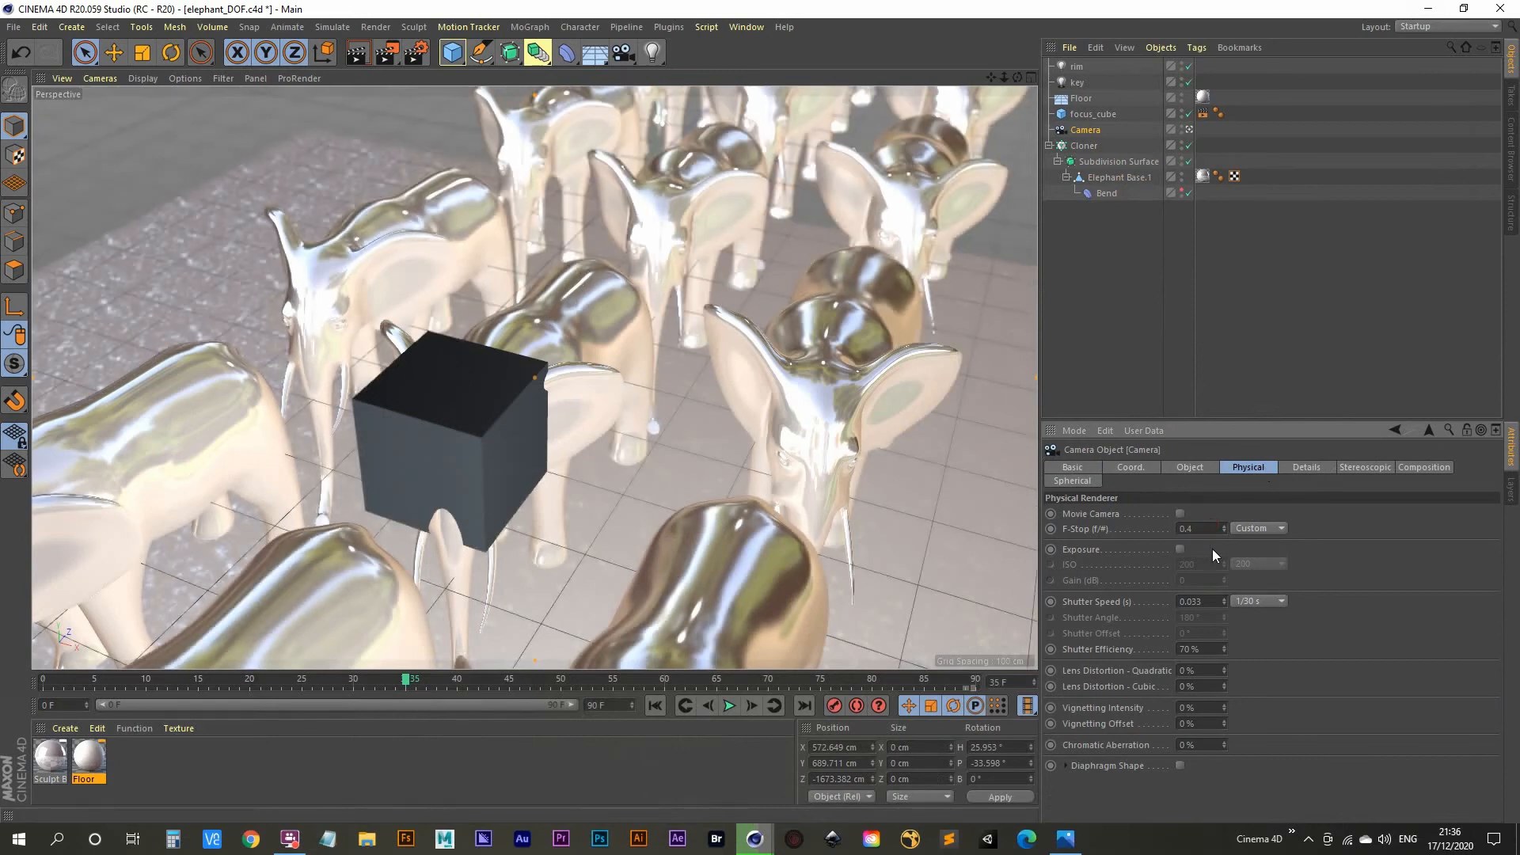
Step: Try a camera F-Stop of 0.01 and turn on the viewport's Depth of Field display to preview it
drag(1211, 529, 844, 530)
text(0.01)
click(185, 78)
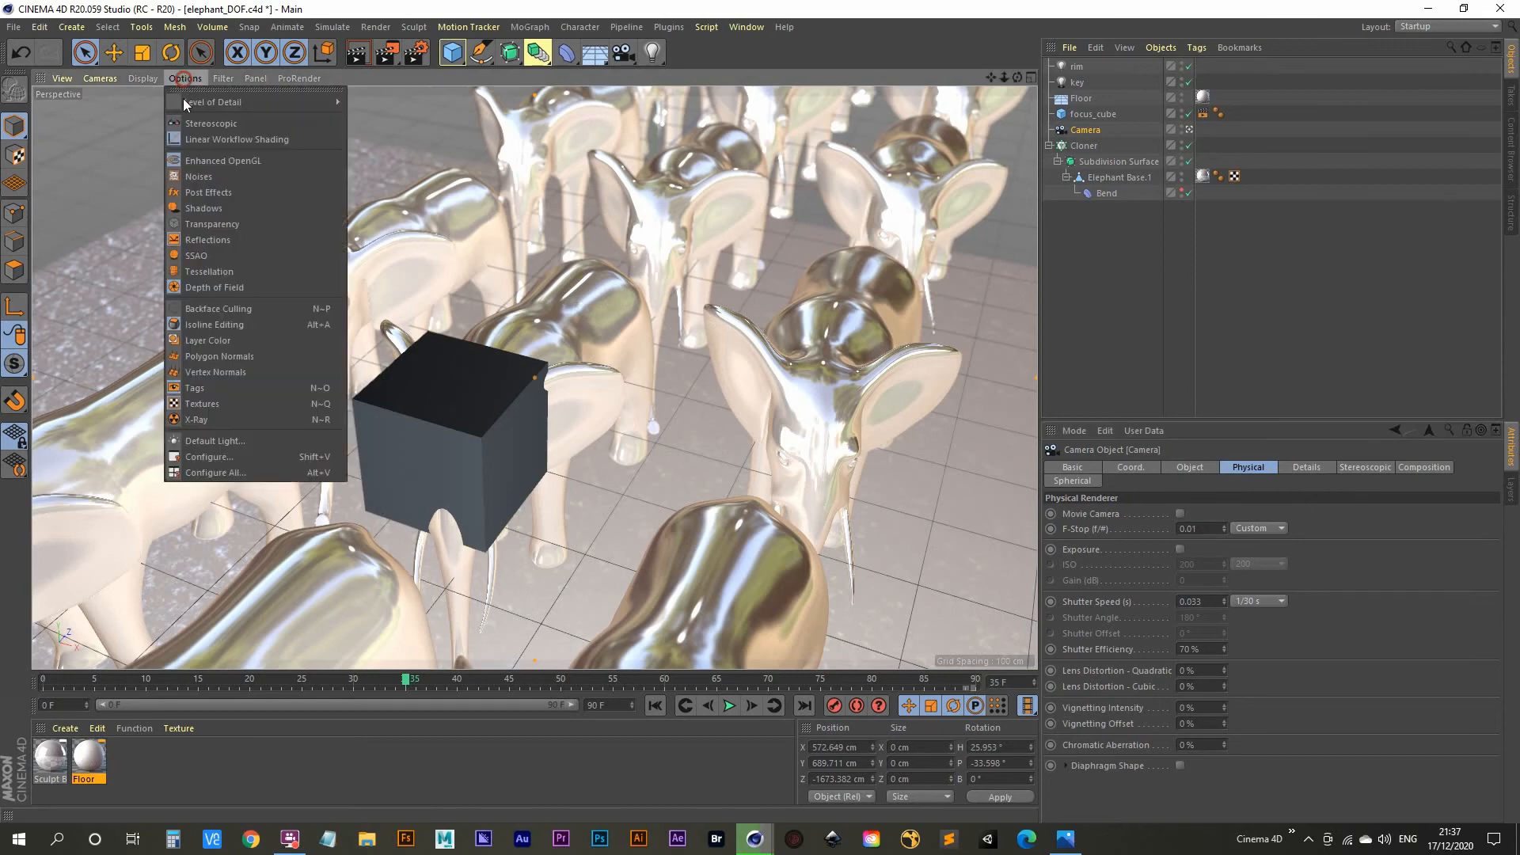
click(220, 288)
Step: Set the camera's F-Stop to 0.3, stop the running render and render frame 35 again to the Picture Viewer
double_click(1193, 528)
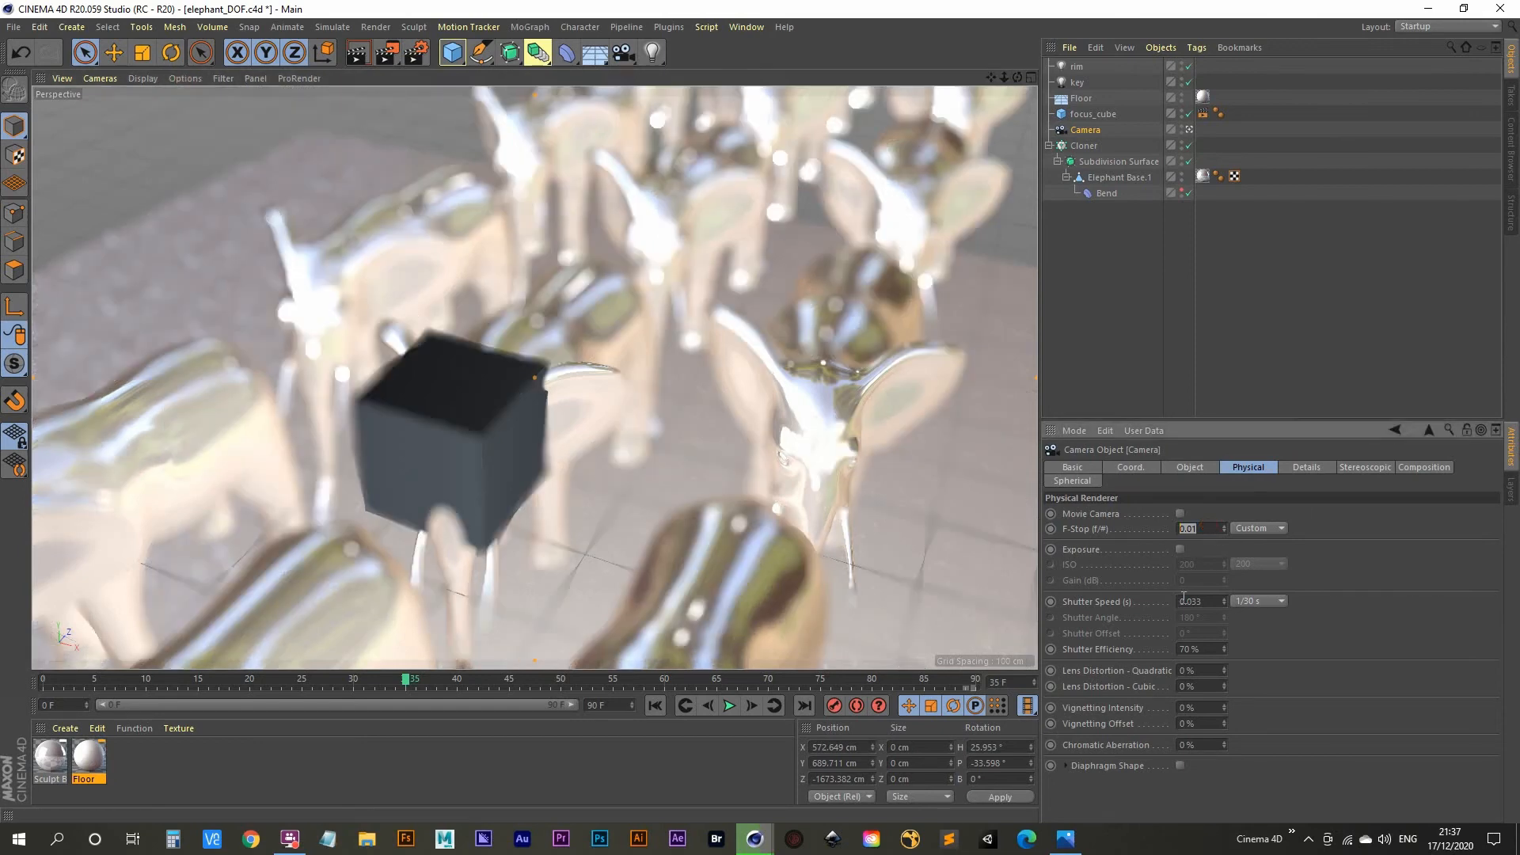
text(0.3)
key(Return)
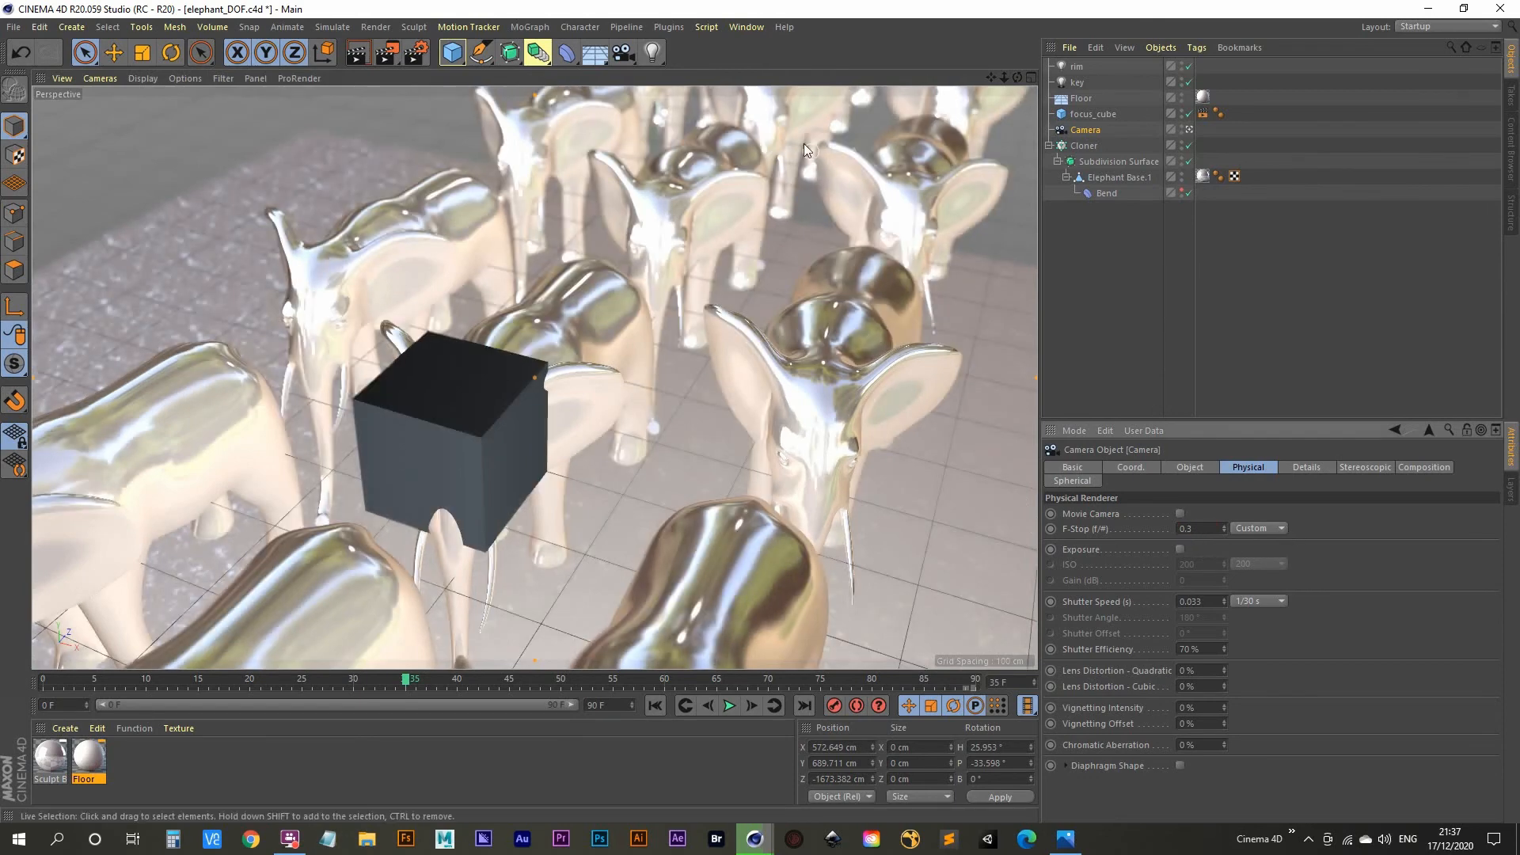
click(393, 60)
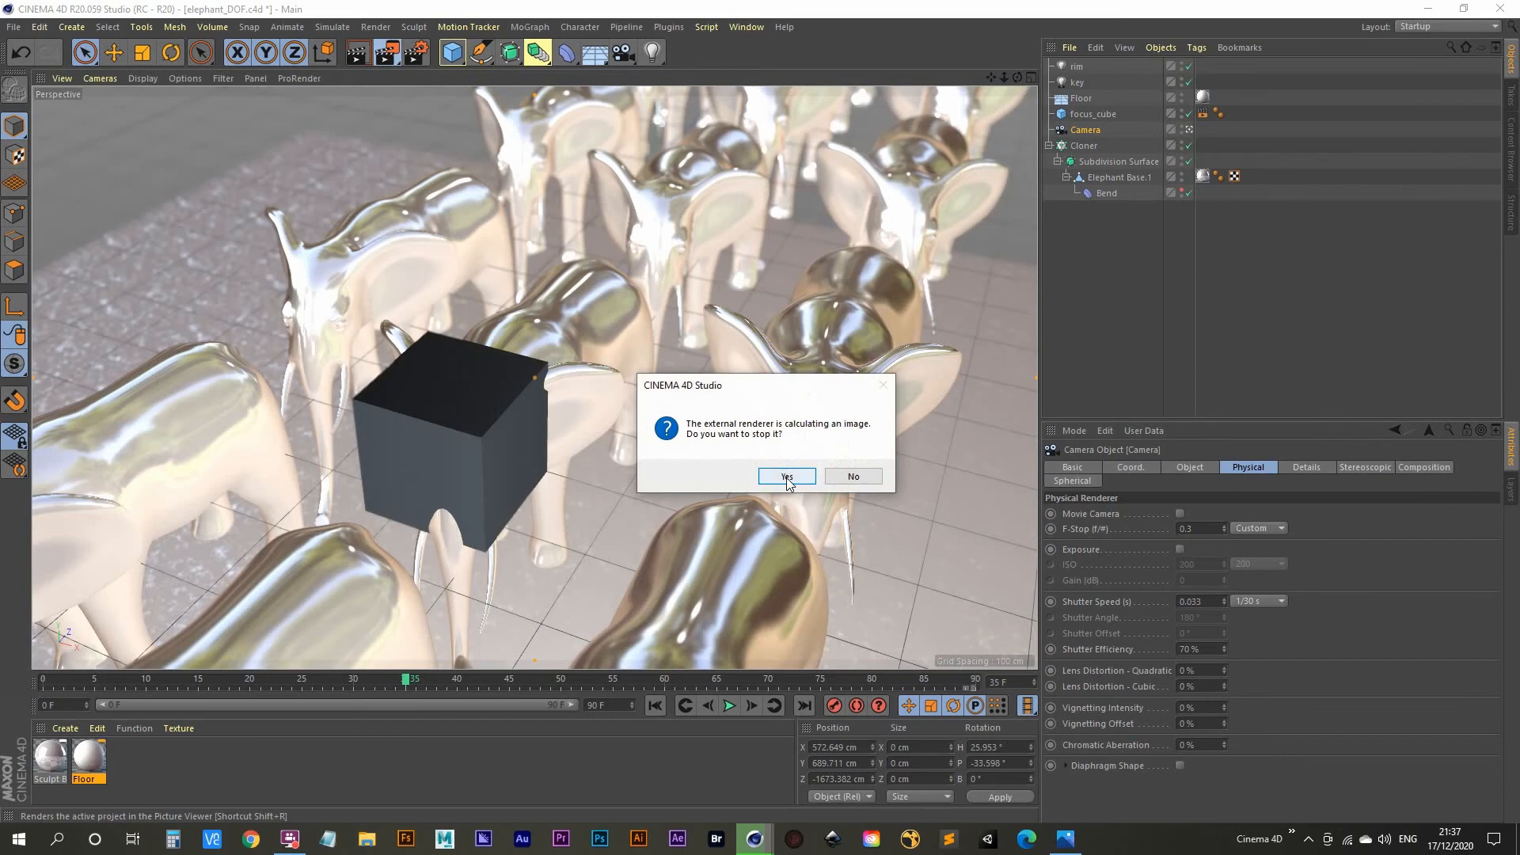
click(786, 476)
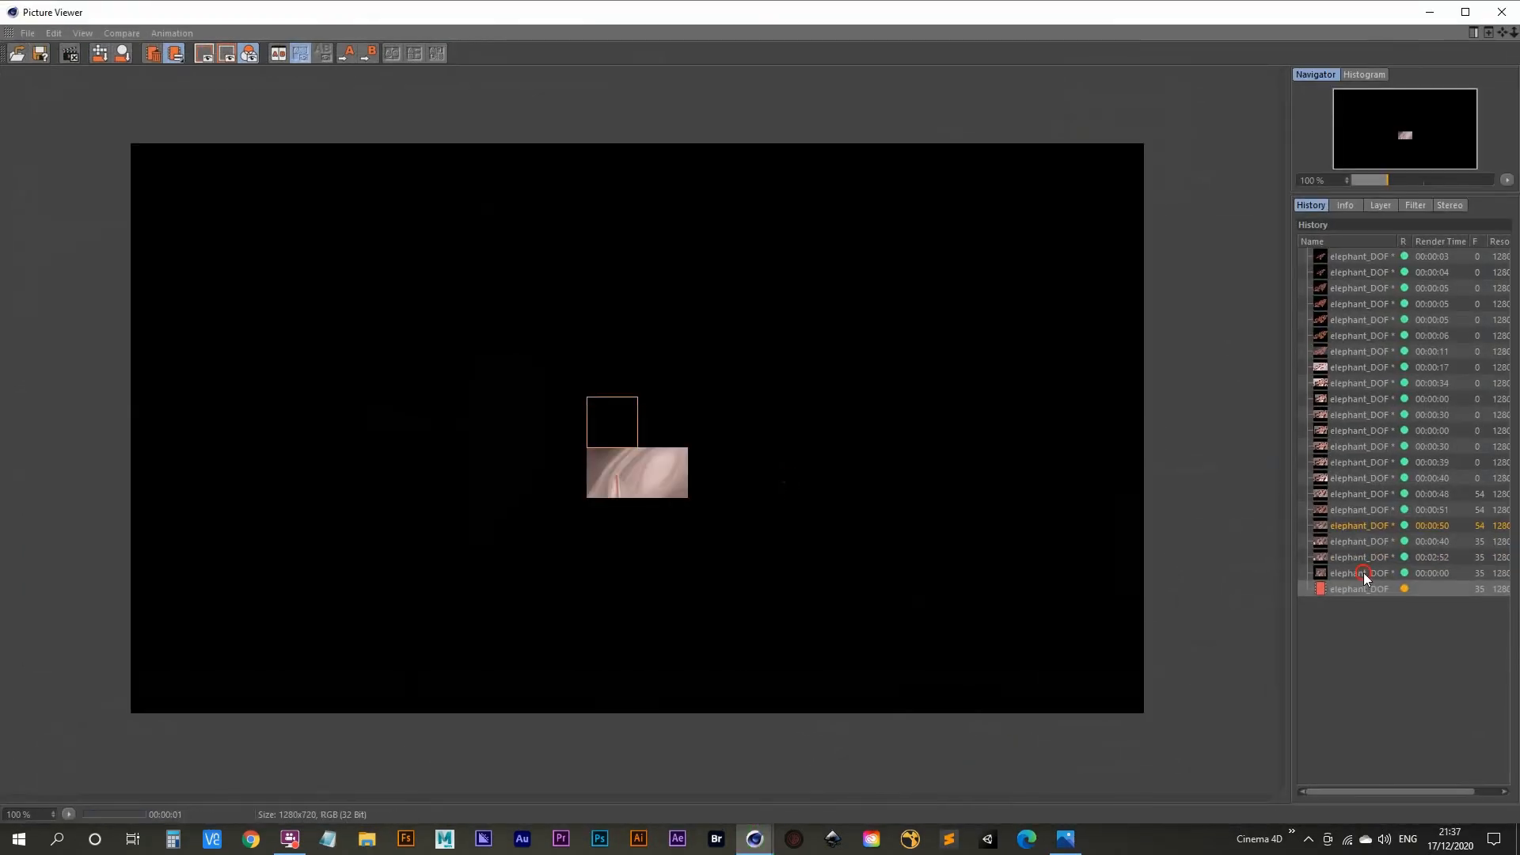
Step: Compare the blur of the new frame 35 render with the stopped render and the previous full one in the history
click(1363, 572)
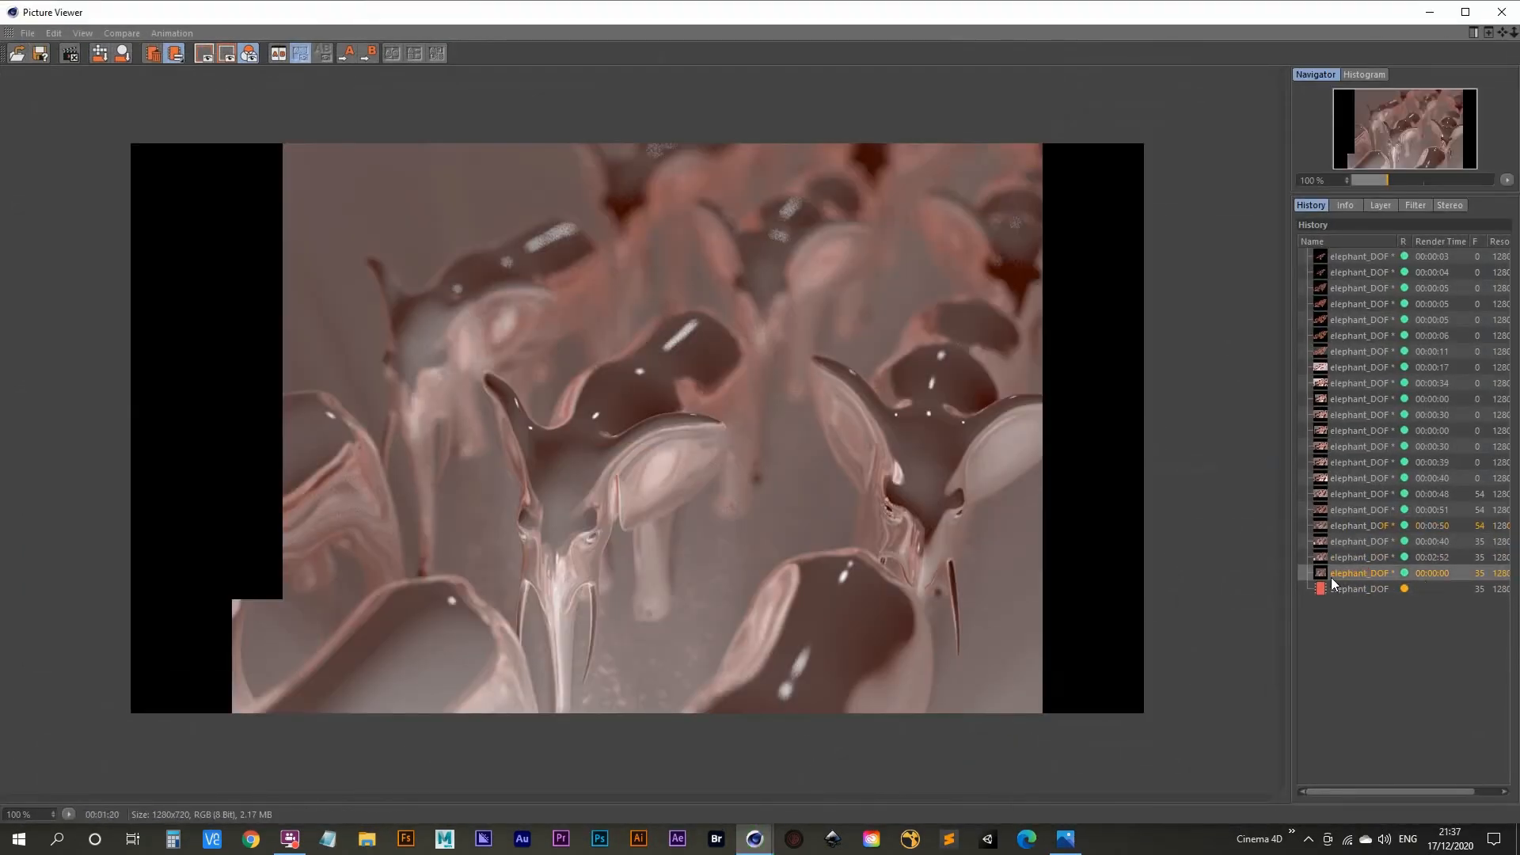
click(1386, 588)
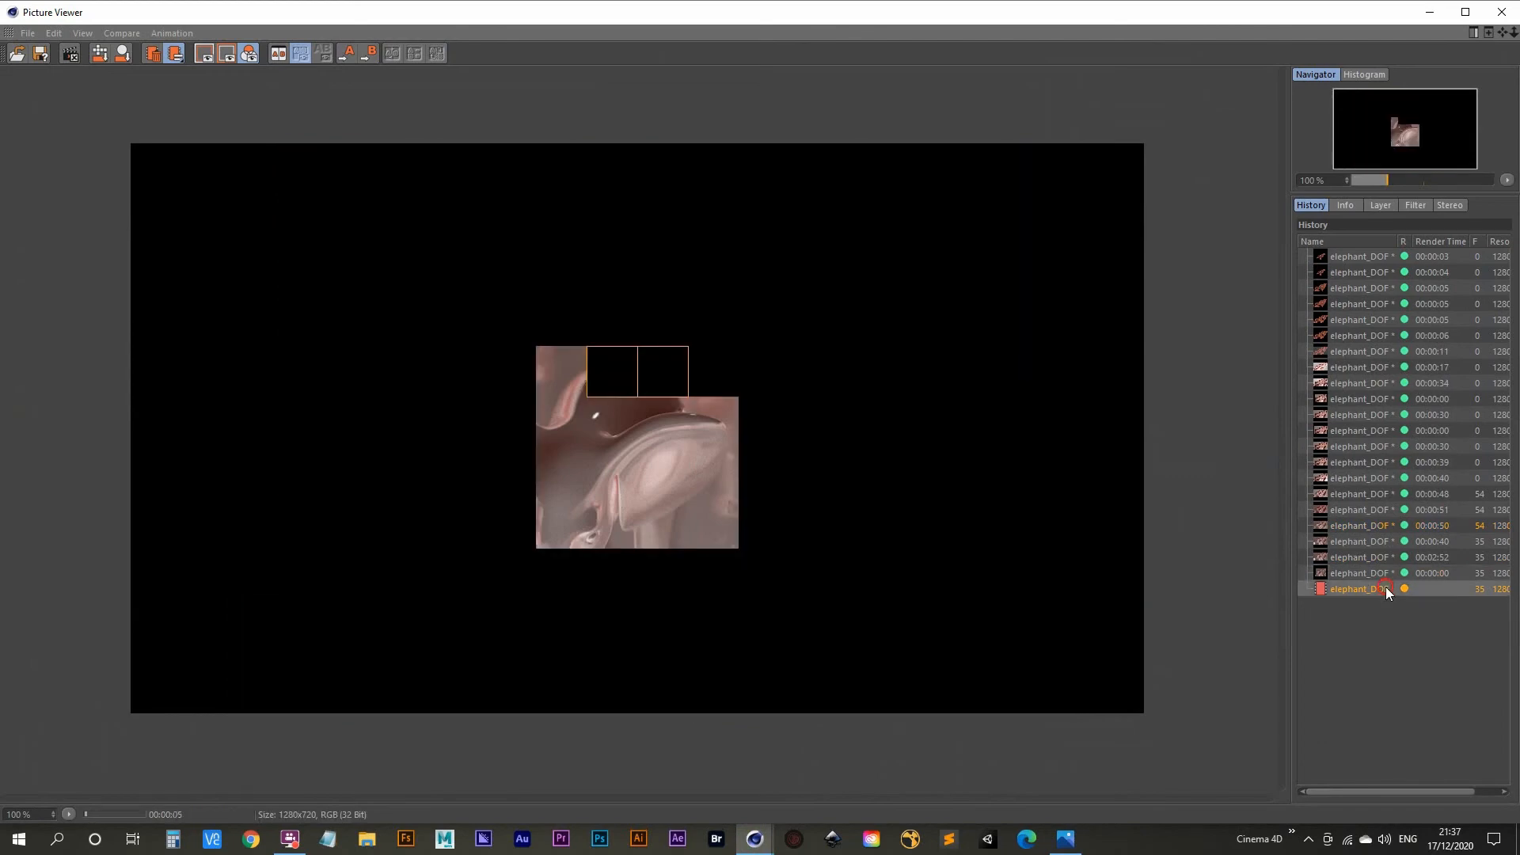
click(1379, 572)
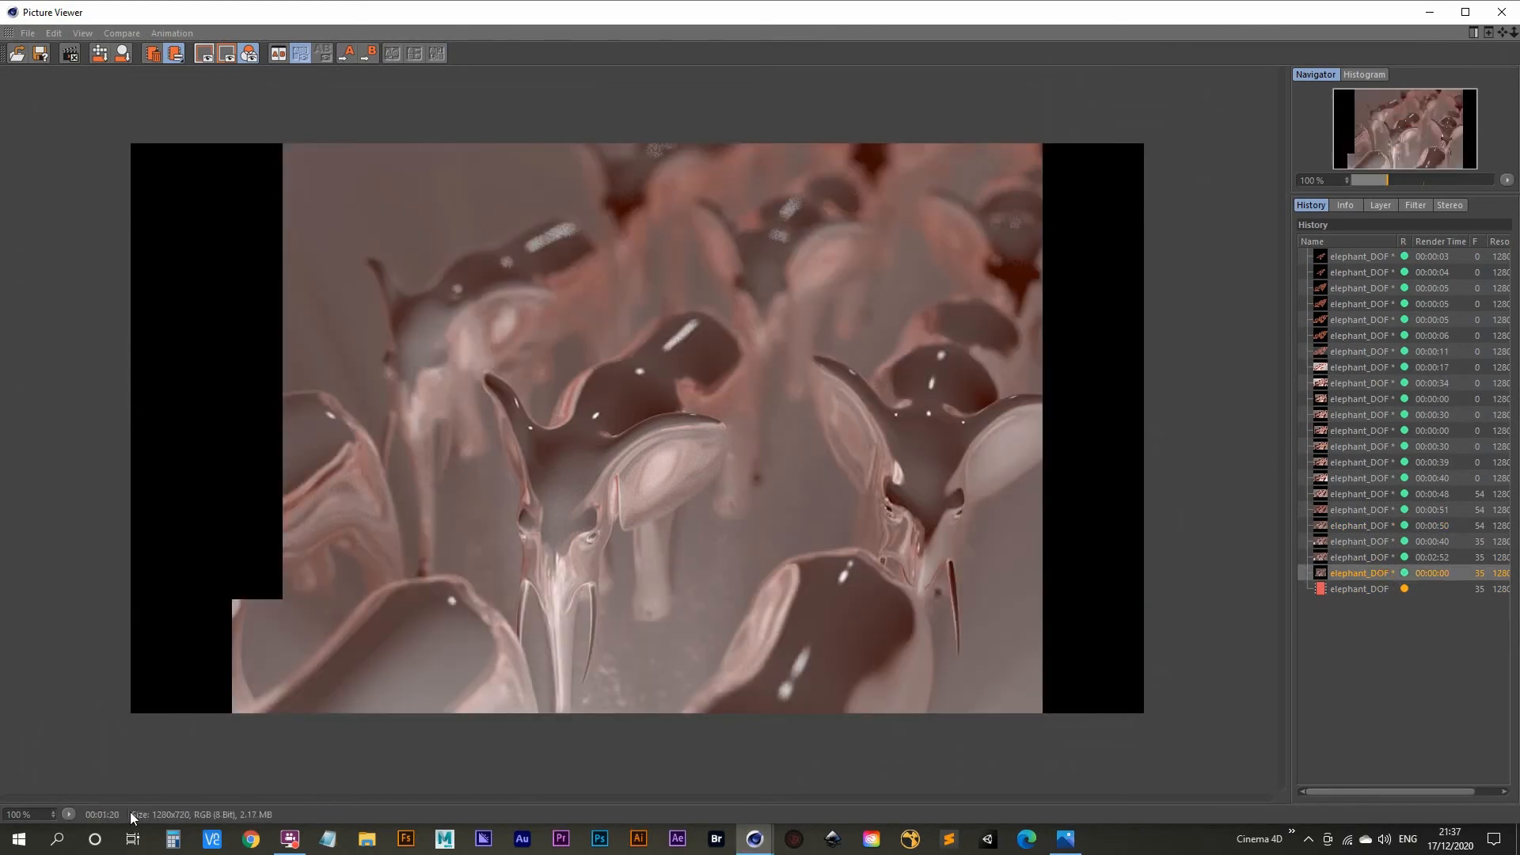
click(1438, 558)
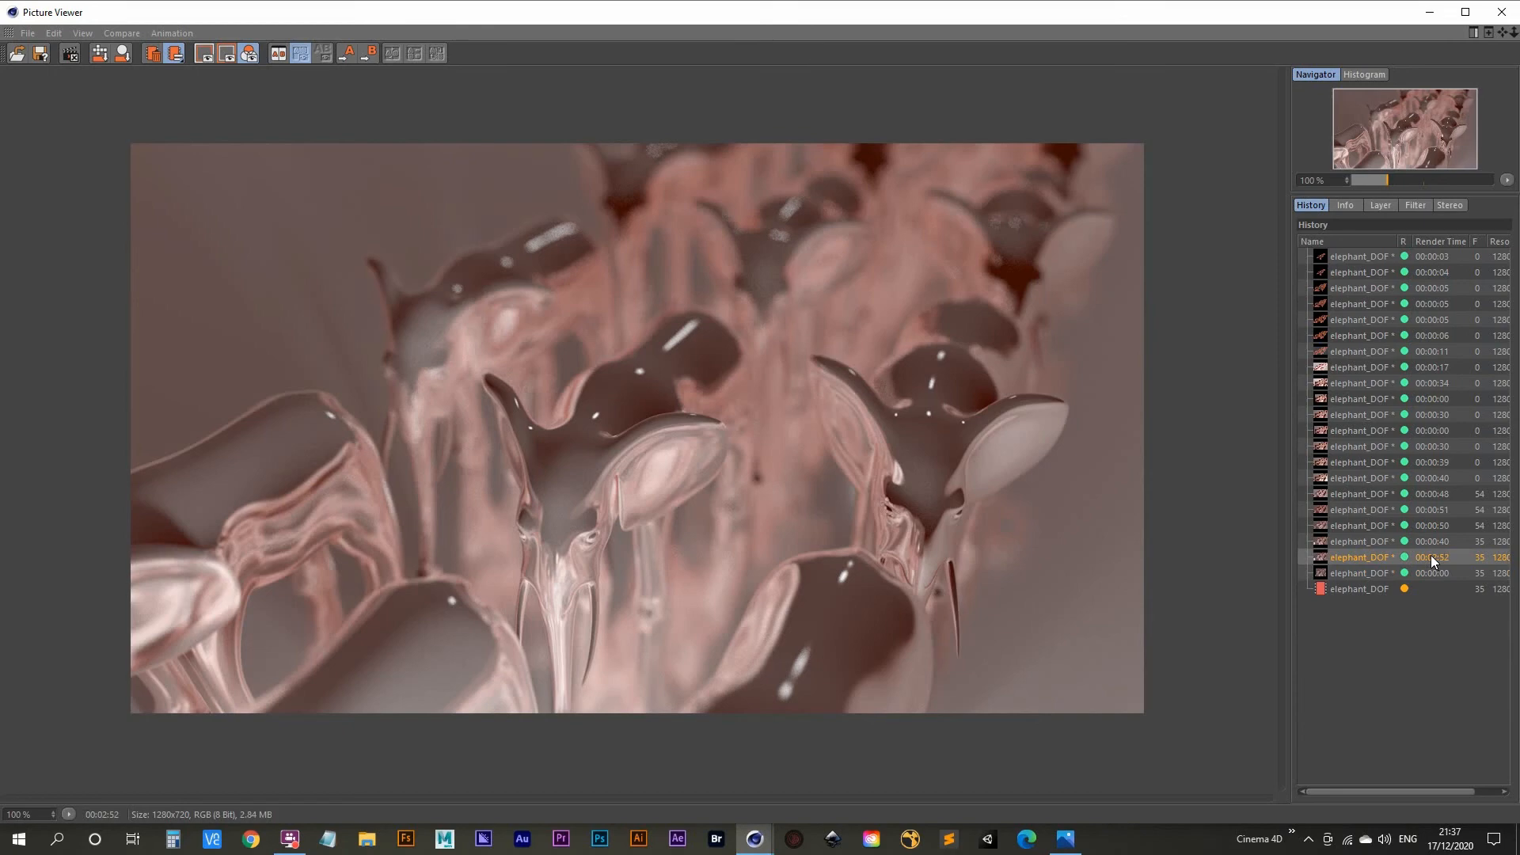
click(1428, 12)
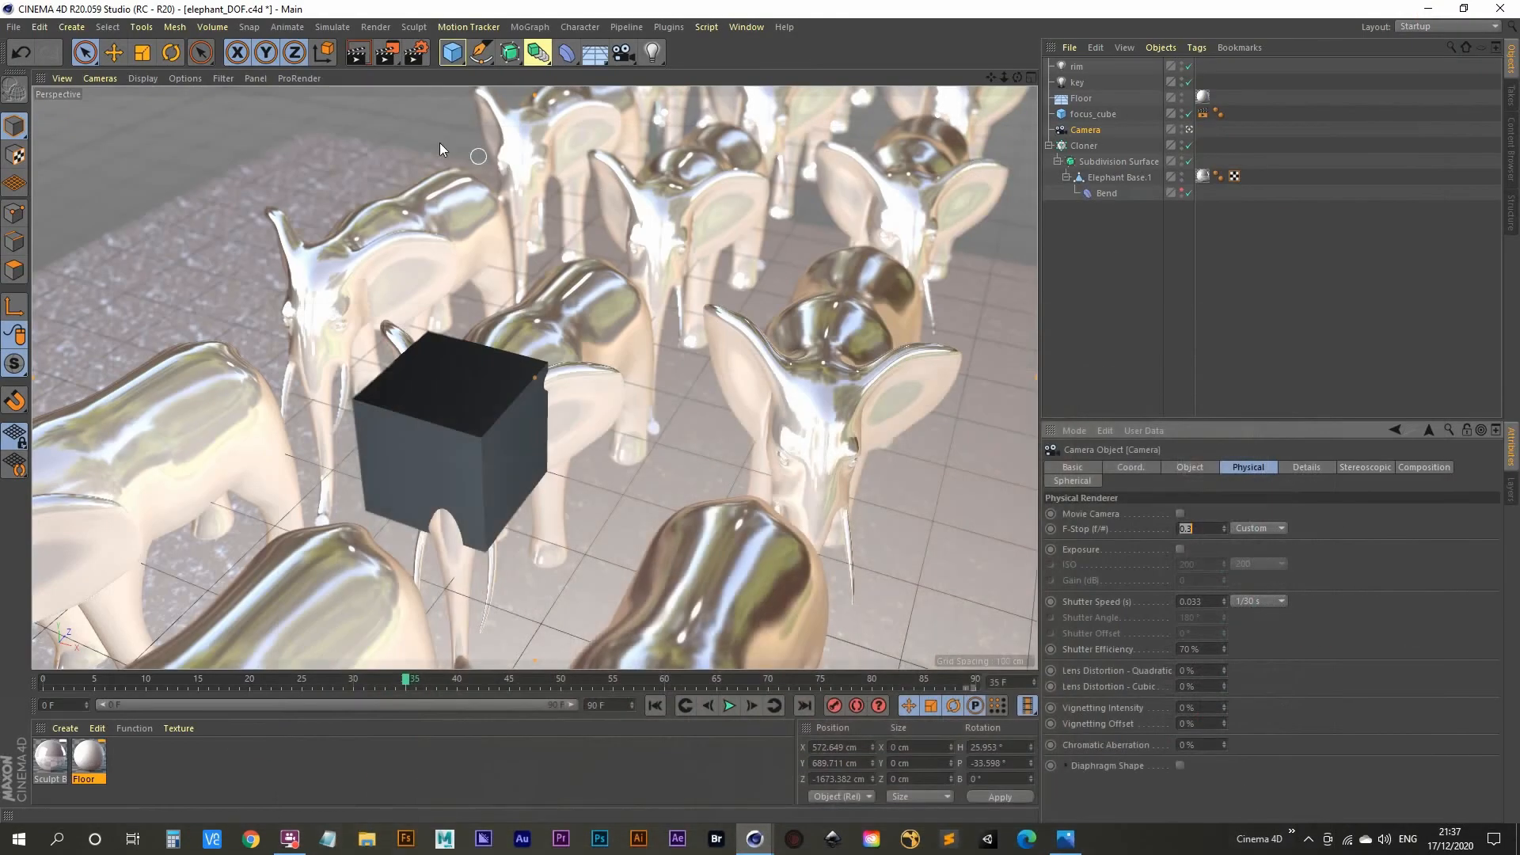
Step: Review the Physical renderer's Shading Subdivisions (Max) value in the render settings
click(415, 53)
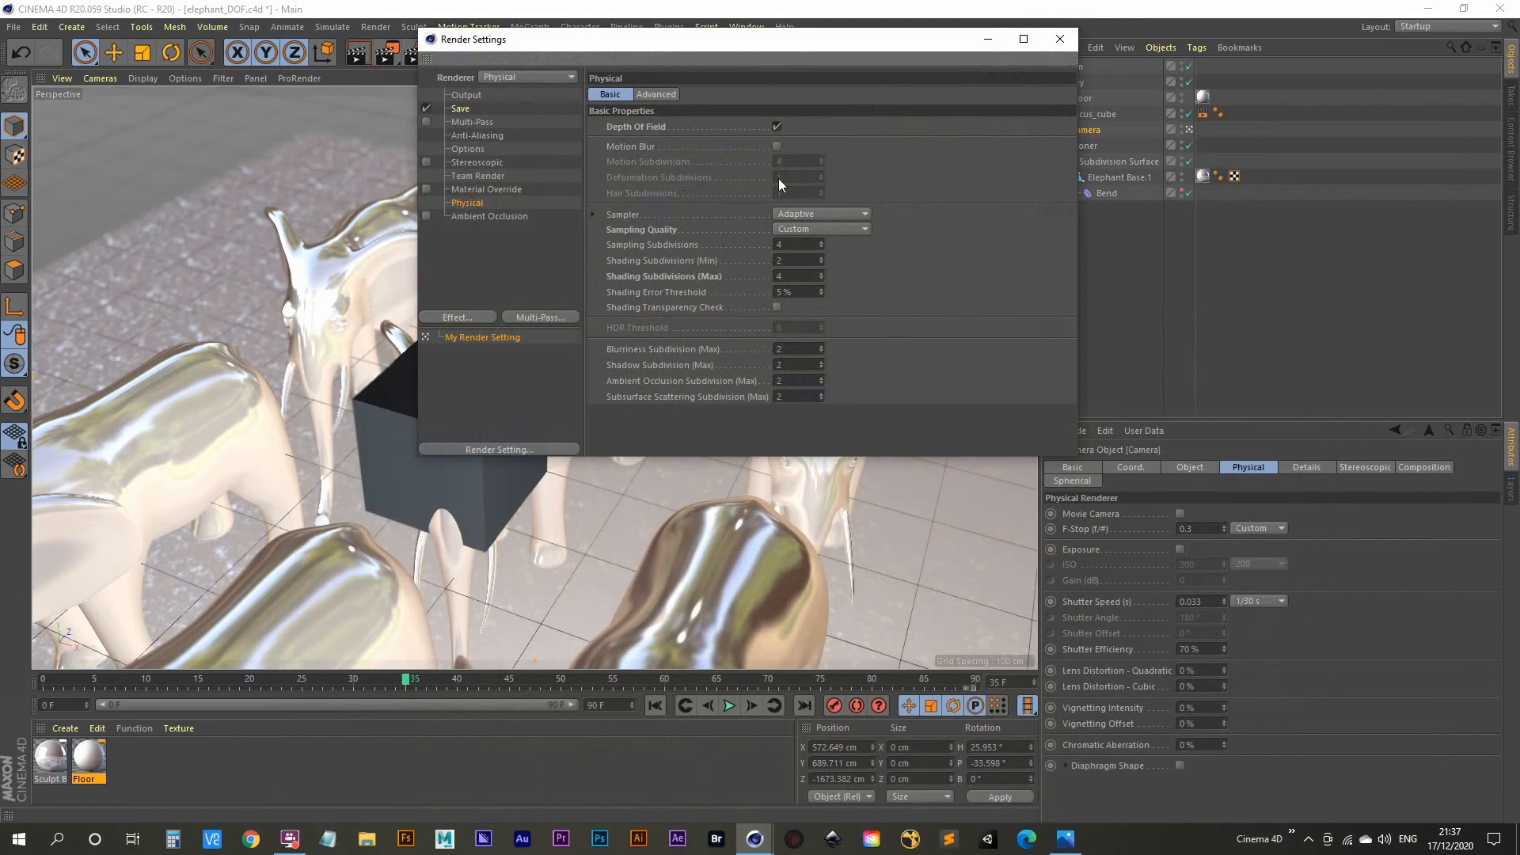
double_click(793, 276)
click(1059, 39)
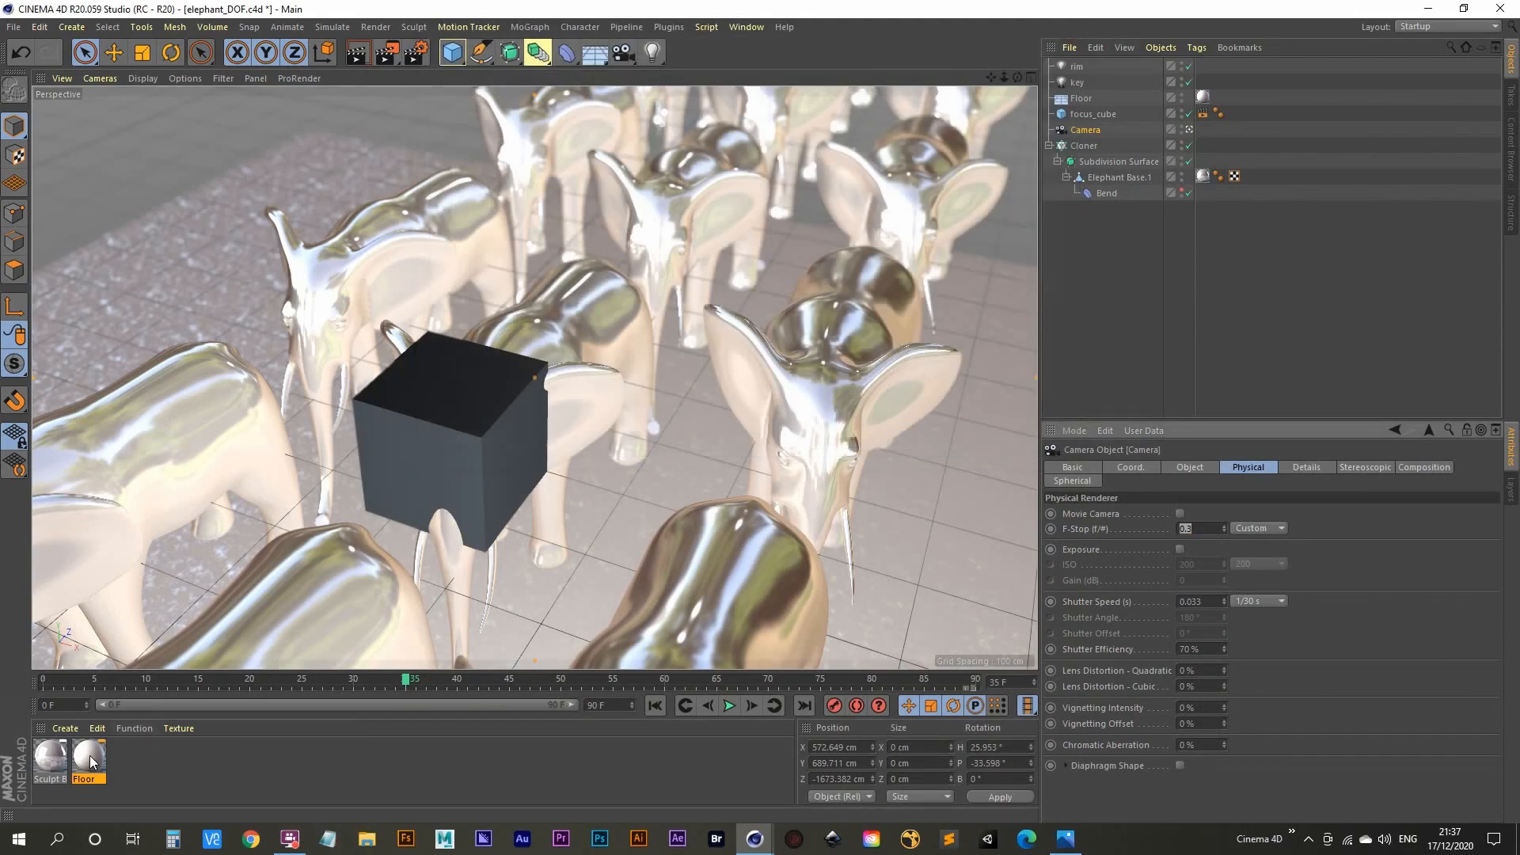
Step: Examine the Floor material's Reflectance Layer 3 and its Noise layer mask against the floor in the viewport
double_click(89, 756)
drag(508, 108, 857, 37)
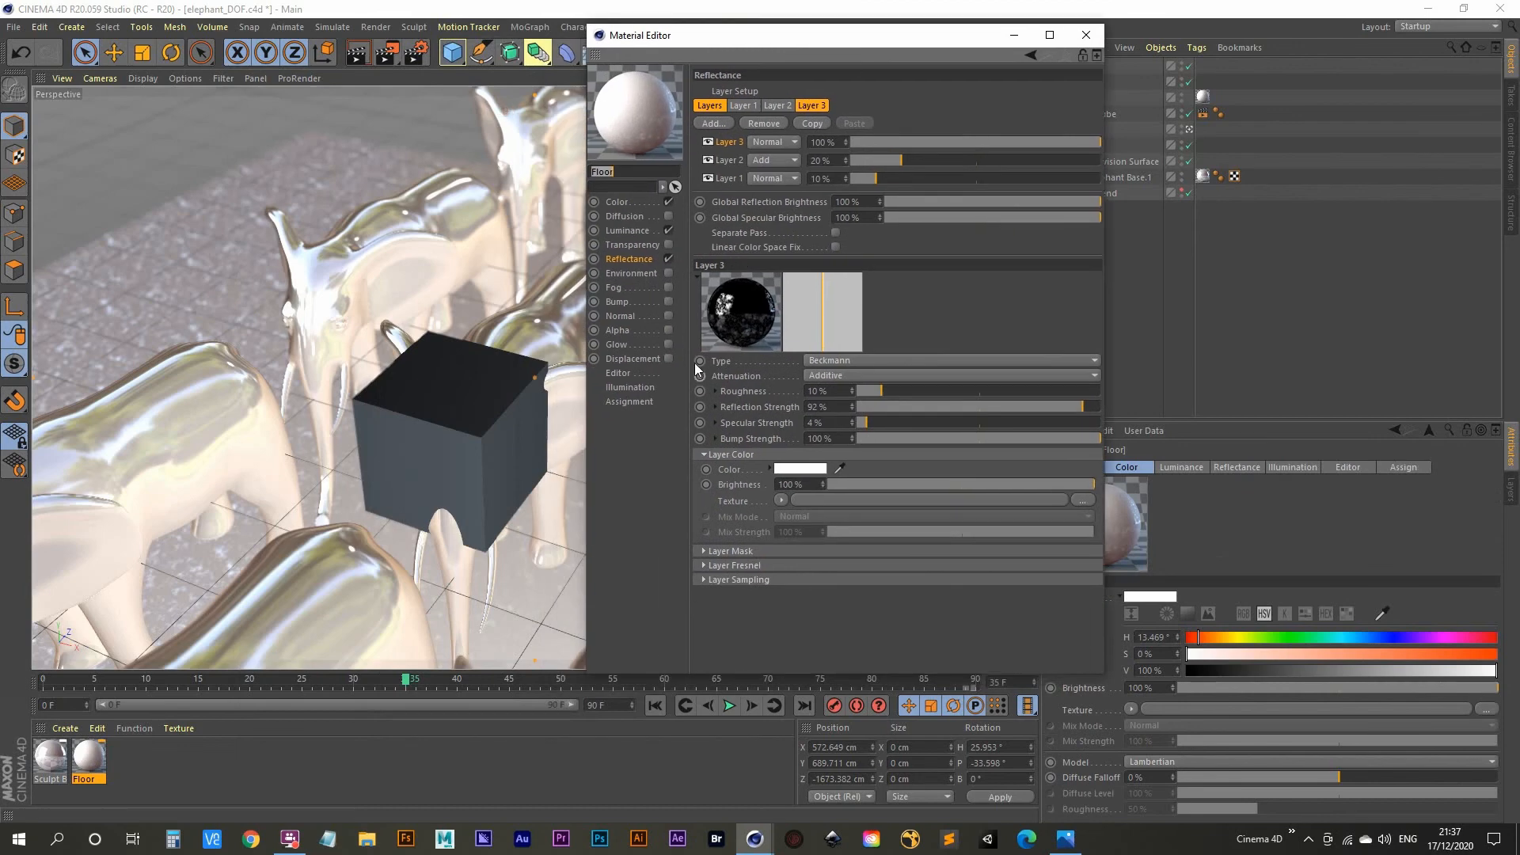
click(626, 259)
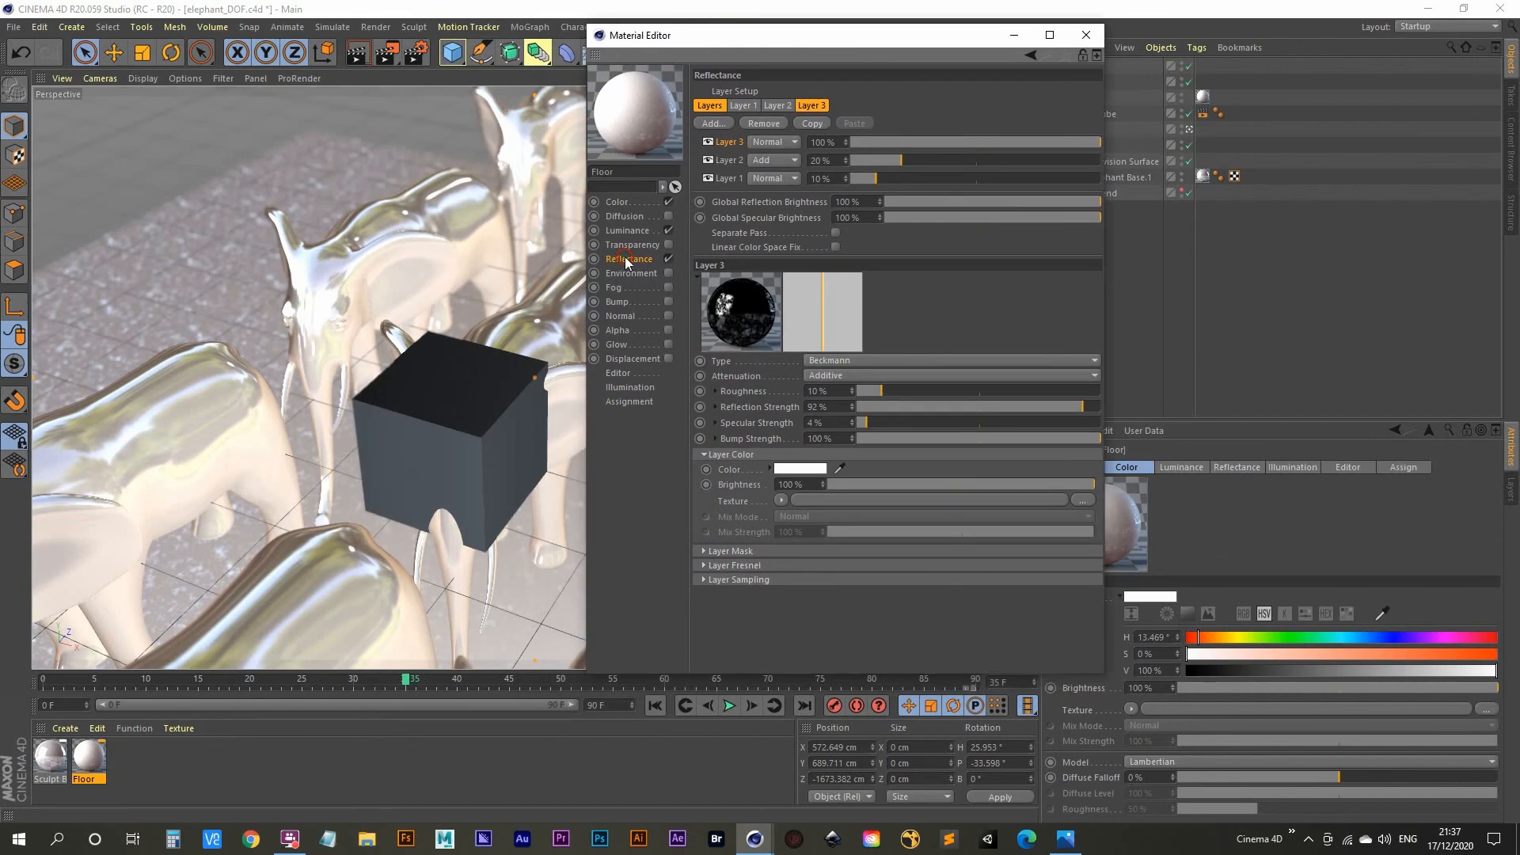
click(705, 551)
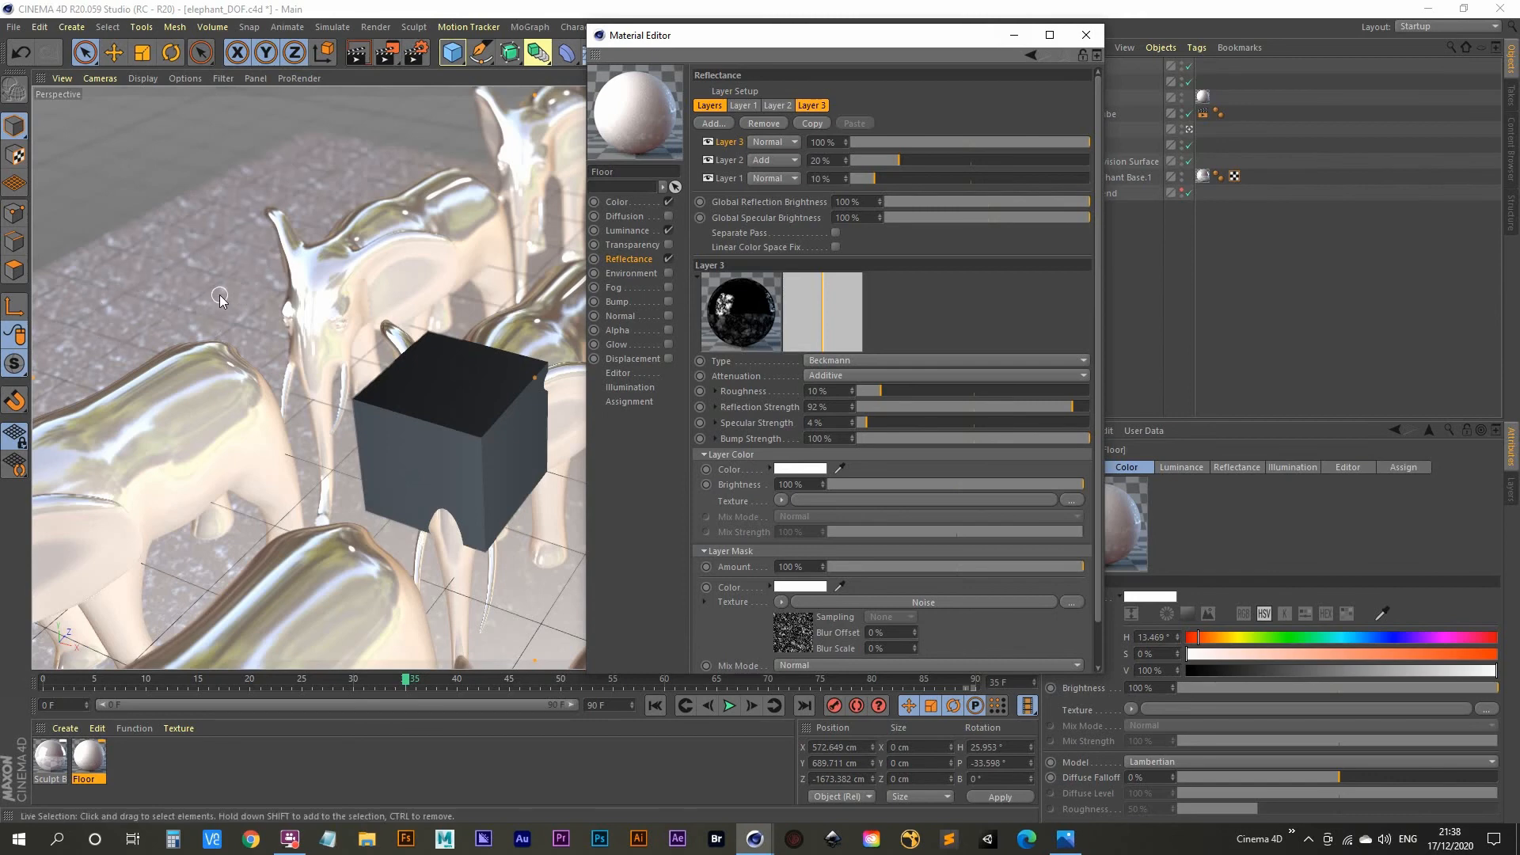
click(1013, 35)
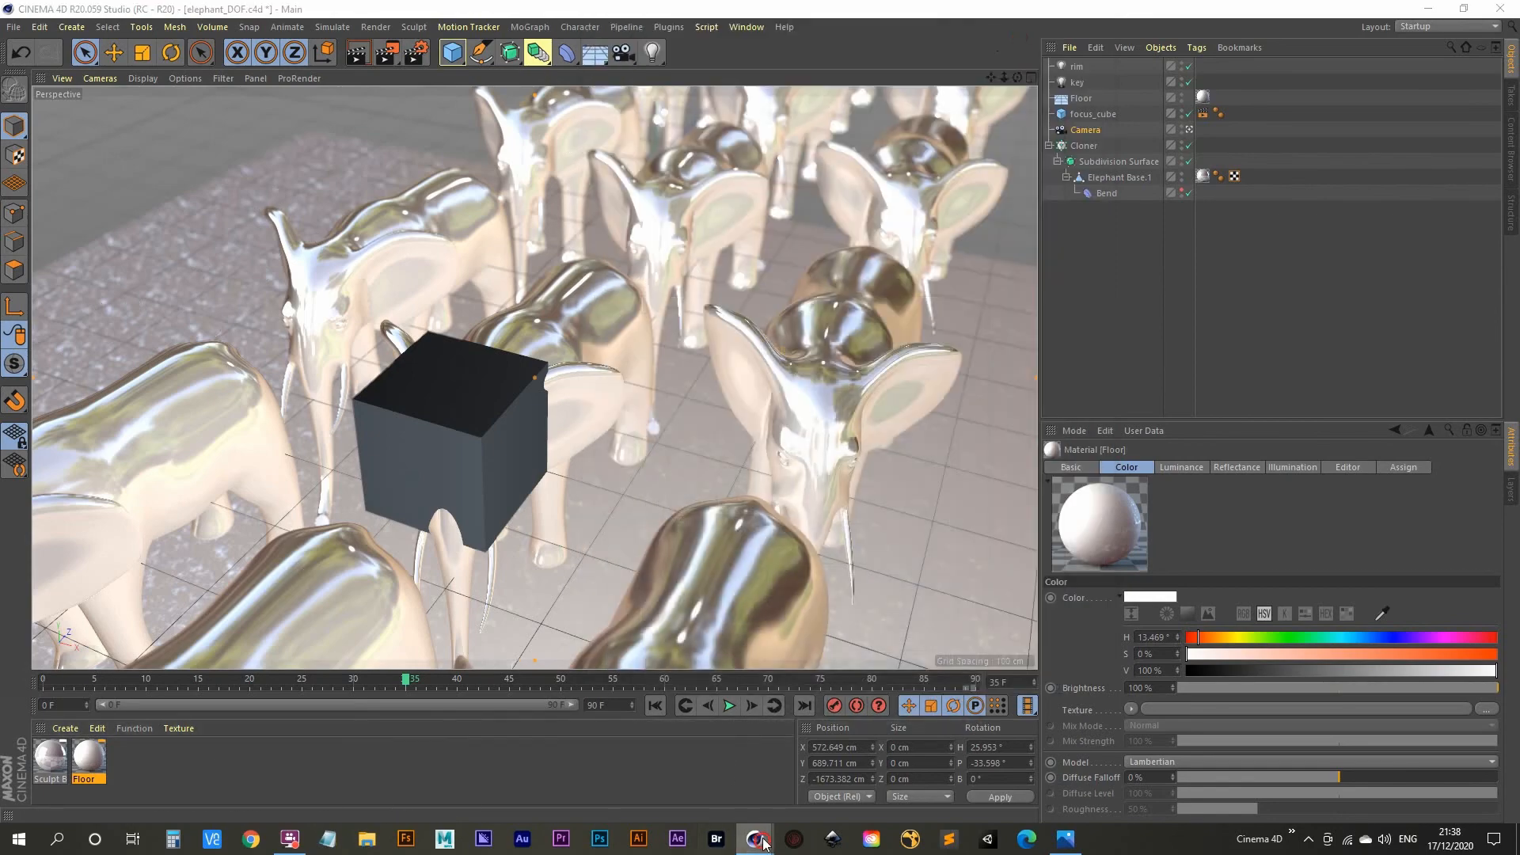
Step: Inspect the latest frame 35 render in the Picture Viewer for floor noise and depth of field
mouse_move(754, 840)
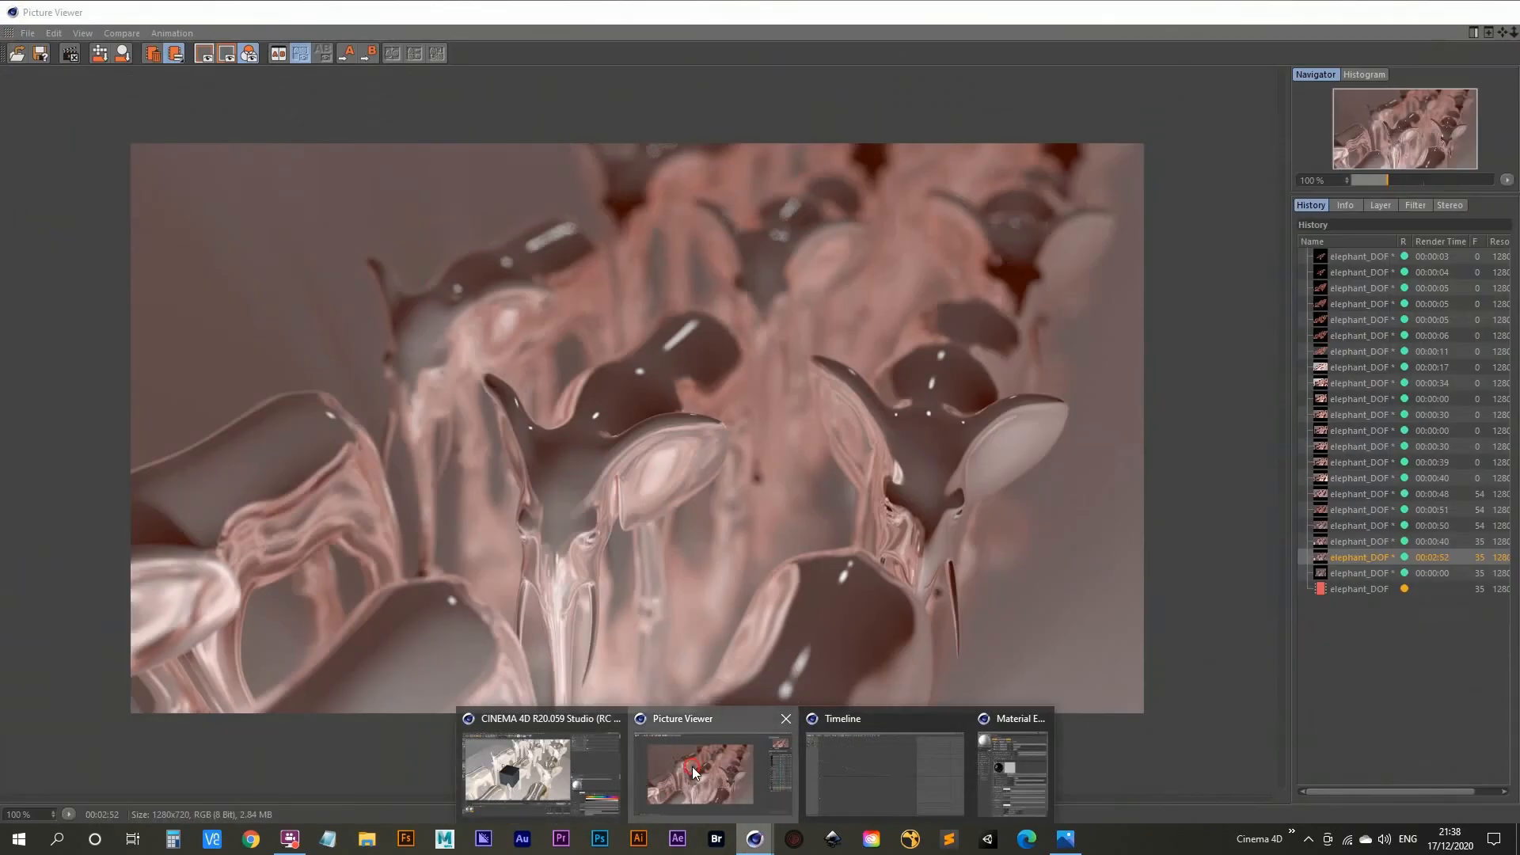
click(692, 766)
click(1344, 590)
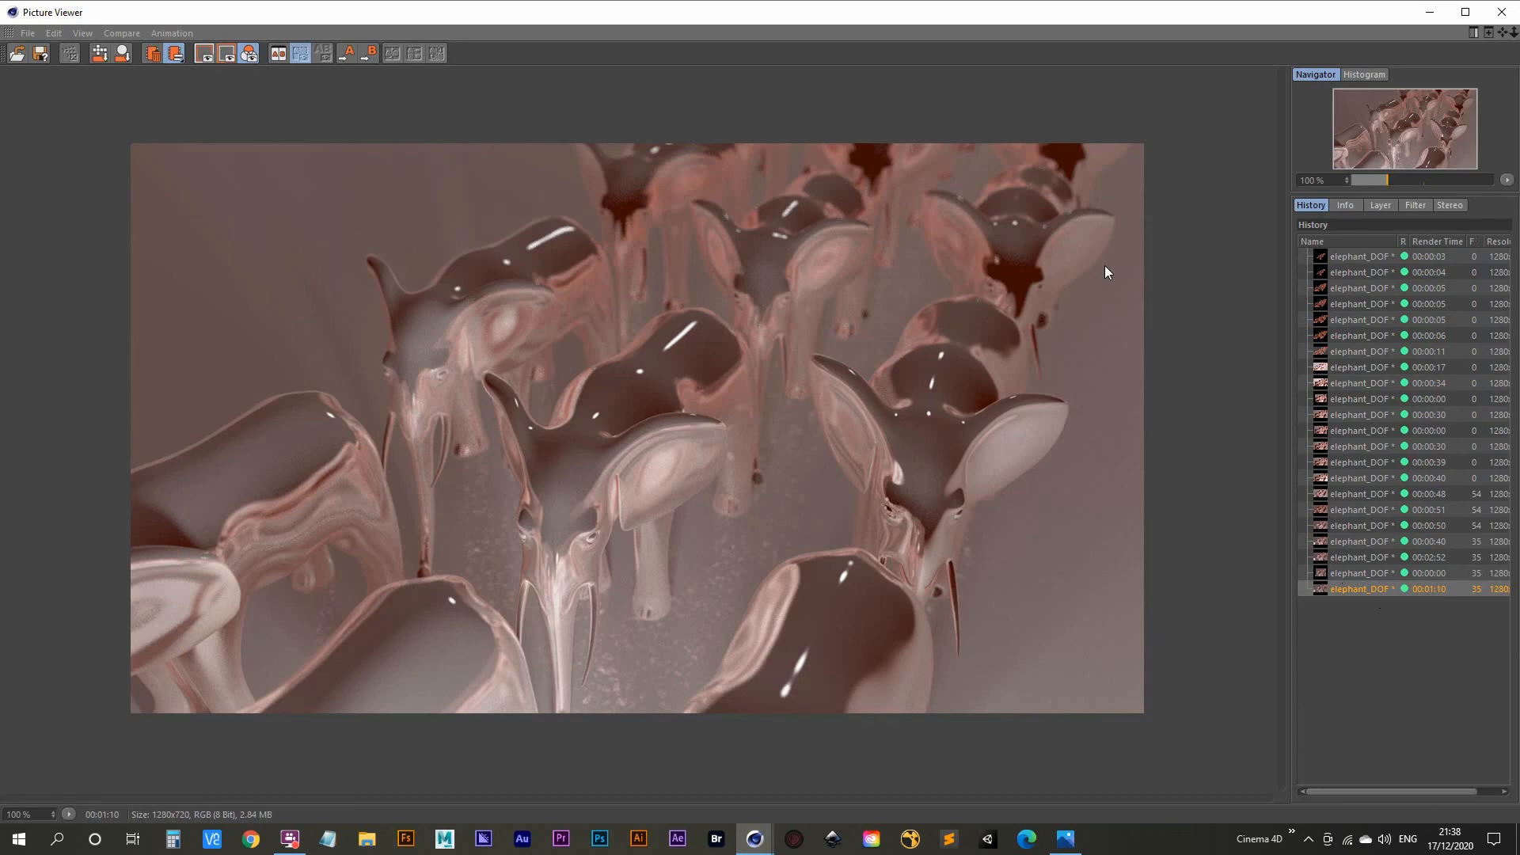
click(1429, 12)
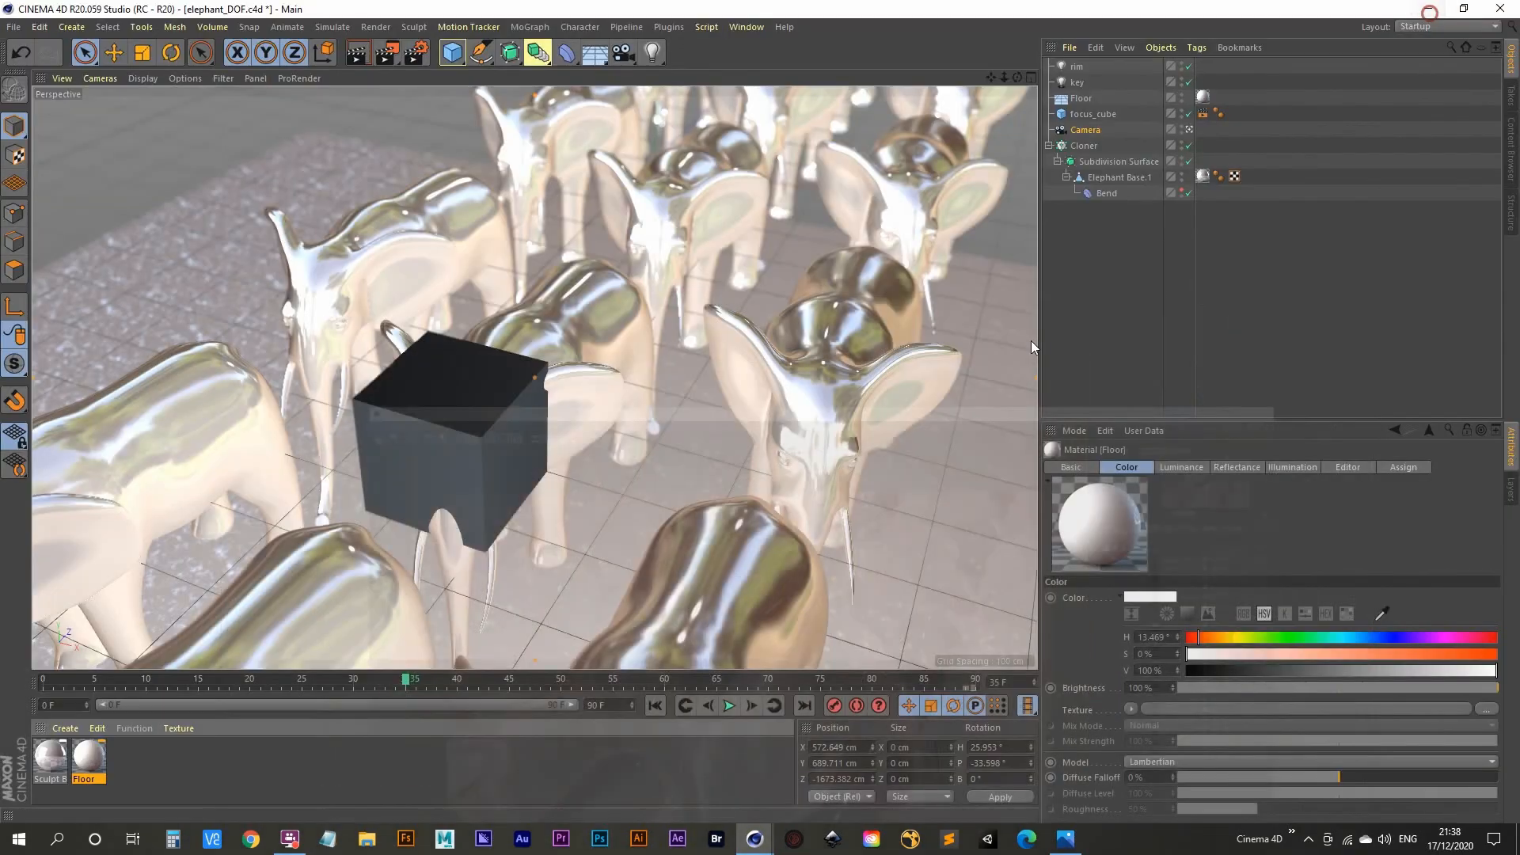
Step: Set the camera's F-Stop to 0.2 in its physical renderer settings
click(1087, 133)
click(1197, 528)
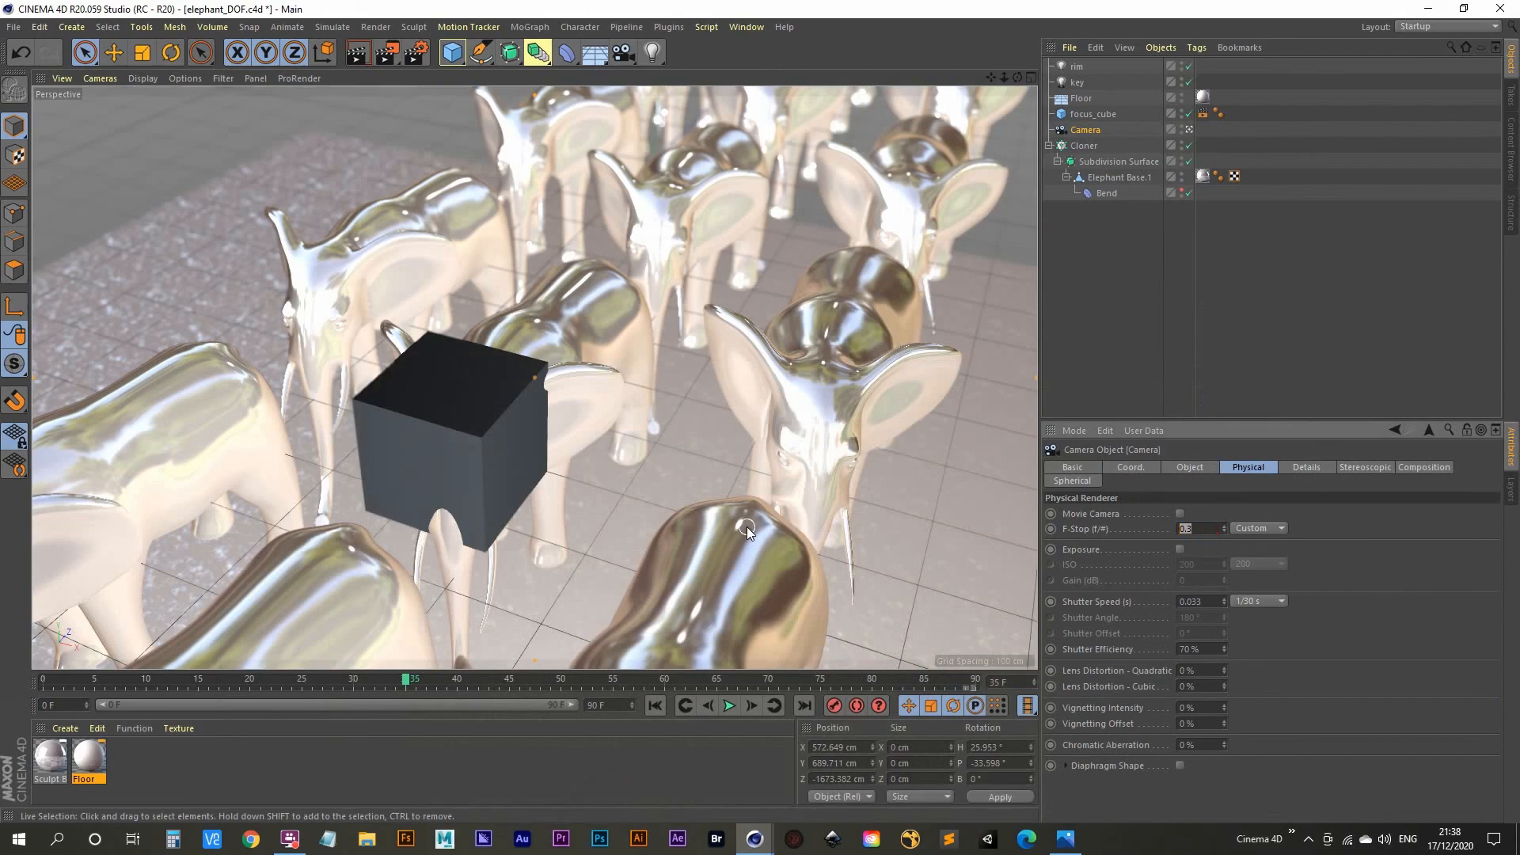
text(0.2)
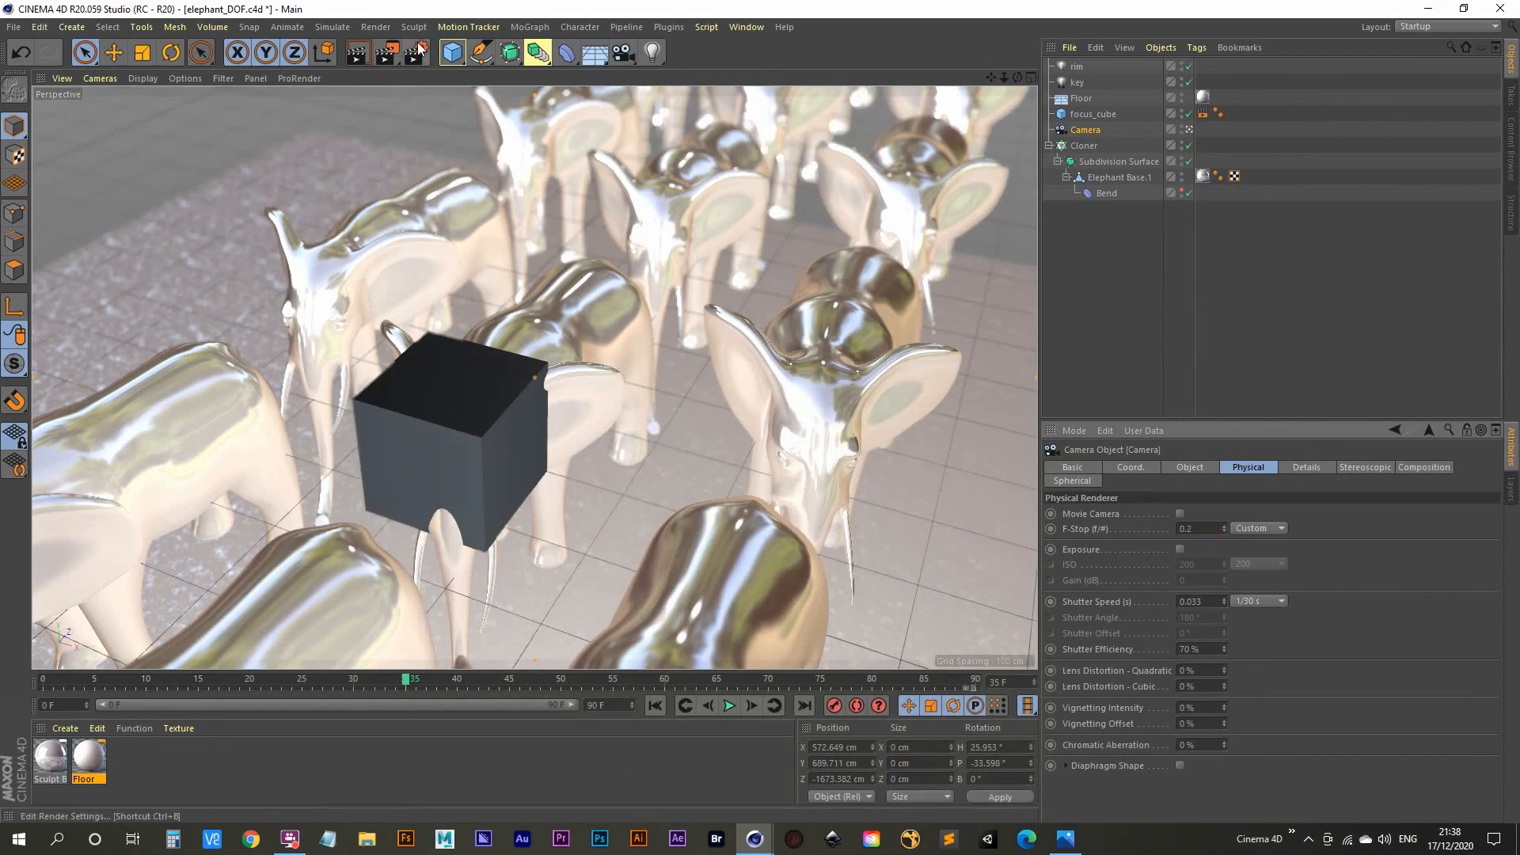
Step: Render frame 35 to the Picture Viewer and enable the Ambient Occlusion effect in the render settings
click(389, 54)
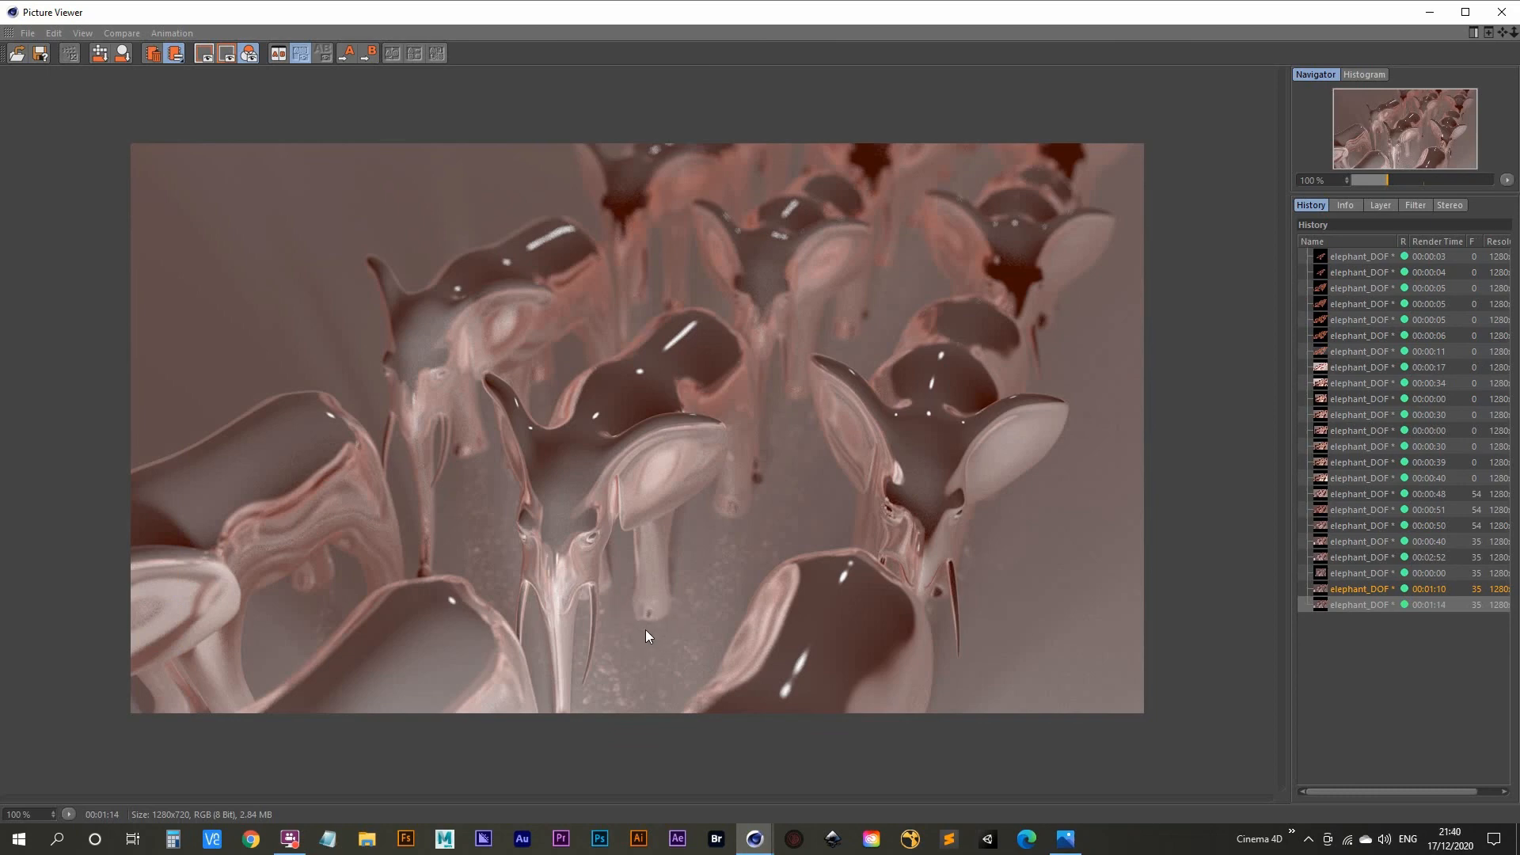
click(1430, 12)
click(413, 52)
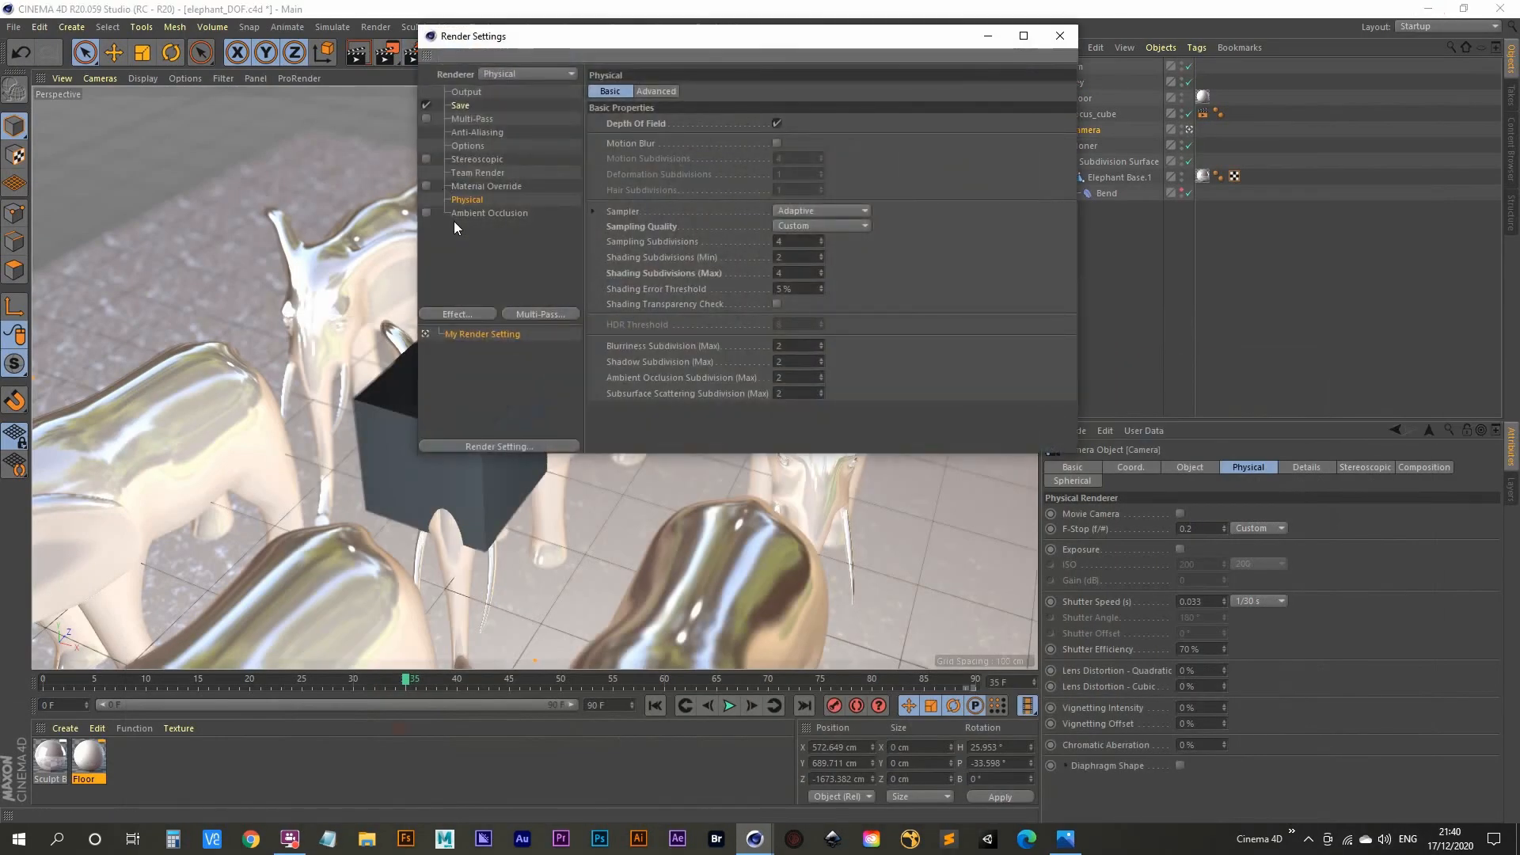
click(453, 213)
click(426, 213)
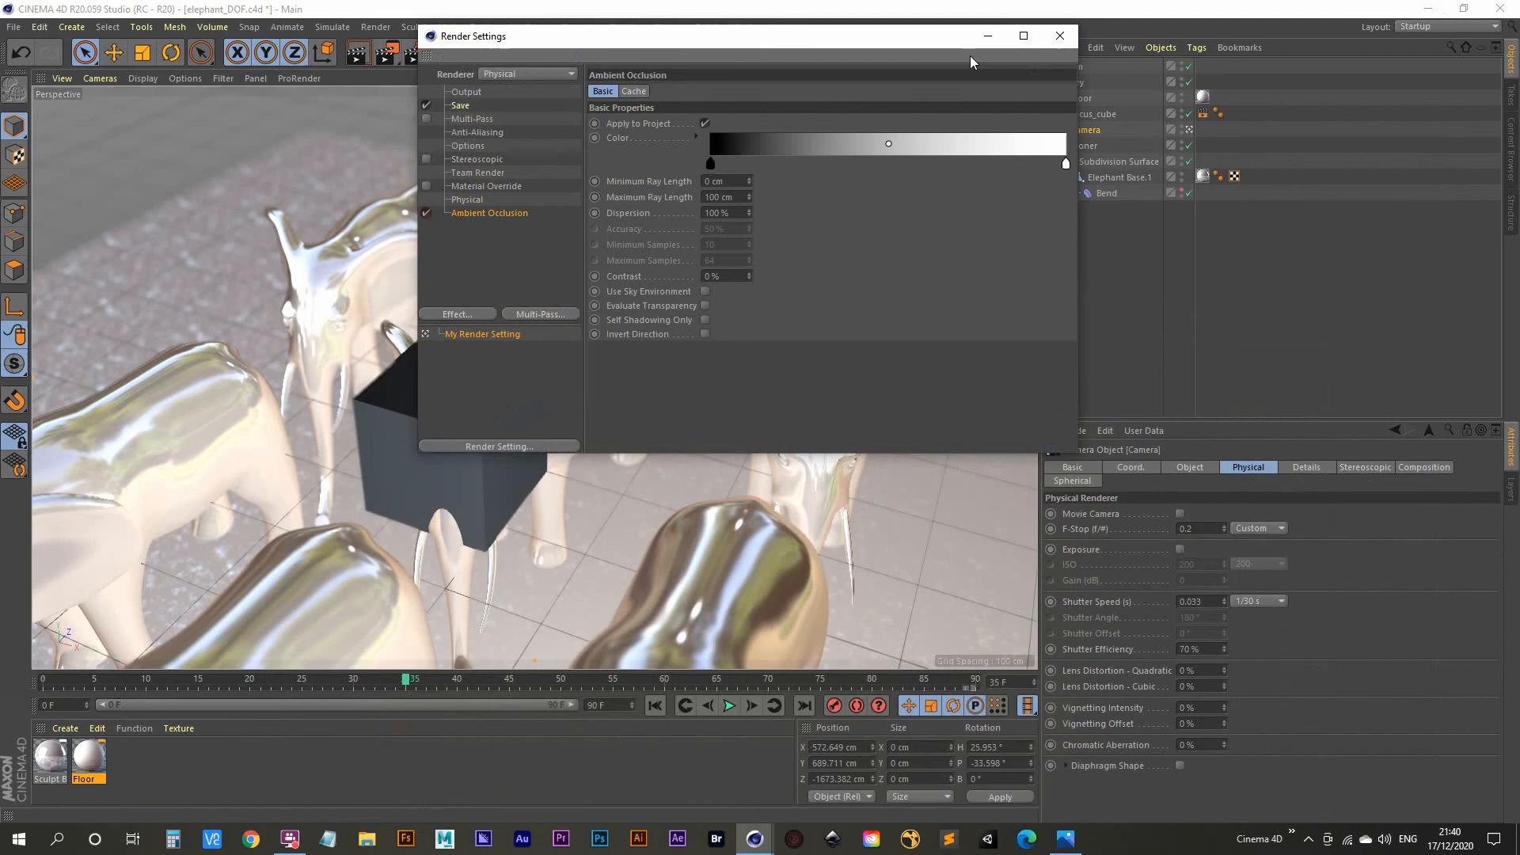
click(1060, 36)
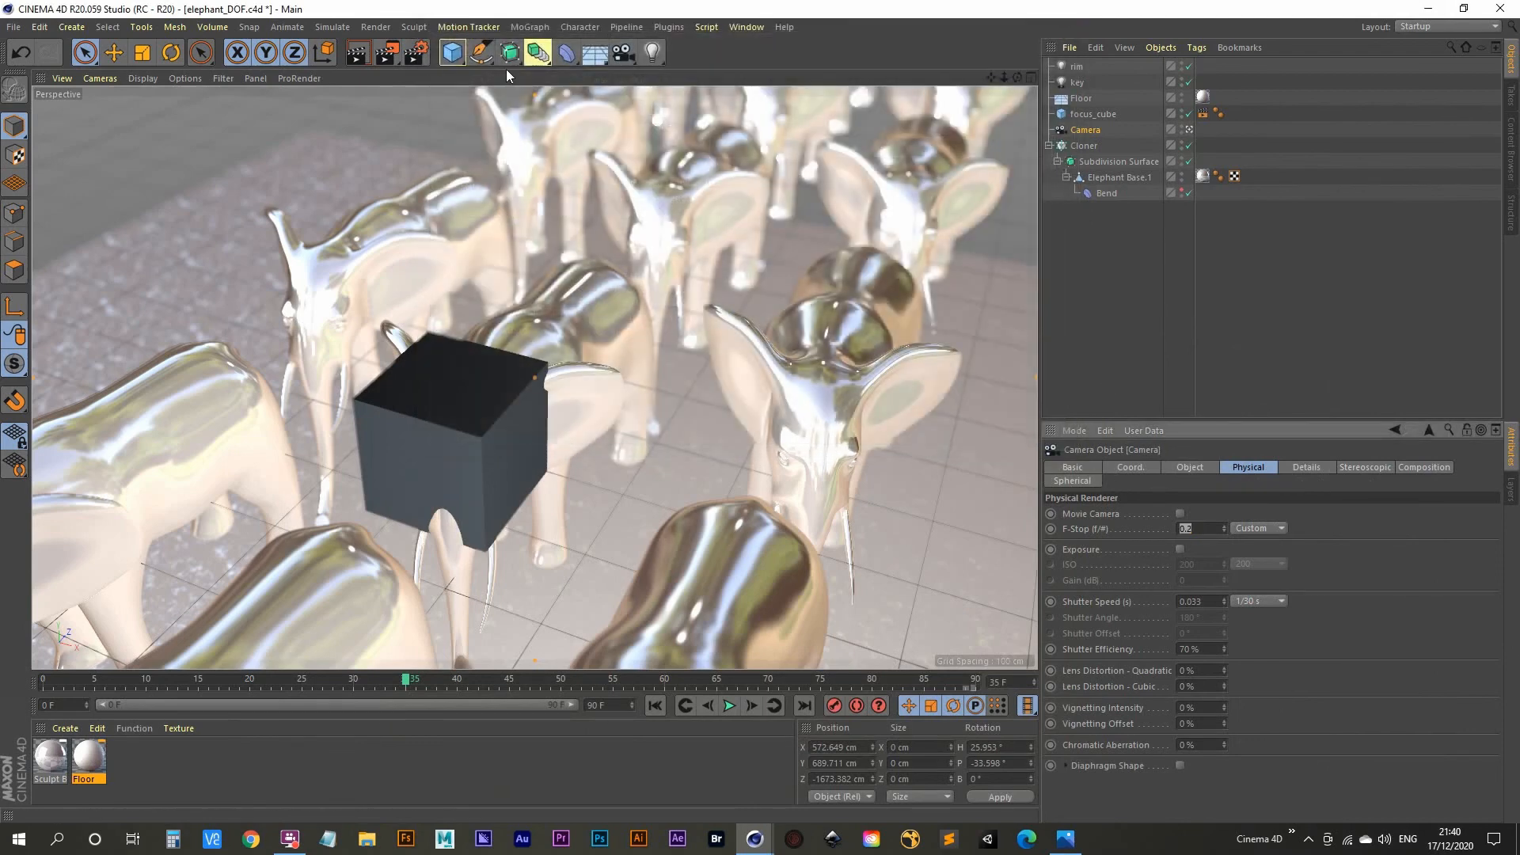
Step: Render frame 35 again with Ambient Occlusion and compare it with the previous render in the Picture Viewer history
click(387, 52)
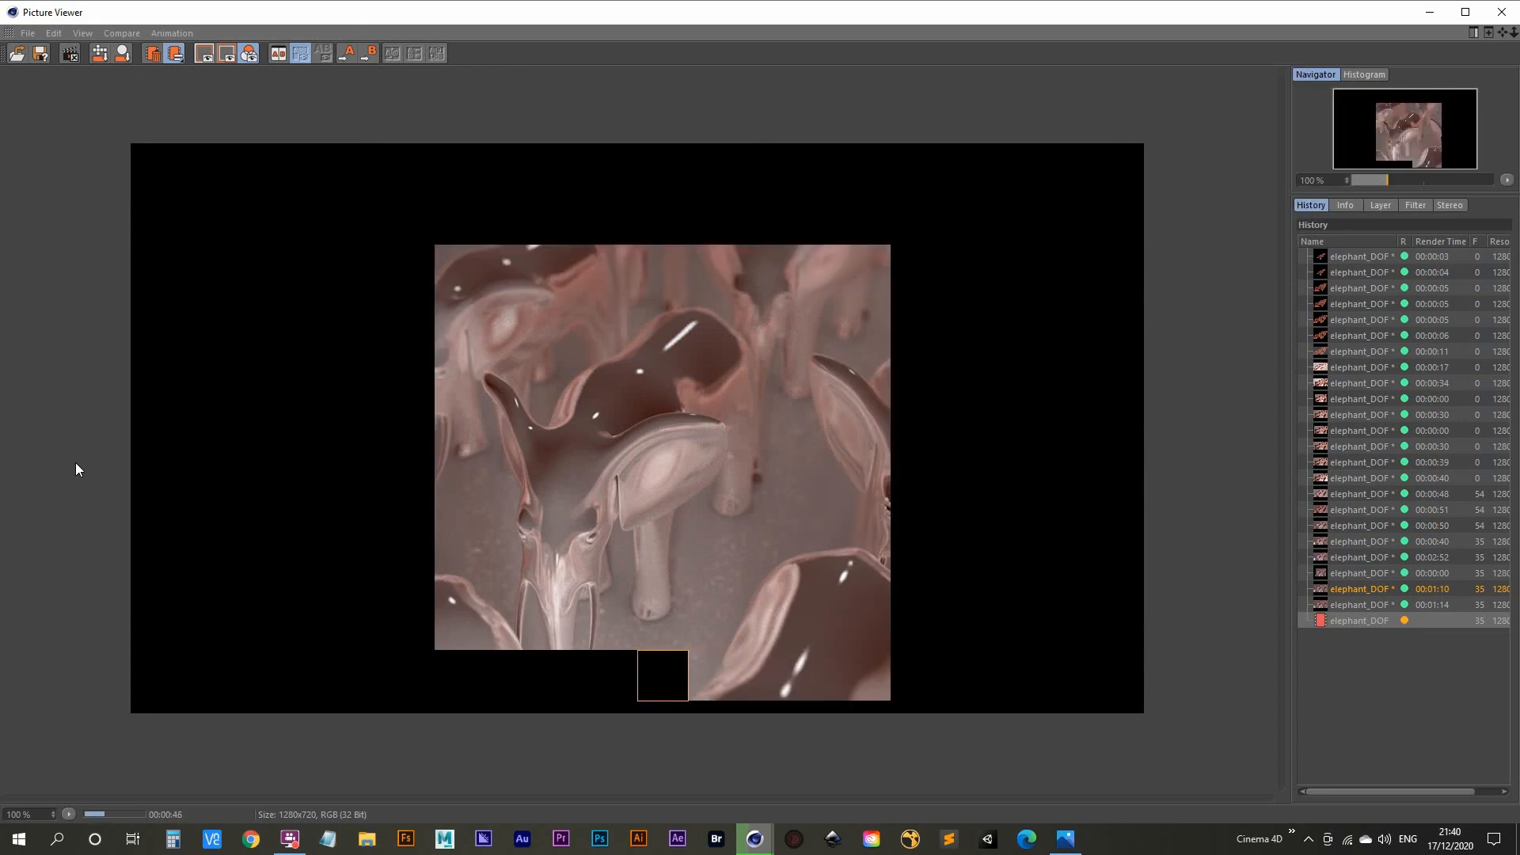
click(1376, 605)
key(Down)
key(Up)
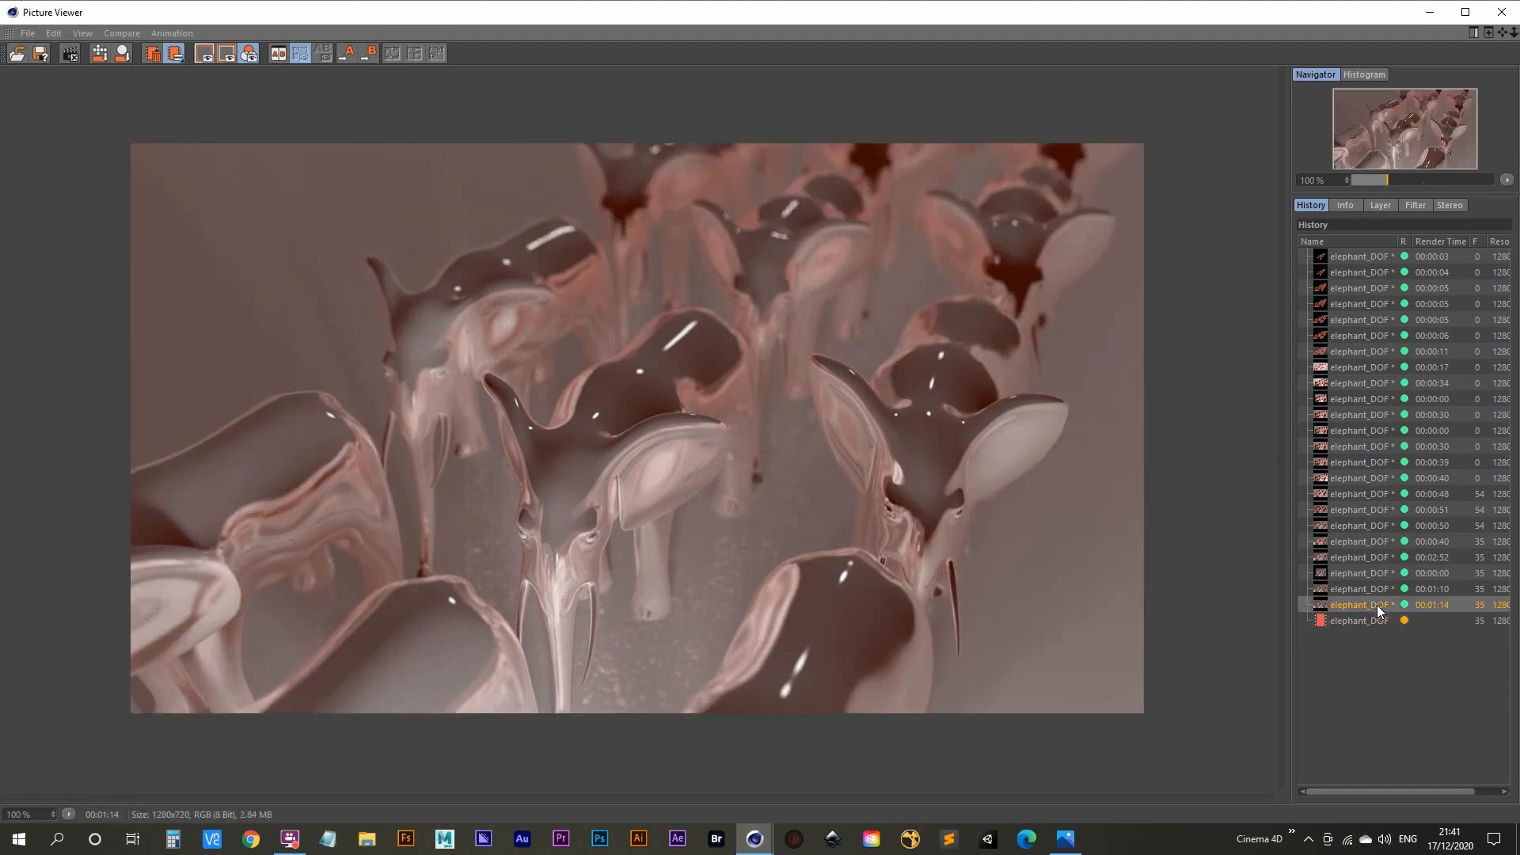
key(Down)
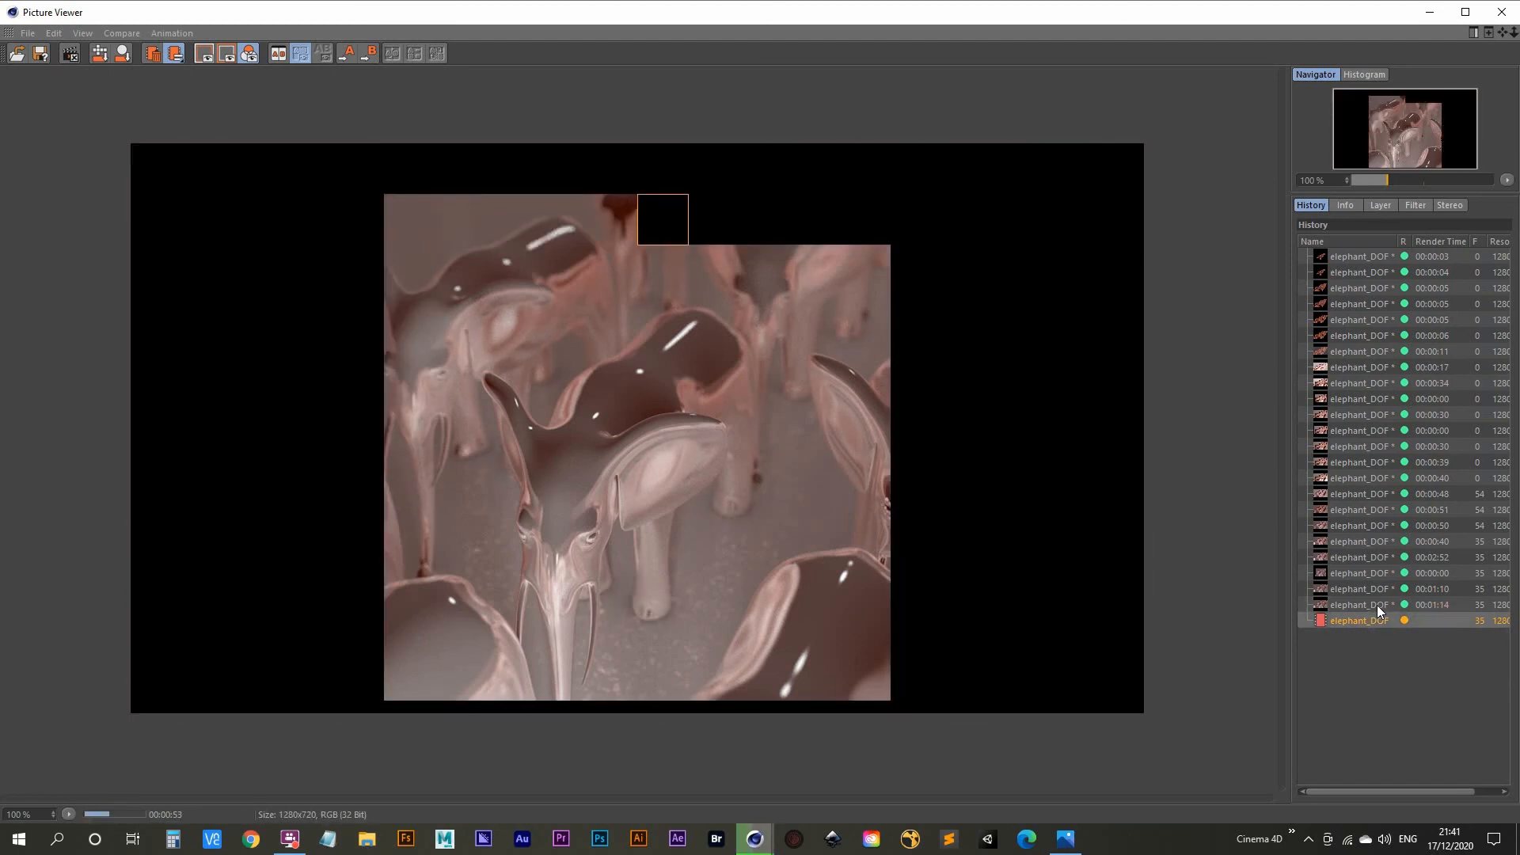
click(1429, 11)
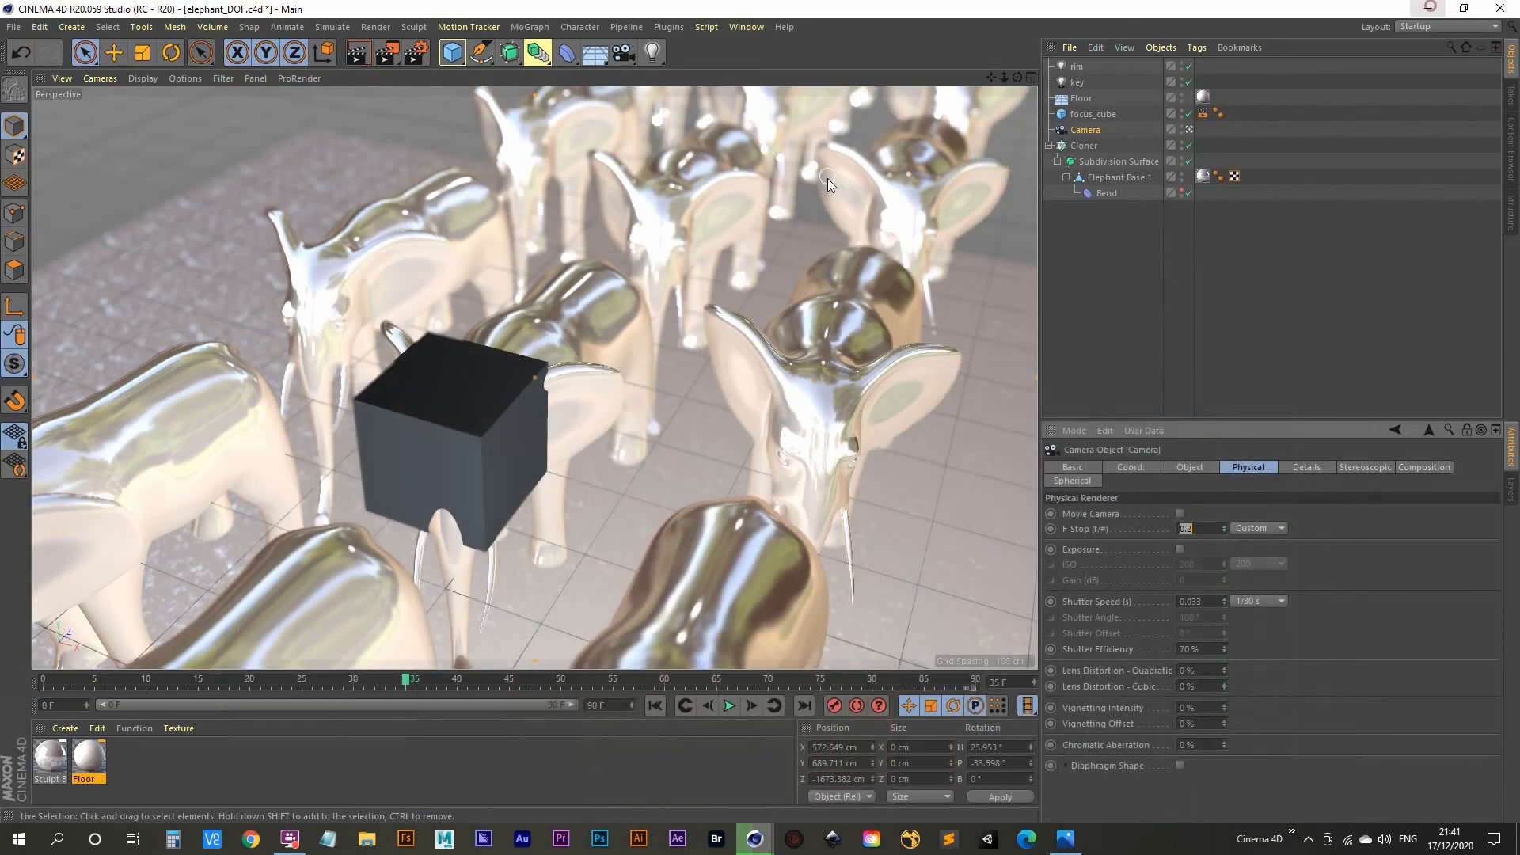
Step: Set the render output size to 1920 x 1080 pixels
click(415, 52)
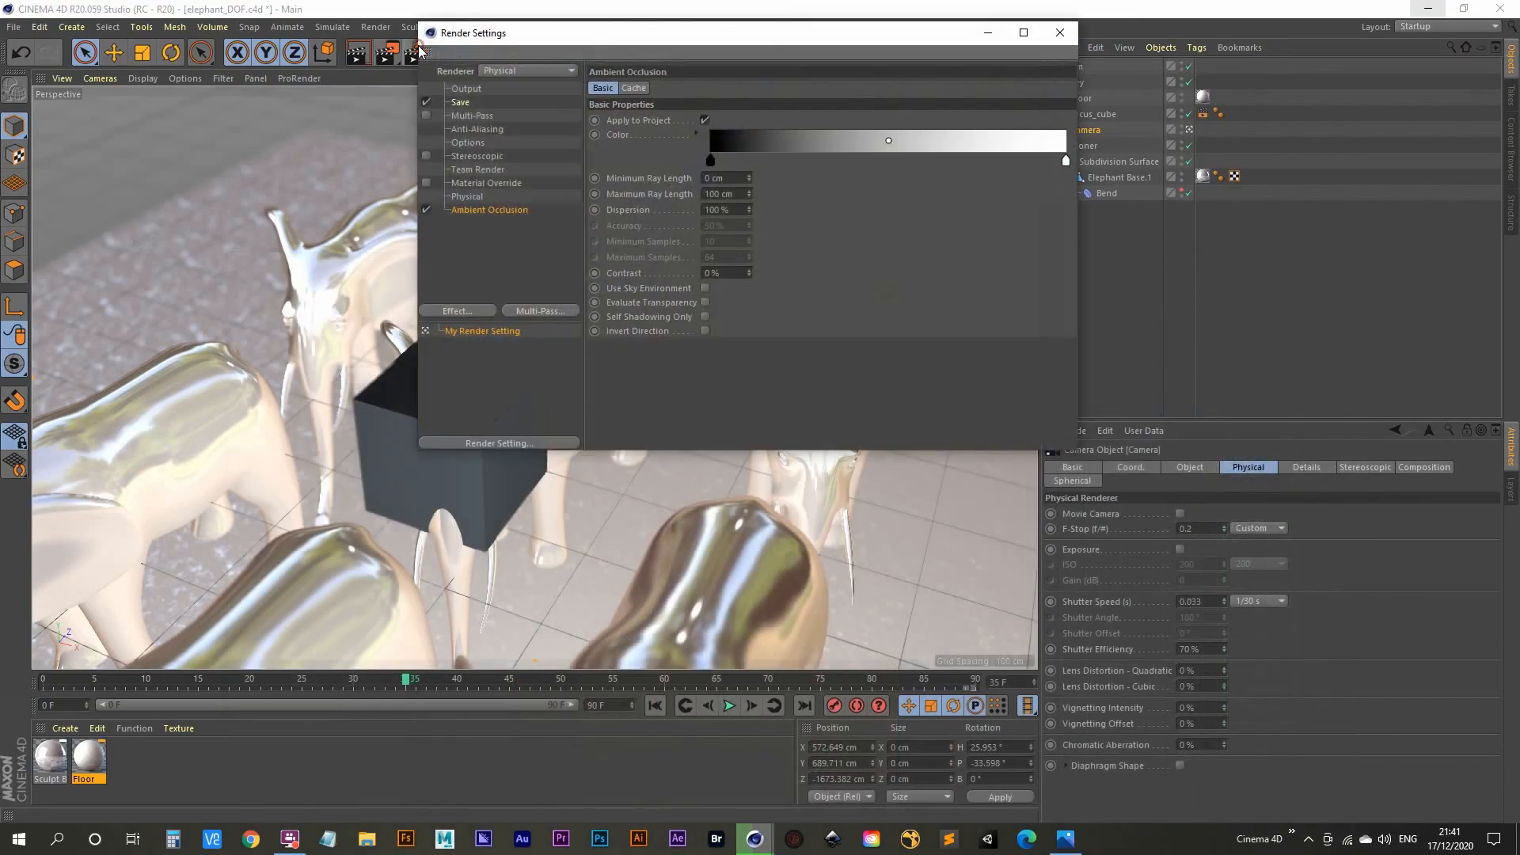
click(468, 89)
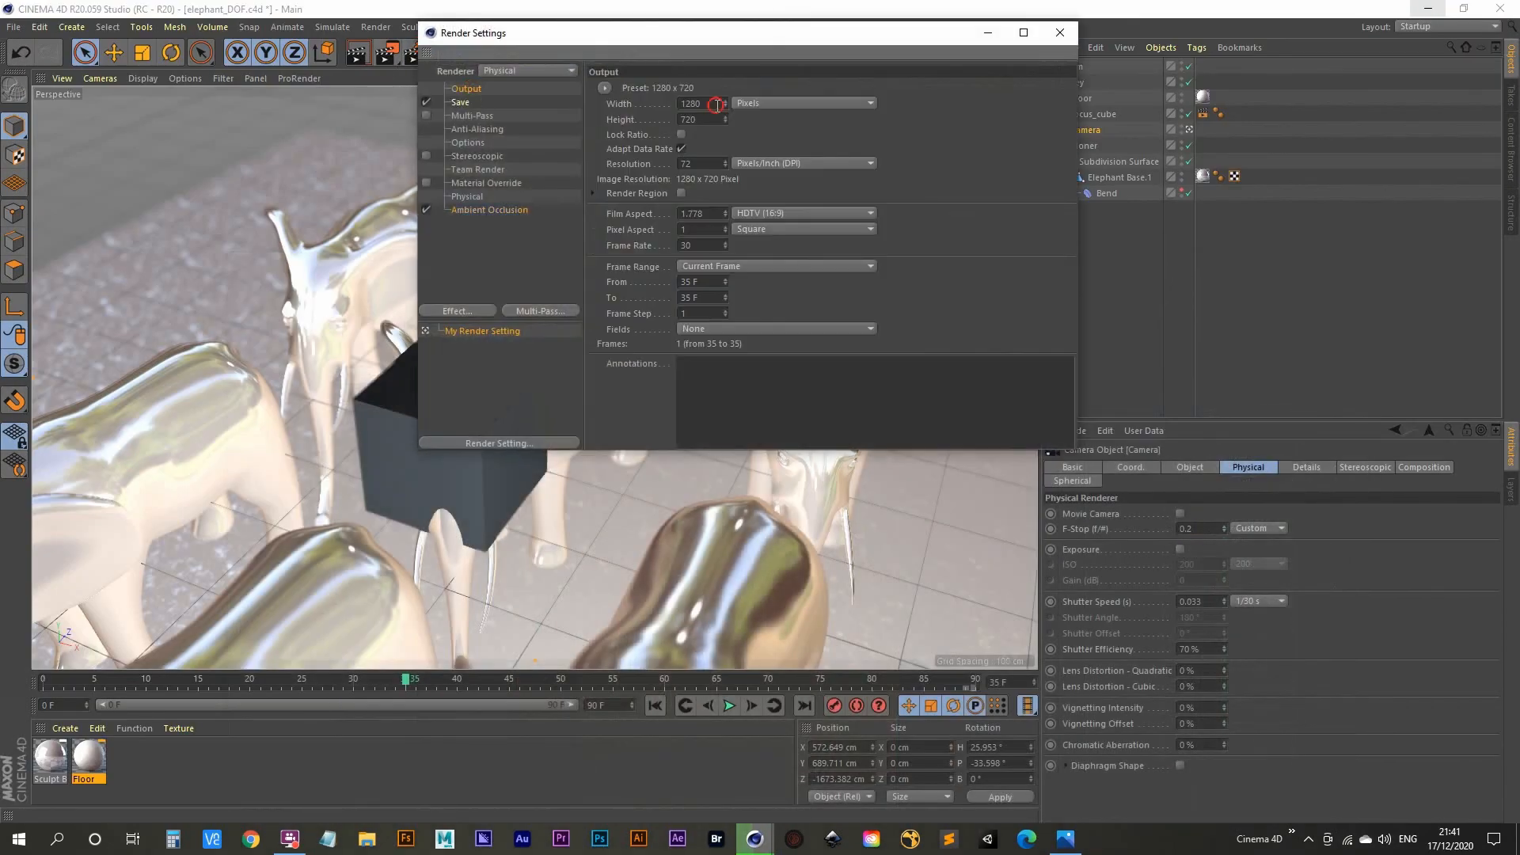
drag(710, 104, 546, 92)
drag(707, 118, 616, 119)
click(713, 102)
text(1920)
key(Tab)
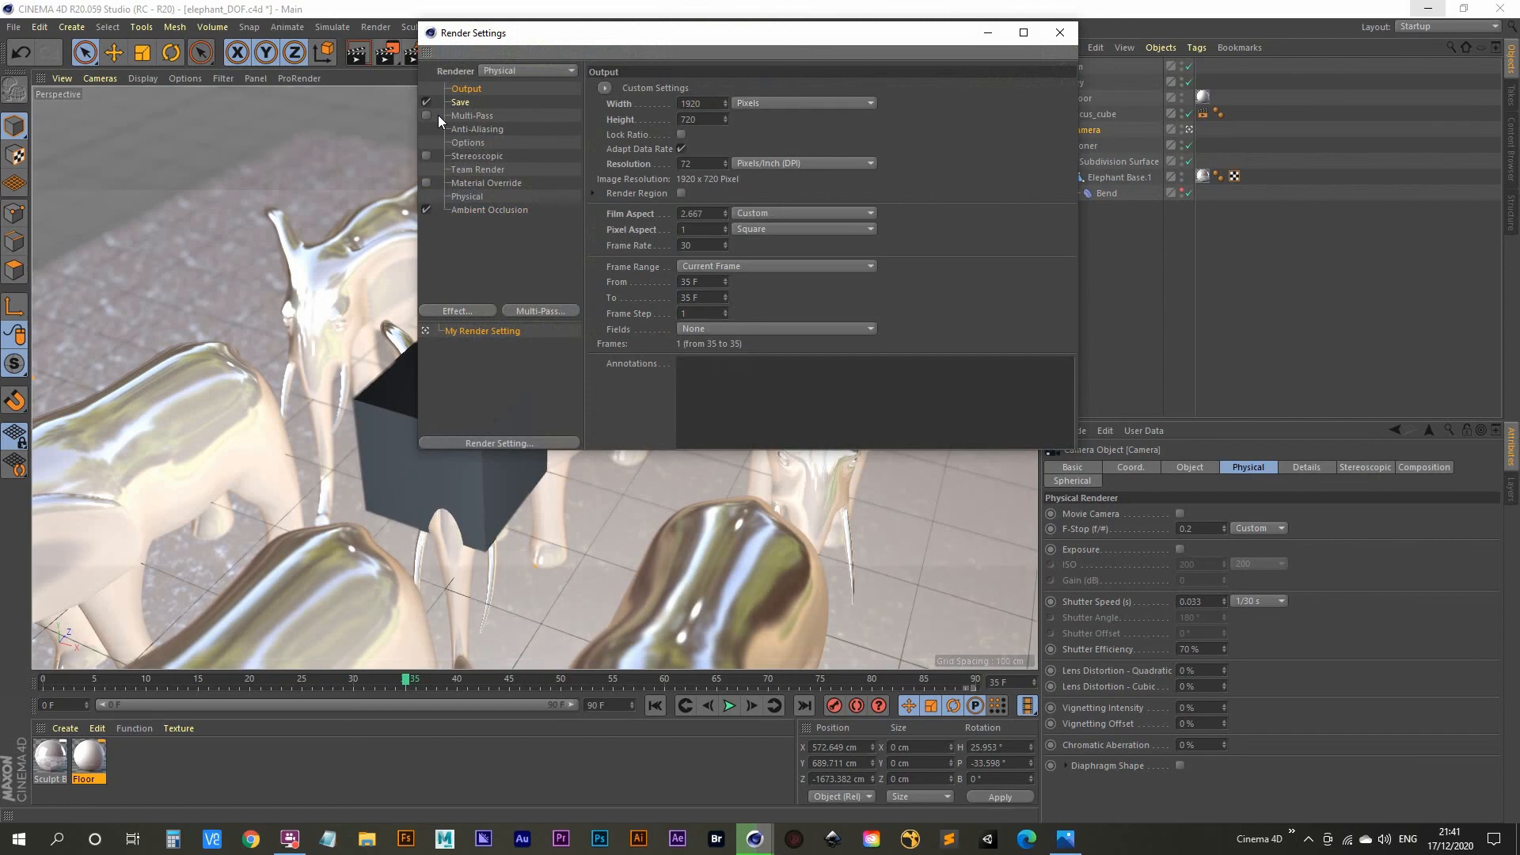
text(1080)
key(Return)
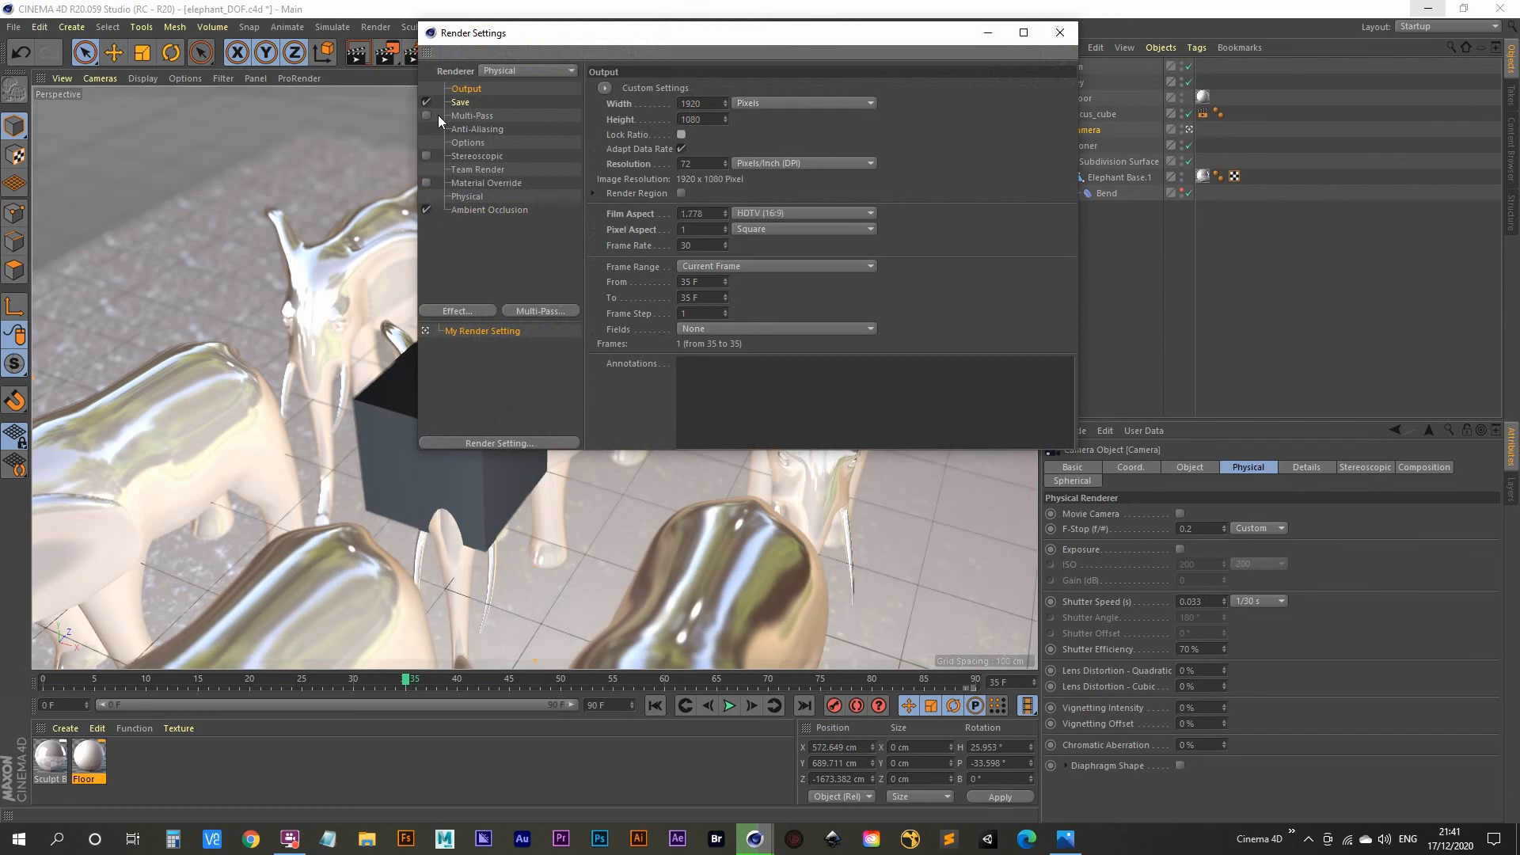
click(713, 104)
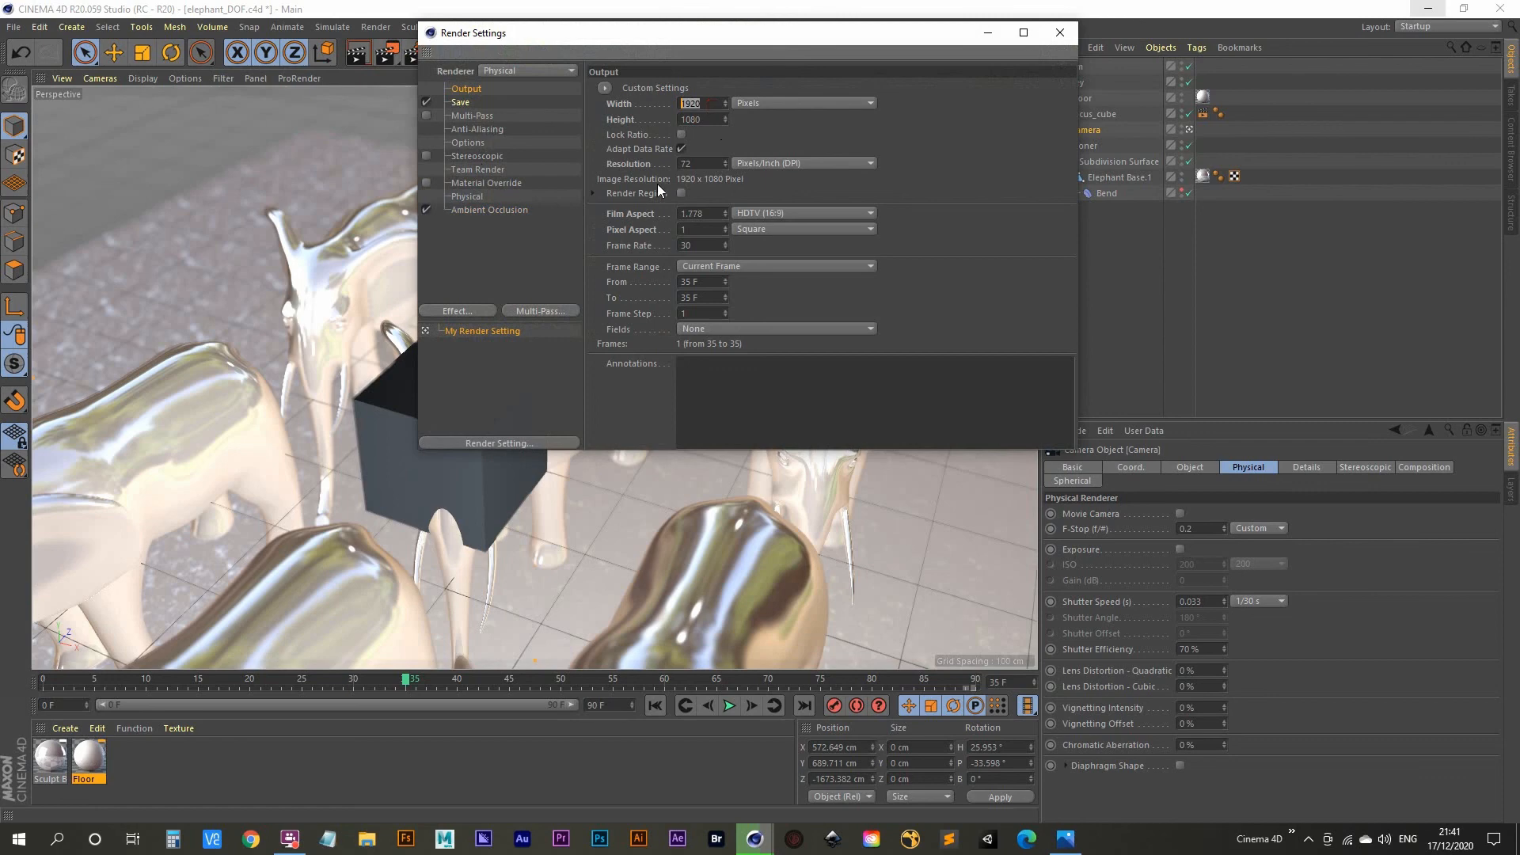
Step: Set the render output's frame range to All Frames
click(465, 88)
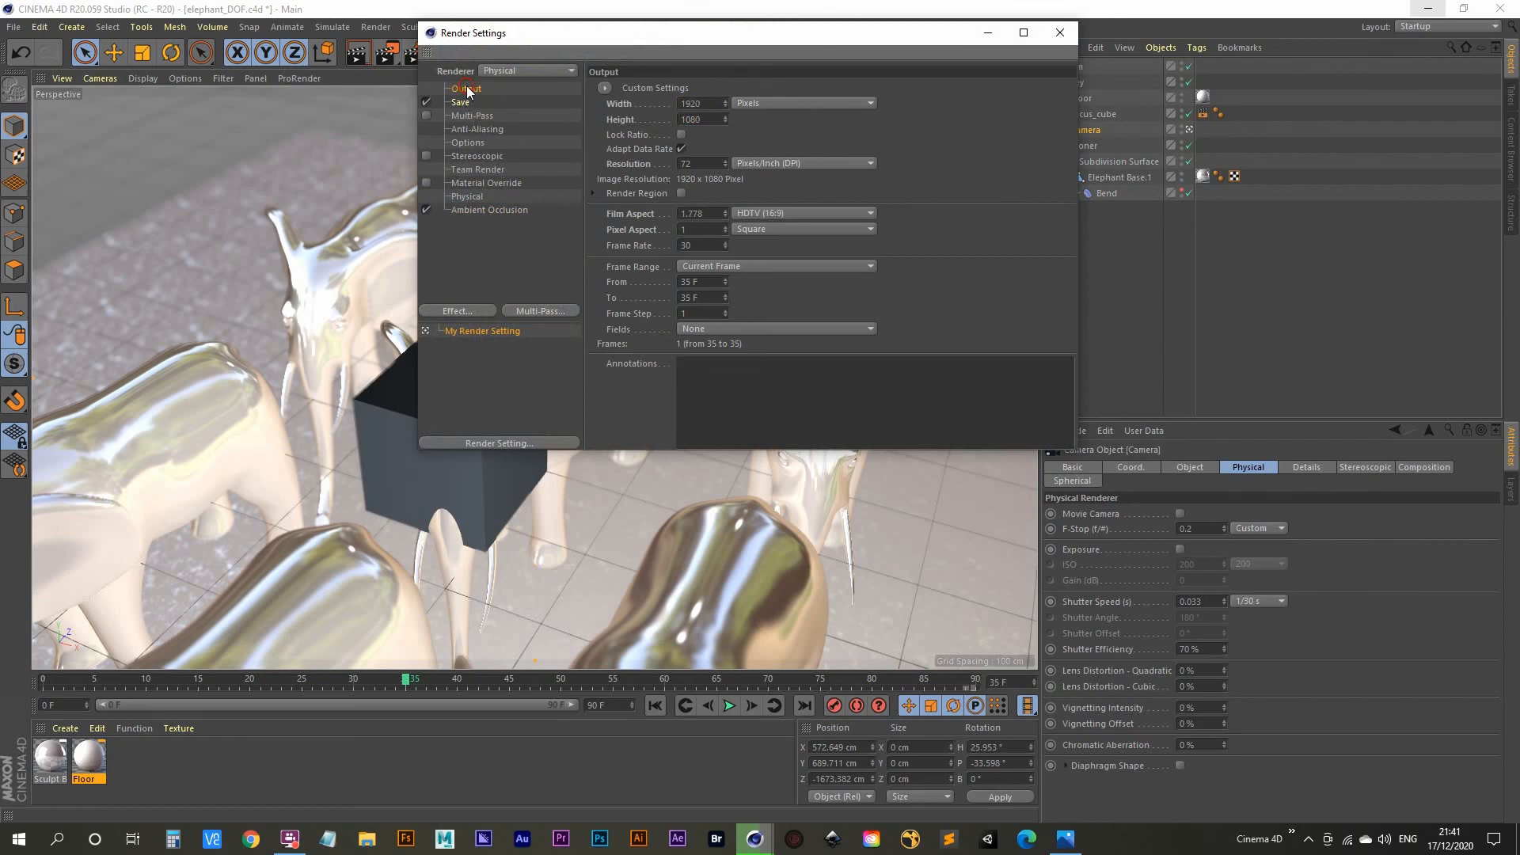
click(738, 274)
click(742, 319)
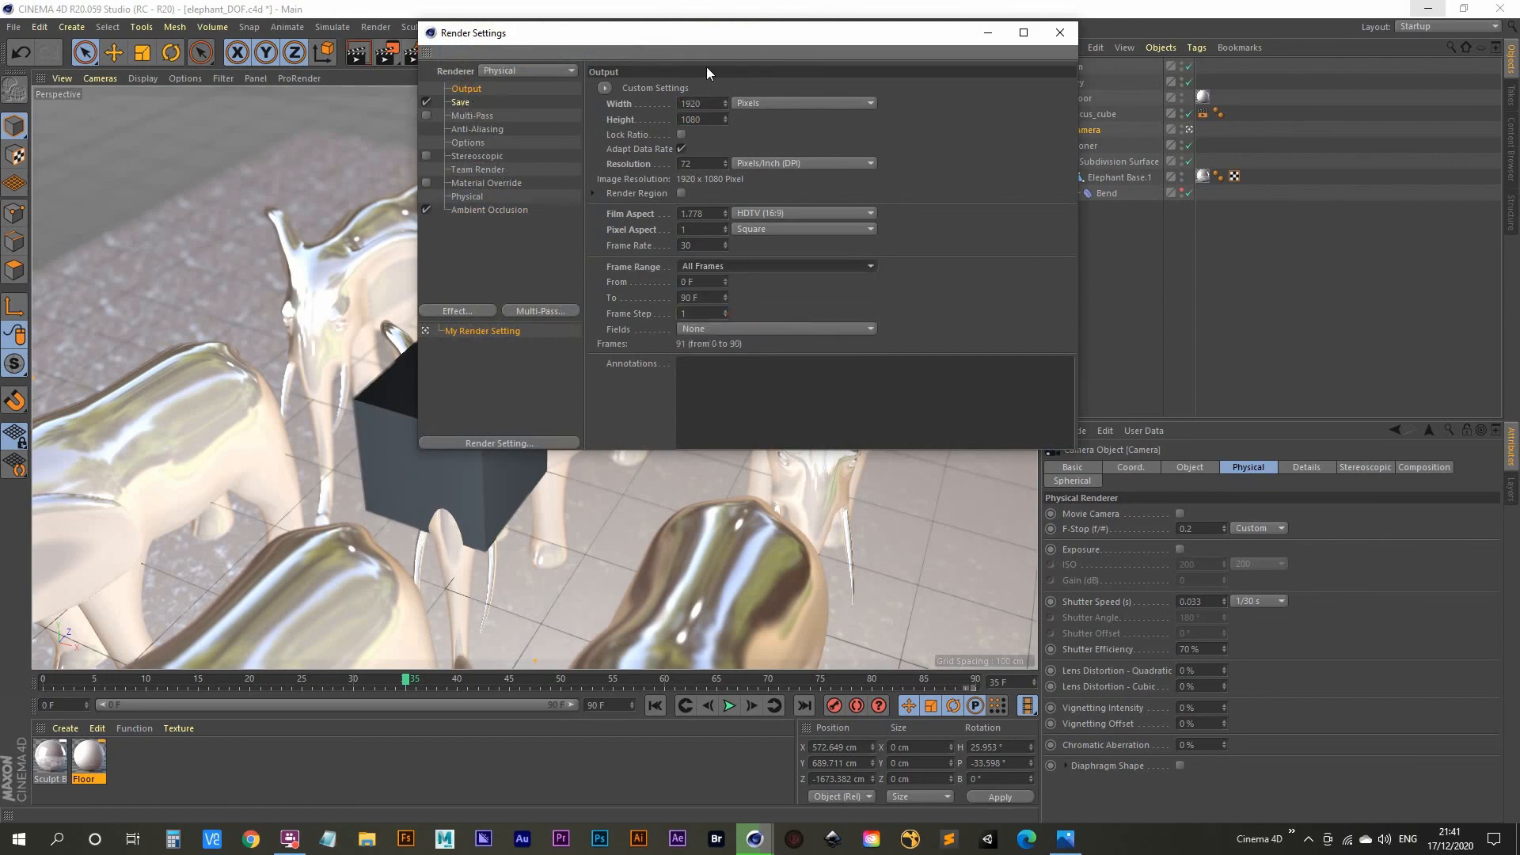
click(700, 103)
click(700, 119)
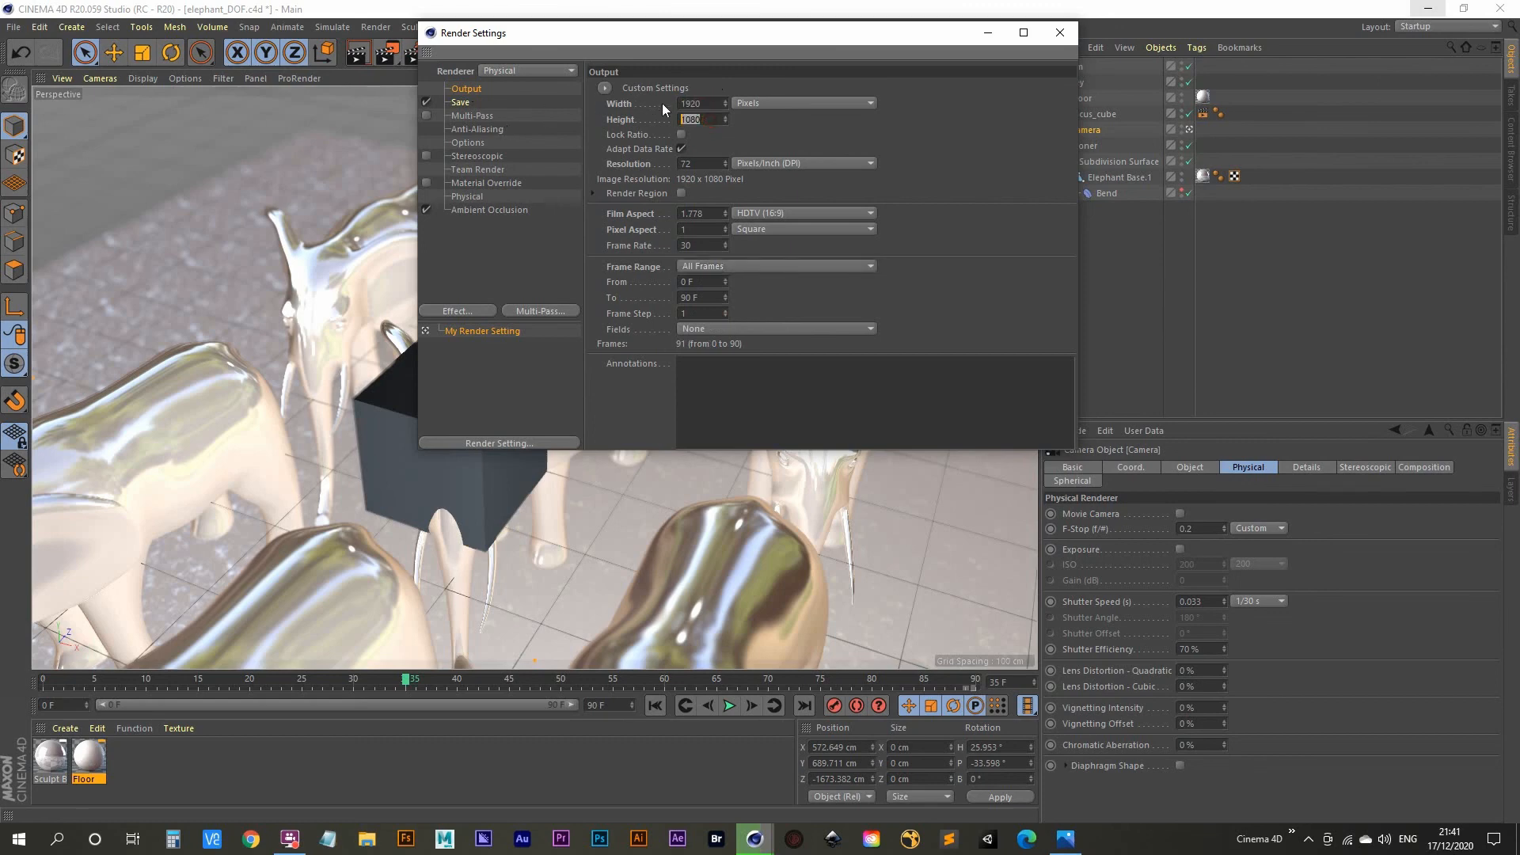
click(704, 103)
click(714, 117)
click(467, 89)
Step: Switch to File Explorer and create a folder named "sequence" inside Cinema 4D\Elephant_DOF, opening it
click(461, 102)
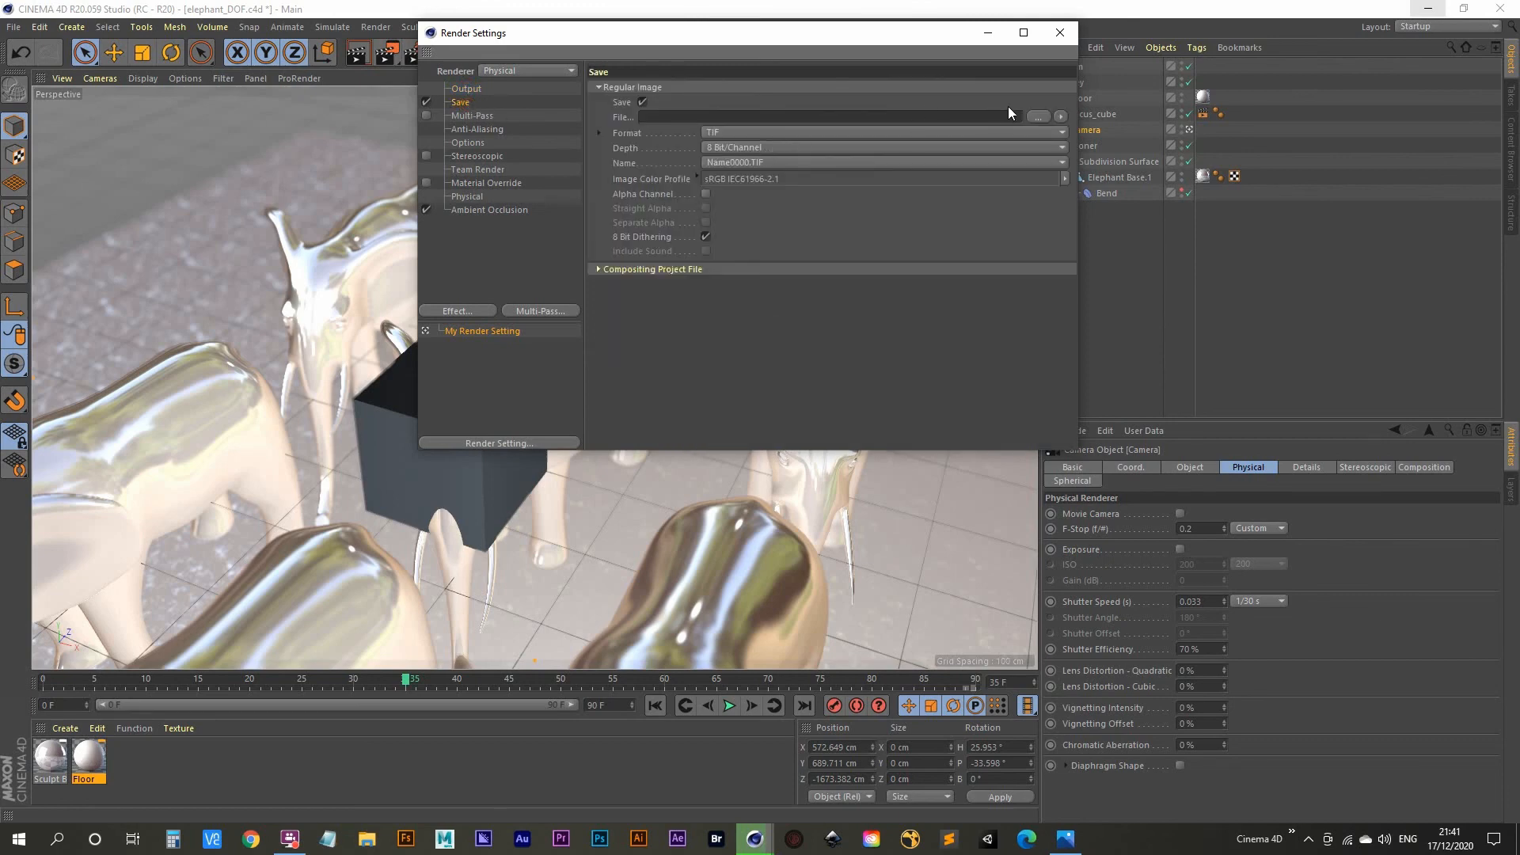
click(368, 840)
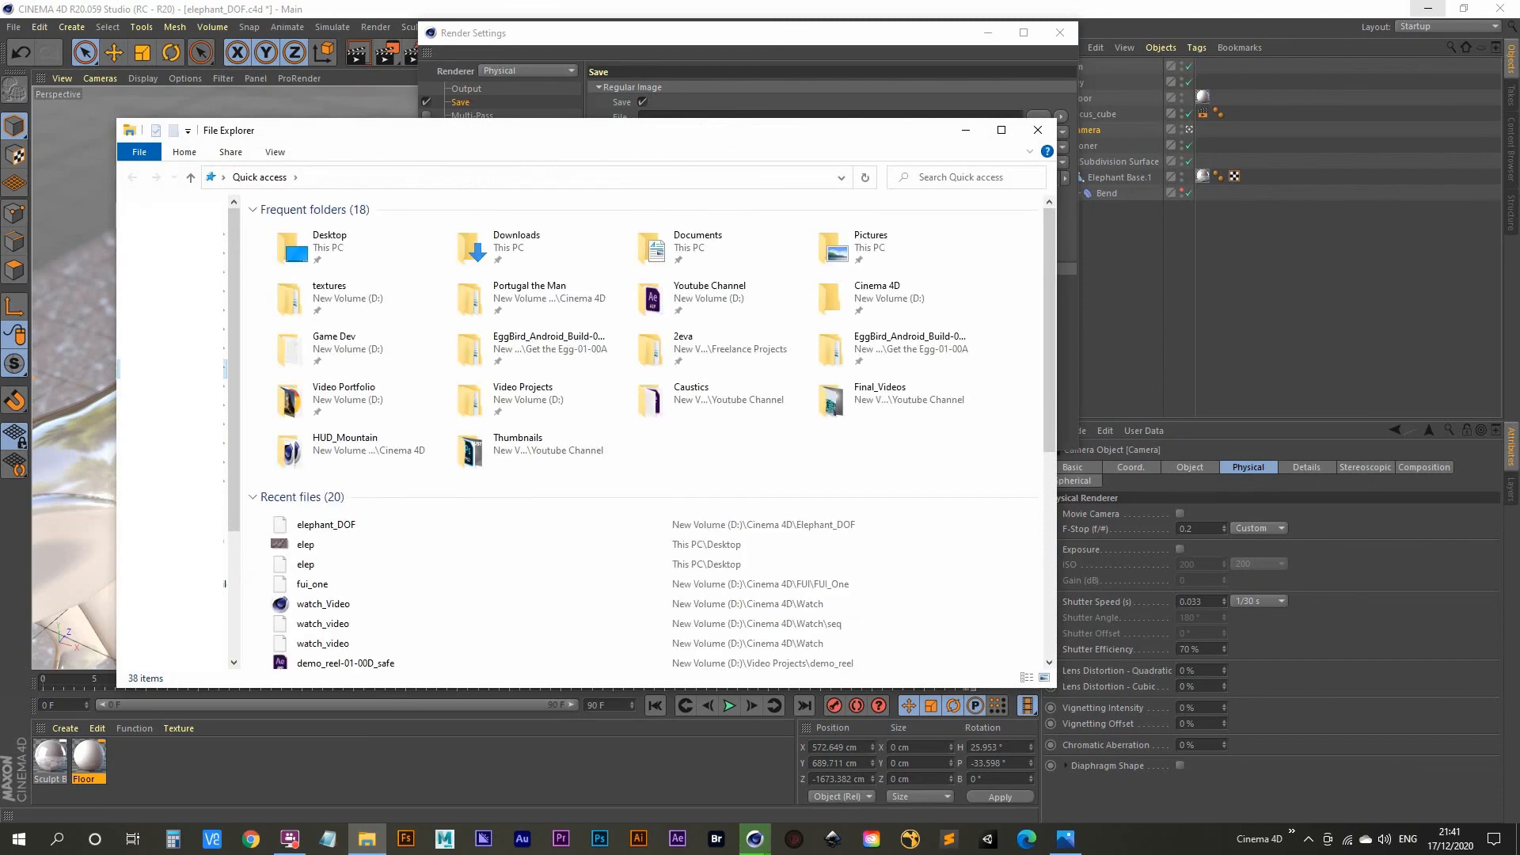
double_click(383, 370)
click(388, 369)
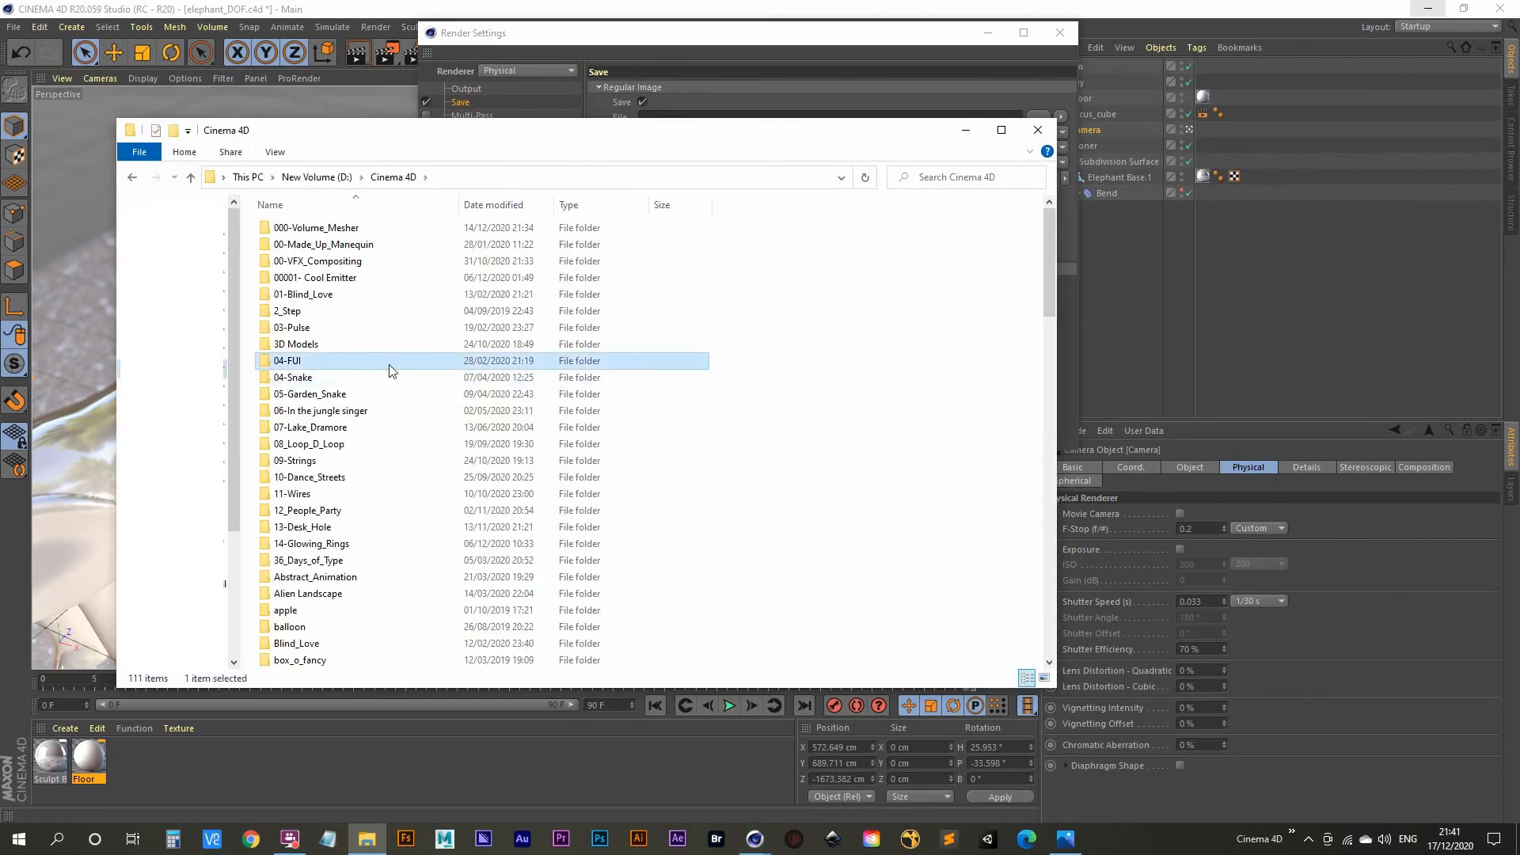
text(el)
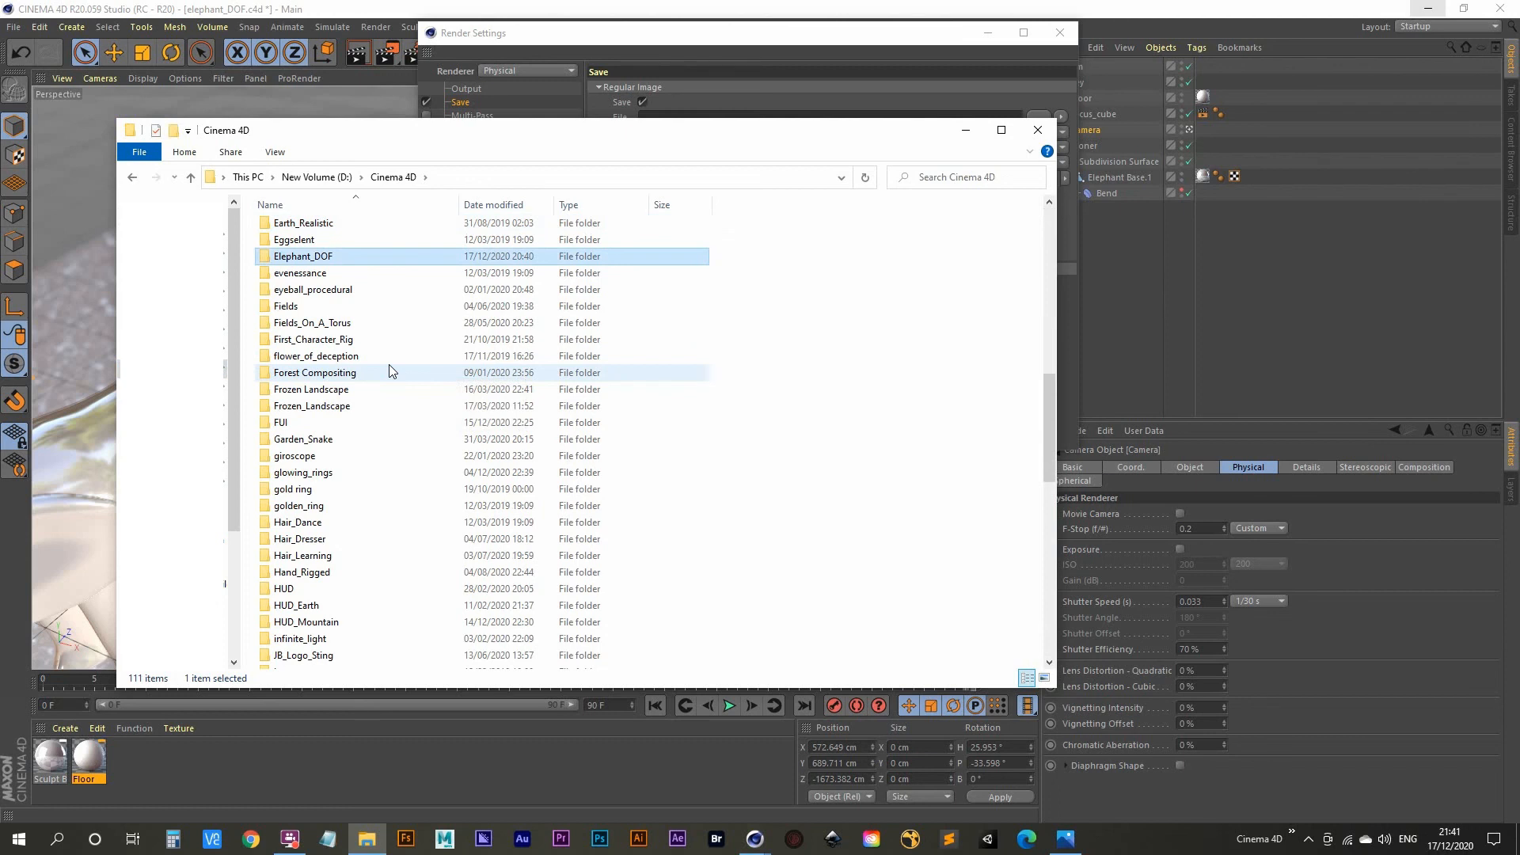
key(Return)
right_click(407, 363)
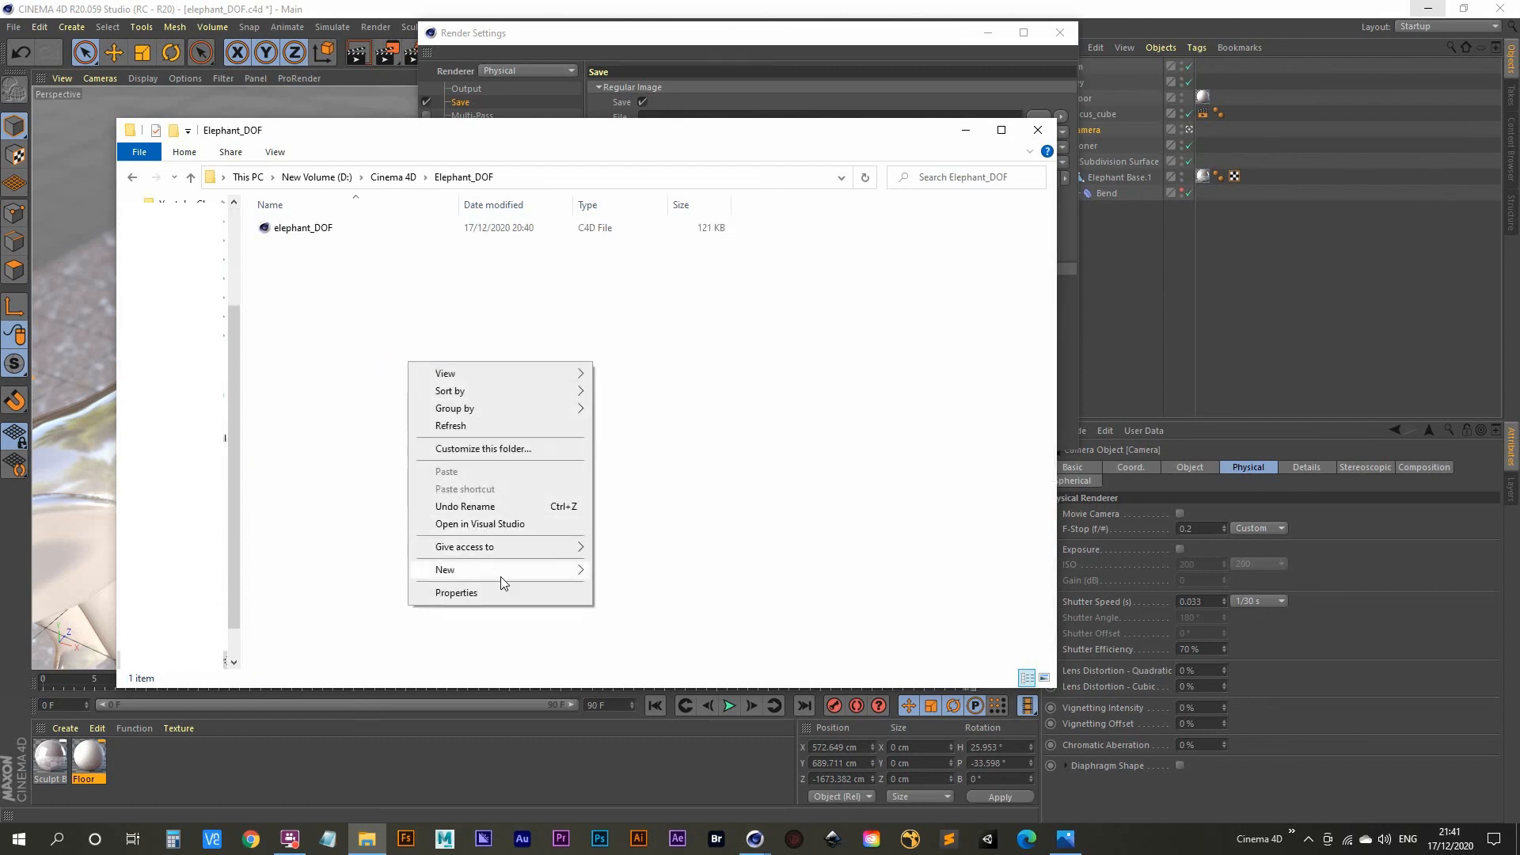
mouse_move(515, 571)
click(656, 571)
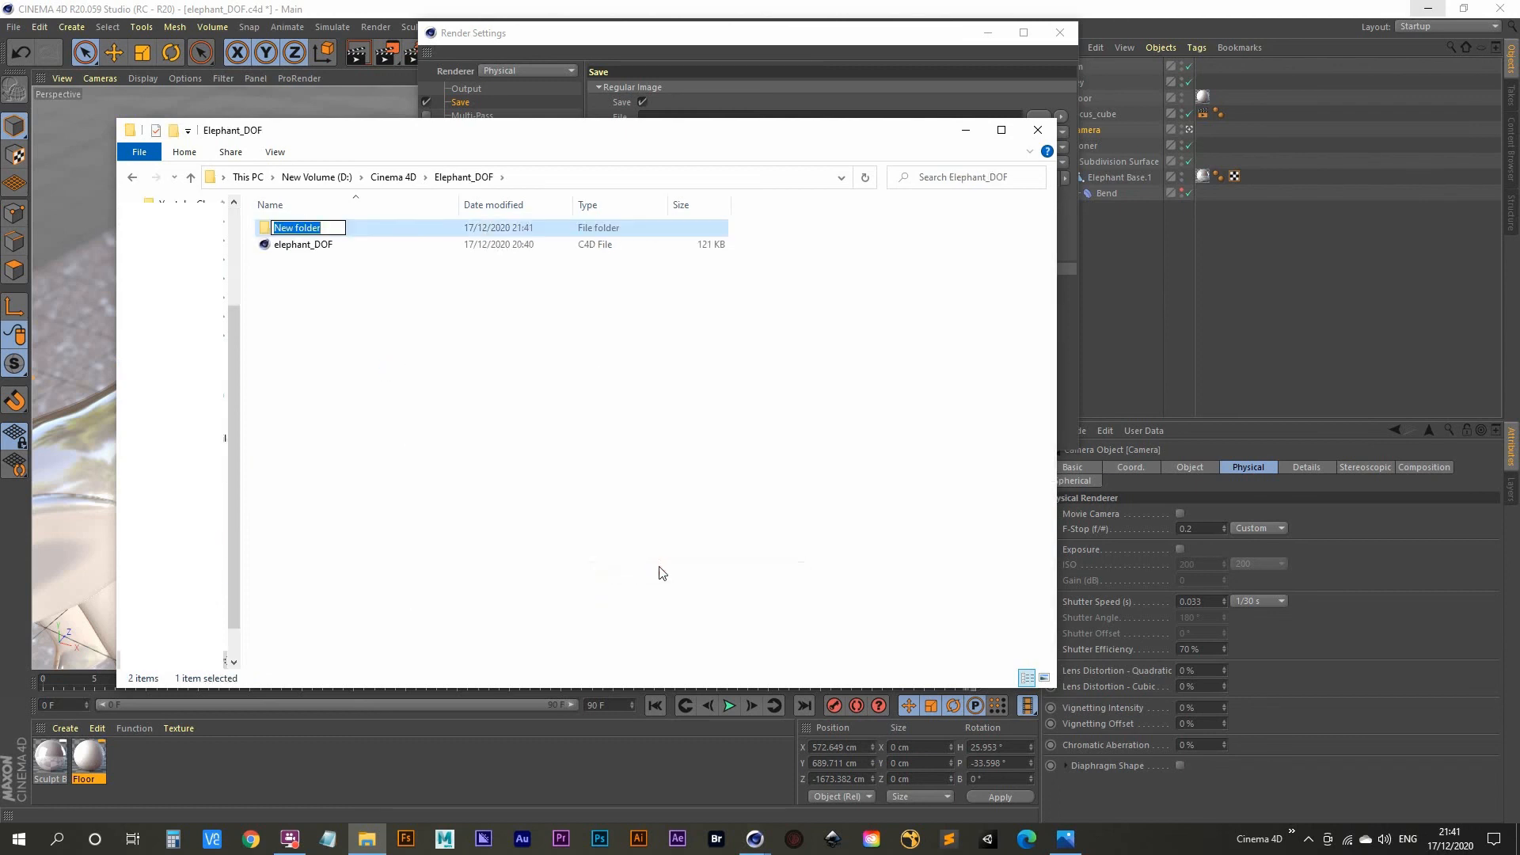
text(sequence)
key(Return)
key(Return)
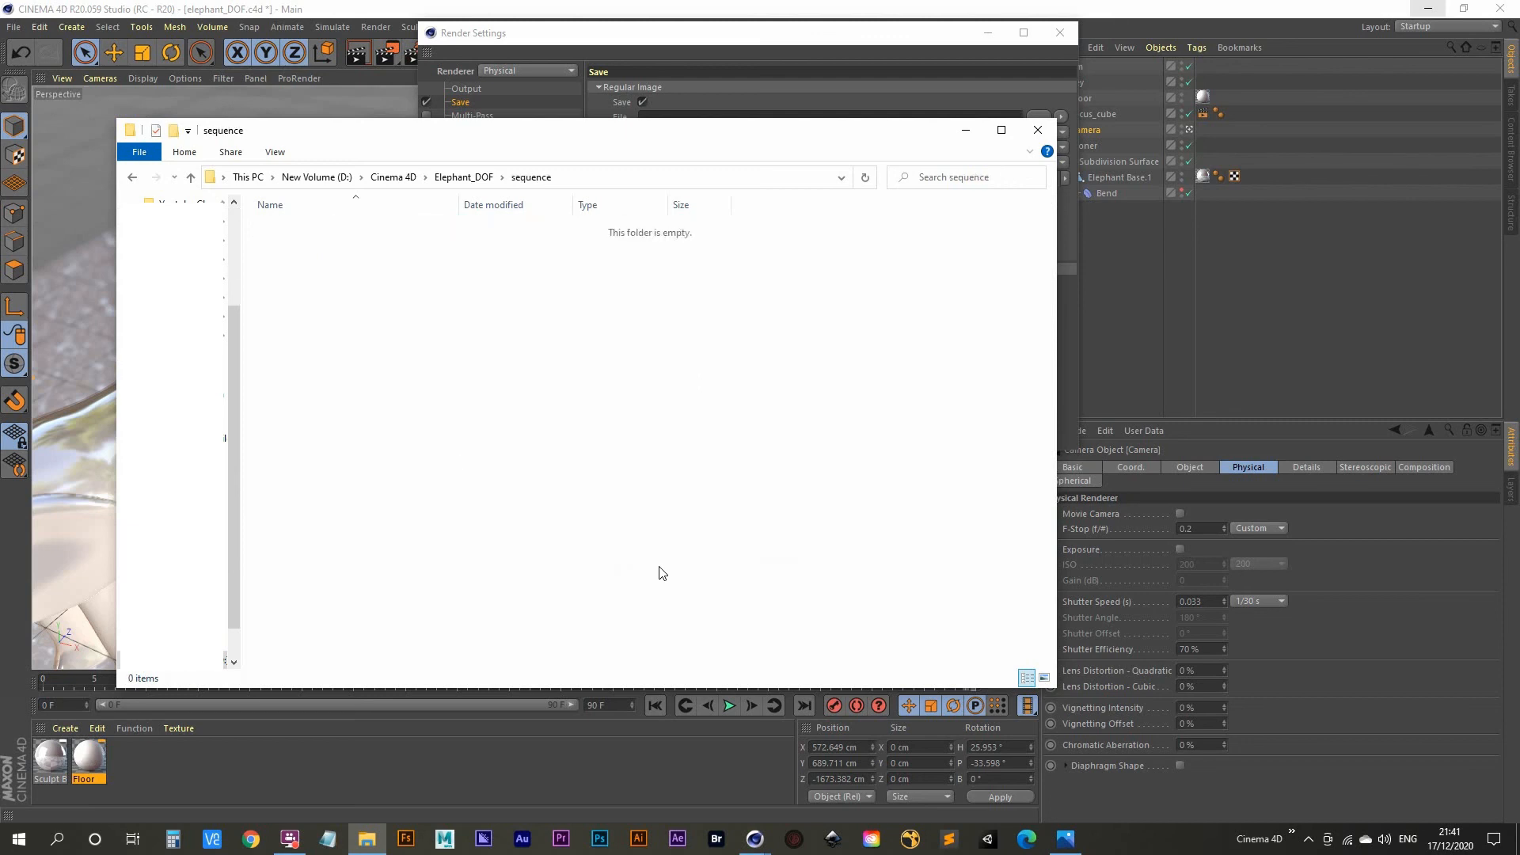
Step: Copy the new folder's path and set the render's save file to D:\Cinema 4D\Elephant_DOF\sequence\sequence
click(602, 180)
key(ctrl+c)
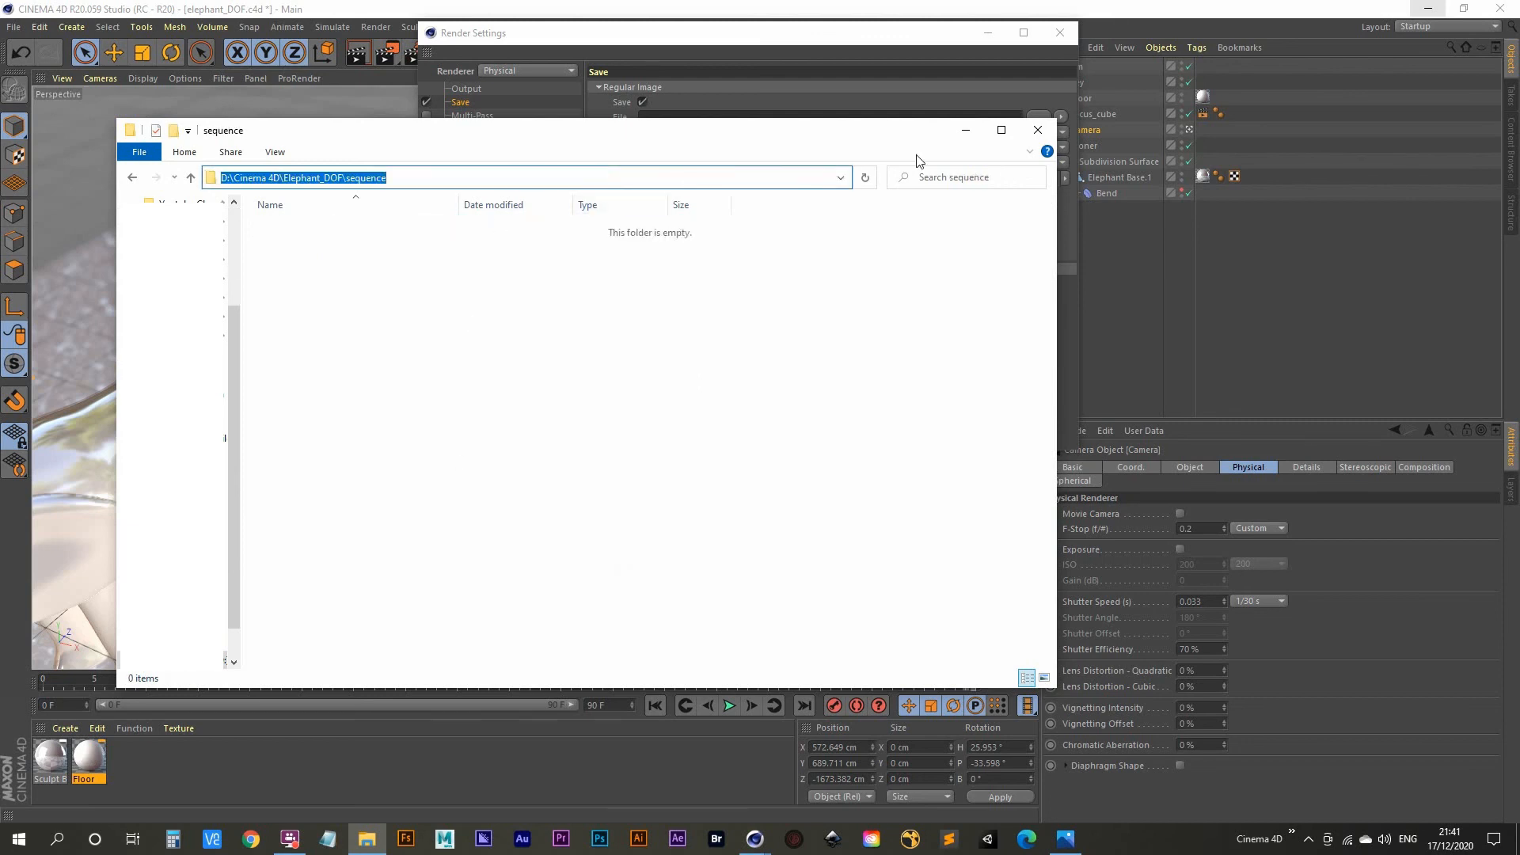
click(964, 129)
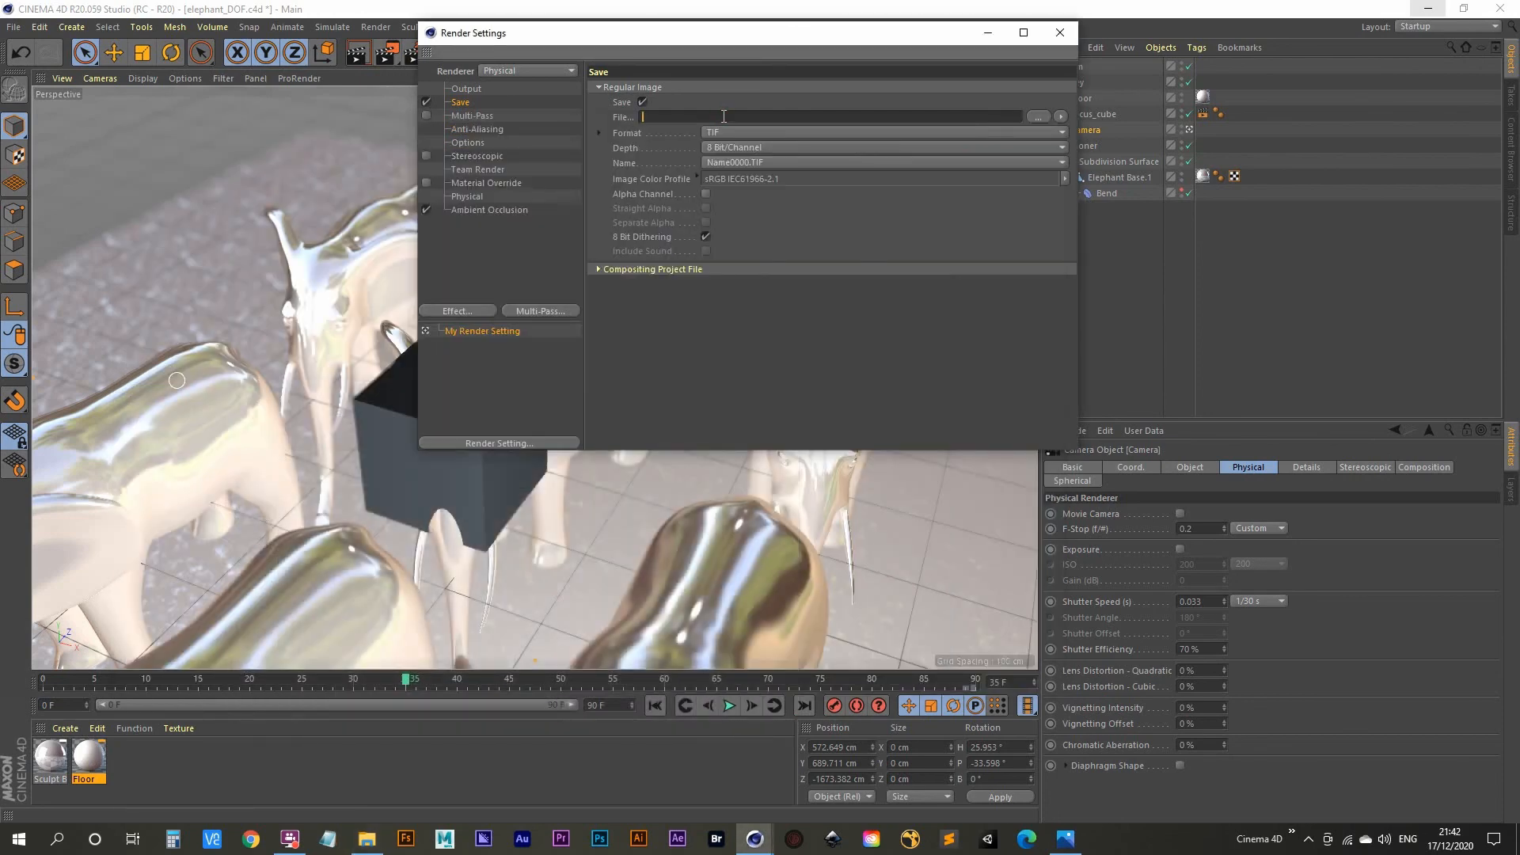
key(ctrl+v)
click(1037, 117)
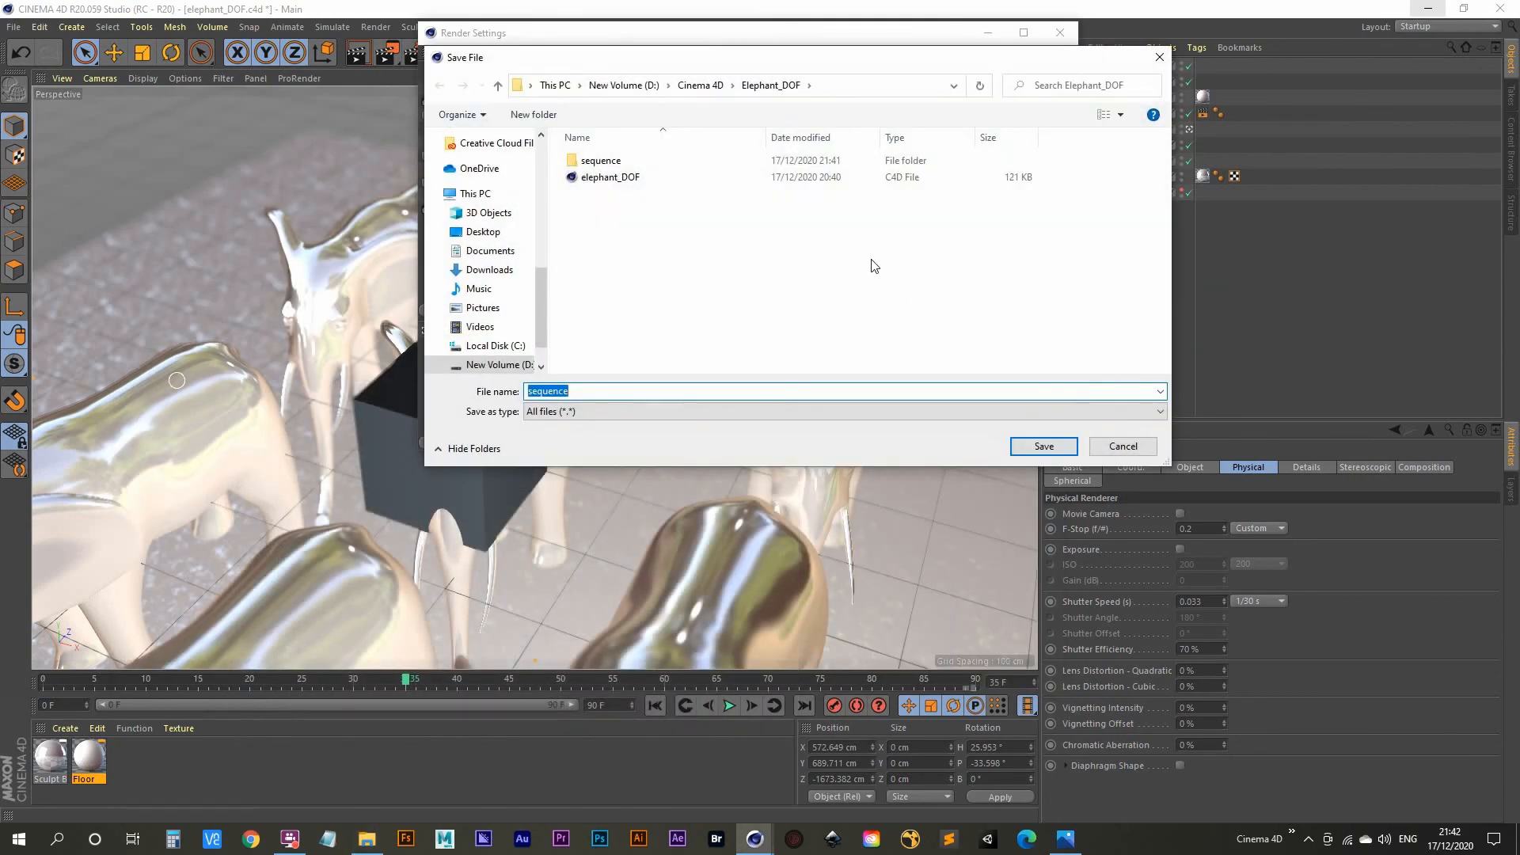
double_click(626, 162)
click(1043, 446)
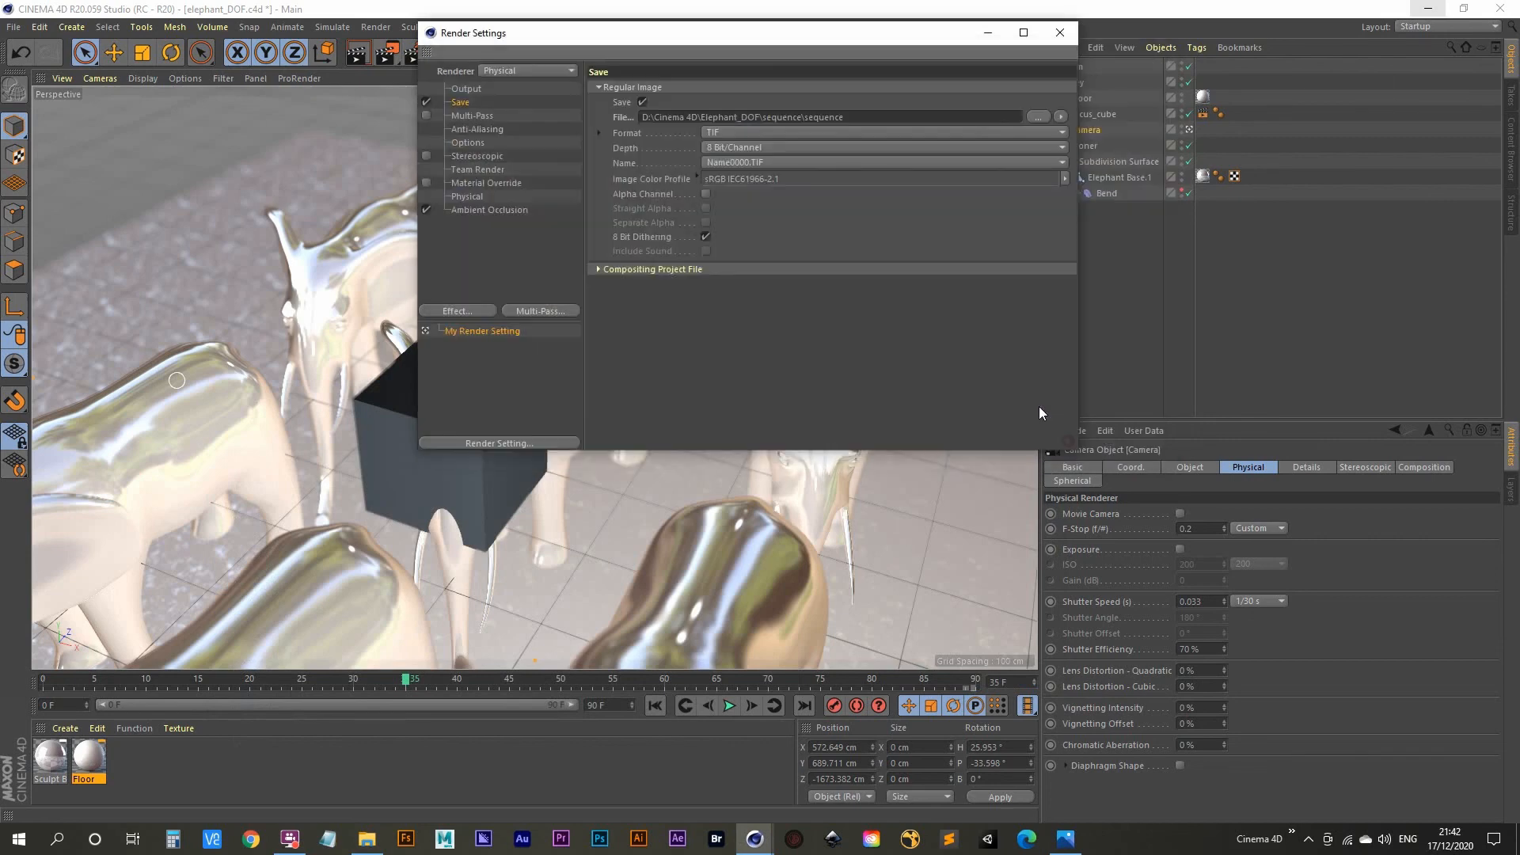
Step: Set the saved image format to PNG
drag(880, 117, 552, 103)
click(760, 132)
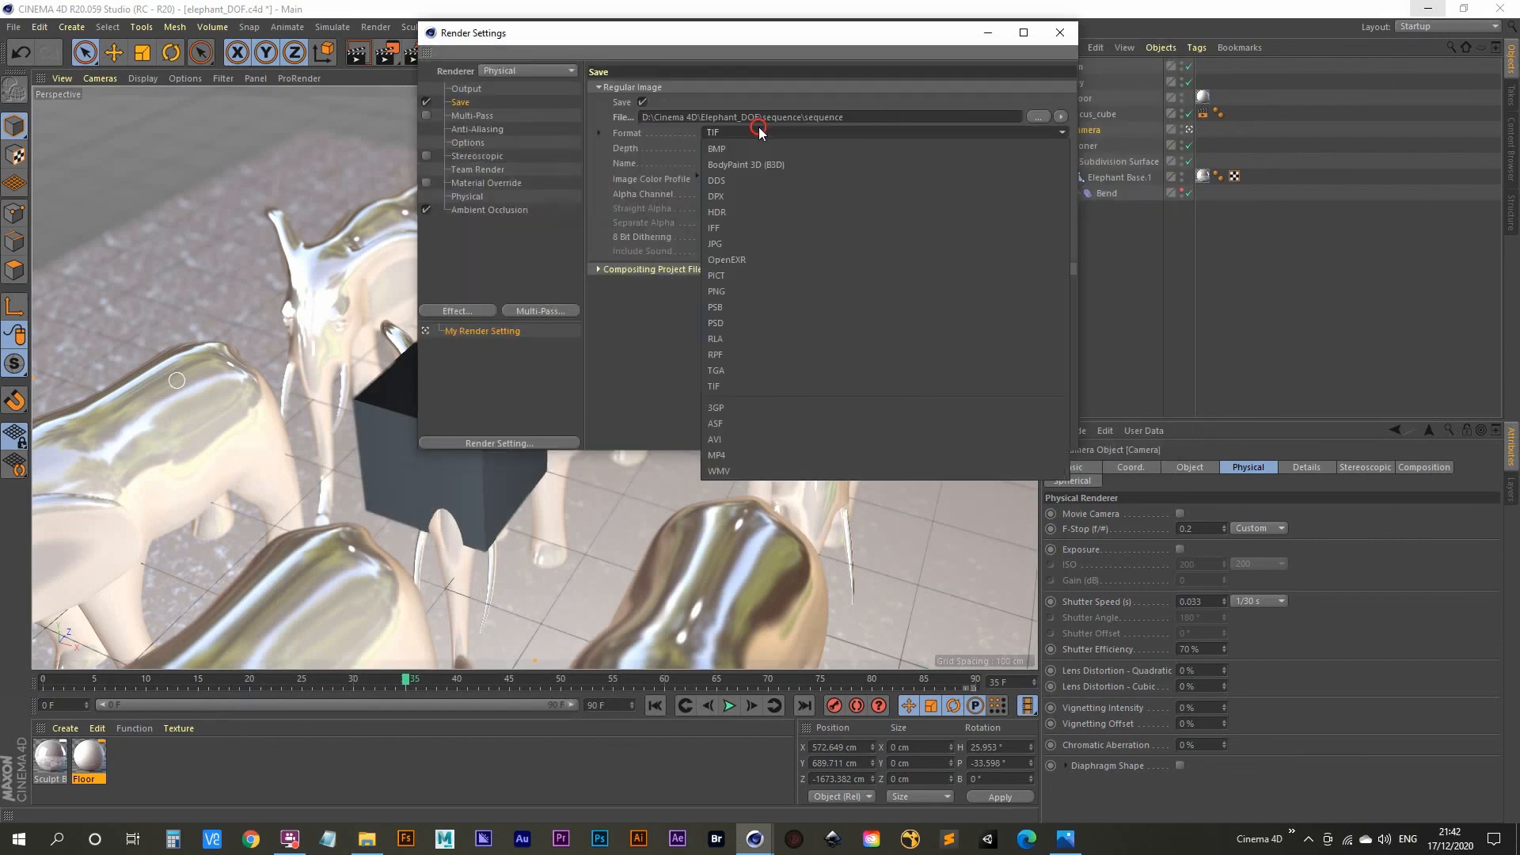
click(754, 292)
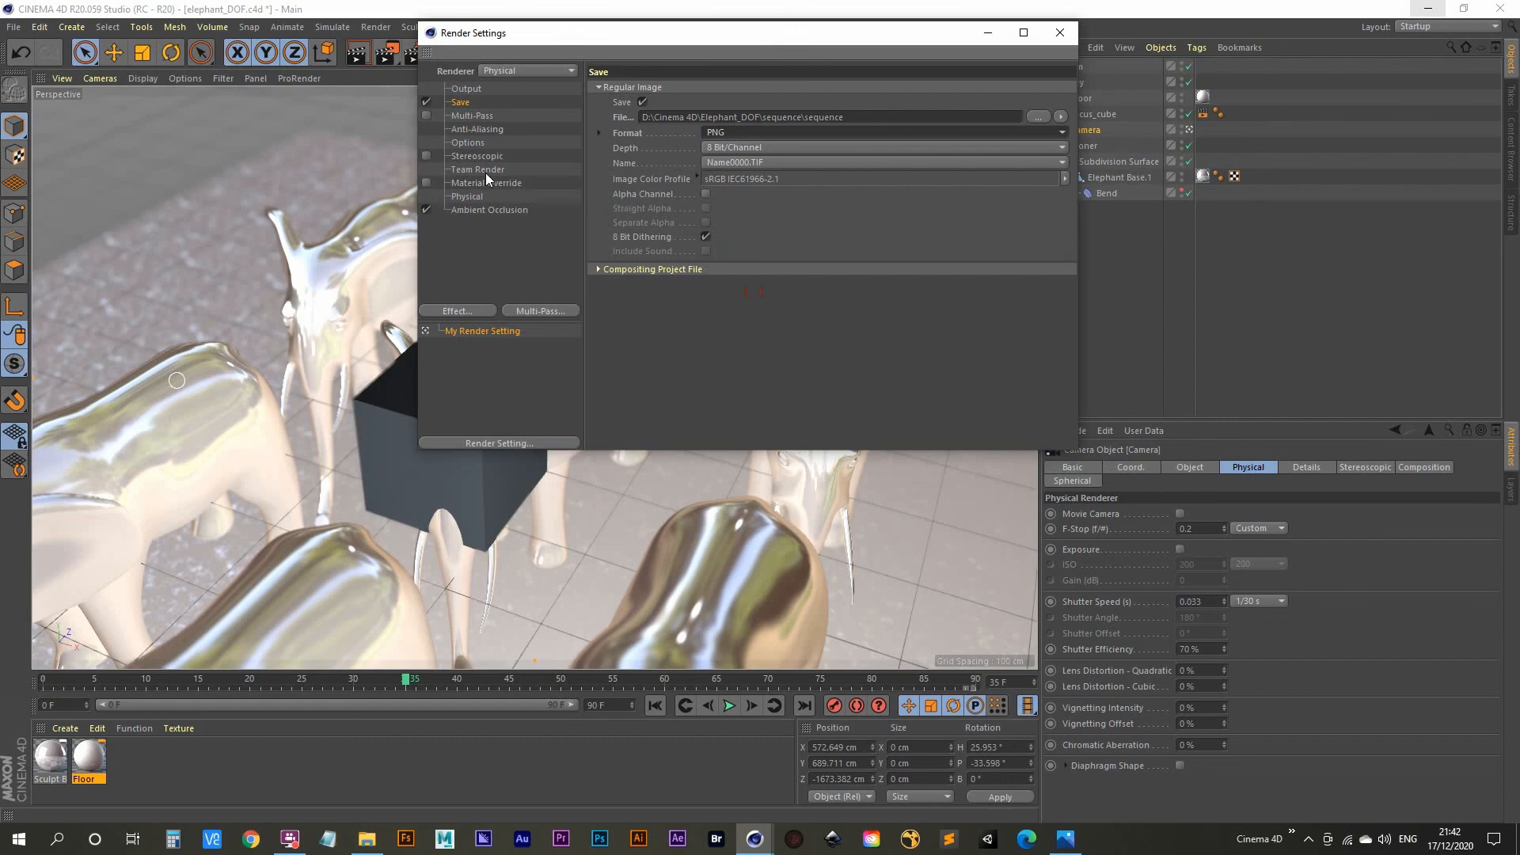
Step: Review the output size, save path and Physical renderer settings before closing the render settings
click(473, 129)
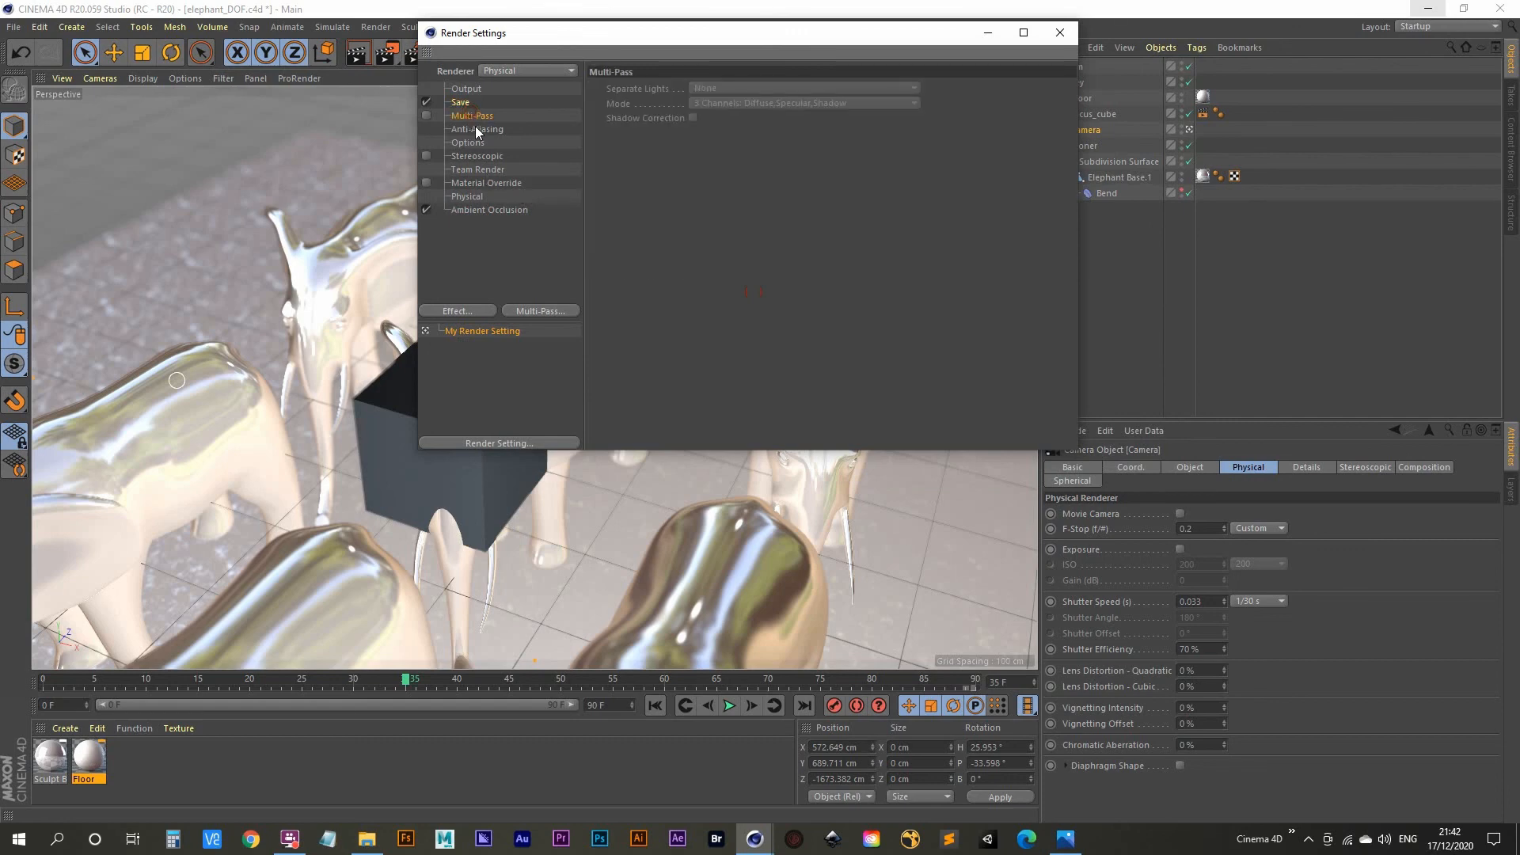
click(460, 102)
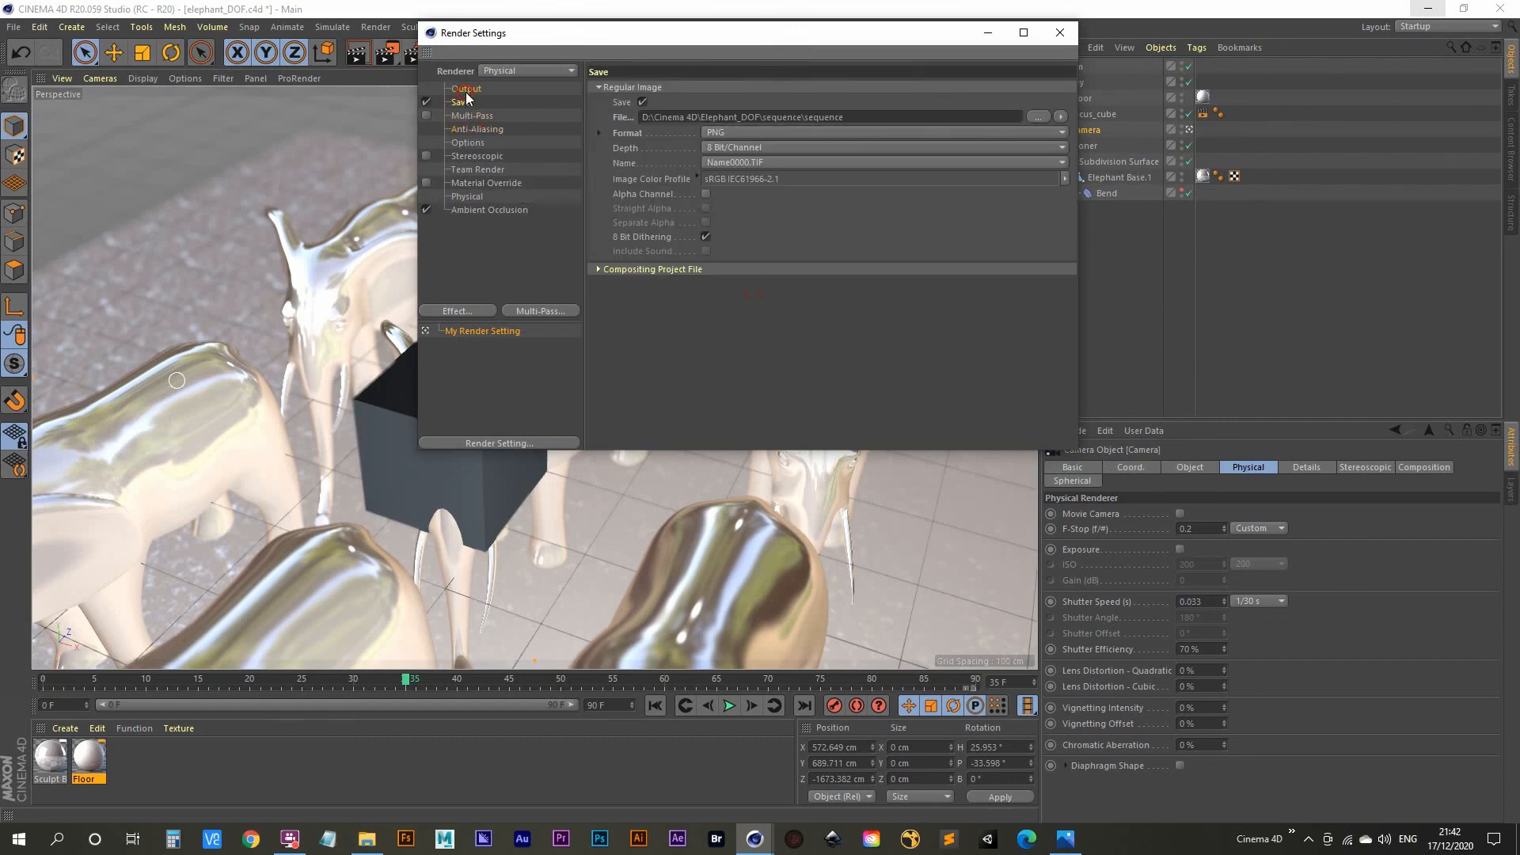
click(466, 89)
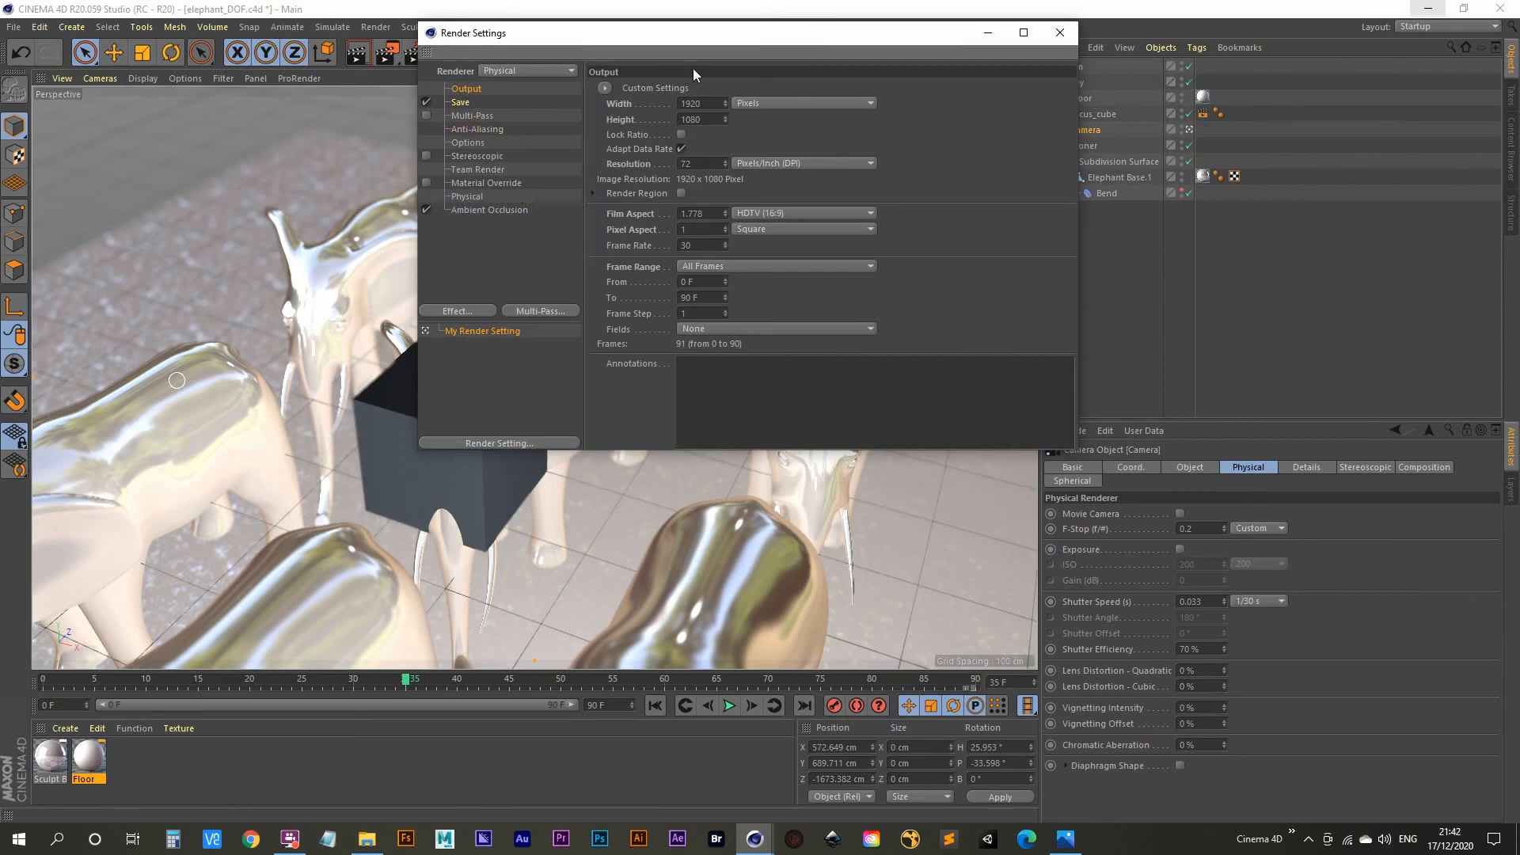
click(712, 100)
click(460, 103)
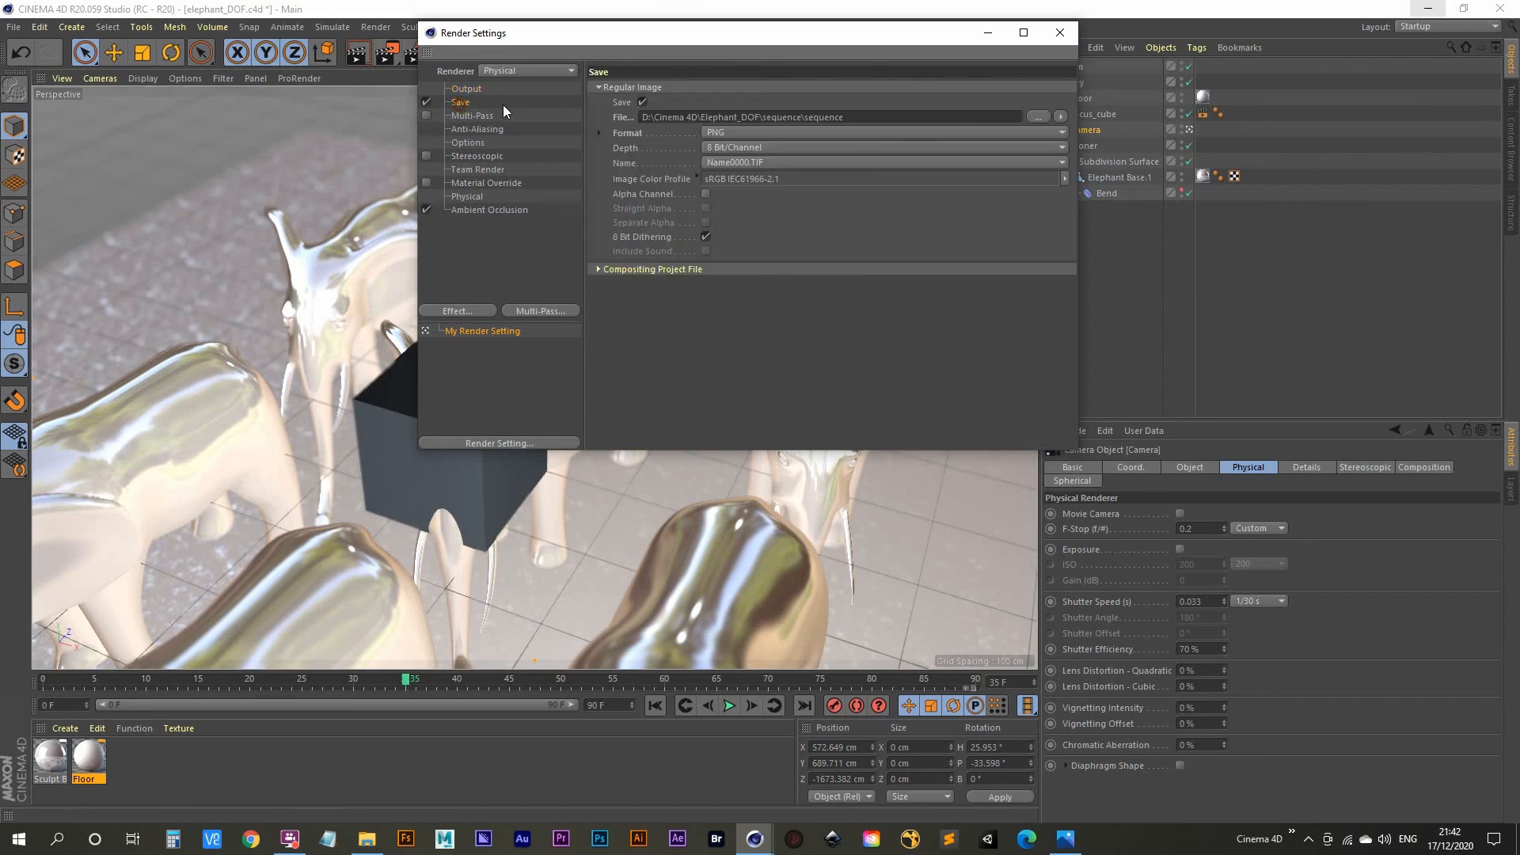
click(884, 114)
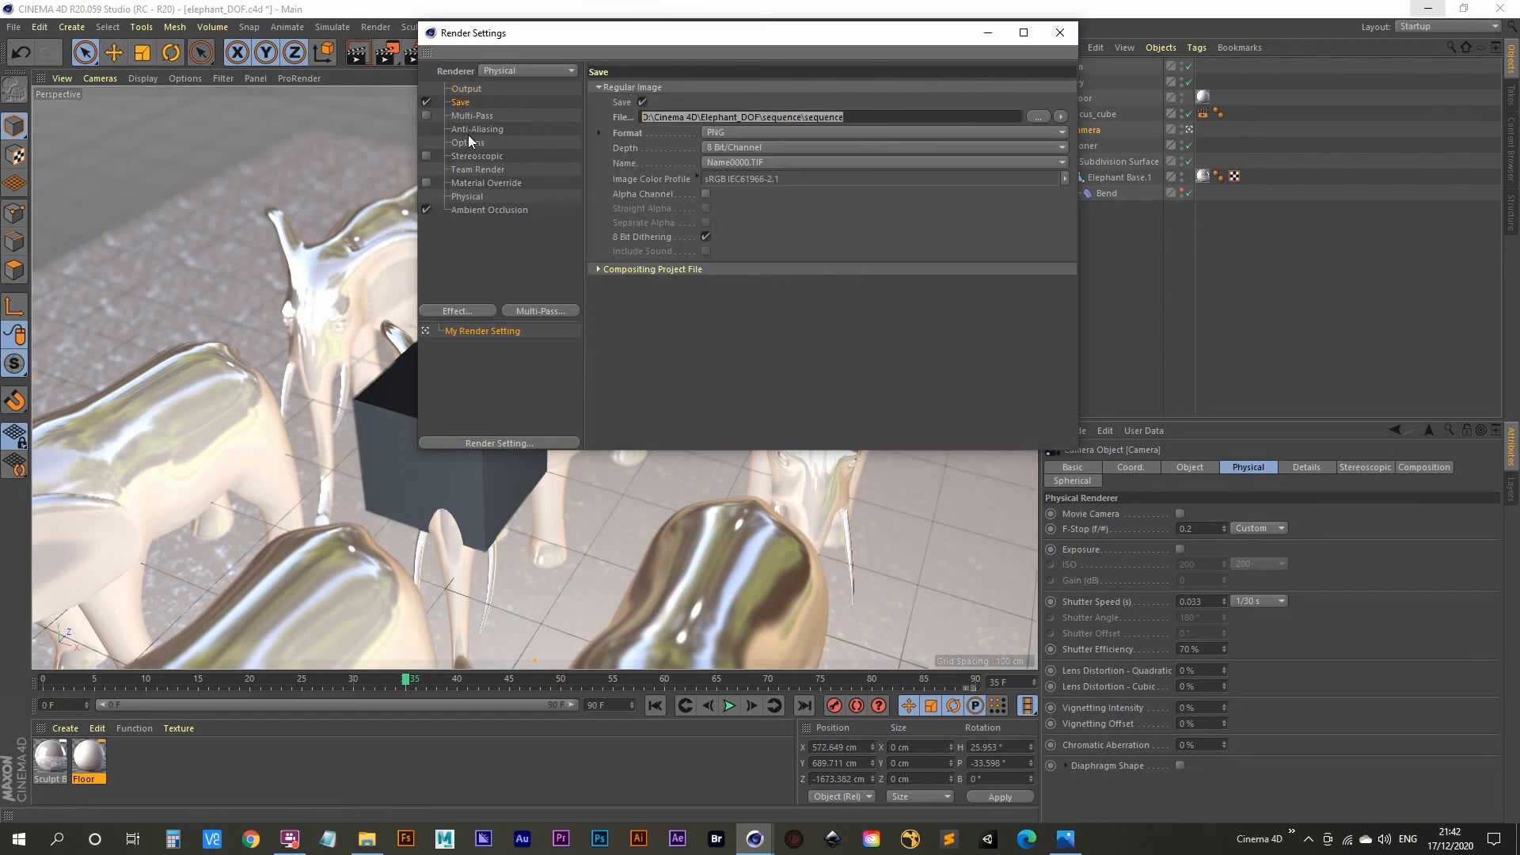
click(472, 207)
click(475, 198)
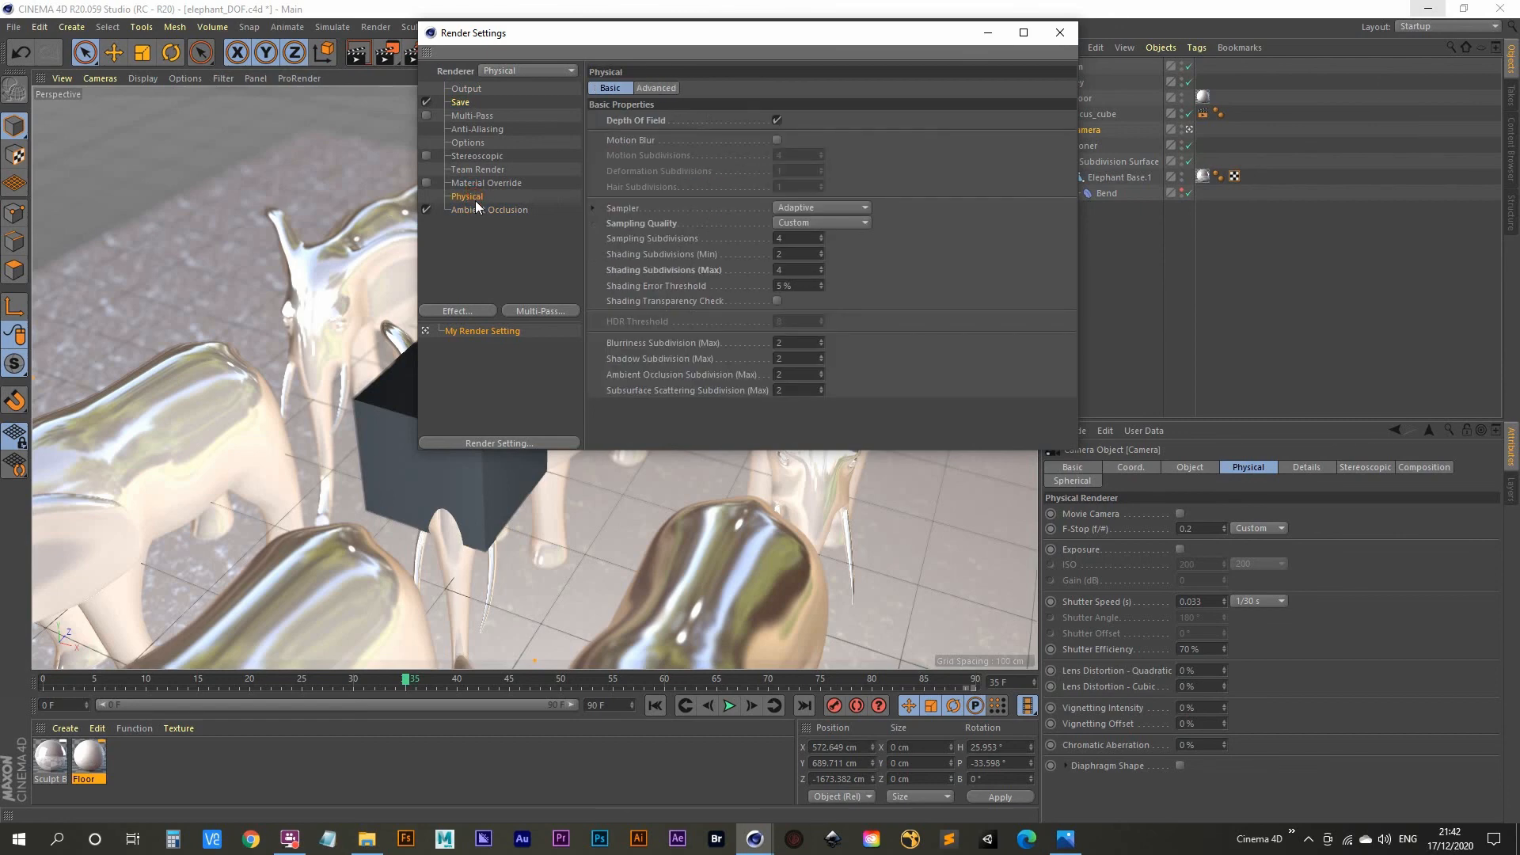
click(1059, 34)
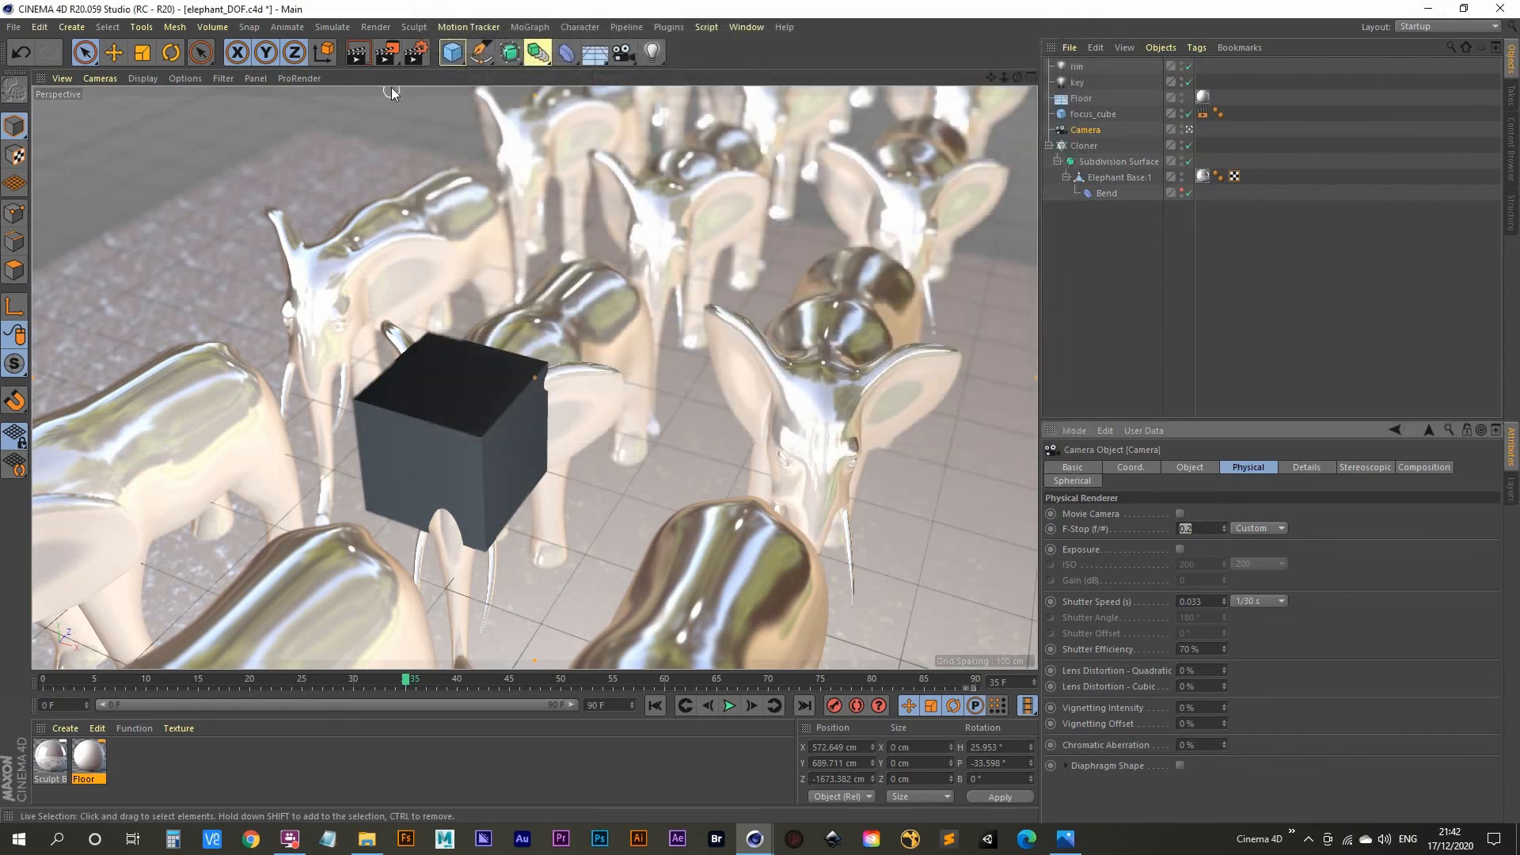
Step: Render the full frame range as an image sequence in the Picture Viewer and watch the first frame
click(387, 53)
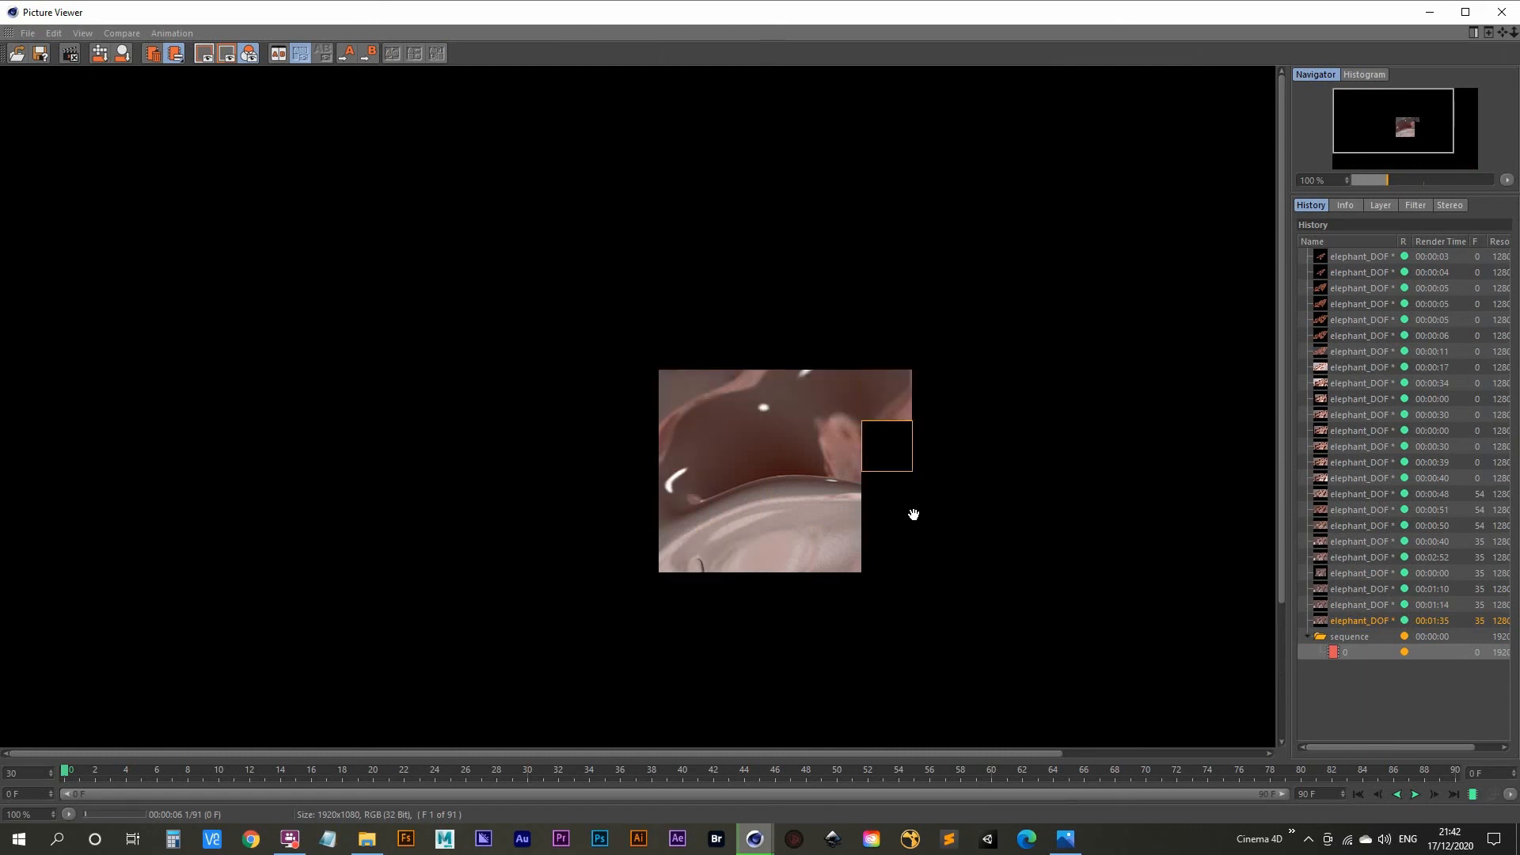
drag(855, 584, 738, 449)
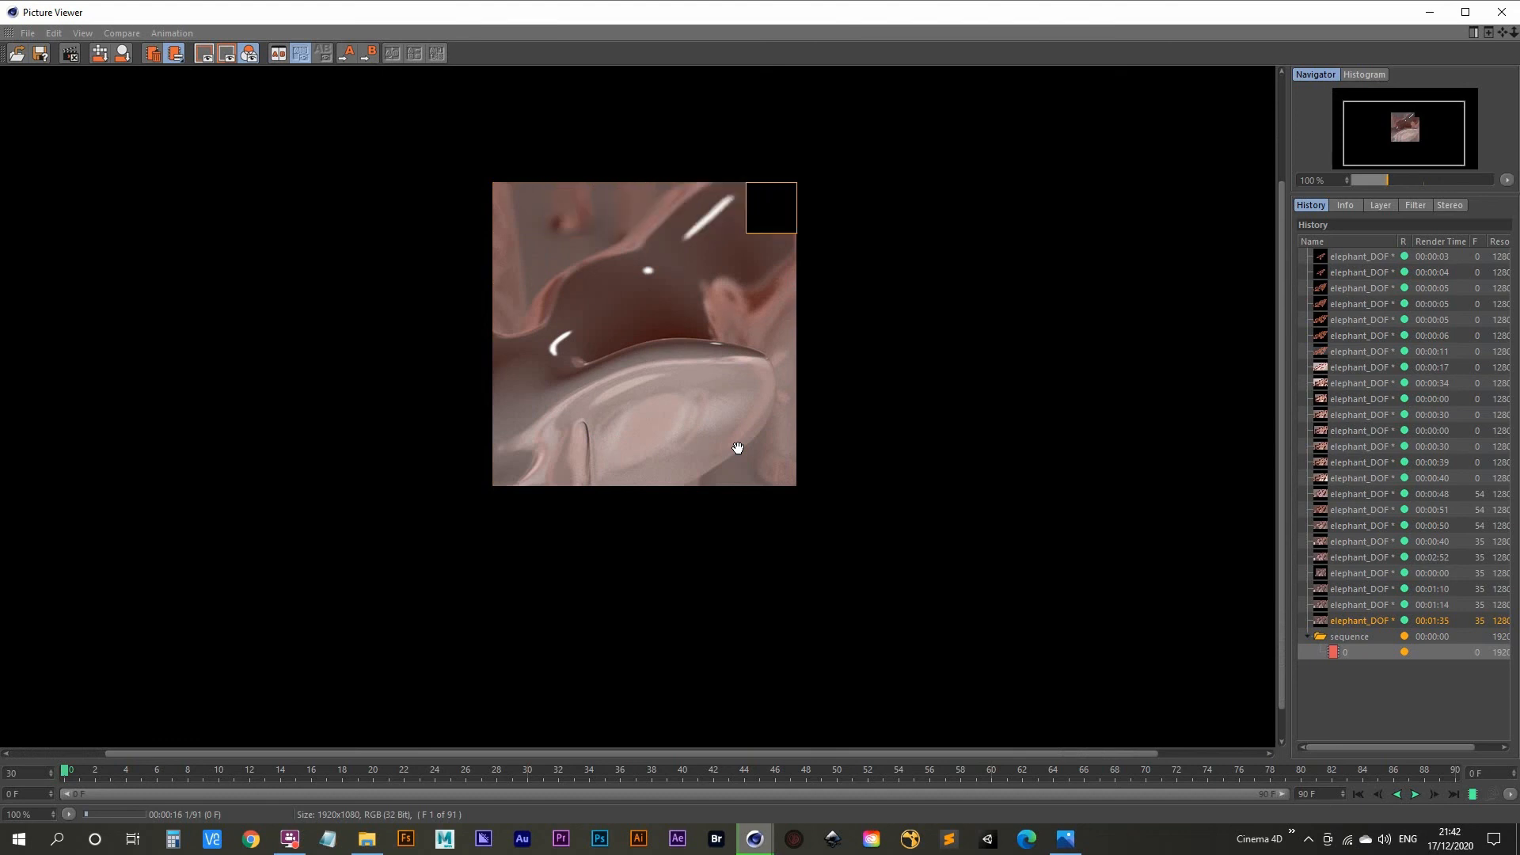
drag(672, 414, 688, 473)
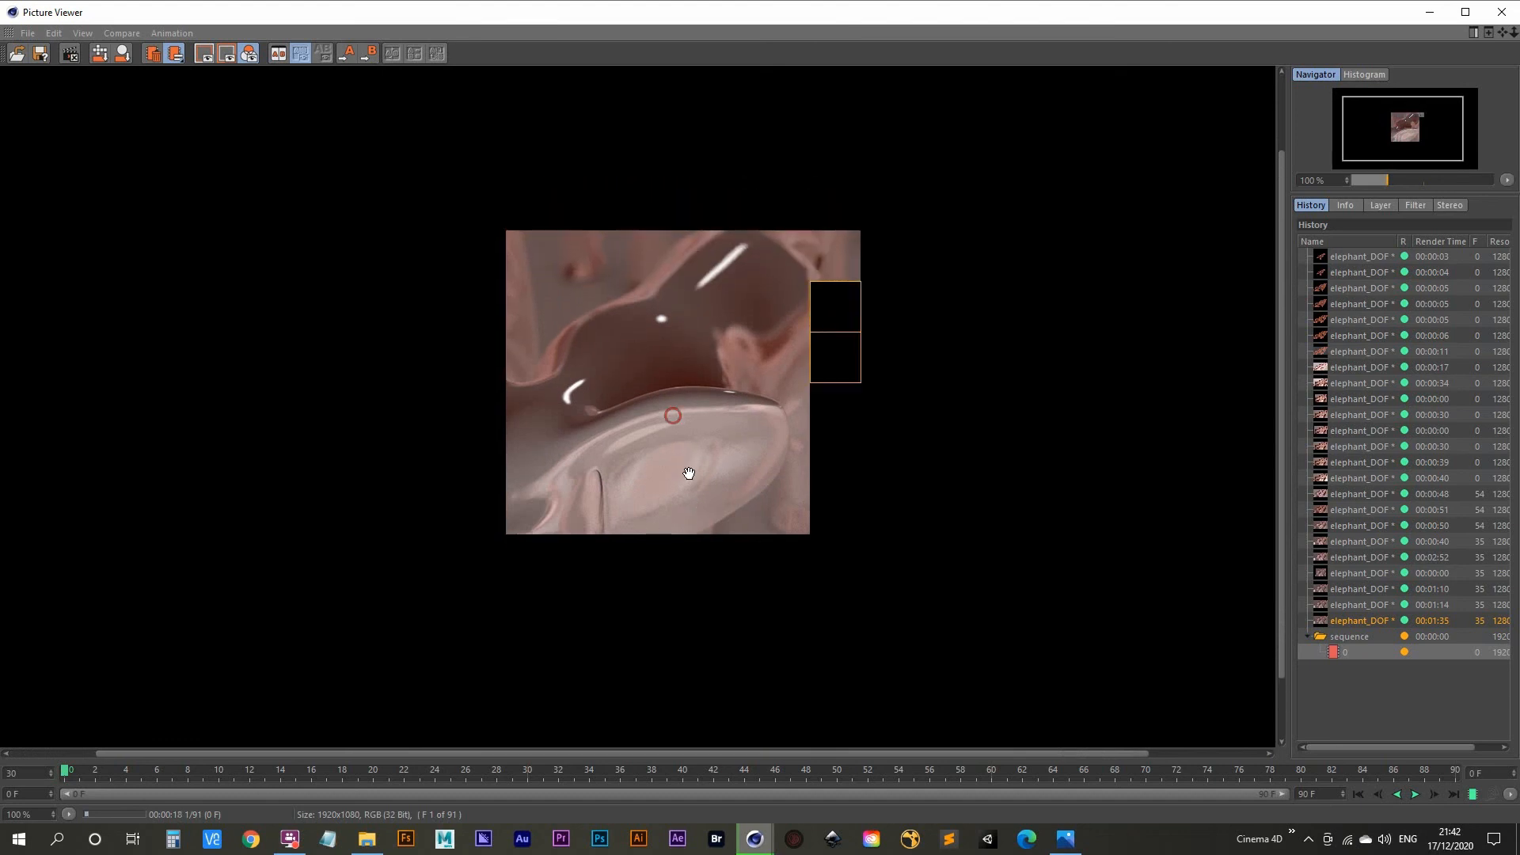